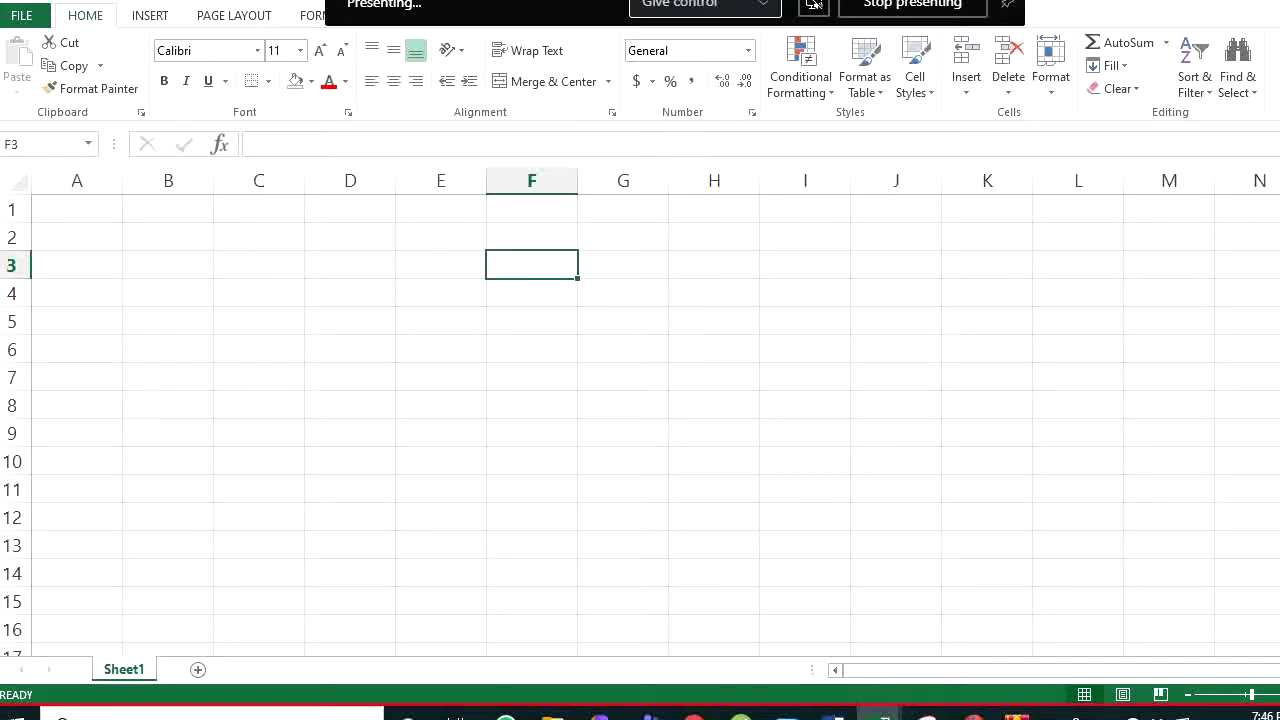
Examine the grid layout by selecting single cells, columns A to E one by one, and rows 1 to 3
click(300, 249)
click(373, 332)
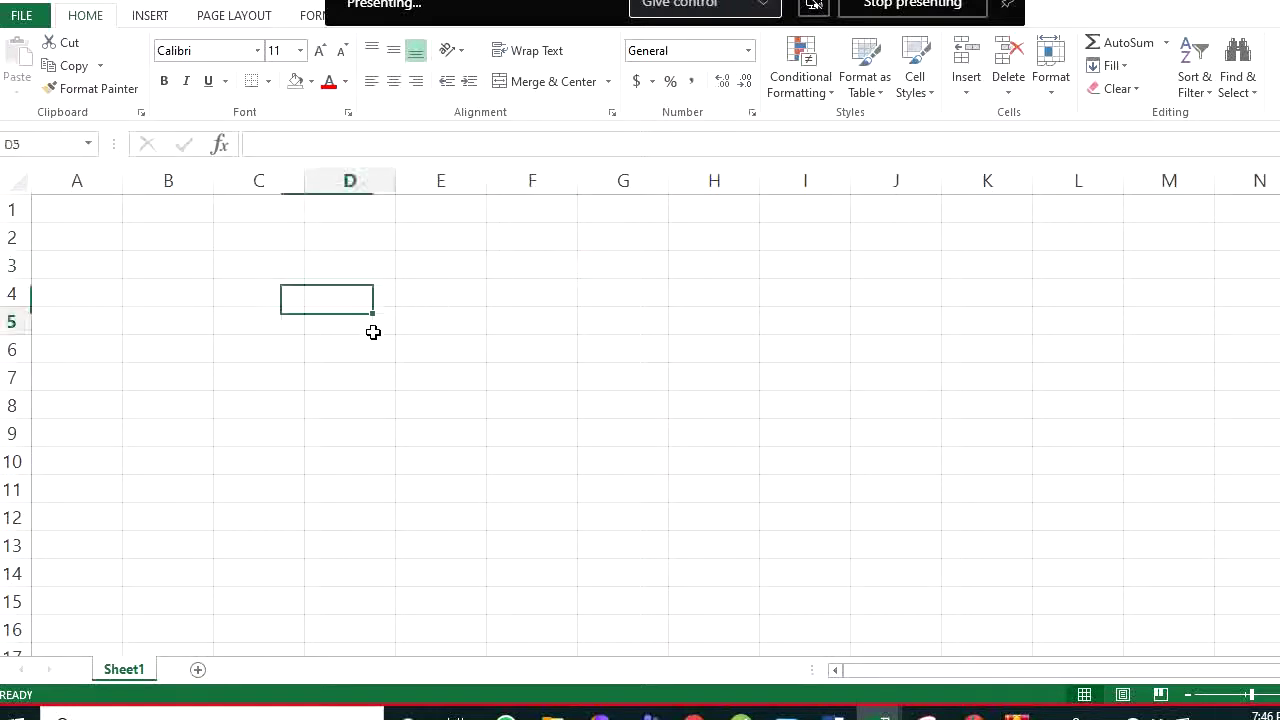
click(80, 180)
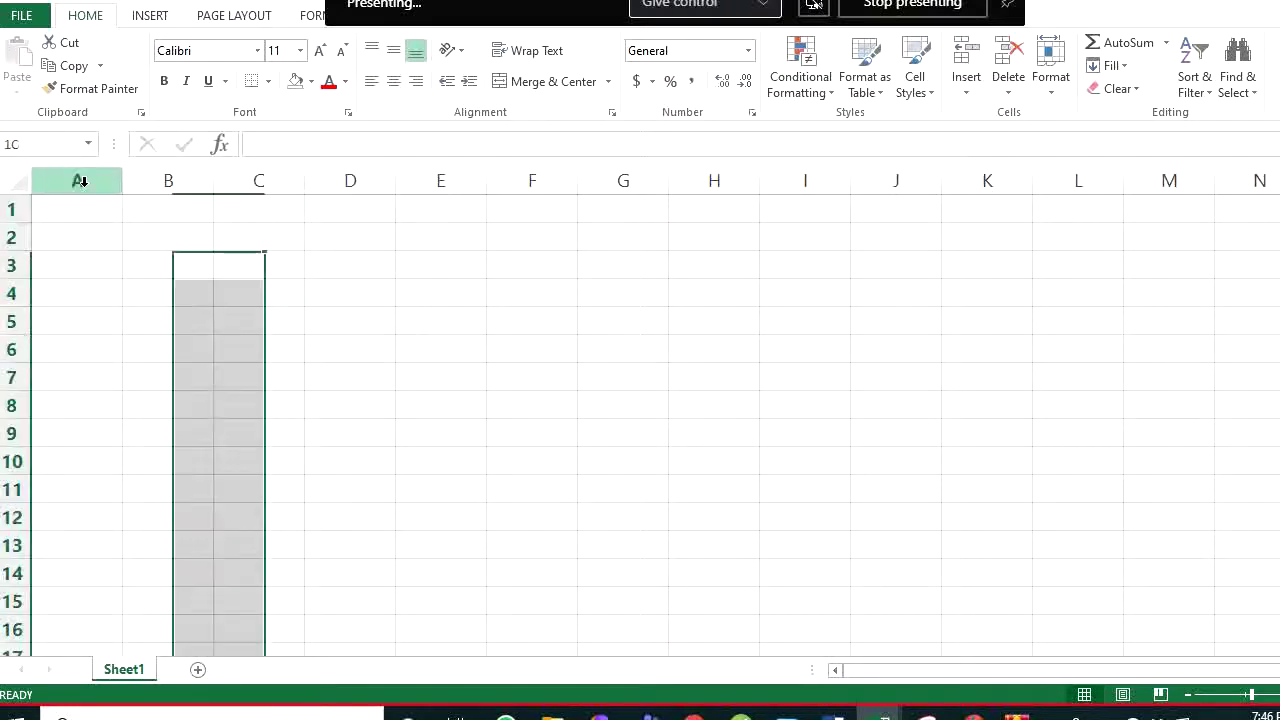
click(170, 180)
click(259, 180)
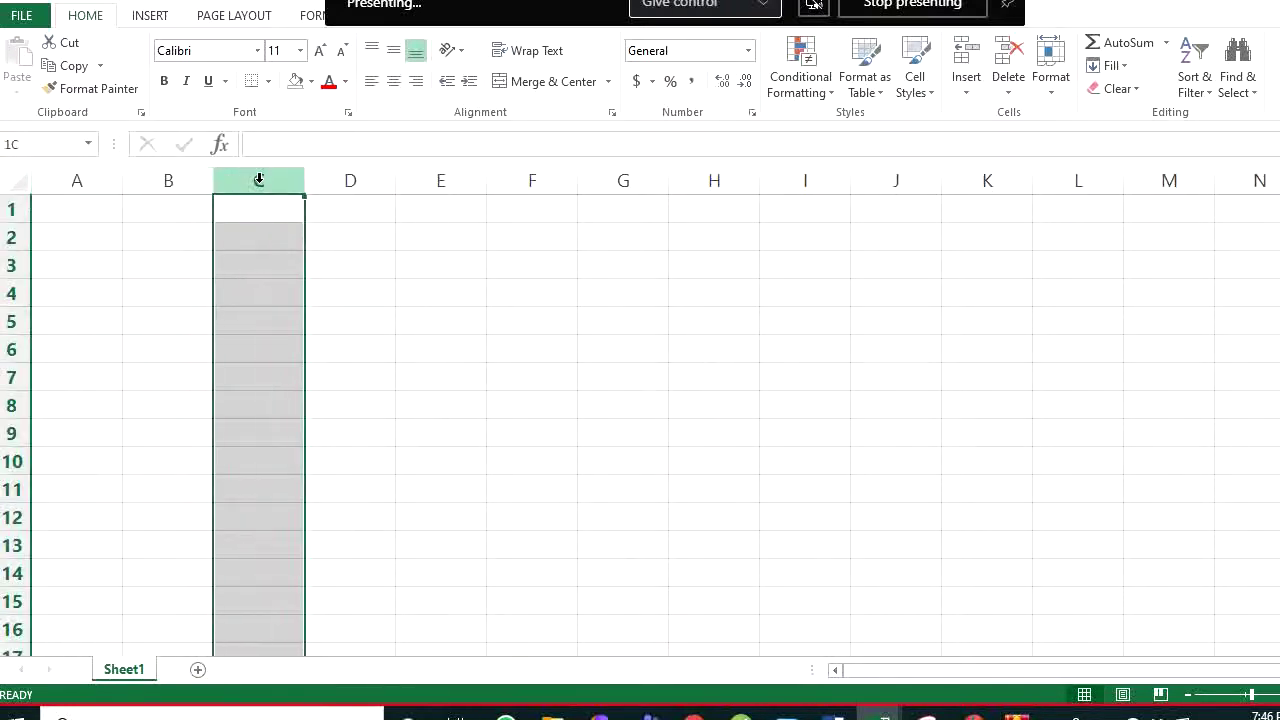
click(349, 180)
click(441, 180)
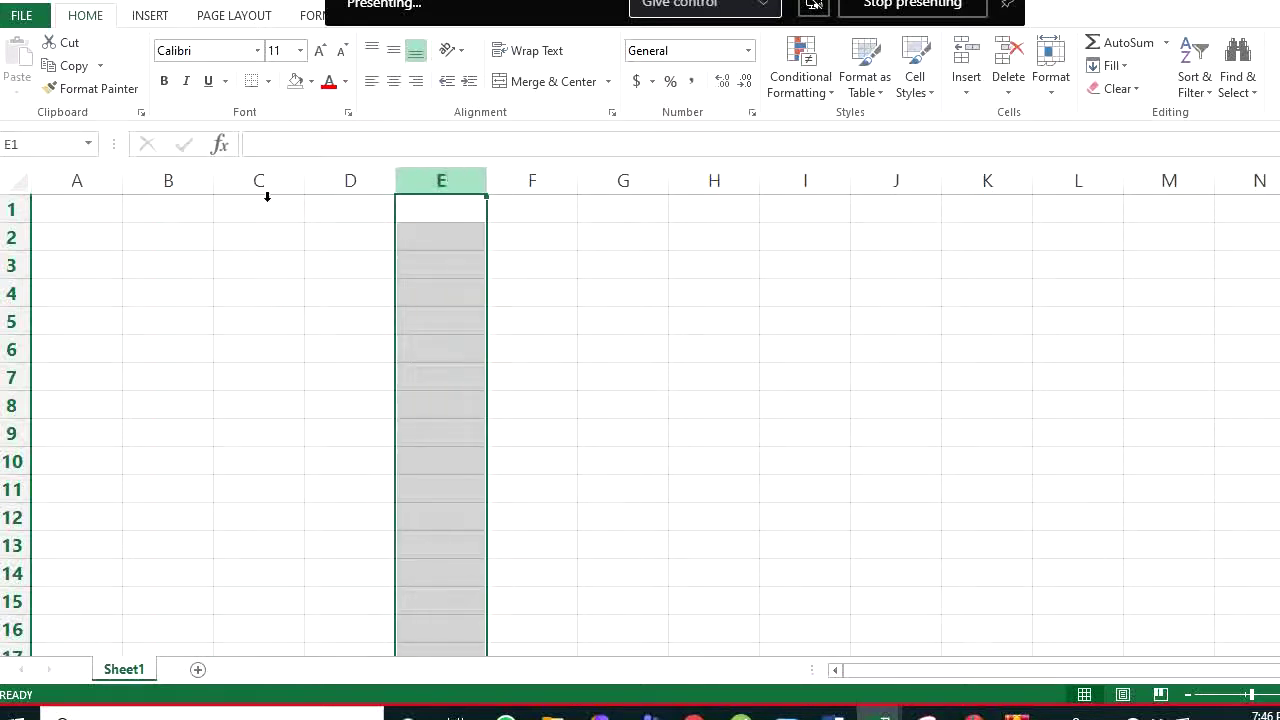
click(15, 208)
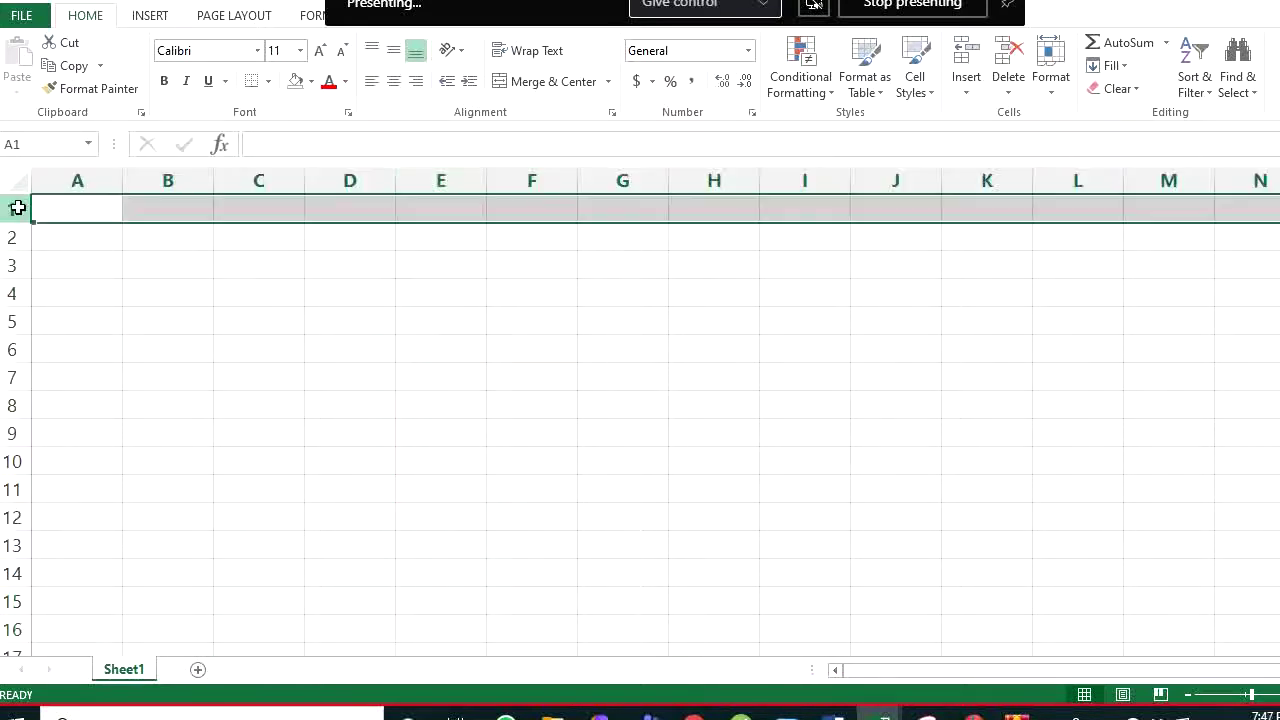
click(12, 236)
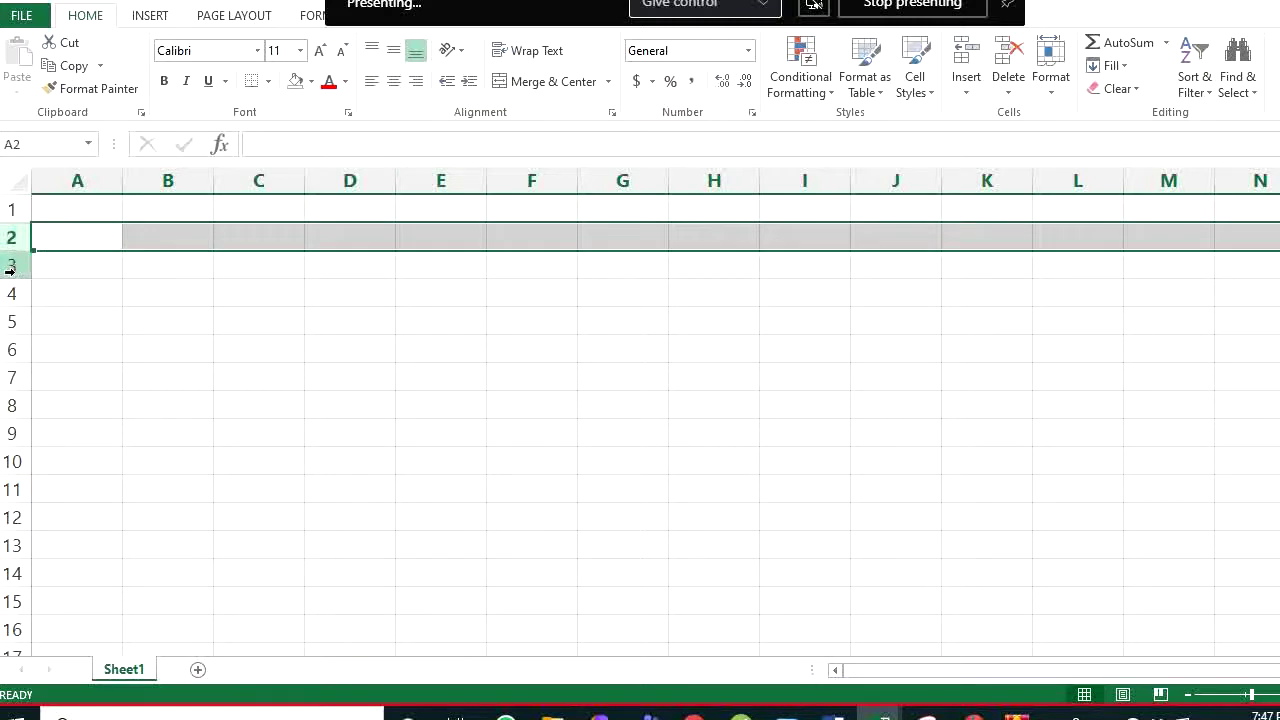
click(10, 266)
Go from cell A1 to the sheet's last row and on to its last column to see the worksheet's limits
click(90, 215)
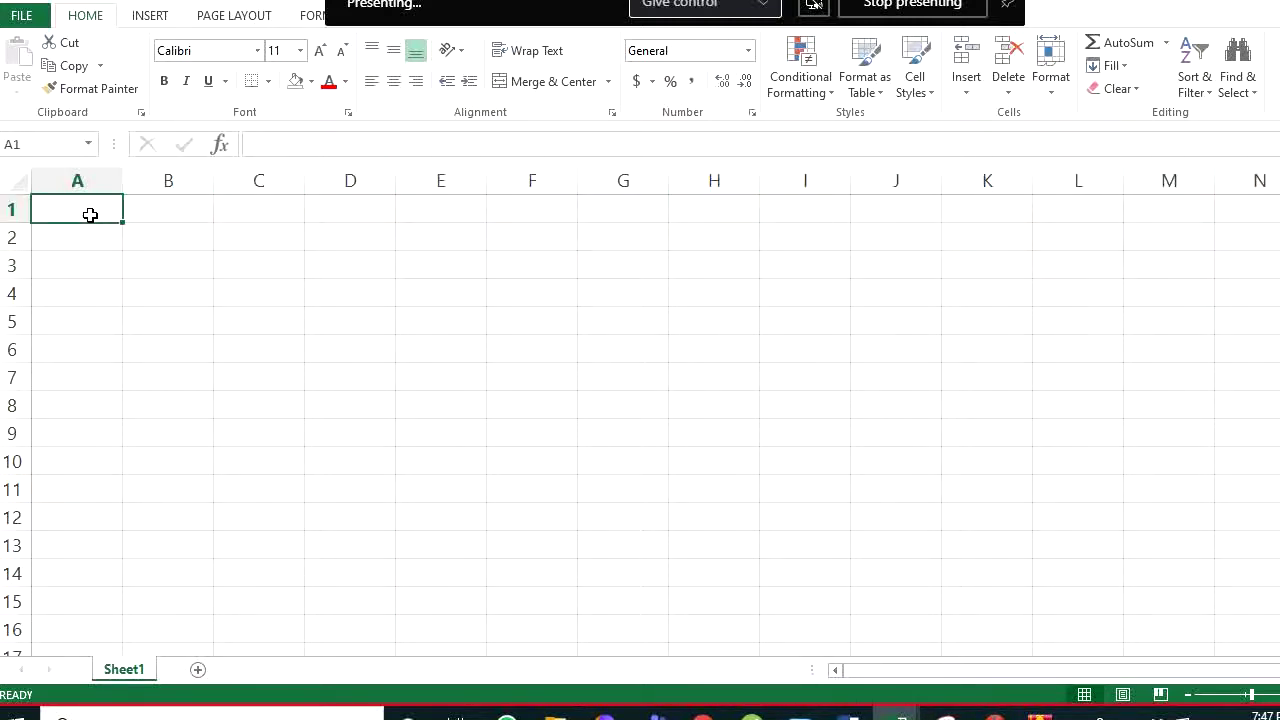
key(ctrl+Down)
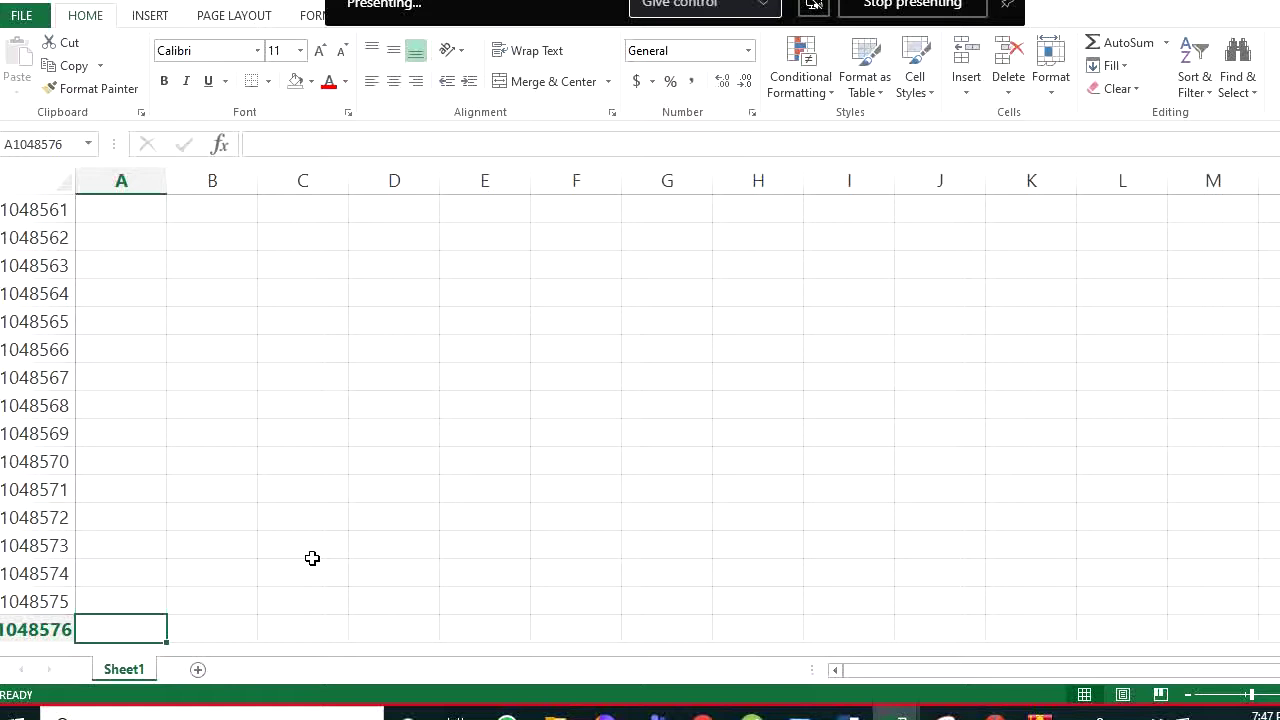
key(ctrl+Right)
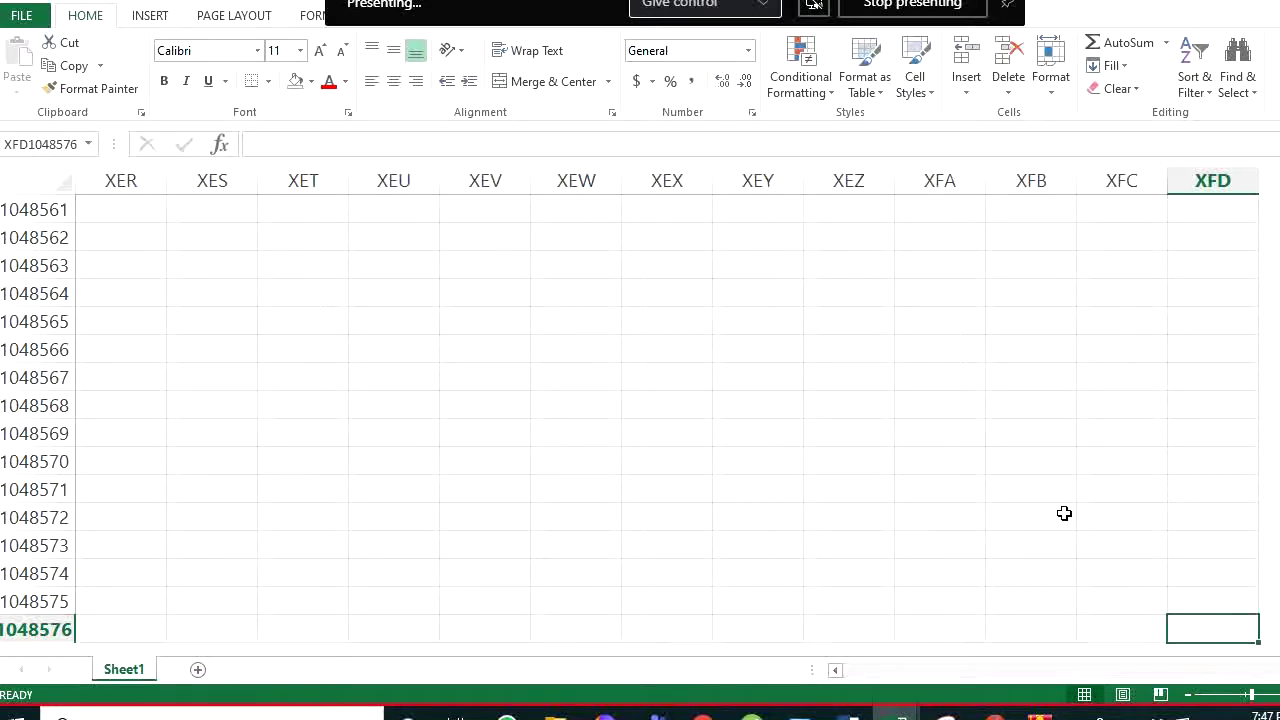
Return from the far end of the worksheet to its first row and first column
click(154, 267)
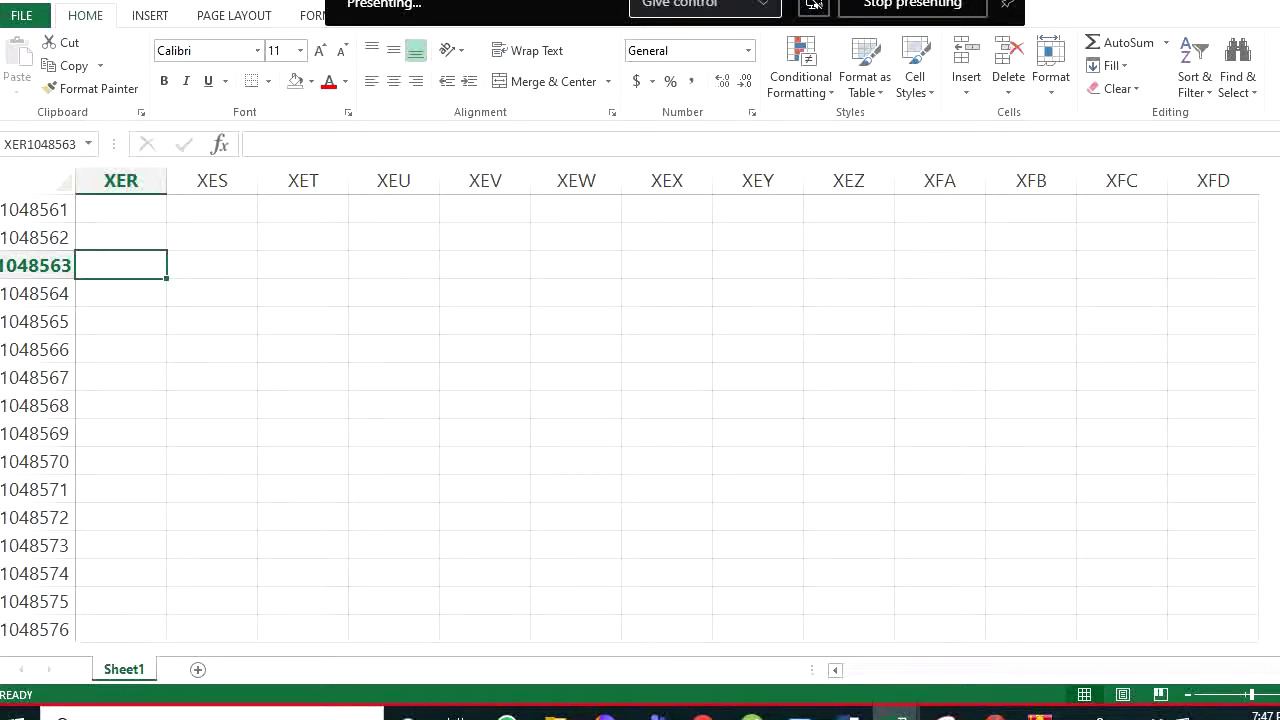
drag(1262, 670, 829, 665)
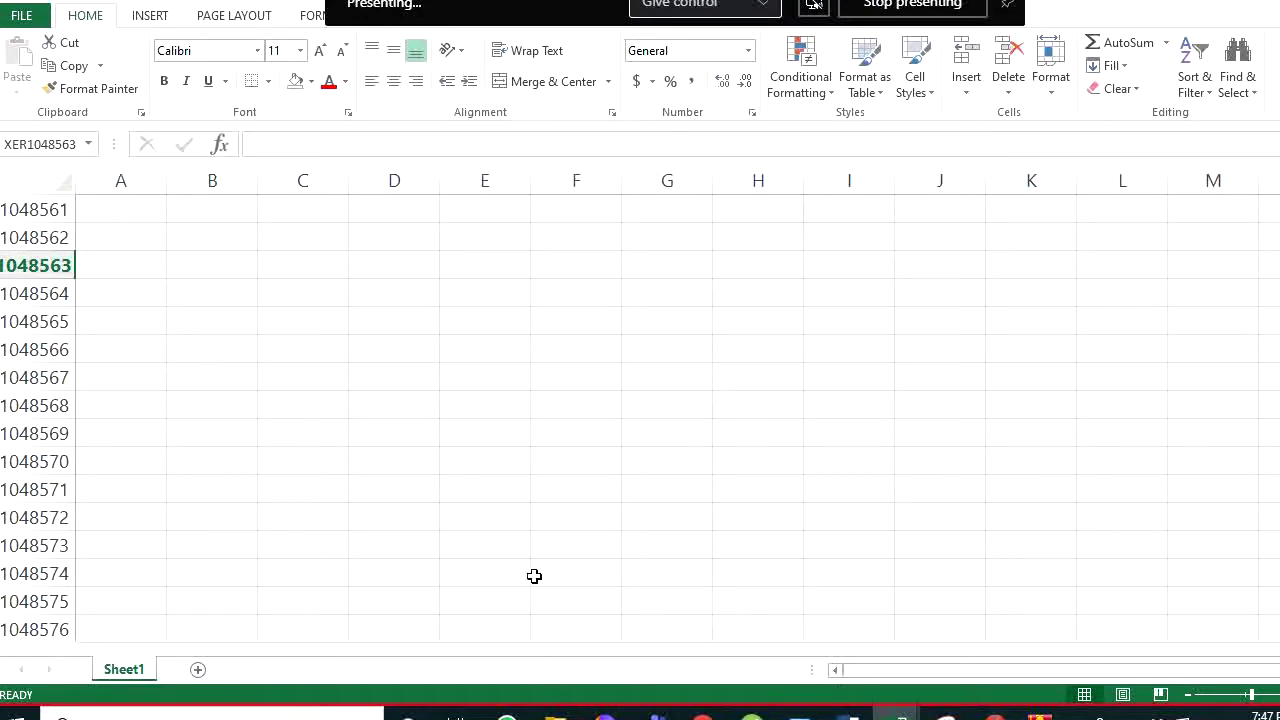
key(ctrl+Up)
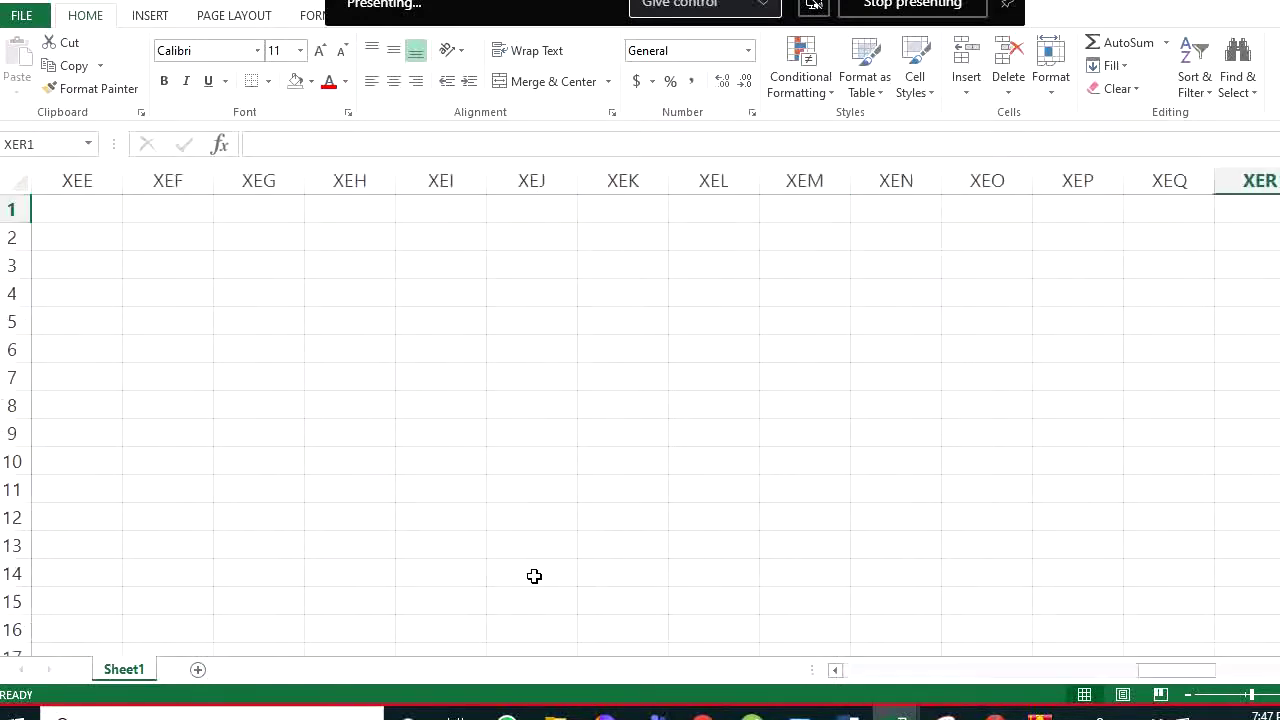
click(495, 359)
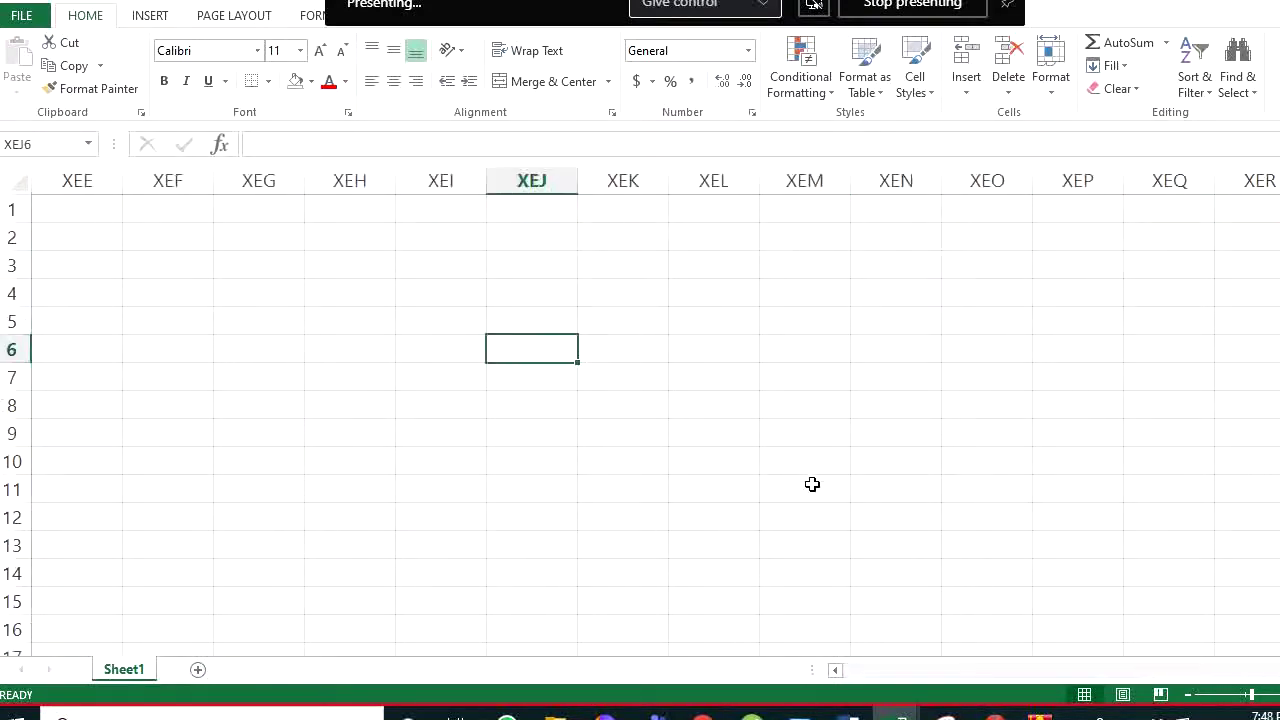
key(ctrl+Left)
click(500, 414)
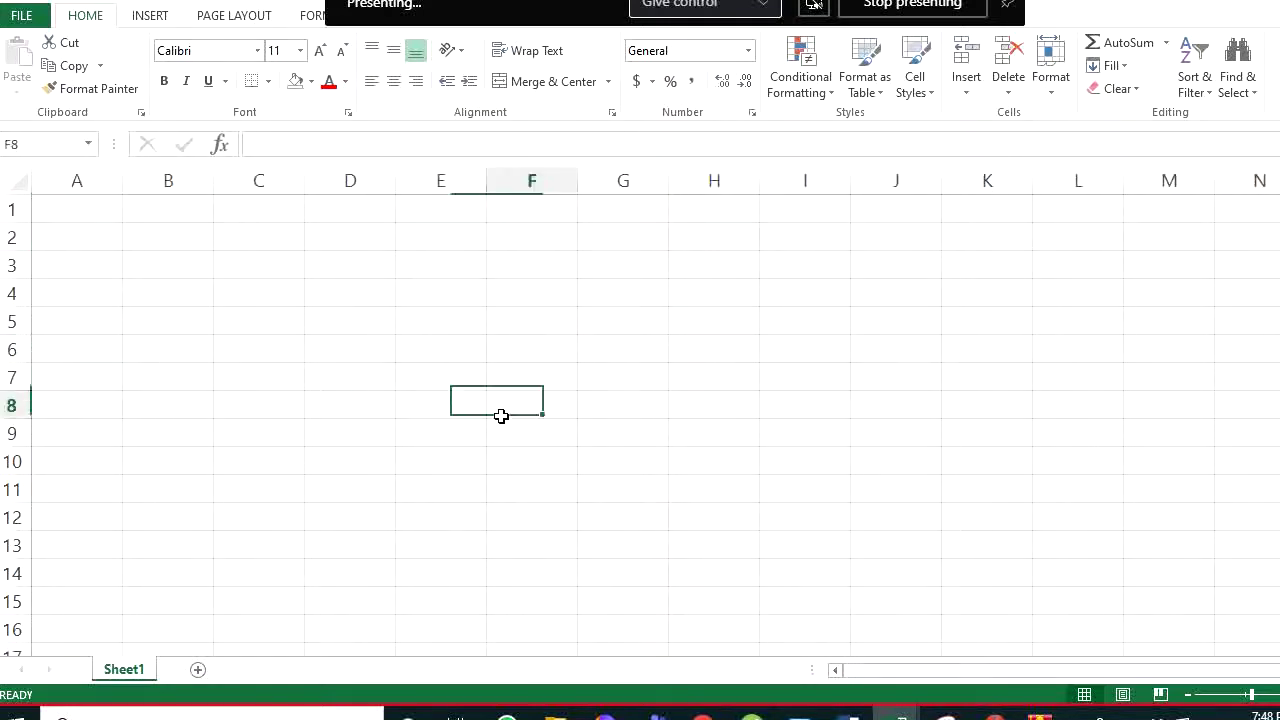
click(138, 252)
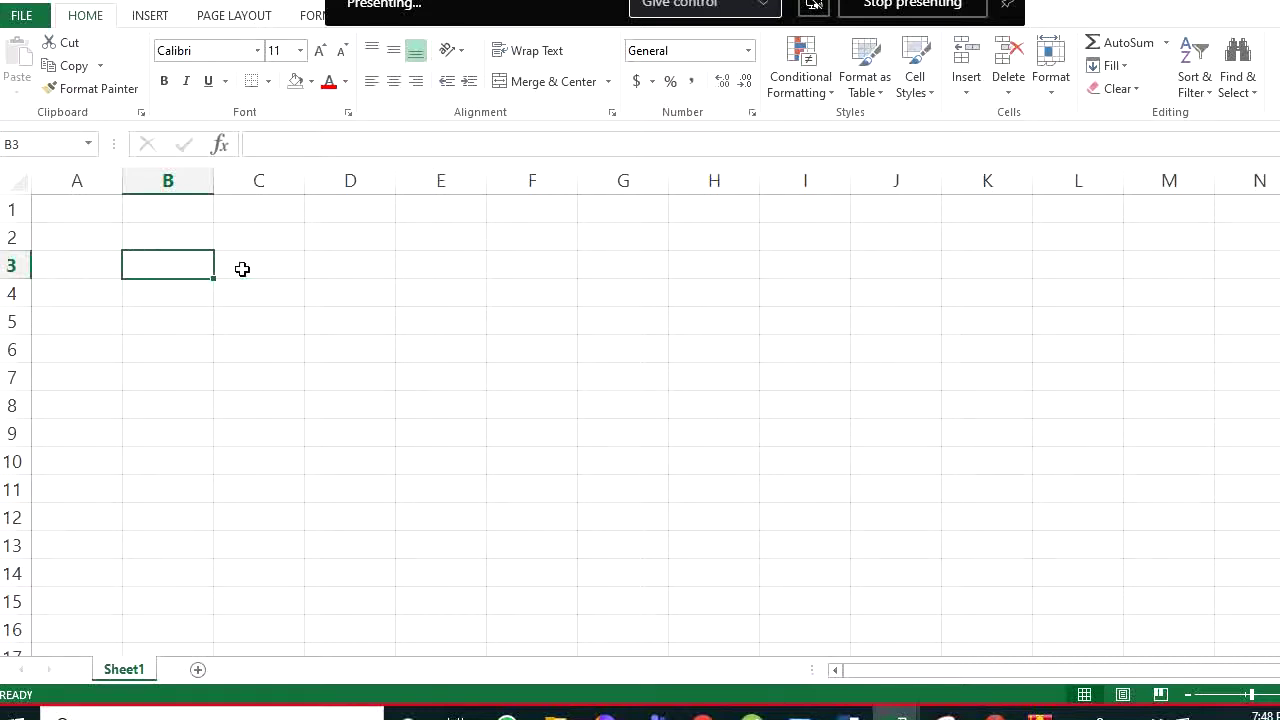
Enter 1 in cell A1 and 2 in cell A2
click(87, 214)
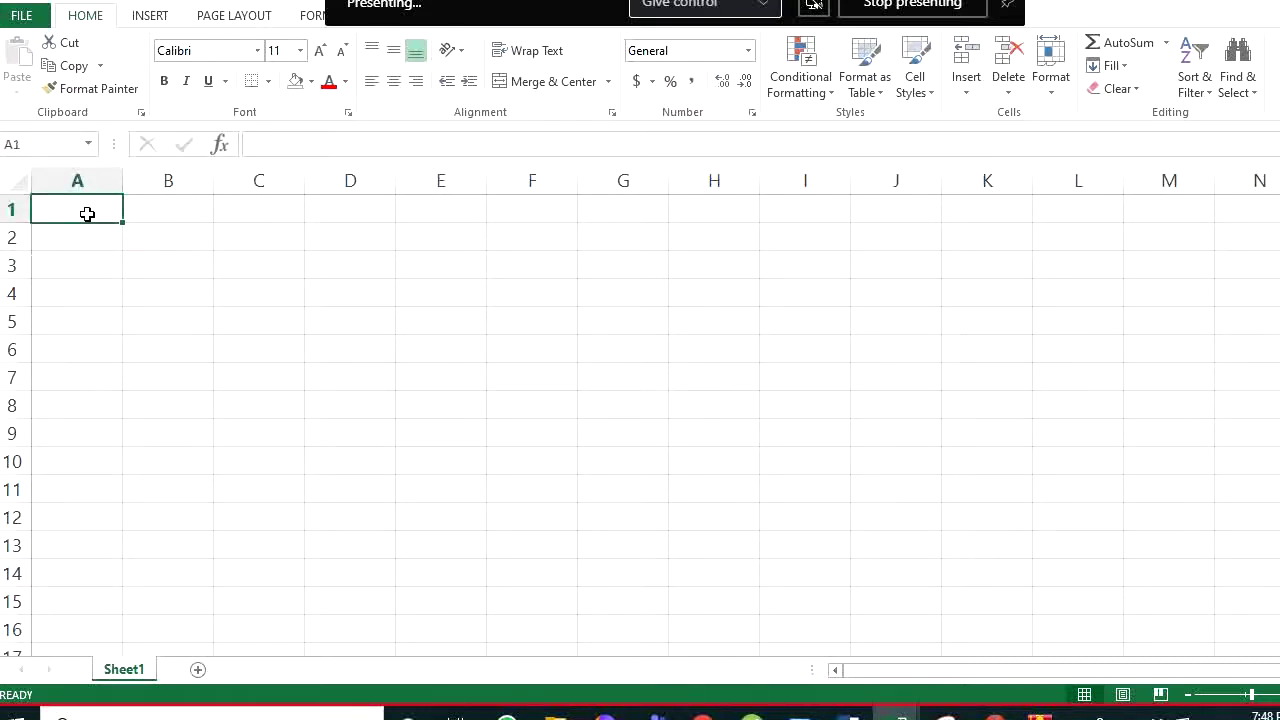
text(1)
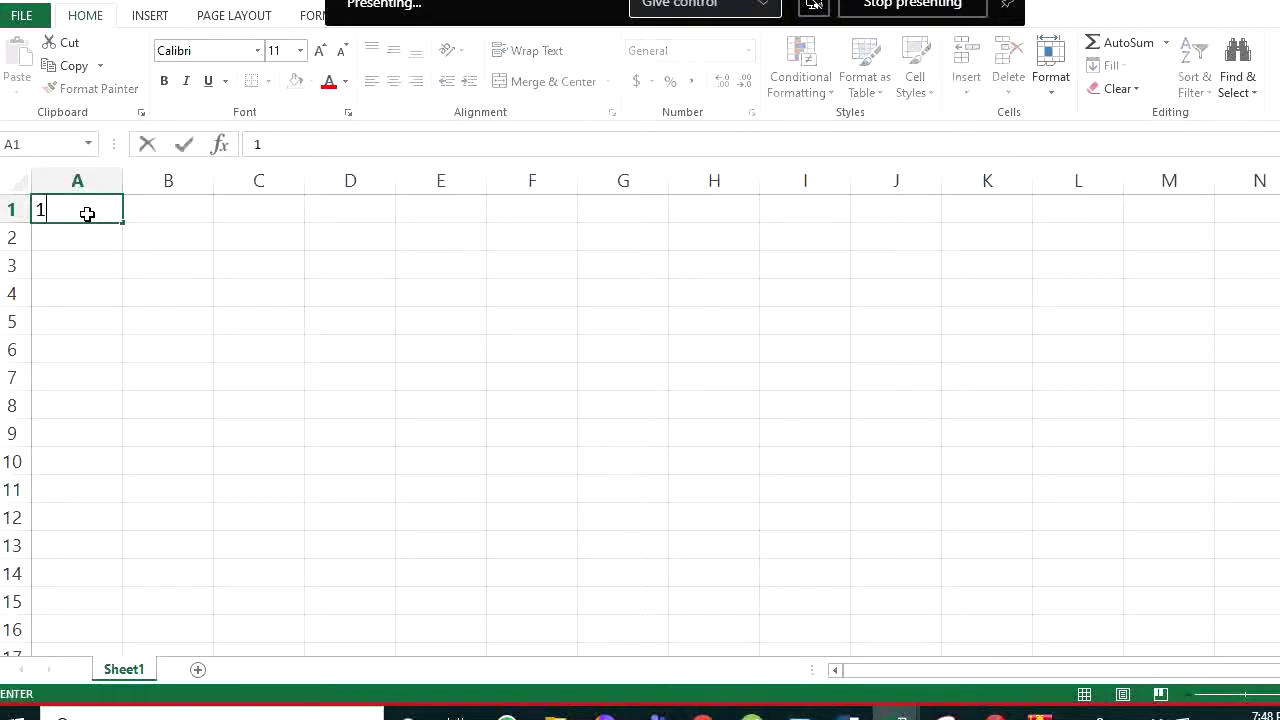
key(Return)
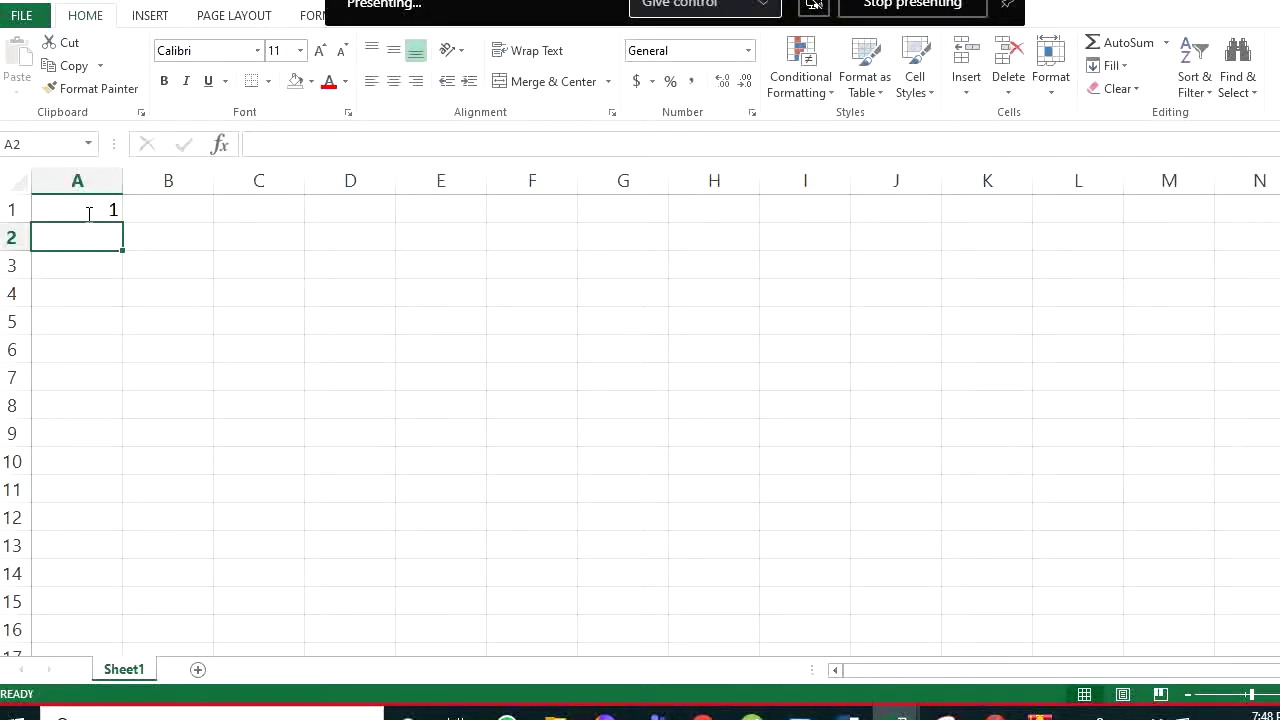
text(2)
key(Return)
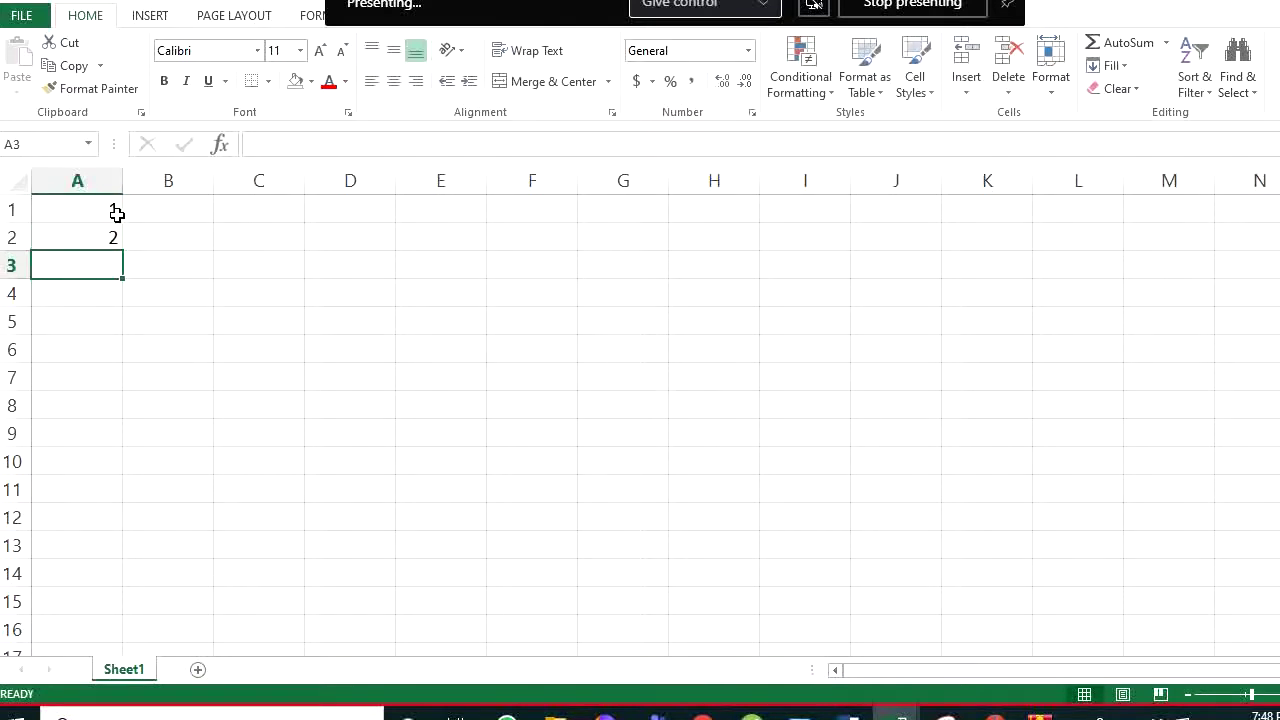
Extend the number series from cells A1 and A2 down to A26 with the fill handle
click(109, 213)
drag(110, 215, 94, 237)
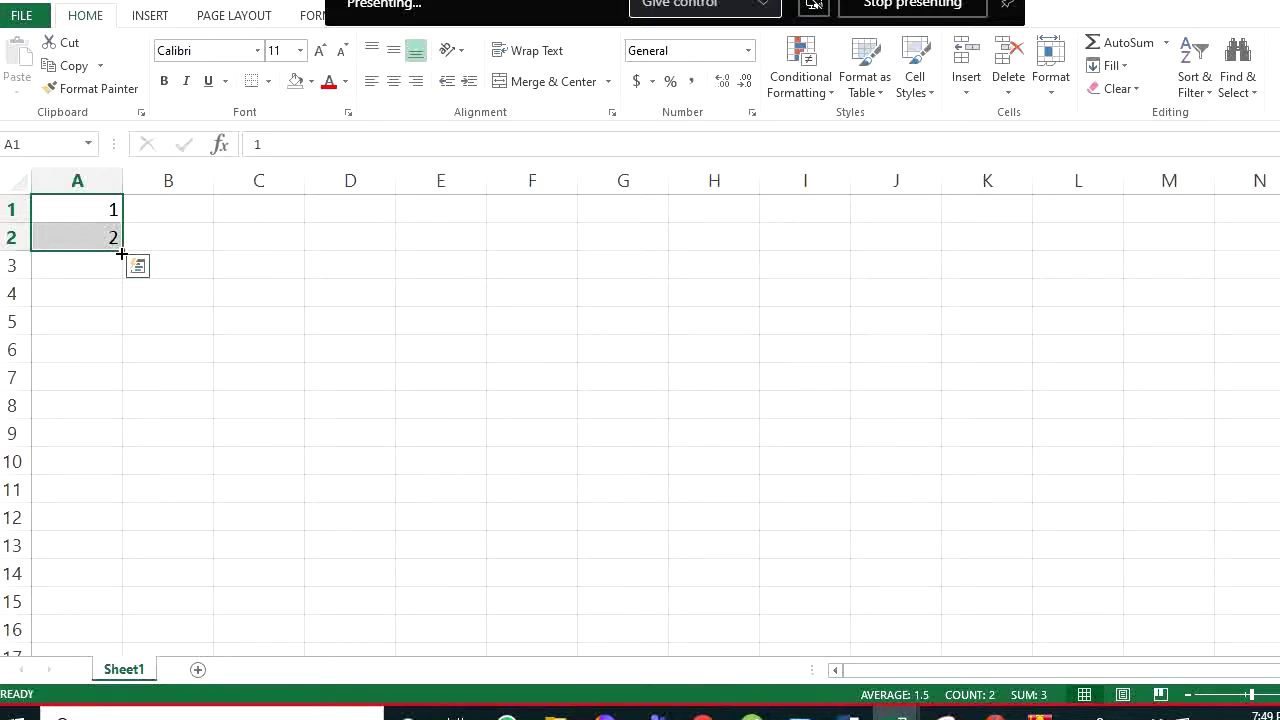
drag(121, 253, 125, 615)
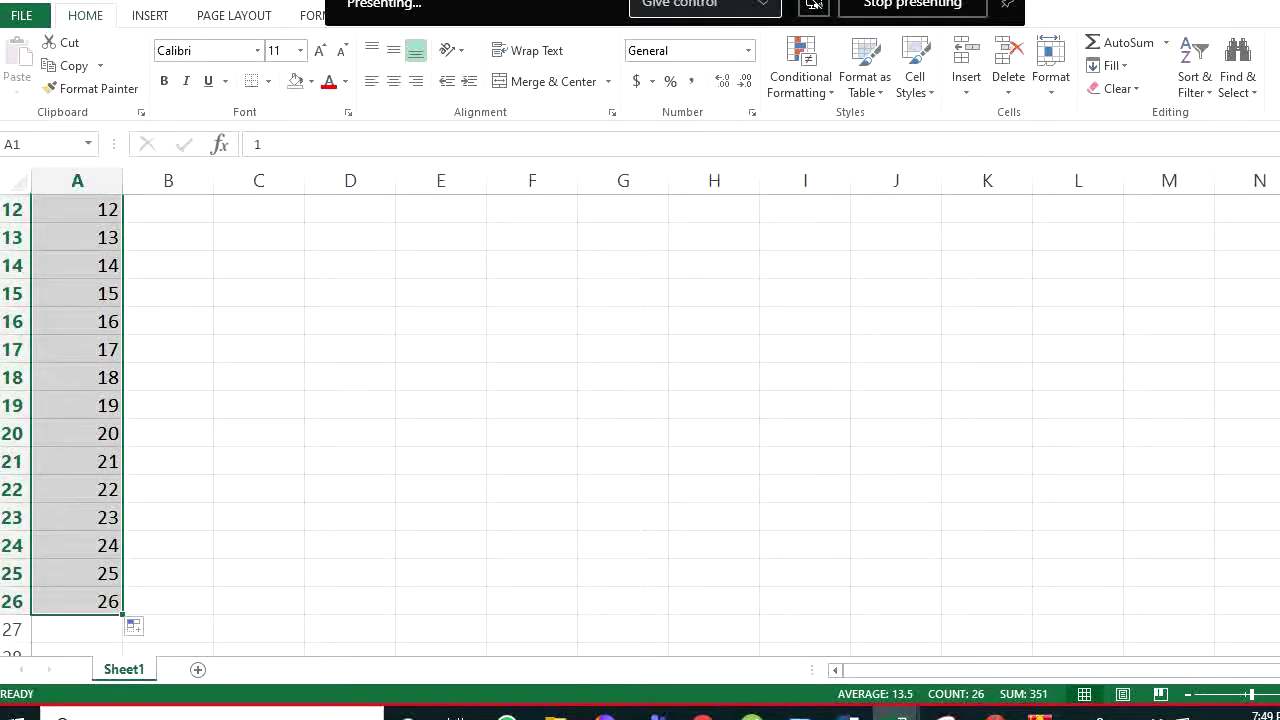
scroll(199, 461, up, 4)
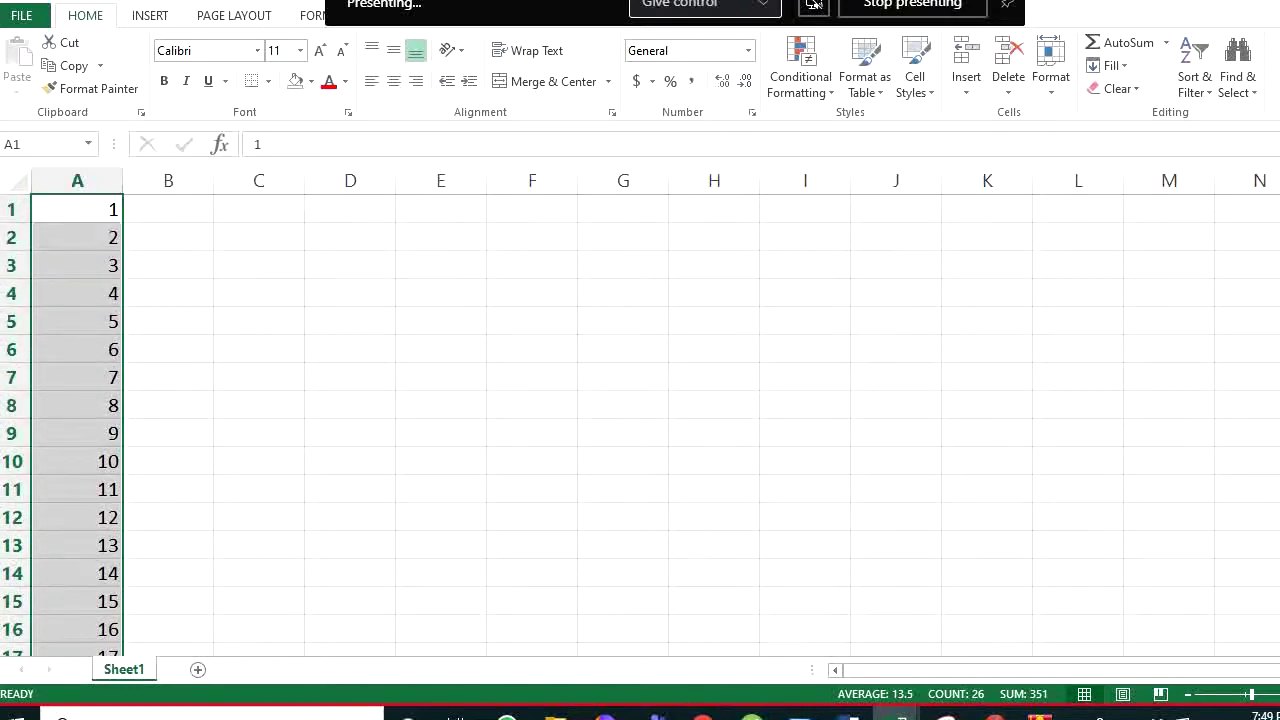
click(88, 368)
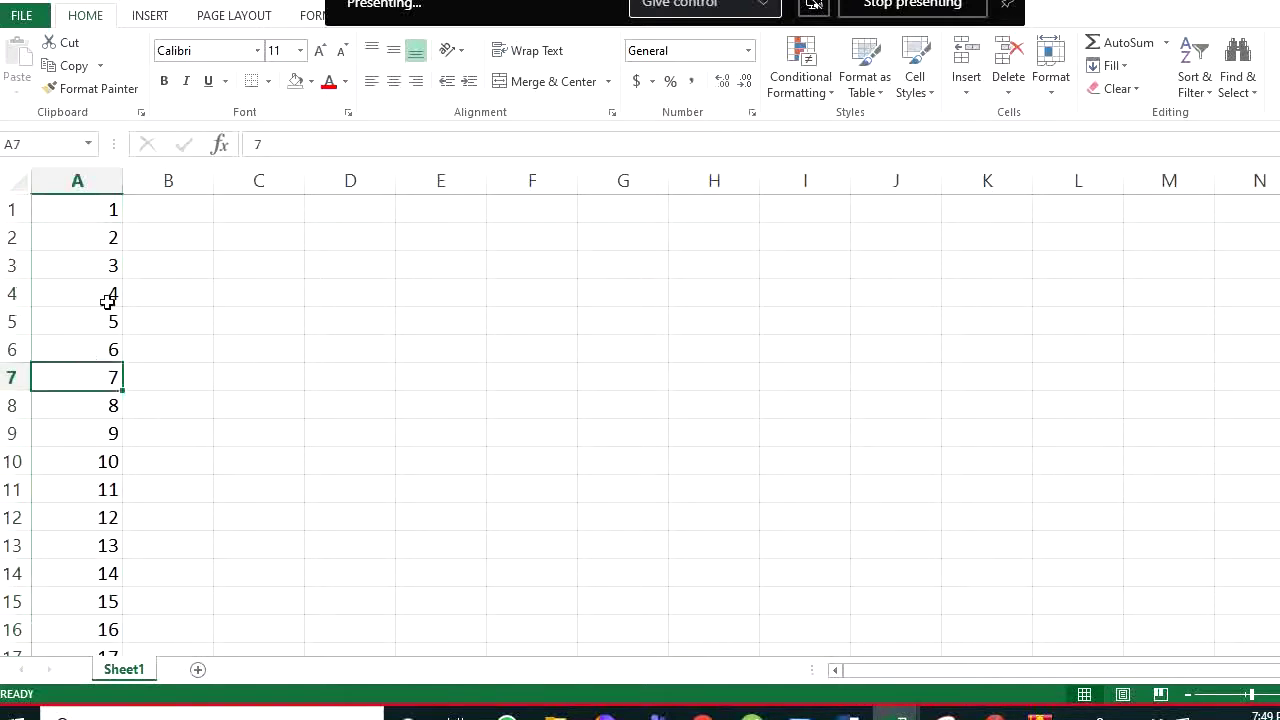
click(108, 266)
drag(106, 208, 108, 228)
Enter 0 and 5 in cells B1 and B2 and fill the series down to B18
click(169, 213)
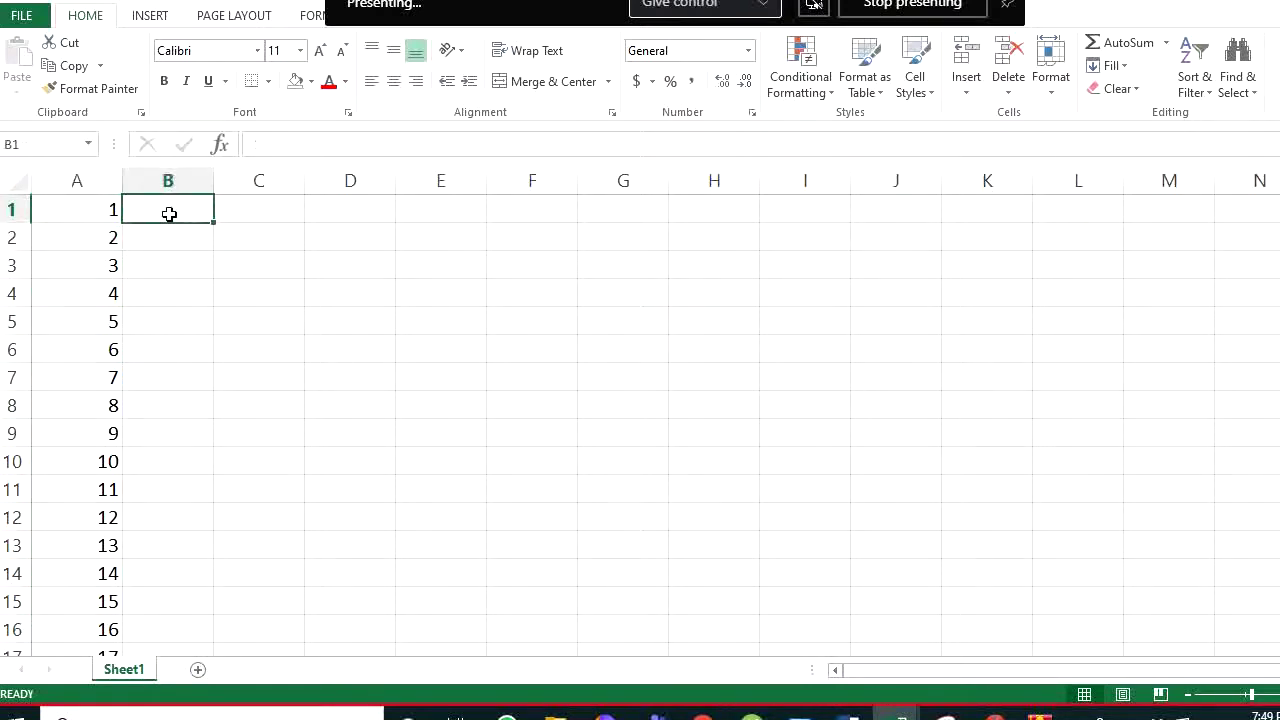
text(0)
key(Return)
text(5)
key(Return)
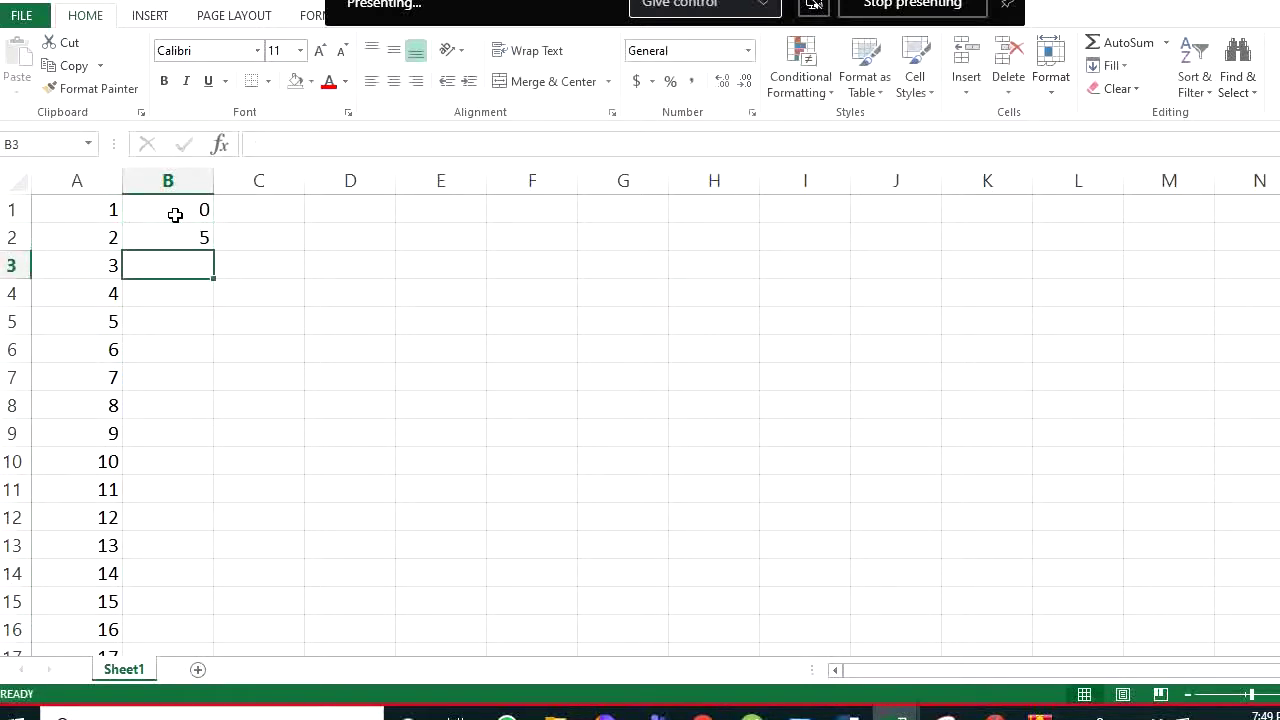
drag(175, 215, 213, 612)
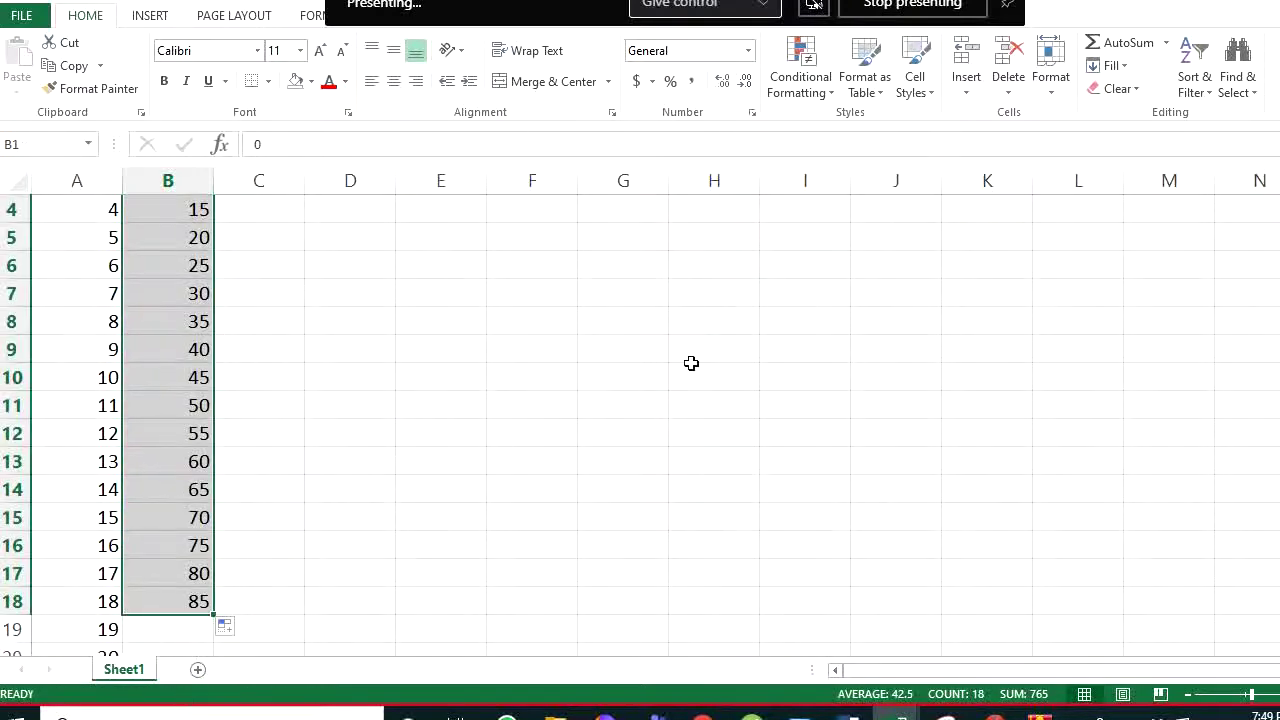
scroll(640, 424, up, 1)
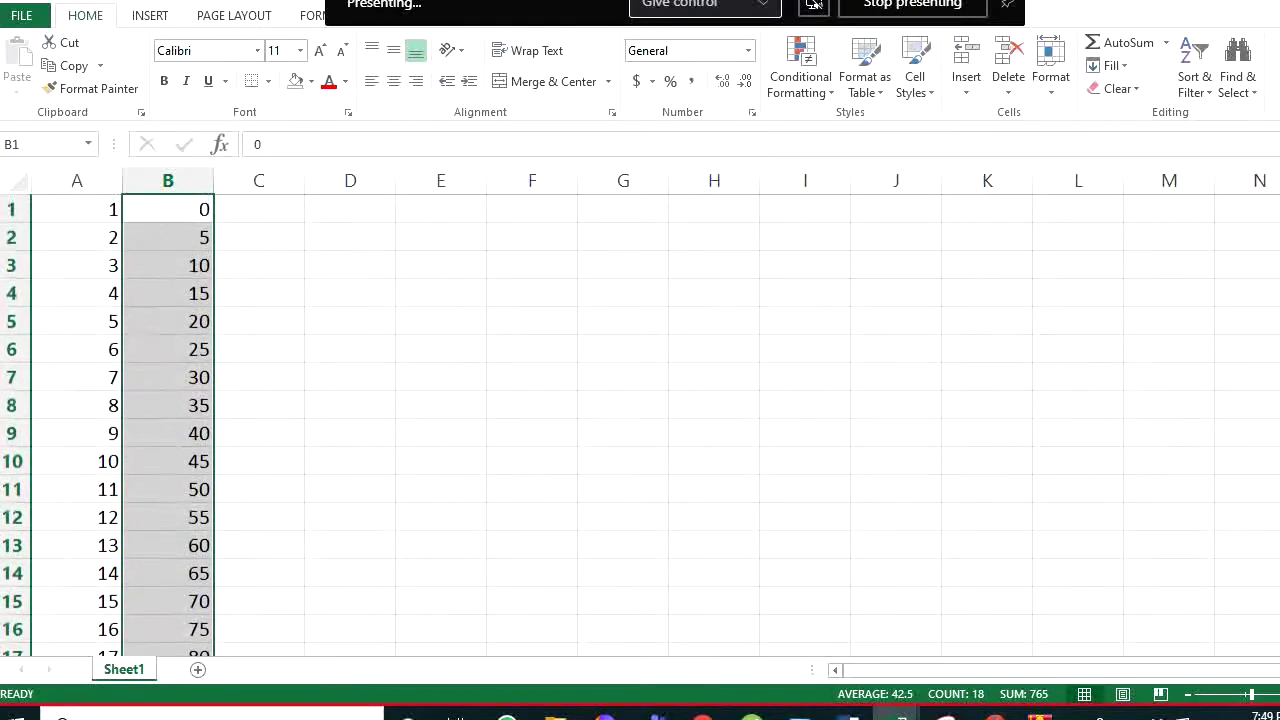
click(278, 376)
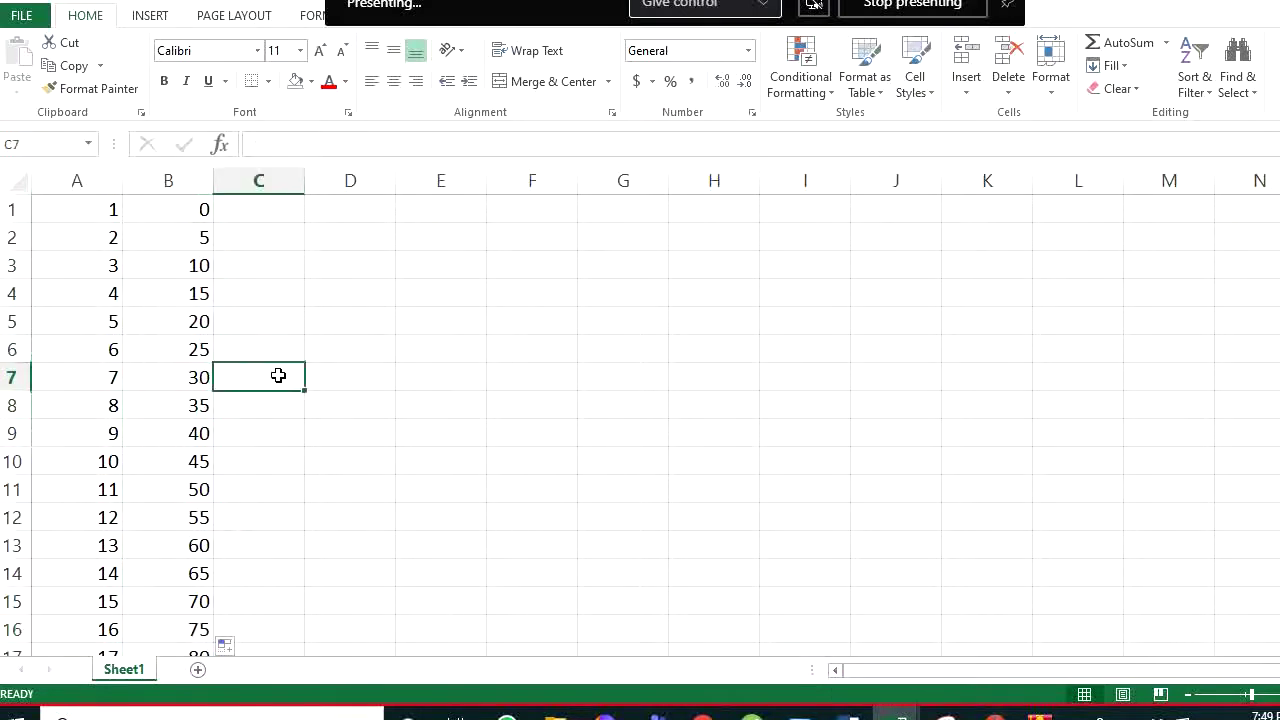
drag(190, 210, 194, 234)
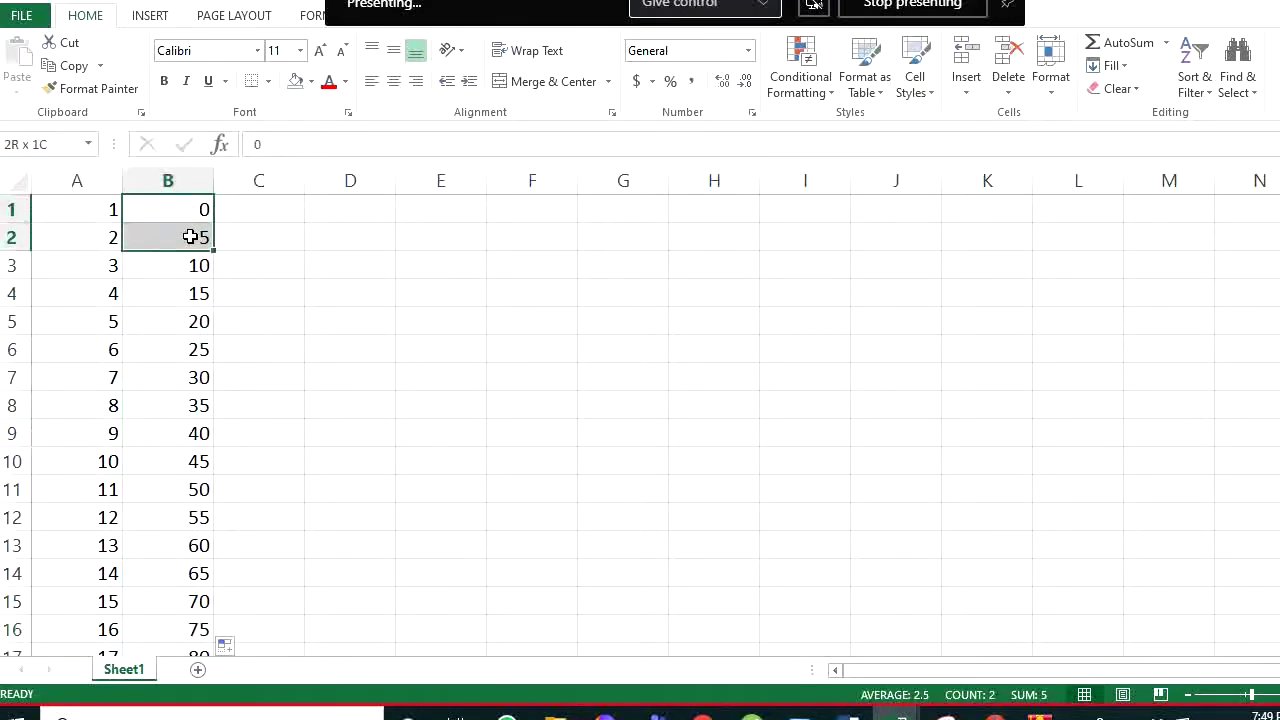
Enter 1 and 3 in cells C1 and C2 and fill the odd-number series down to C14
click(278, 209)
text(1)
key(Return)
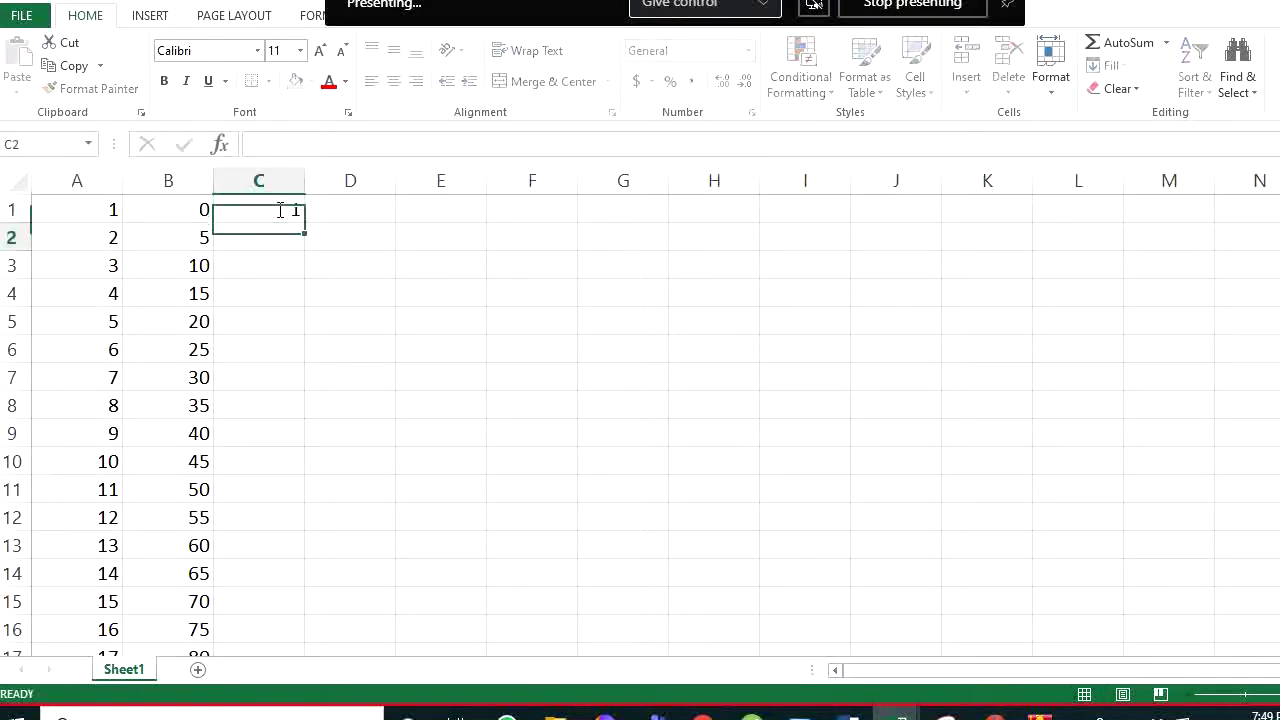
text(3)
key(Return)
drag(271, 209, 286, 574)
click(457, 528)
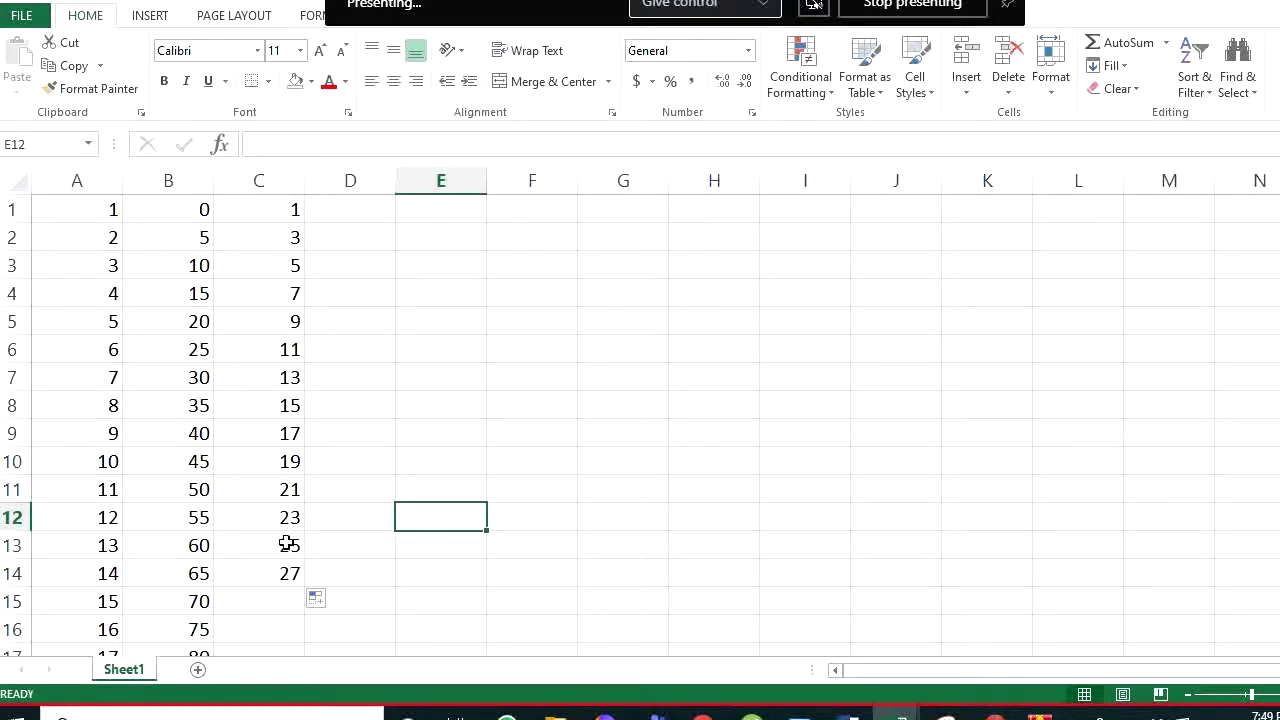
Enter 0 and 2 in cells D1 and D2 and fill the even-number series down to D16
click(354, 217)
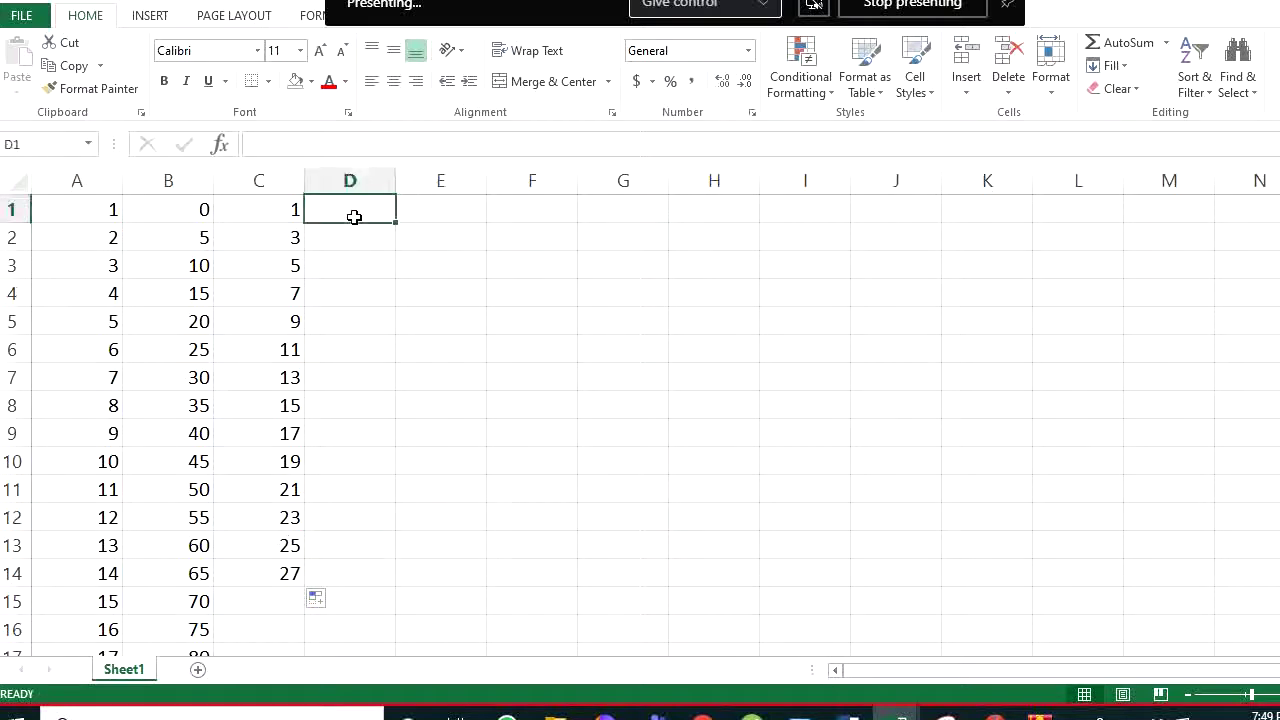
text(0)
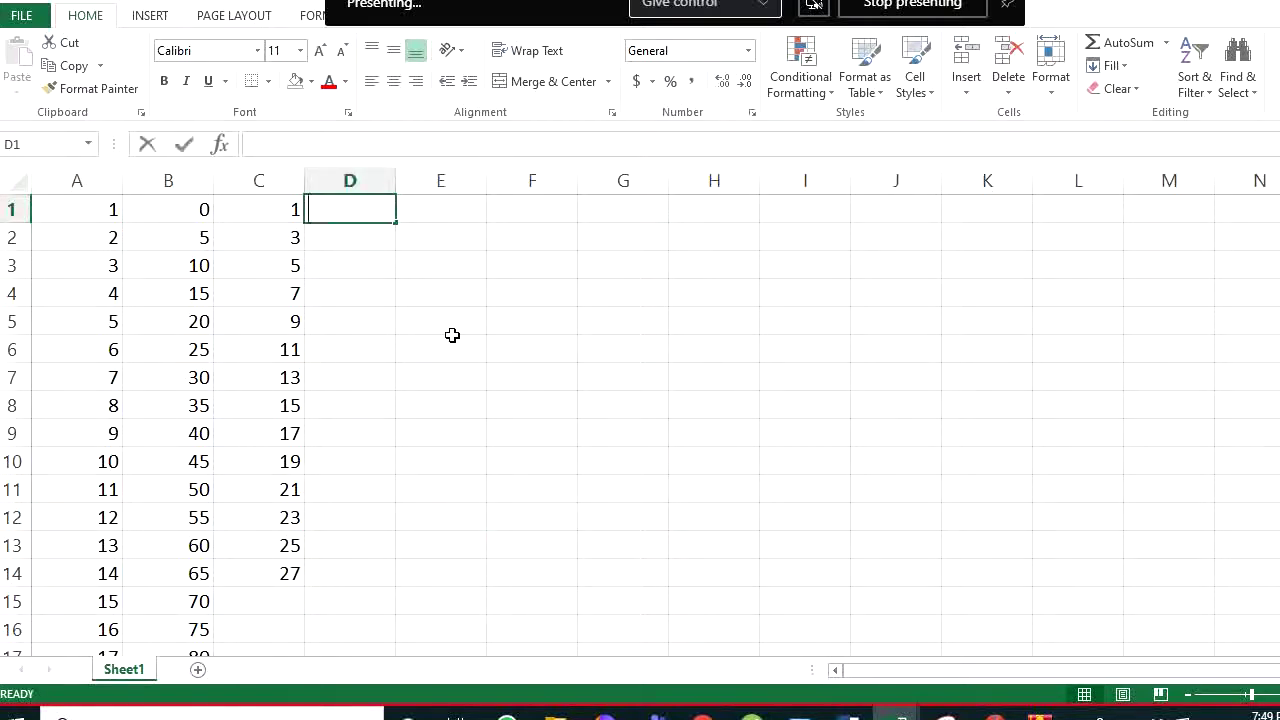
key(Return)
key(alt+Tab)
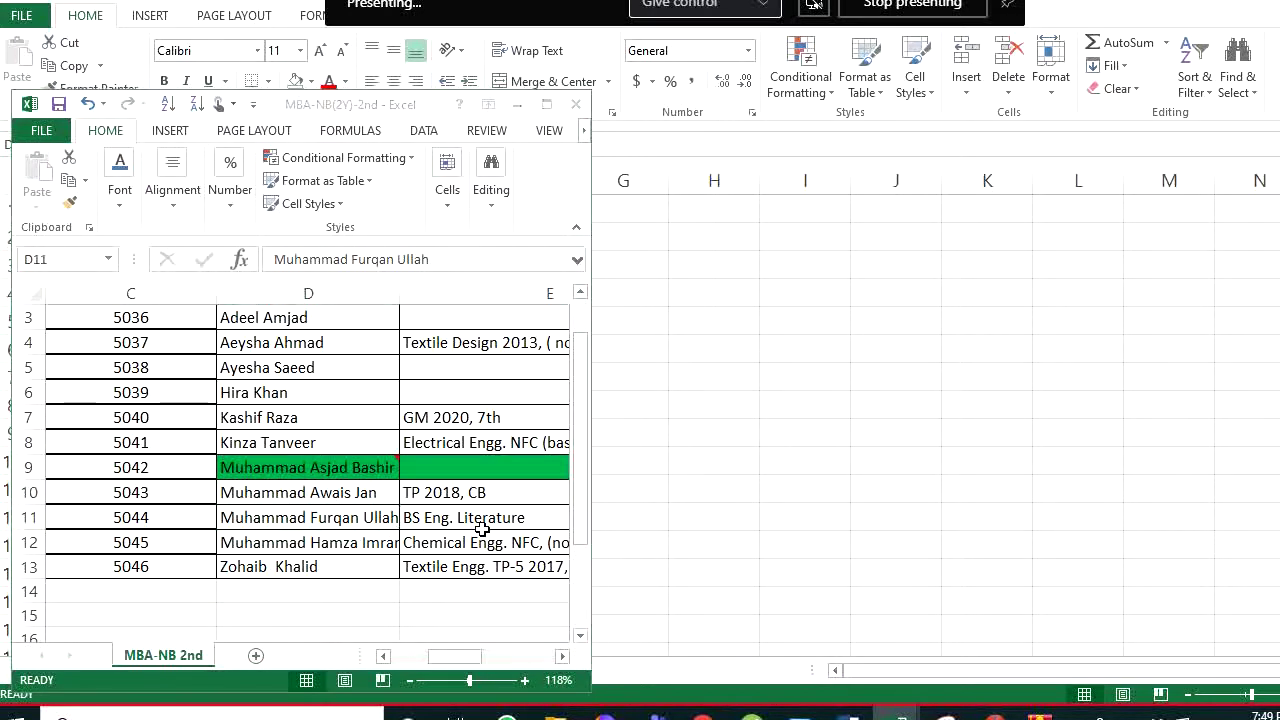
key(alt+Tab)
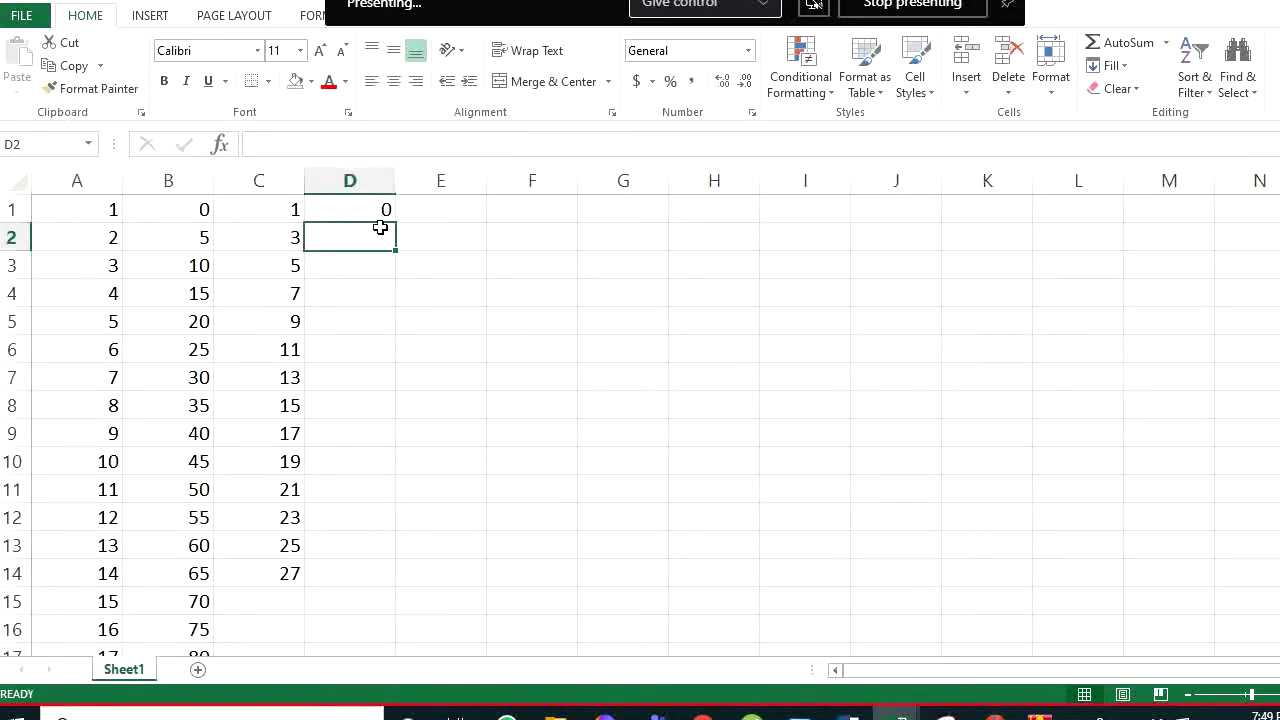
text(2)
key(Return)
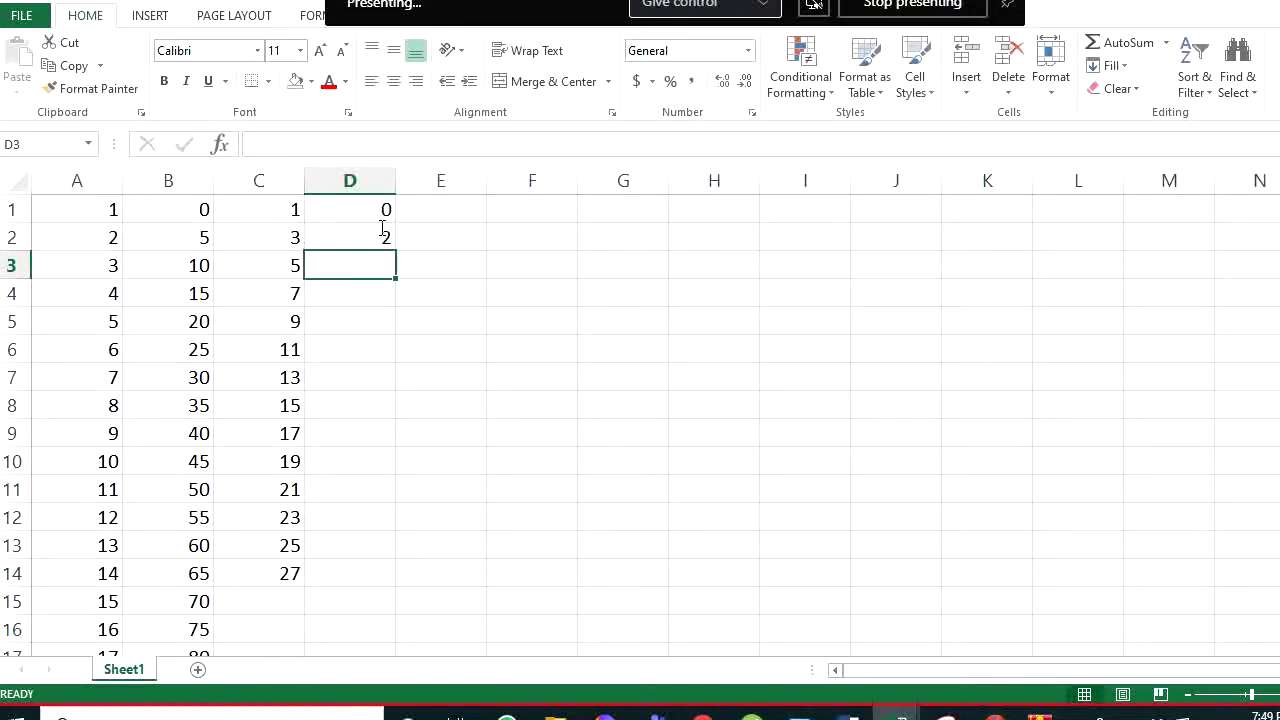
drag(382, 210, 371, 629)
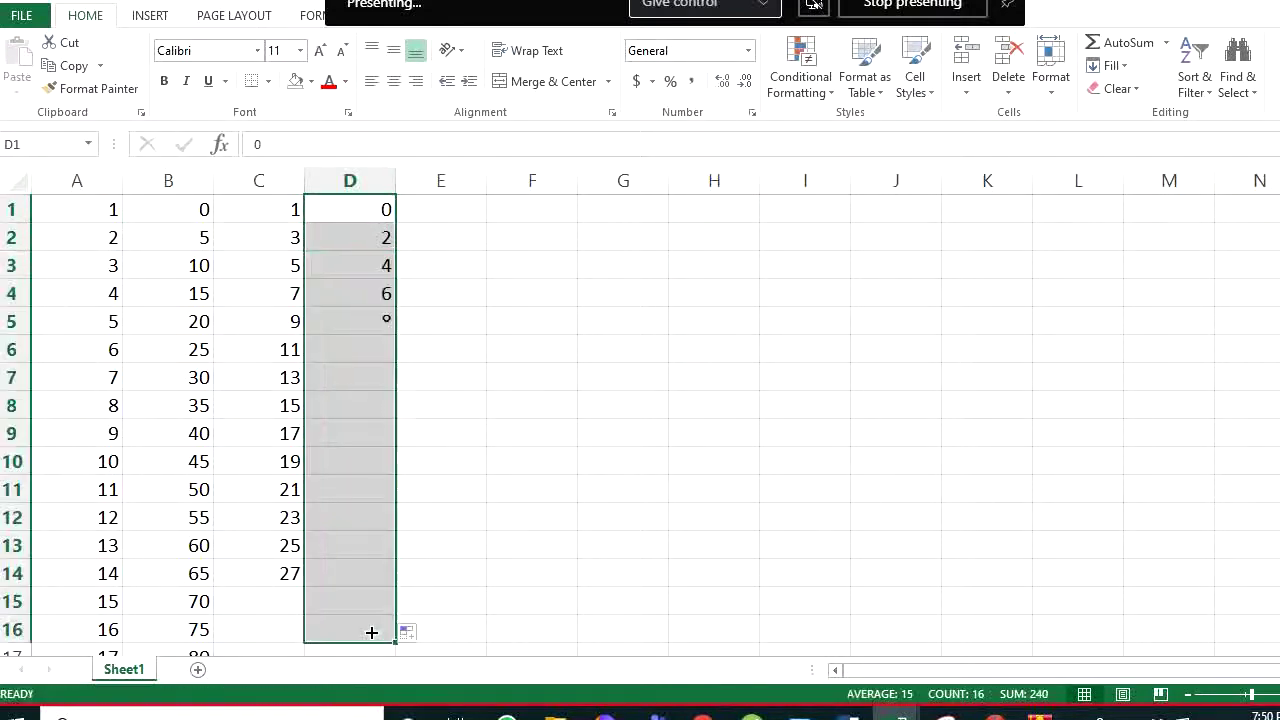
click(505, 605)
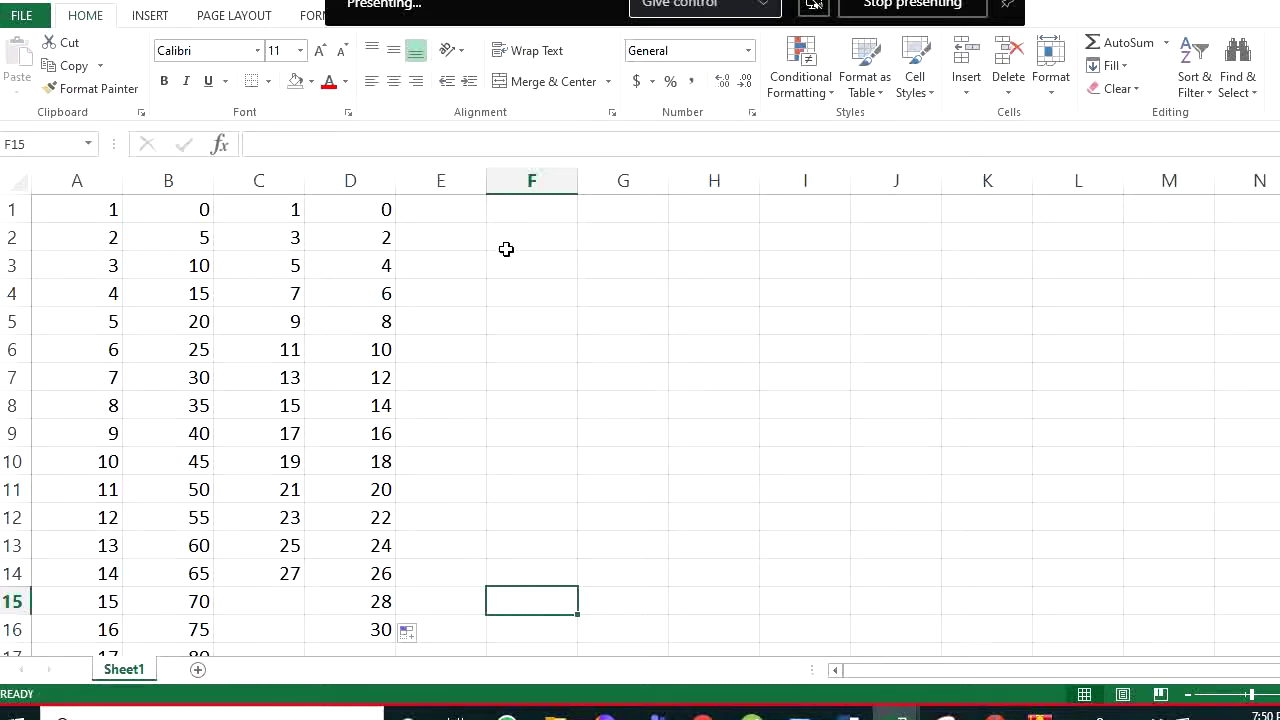
Calculate a simple addition in cell F1 with the formula =2+5 and review the stored formula
click(539, 215)
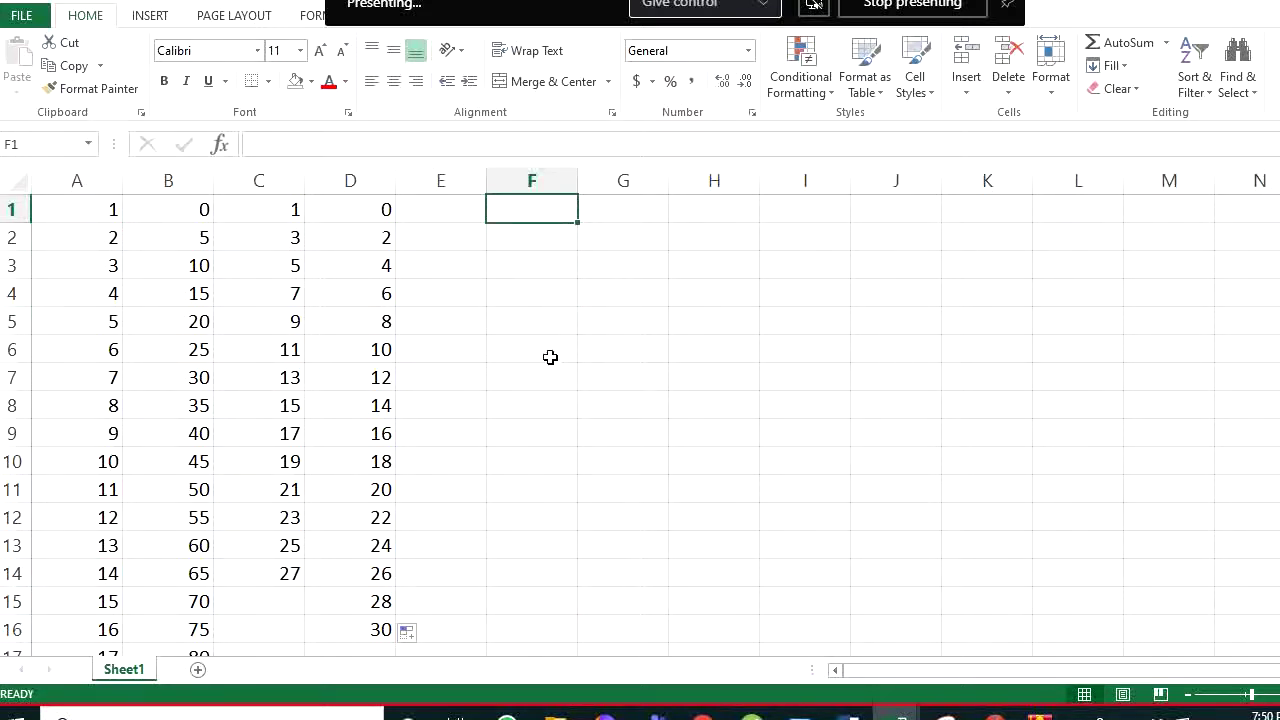
text(=)
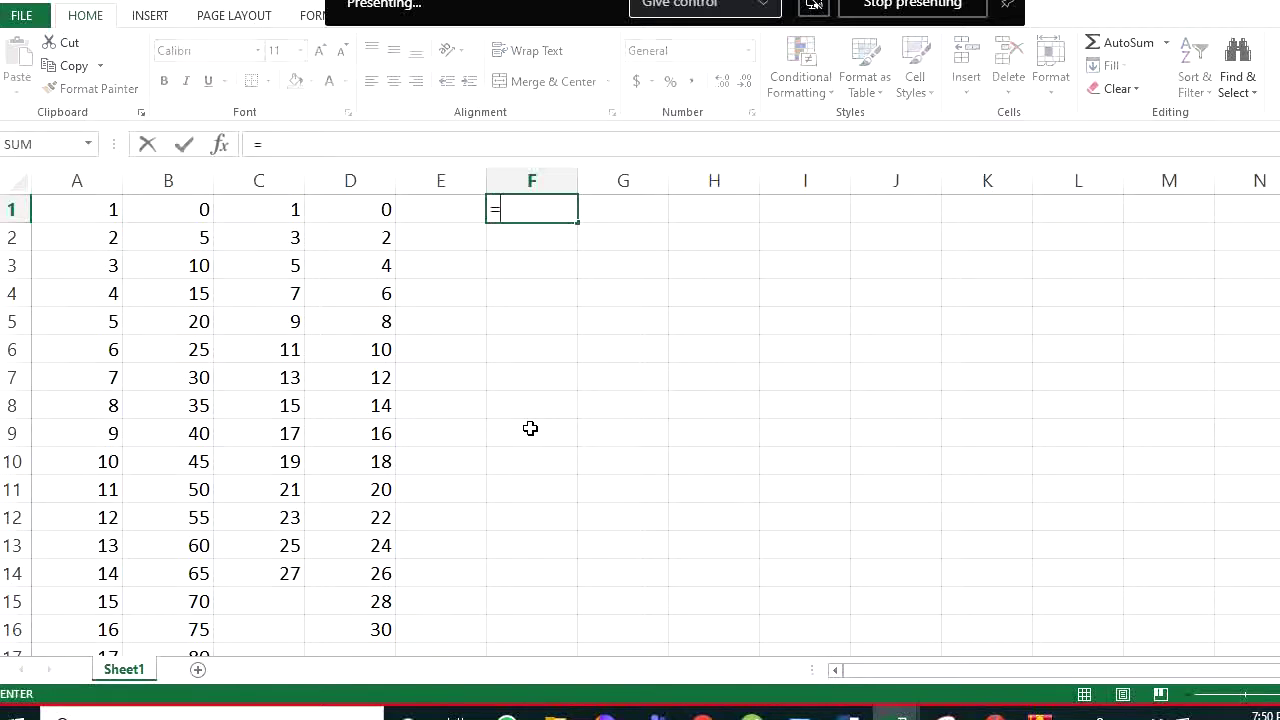
text(2+5)
key(Return)
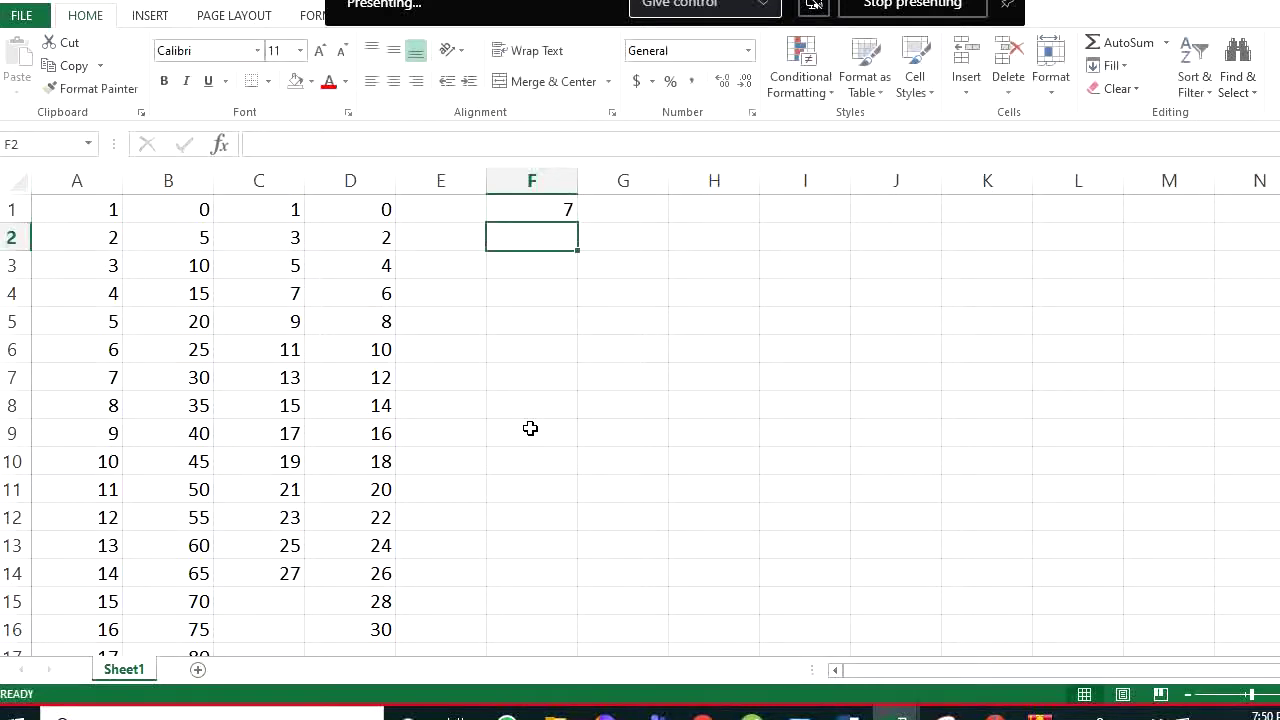
click(550, 208)
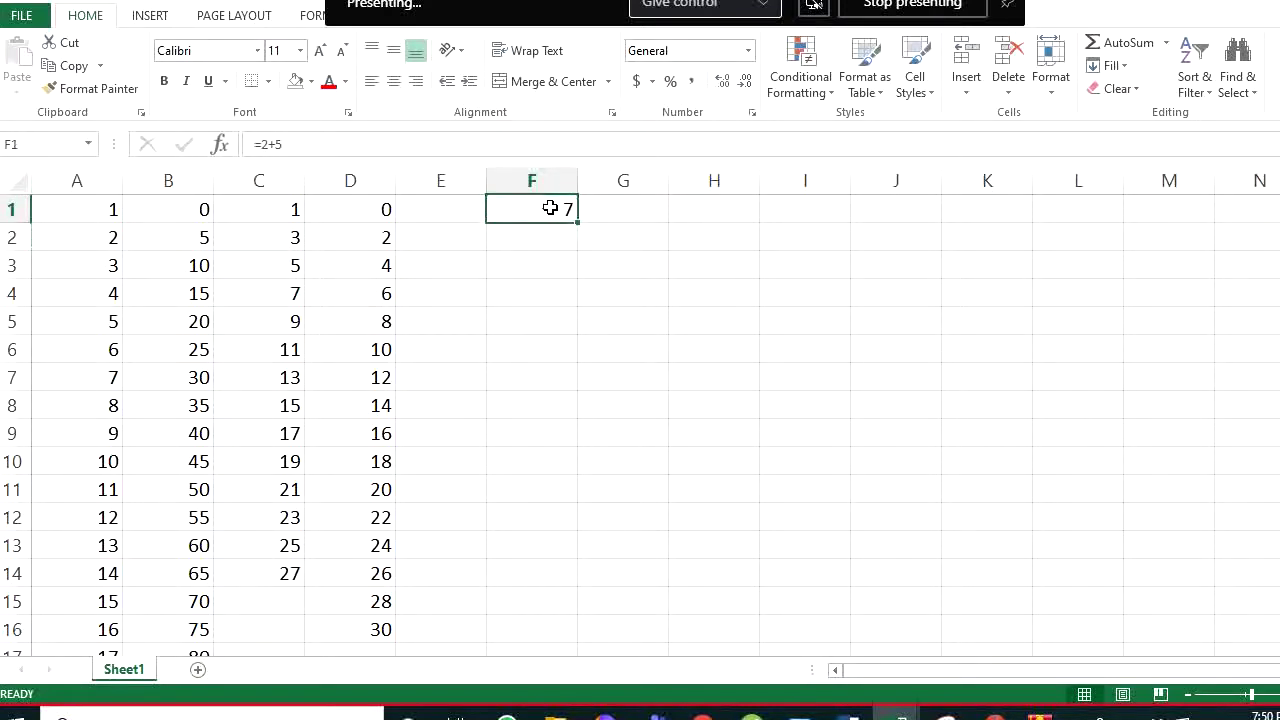
click(541, 263)
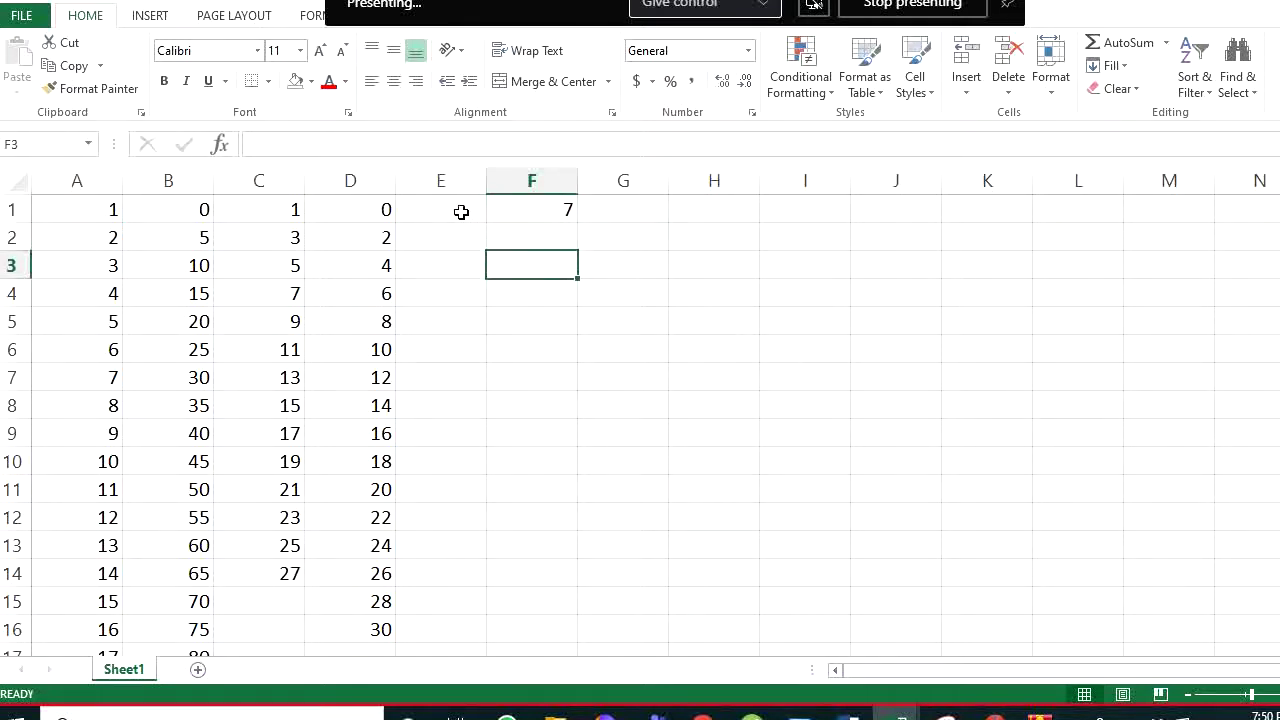
Total the row 2 values of columns A to D in cell F2 with =sum(A2:D2)
click(383, 211)
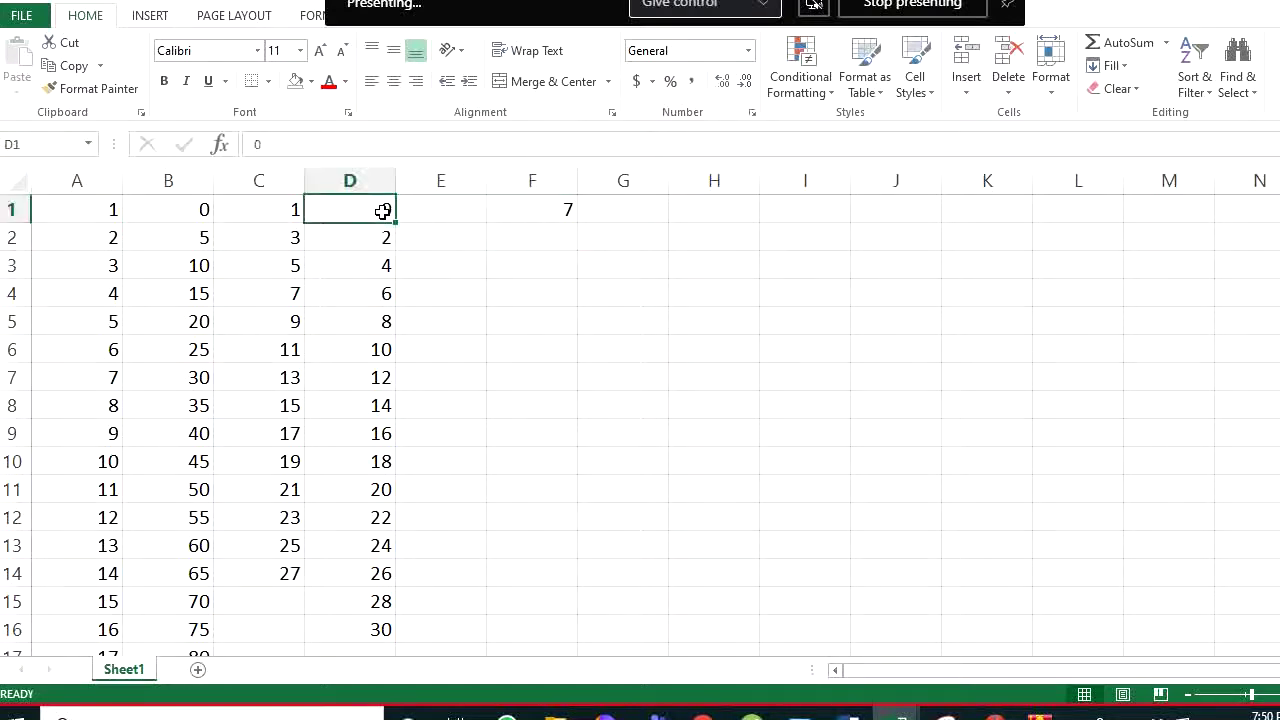
click(530, 243)
drag(109, 237, 363, 243)
click(534, 246)
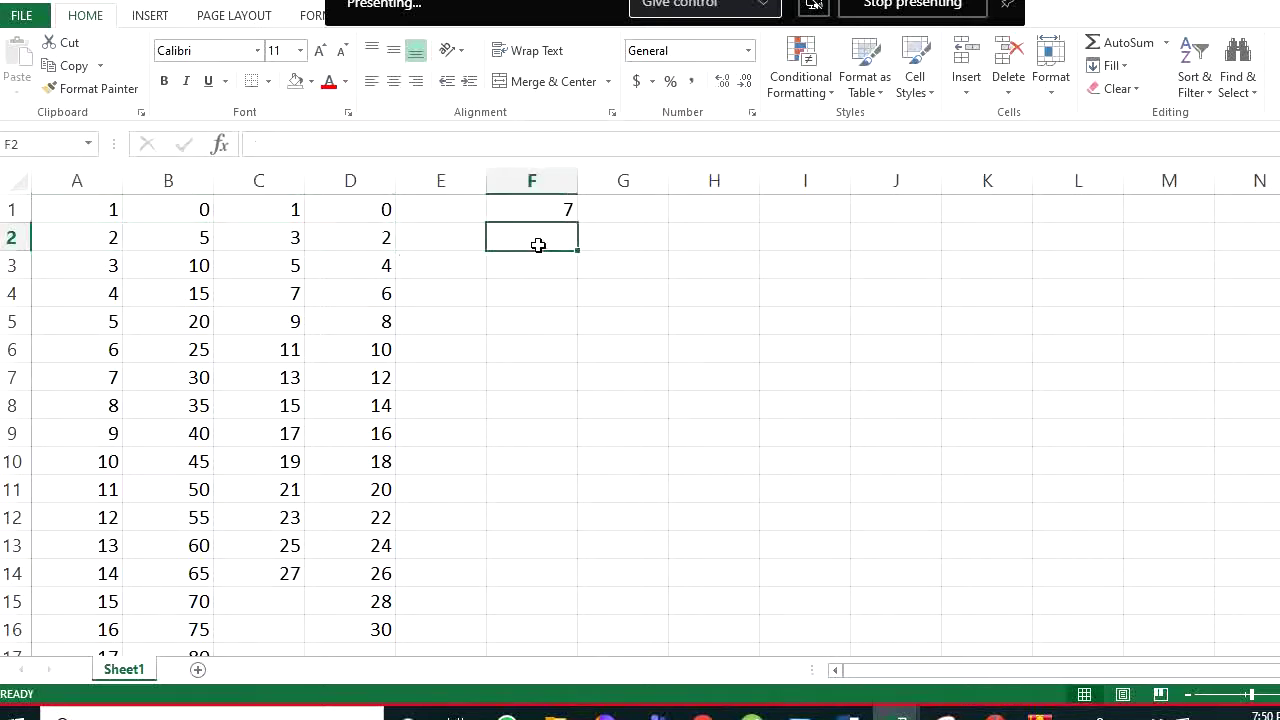
click(1259, 694)
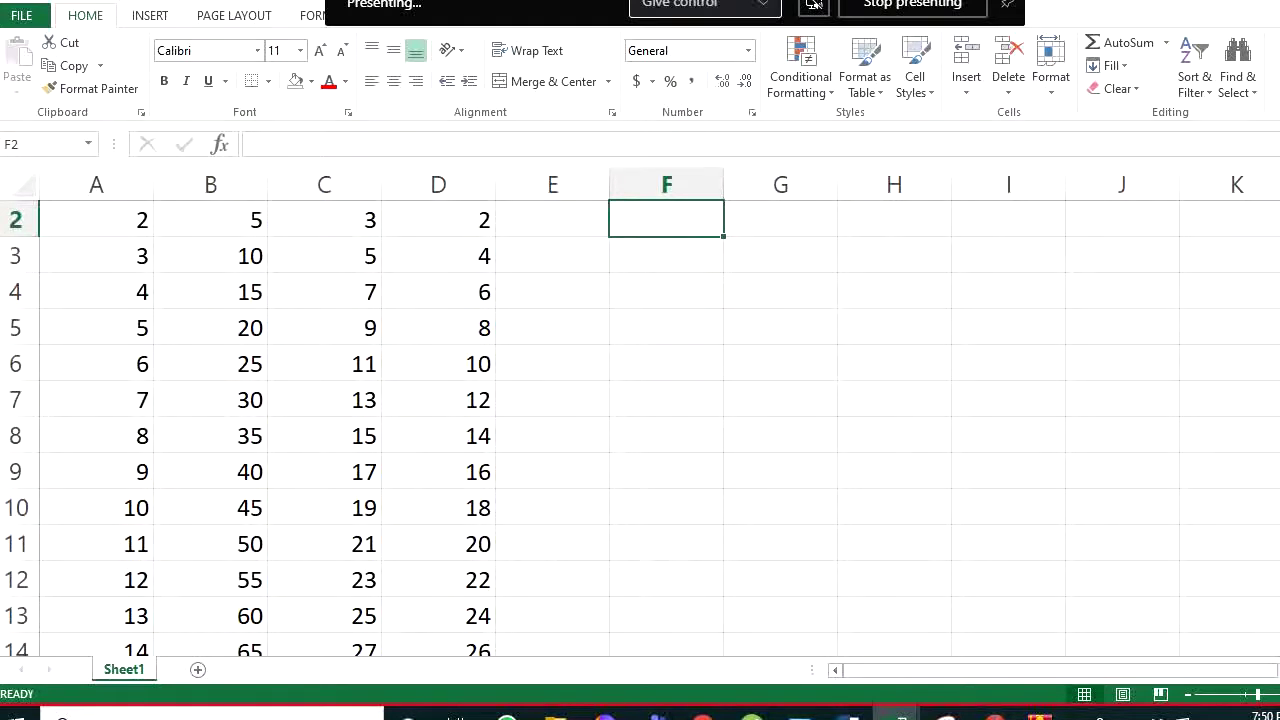
scroll(363, 426, up, 1)
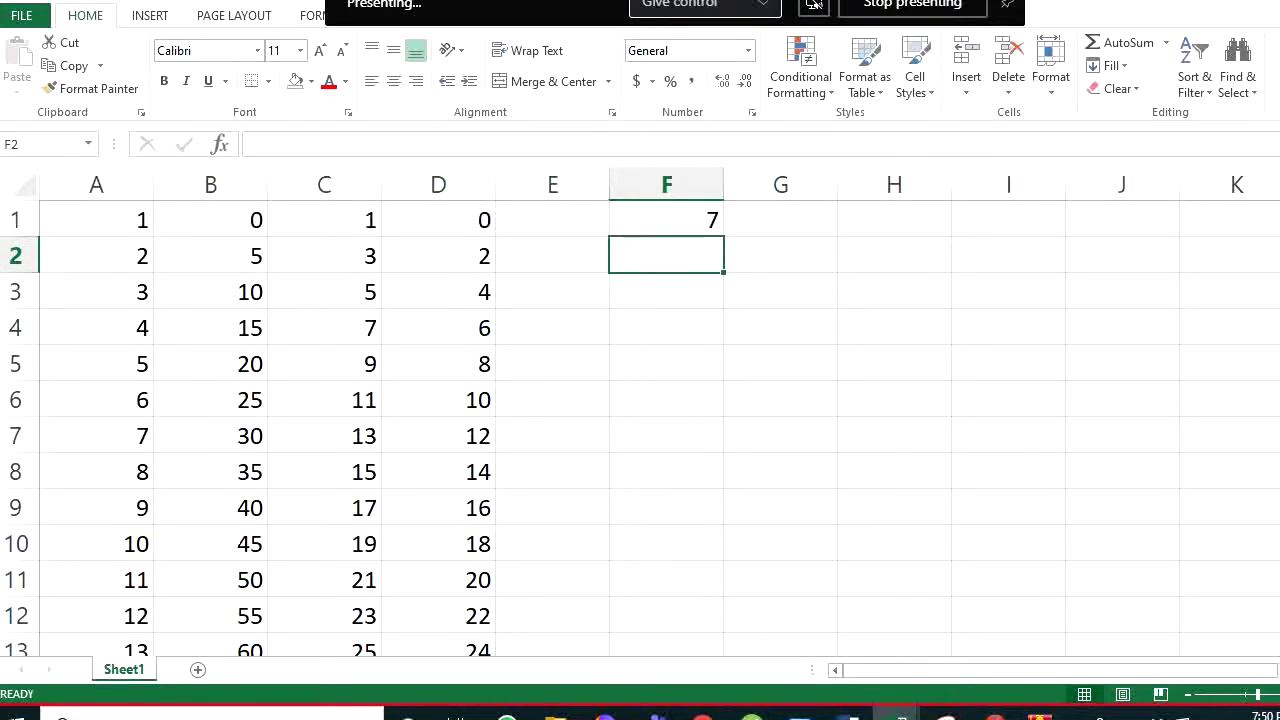
click(128, 257)
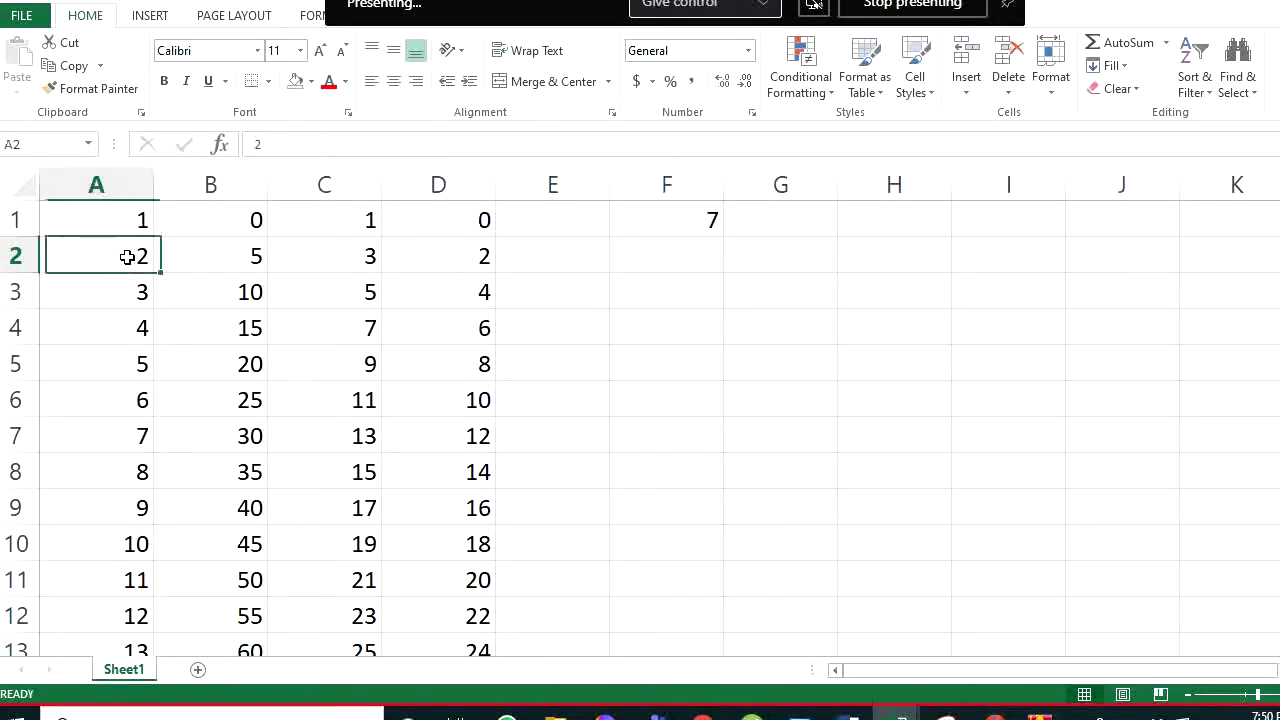
drag(128, 257, 474, 260)
click(674, 243)
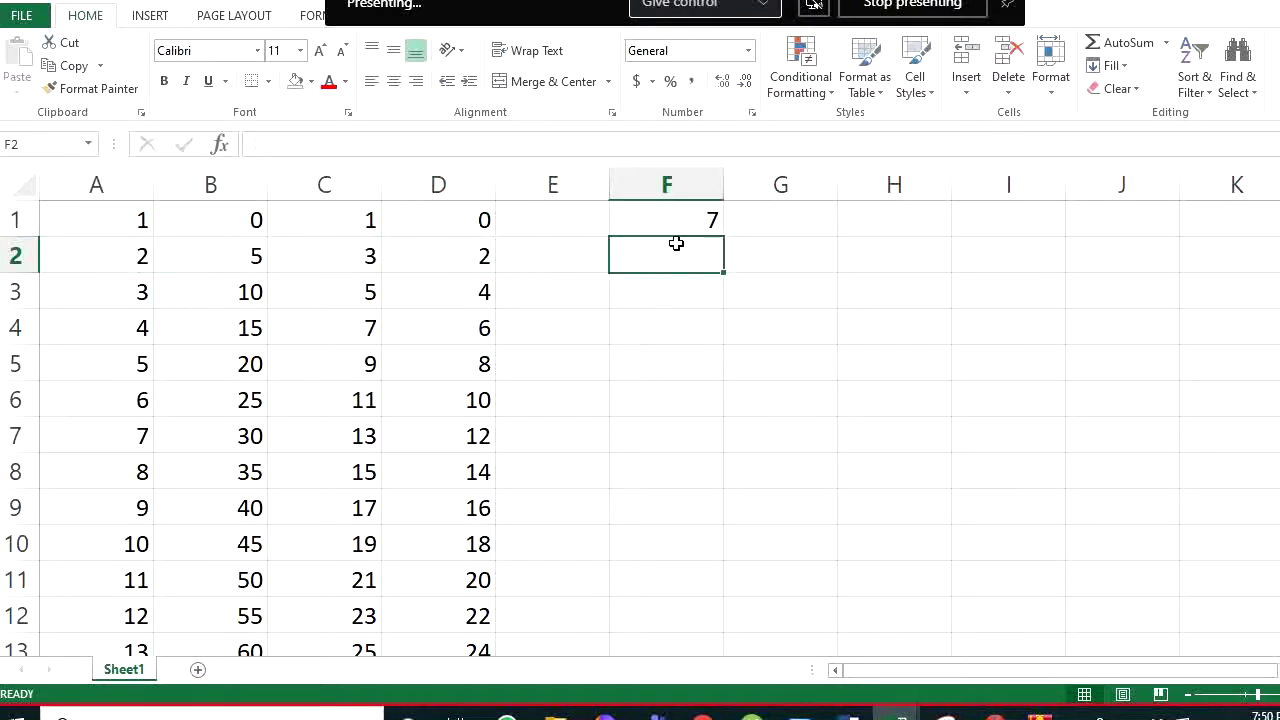
text(=su)
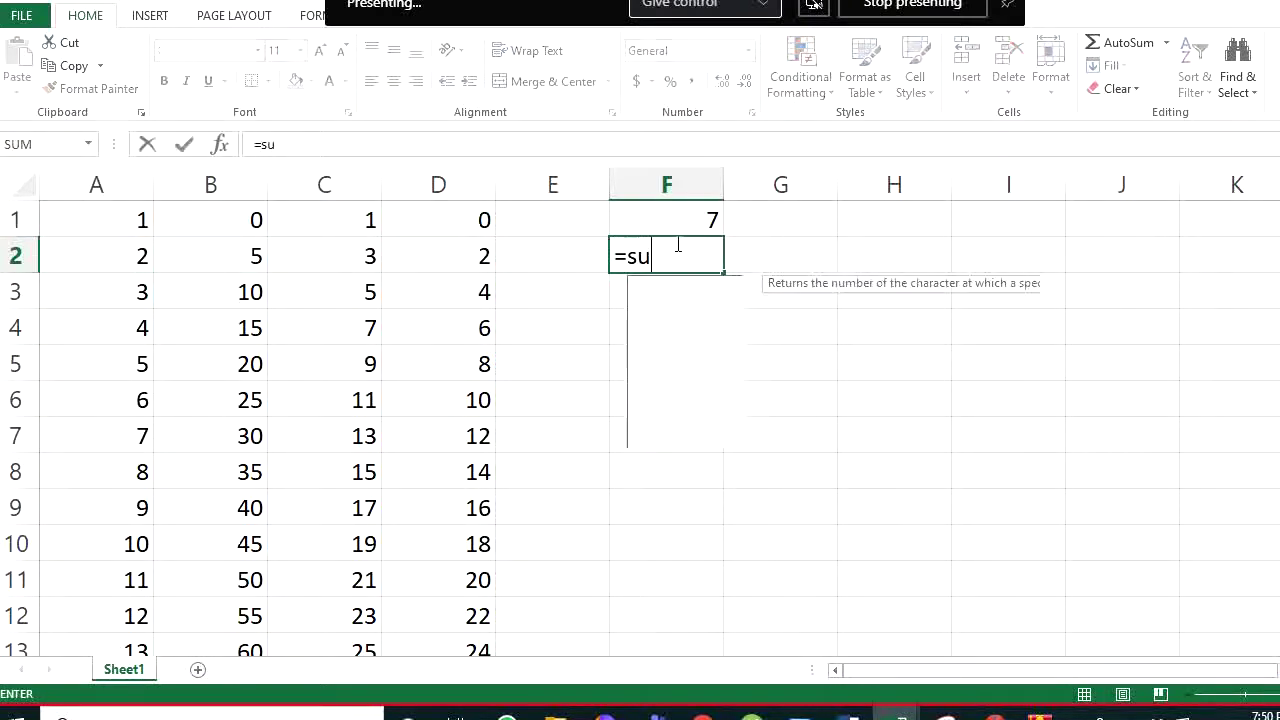
text(m()
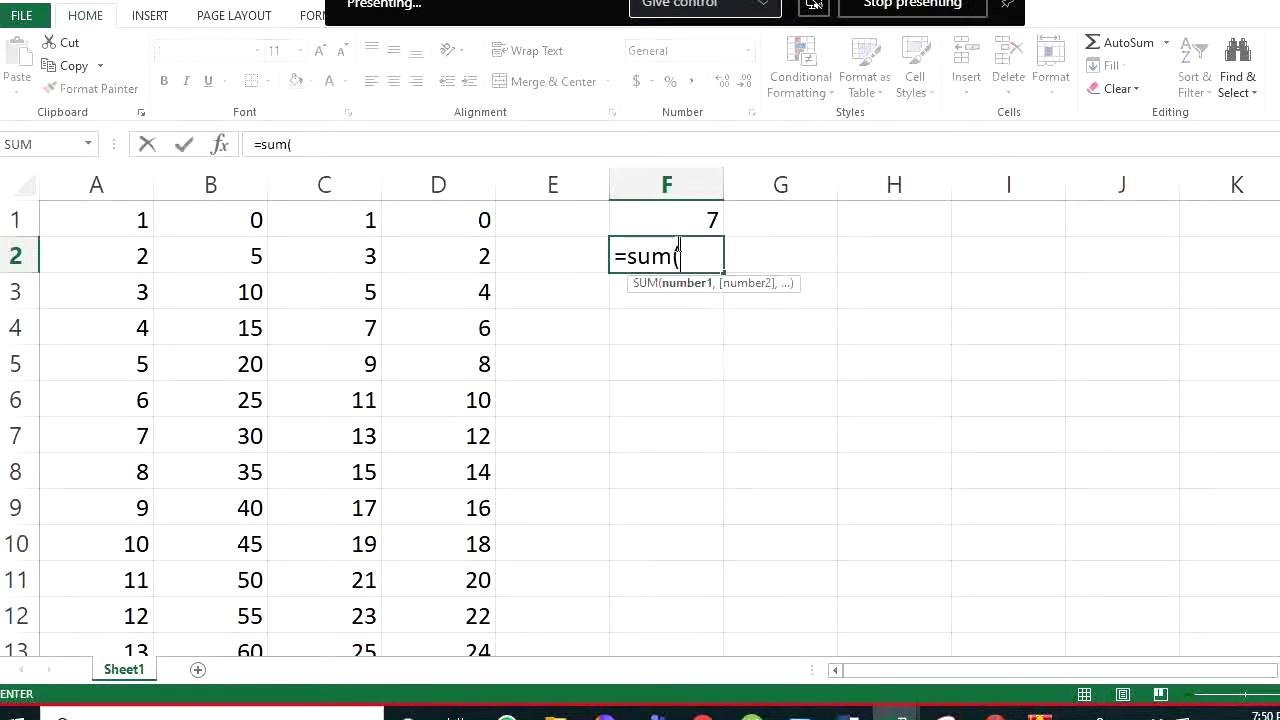
drag(144, 256, 471, 255)
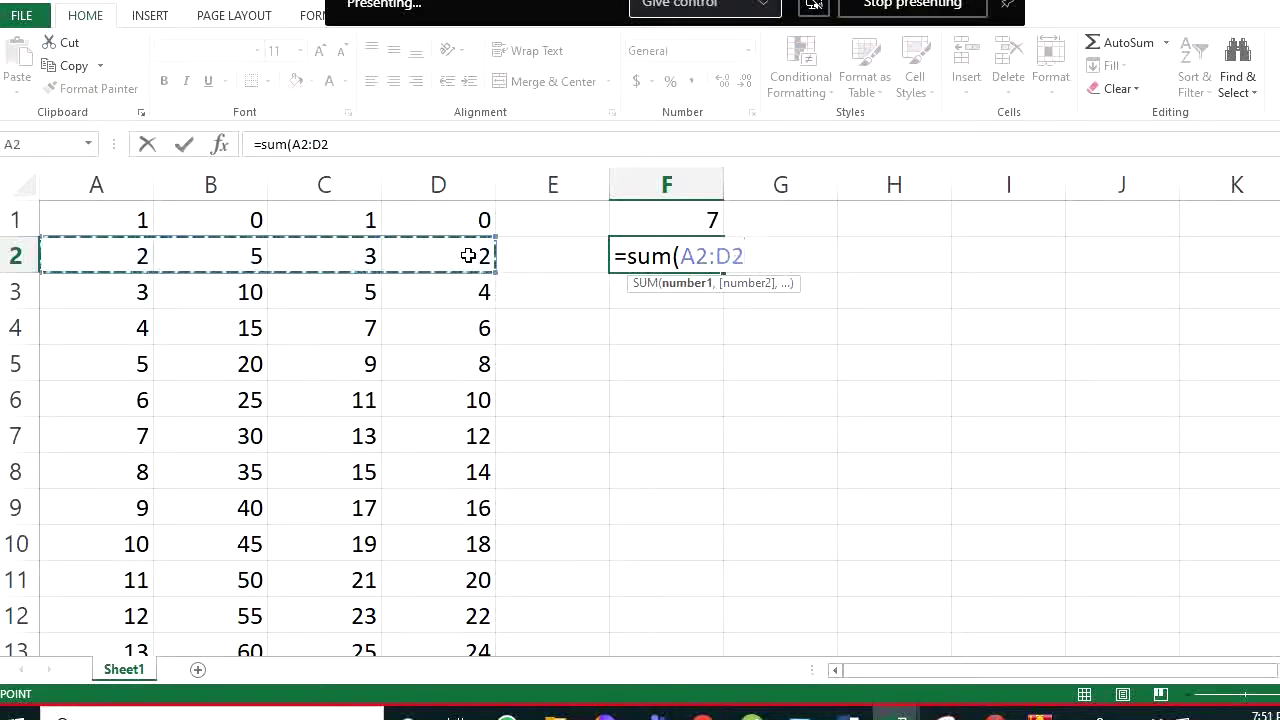
text())
key(Return)
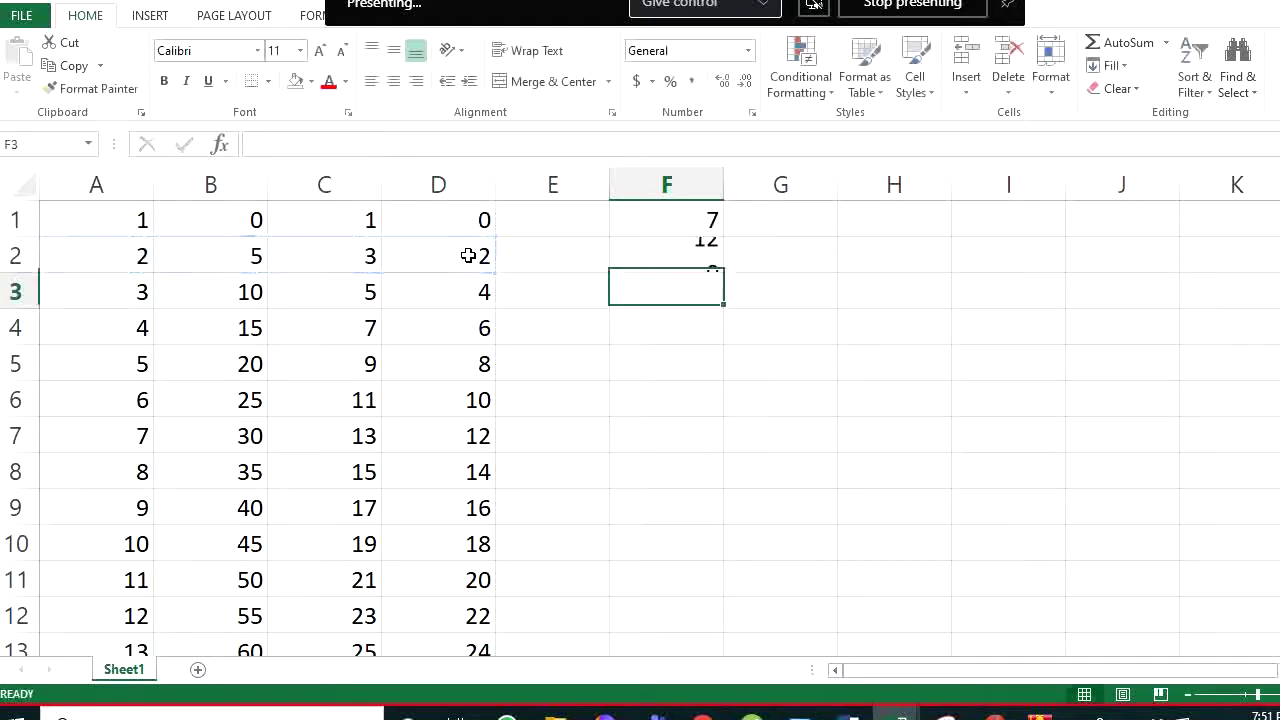
Re-enter the row 2 total in cell F2 as =sum(a2:d2) and check which cells it references
click(685, 259)
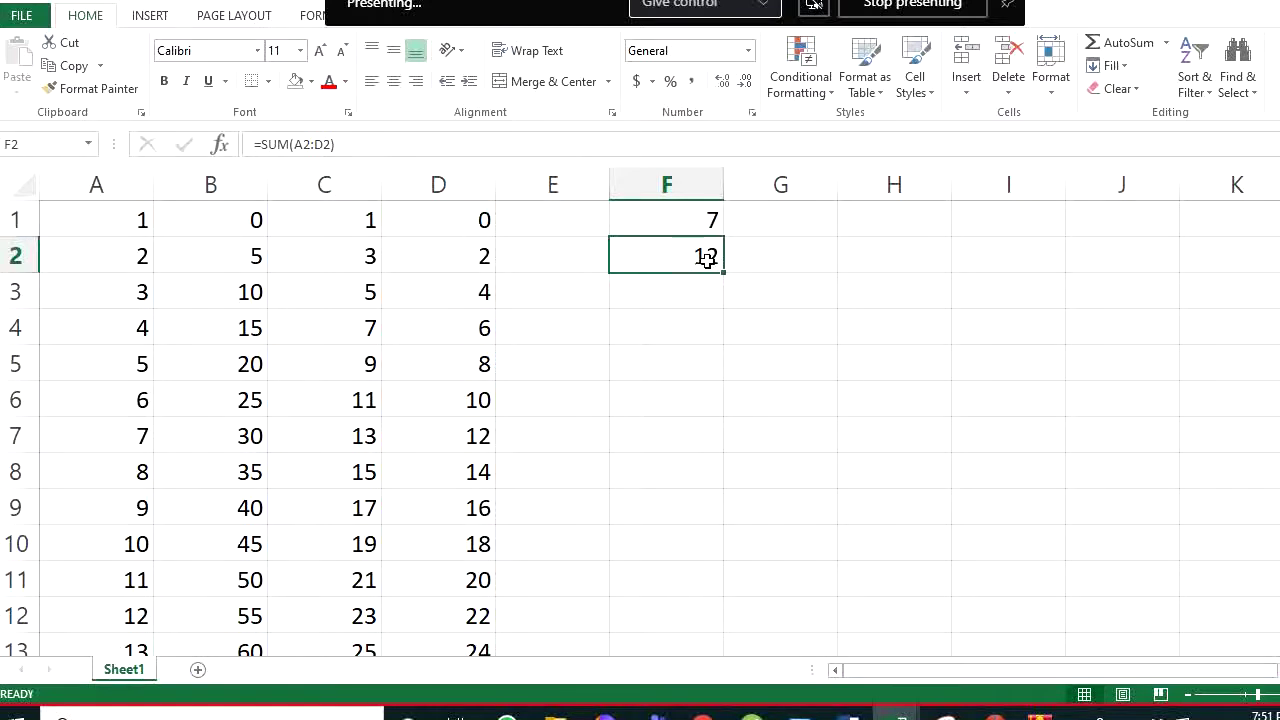
text(=)
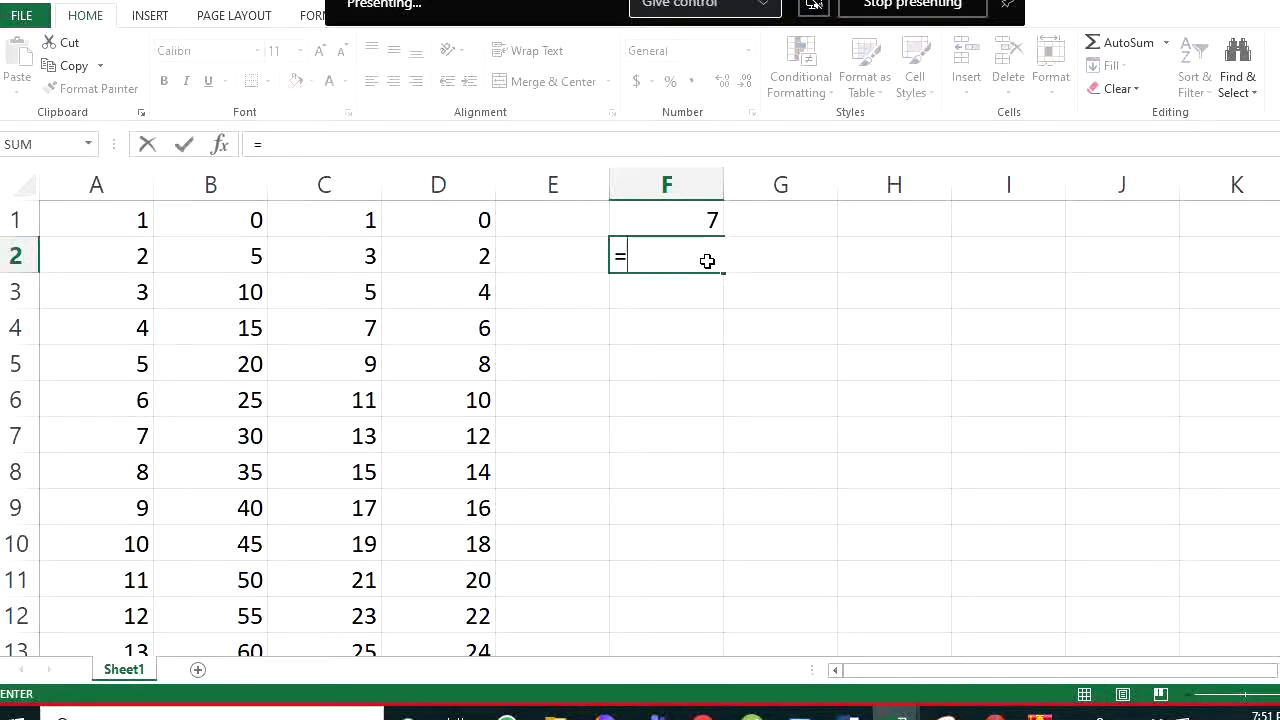
text(sum)
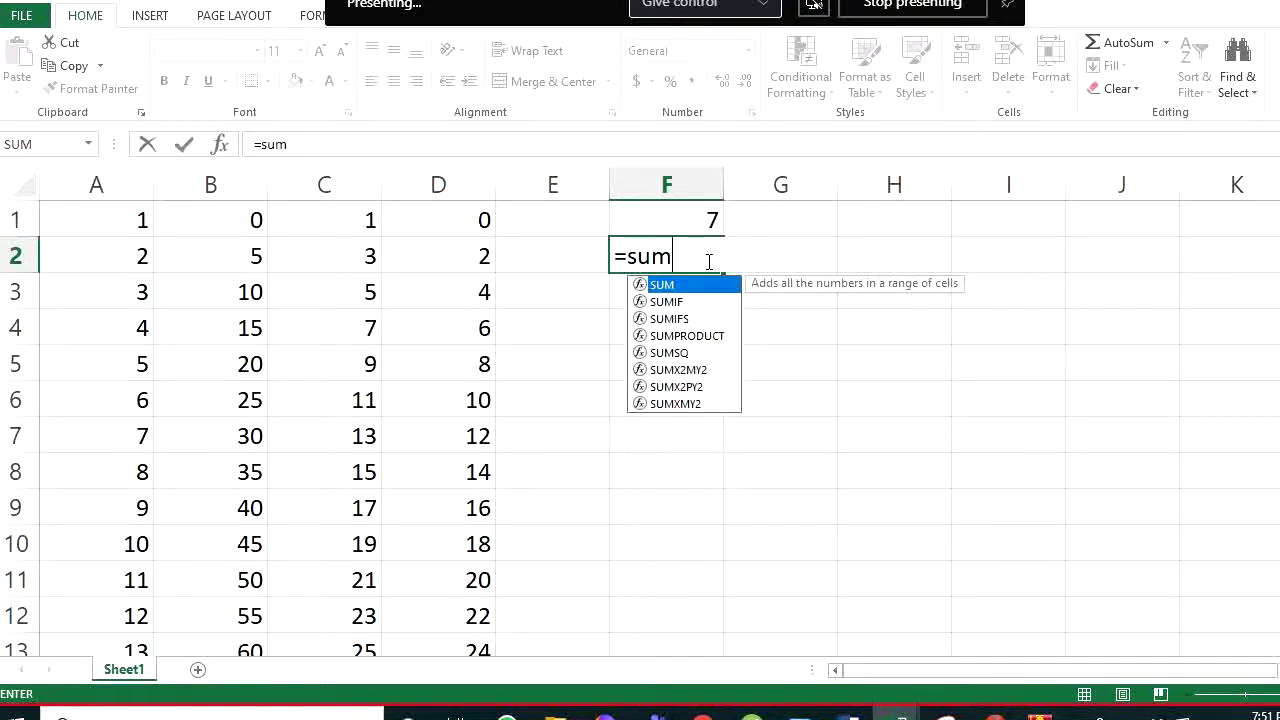
text(()
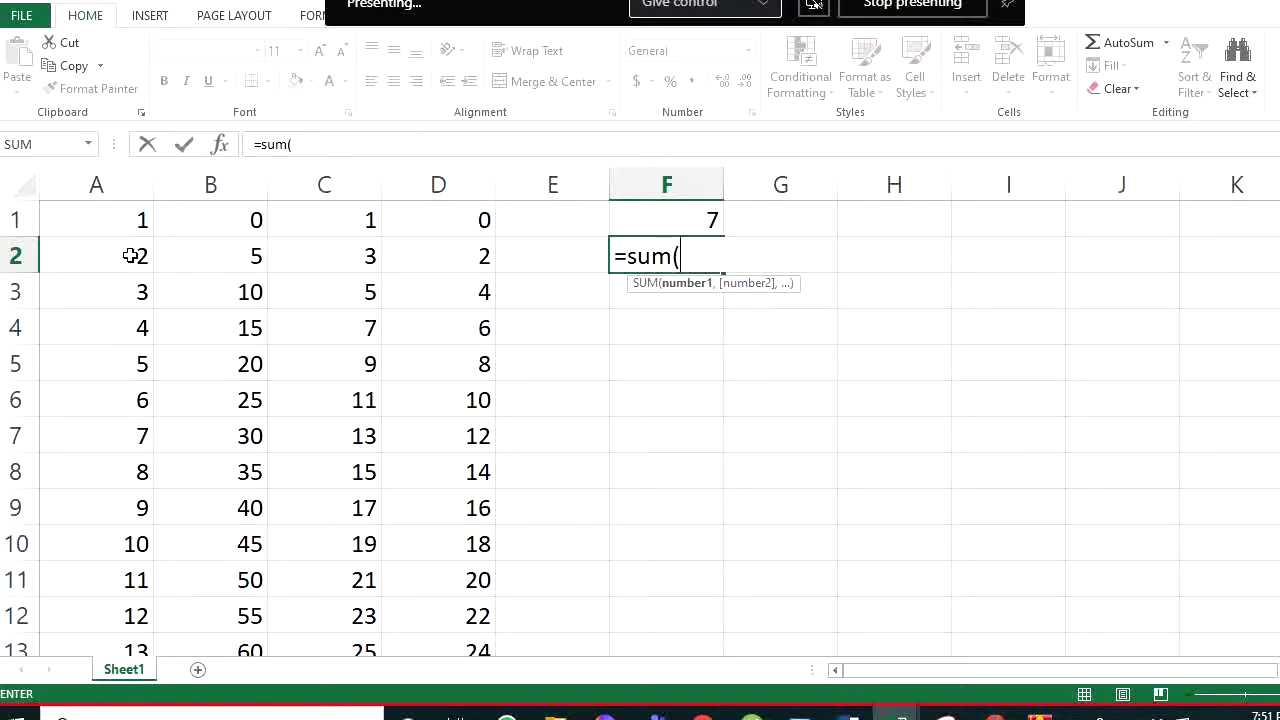
drag(130, 256, 466, 255)
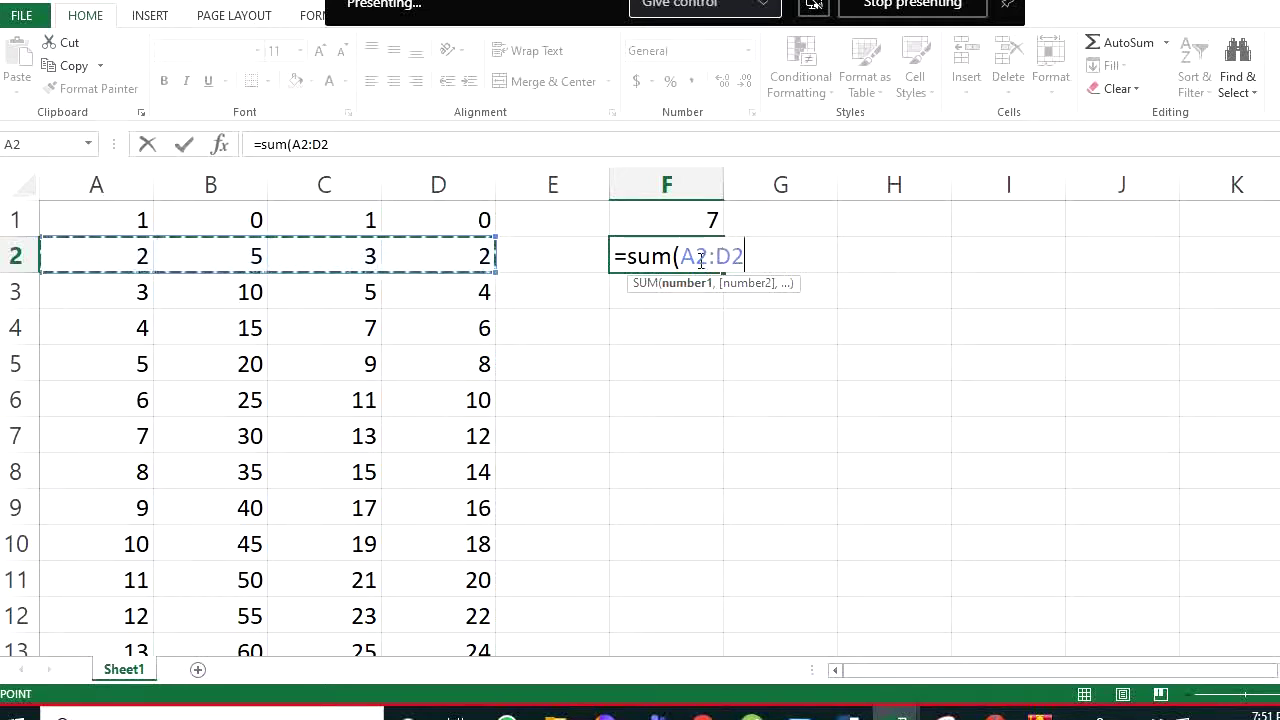
key(BackSpace)
key(BackSpace)
key(BackSpace)
key(BackSpace)
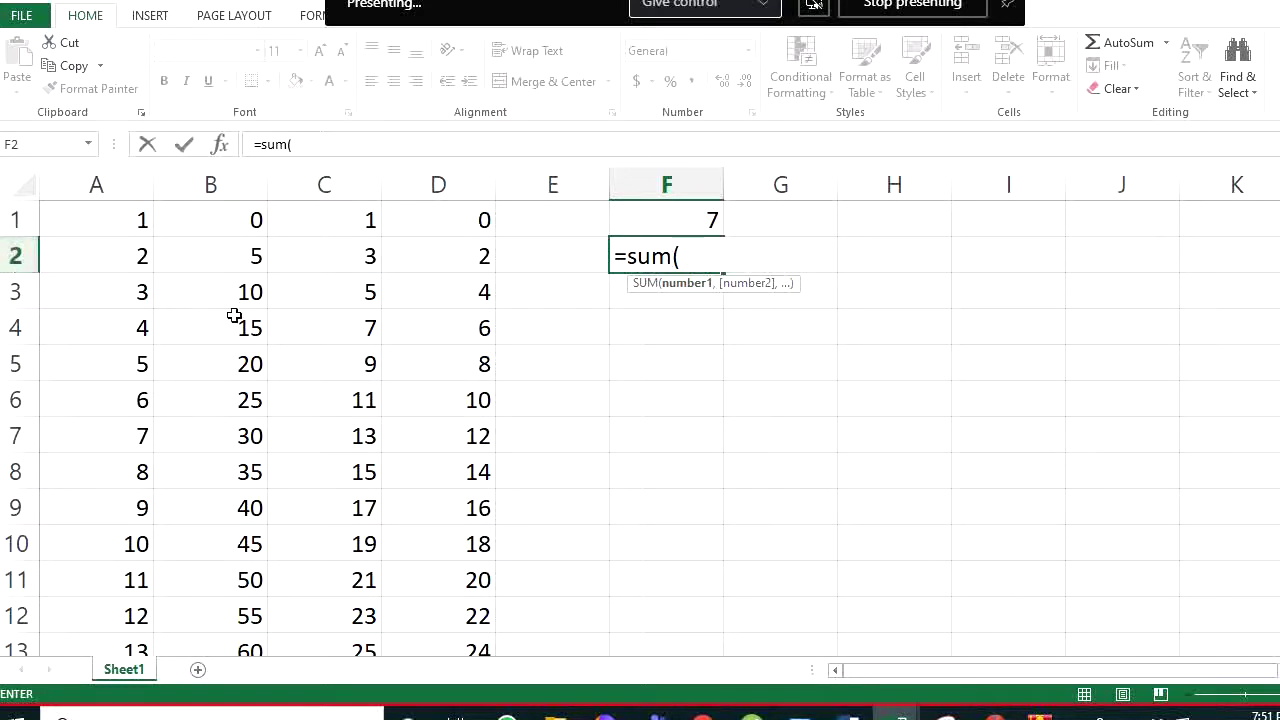
text(a2)
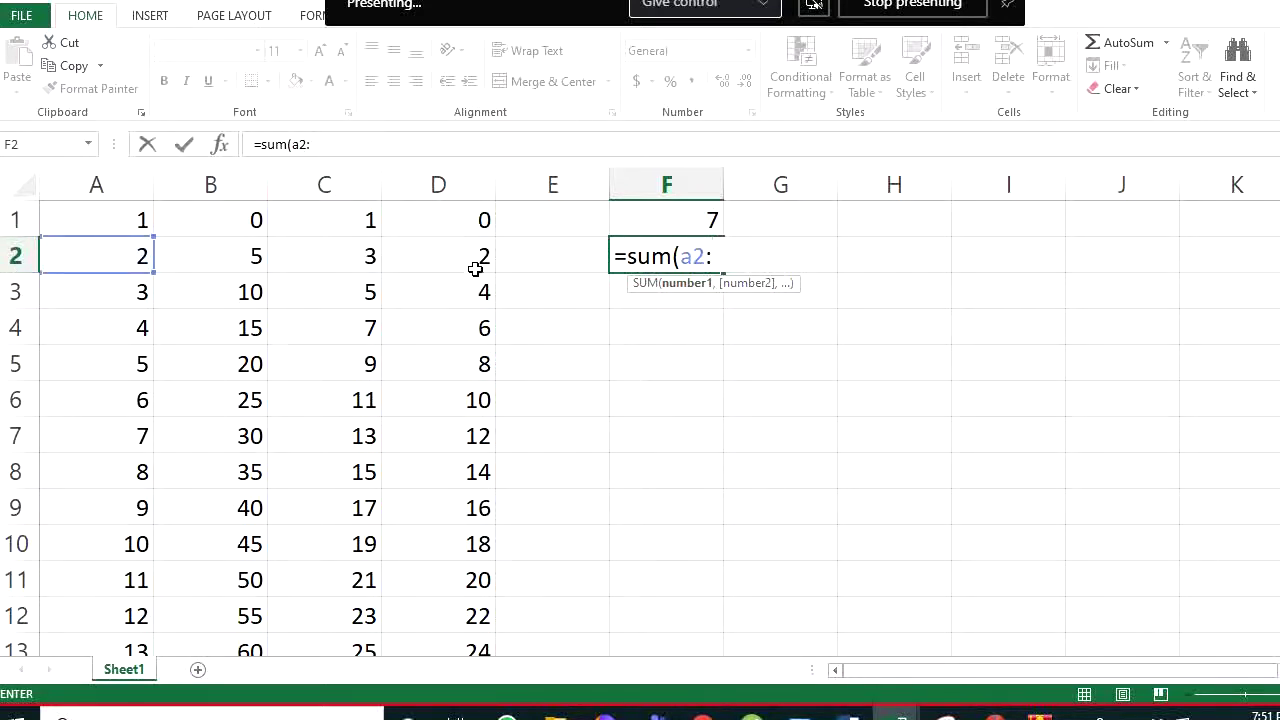
text(:d2)
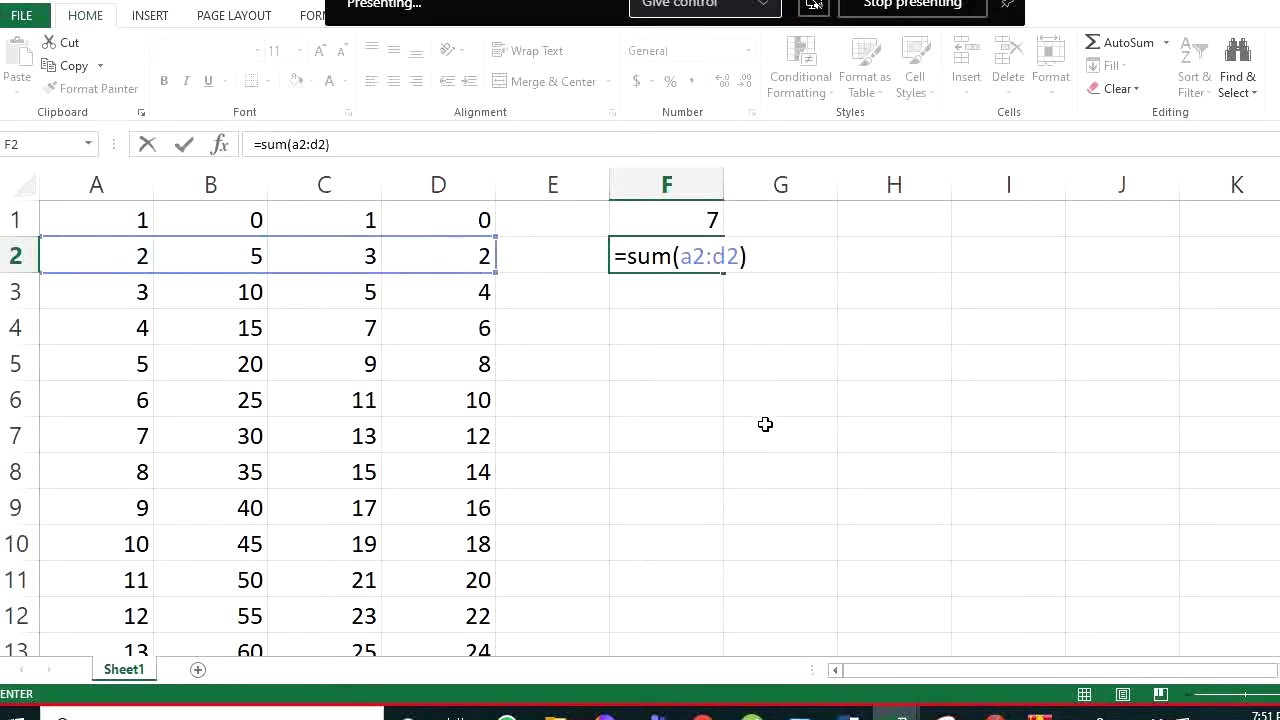
key(Return)
double_click(706, 253)
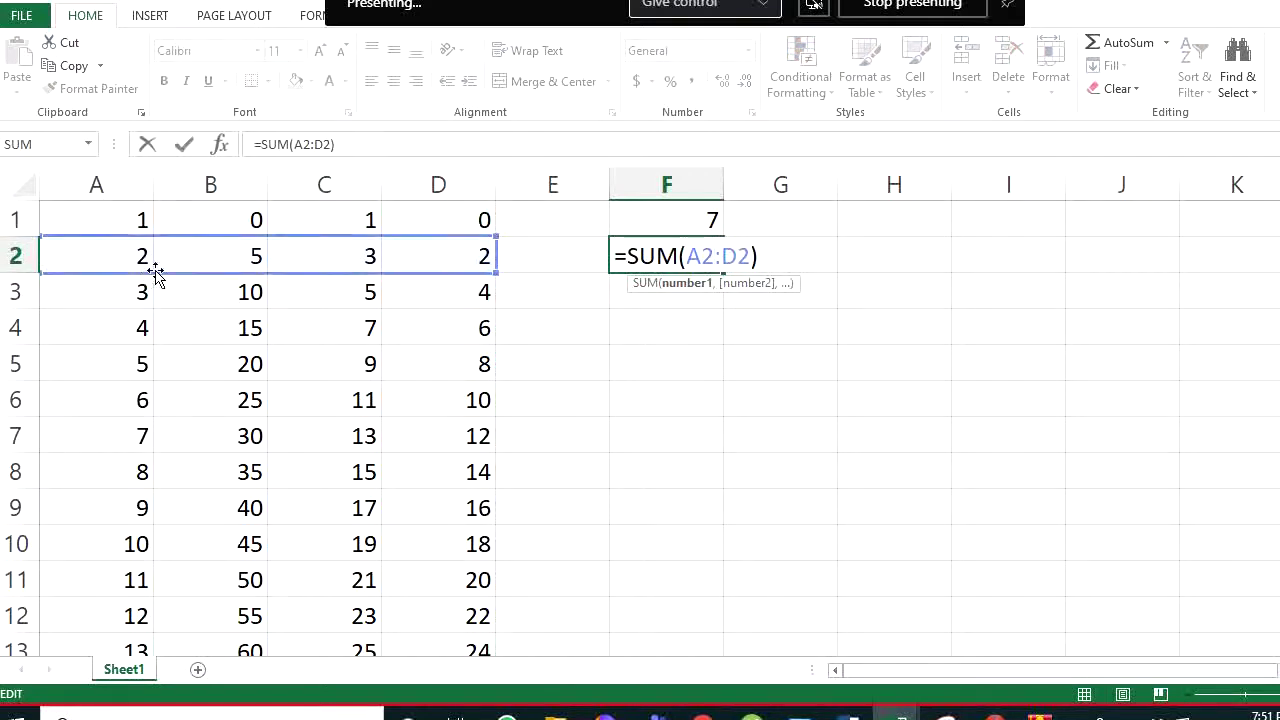
key(Escape)
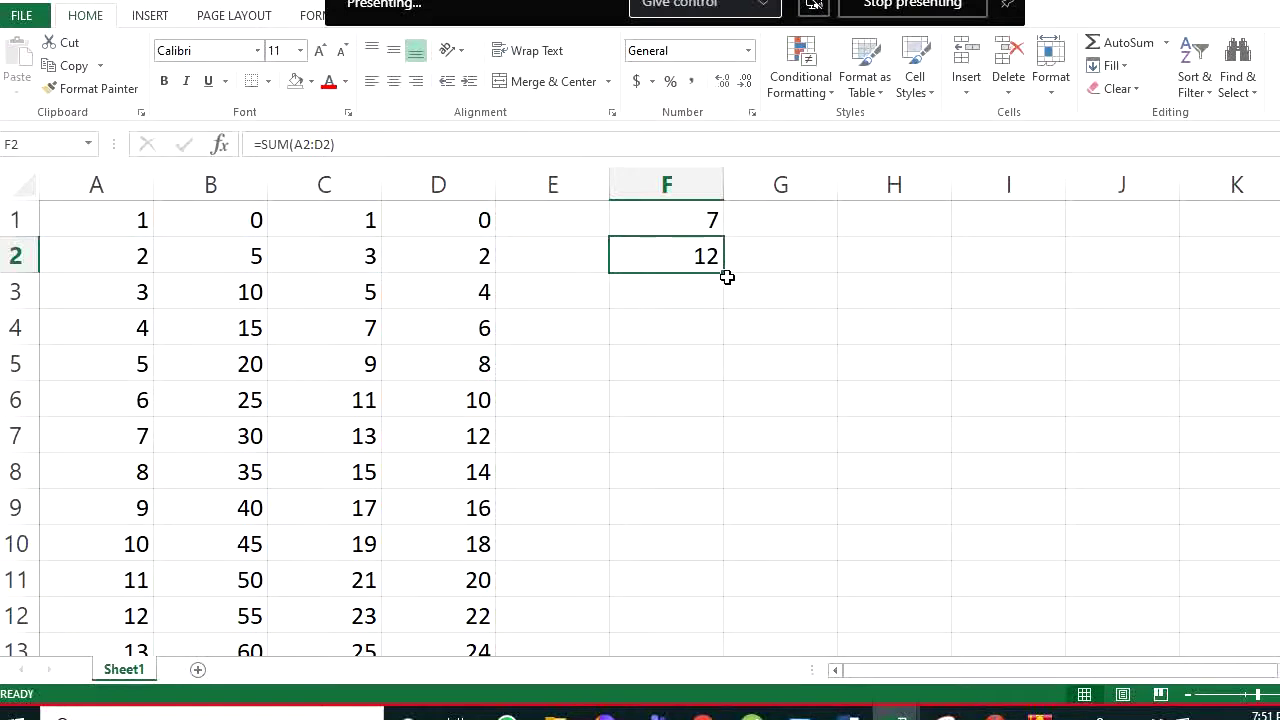
Copy the SUM formula from cell F2 up to F1 and down to F14 with the fill handle
drag(727, 275, 717, 212)
double_click(712, 219)
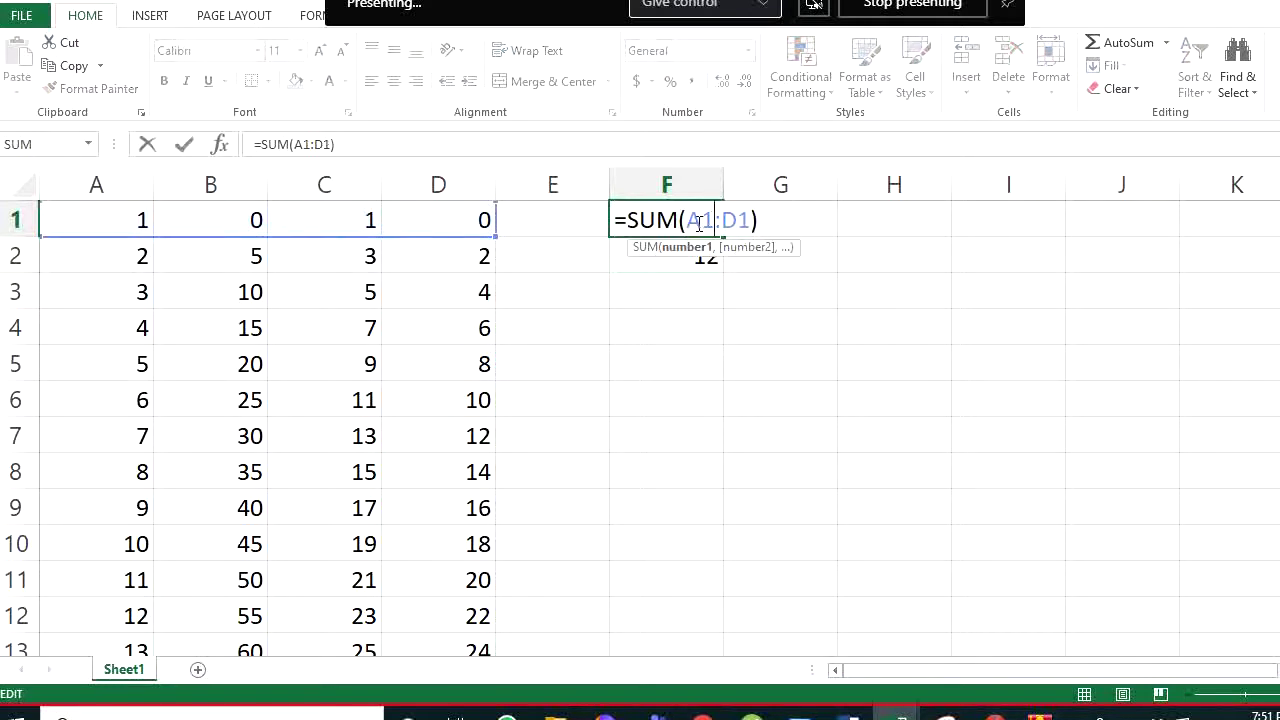
key(Escape)
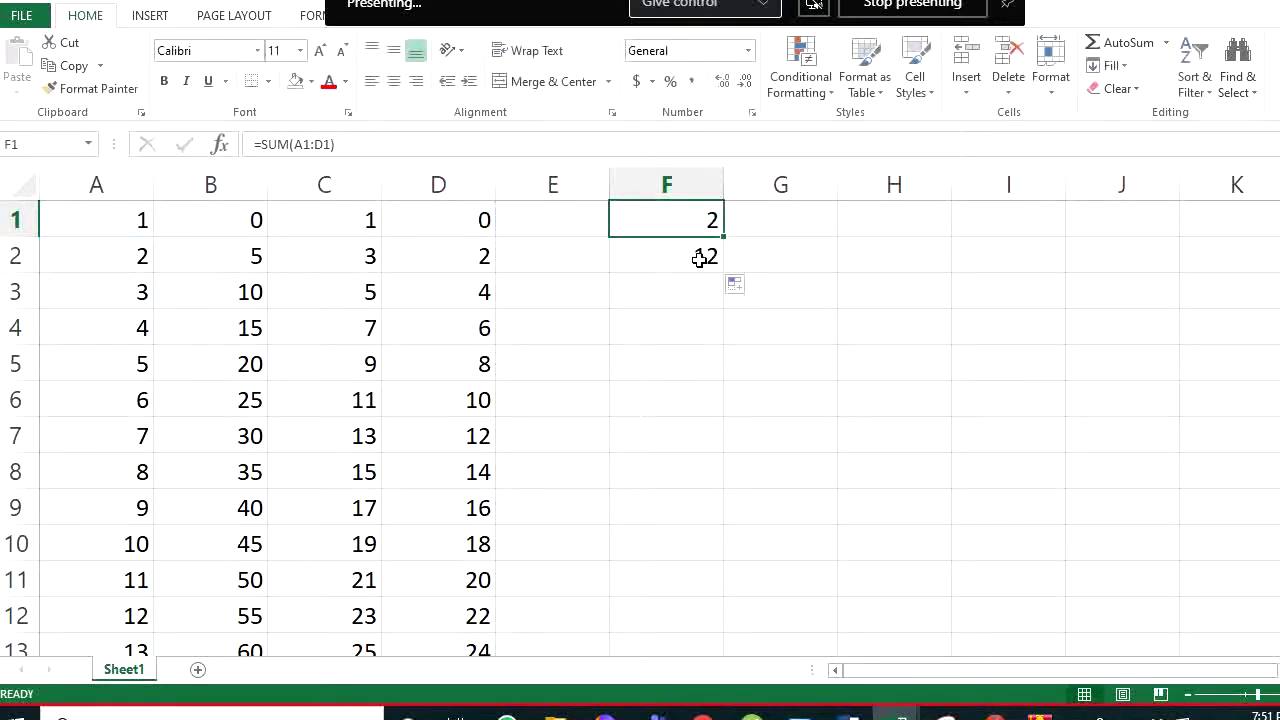
click(700, 259)
drag(725, 277, 653, 292)
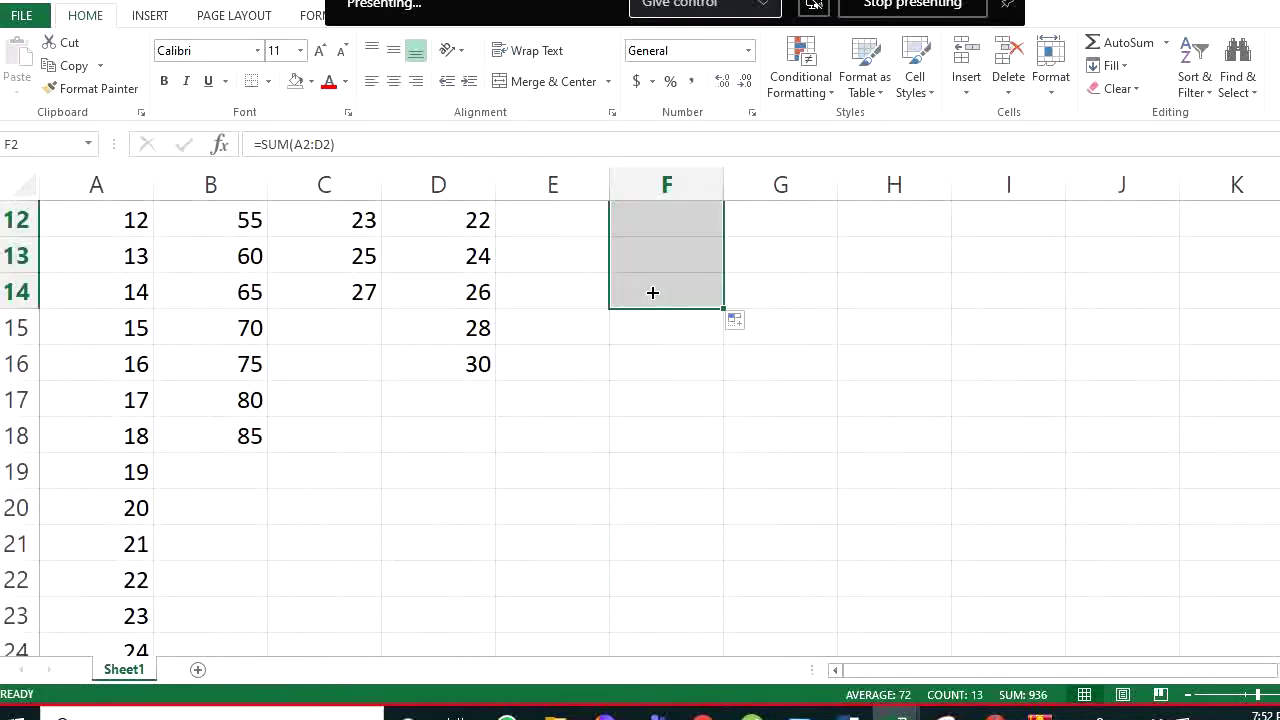
Check which cells the copied SUM formula in cell F3 references, leaving the formula as it is
scroll(640, 420, up, 4)
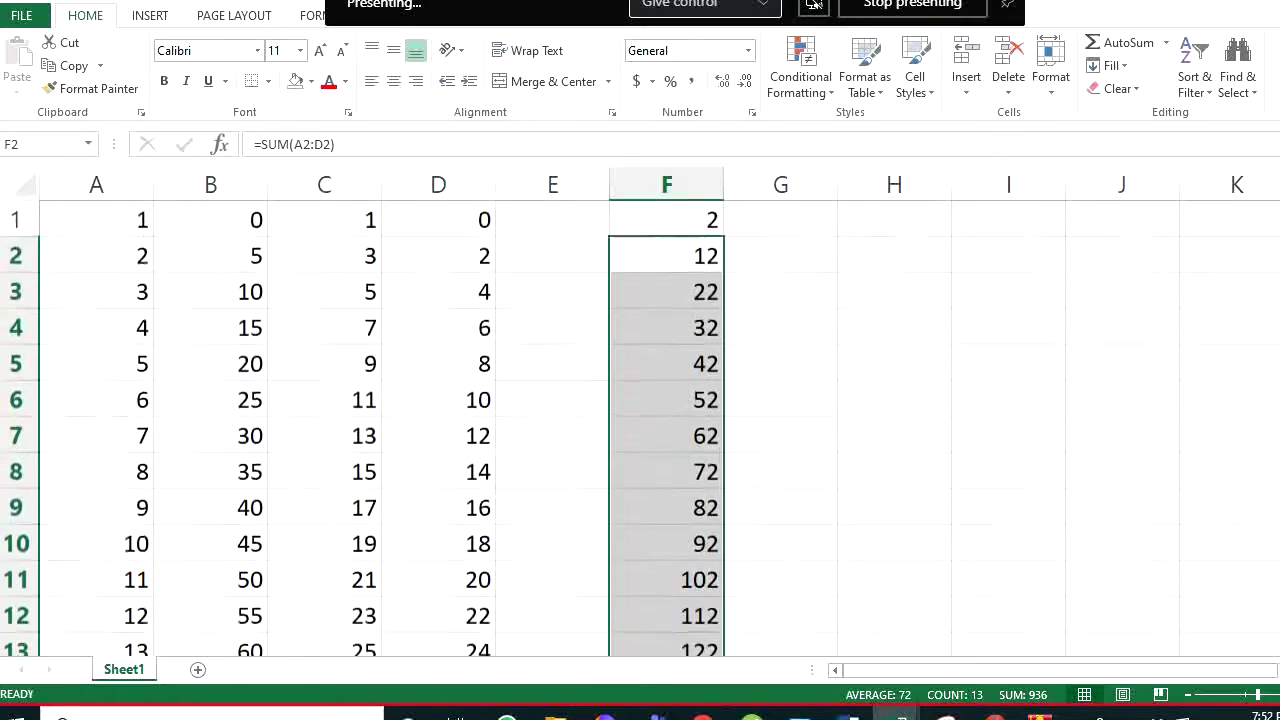
double_click(677, 292)
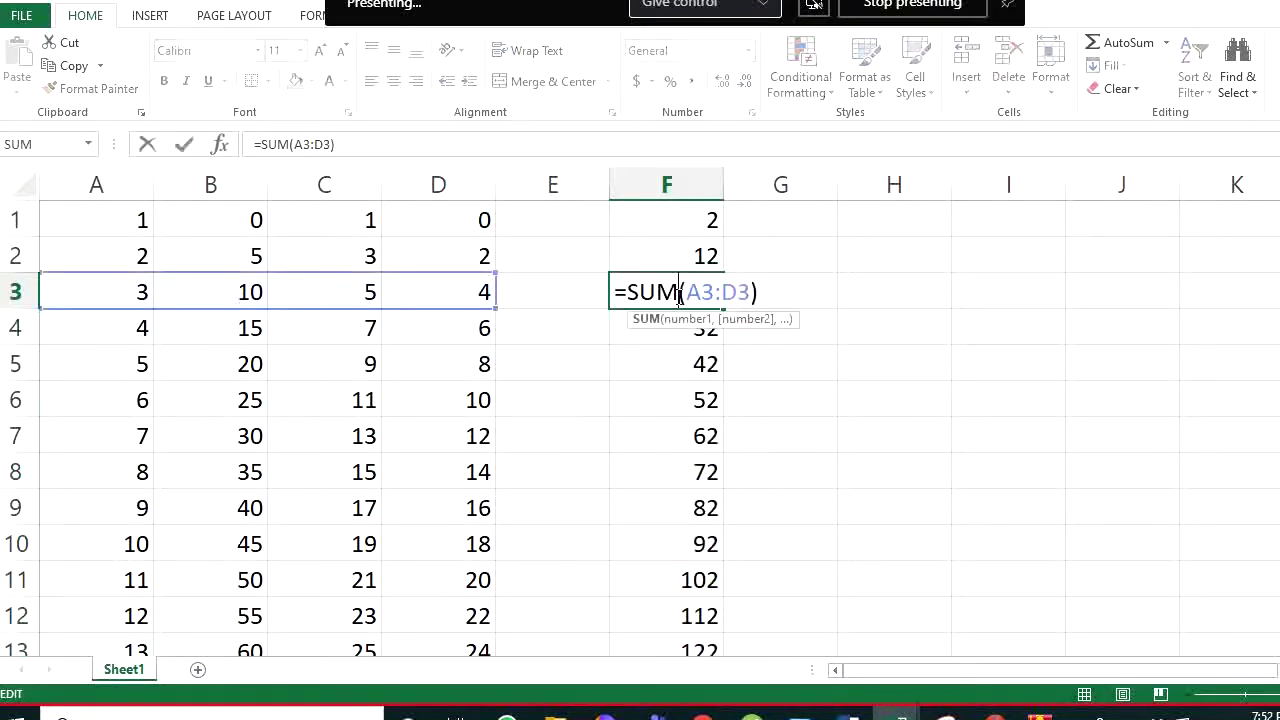
key(Escape)
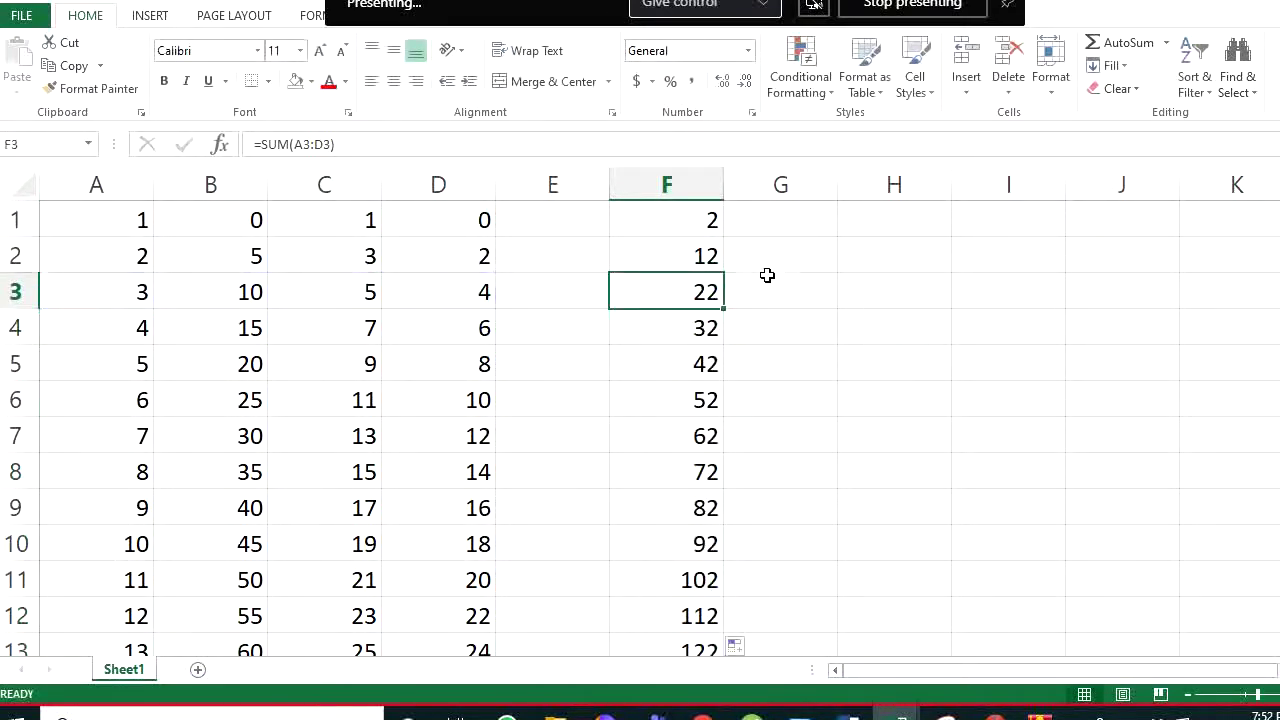
click(896, 261)
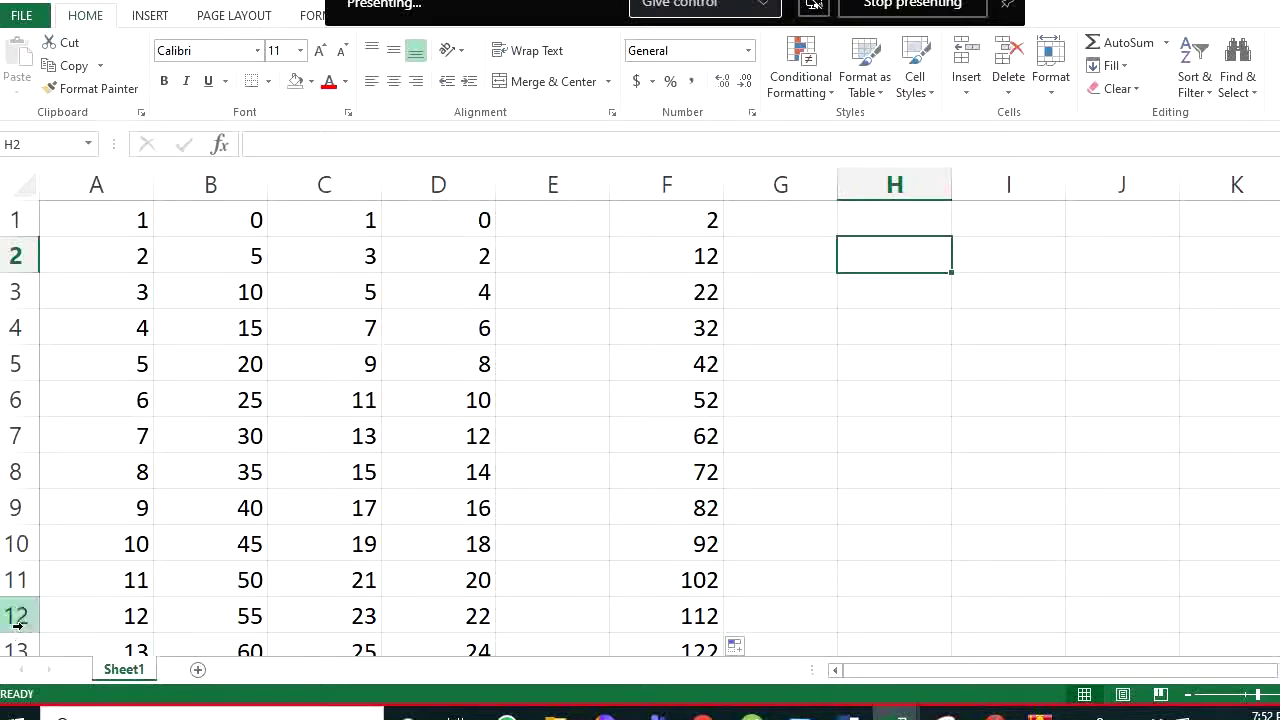
Clear the contents of all filled rows from row 12 downward
mouse_move(18, 616)
mouse_down()
mouse_move(18, 500)
mouse_move(15, 595)
mouse_up()
key(Delete)
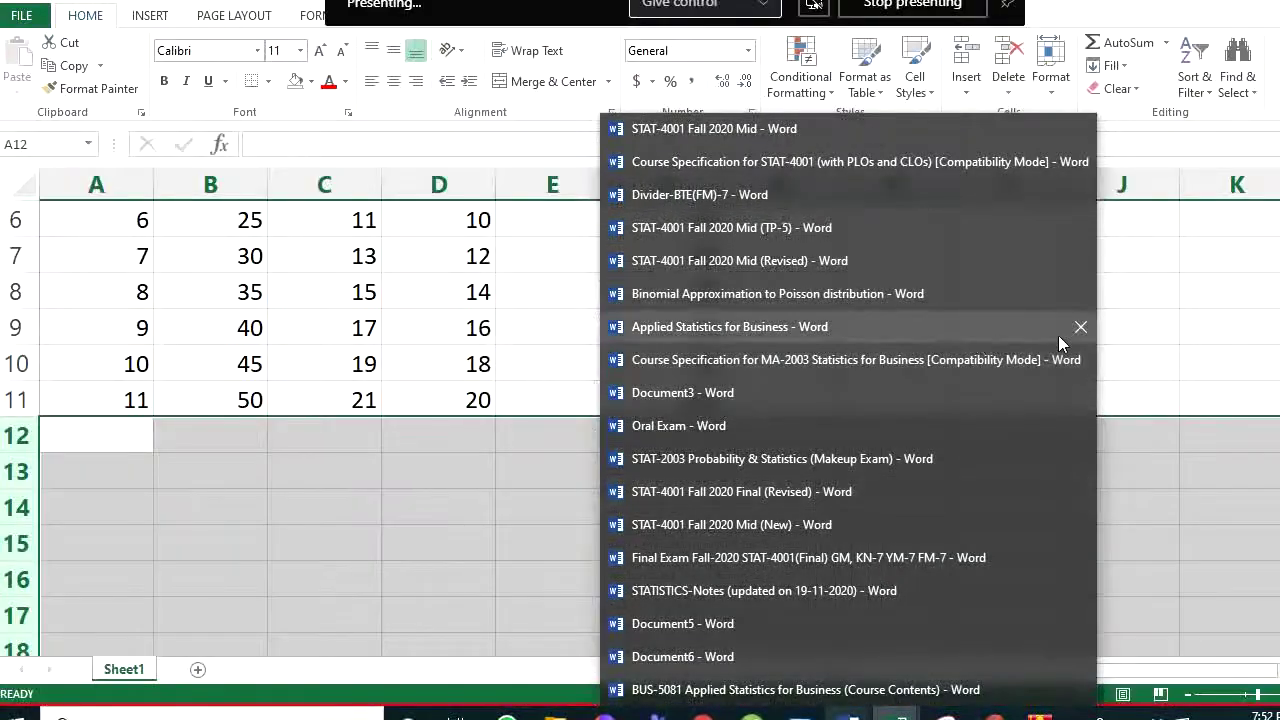
click(1203, 358)
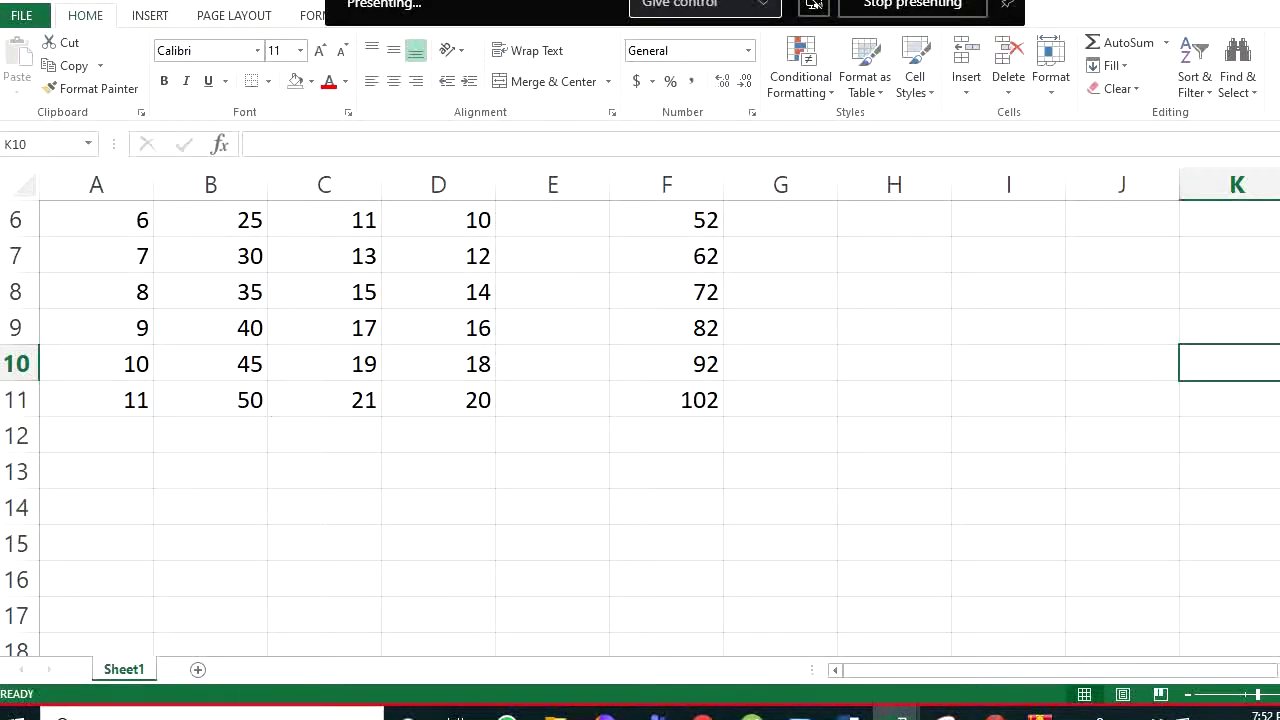
scroll(640, 430, up, 2)
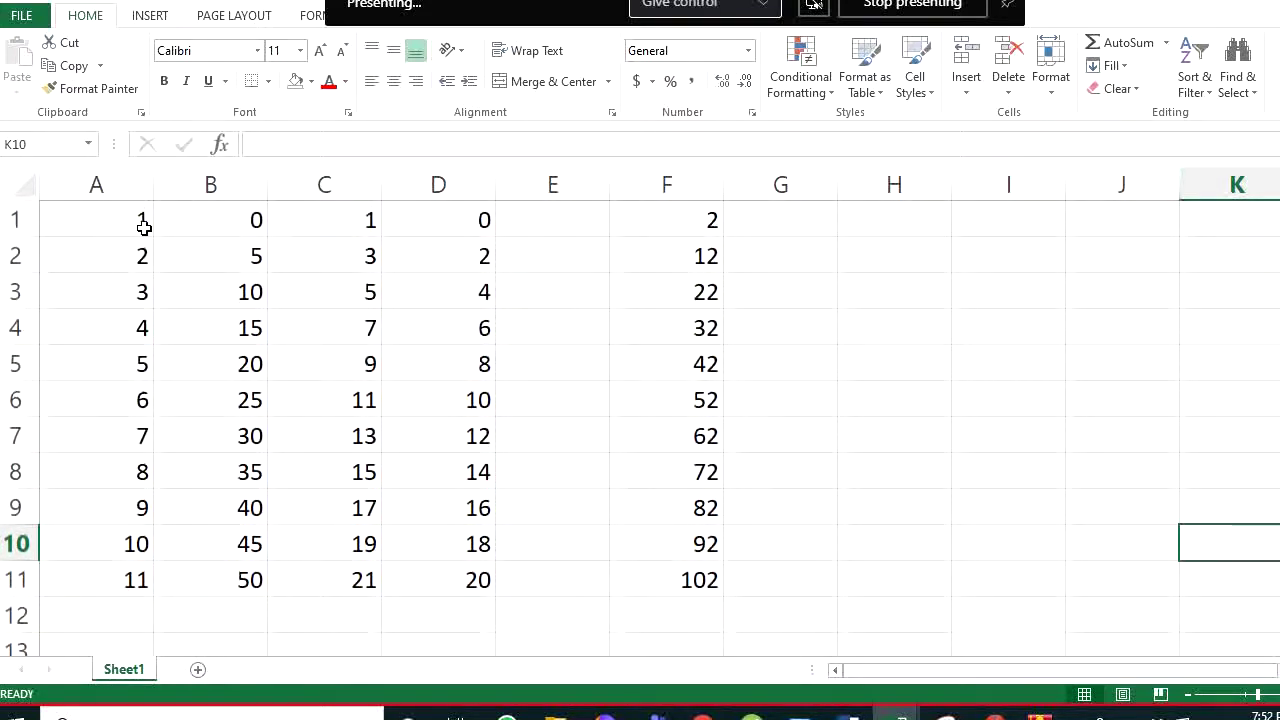
Total columns A to D of the range A1:D11 in row 12 with AutoSum
drag(143, 222, 474, 580)
click(124, 222)
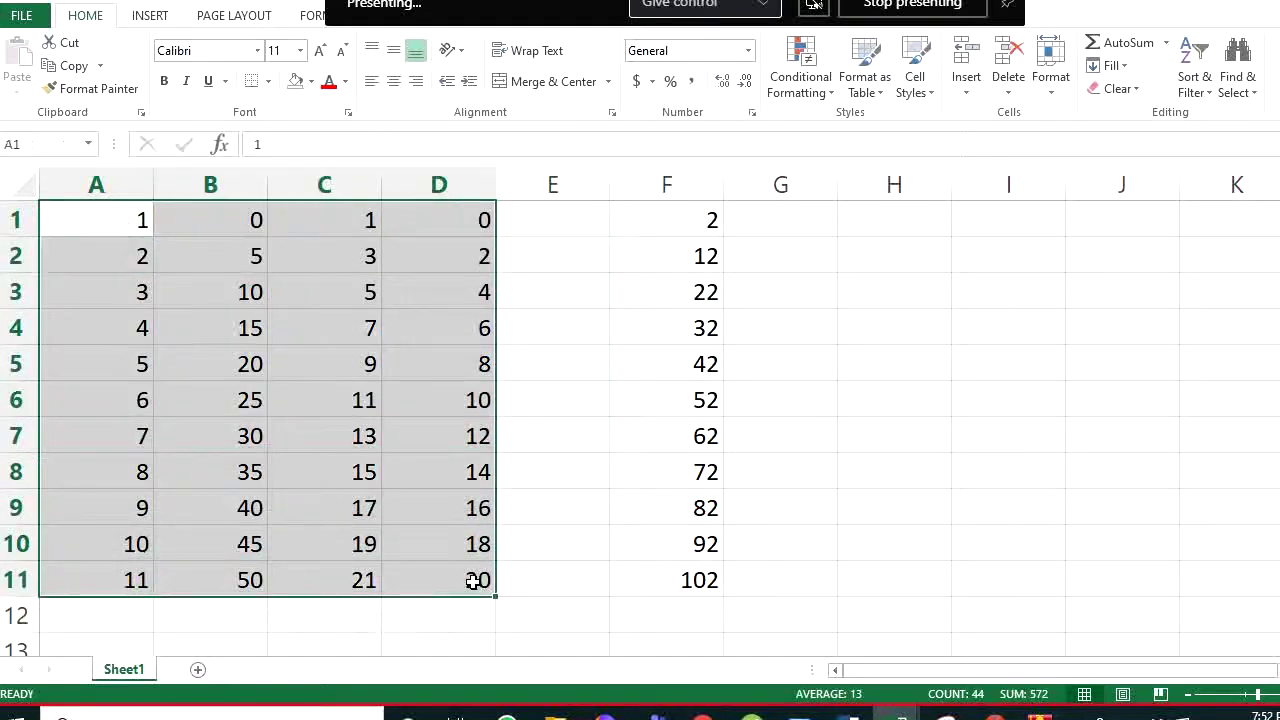
click(1103, 47)
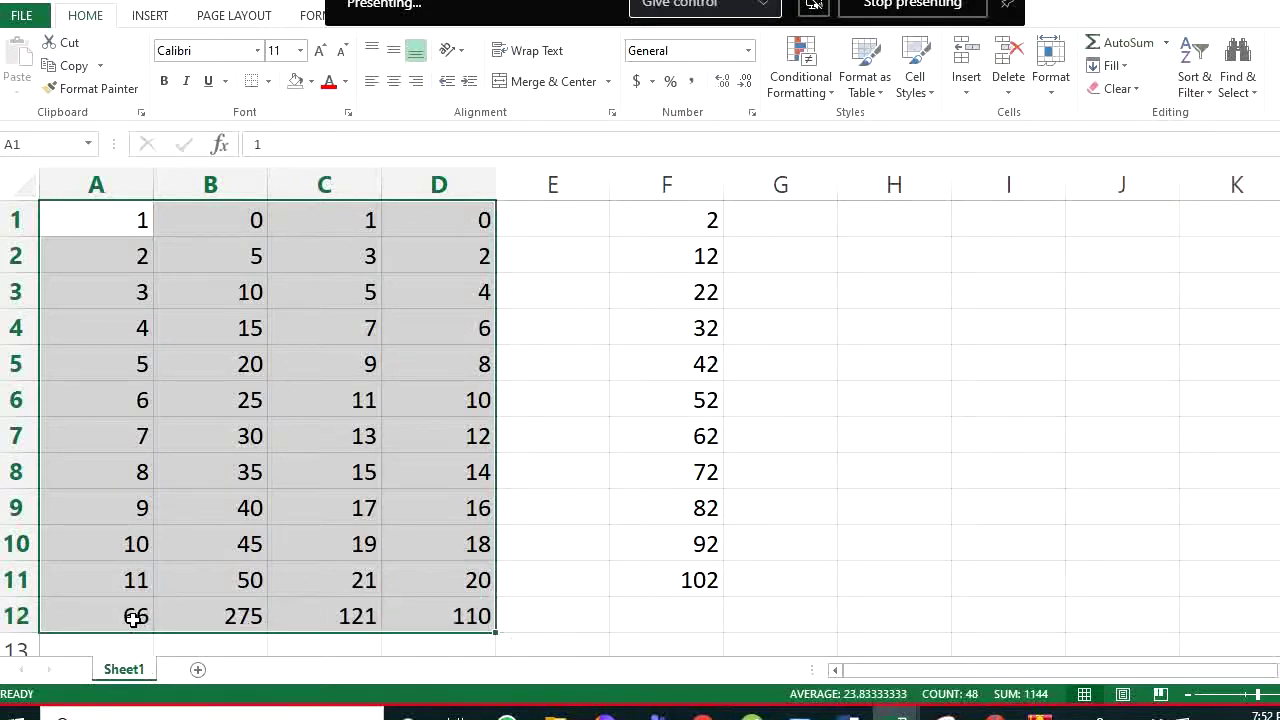
Format the column totals in A12:D12 as bold with a red font colour
drag(133, 618, 449, 603)
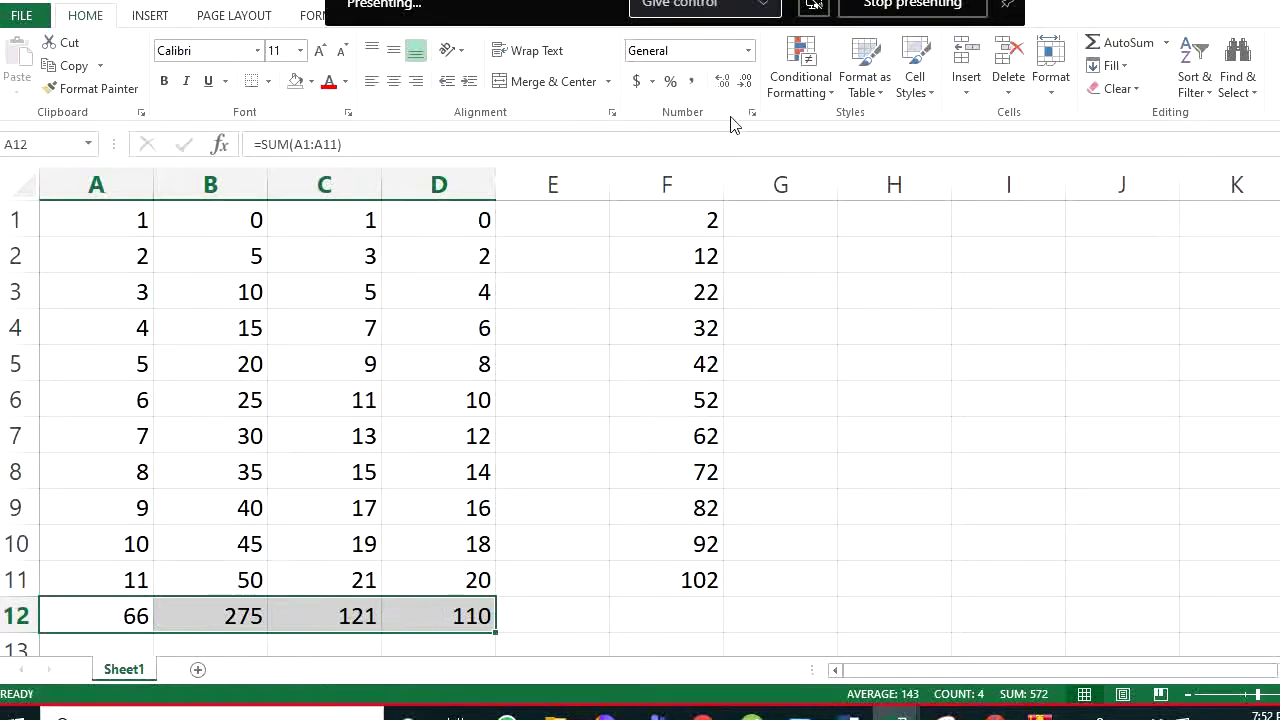
key(ctrl+b)
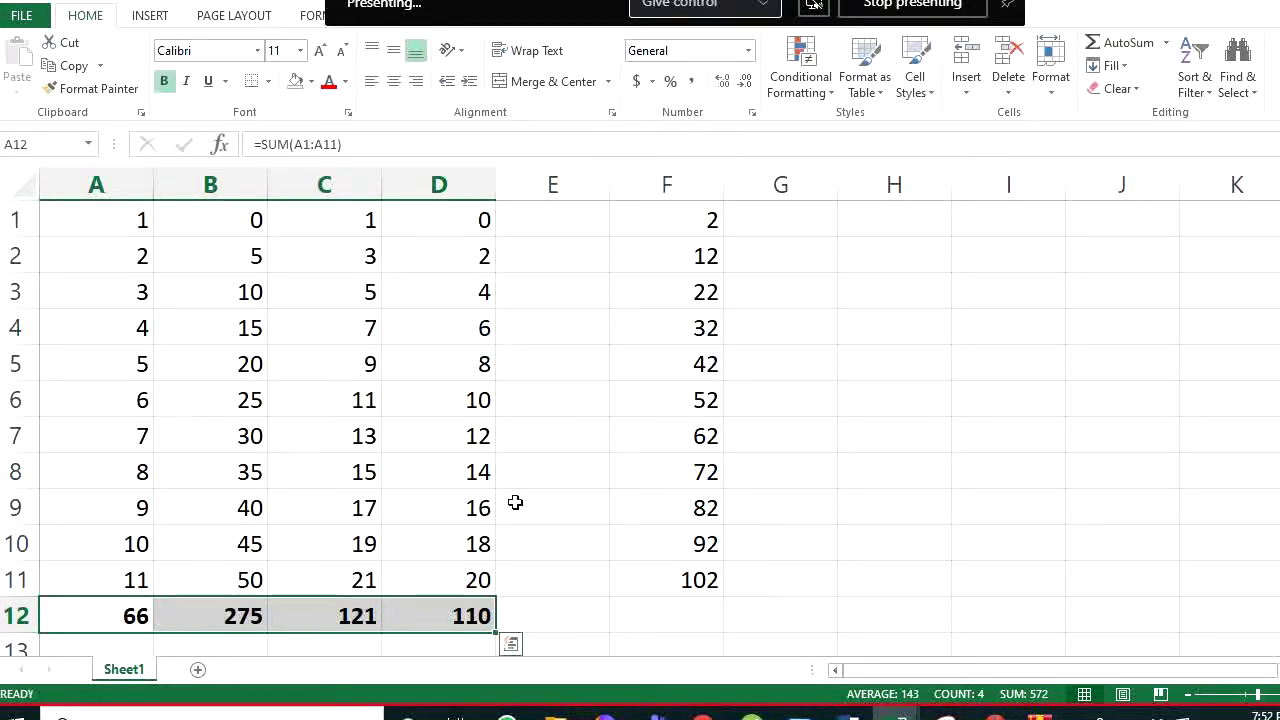
click(328, 81)
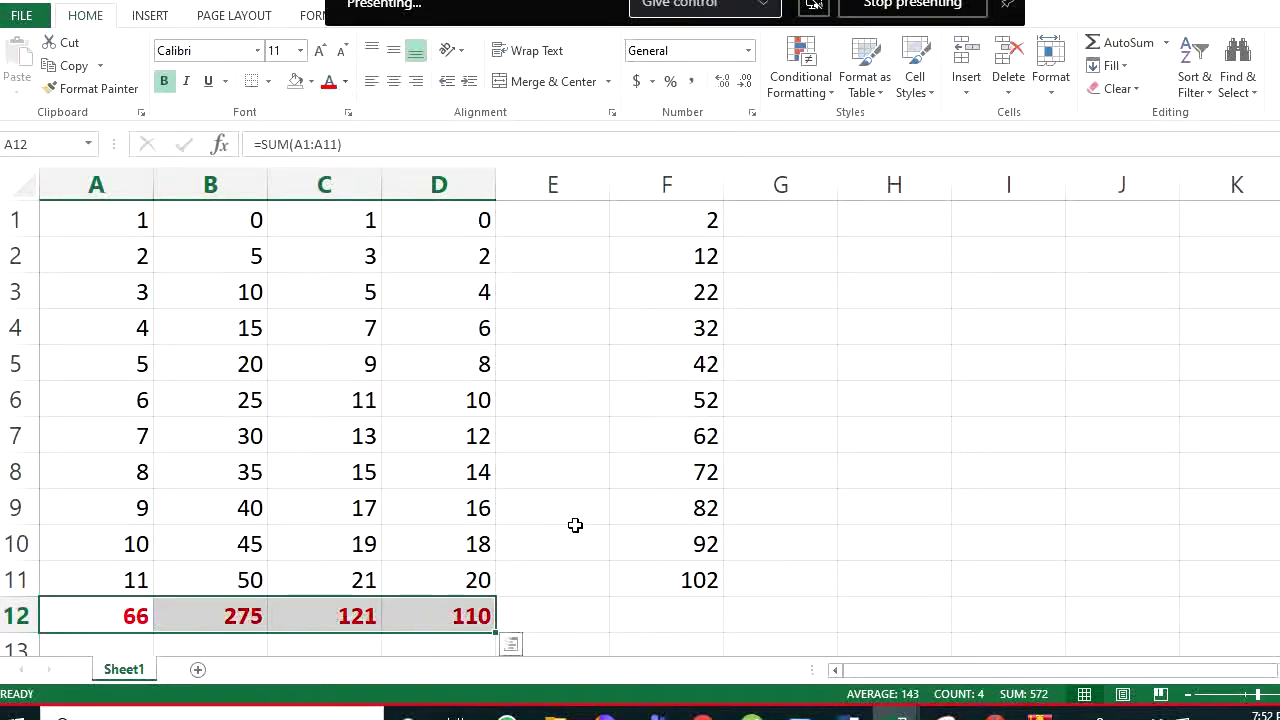
click(578, 530)
Inspect the SUM formulas in cells A12, B12, C12 and D12 to see which ranges they reference
click(122, 614)
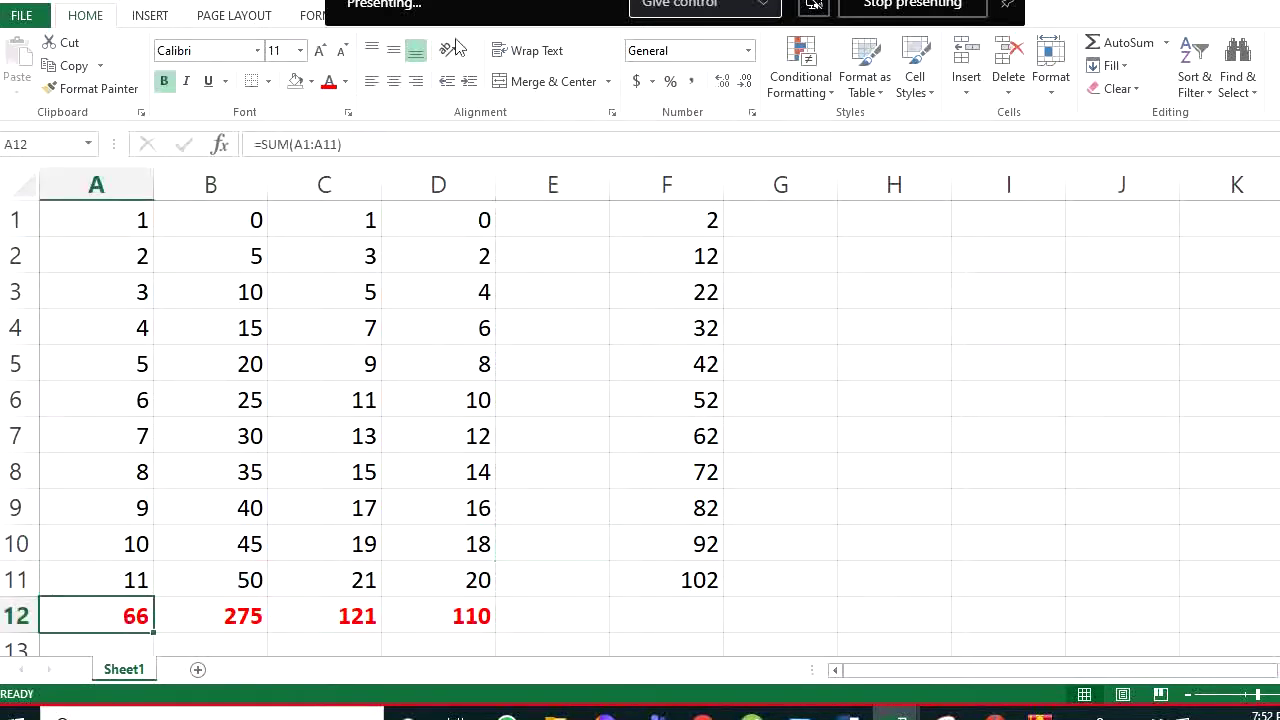
double_click(116, 610)
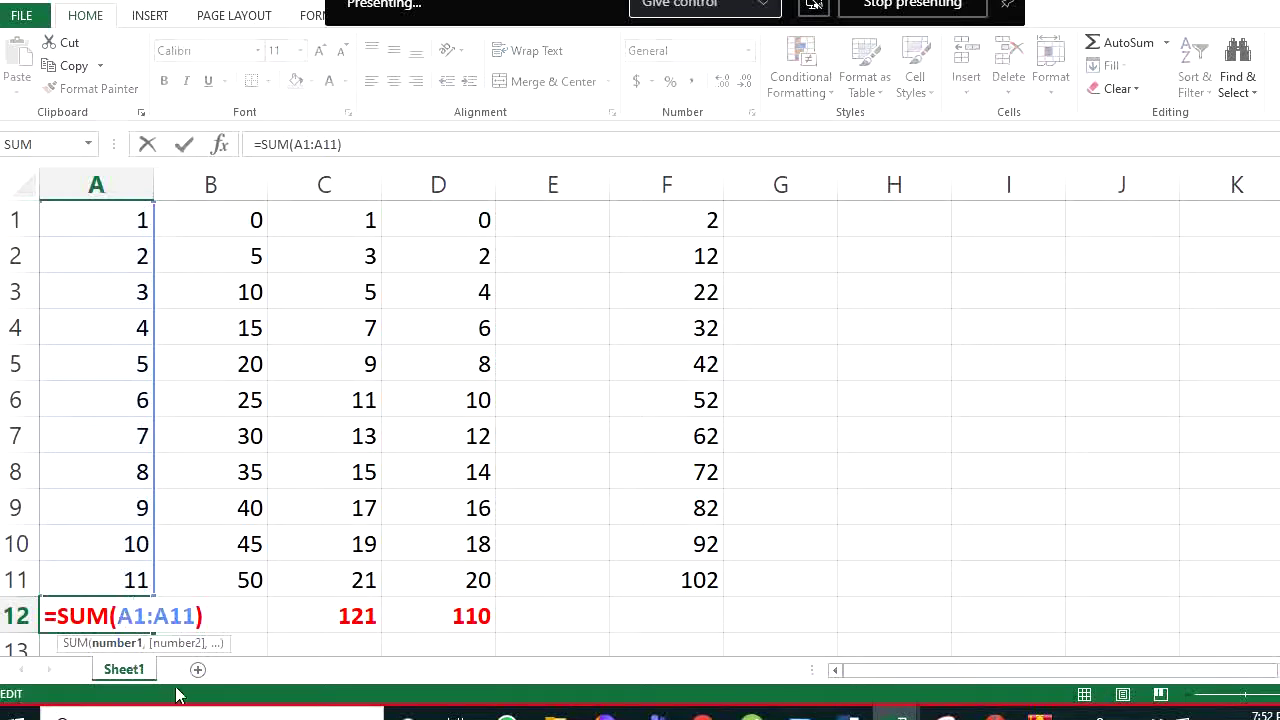
key(Escape)
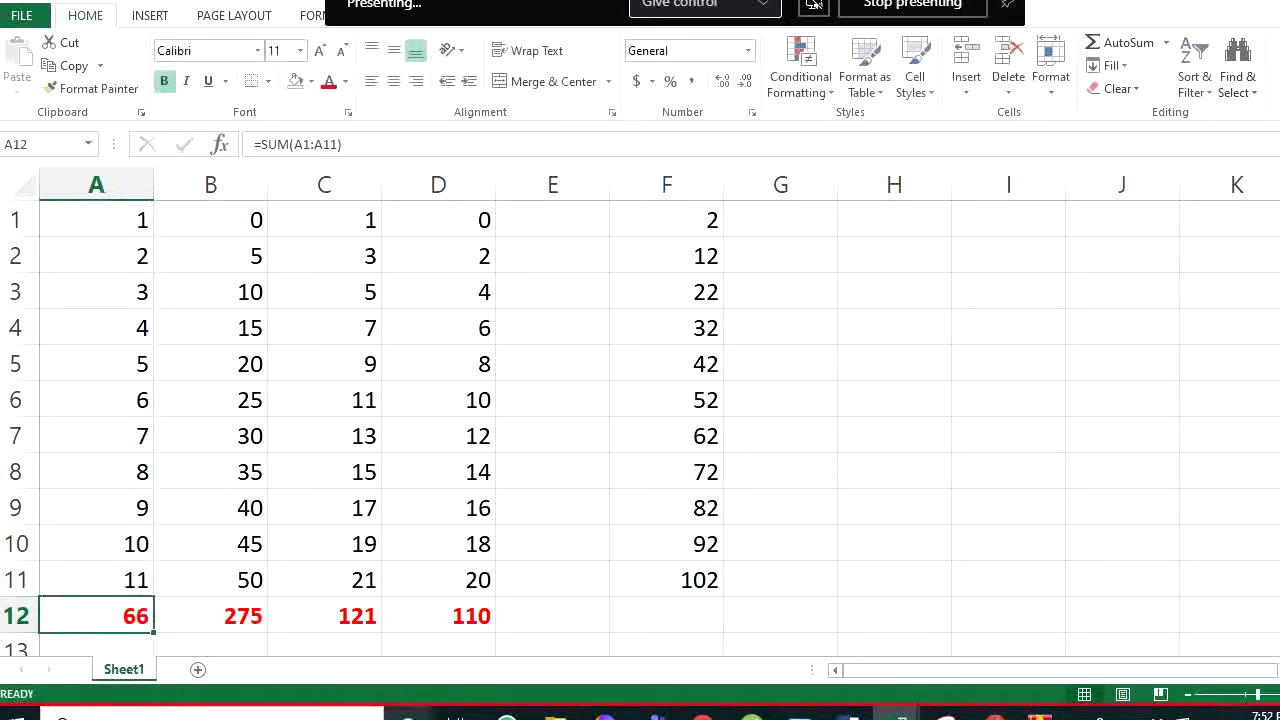
double_click(232, 617)
key(Escape)
double_click(356, 617)
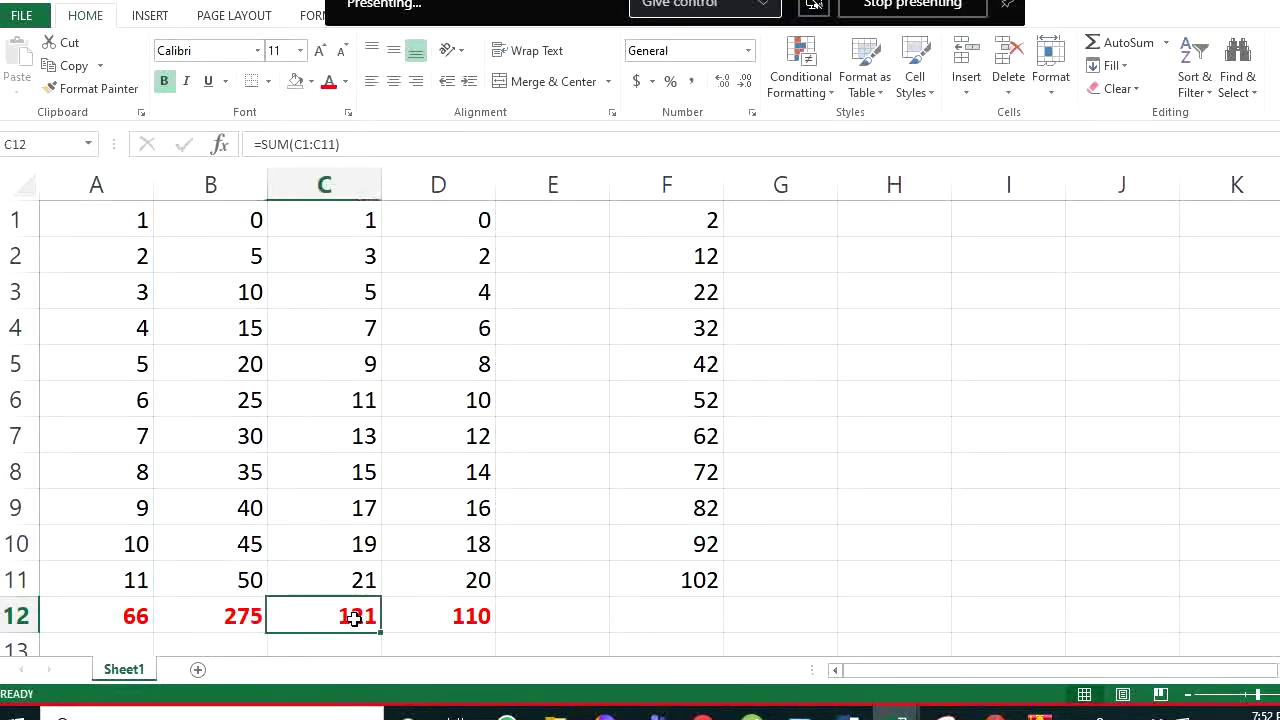
key(Escape)
double_click(472, 617)
key(Escape)
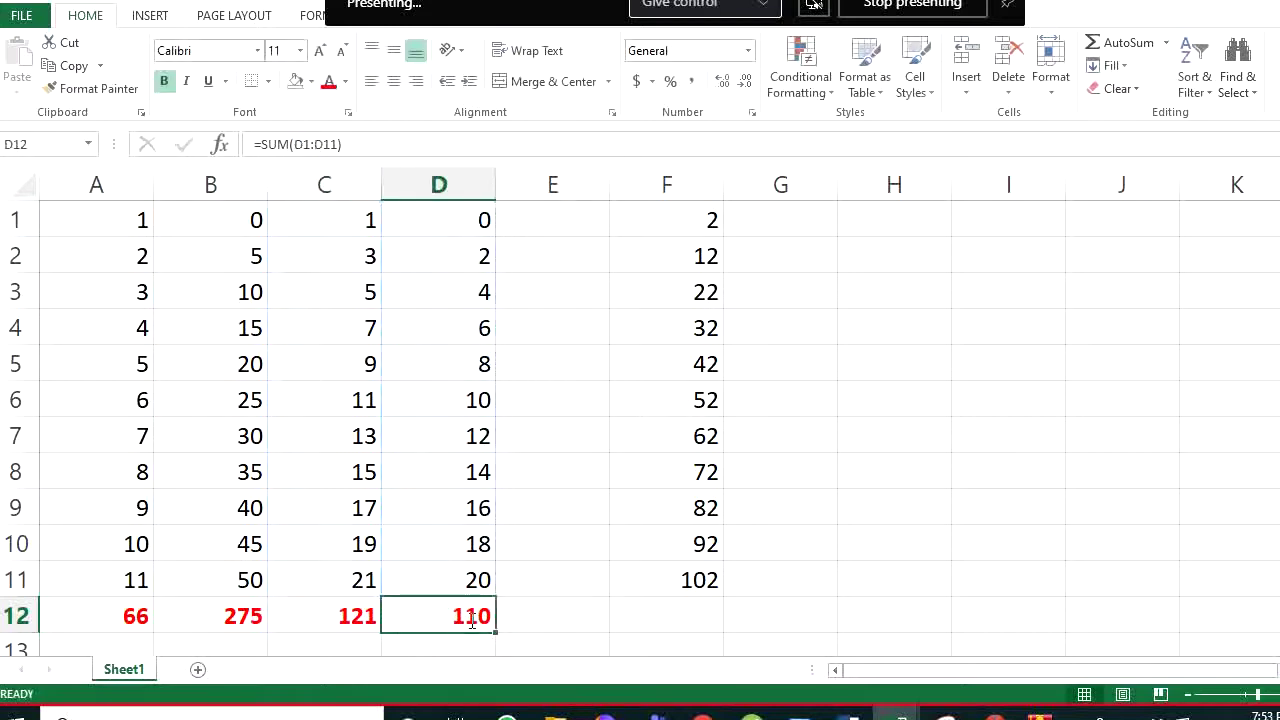
click(828, 572)
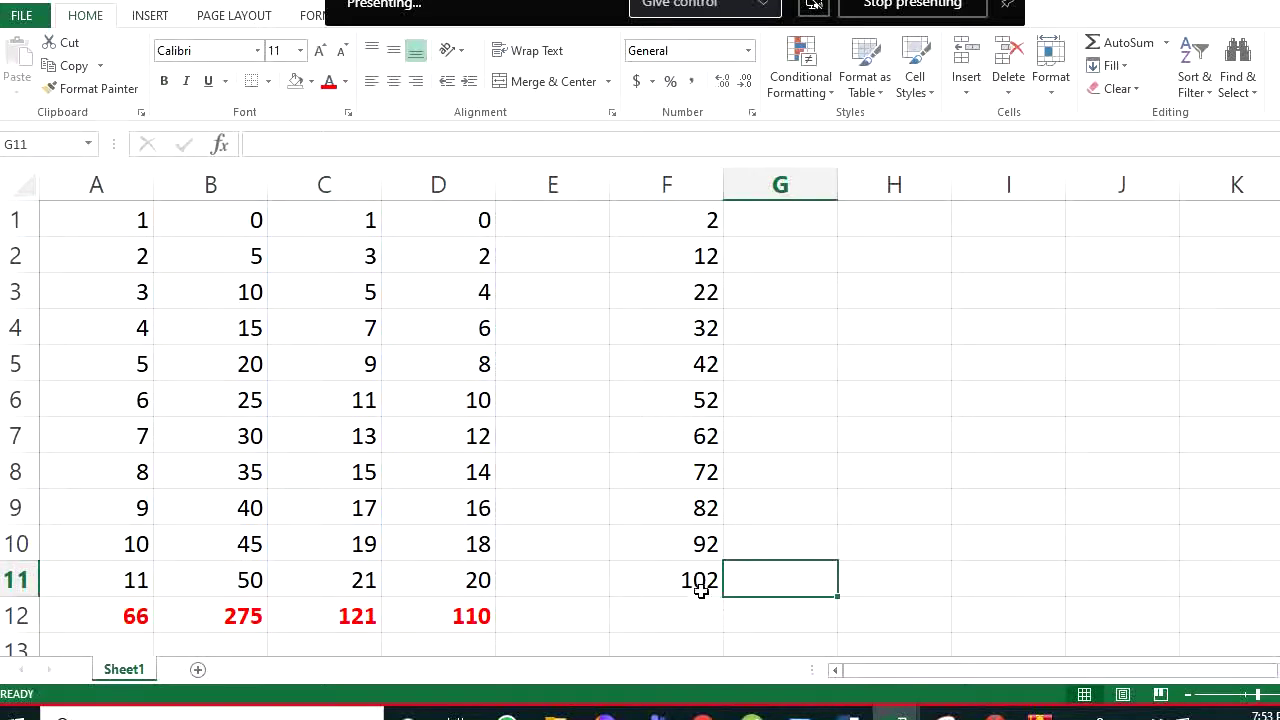
drag(700, 584, 689, 177)
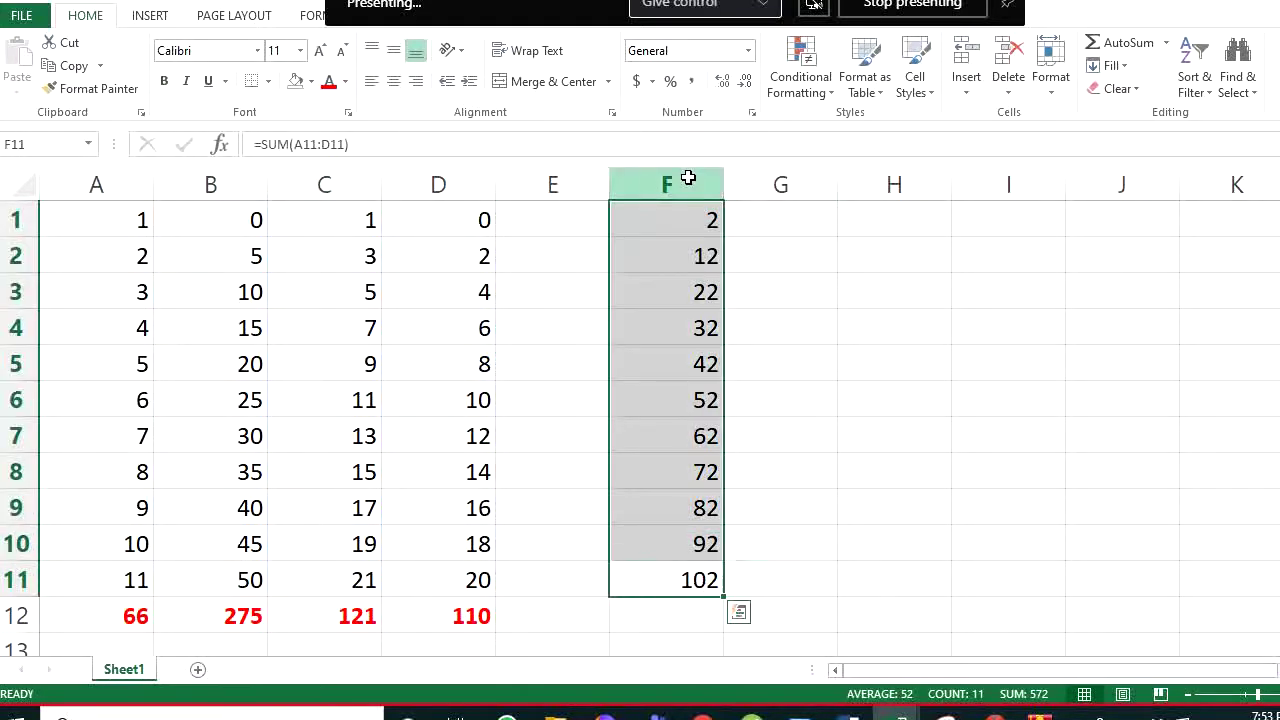
click(1110, 42)
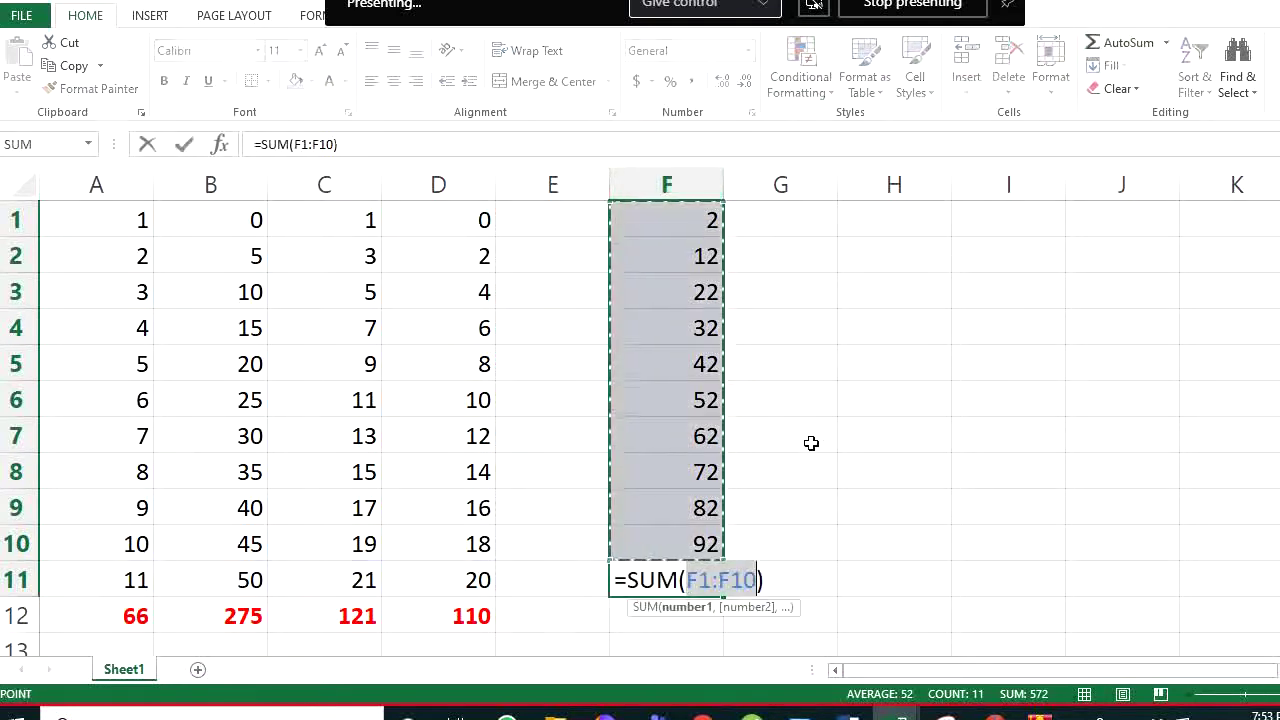
key(Escape)
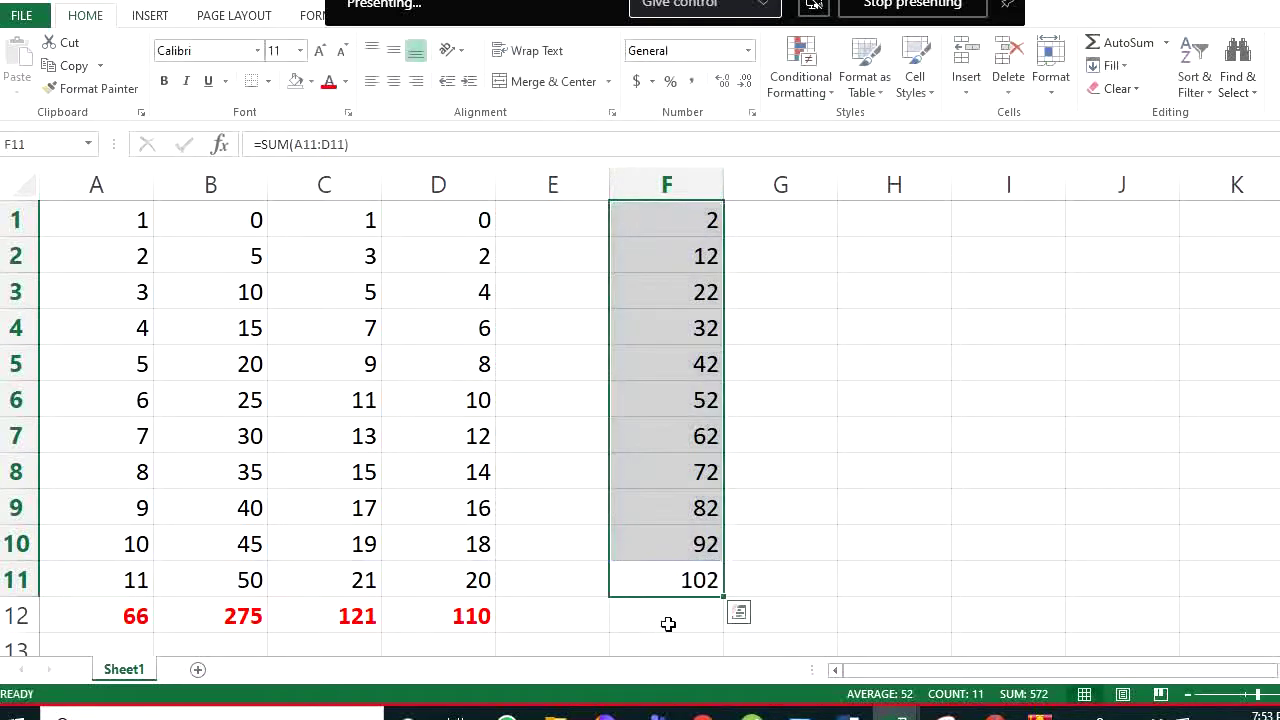
Total the row sums of column F in cell F12 with =sum(F1:F11)
click(668, 624)
text(sum()
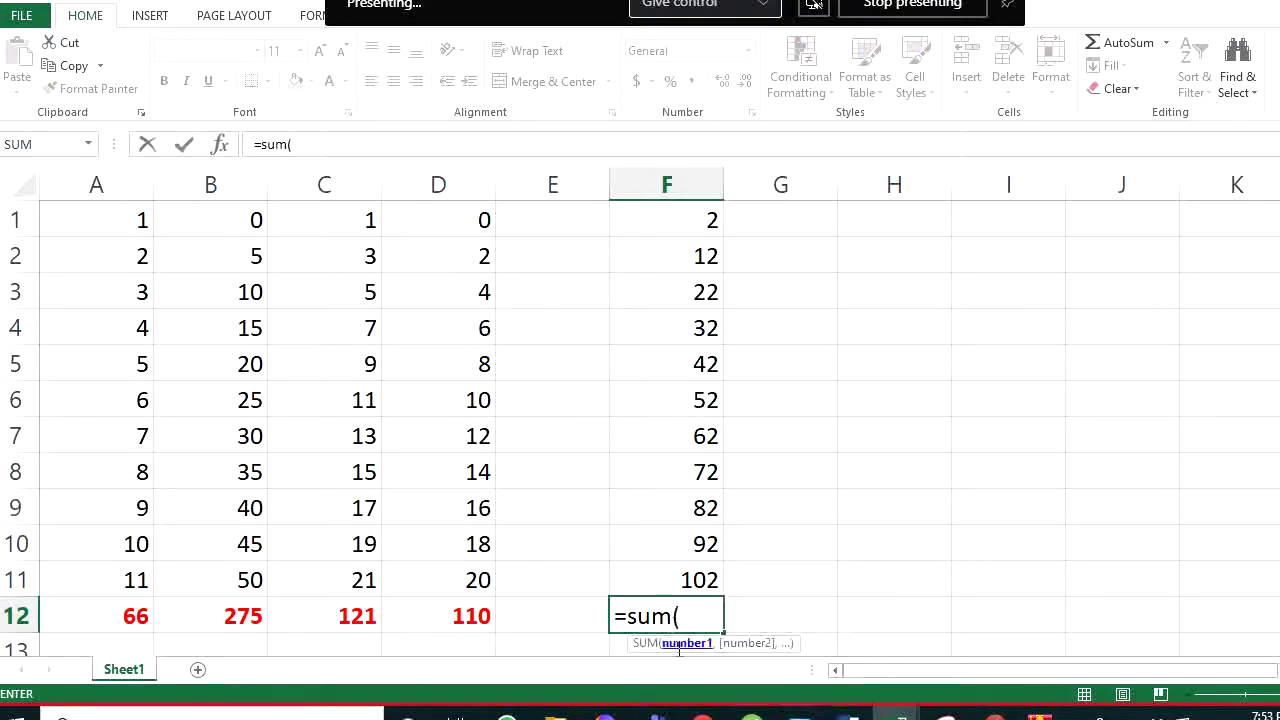
drag(680, 578, 679, 207)
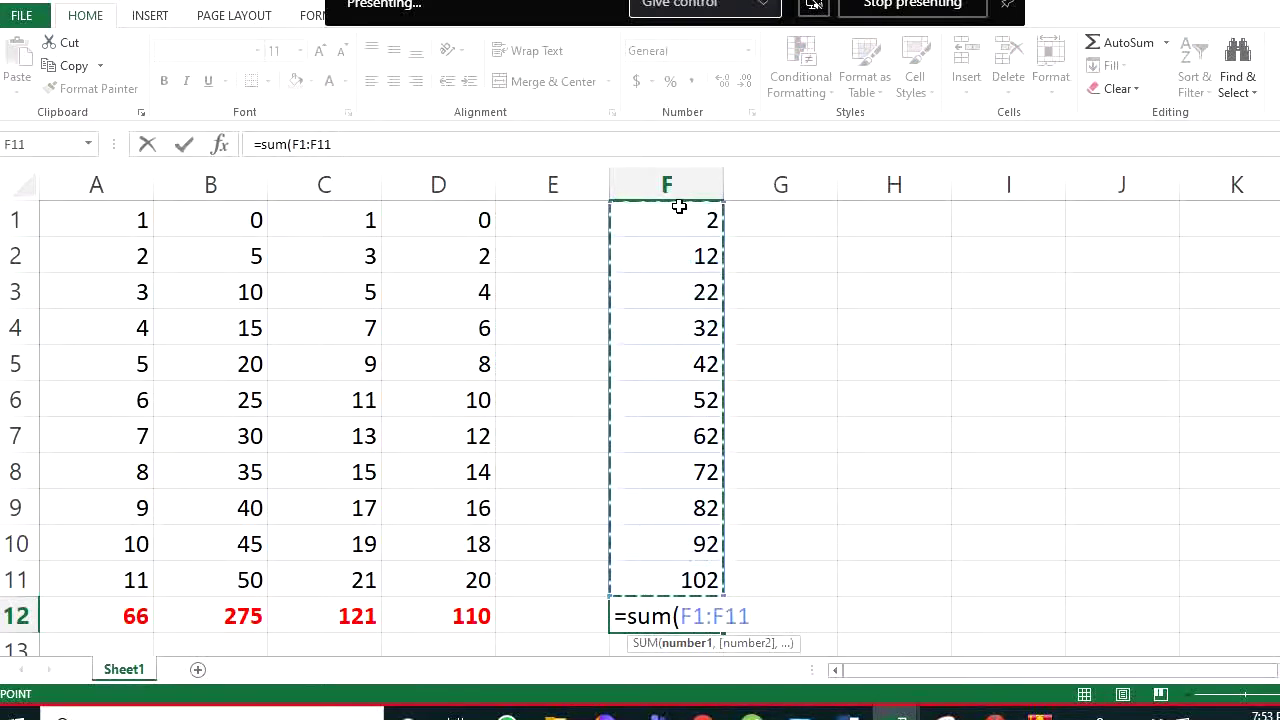
text())
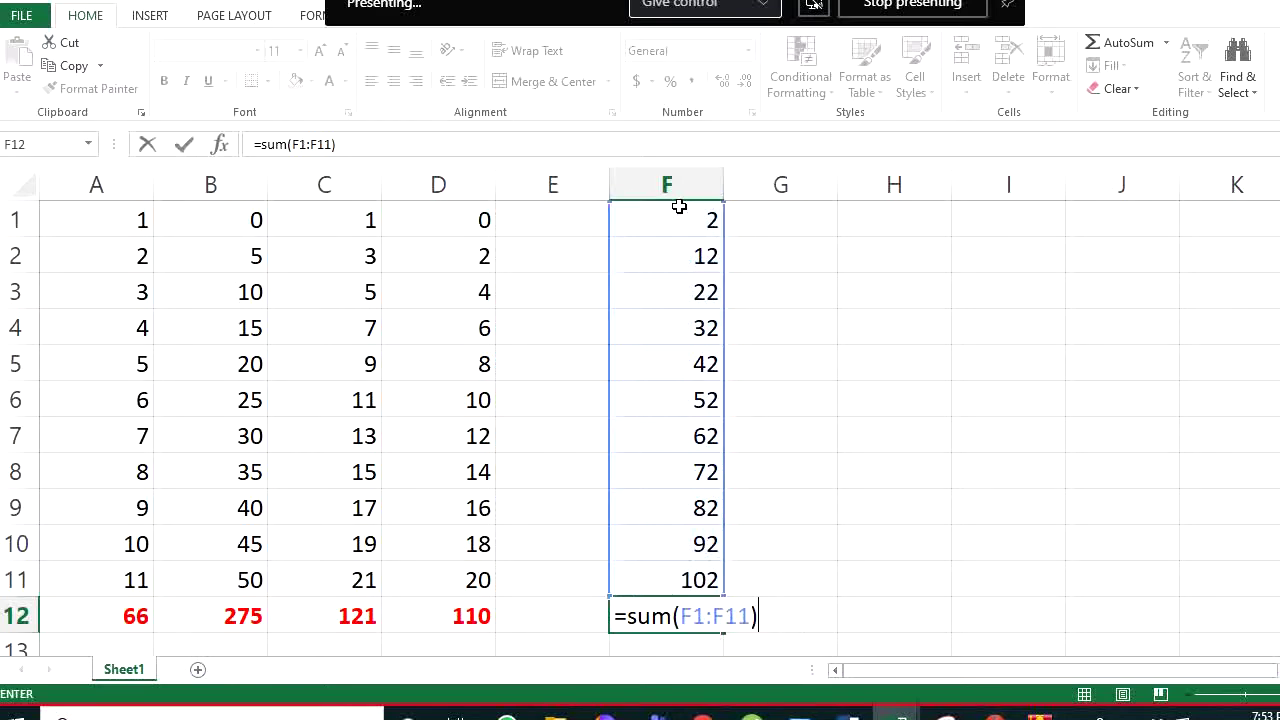
key(Return)
click(685, 586)
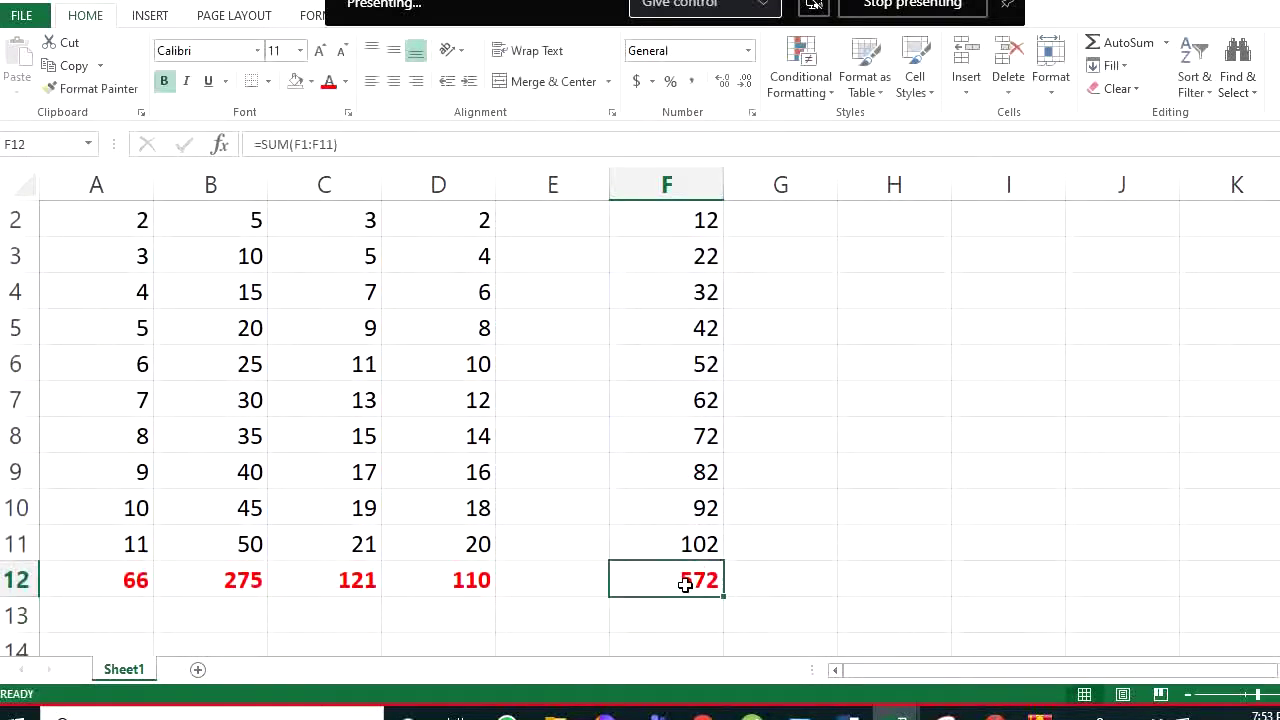
Calculate a multiplication in cell H4 with =5*8 and a division in cell H5 with =50/5
click(884, 293)
text(=)
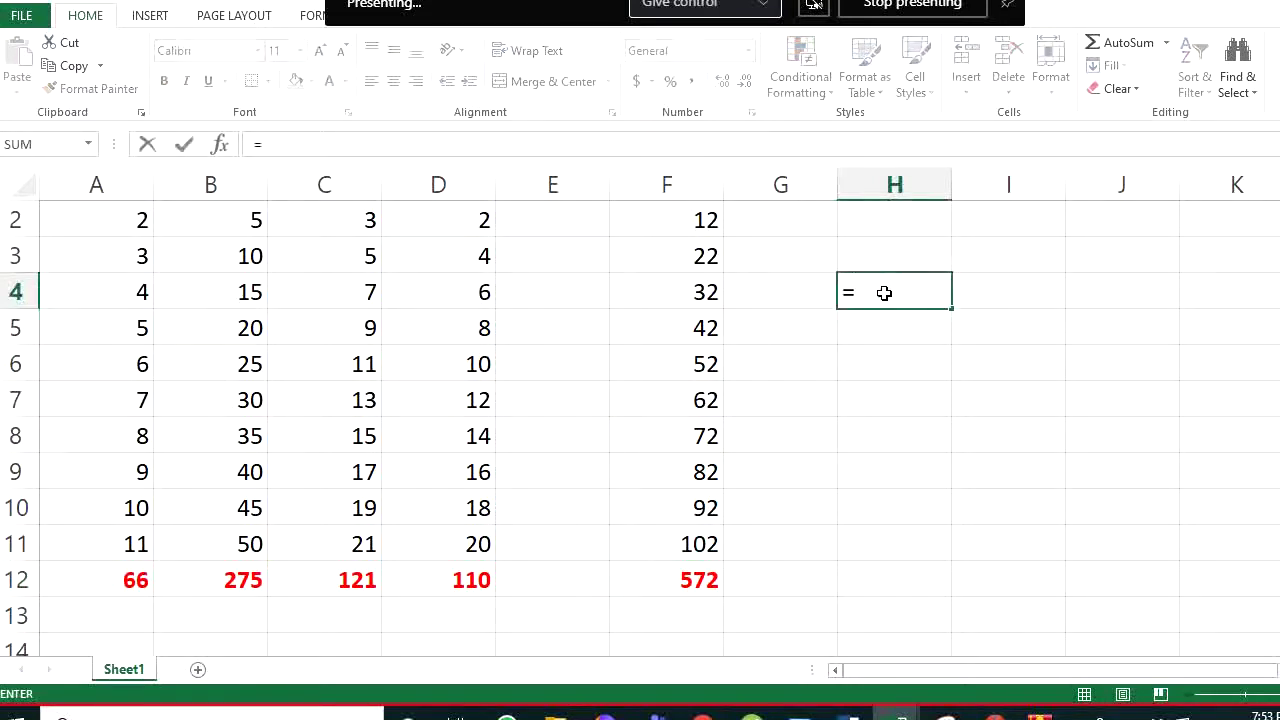
text(5*8)
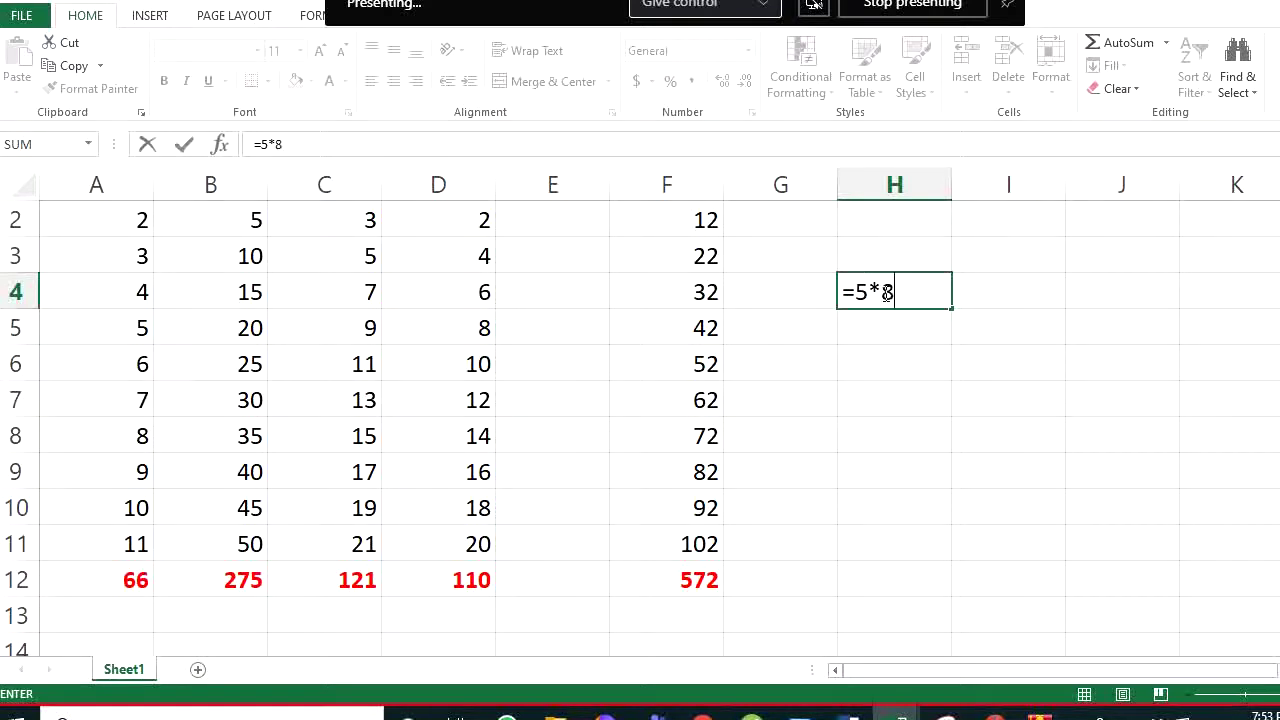
key(Return)
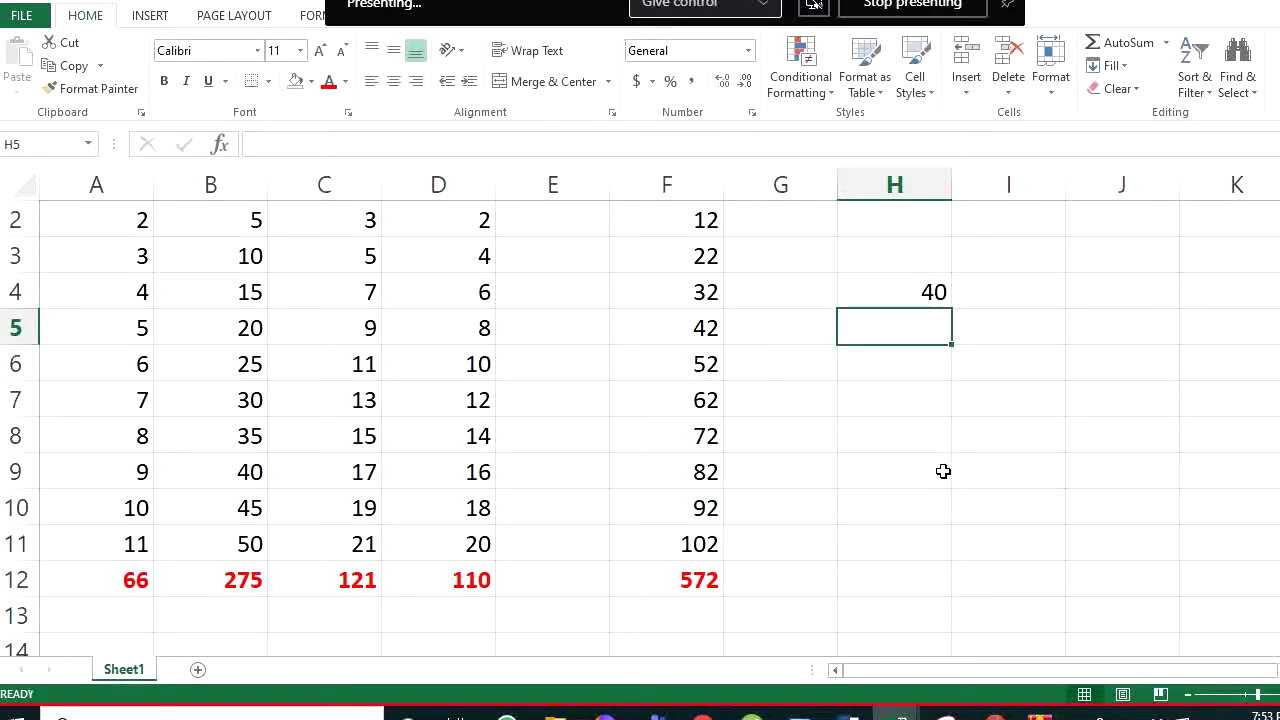
text(=50)
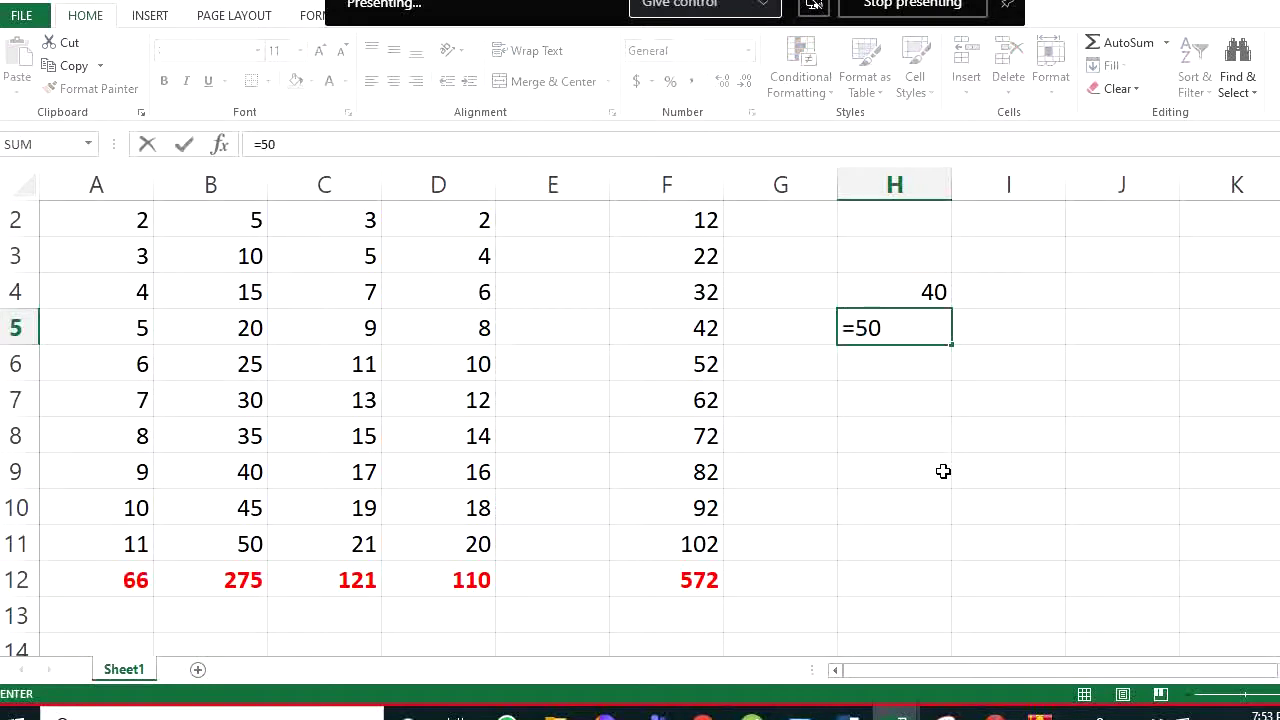
text(/5))
key(BackSpace)
key(Return)
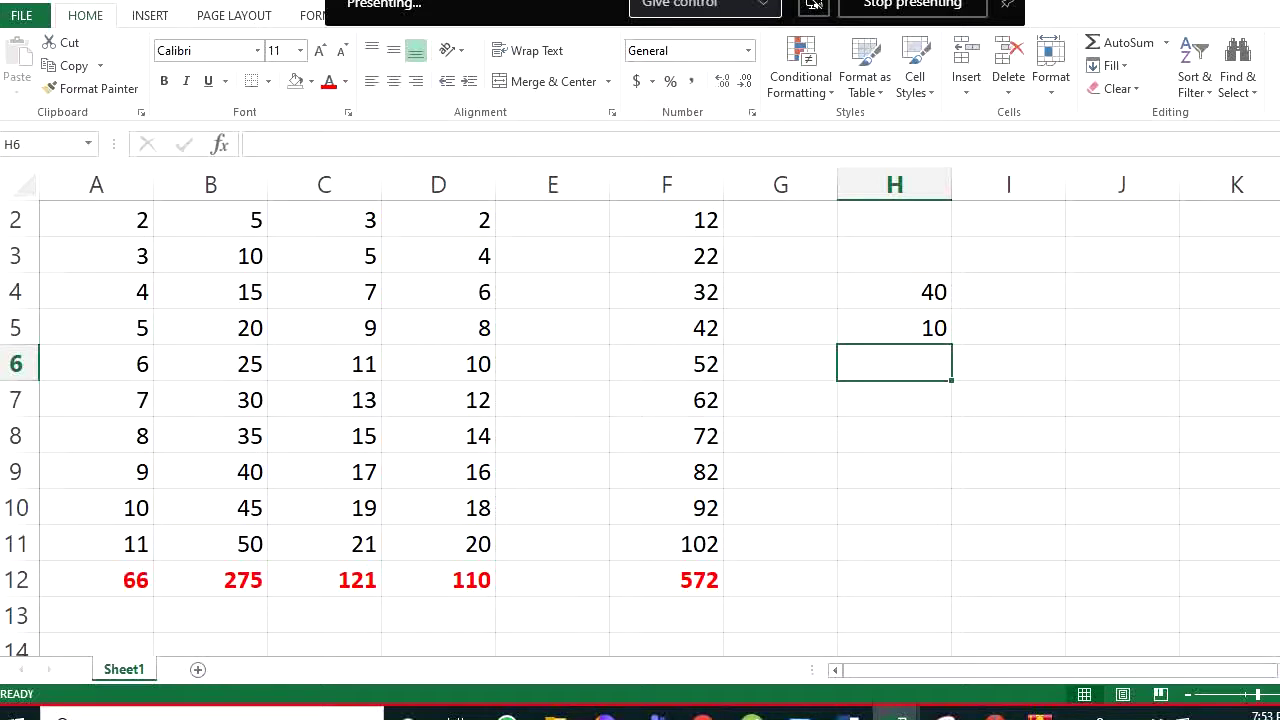
Enter the label A= in cell B17, followed by the values 2 in C17 and 3 in D17
scroll(917, 338, down, 5)
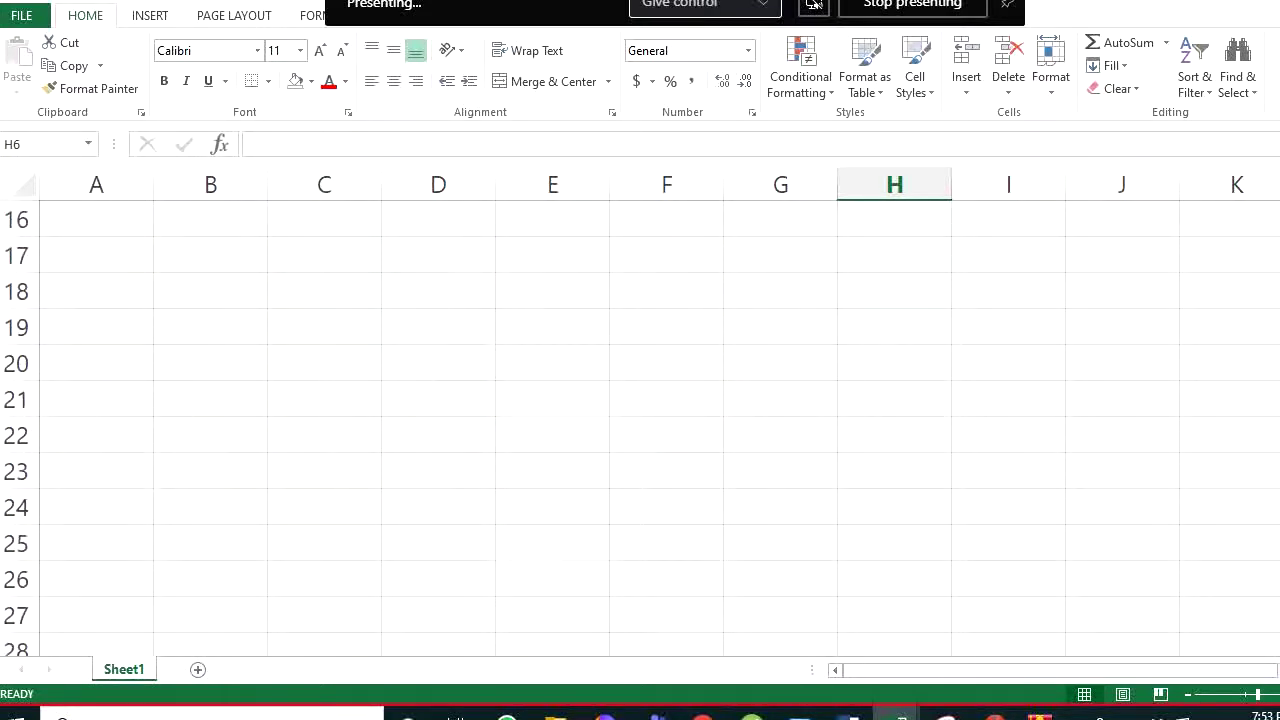
click(243, 260)
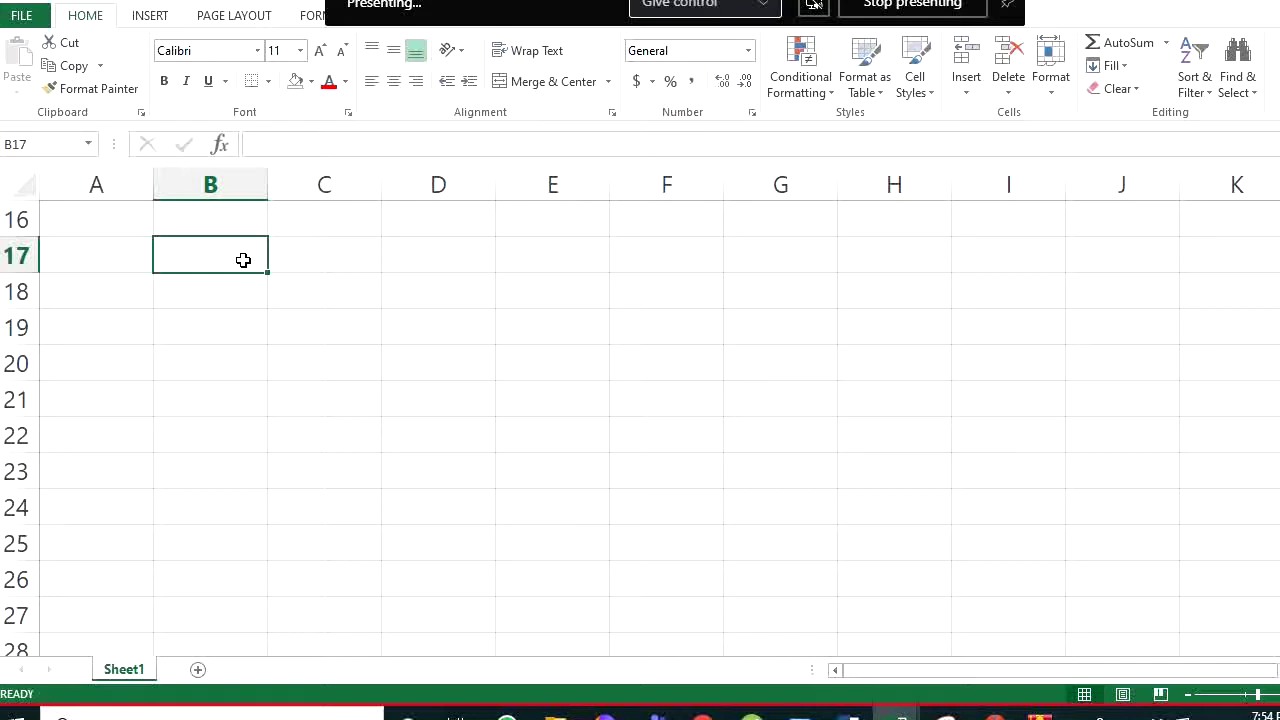
text(A=)
key(Tab)
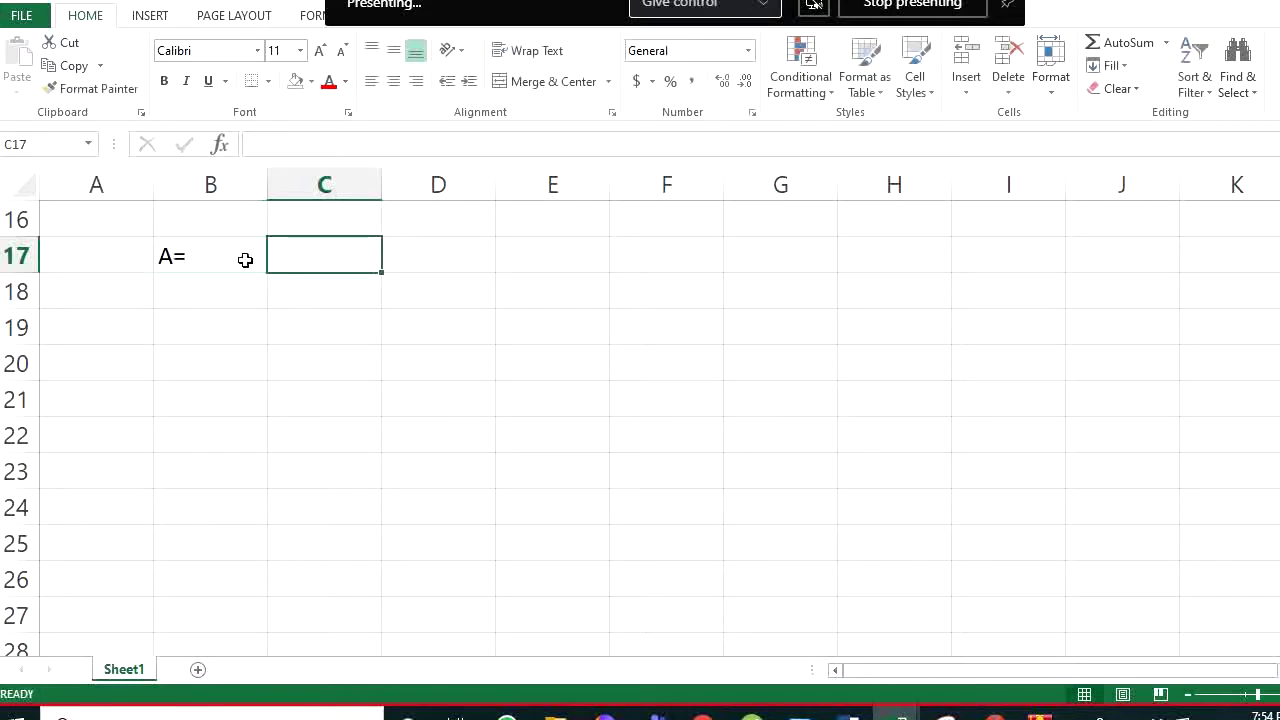
text(2)
key(Tab)
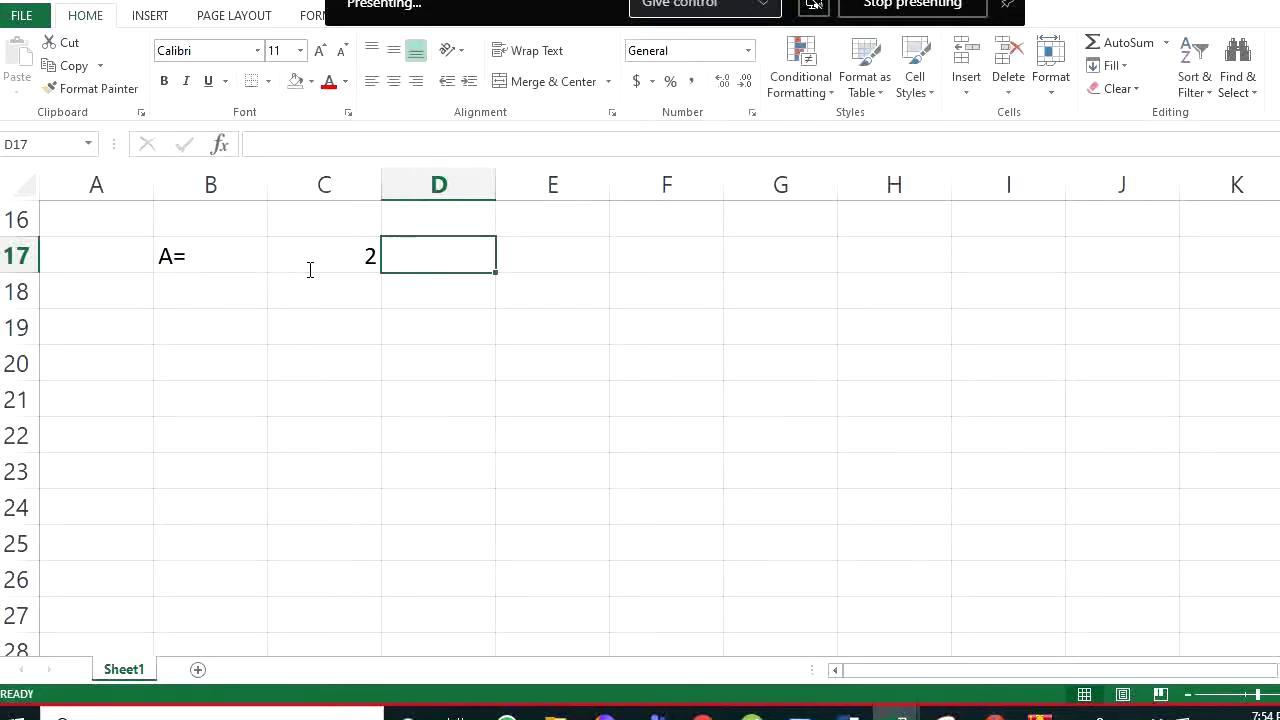
text(3)
key(Return)
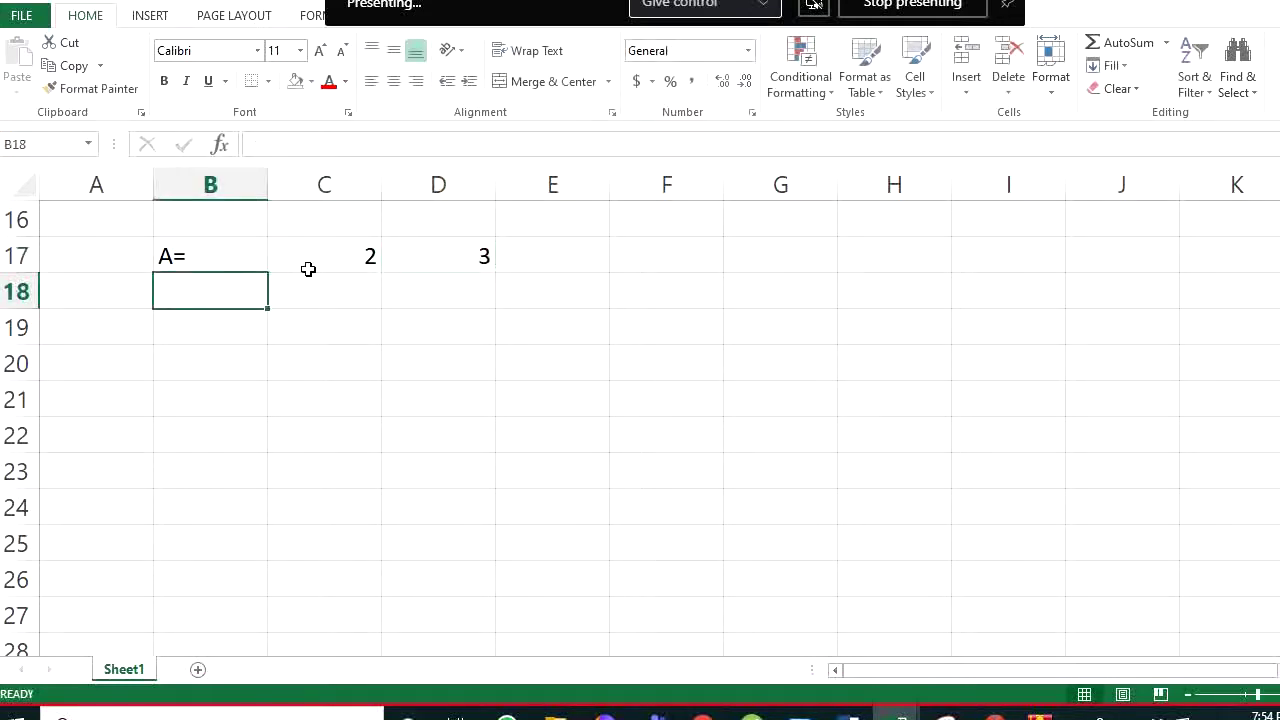
Complete the second row of matrix A with 5 in C18 and 6 in D18
key(Tab)
text(5)
key(Tab)
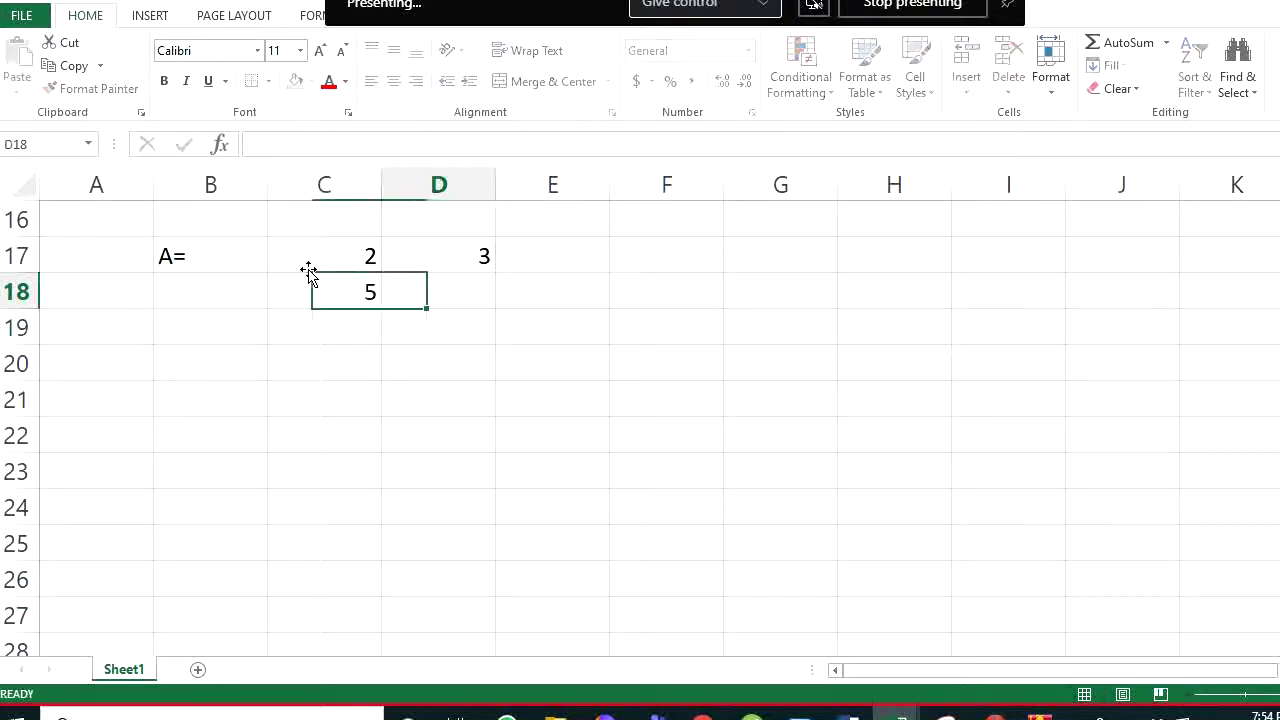
text(6)
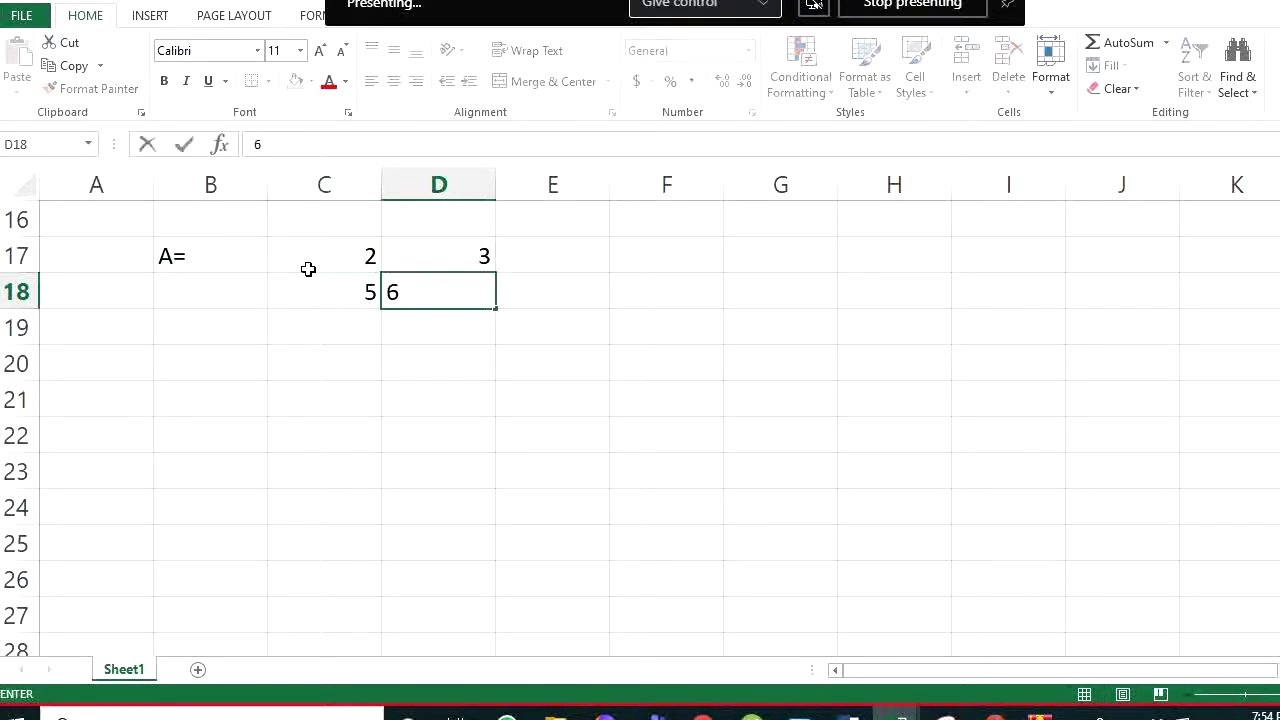
key(Return)
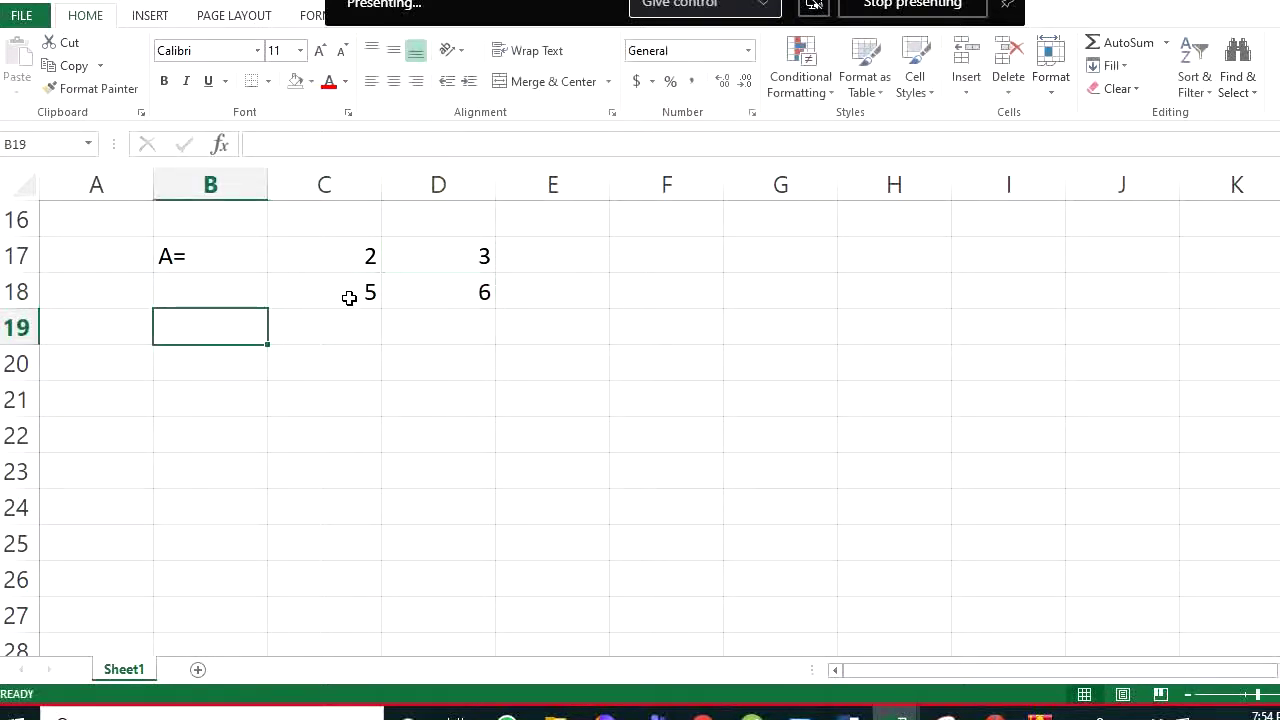
Shade the matrix A values in C17:D18 with the light grey theme fill colour
click(351, 258)
drag(351, 258, 451, 289)
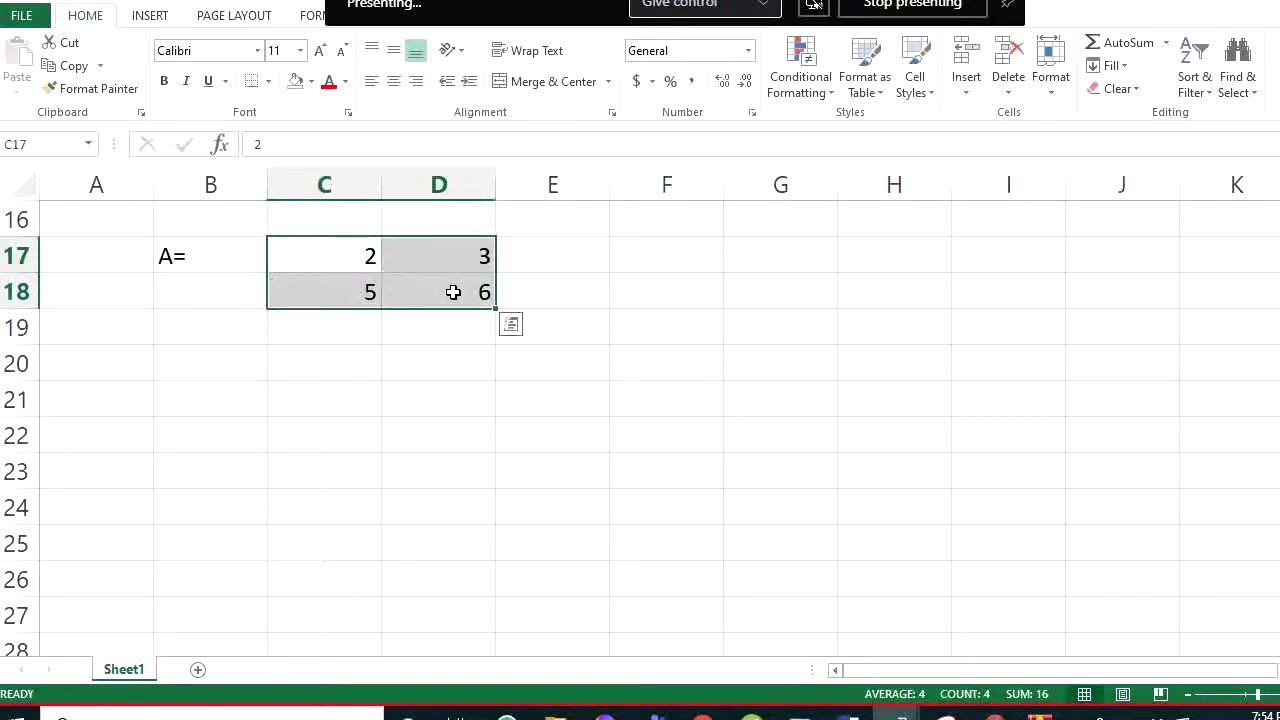
click(311, 82)
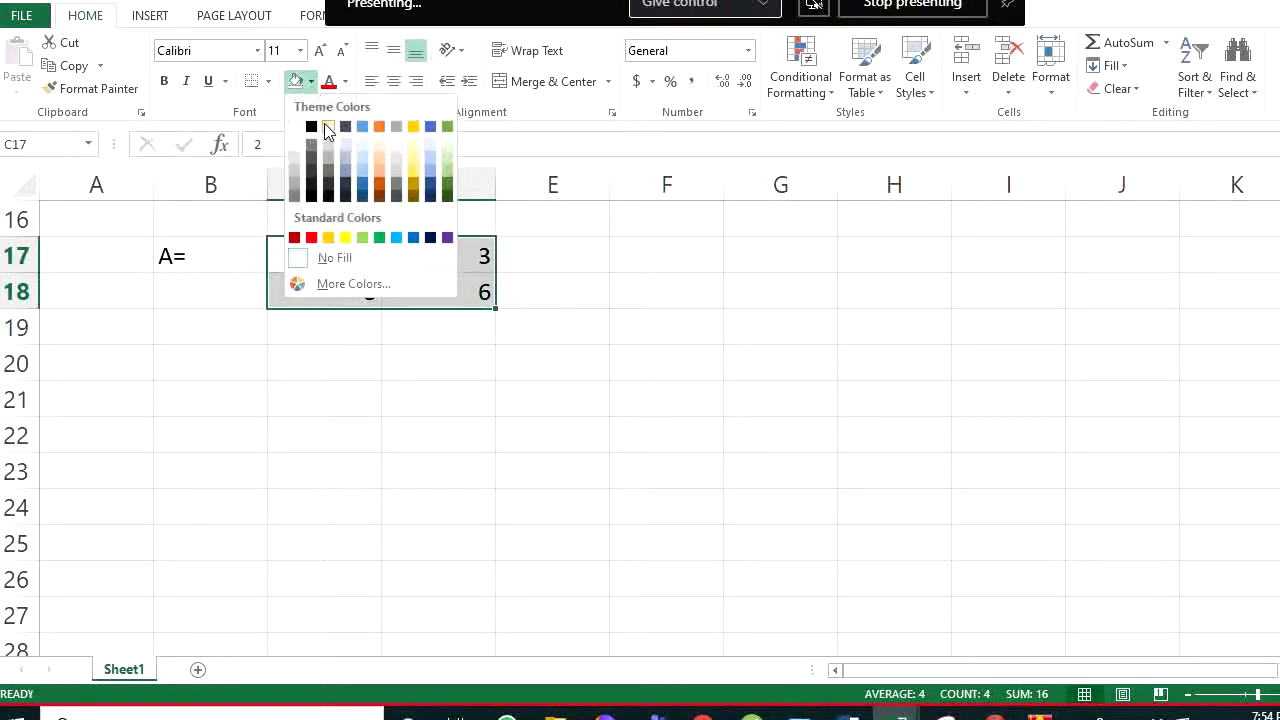
click(324, 128)
click(580, 390)
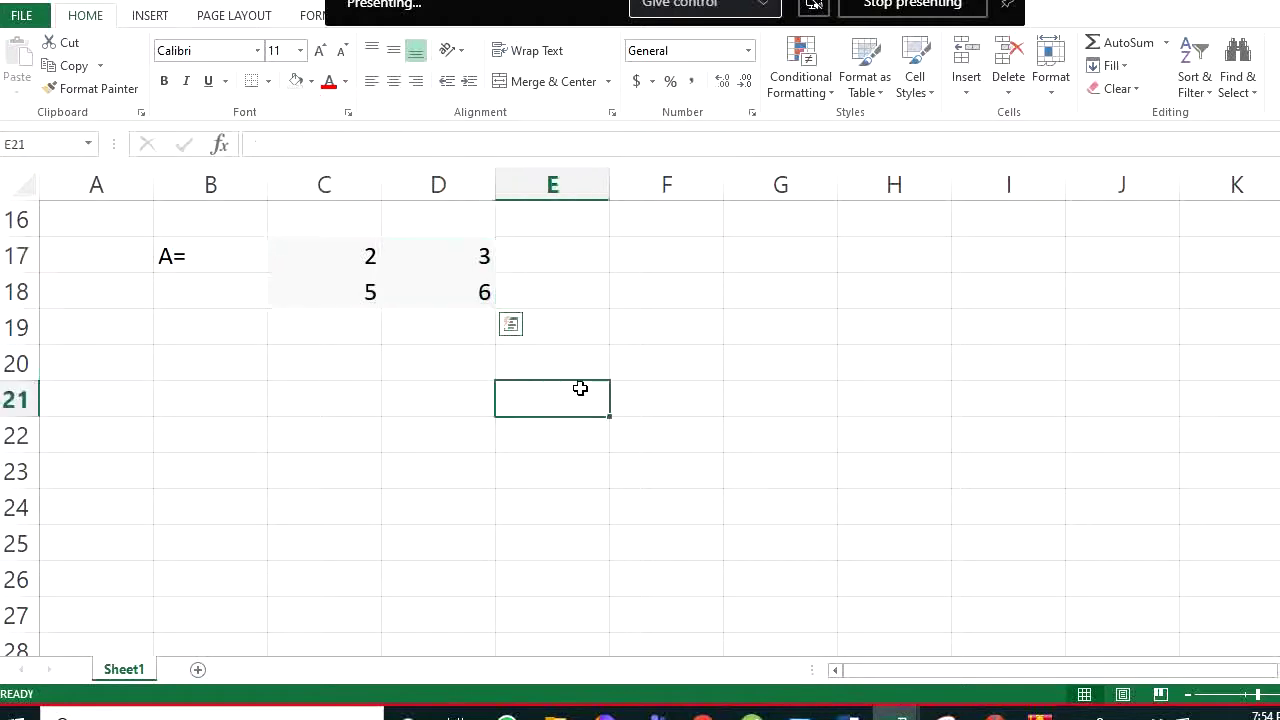
Enter the label B= in cell B20, followed by the values 6 in C20 and 4 in D20
click(212, 368)
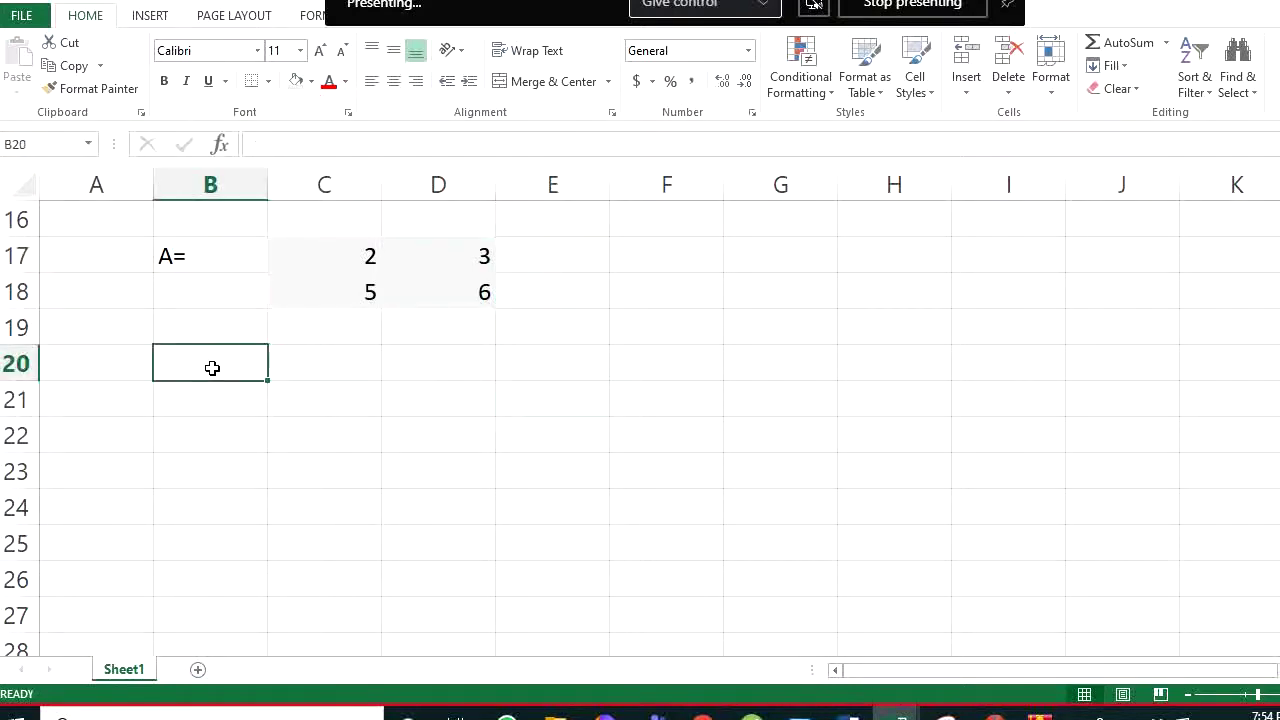
text(B=)
key(Tab)
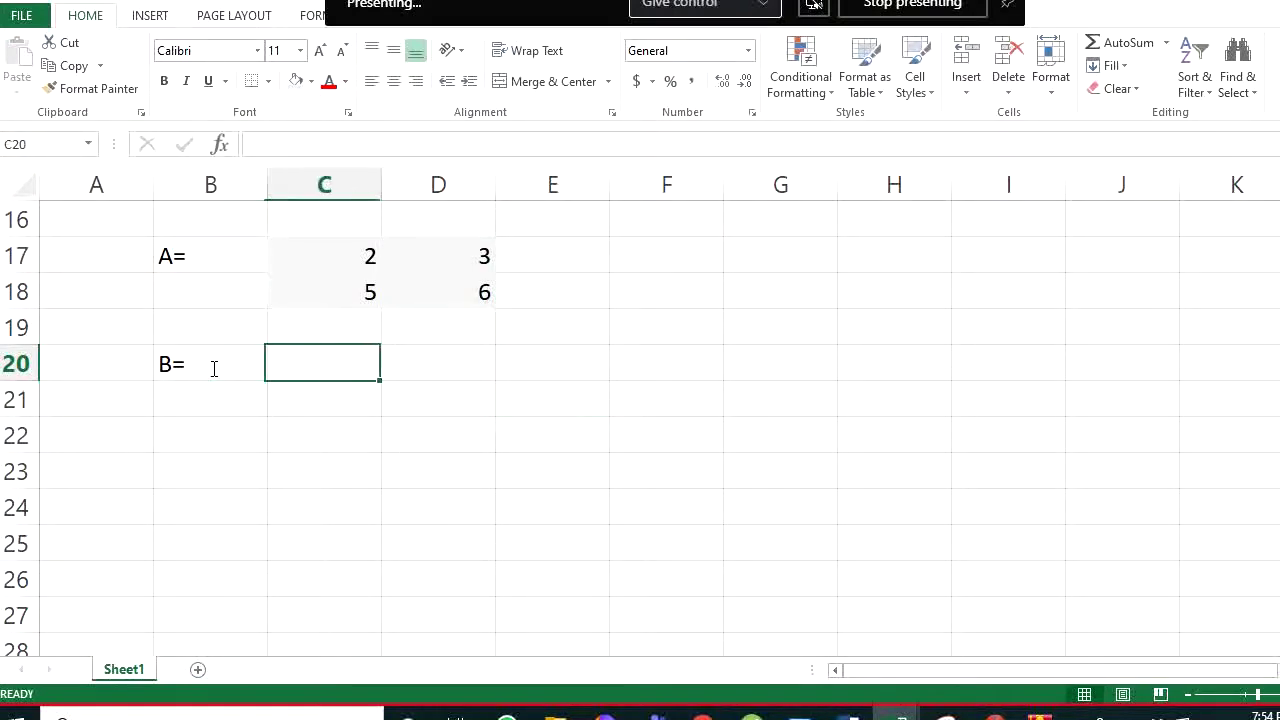
text(6)
key(Tab)
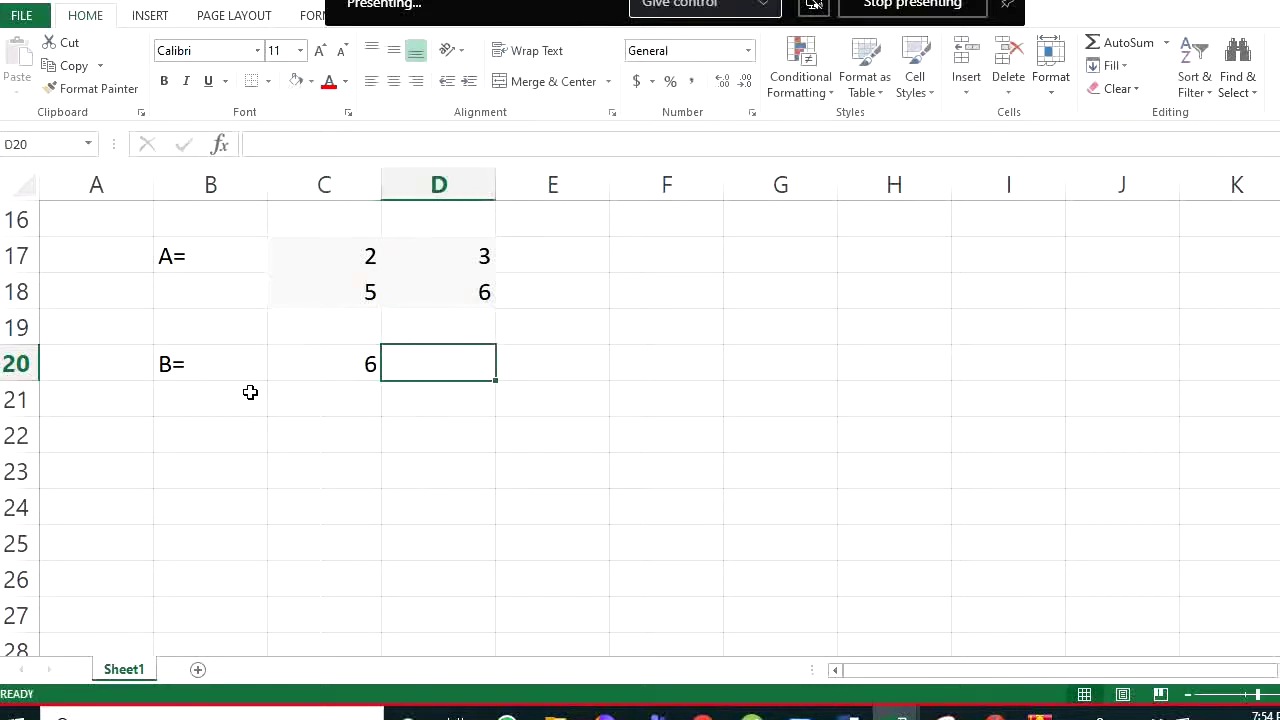
text(4)
key(Tab)
Complete the second row of matrix B with 2 in C21 and 7 in D21
key(Left)
key(Left)
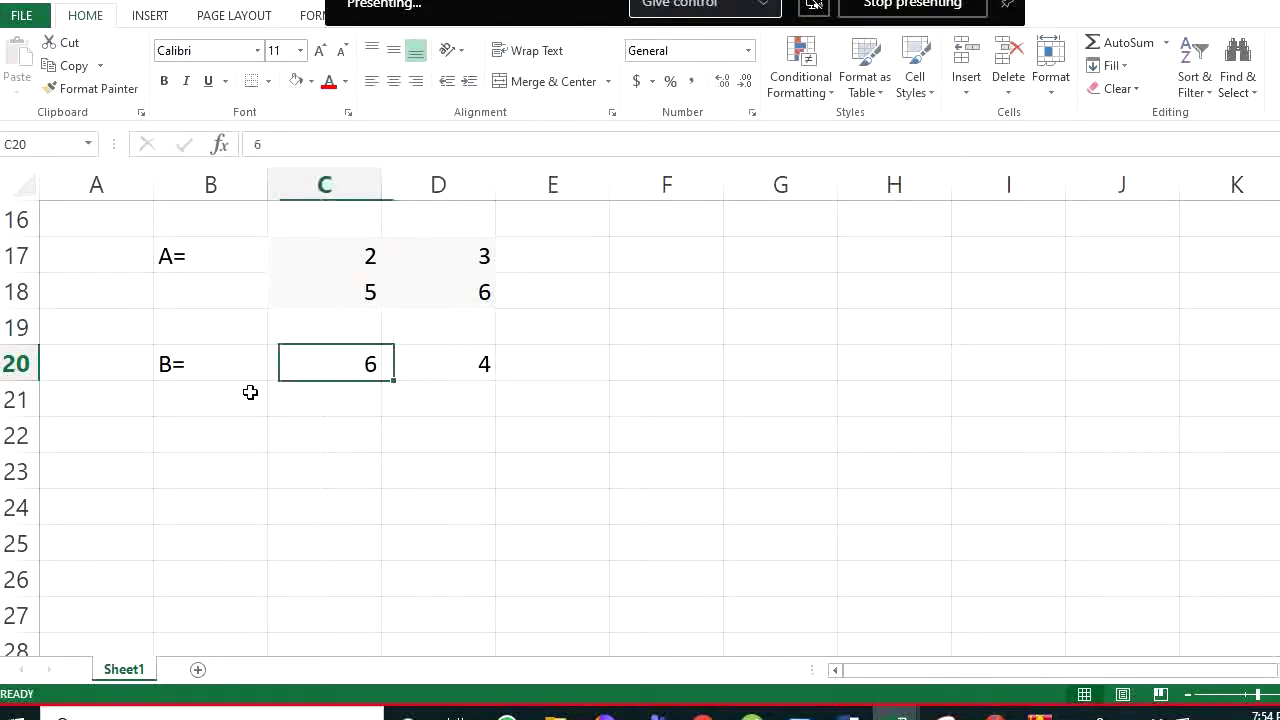
key(Down)
text(2)
key(Tab)
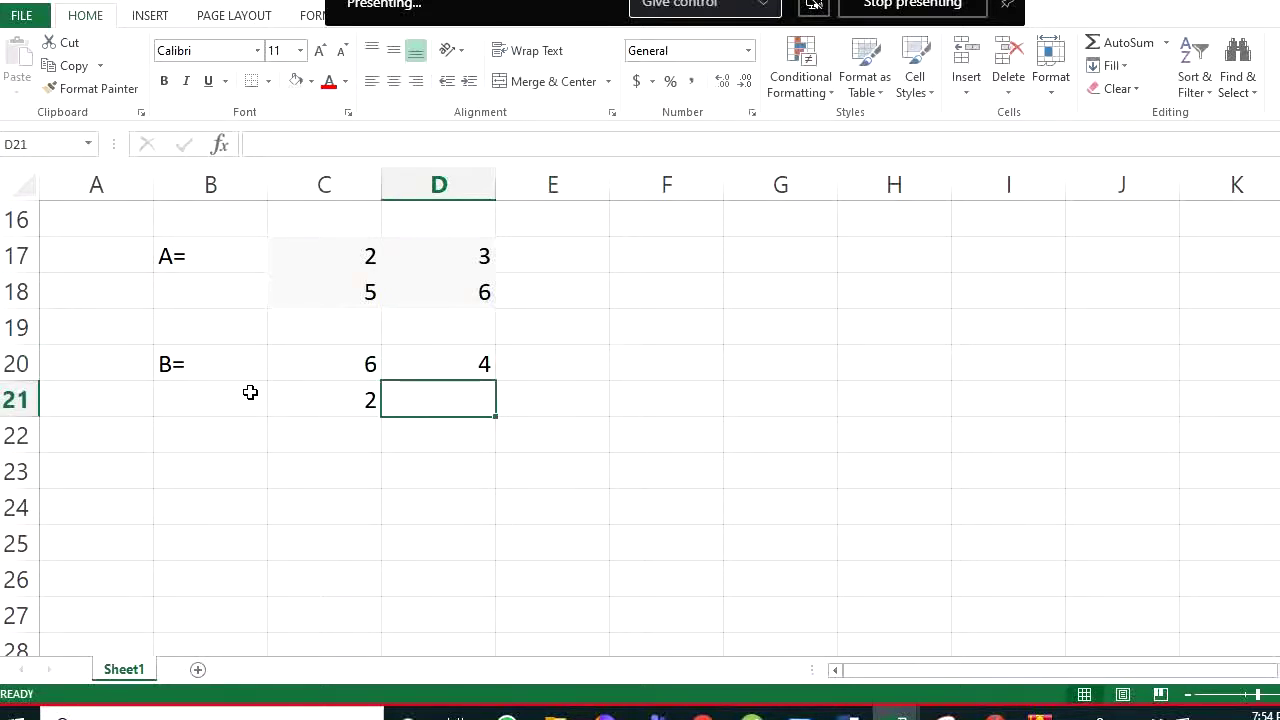
text(7)
key(Return)
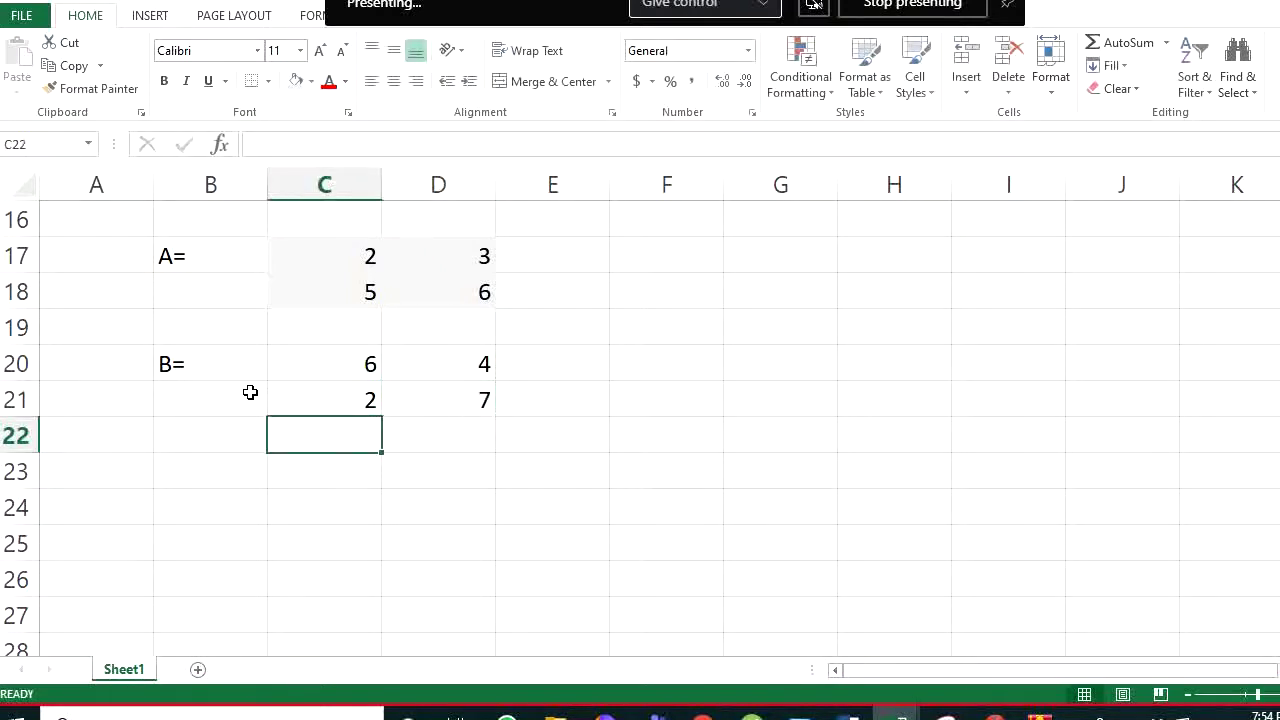
Apply the same light grey fill colour to the matrix B values in C20:D21
click(337, 367)
drag(337, 367, 417, 400)
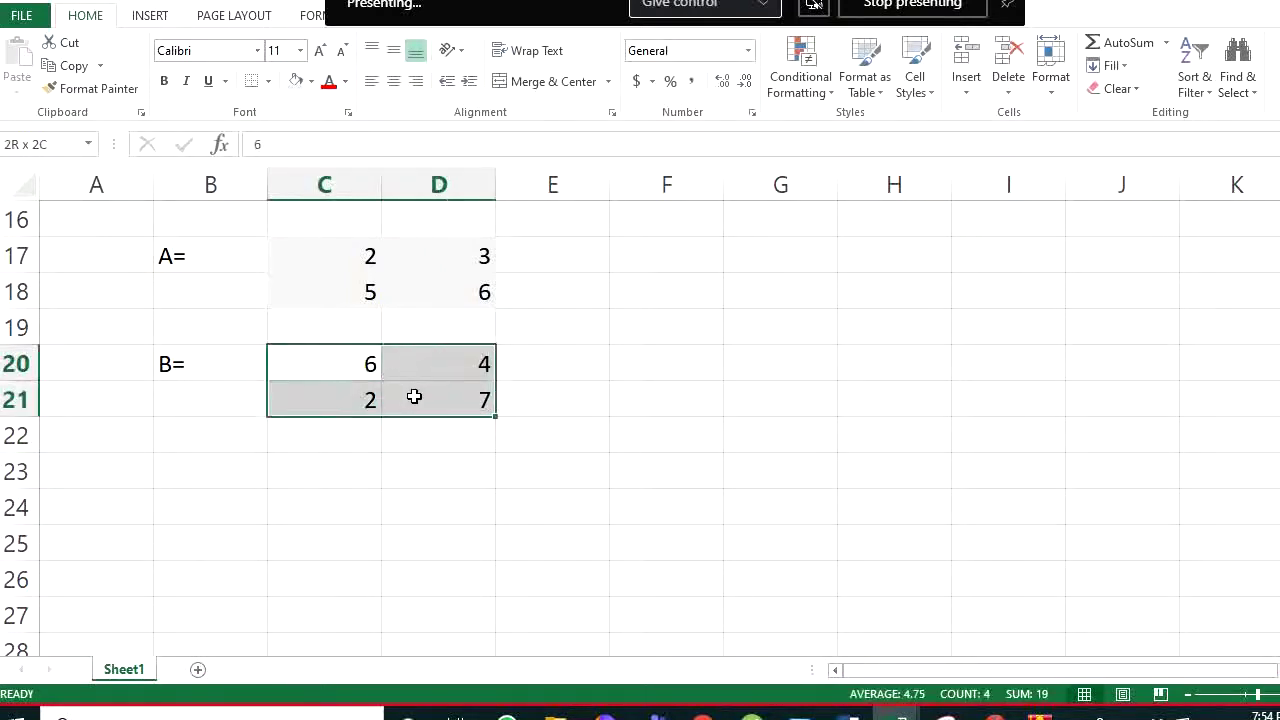
click(296, 84)
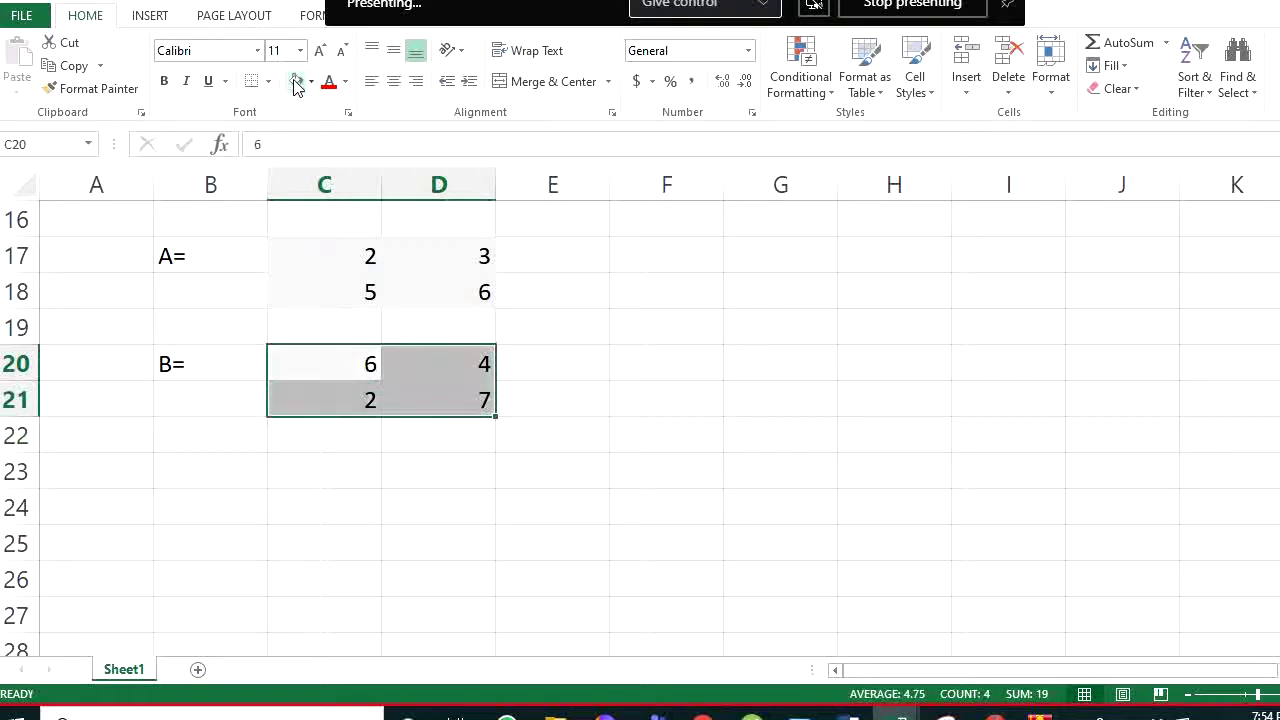
click(209, 507)
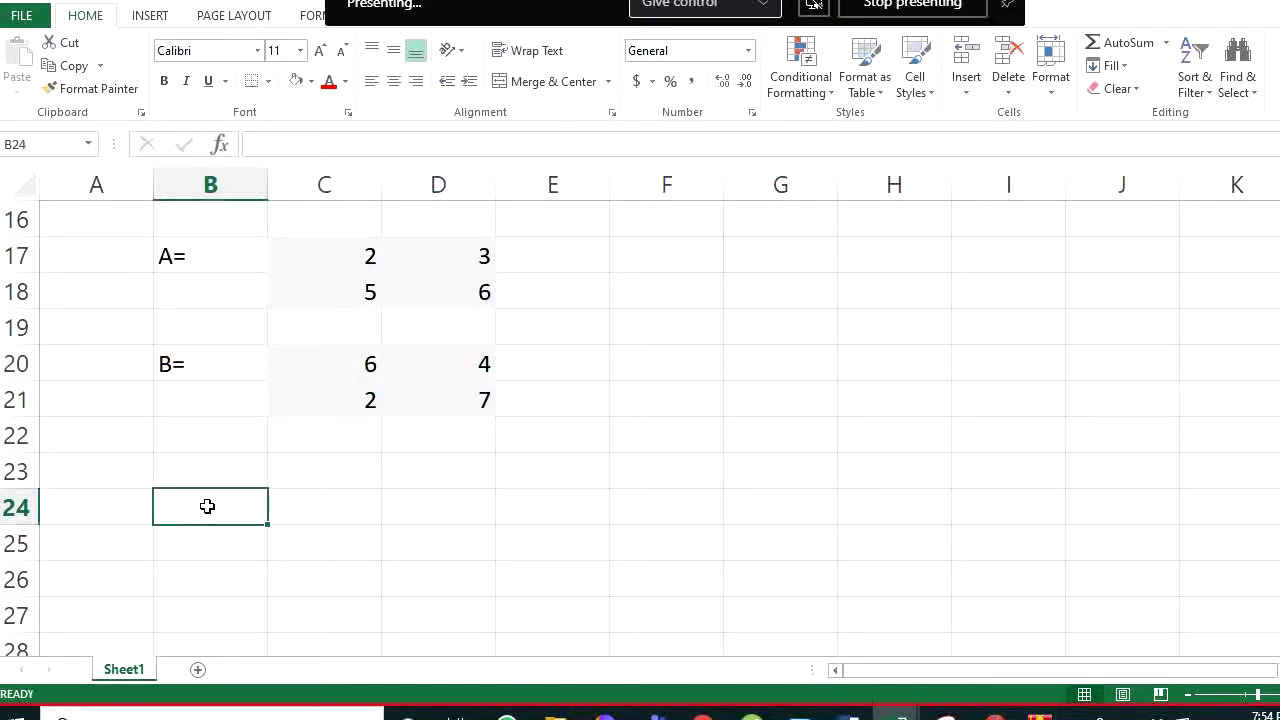
Enter the heading Matrices: in cell F17 and the operation name Addition in G17
click(670, 271)
text(M)
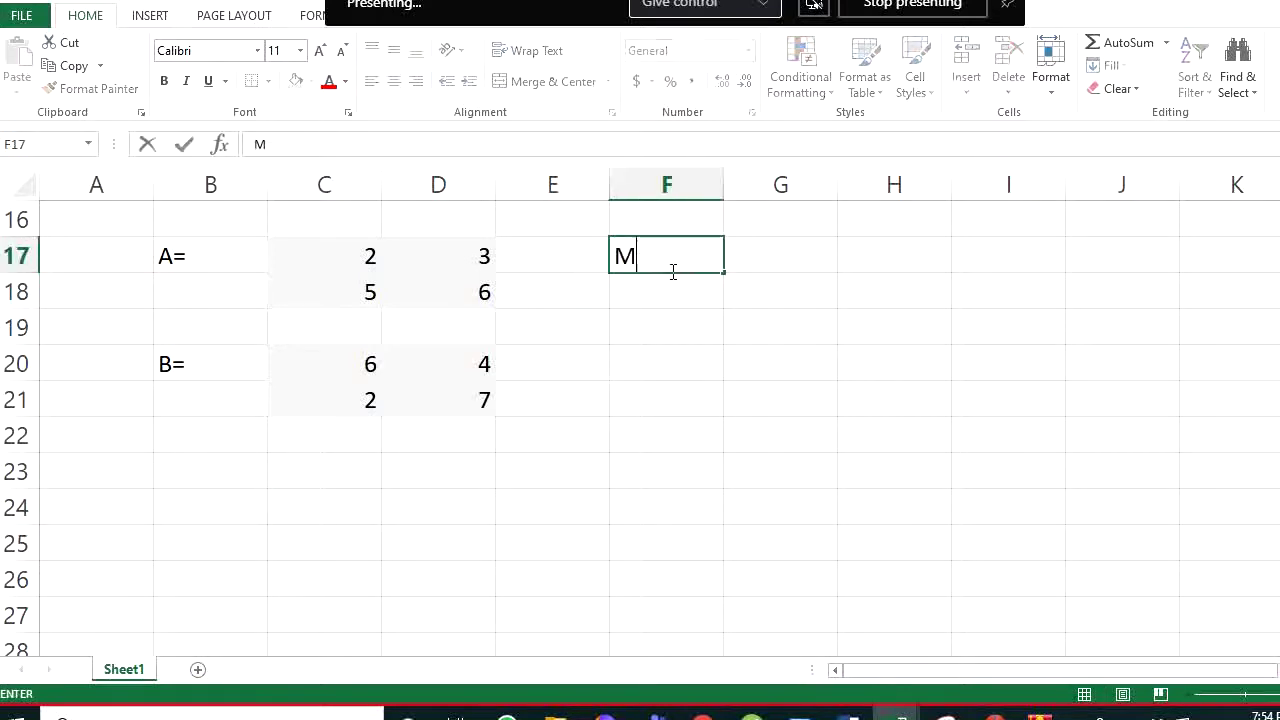
text(atrices:)
key(Tab)
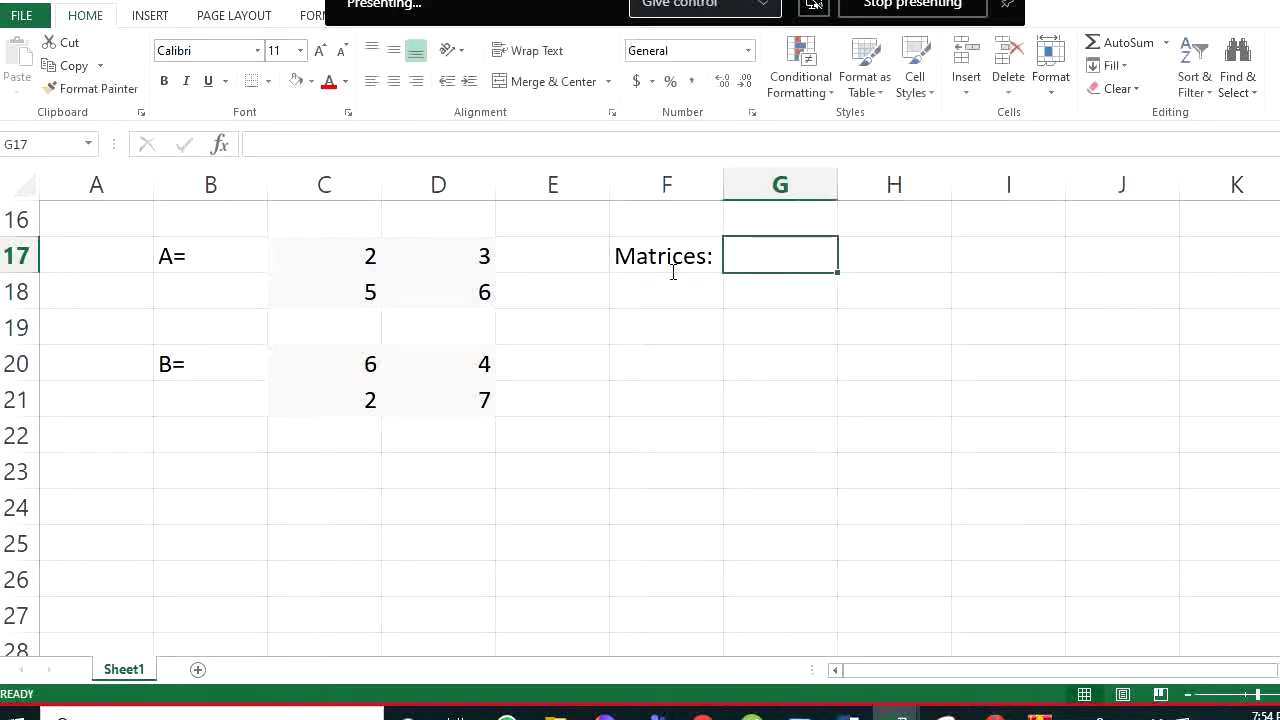
text(Add)
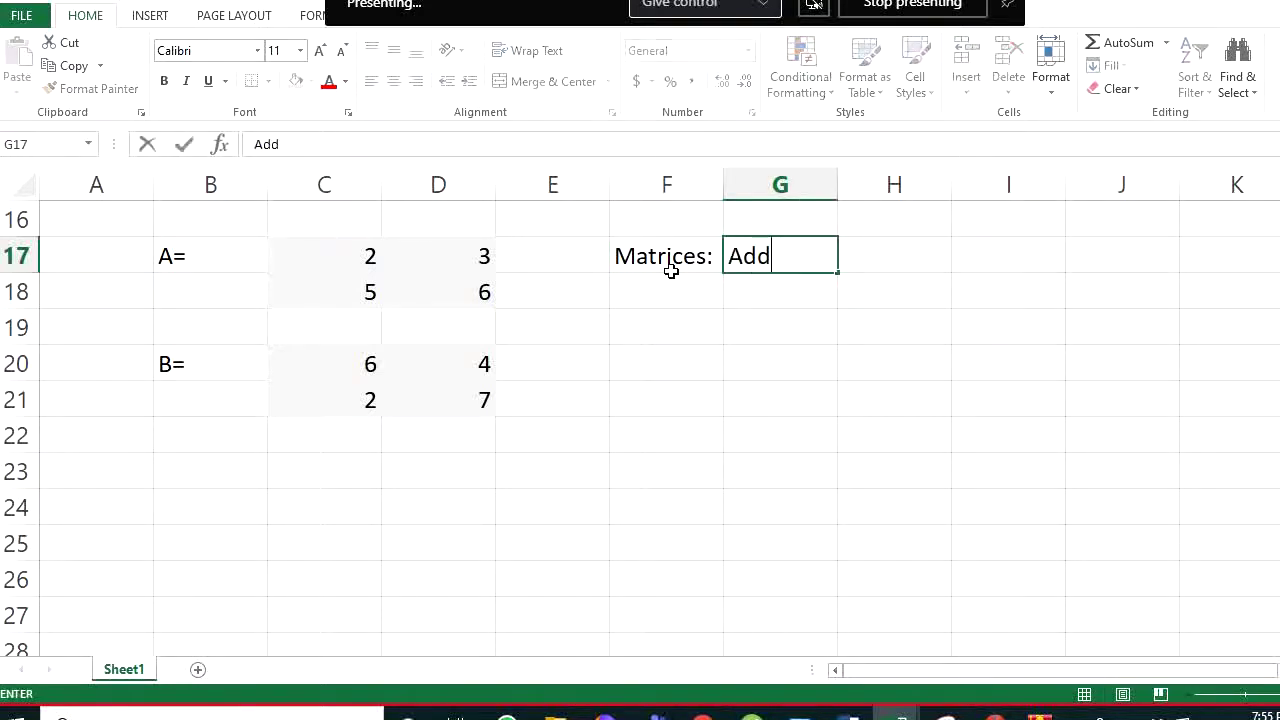
text(ition)
key(Return)
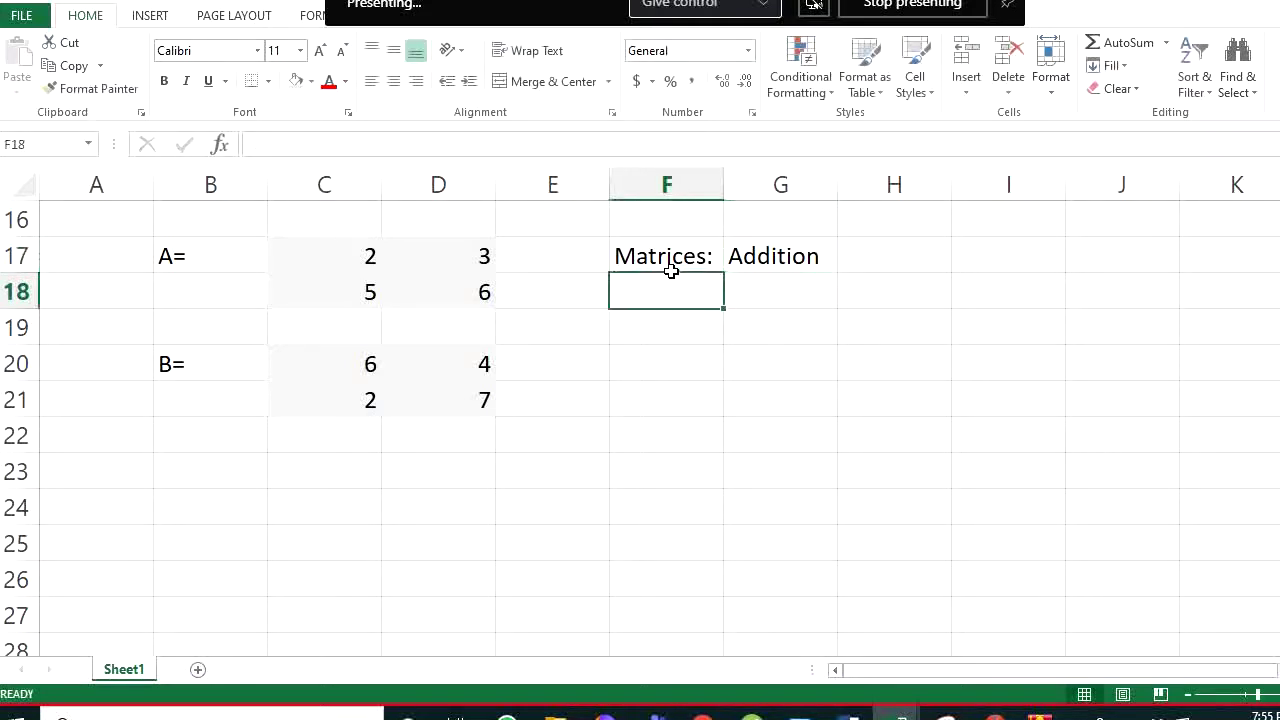
Add the operation name Transpose in cell G18
click(788, 286)
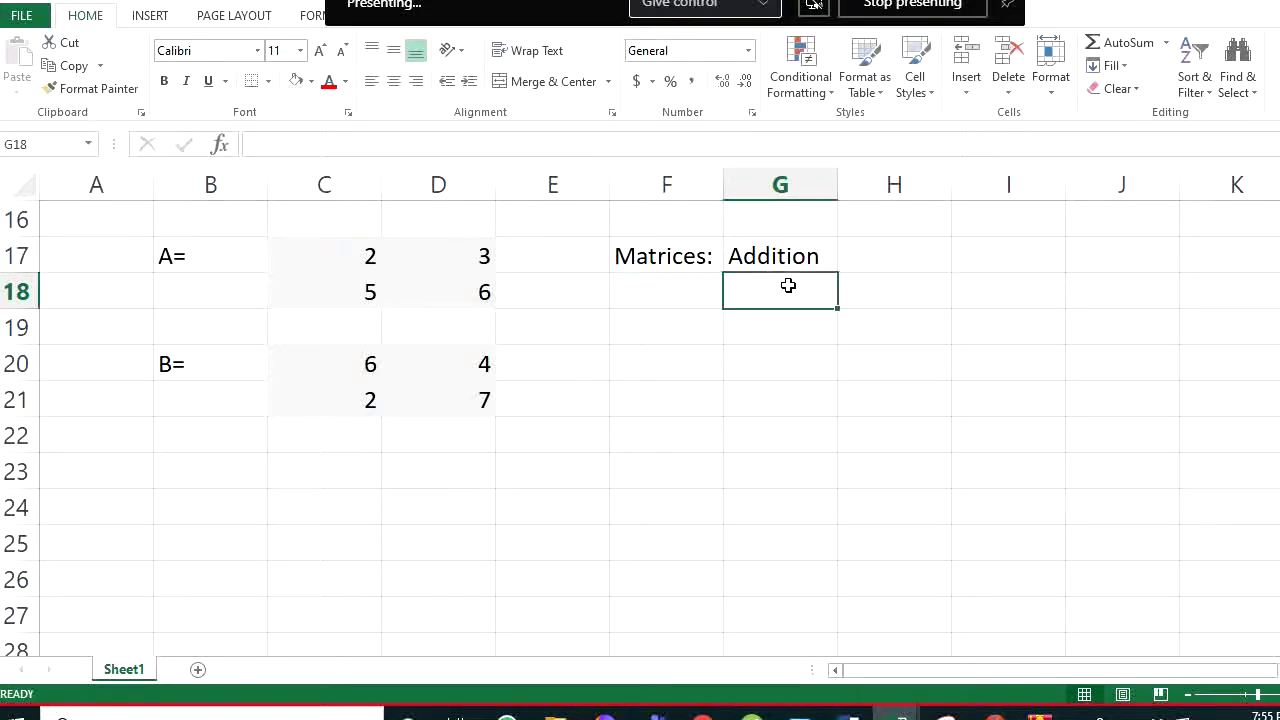
text(Tra)
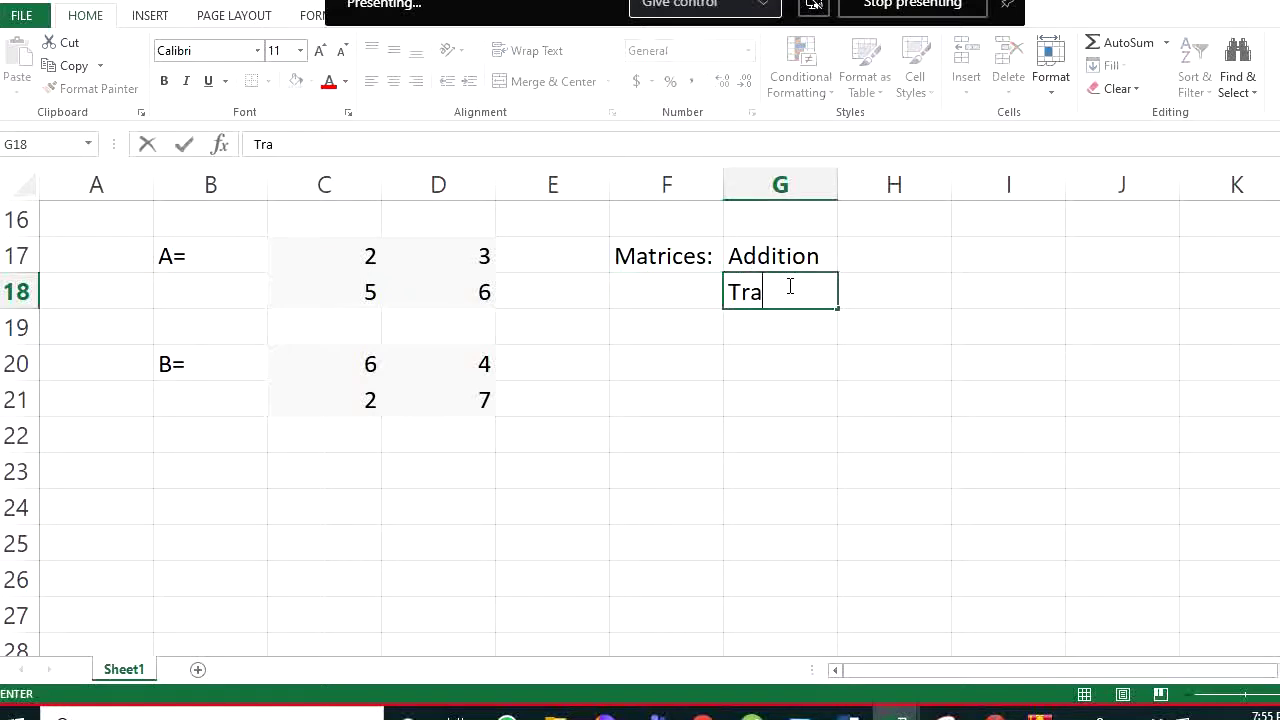
text(nspose)
key(Return)
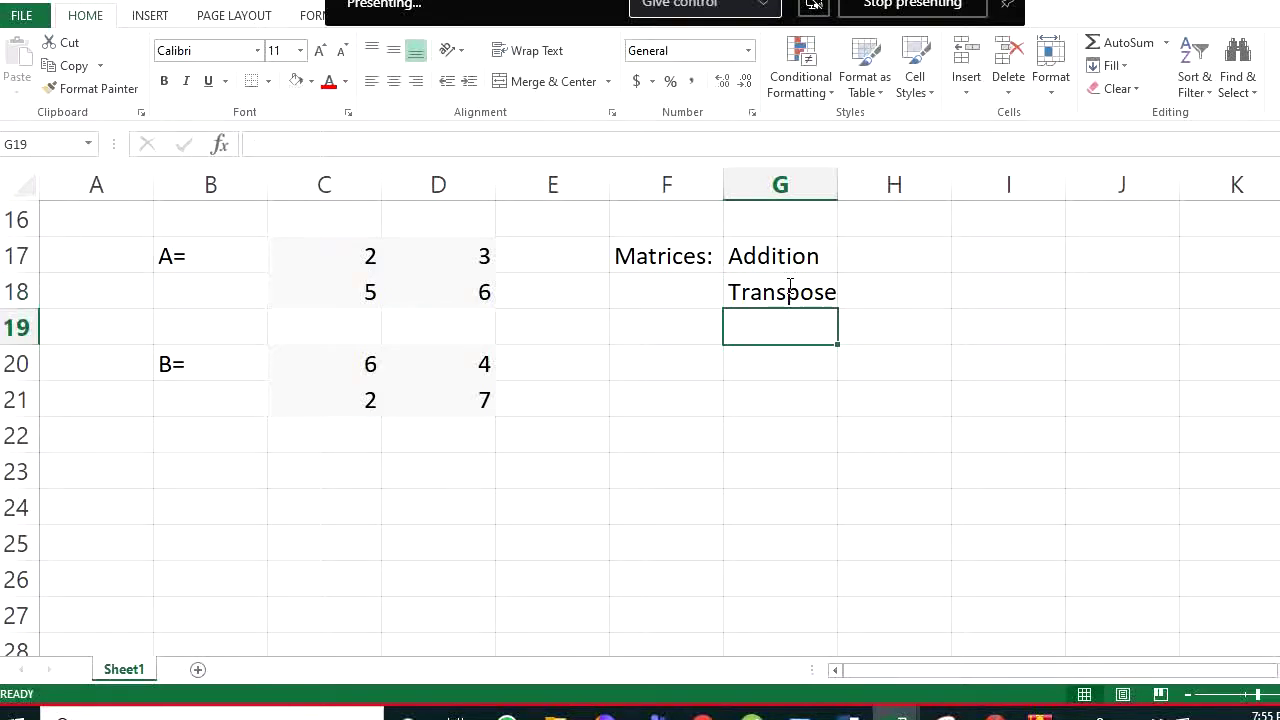
Add the operation name Determinant in cell G19, correcting the spelling before confirming it
text(Deter)
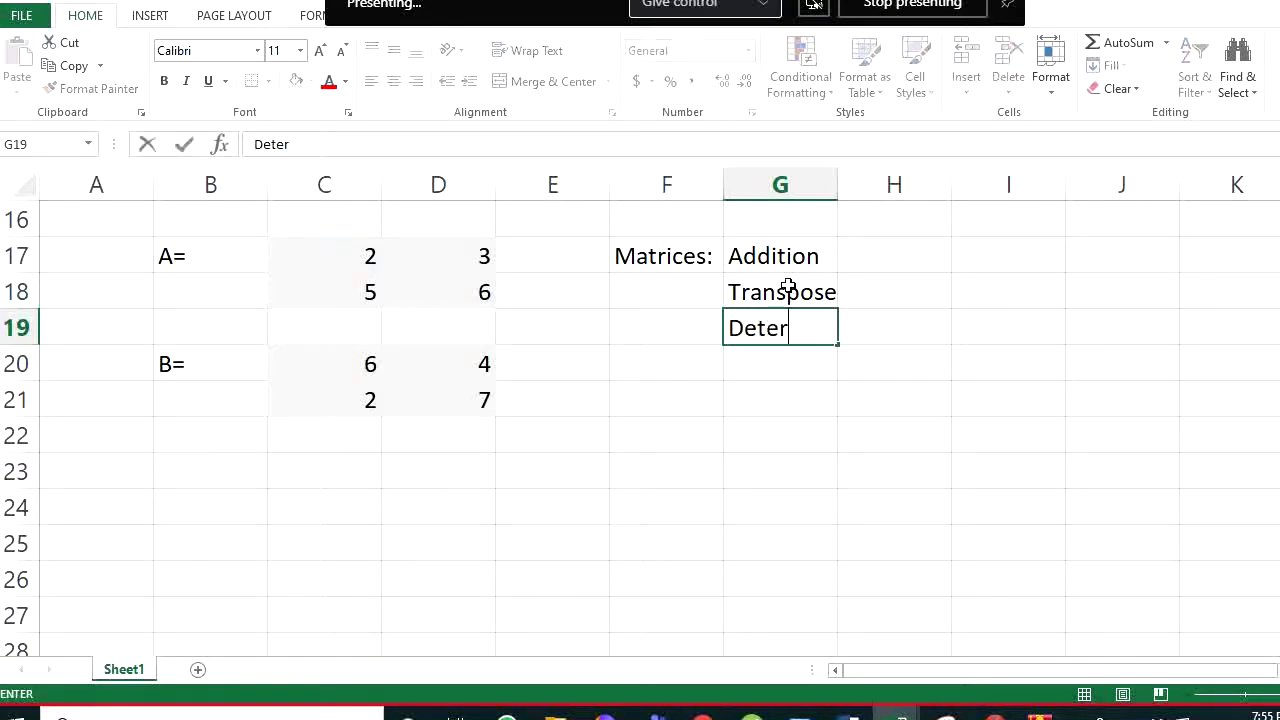
text(minanat)
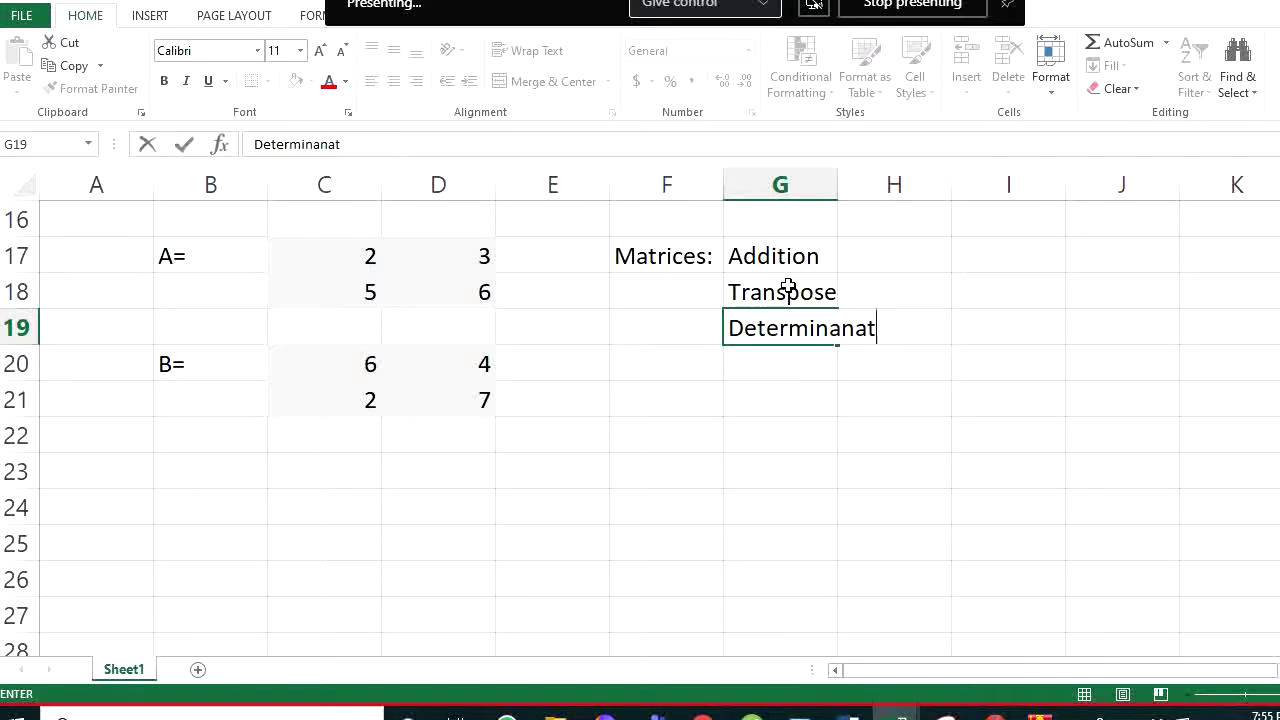
key(BackSpace)
text(n)
key(BackSpace)
key(BackSpace)
text(t)
key(Return)
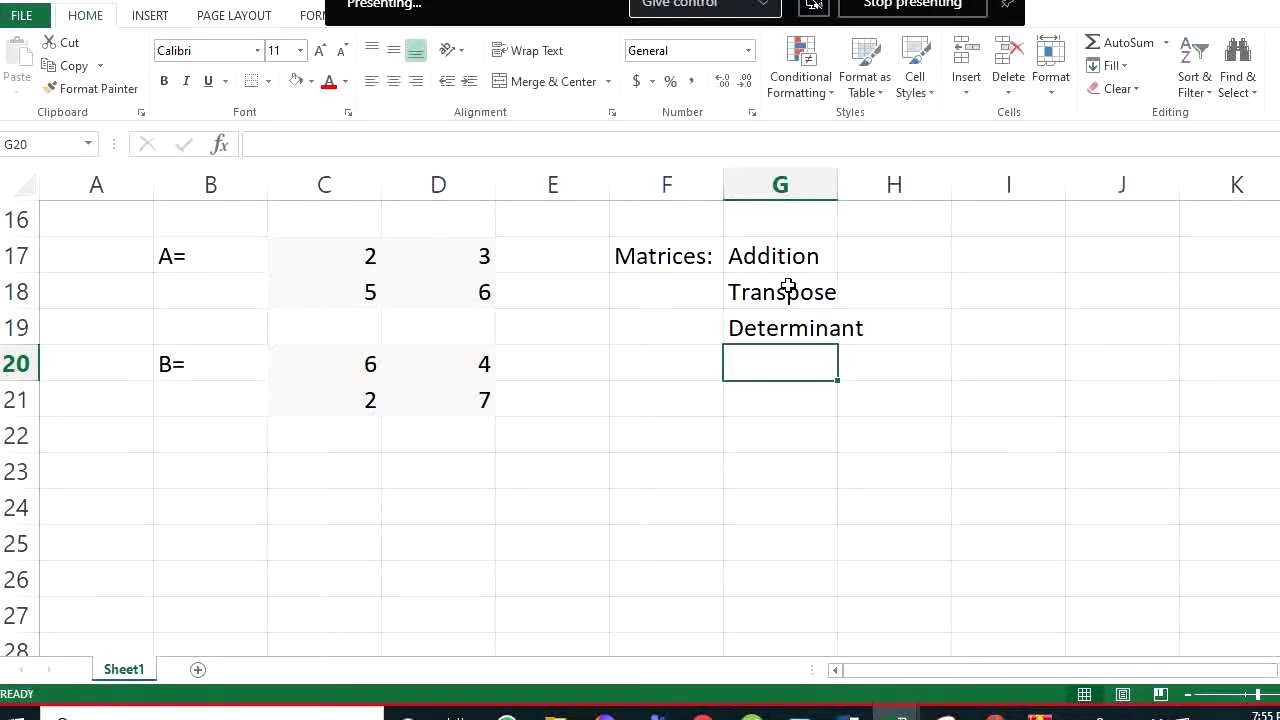
Add the operation names Inverse in cell G20 and Multiplication in G21
text(Inverse)
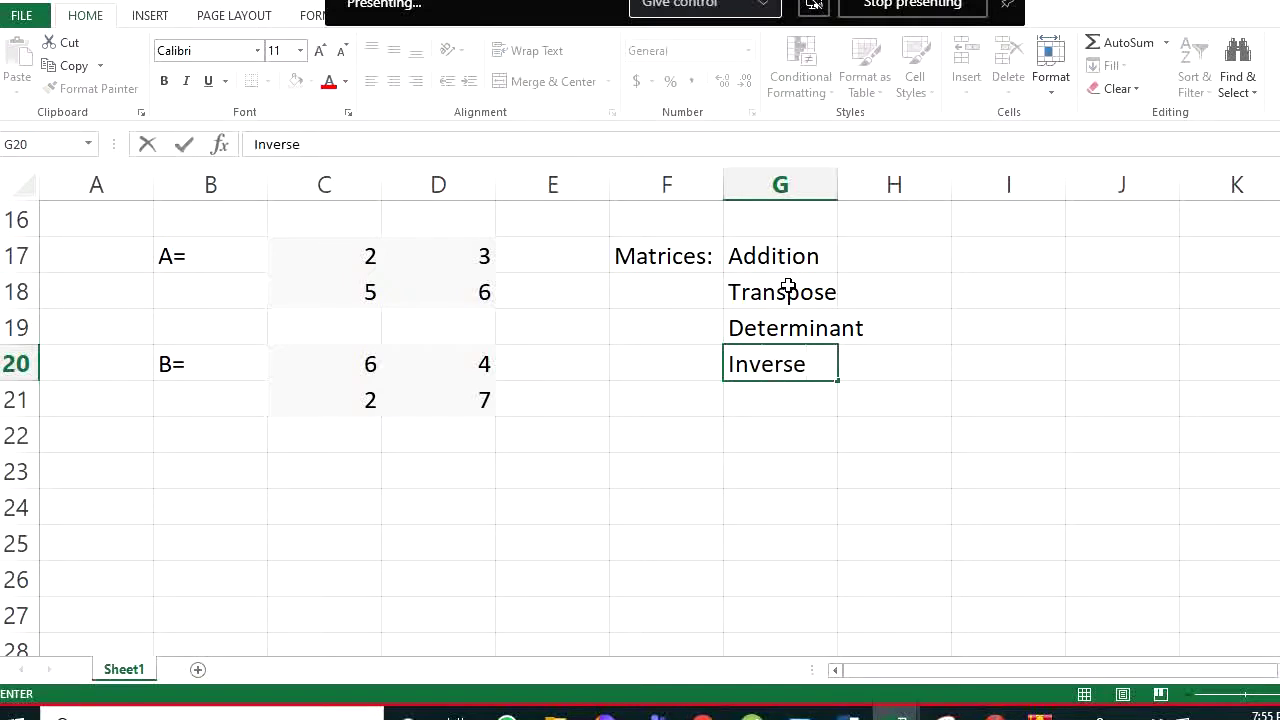
key(Return)
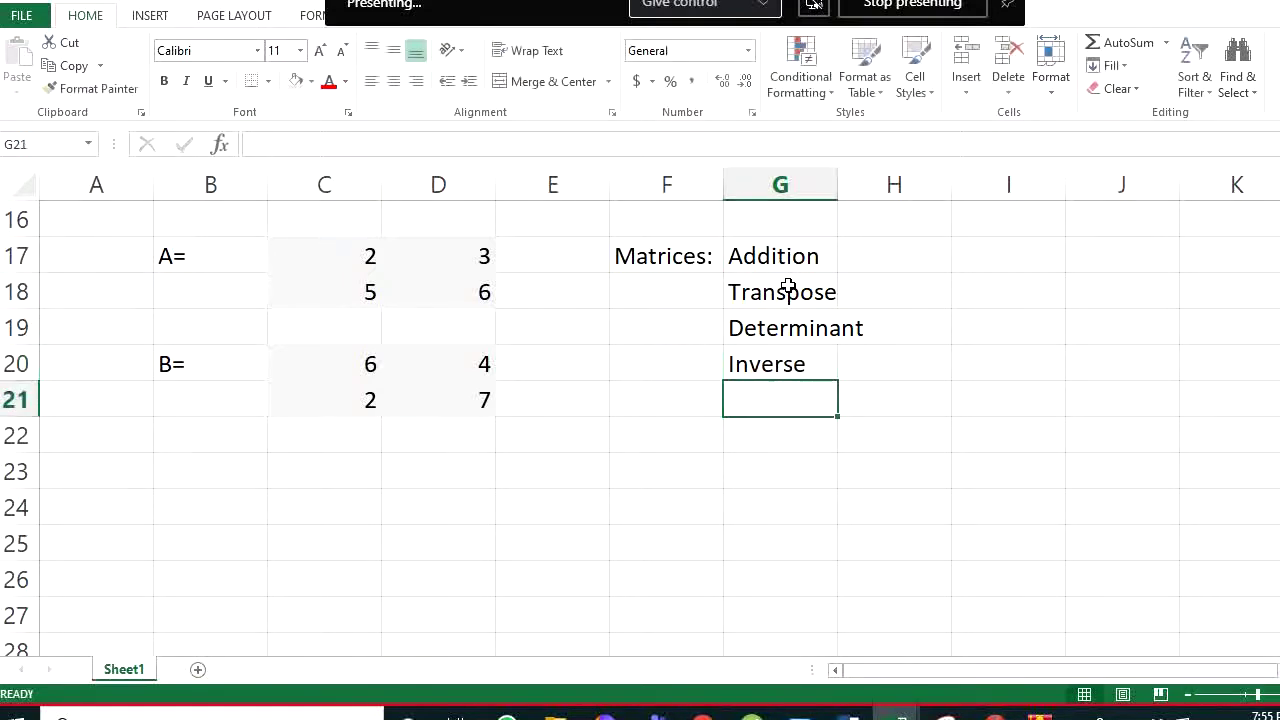
text(Multi)
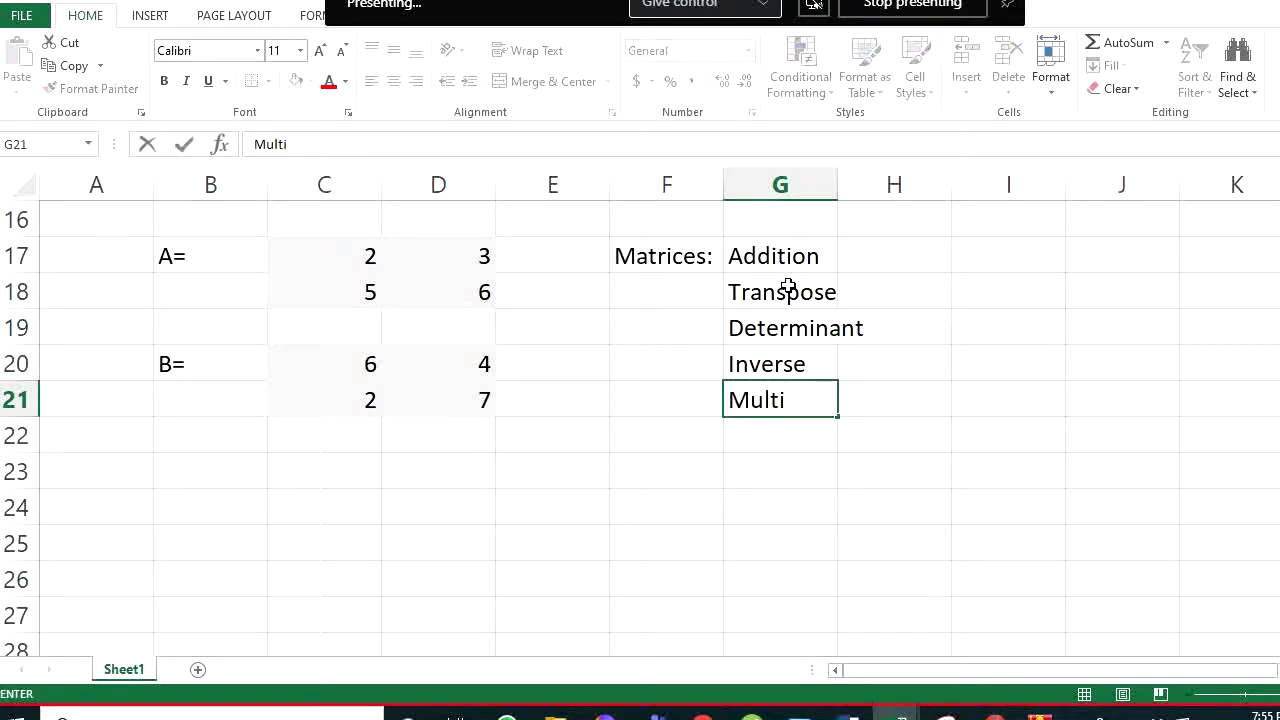
text(plication)
key(Return)
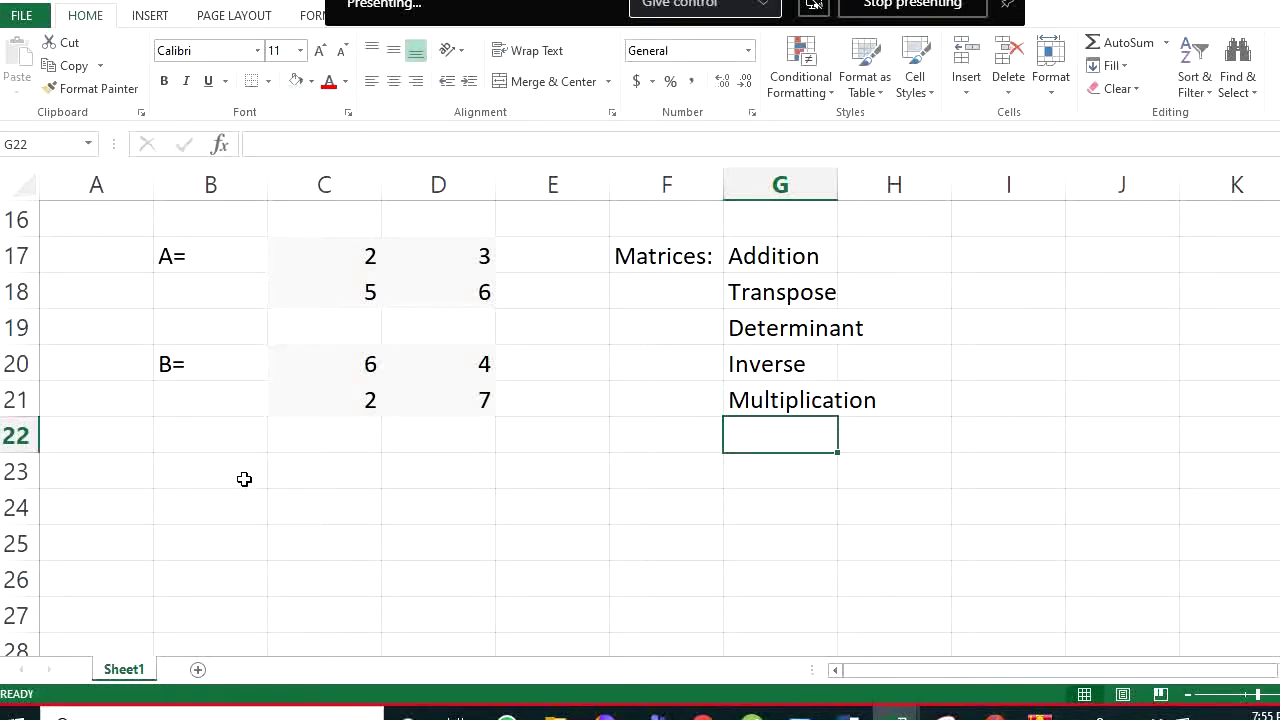
Extend the label in cell G21 to read Multiplication/Product
click(766, 402)
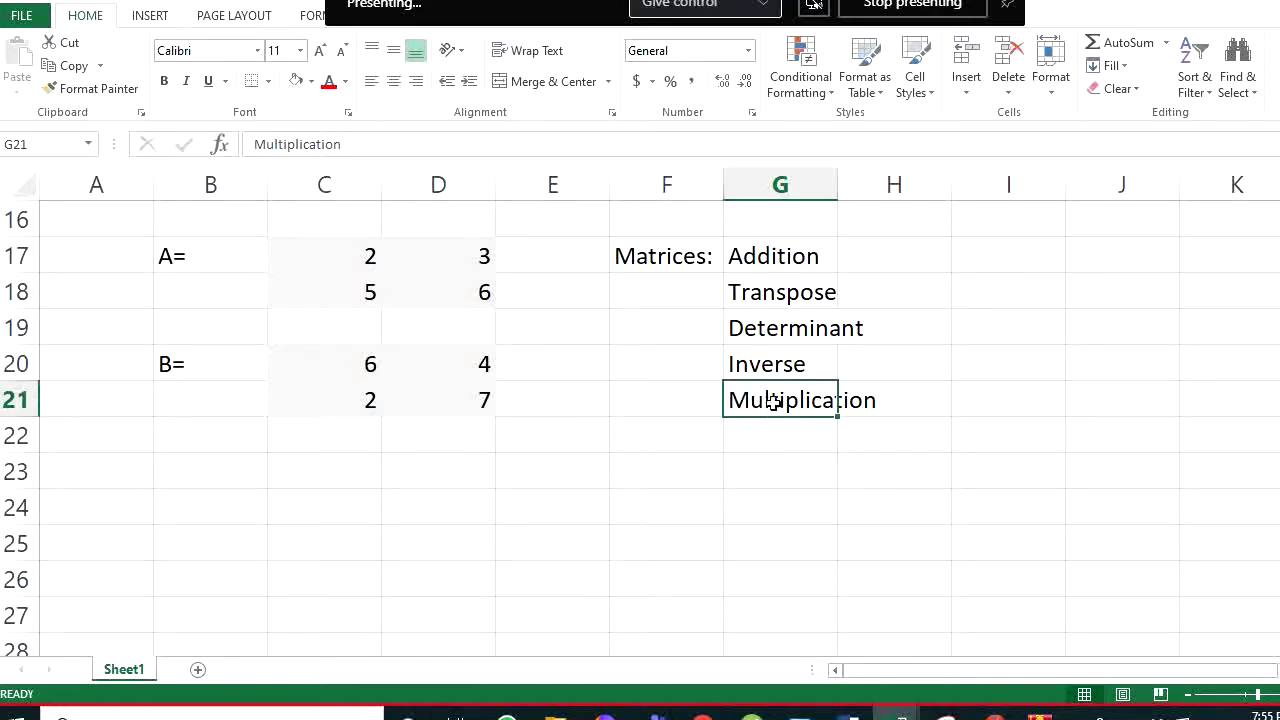
click(373, 148)
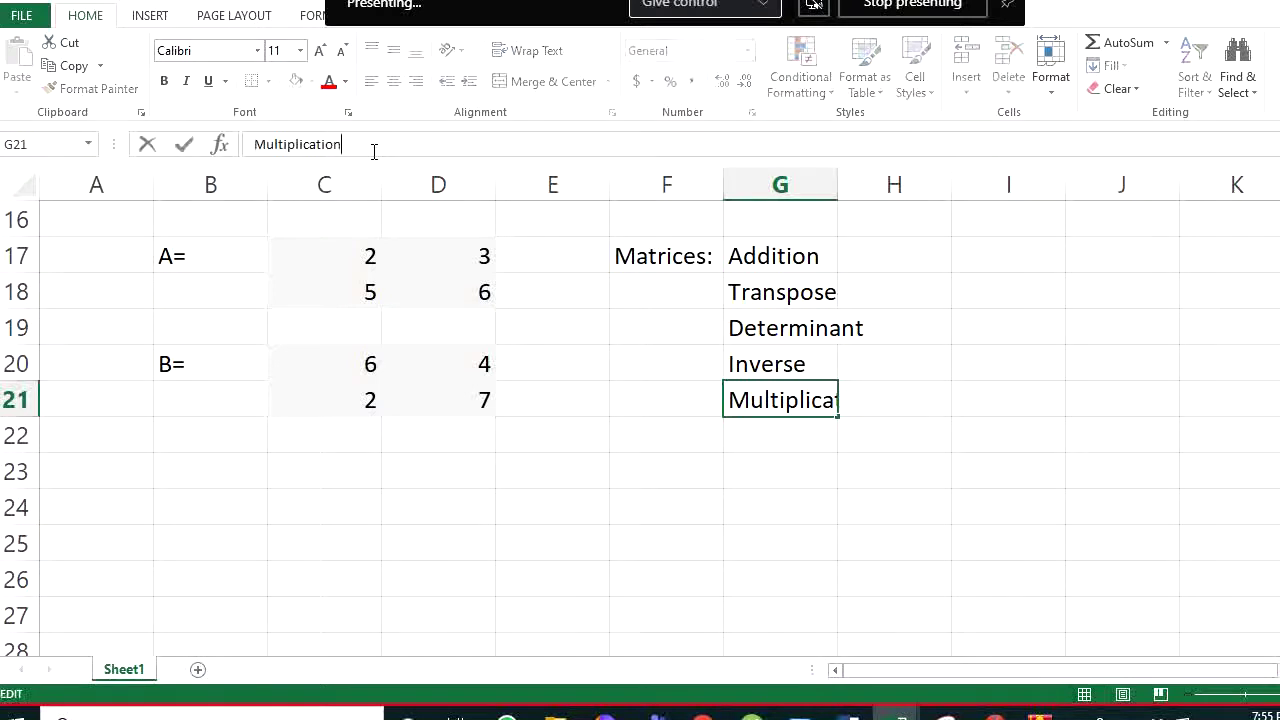
text(/Prod)
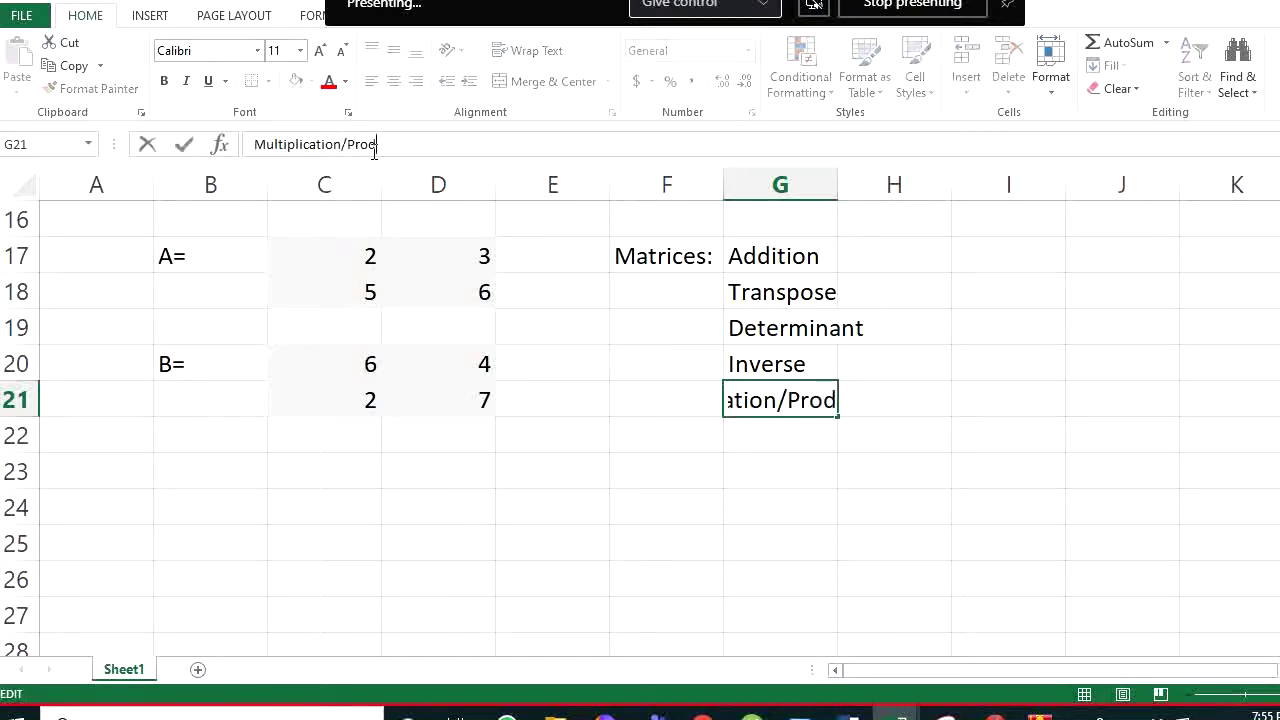
text(uct)
key(Return)
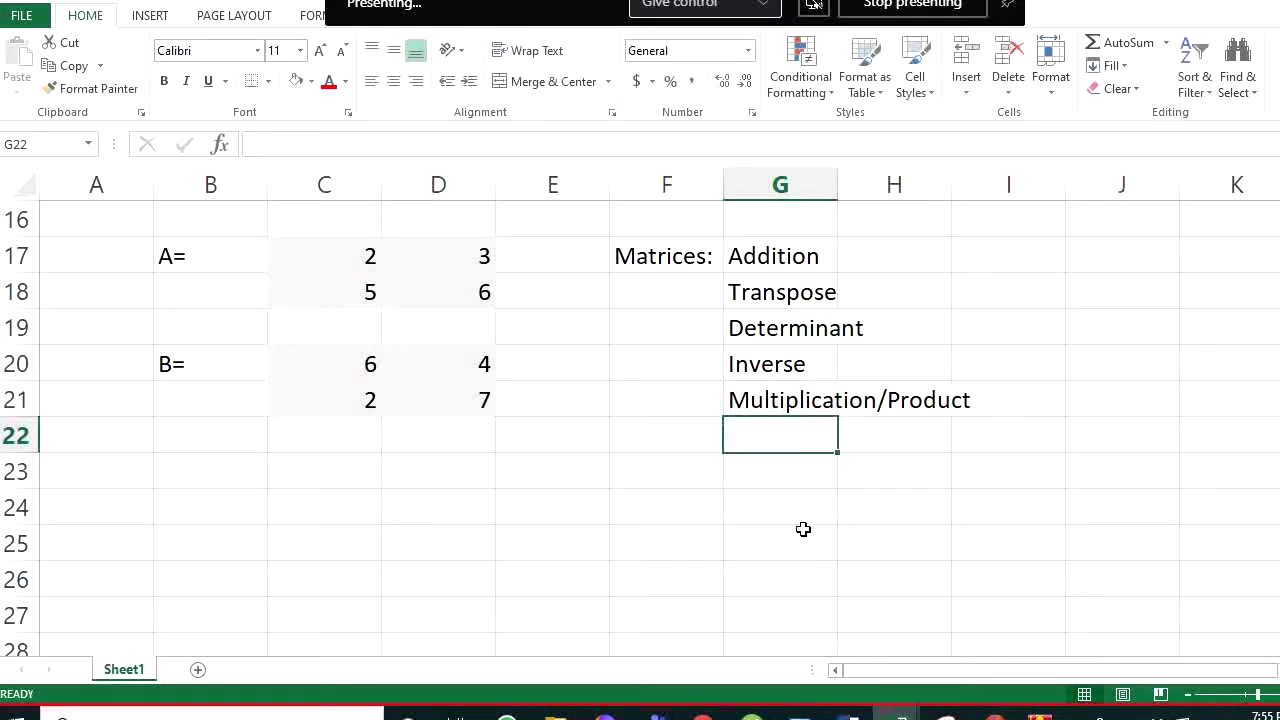
click(780, 366)
click(778, 330)
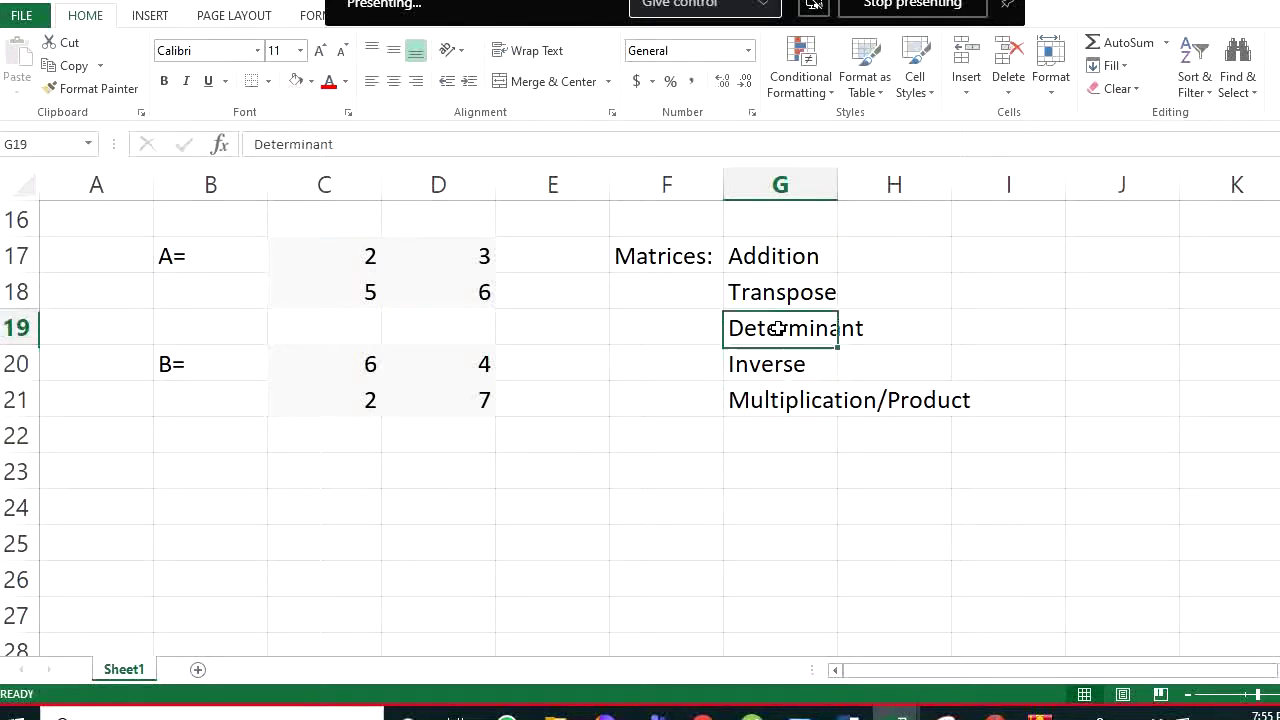
click(352, 466)
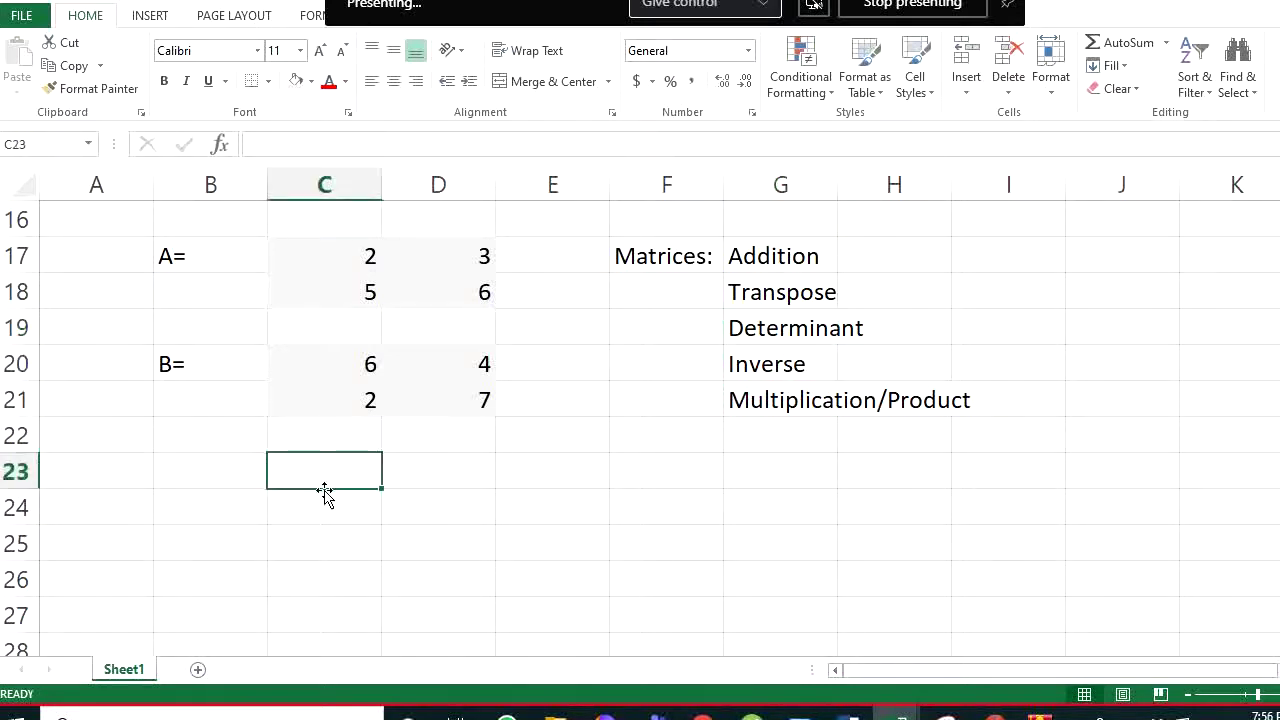
Add the label Transpose (A) in cell B23
click(233, 478)
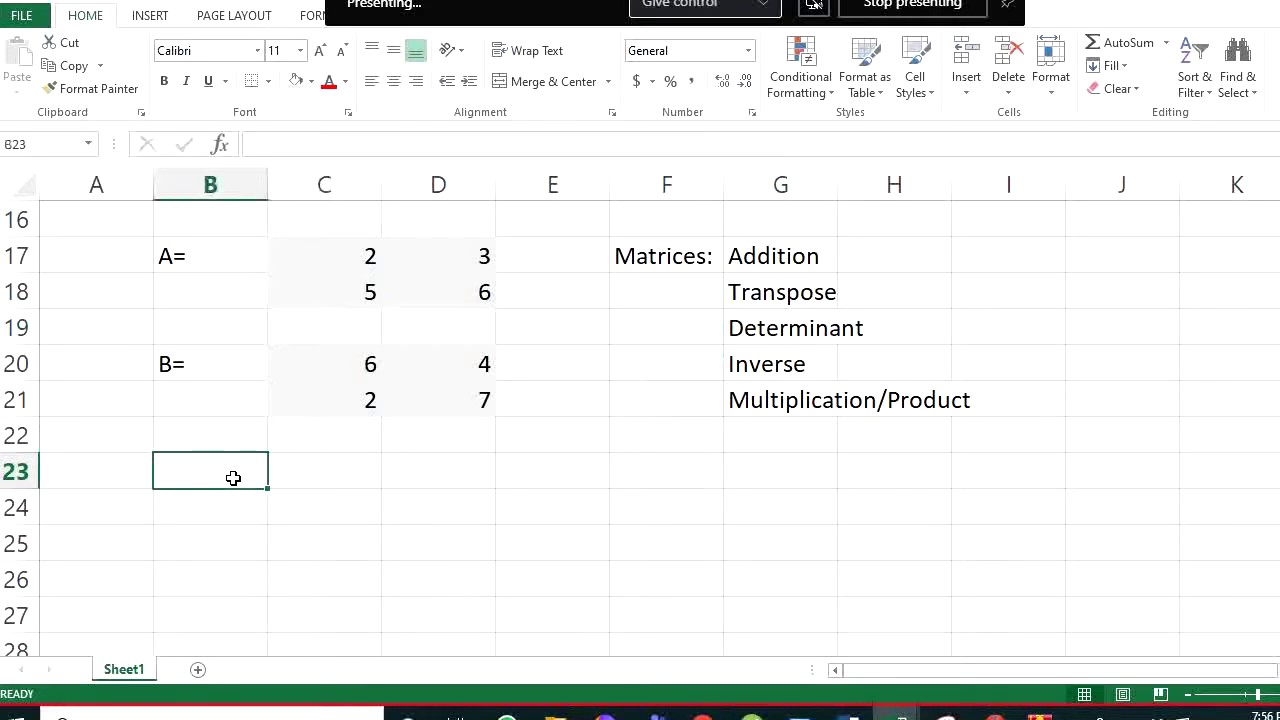
text(A)
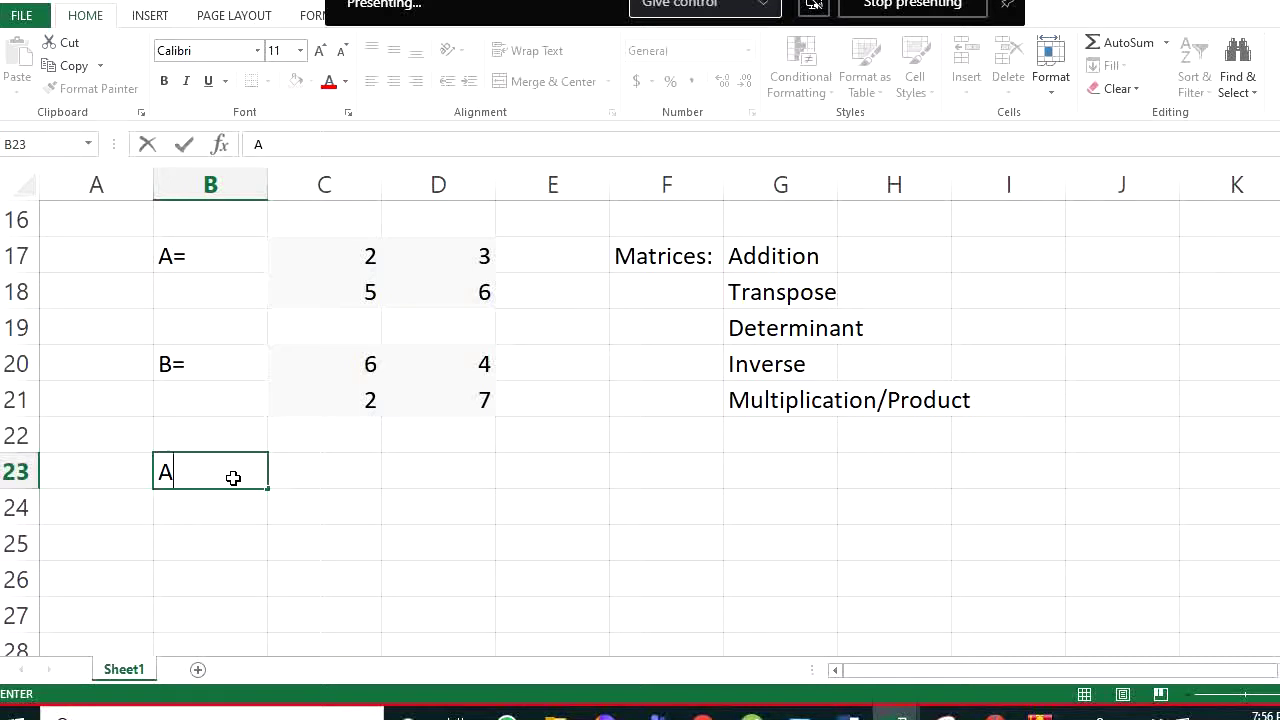
key(BackSpace)
text(Transpose of)
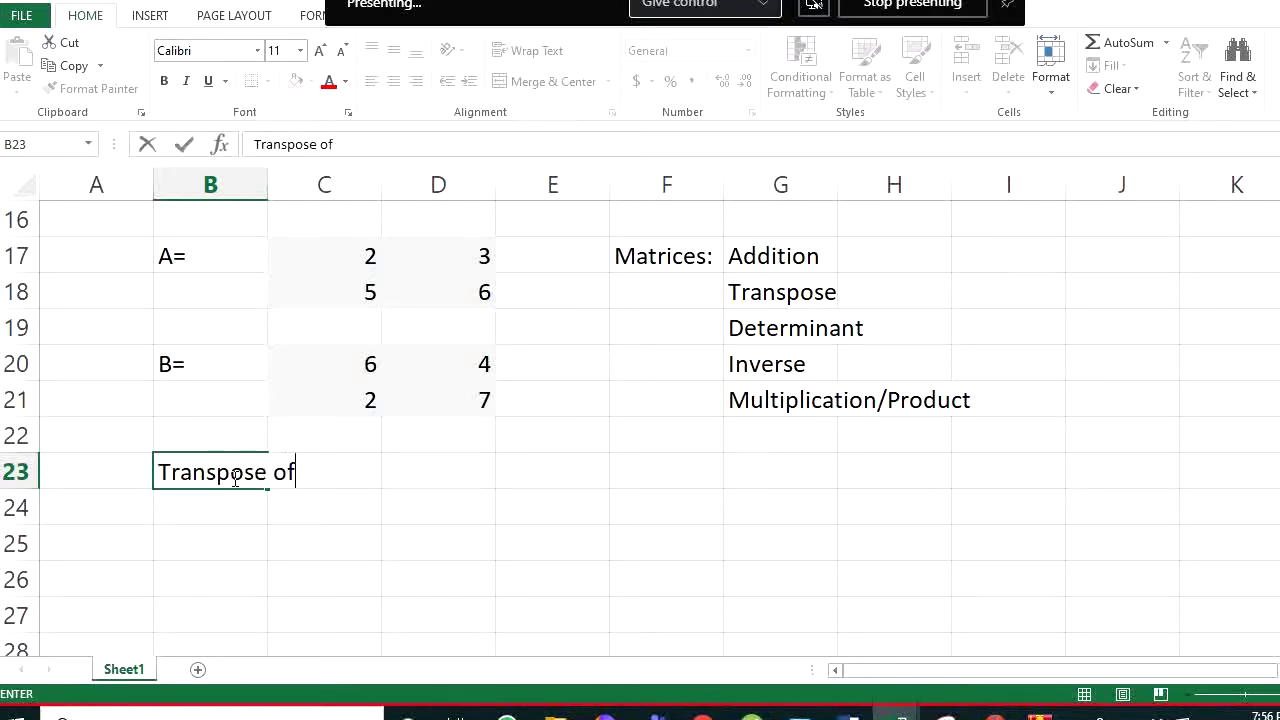
key(BackSpace)
key(BackSpace)
text((A))
key(ctrl+Return)
key(Return)
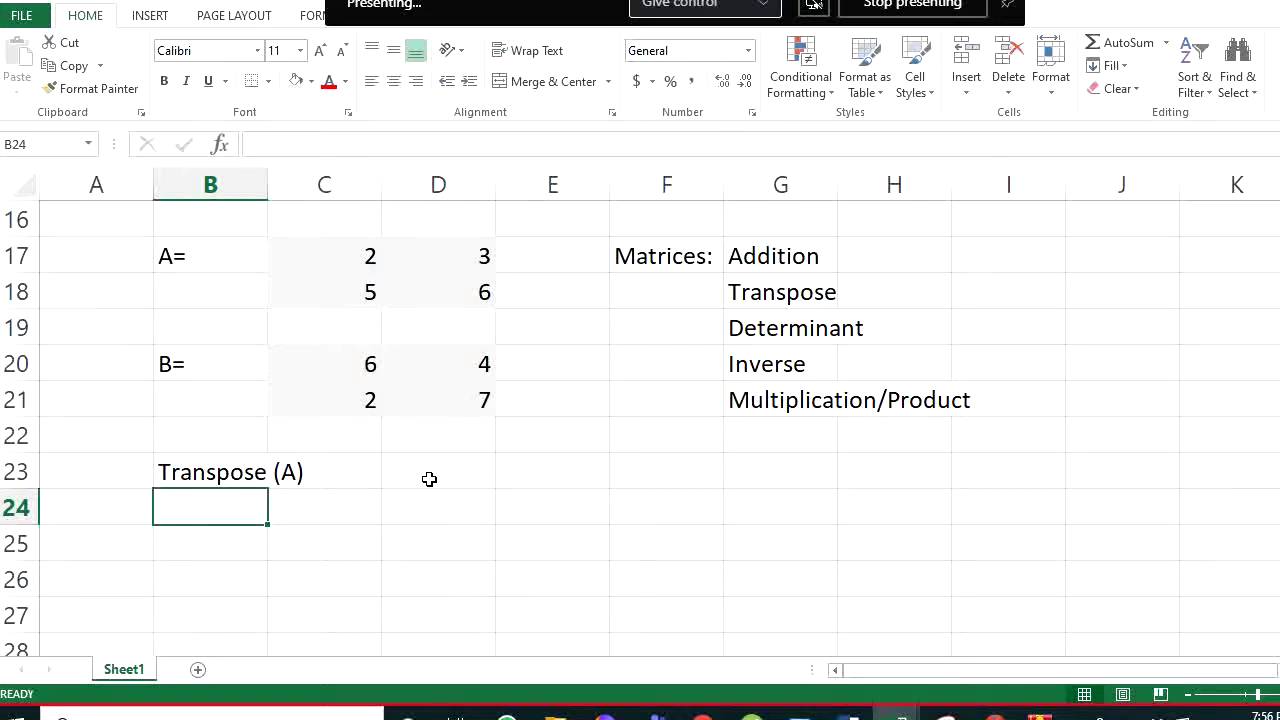
Note matrix A's dimensions as 2 x 2 in cell B18, under its A= label
drag(429, 479, 514, 497)
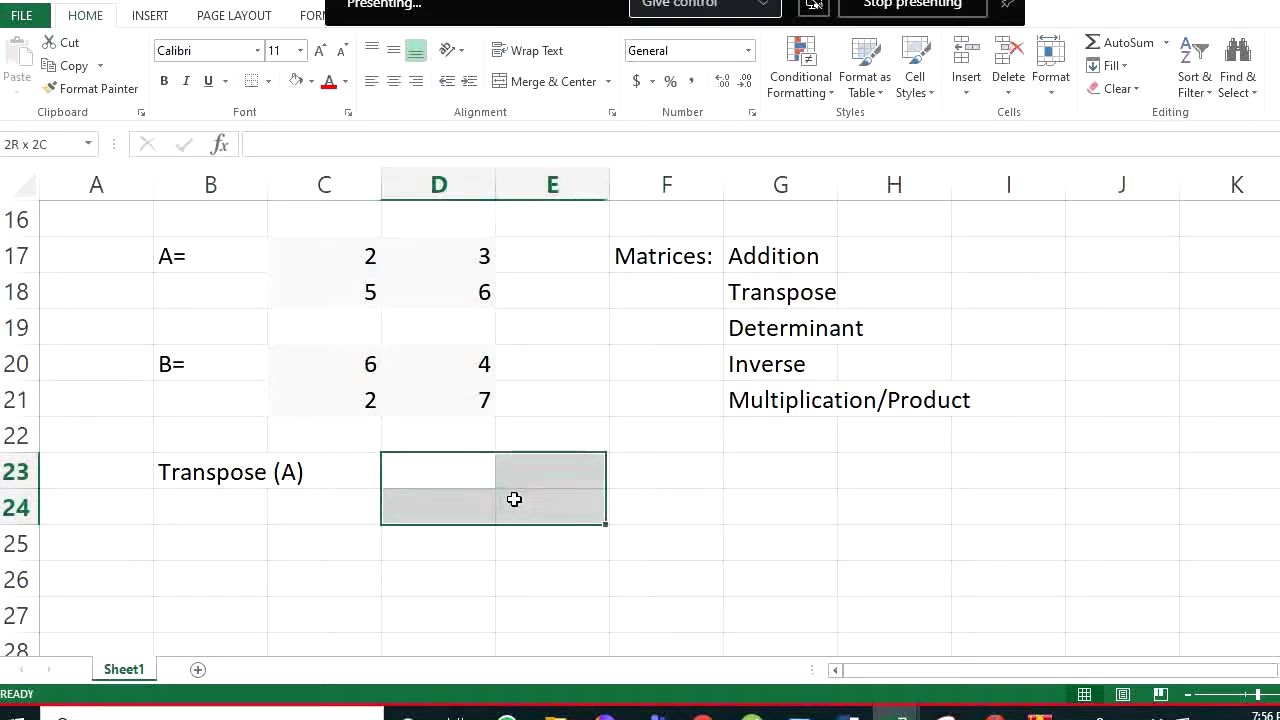
click(356, 265)
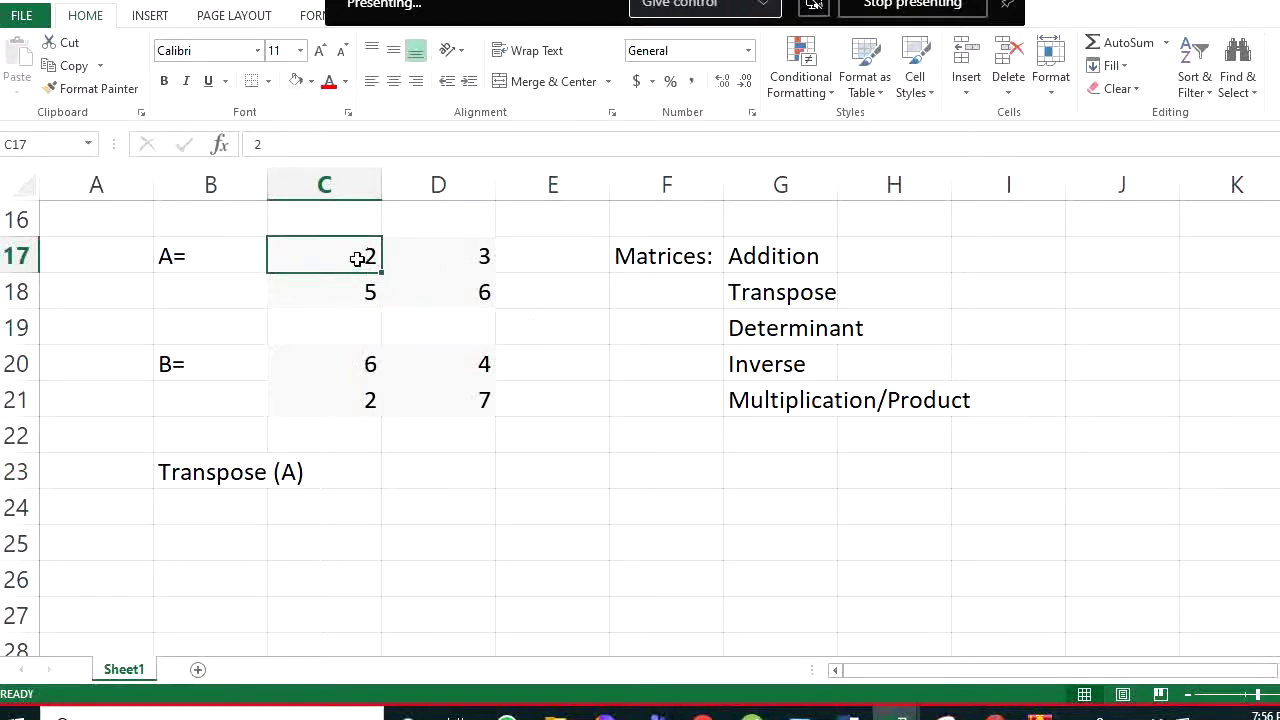
drag(357, 259, 440, 291)
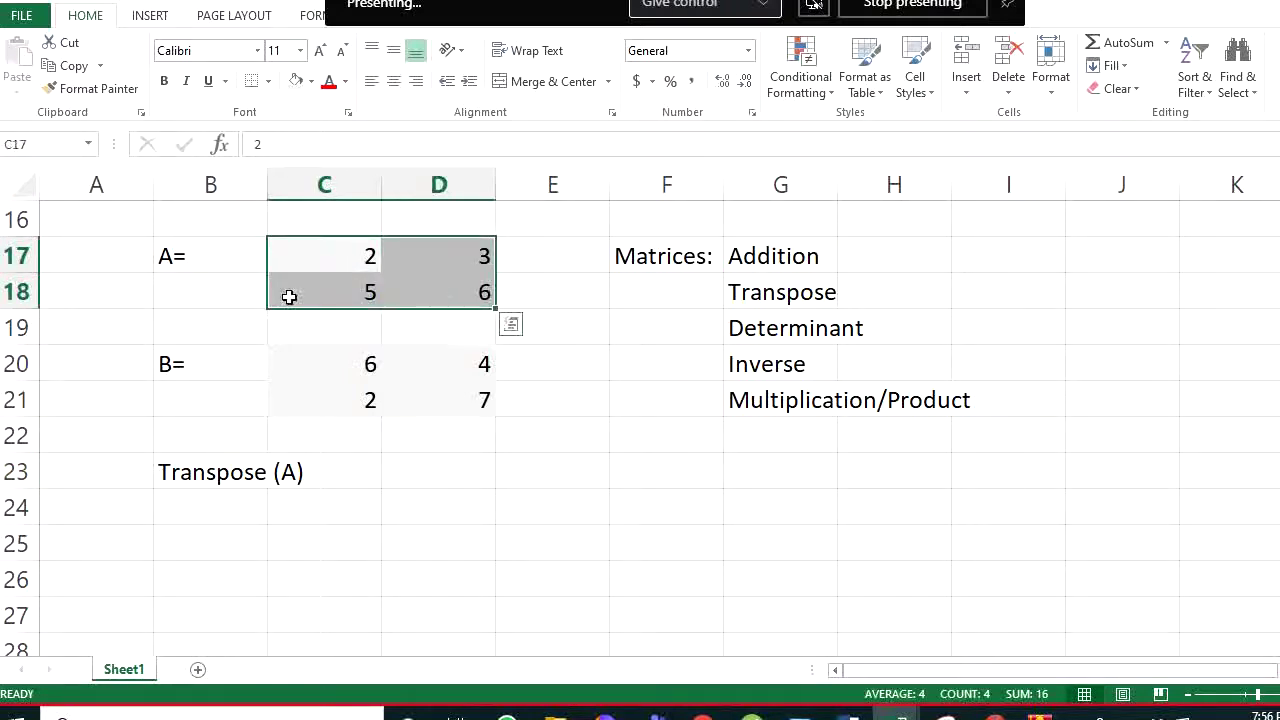
click(172, 293)
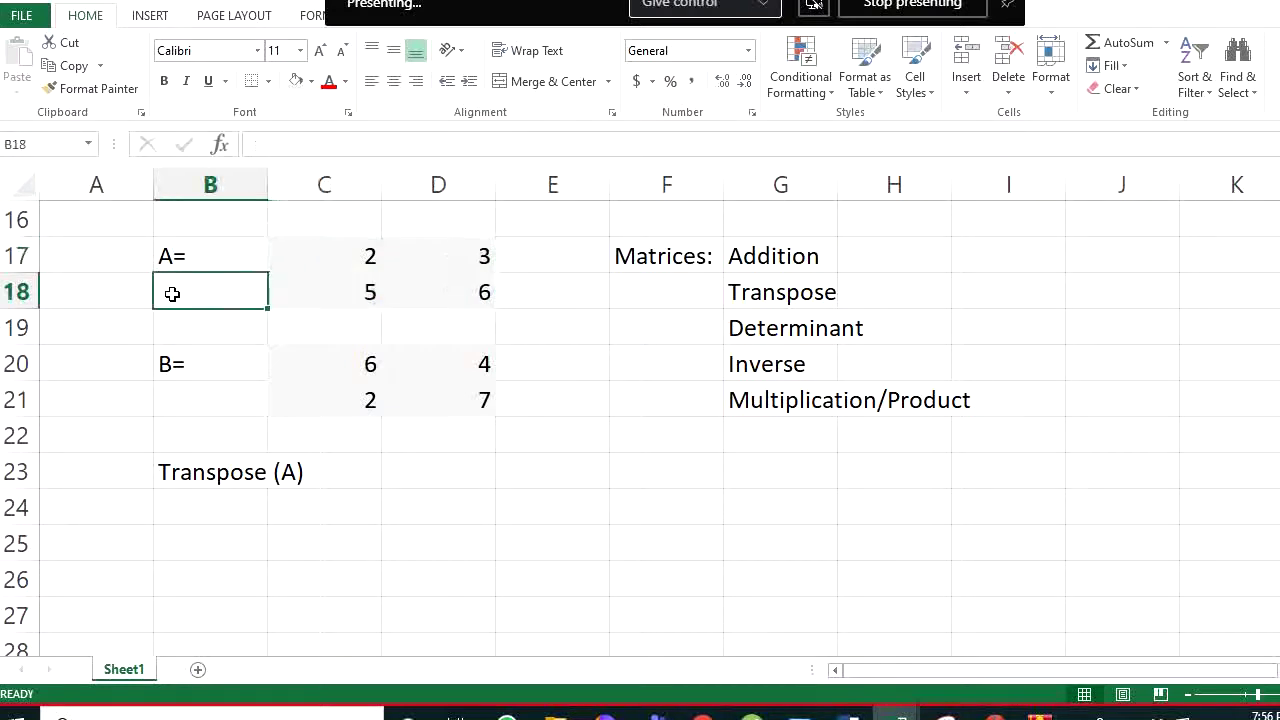
text(x 2)
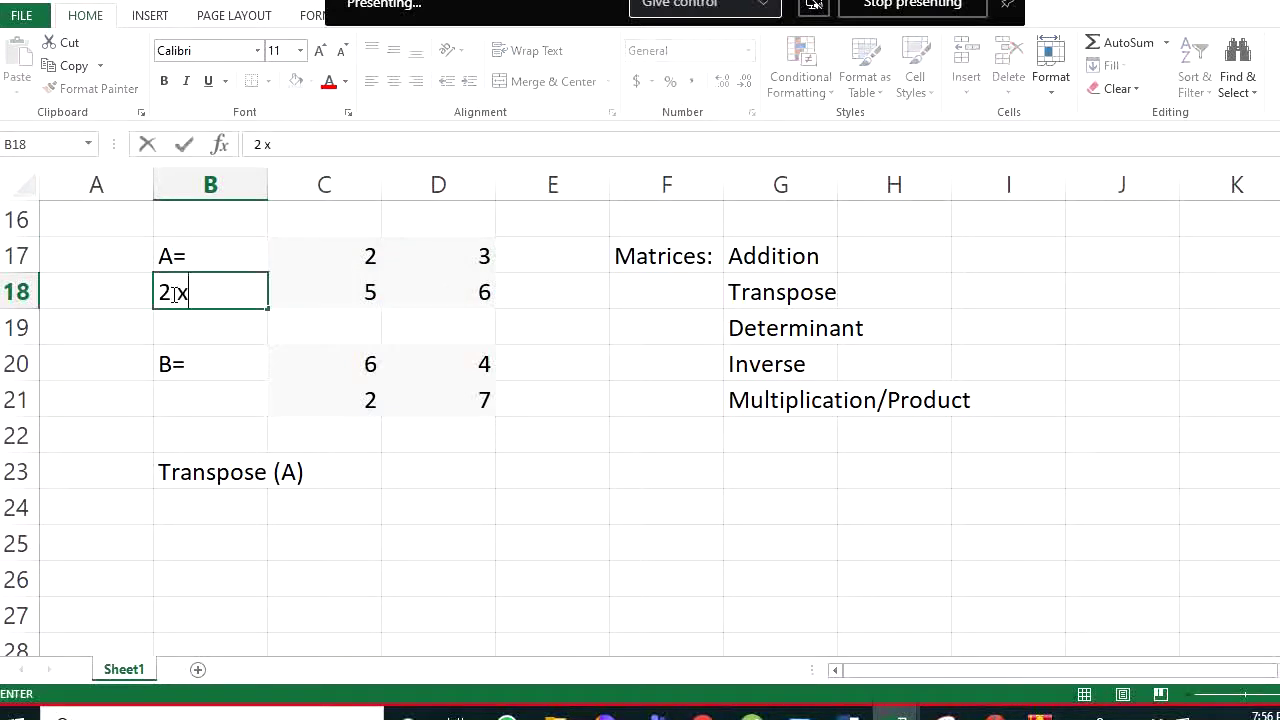
key(ctrl+Return)
key(Return)
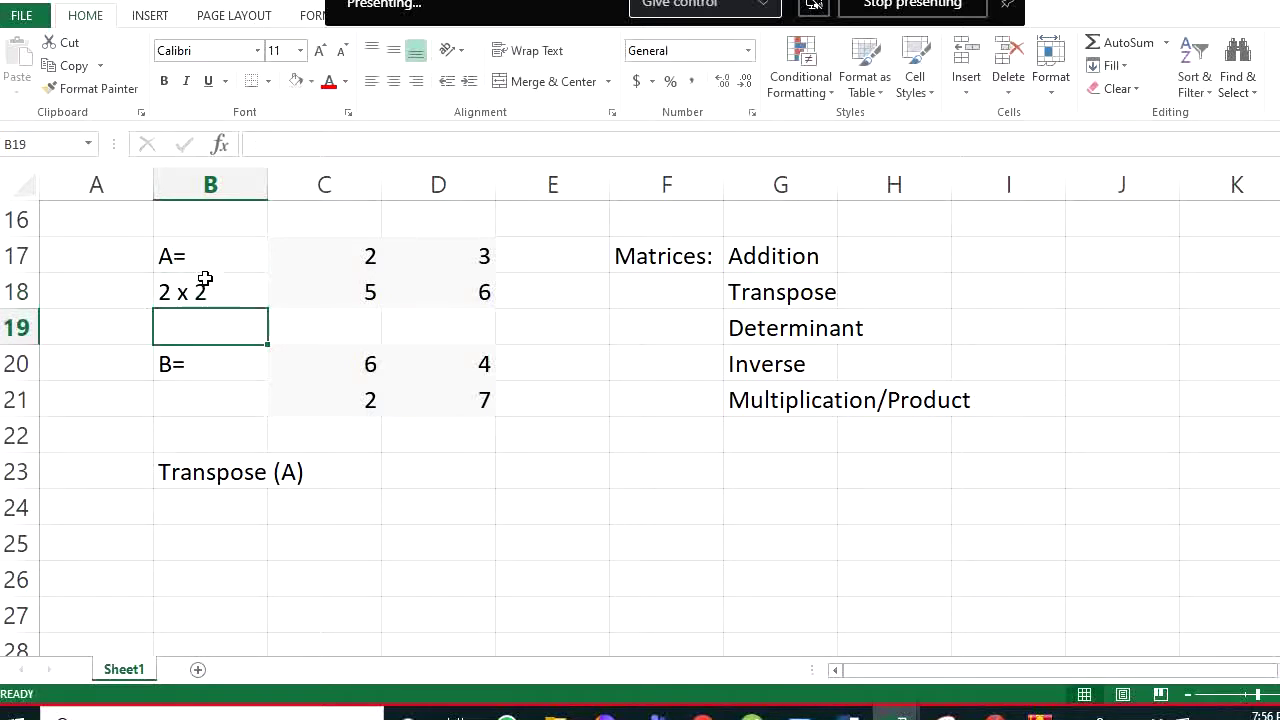
Copy the 2 x 2 dimension note from B18 to cell B21, under the B= label
click(198, 400)
click(217, 295)
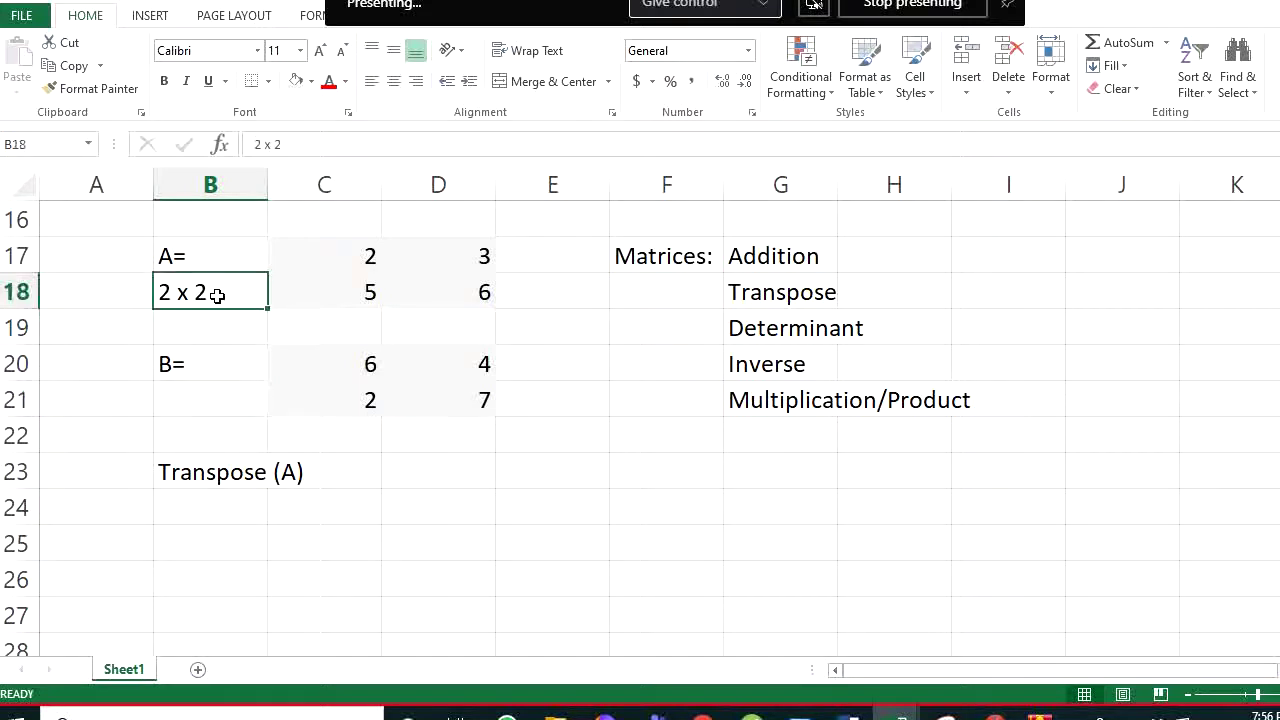
key(ctrl+c)
click(188, 398)
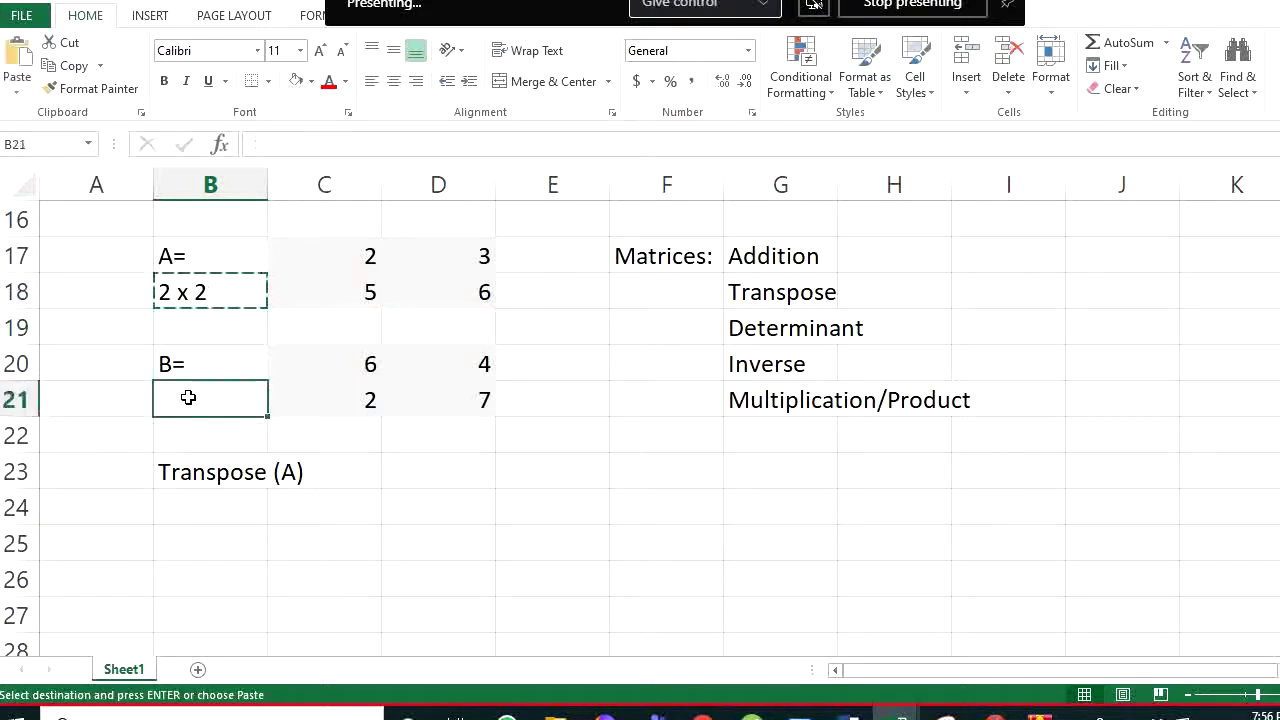
key(ctrl+v)
key(Escape)
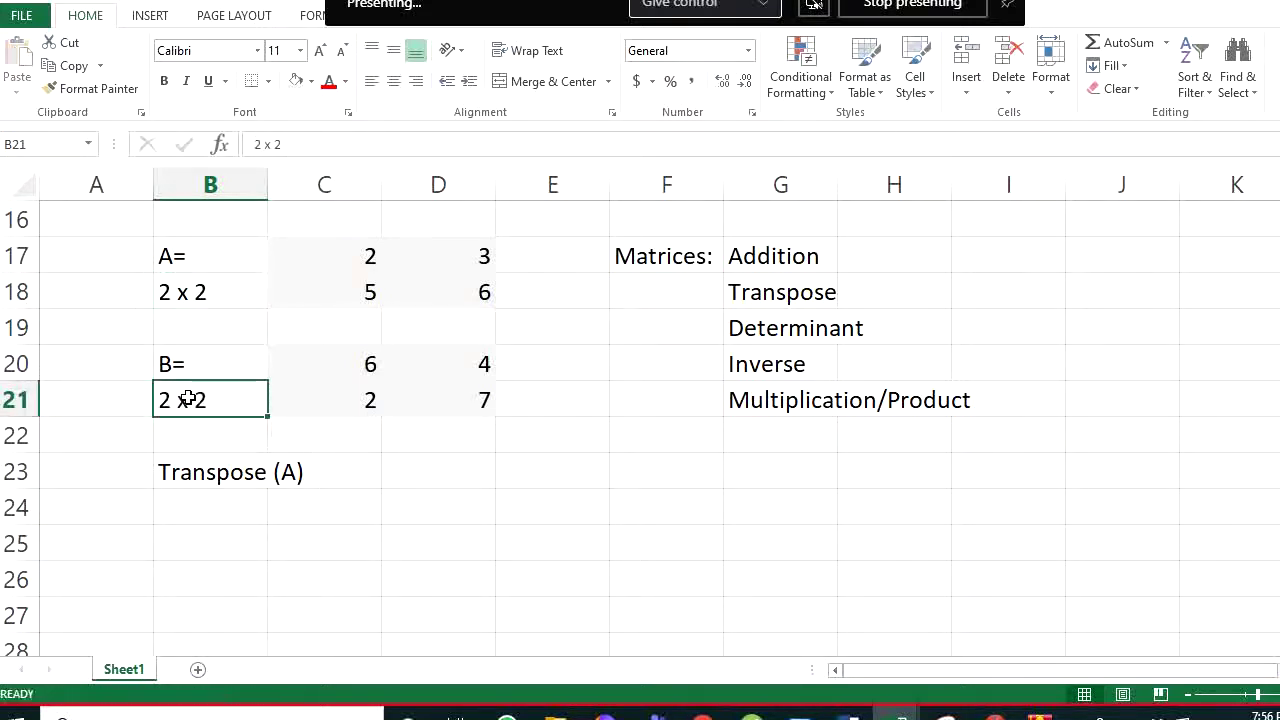
key(Return)
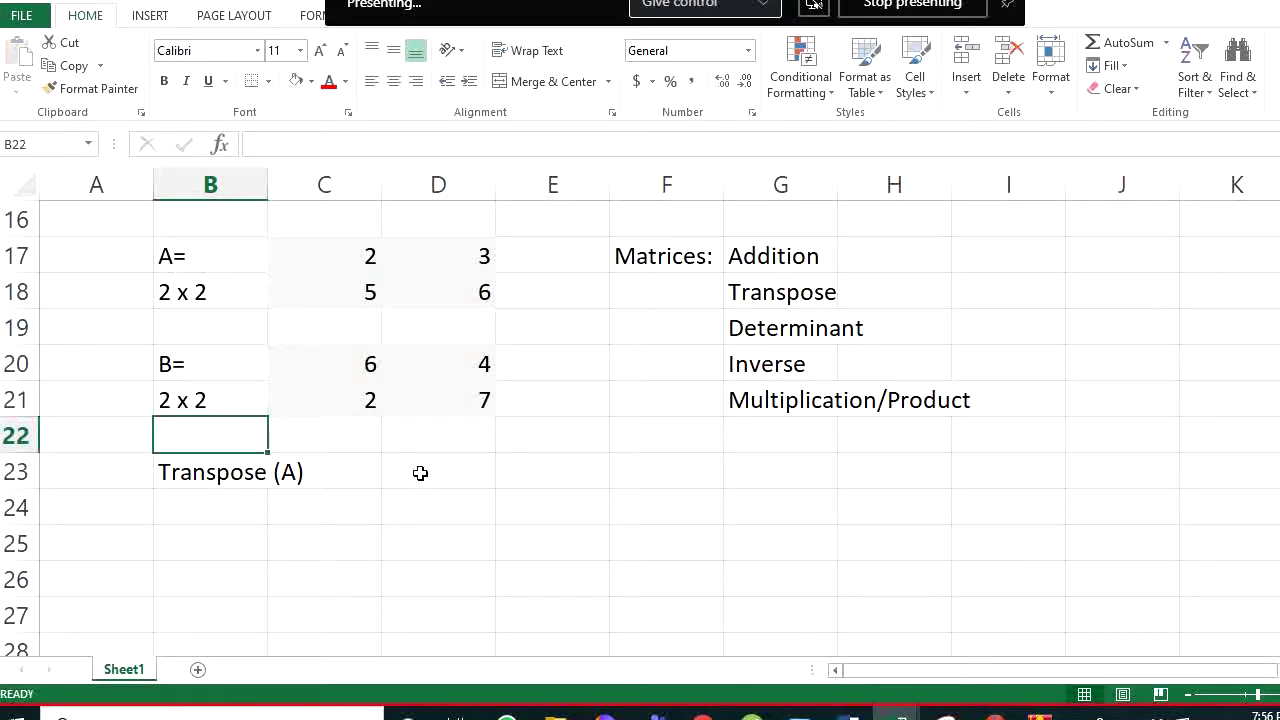
Move the Transpose (A) label from cell B23 to A23
click(221, 476)
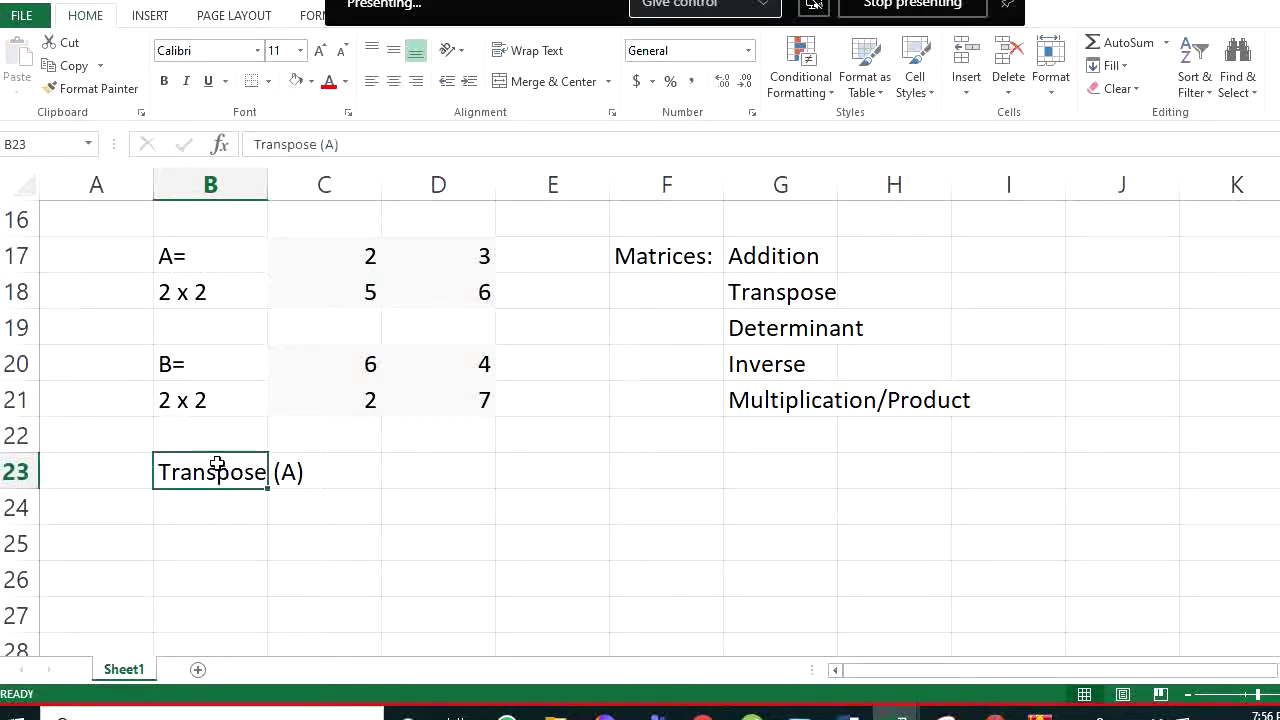
drag(214, 450, 138, 466)
Calculate the transpose of matrix A in C23:D24 with the array formula =TRANSPOSE(C17:D18)
drag(322, 479, 423, 500)
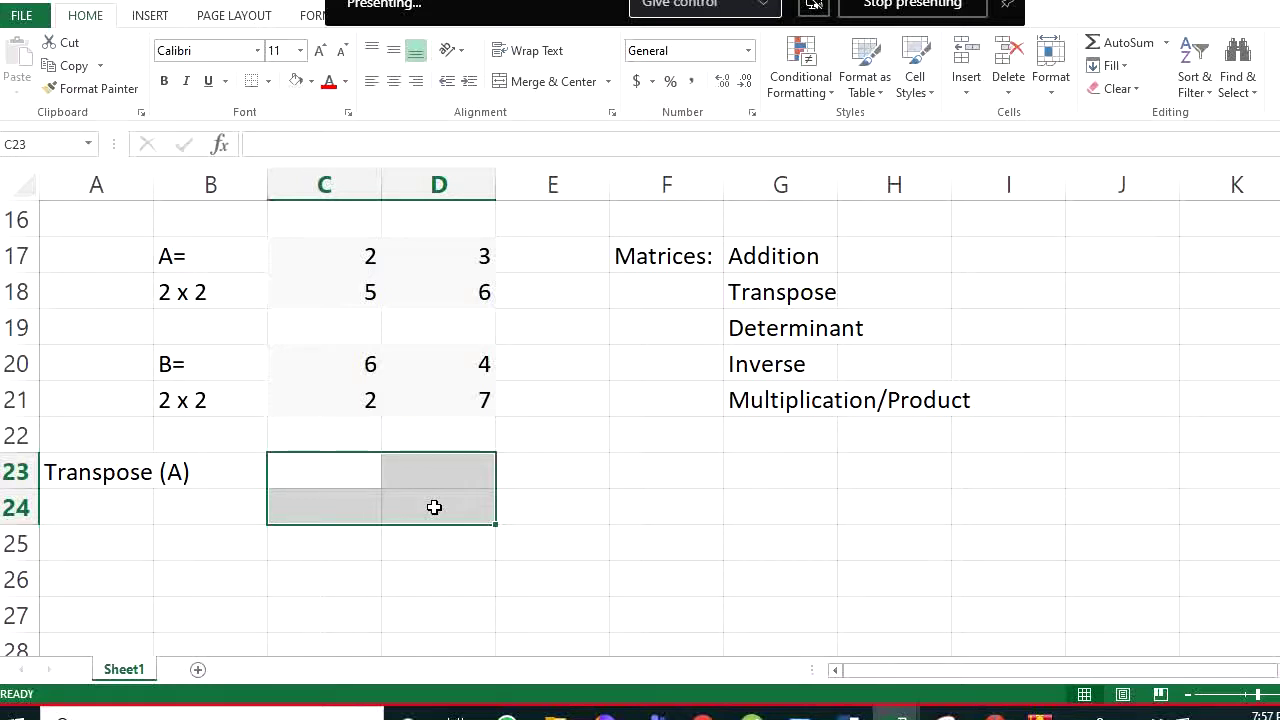
text(=tra)
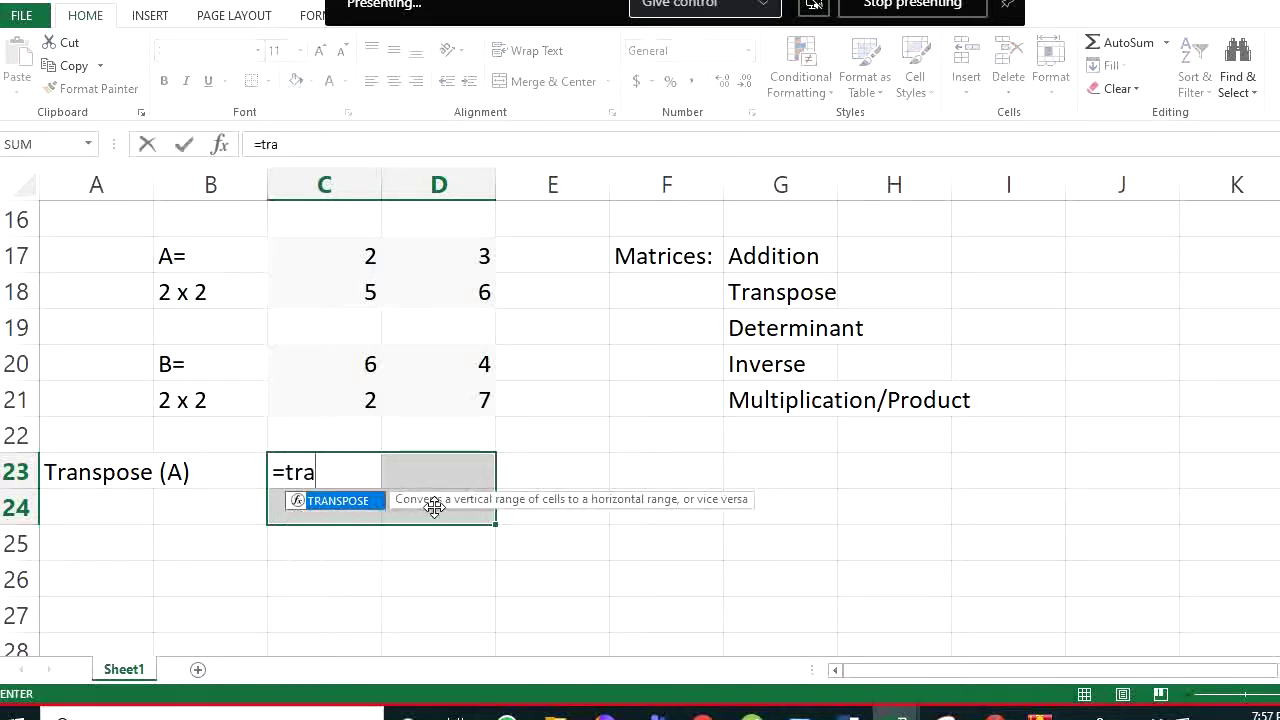
text(nspose)
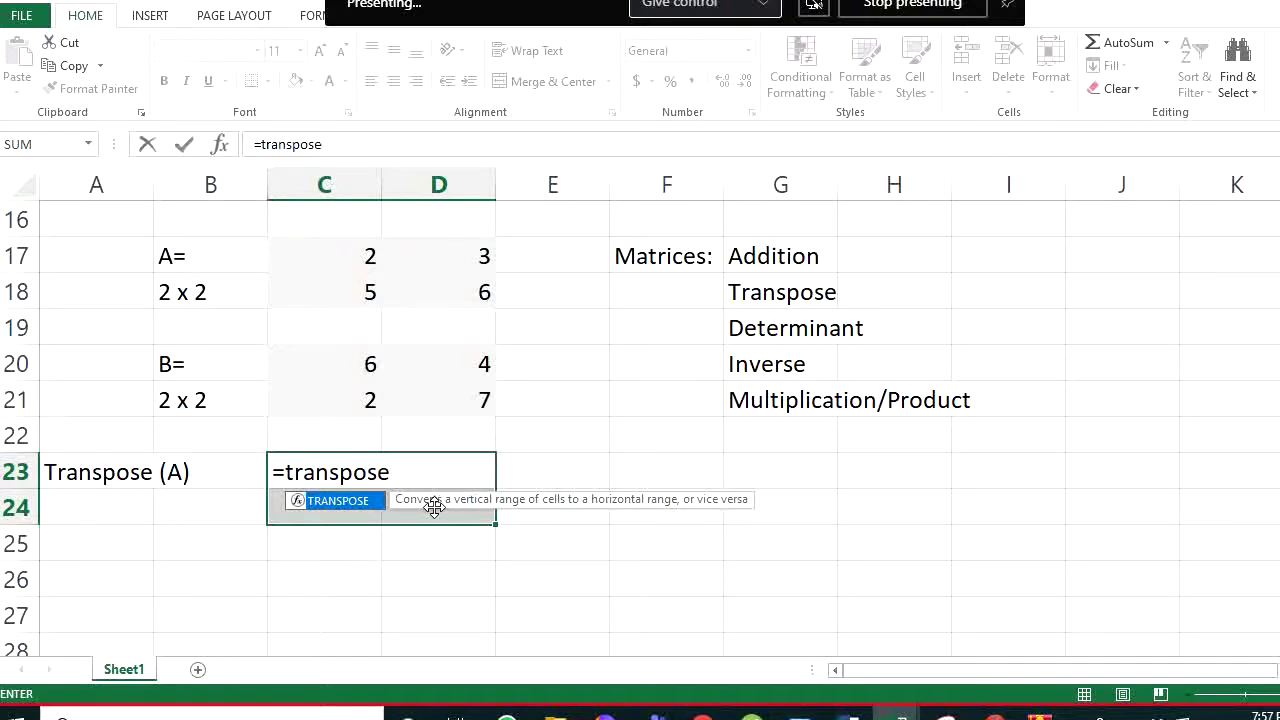
text(()
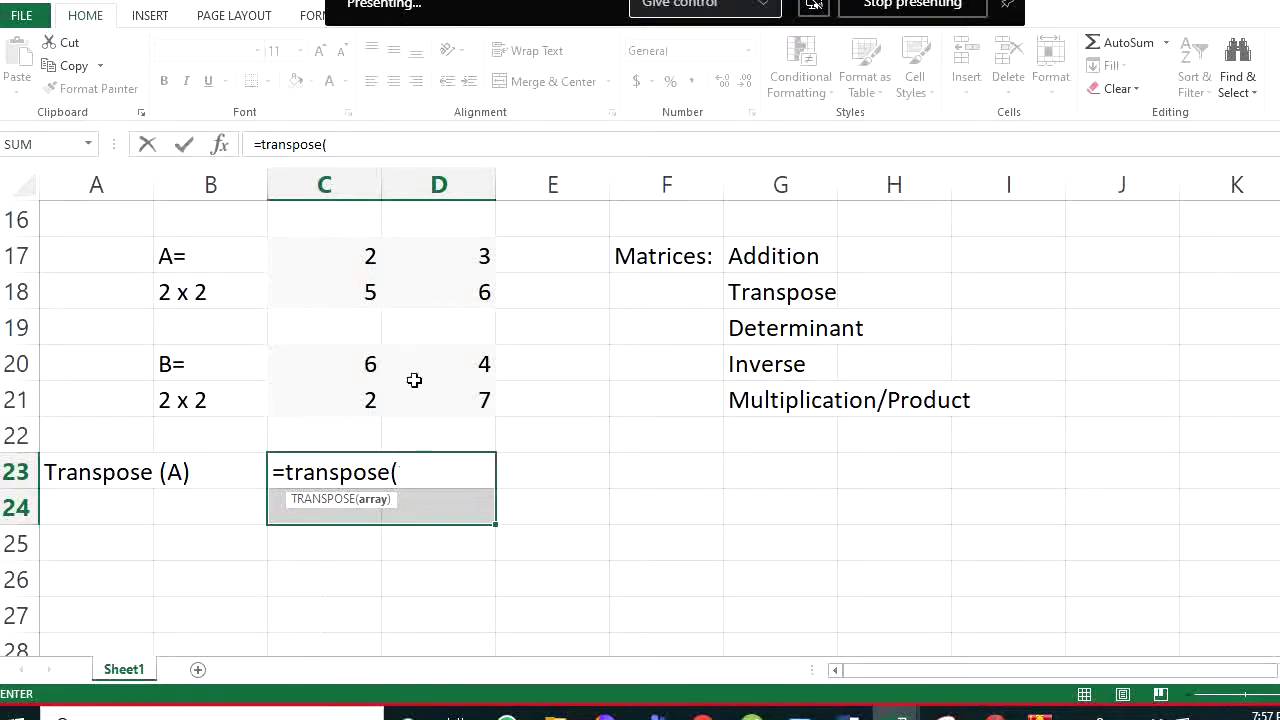
drag(334, 257, 428, 295)
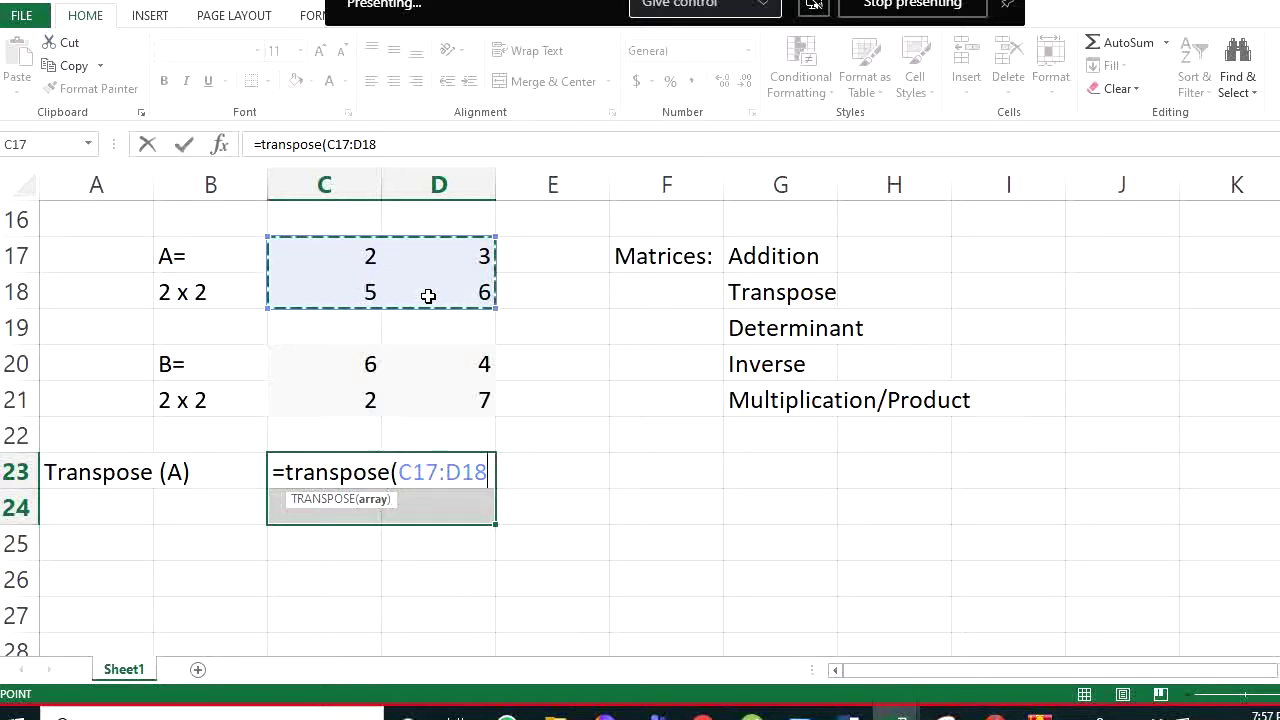
text())
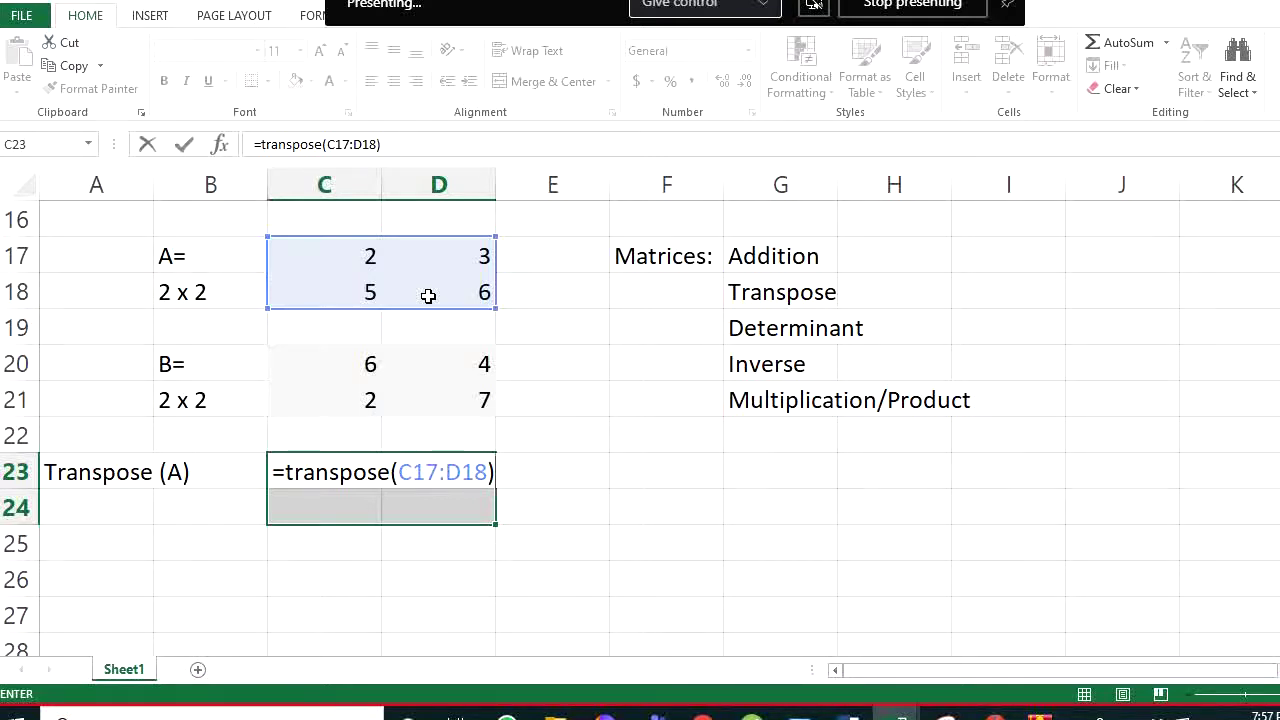
key(ctrl+shift+Return)
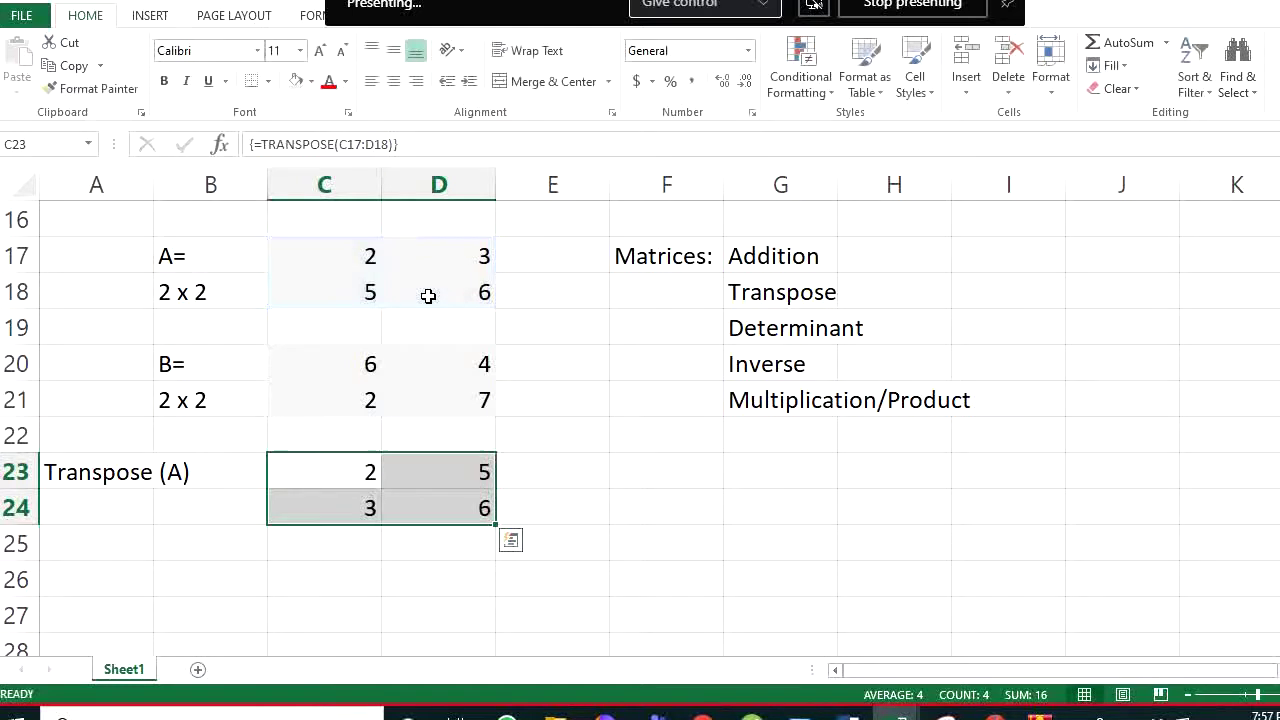
Enter the ordinary formula =5+6 in cell G23
click(682, 491)
click(782, 460)
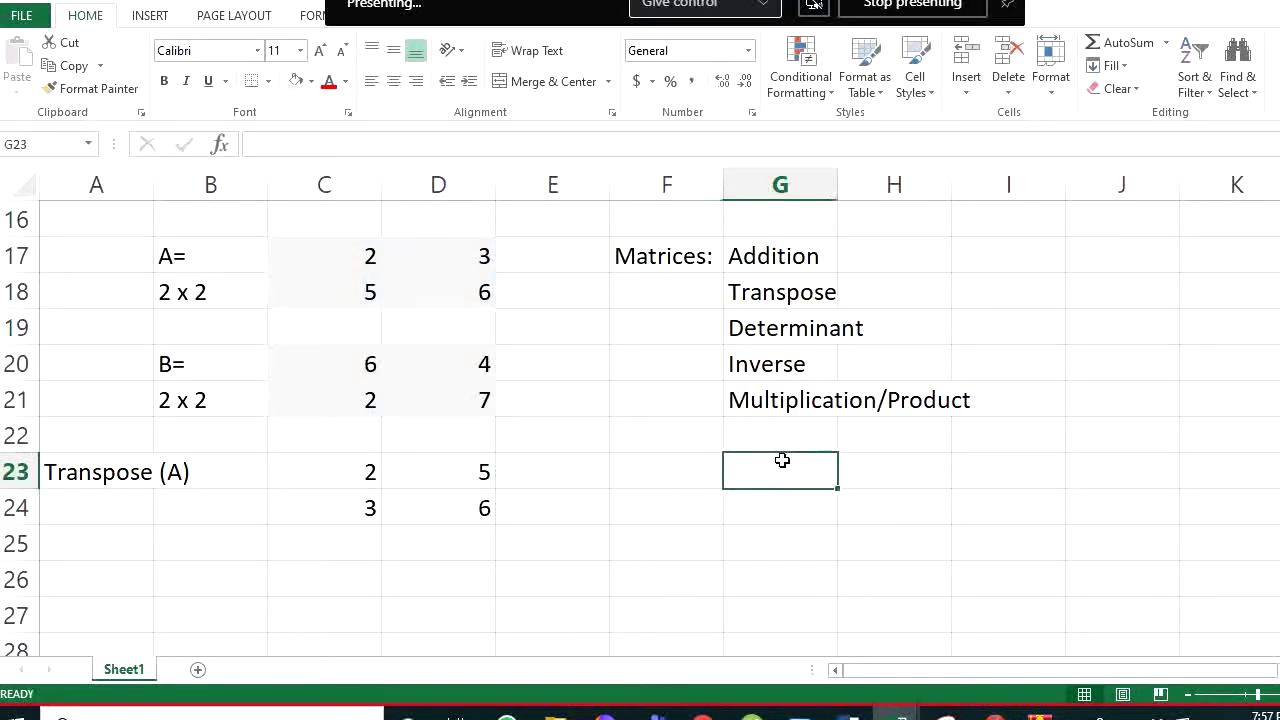
text(=)
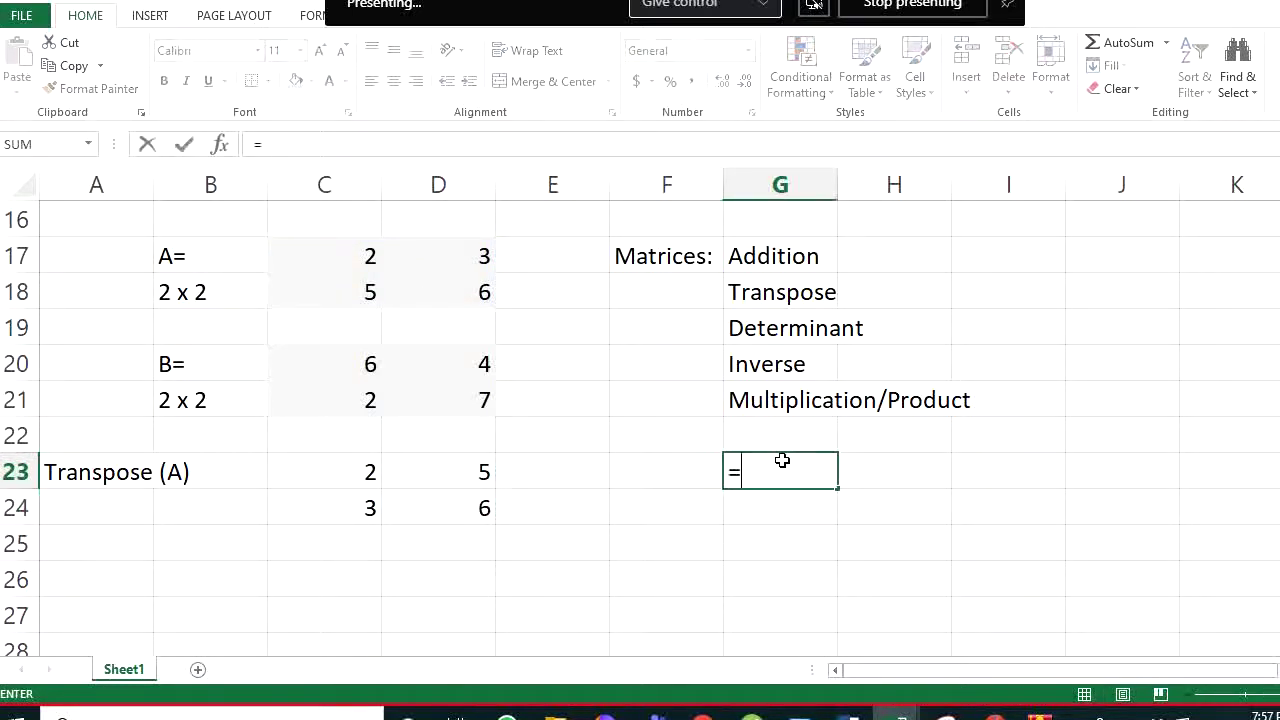
text(5+6)
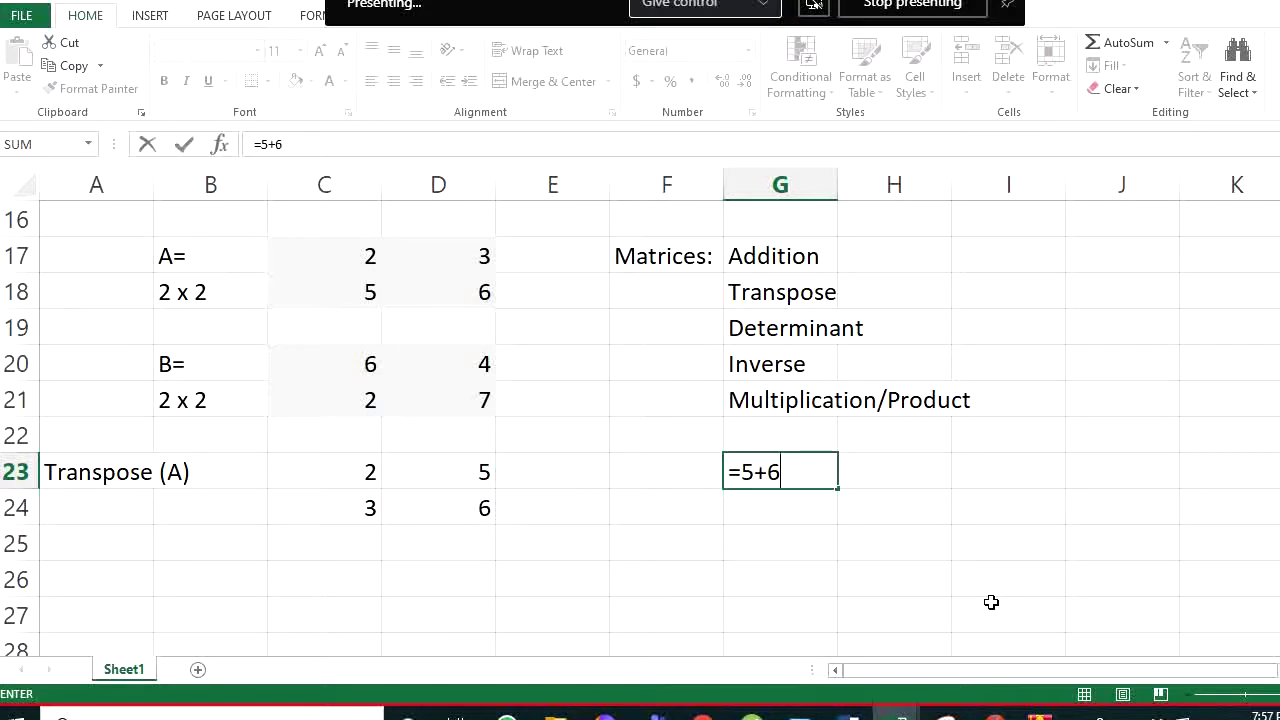
key(Return)
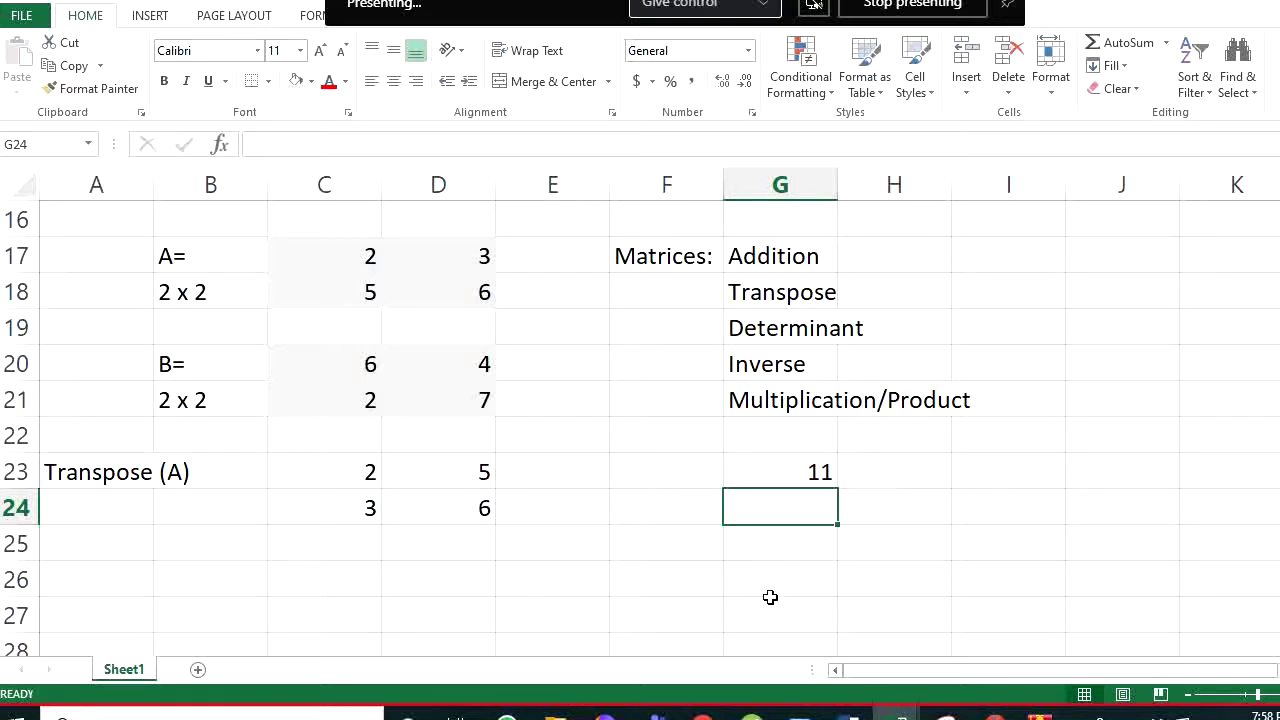
Switch to the Microsoft Teams meeting window to check on the class, and return to the Excel workbook
key(alt+Tab)
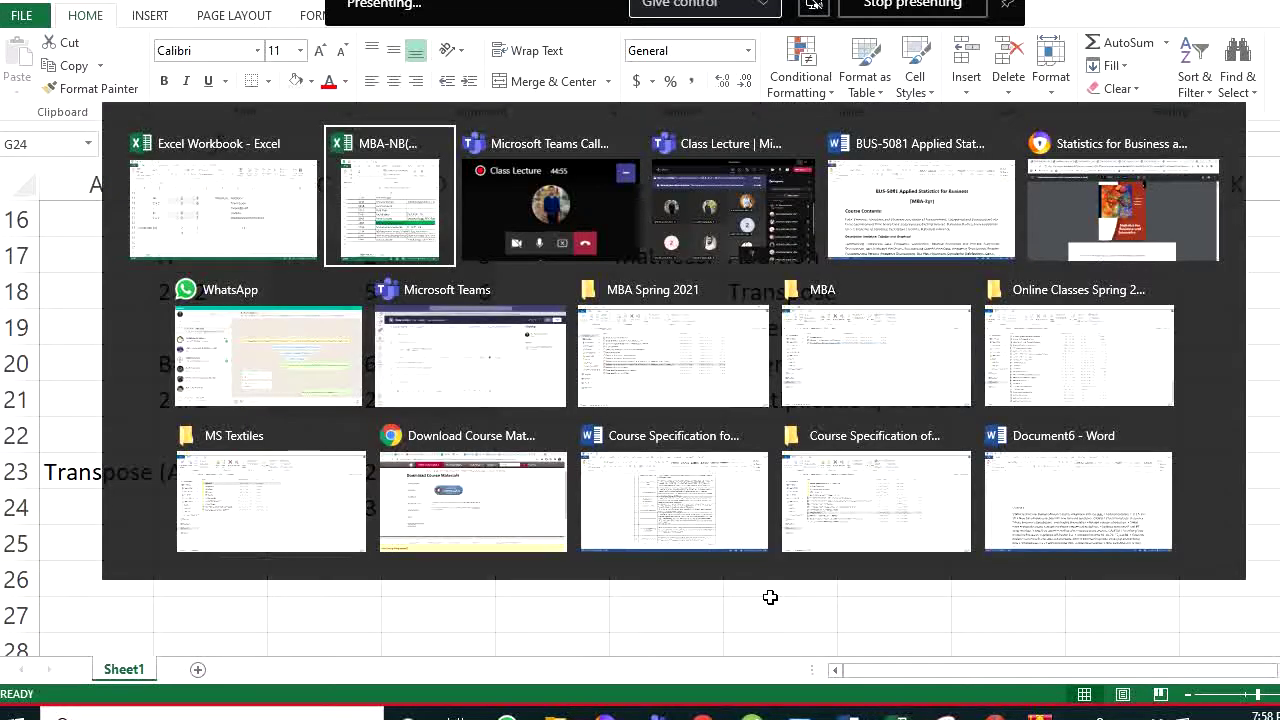
key(alt+Tab)
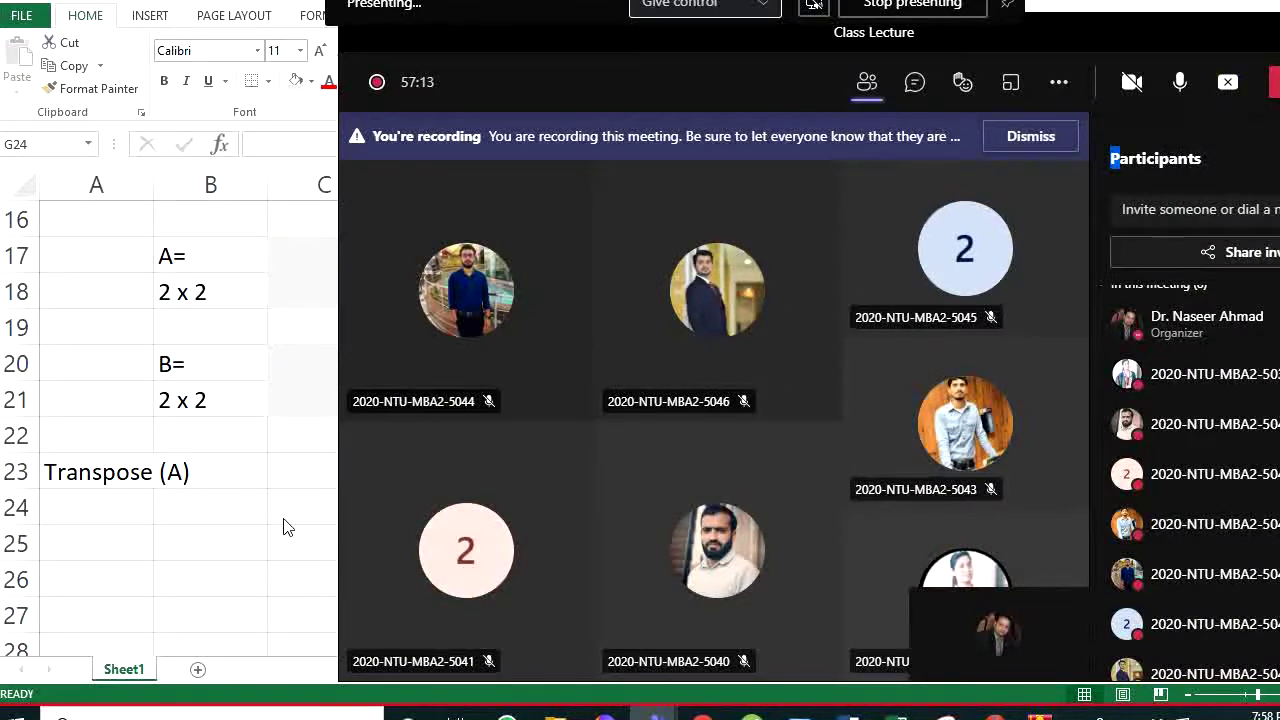
key(alt+Tab)
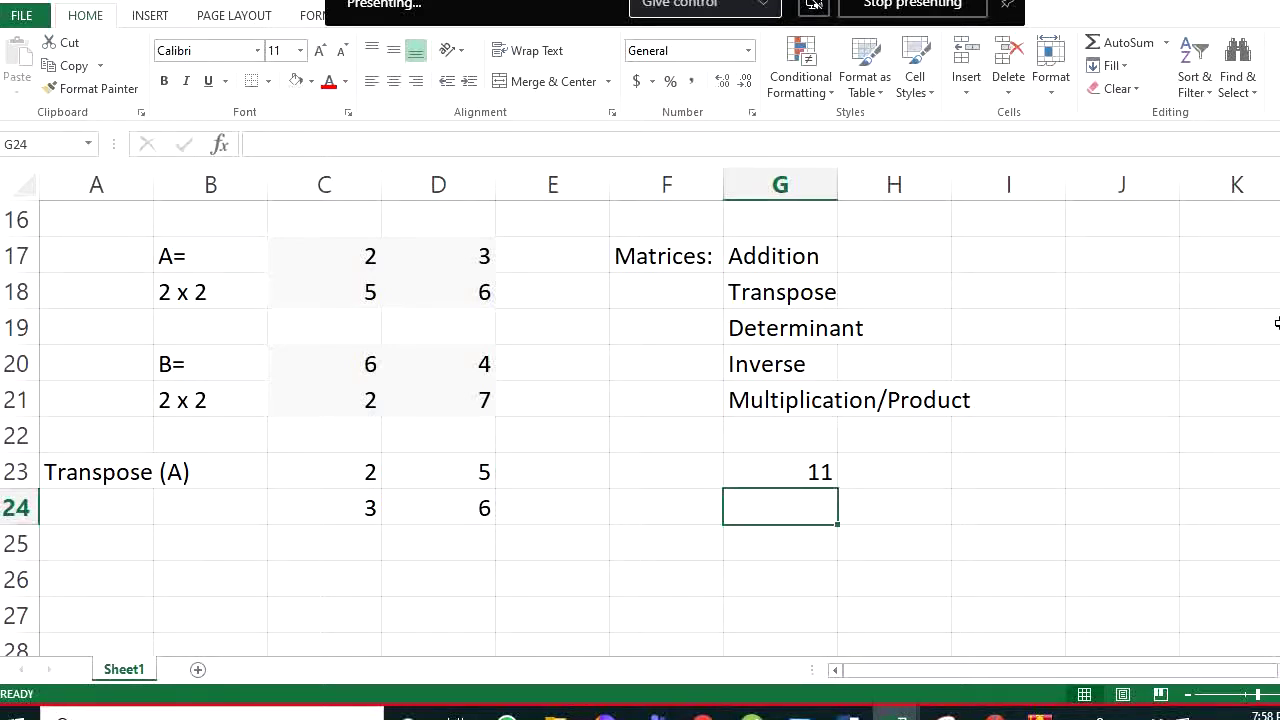
Add the note Enter in cell H23, beside the =5+6 formula cell
click(820, 472)
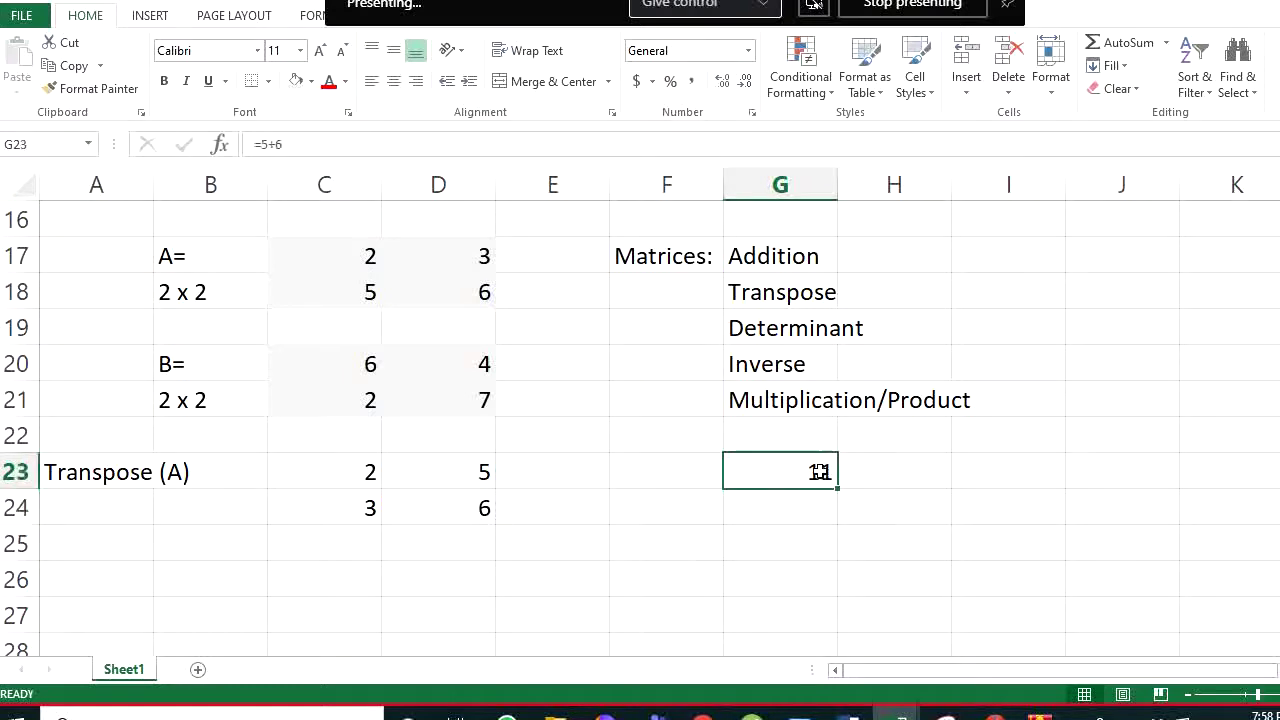
click(1265, 697)
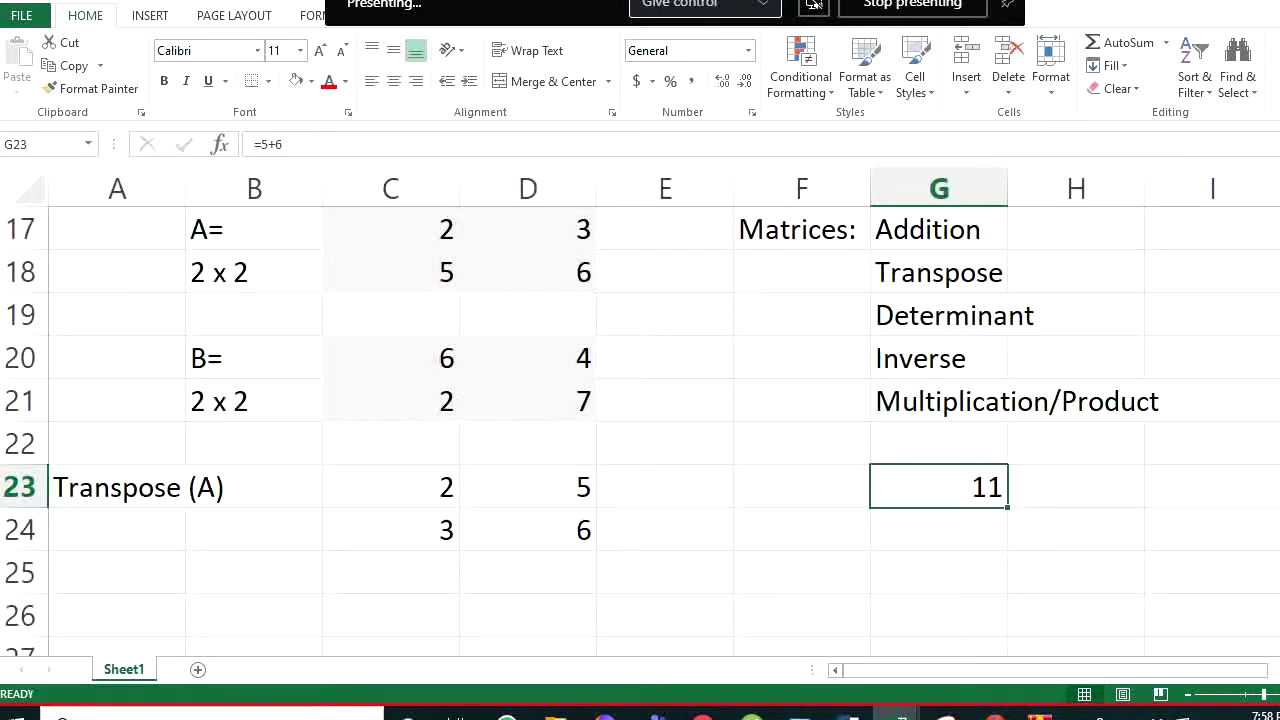
scroll(640, 430, up, 1)
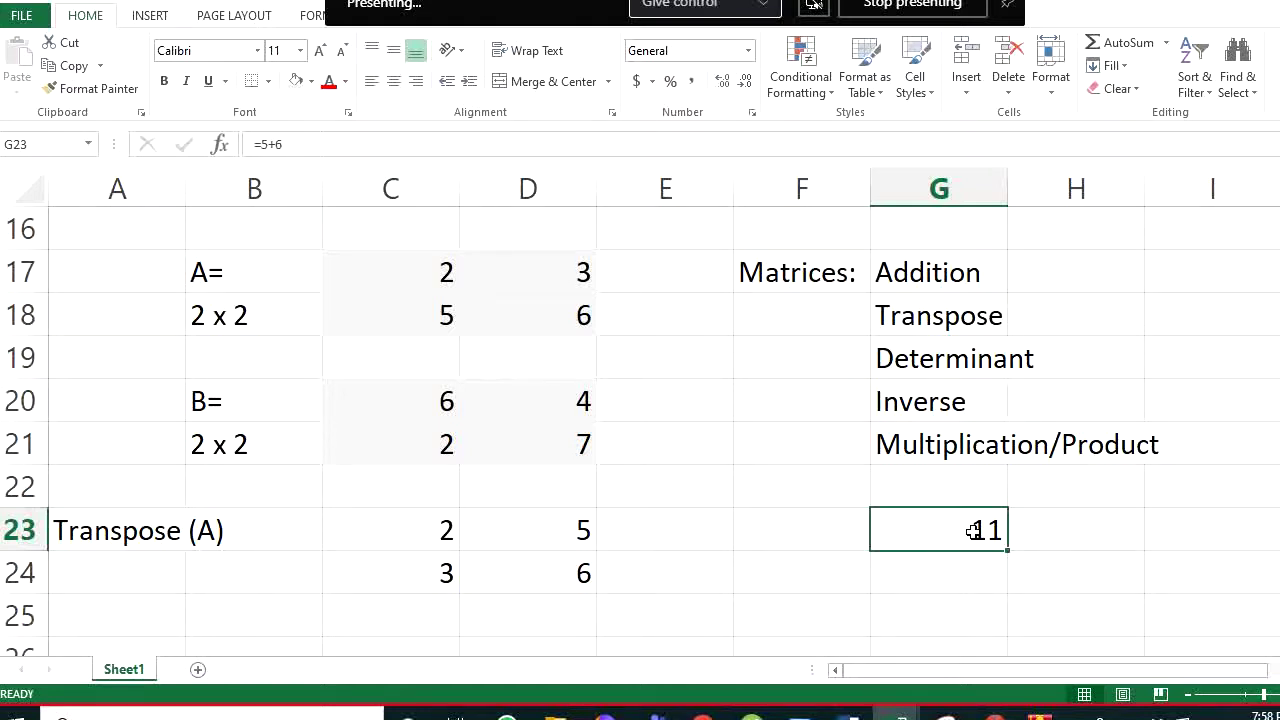
click(1092, 544)
text(Enter)
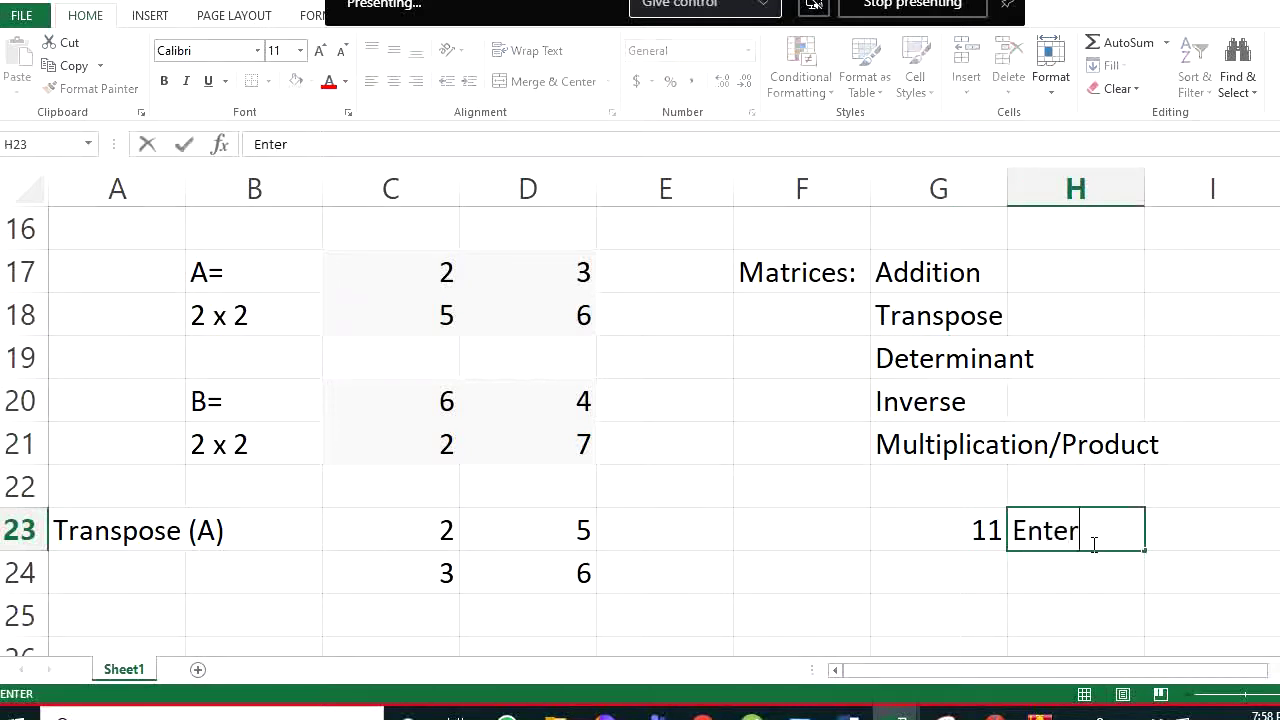
key(Return)
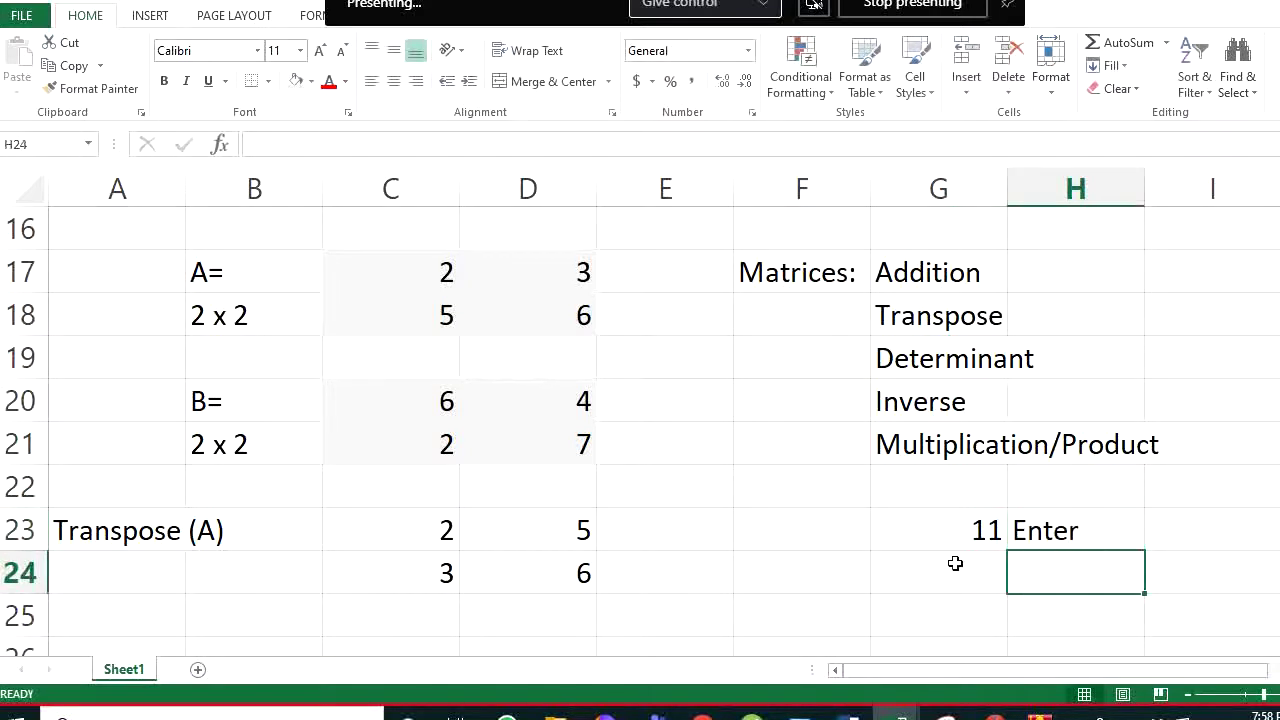
Enter the array formula =6+9 across the range F24:G25
drag(831, 583, 934, 624)
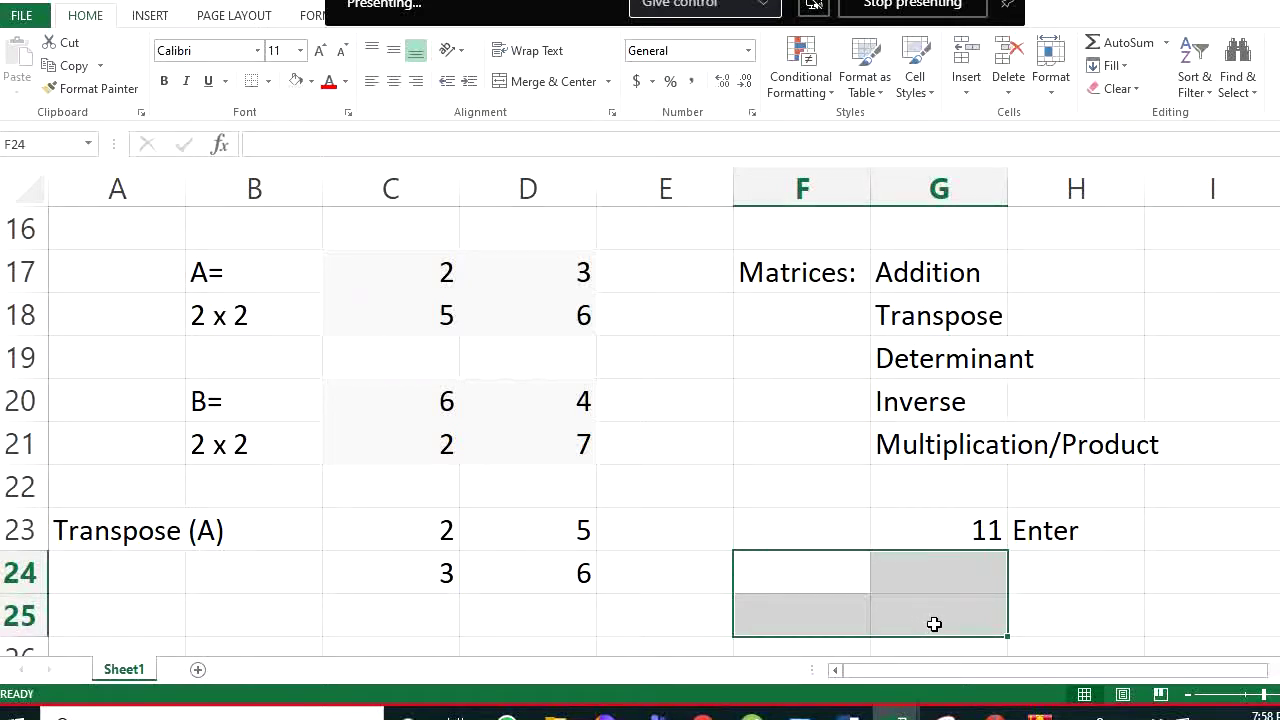
text(5)
key(BackSpace)
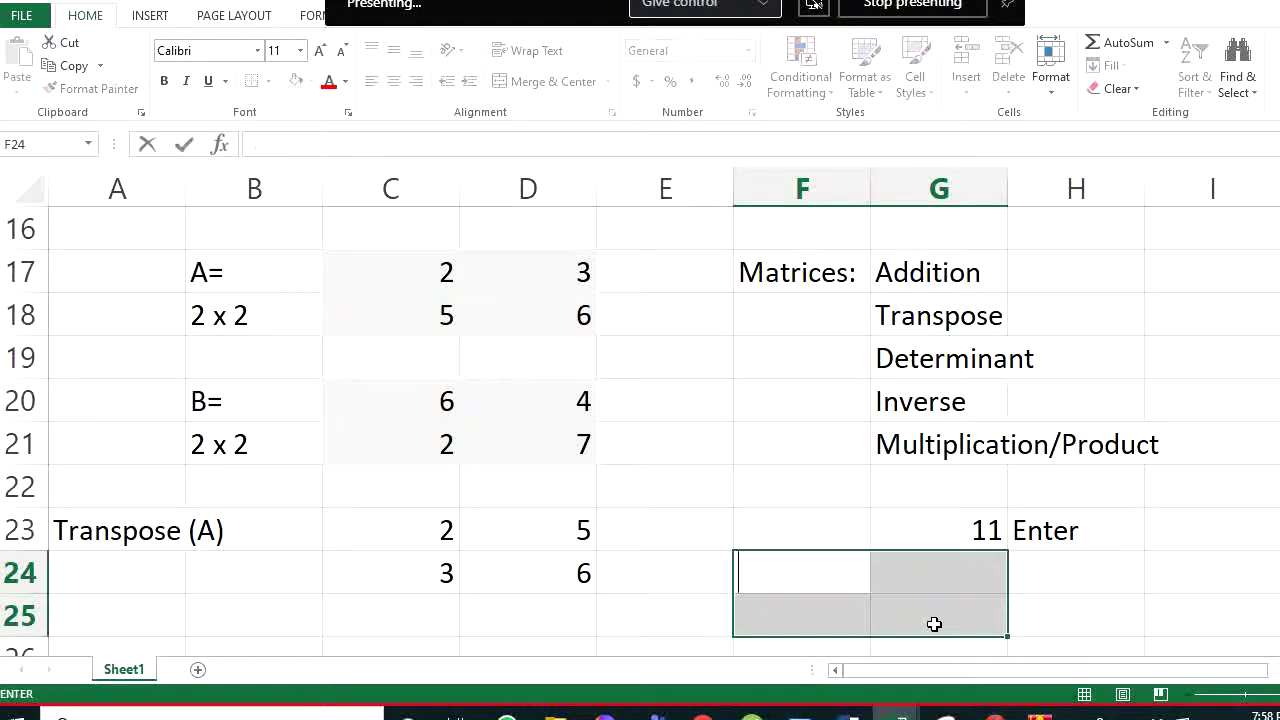
text(6+9)
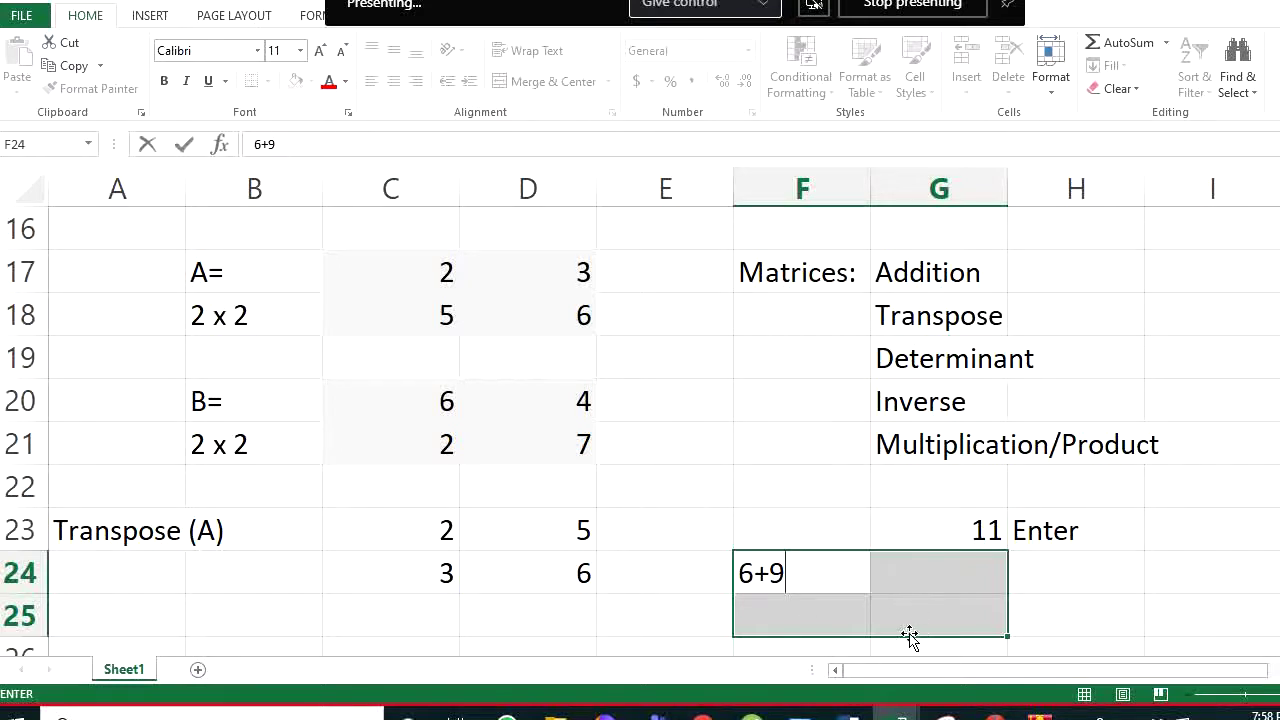
click(740, 575)
text(=)
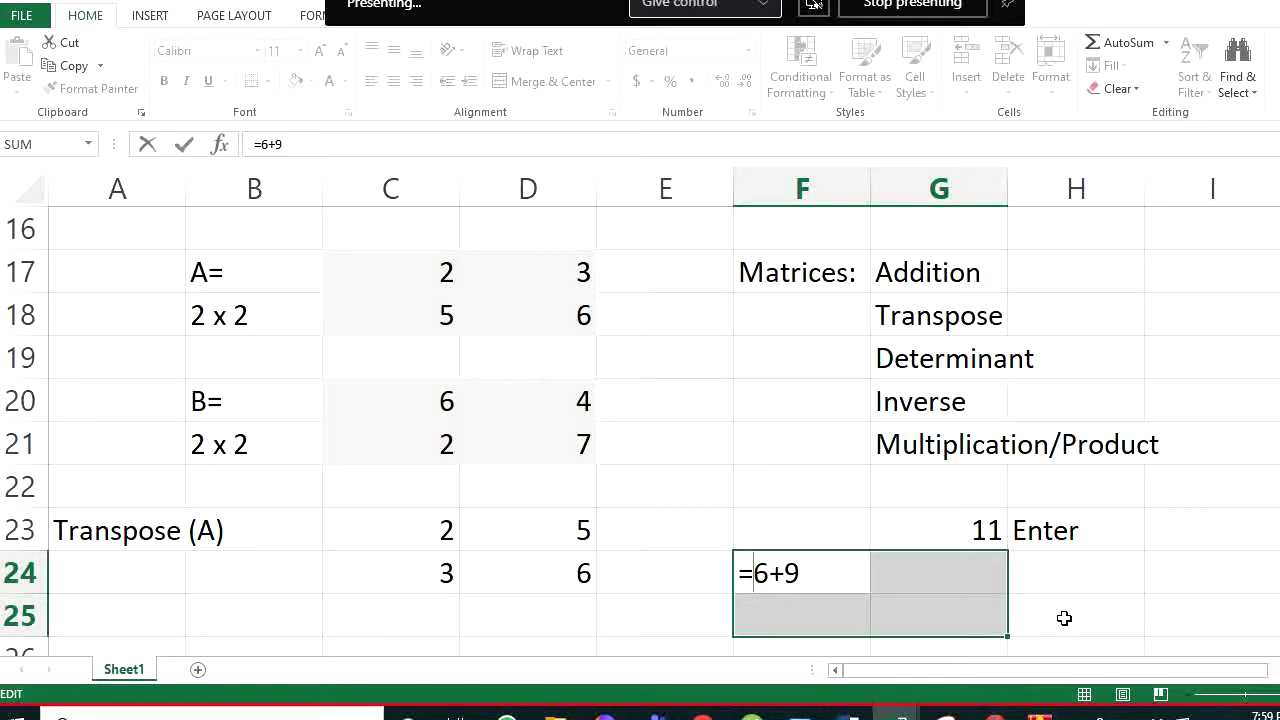
key(ctrl+shift+Return)
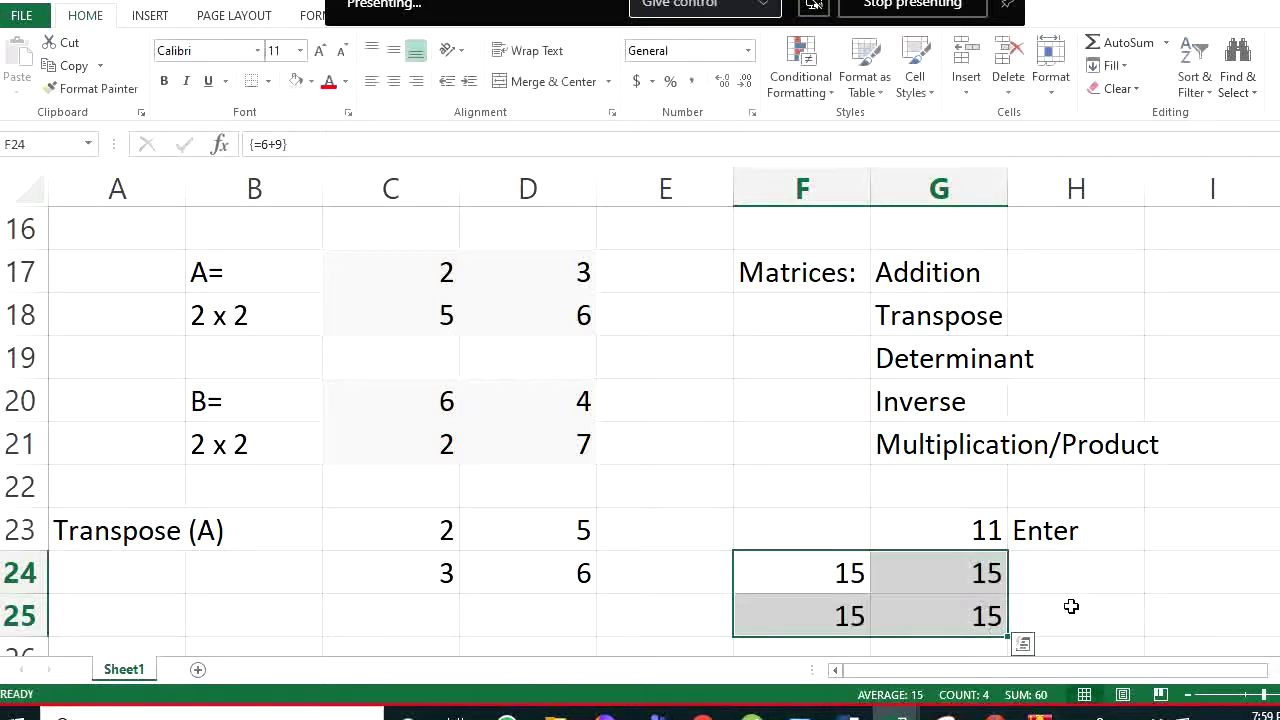
click(1066, 608)
drag(865, 573, 943, 606)
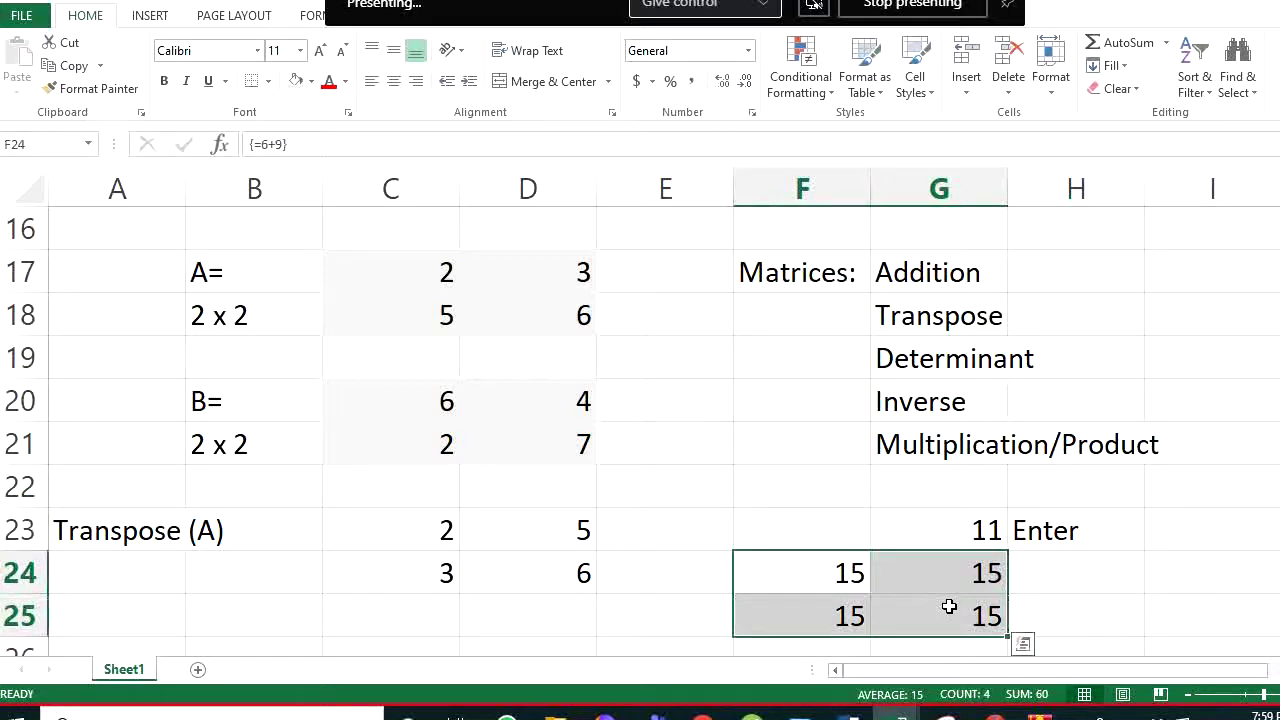
Add the note Ctrl+Shit+ Enter in cell H24, beside the array formula results
scroll(640, 435, down, 3)
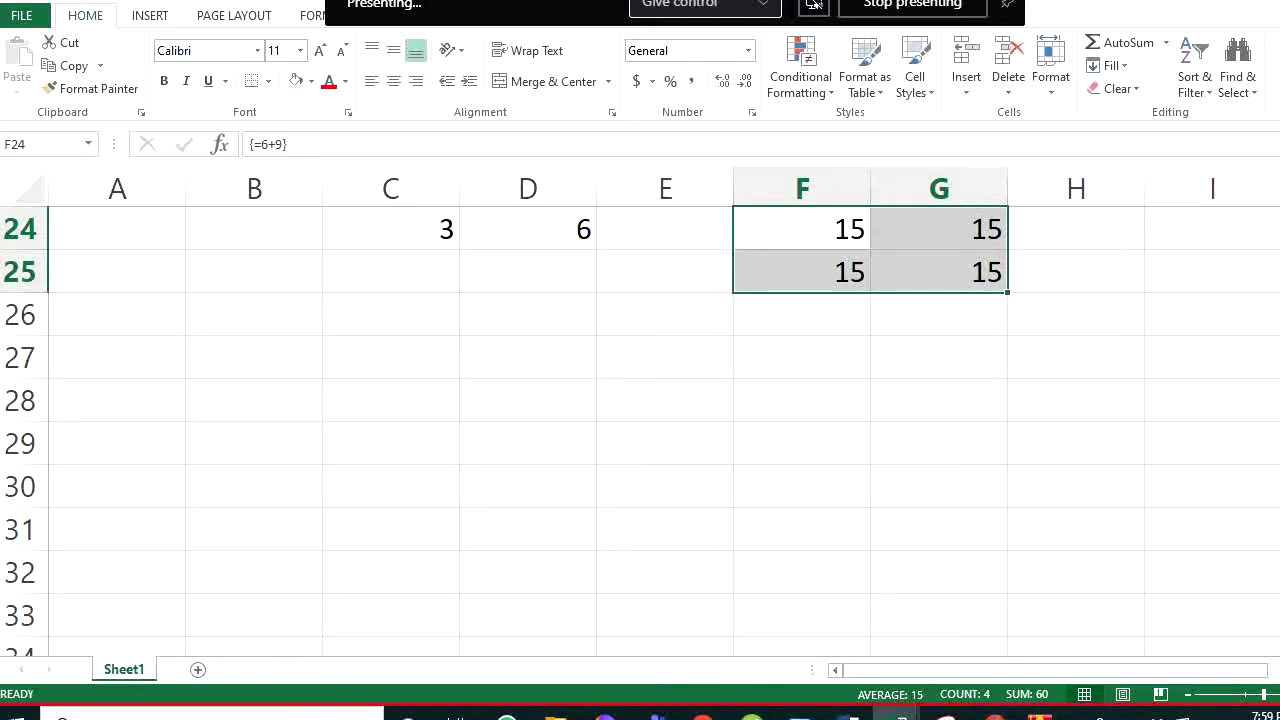
scroll(1088, 314, up, 1)
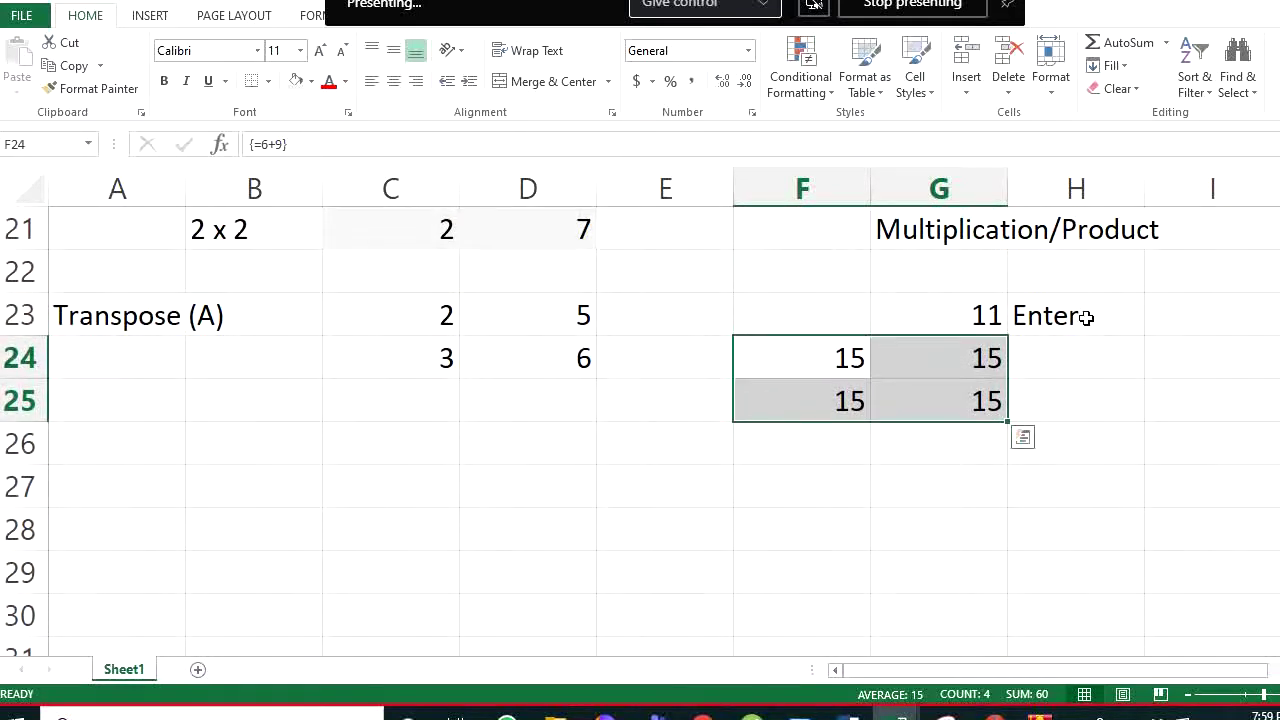
click(1086, 315)
click(1056, 370)
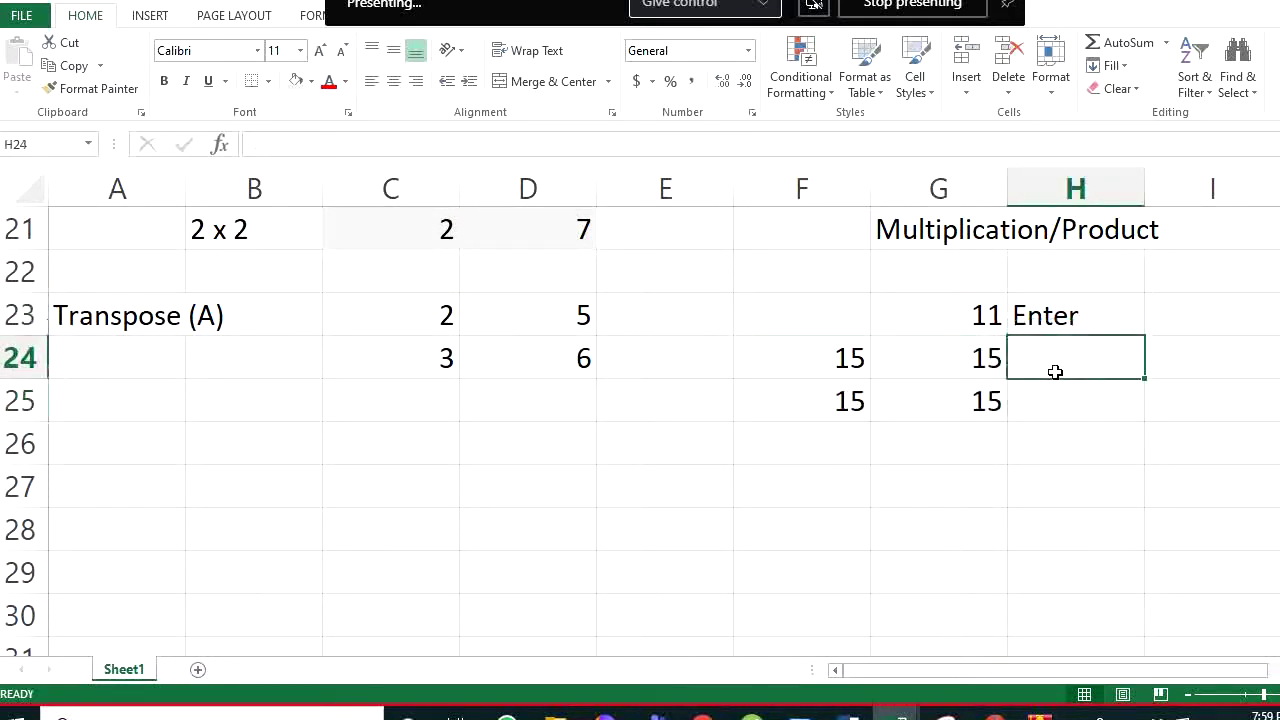
text(Ctr)
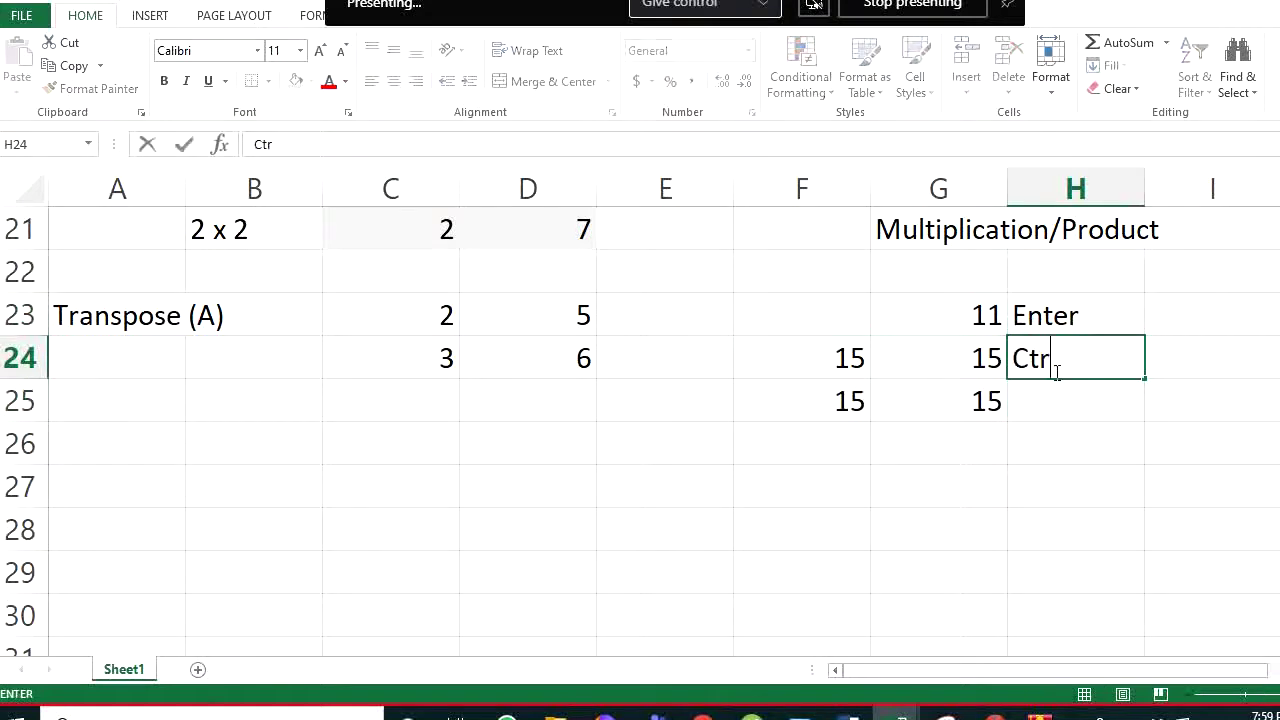
text(l+Shit Enter)
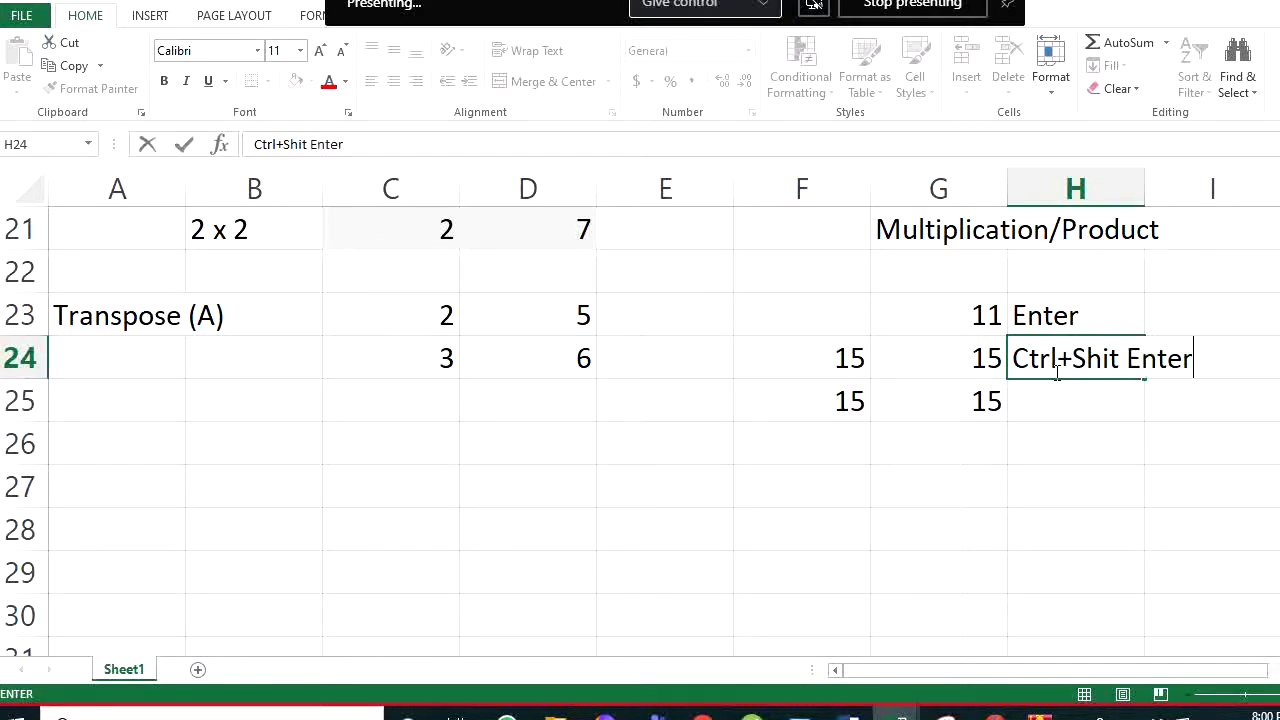
click(1124, 356)
text(+)
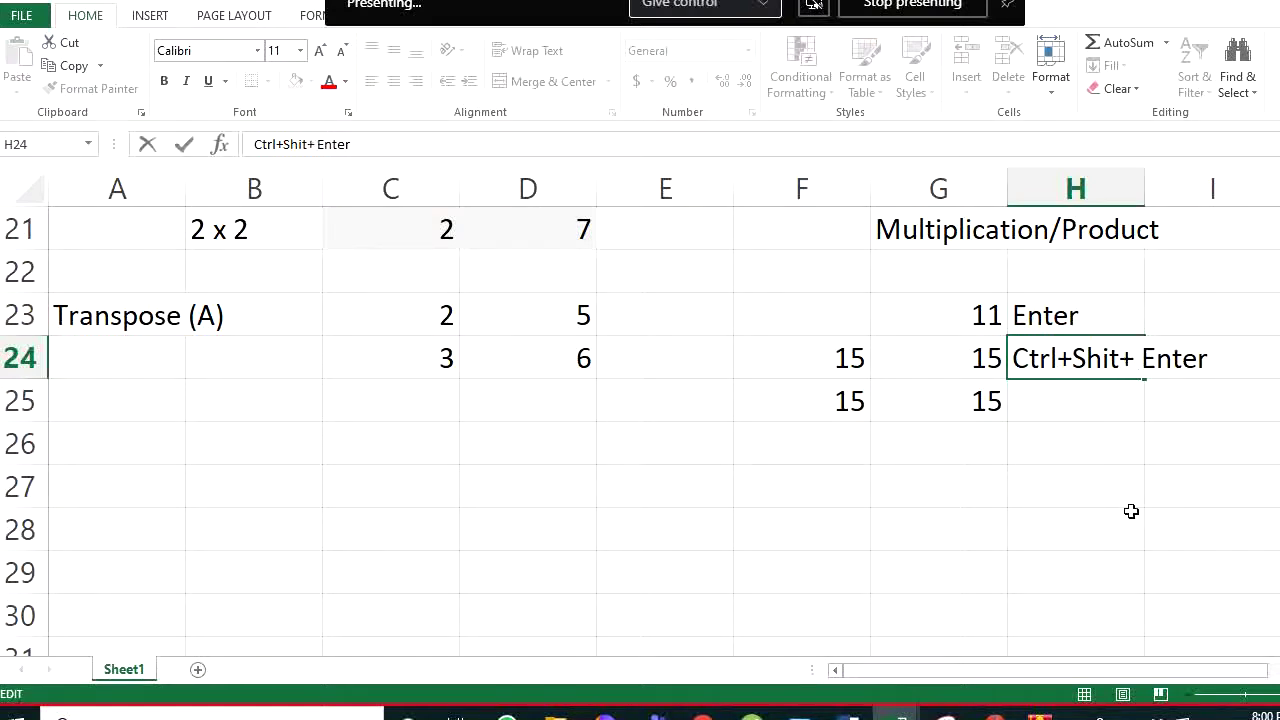
key(Return)
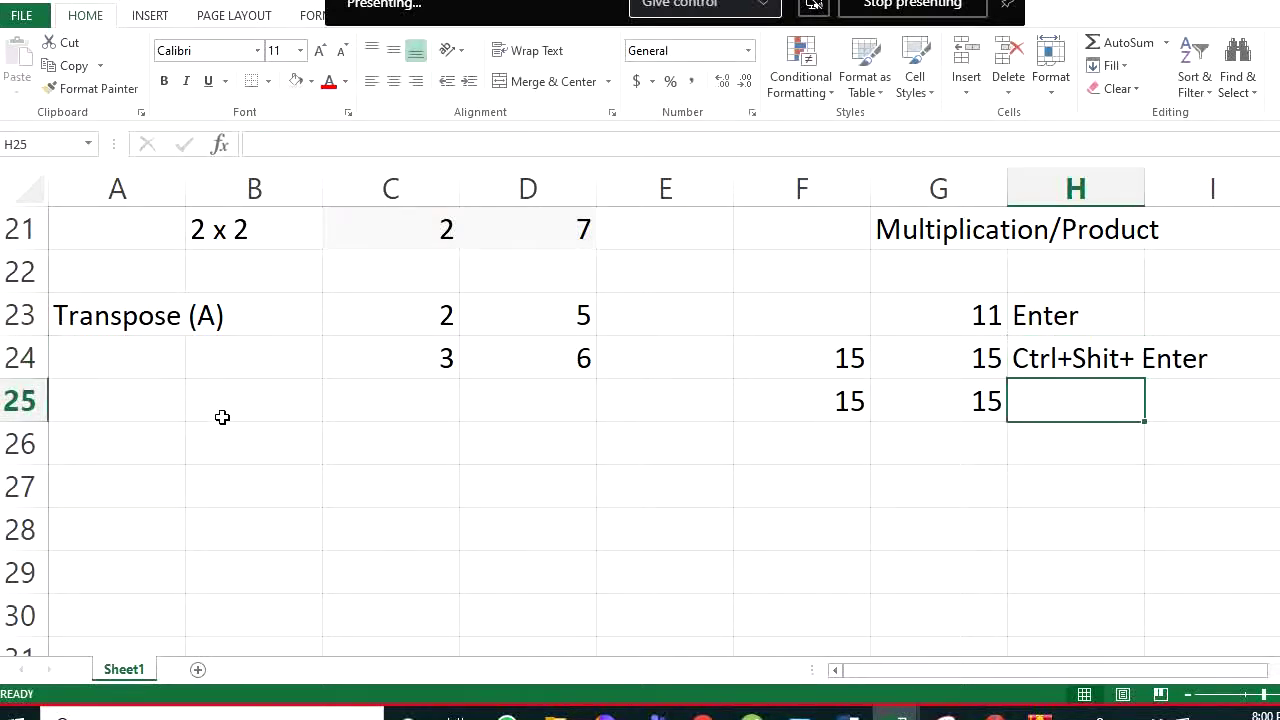
Fill every cell of B25:E33 with 10 in a single entry, and clear the whole range again
drag(220, 411, 700, 520)
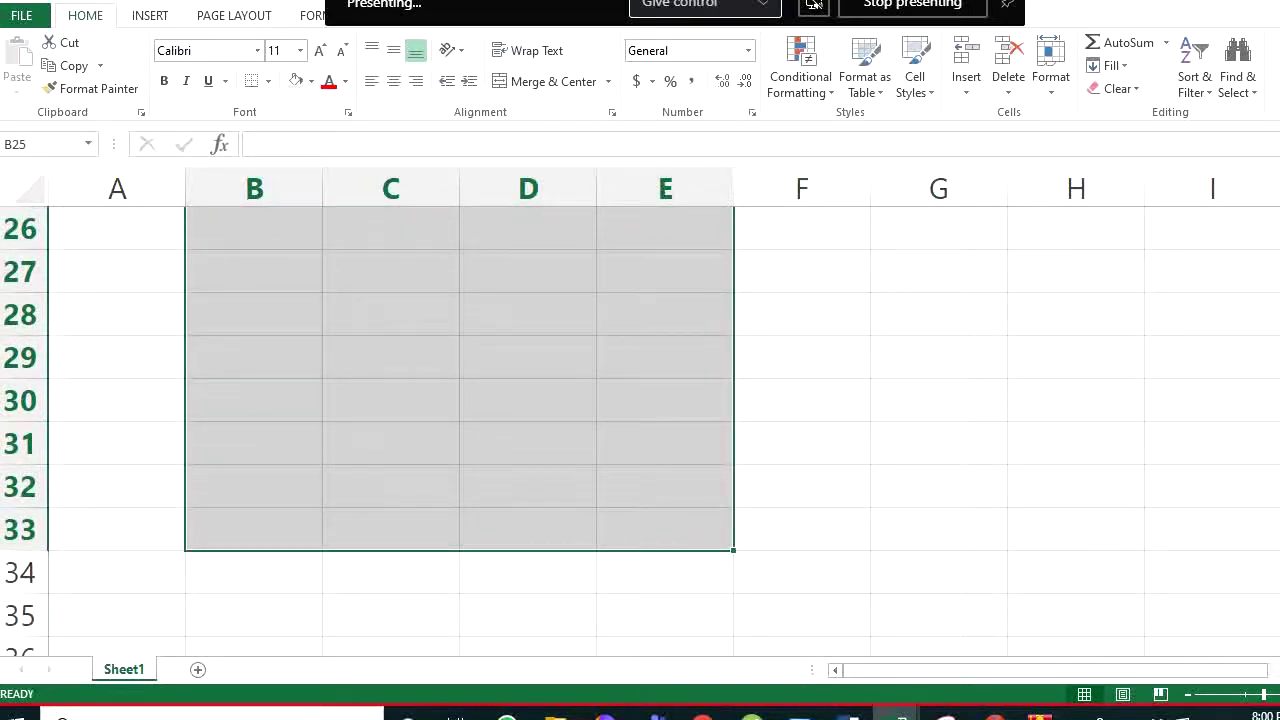
scroll(640, 420, up, 2)
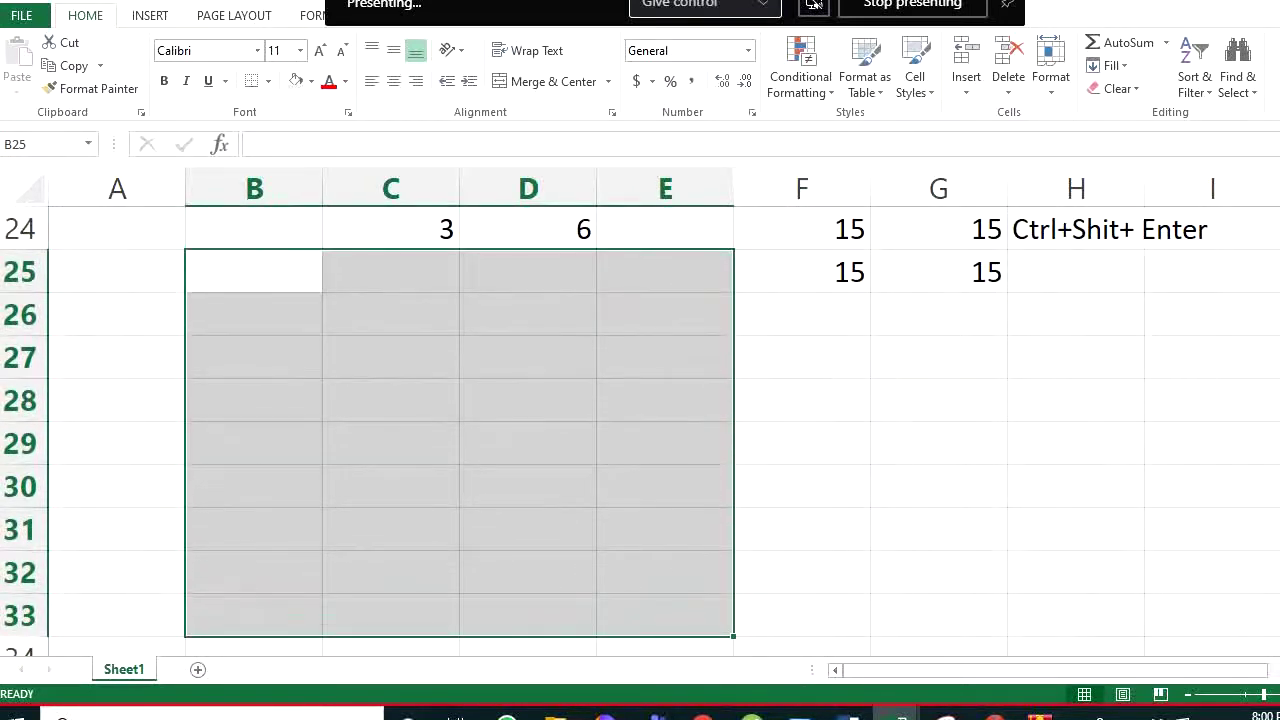
text(10)
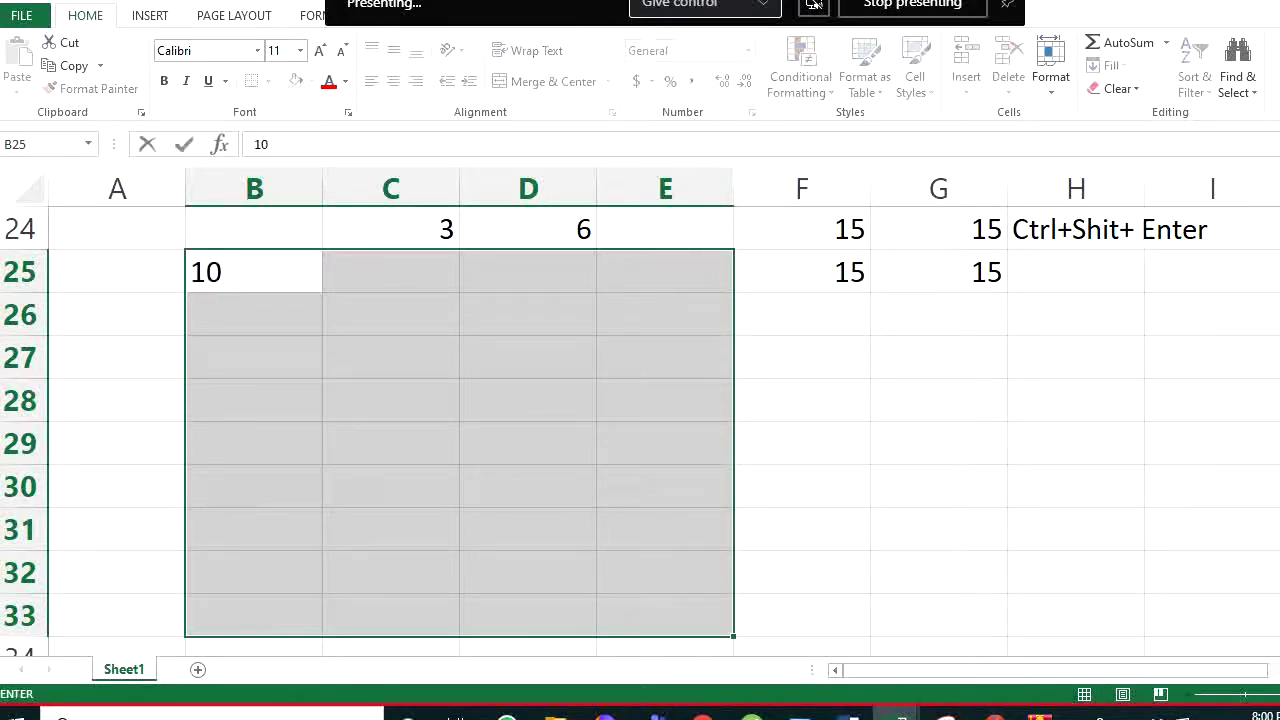
key(ctrl+Return)
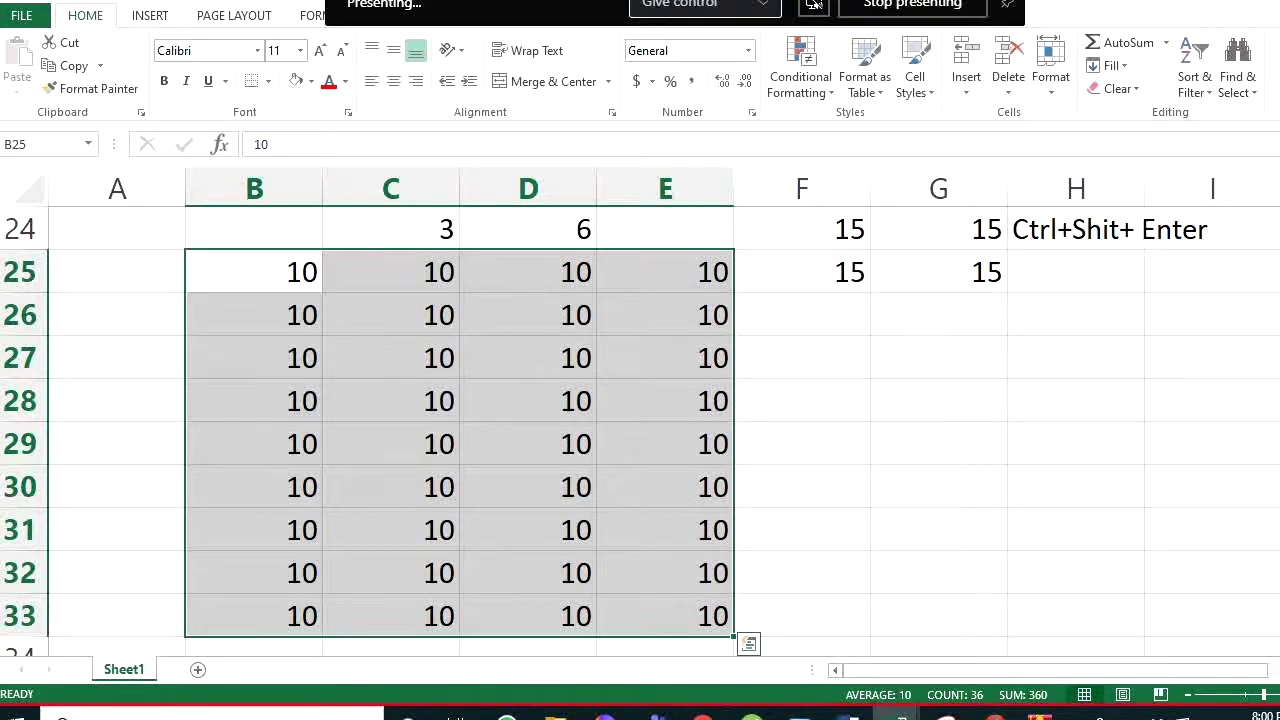
key(Delete)
click(663, 362)
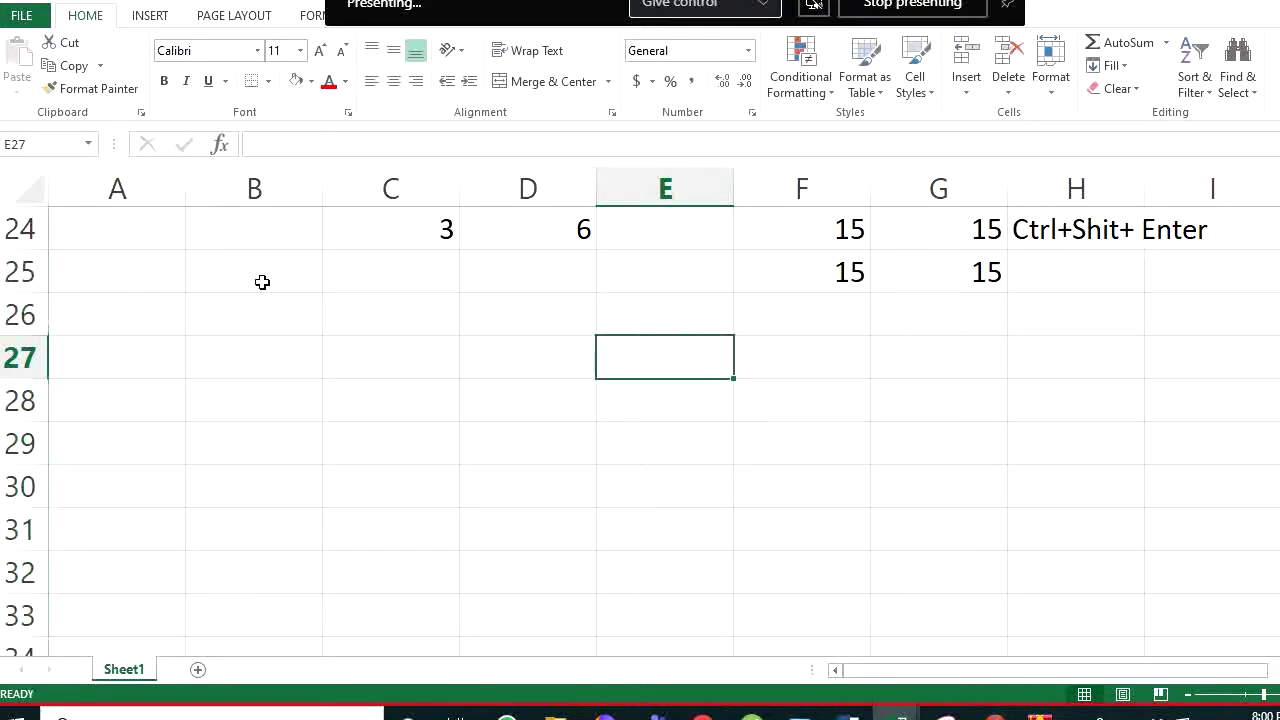
Enter the value 10 in cell B25 only
click(262, 282)
text(10)
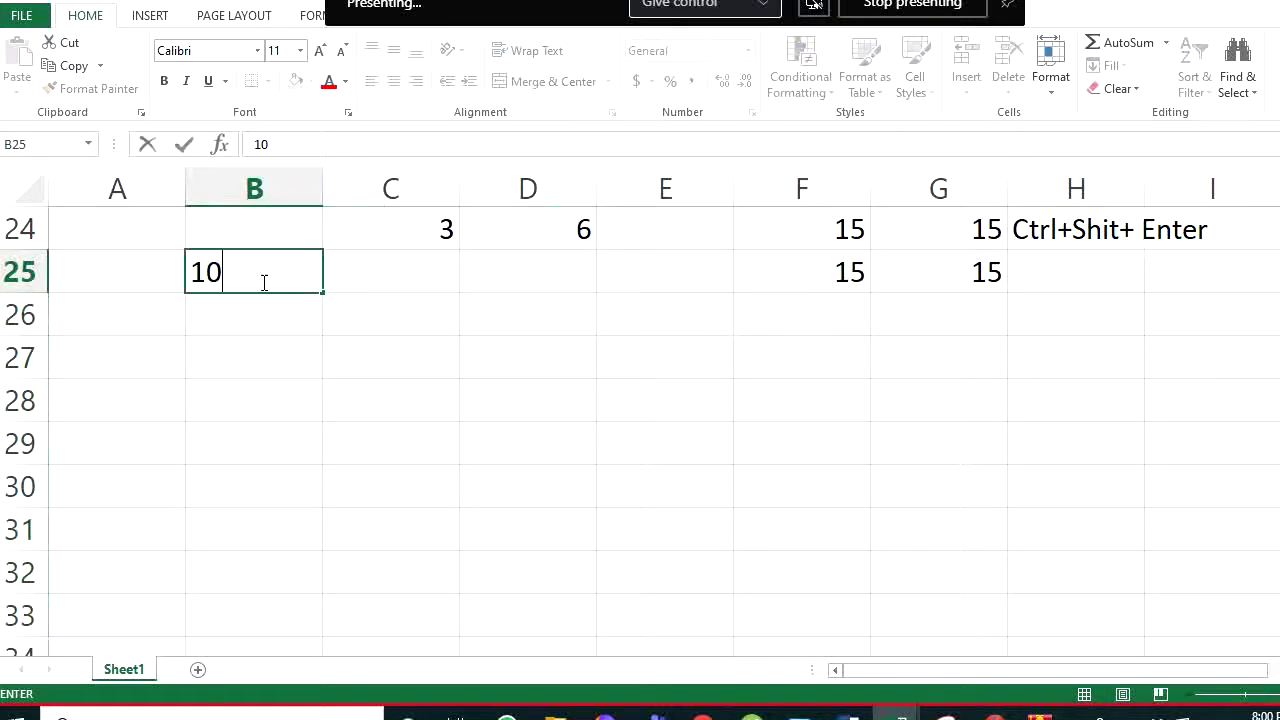
key(Return)
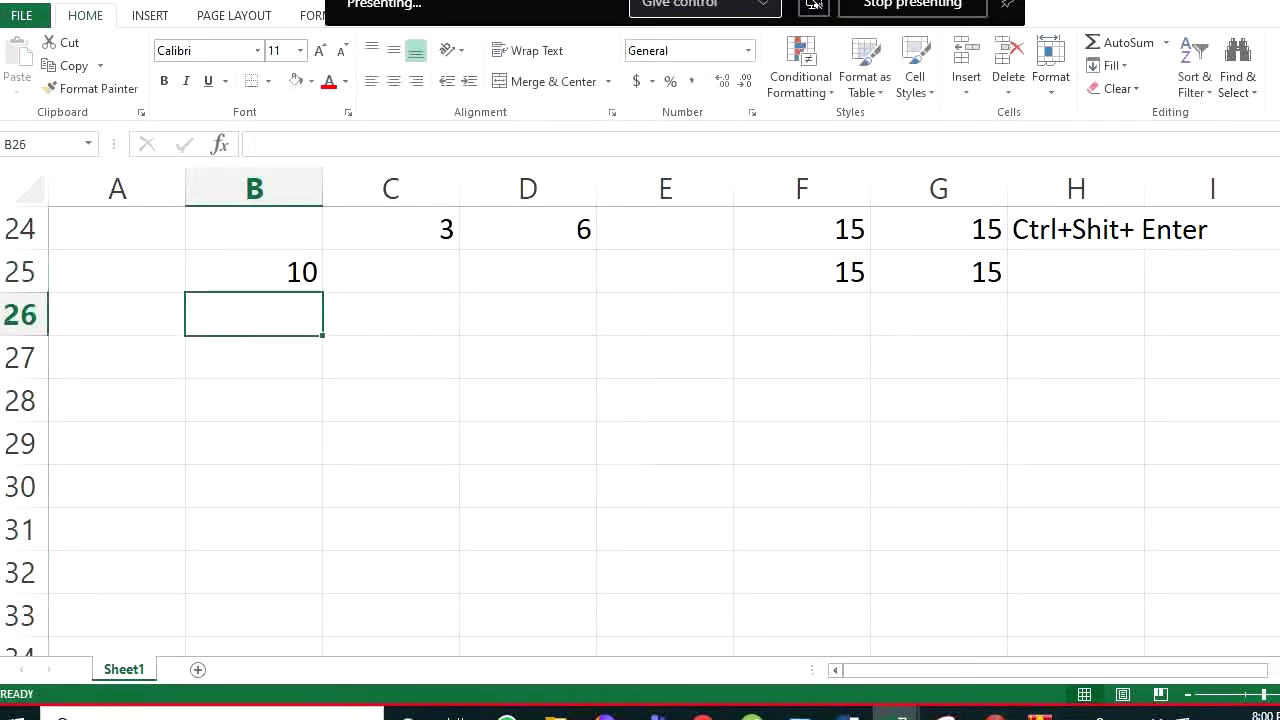
Compare each row of matrix A in C17:D18 with the matching column of its transpose in C23:D24
scroll(377, 471, up, 2)
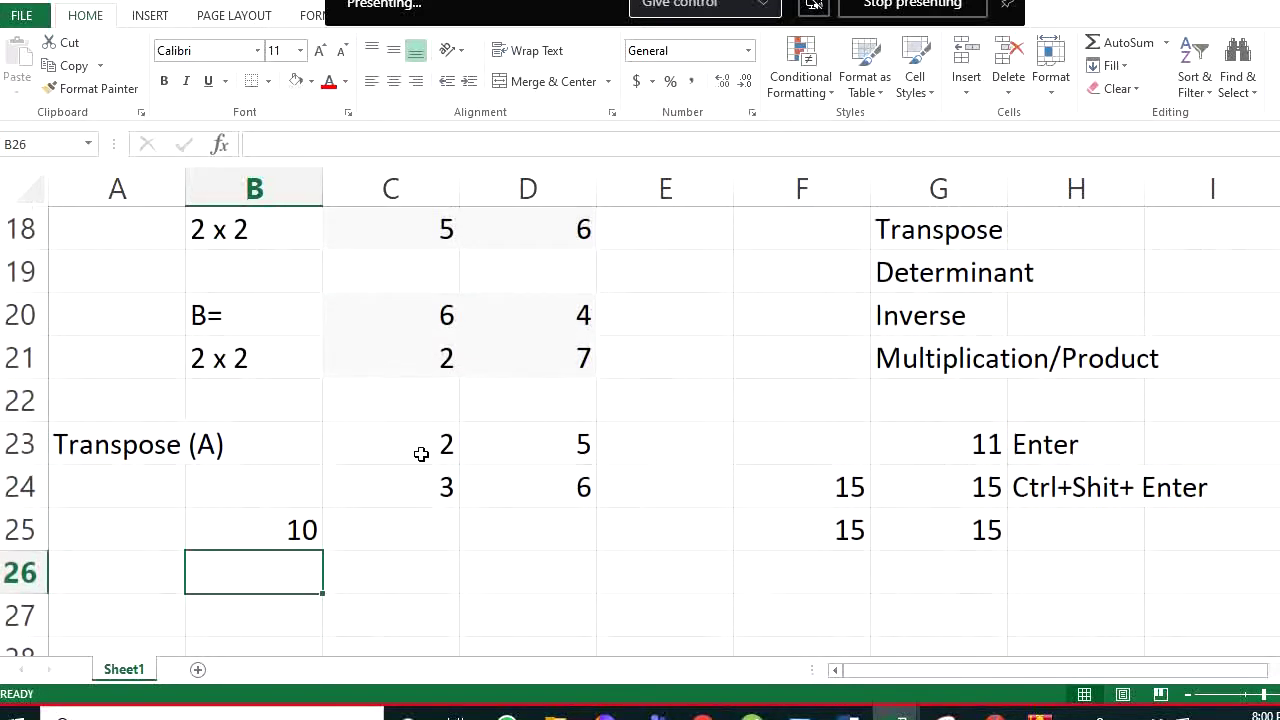
drag(431, 449, 510, 482)
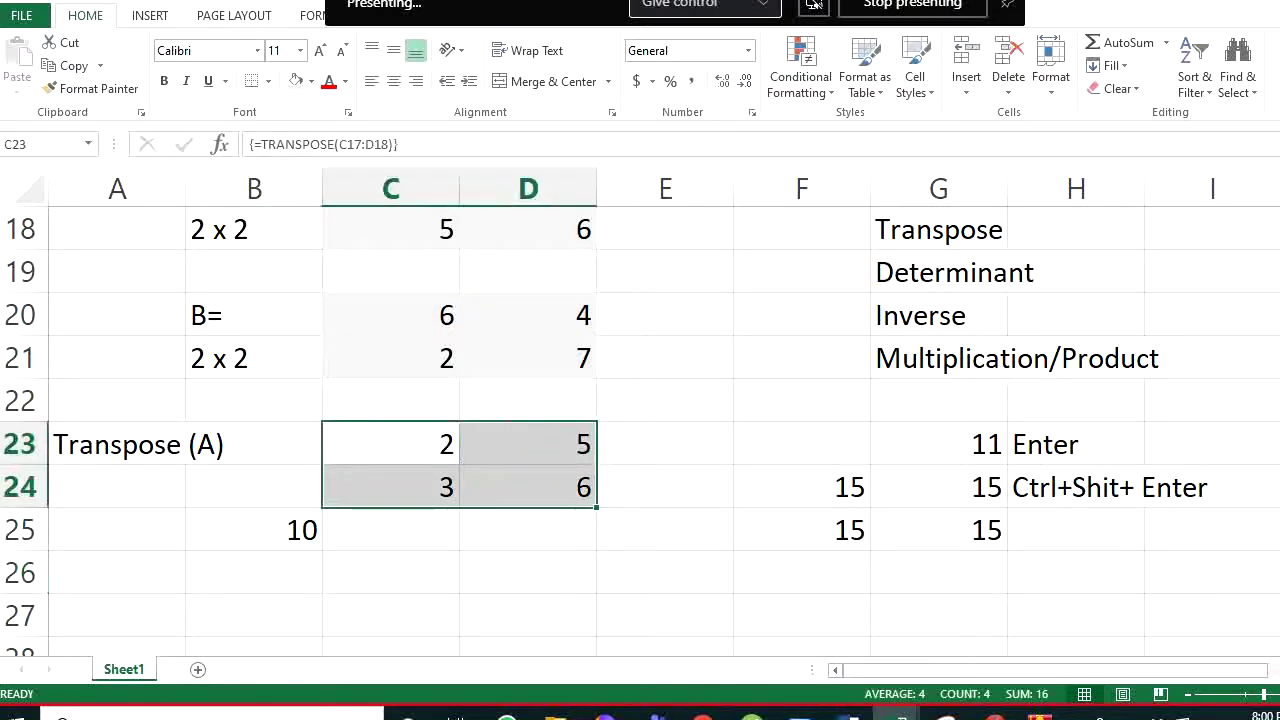
scroll(640, 430, up, 1)
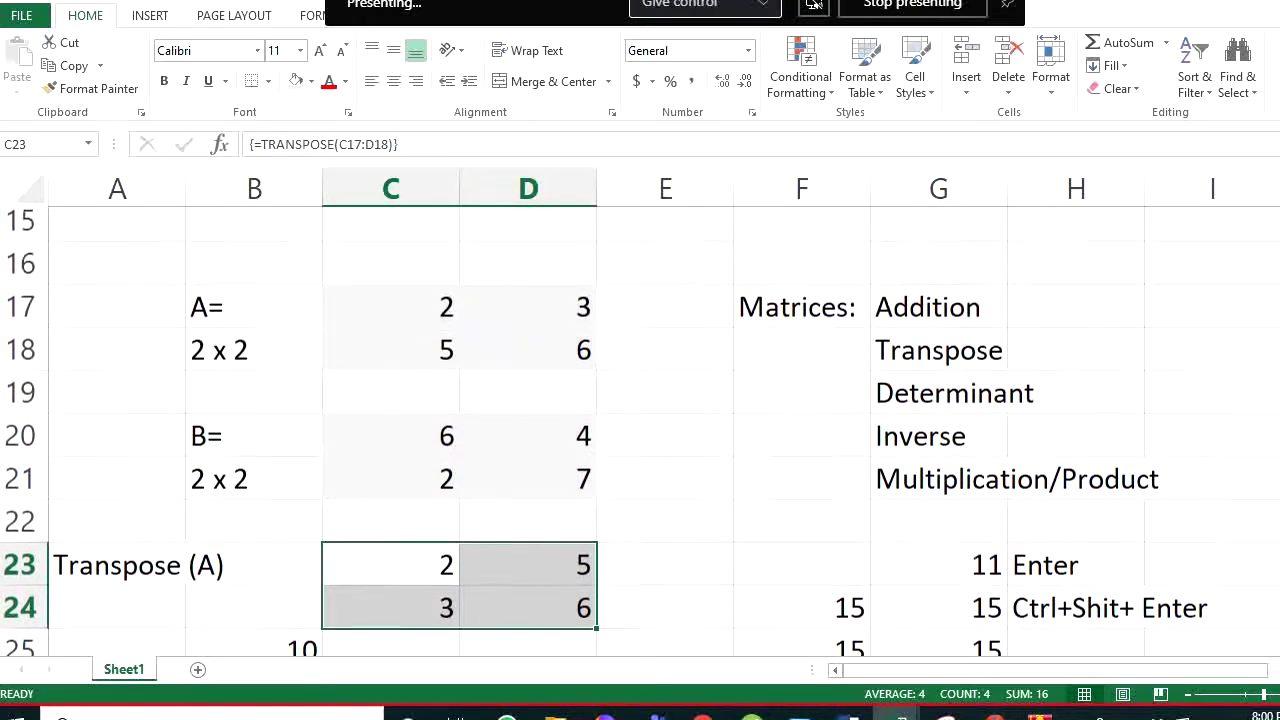
click(424, 323)
drag(424, 323, 529, 320)
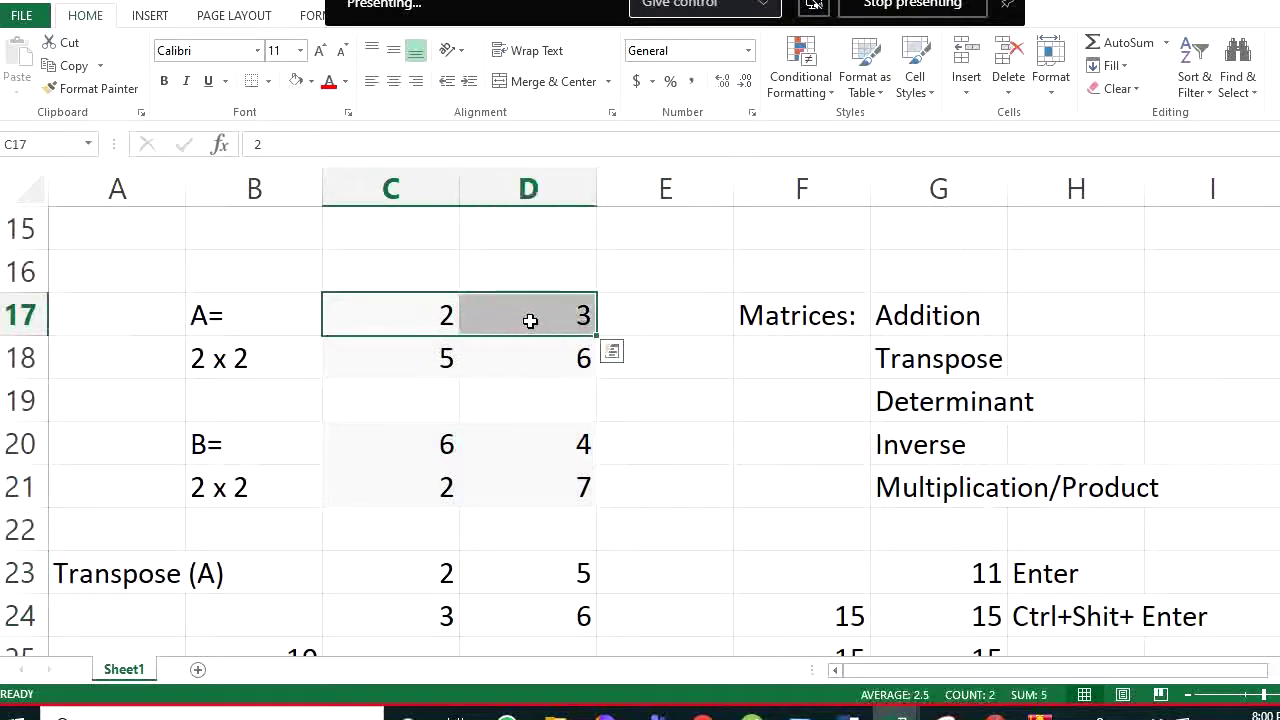
drag(420, 569, 417, 611)
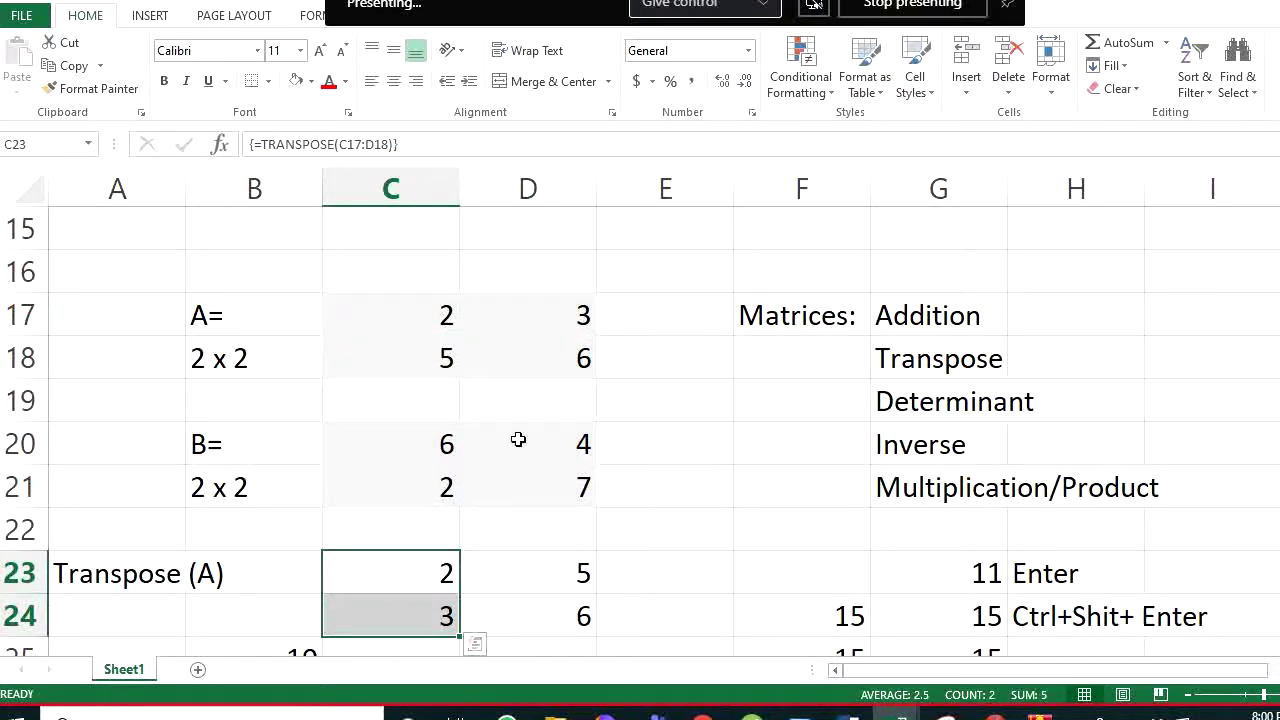
drag(437, 363, 555, 367)
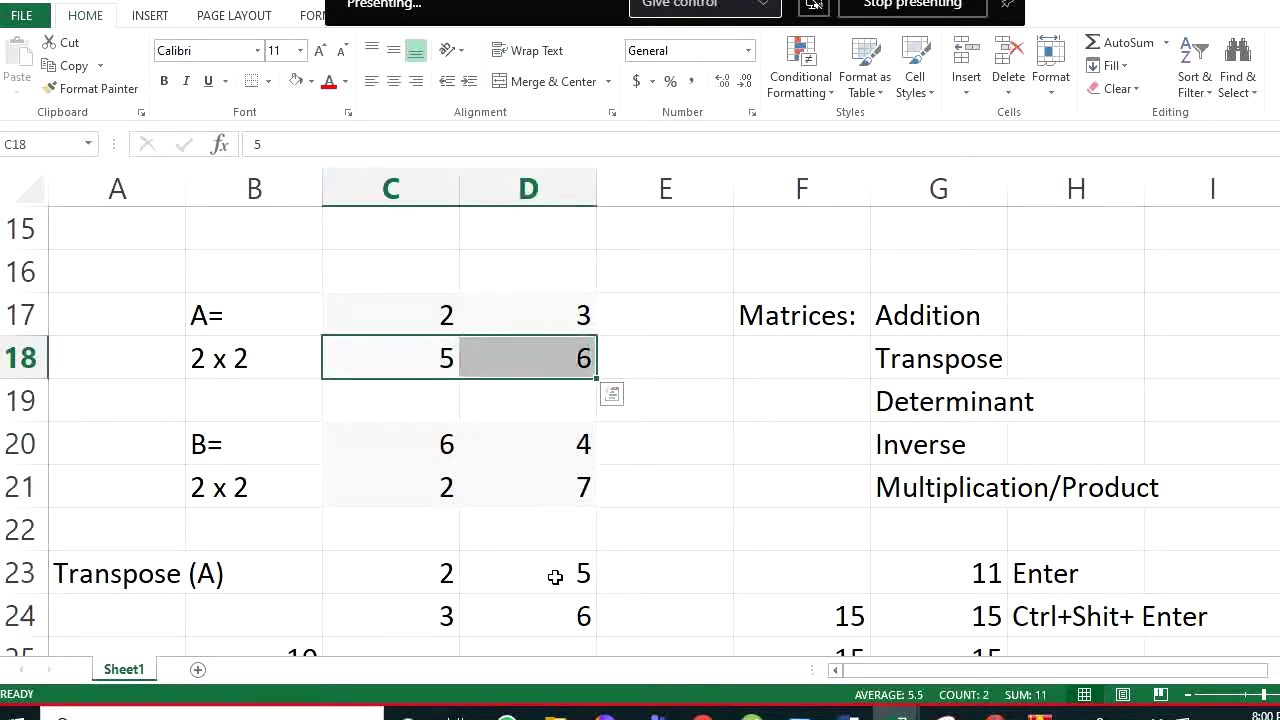
drag(553, 588, 554, 609)
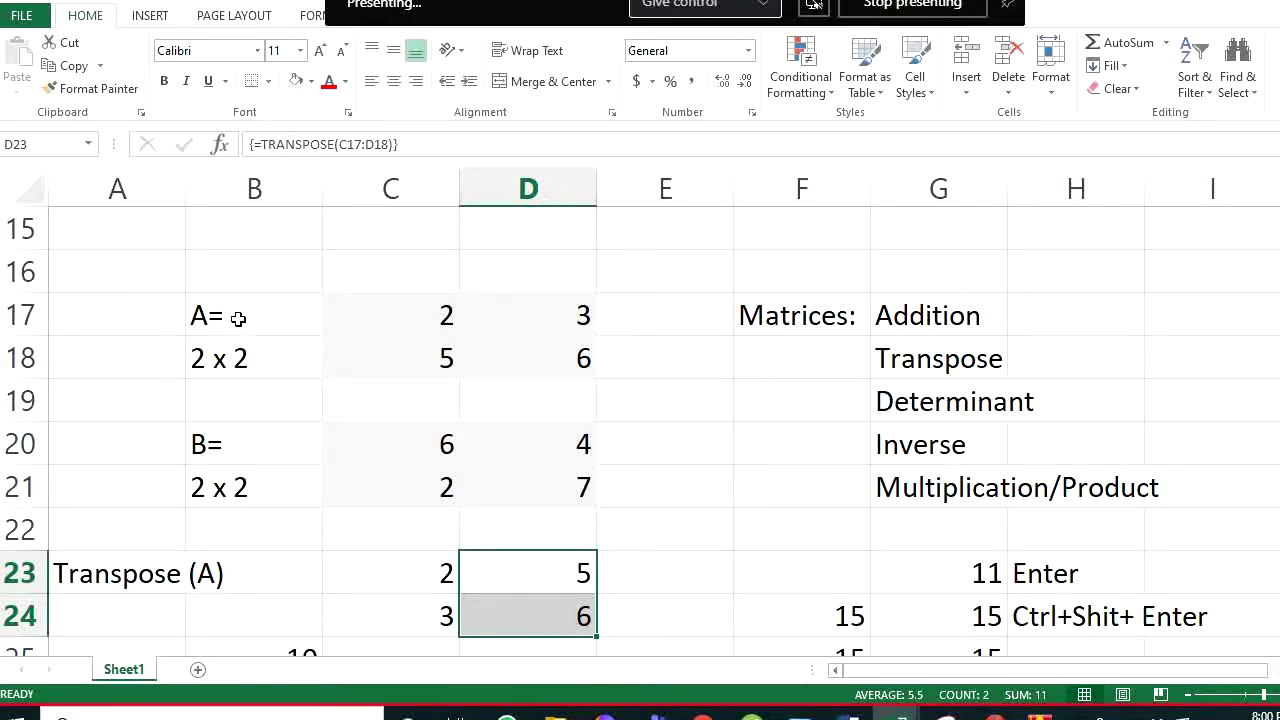
Copy the labelled matrices A and B from B17:D21 and paste them starting at cell A26
drag(259, 311, 524, 478)
key(ctrl+c)
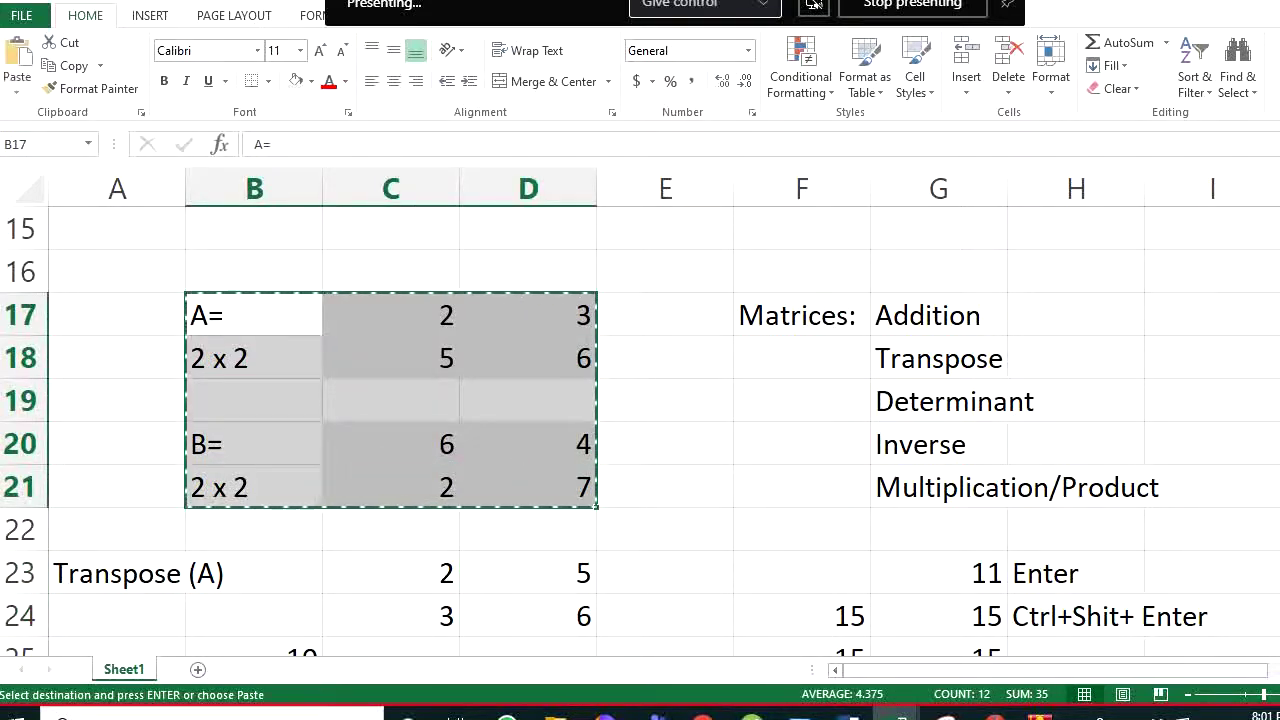
scroll(524, 478, down, 1)
scroll(598, 470, down, 4)
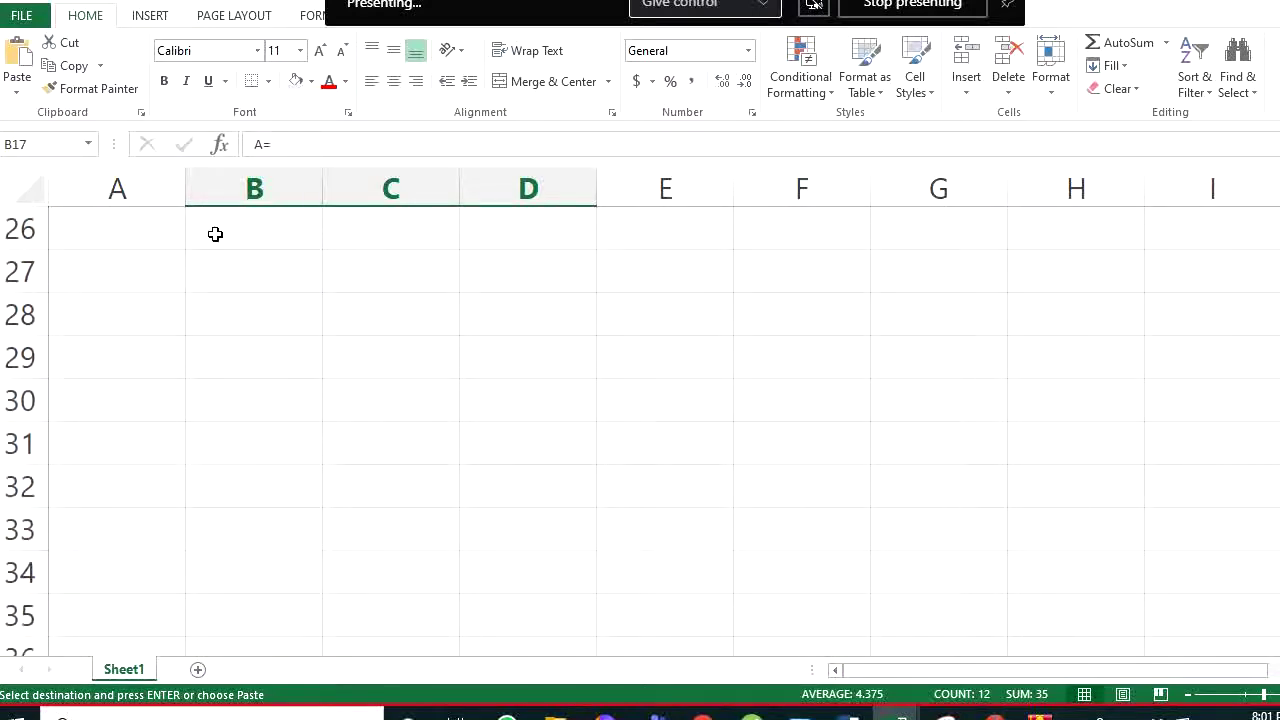
click(129, 240)
key(ctrl+v)
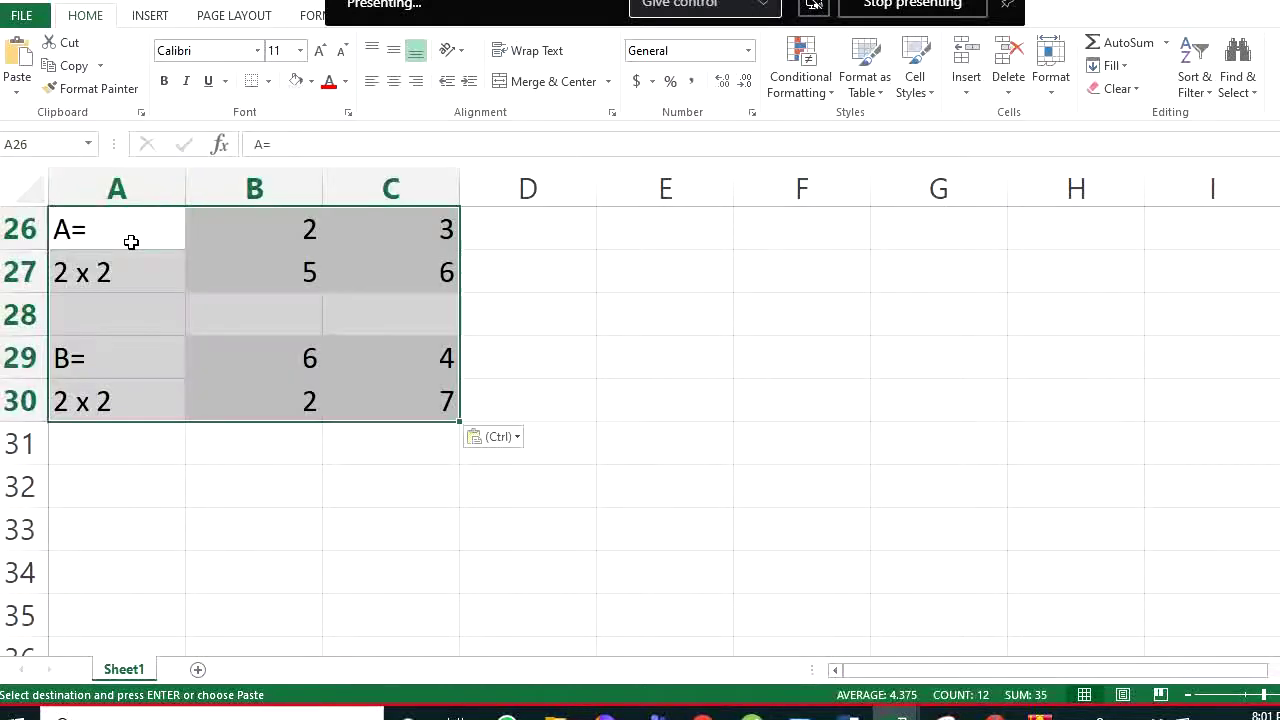
click(540, 408)
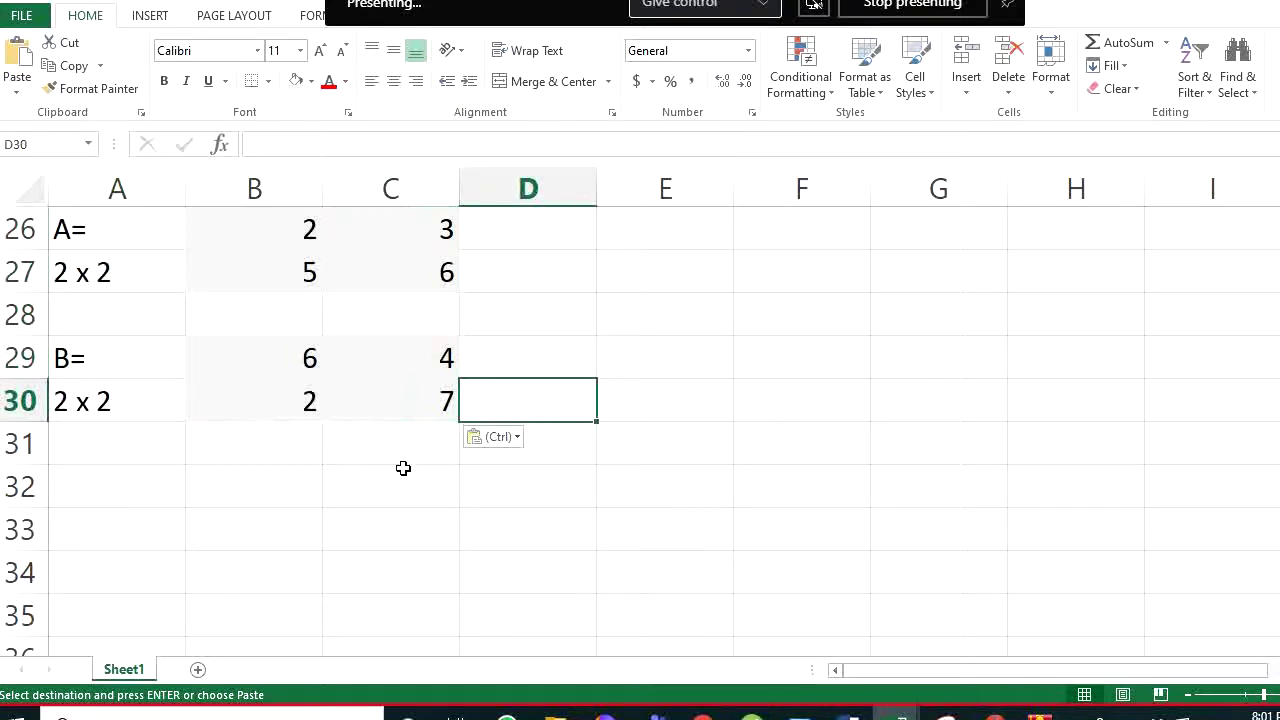
Label cell E26 as Det(A), with no space before the bracket
click(640, 242)
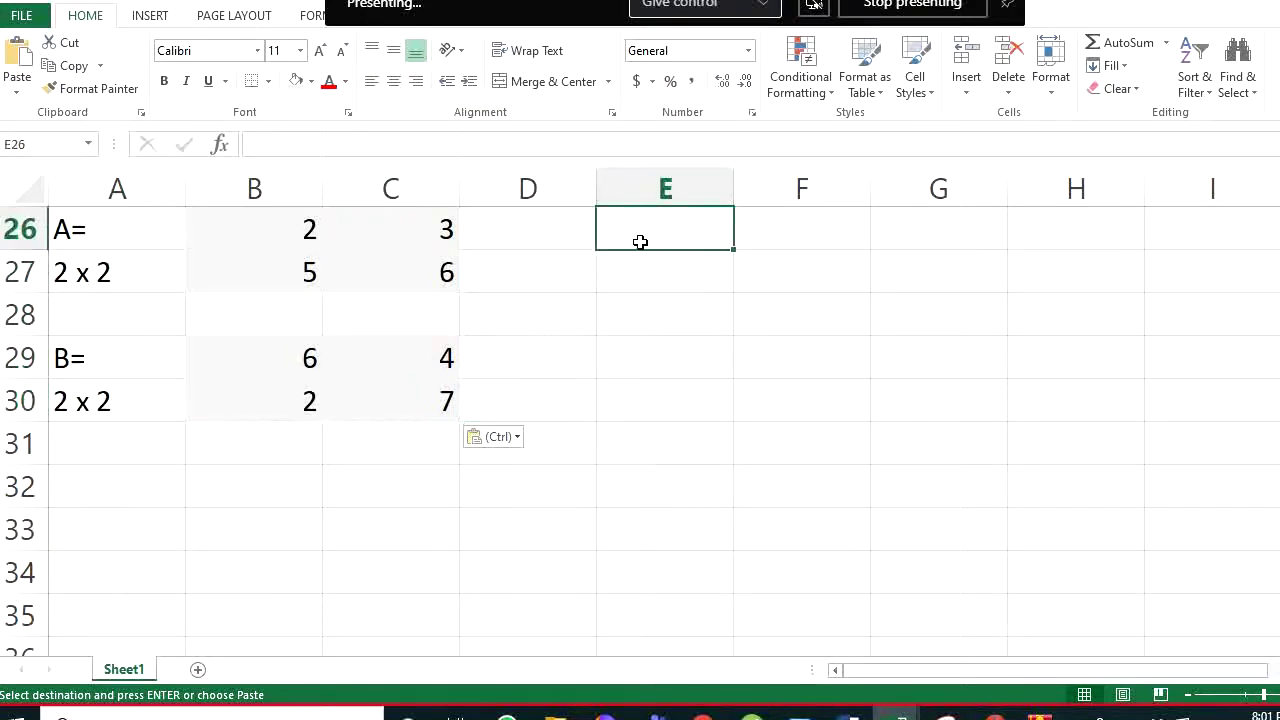
key(Escape)
text(Det)
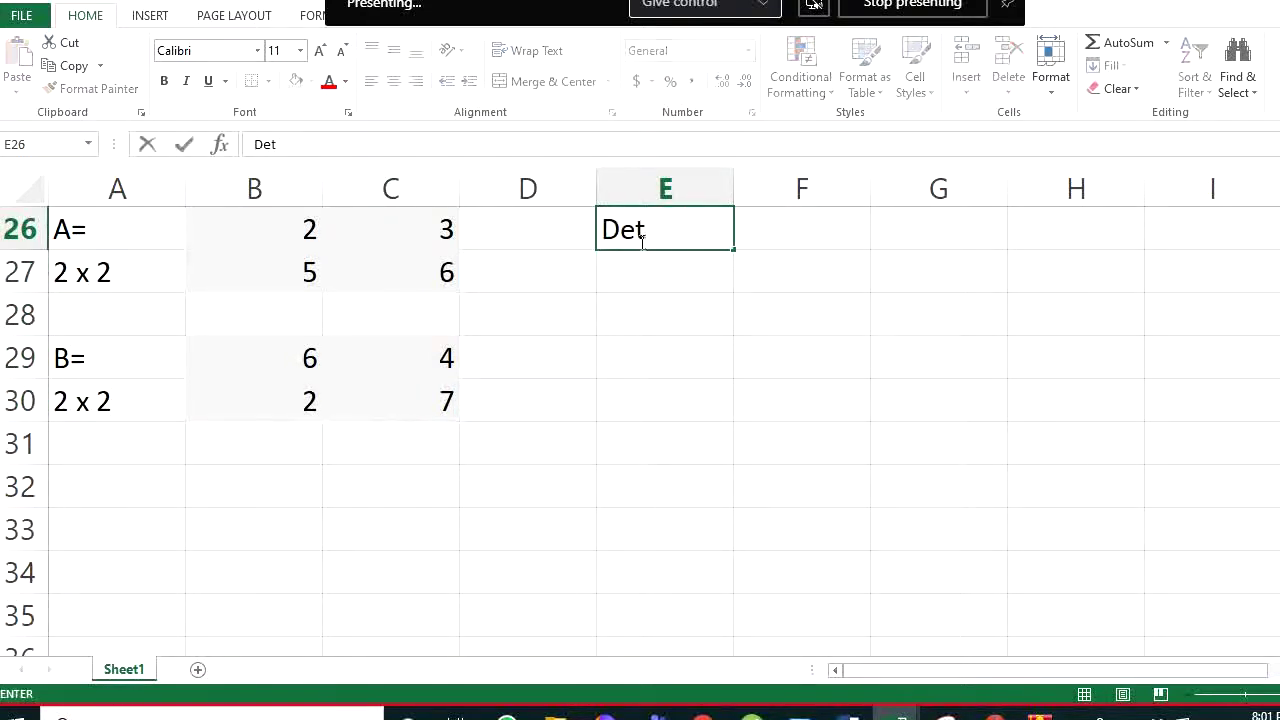
text( (A))
key(Return)
click(762, 235)
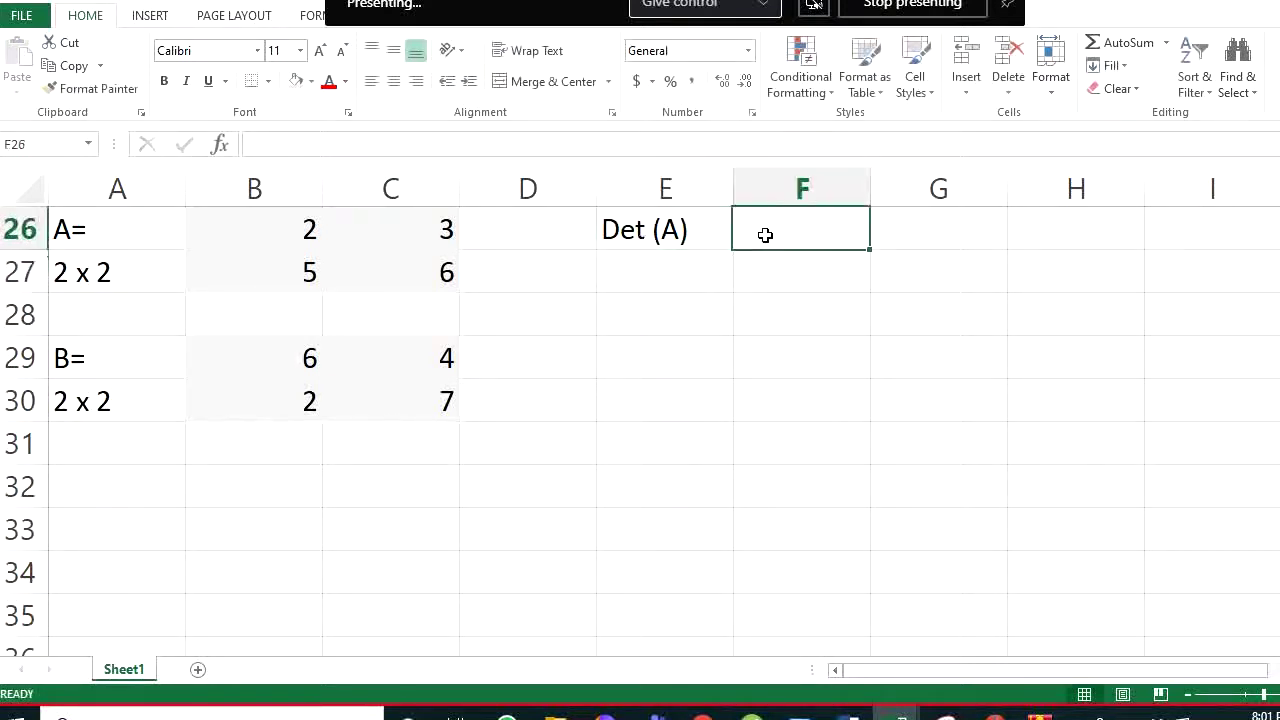
double_click(654, 231)
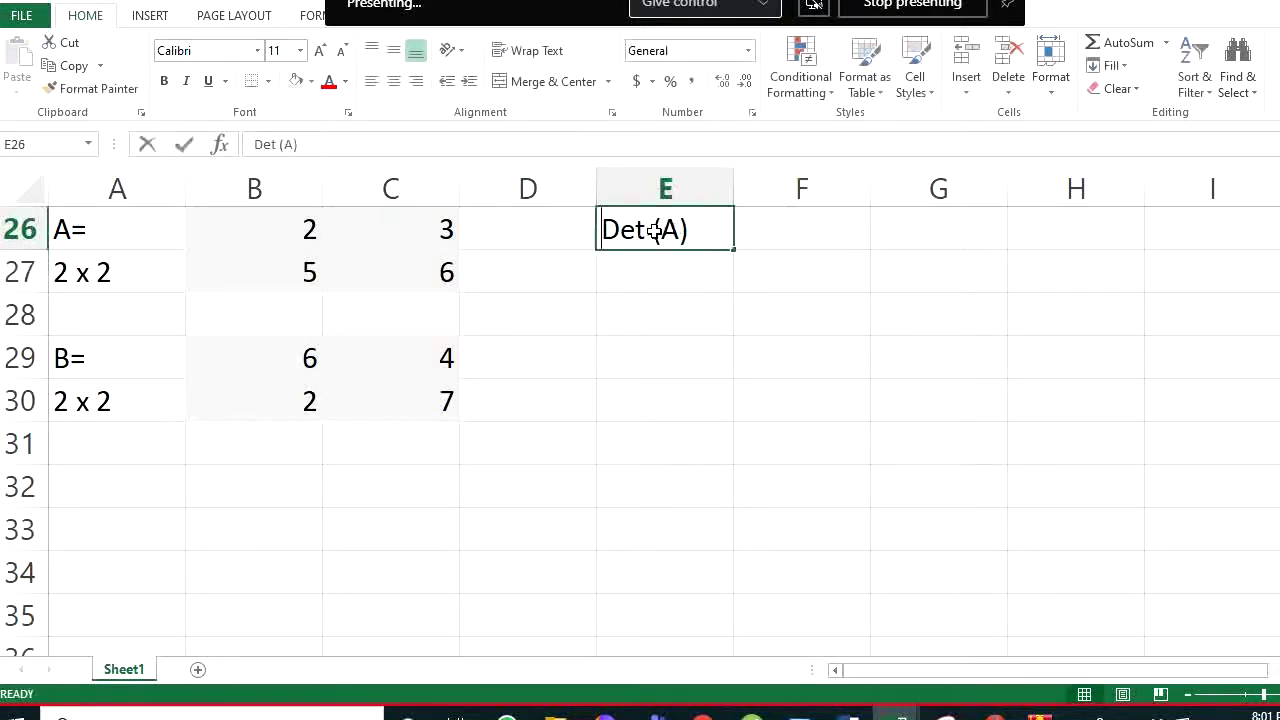
key(BackSpace)
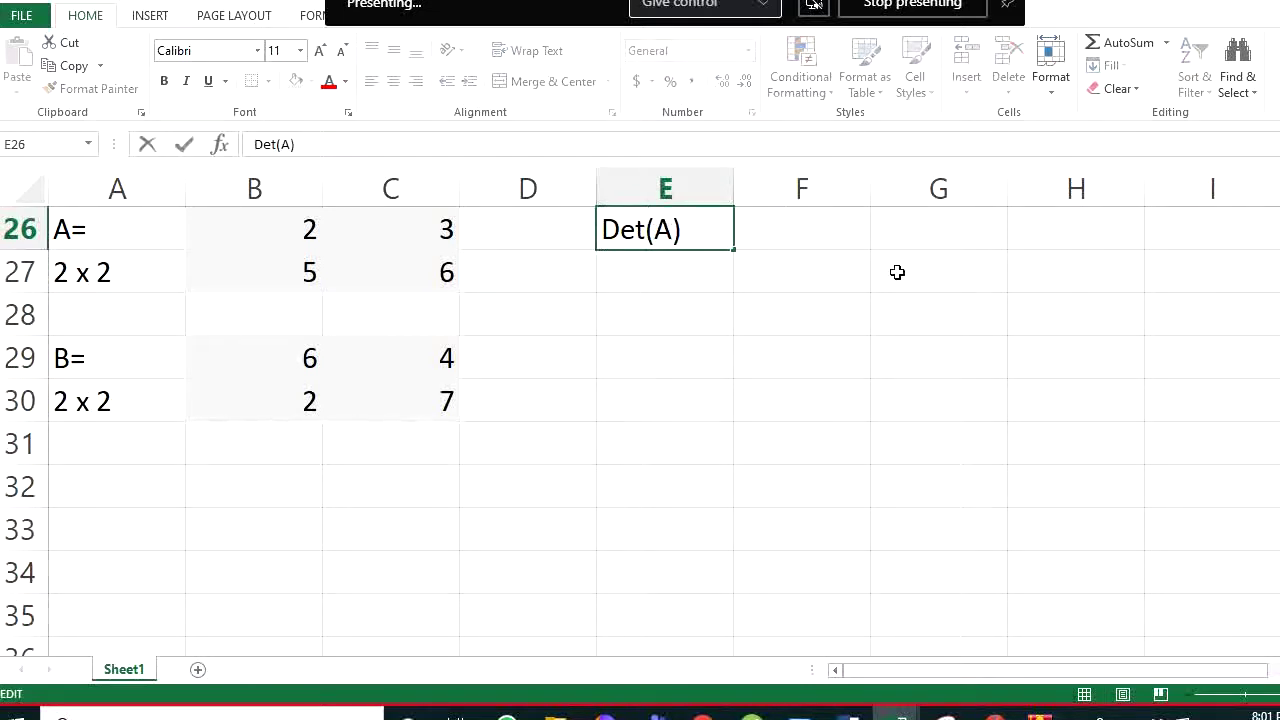
key(Return)
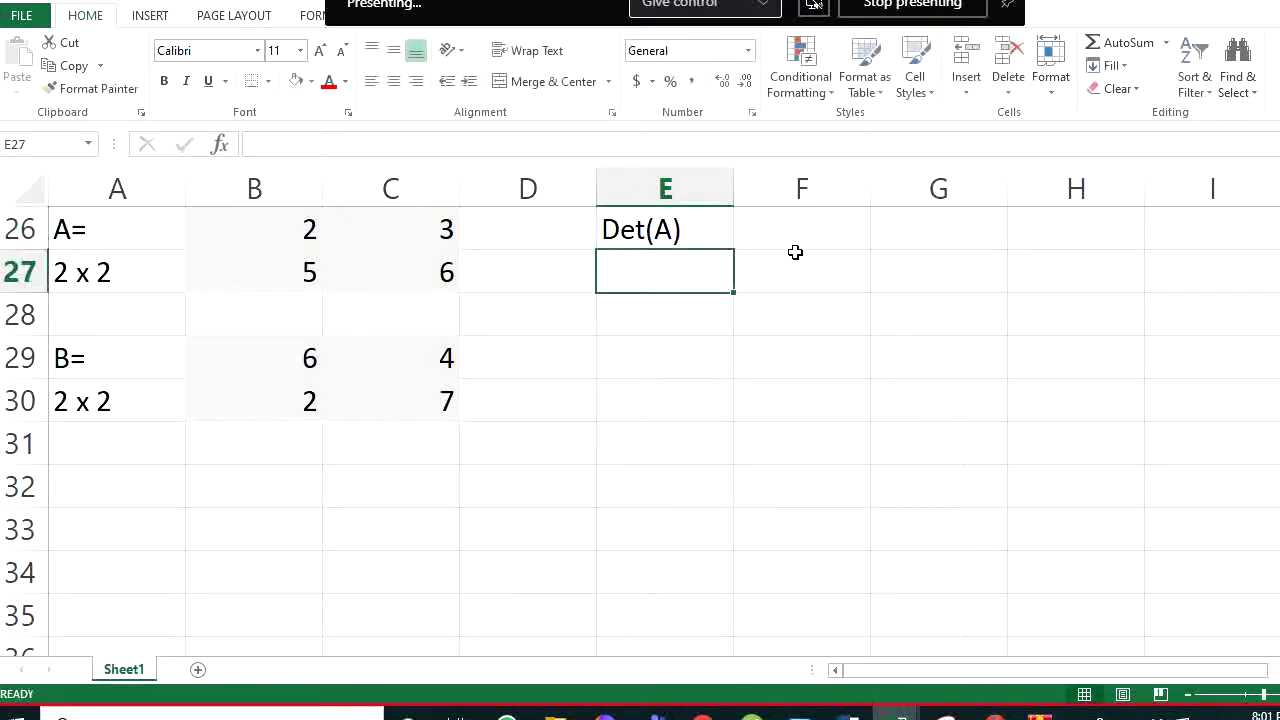
Add the label "Determinant of A" in cell A32, below the copied matrices
click(443, 272)
click(320, 232)
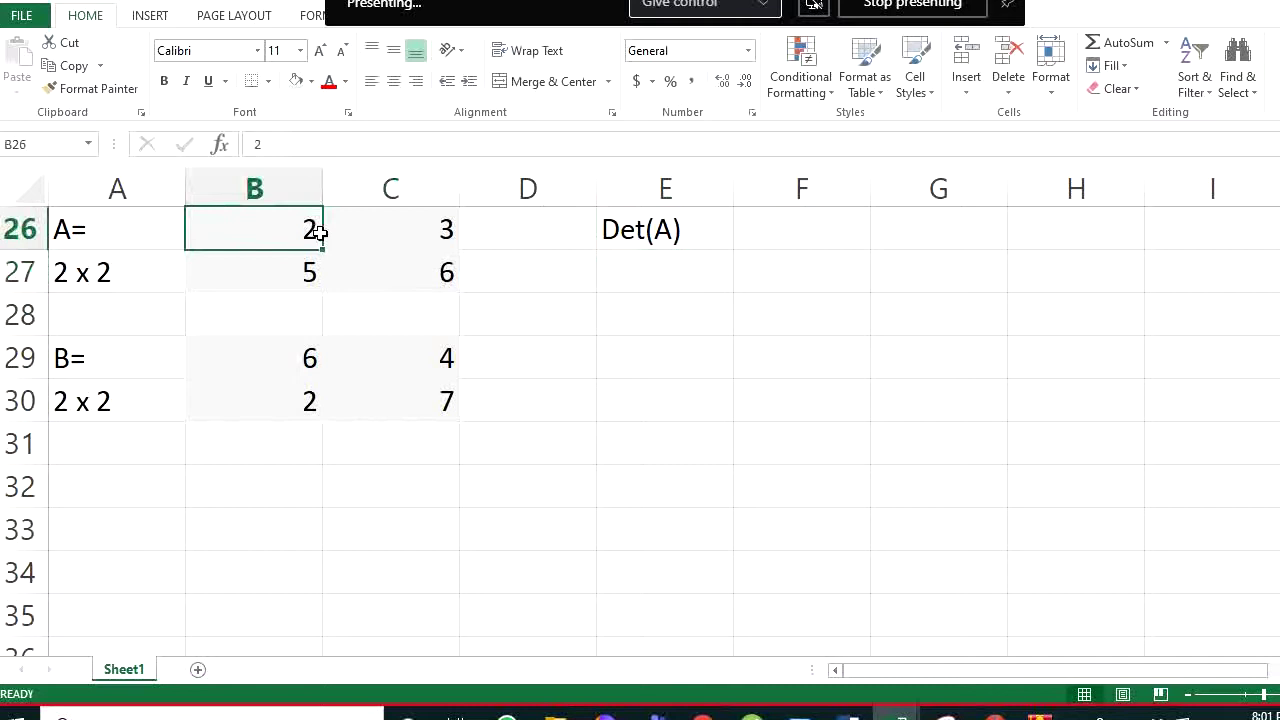
click(772, 239)
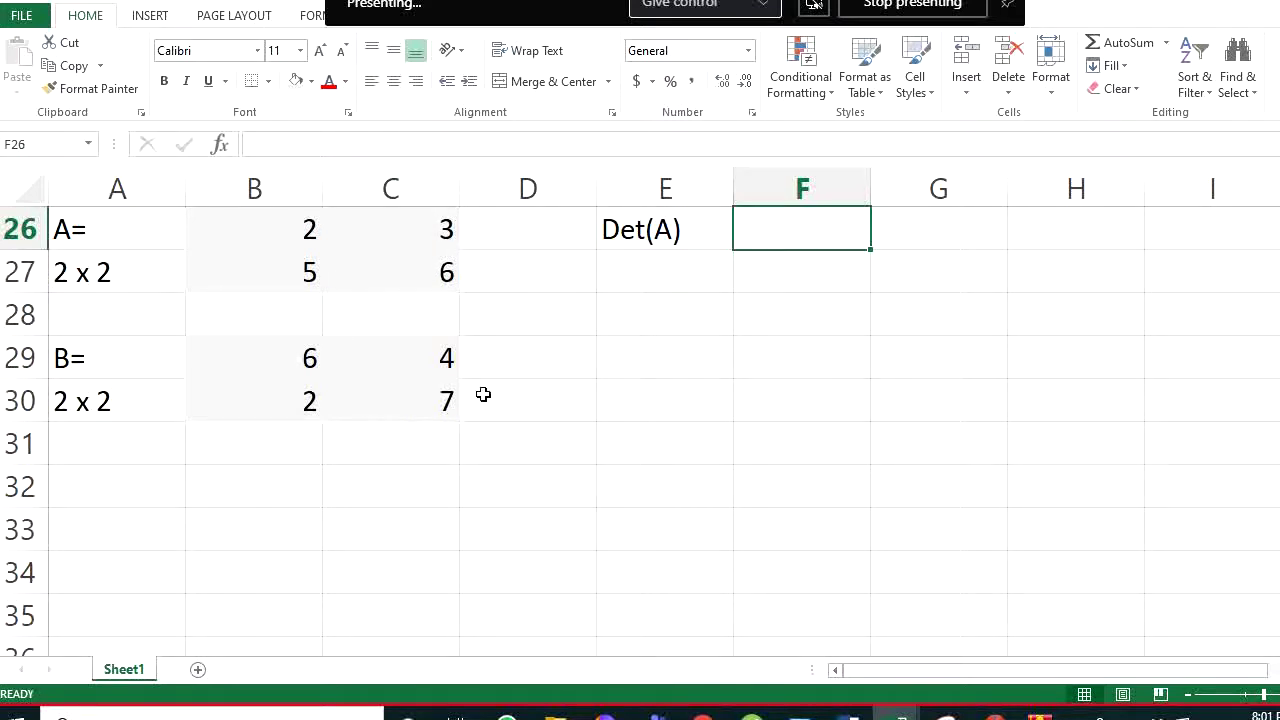
click(142, 496)
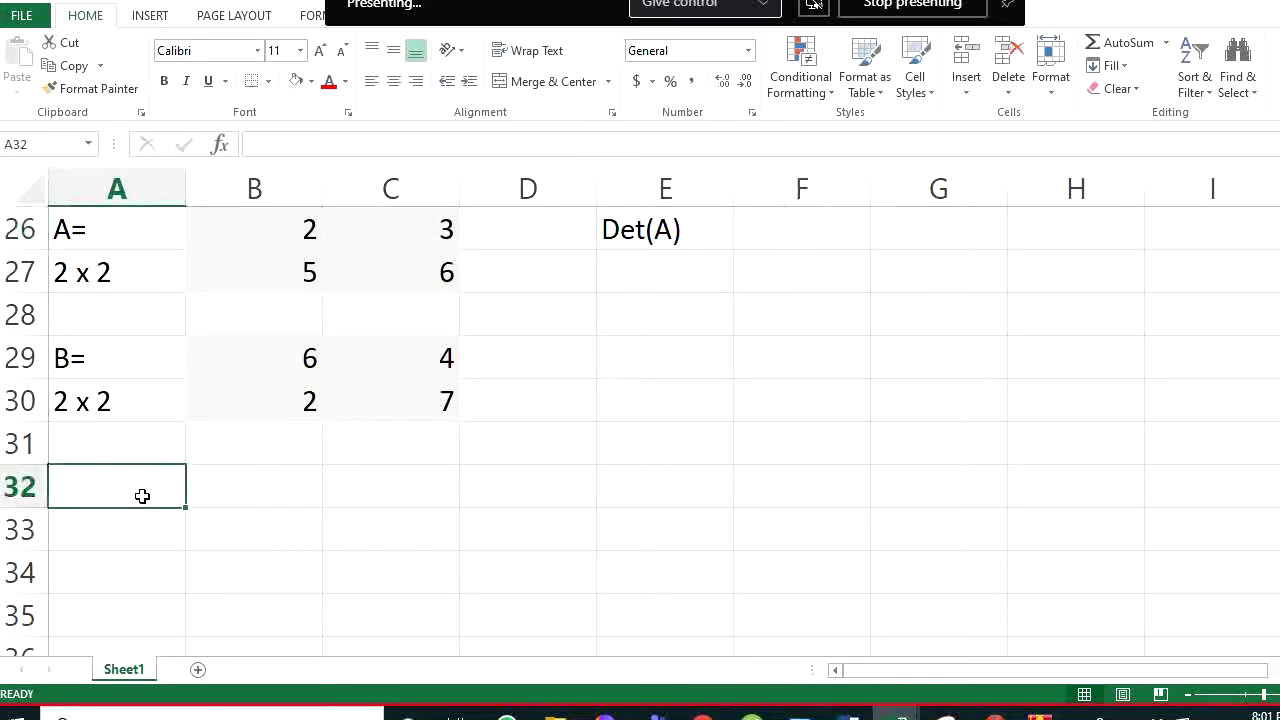
text(Det)
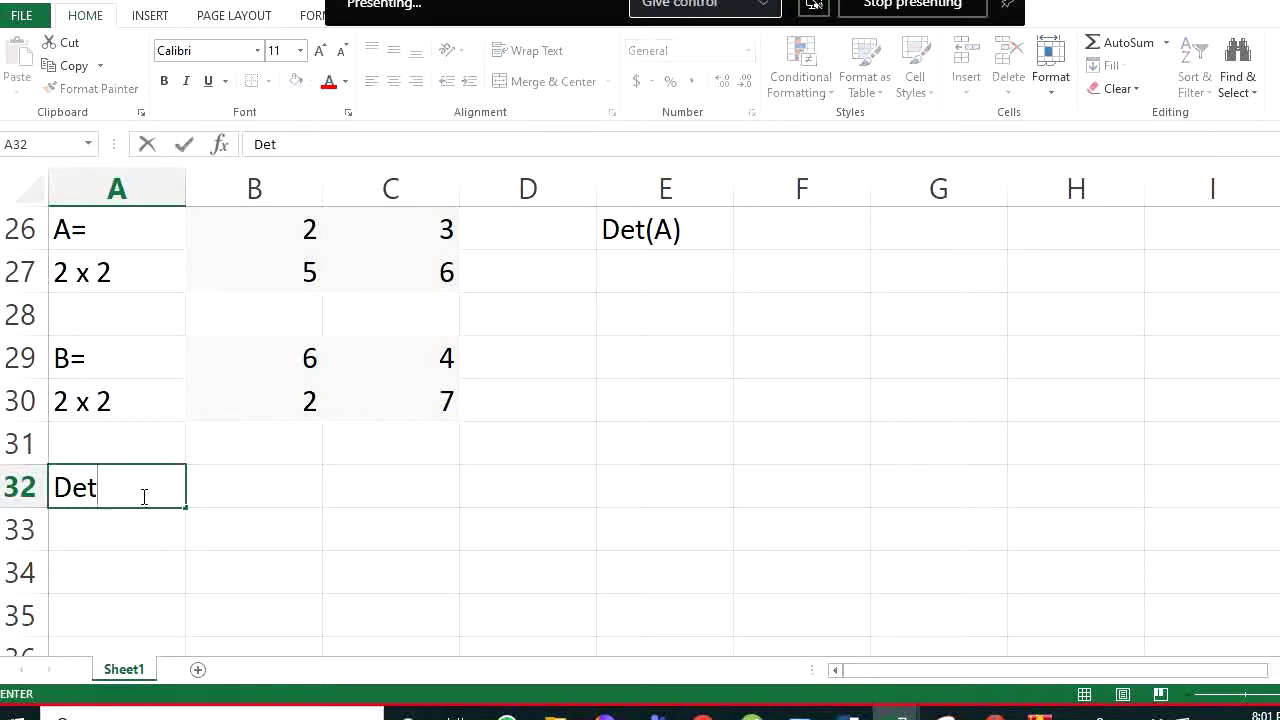
text(erminant of A)
key(Tab)
Calculate the determinant of matrix A by hand in C32 with the formula =2*6-3*5
key(Tab)
key(Tab)
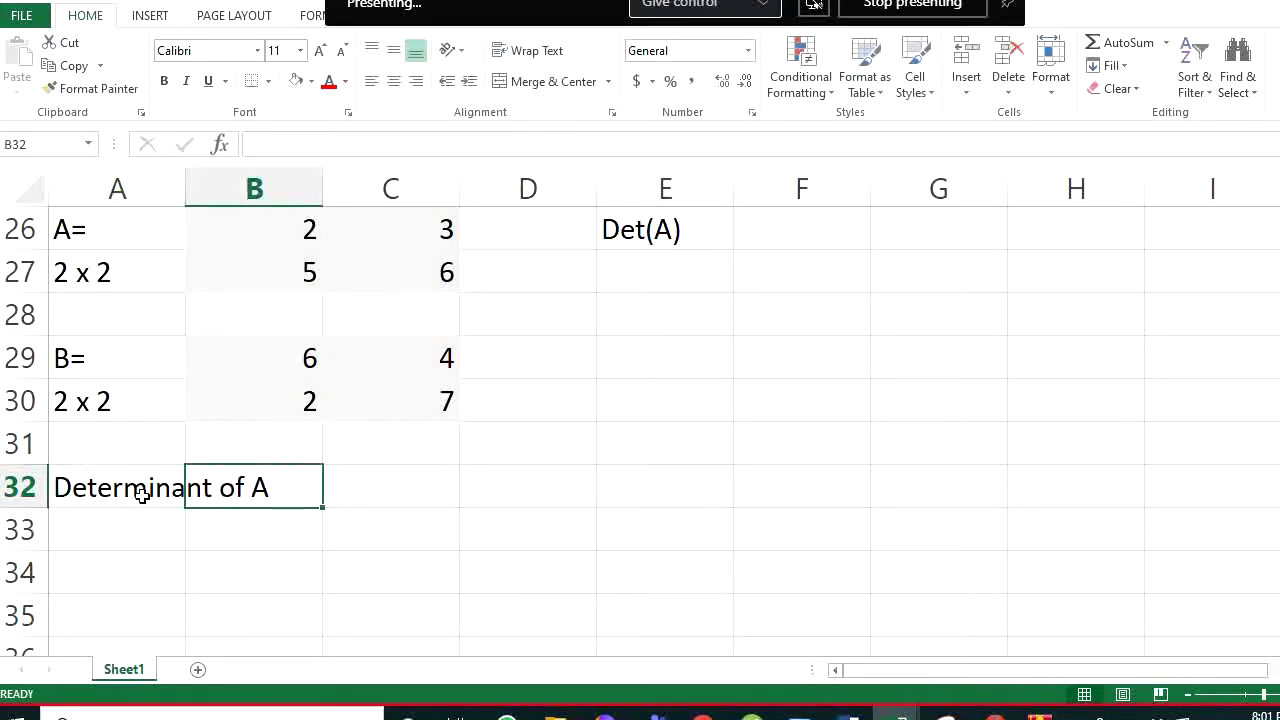
key(Left)
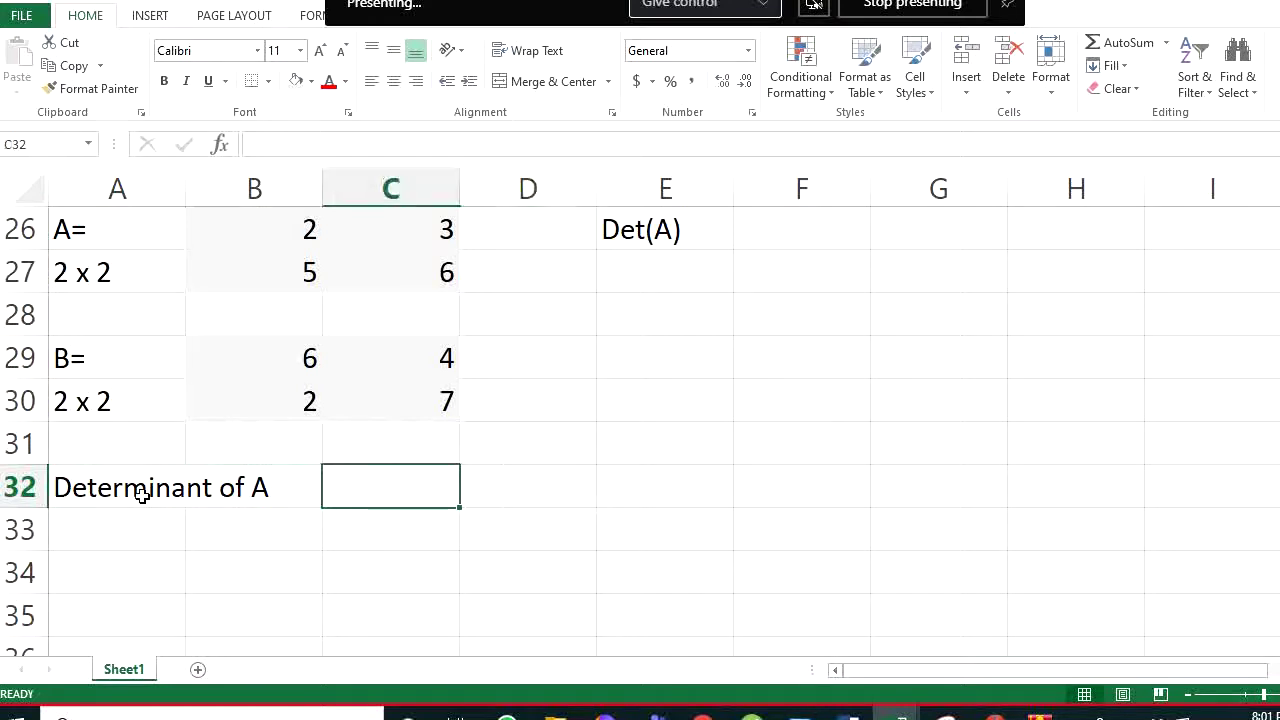
text(=)
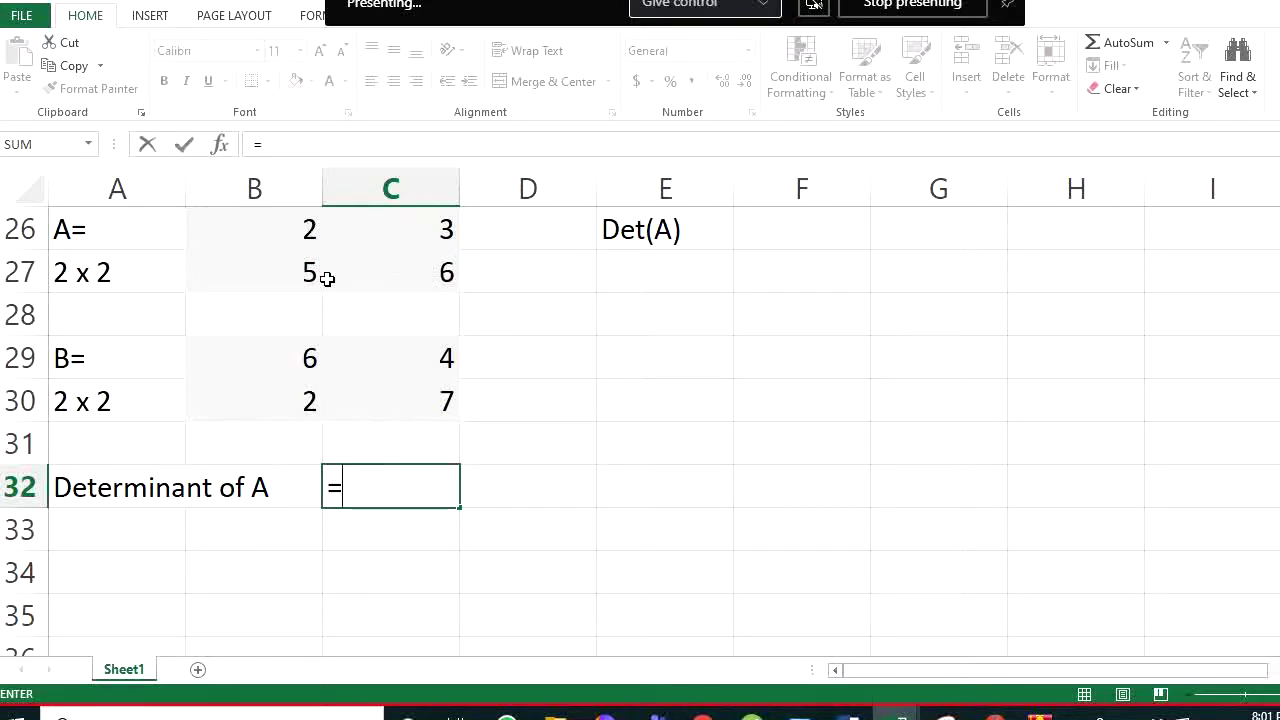
text(2*6-3*5)
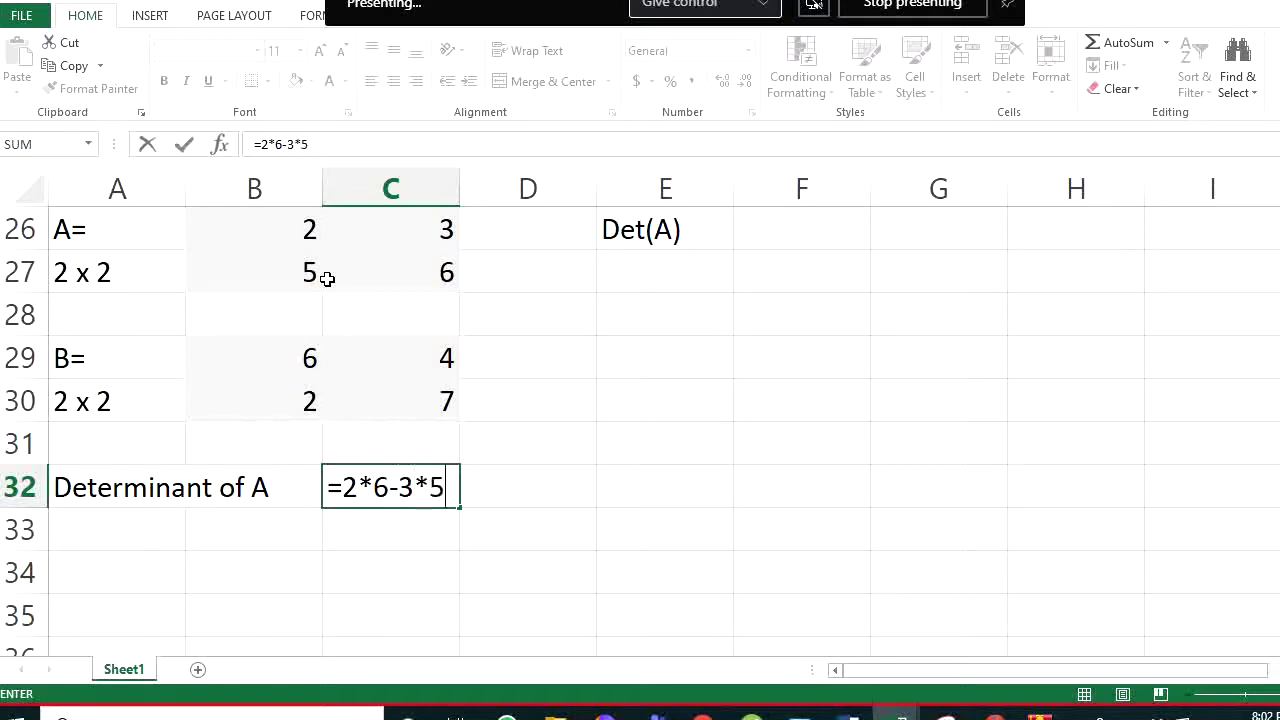
key(Return)
Compute the determinant of matrix A in F26 with =mdeterm(B26:C27) and compare it with the hand calculation in C32
click(767, 230)
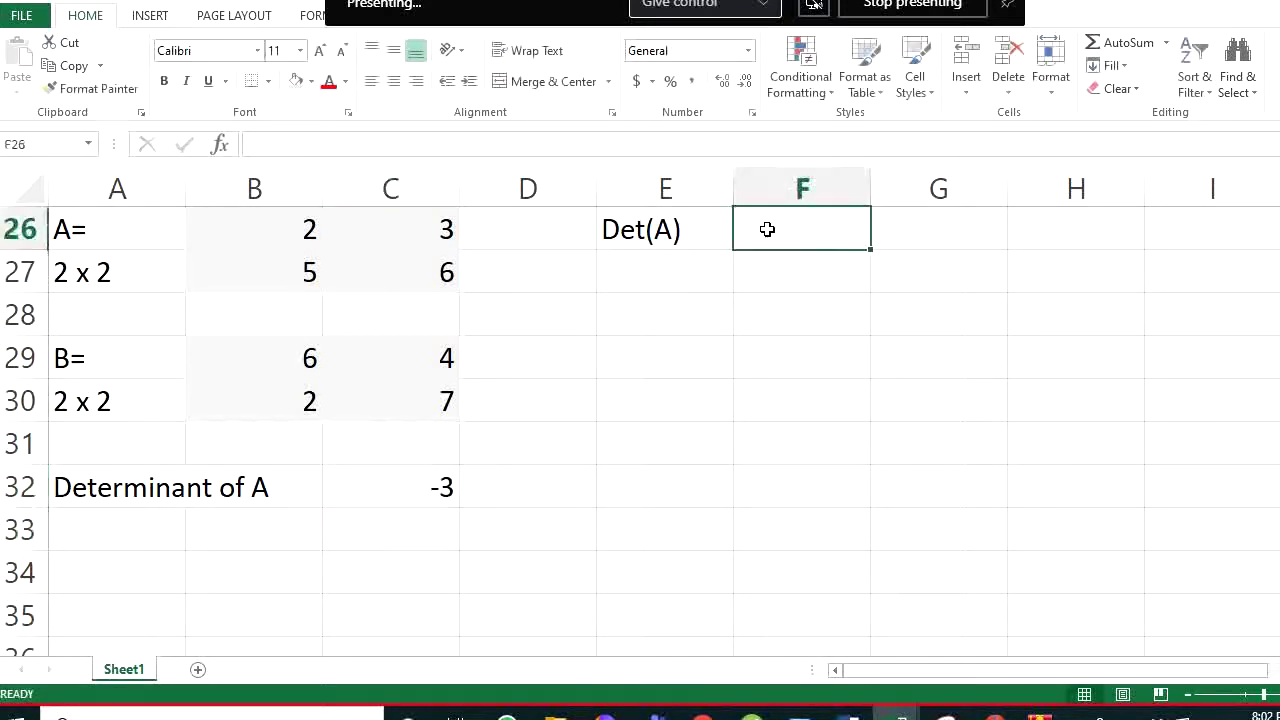
text(=de)
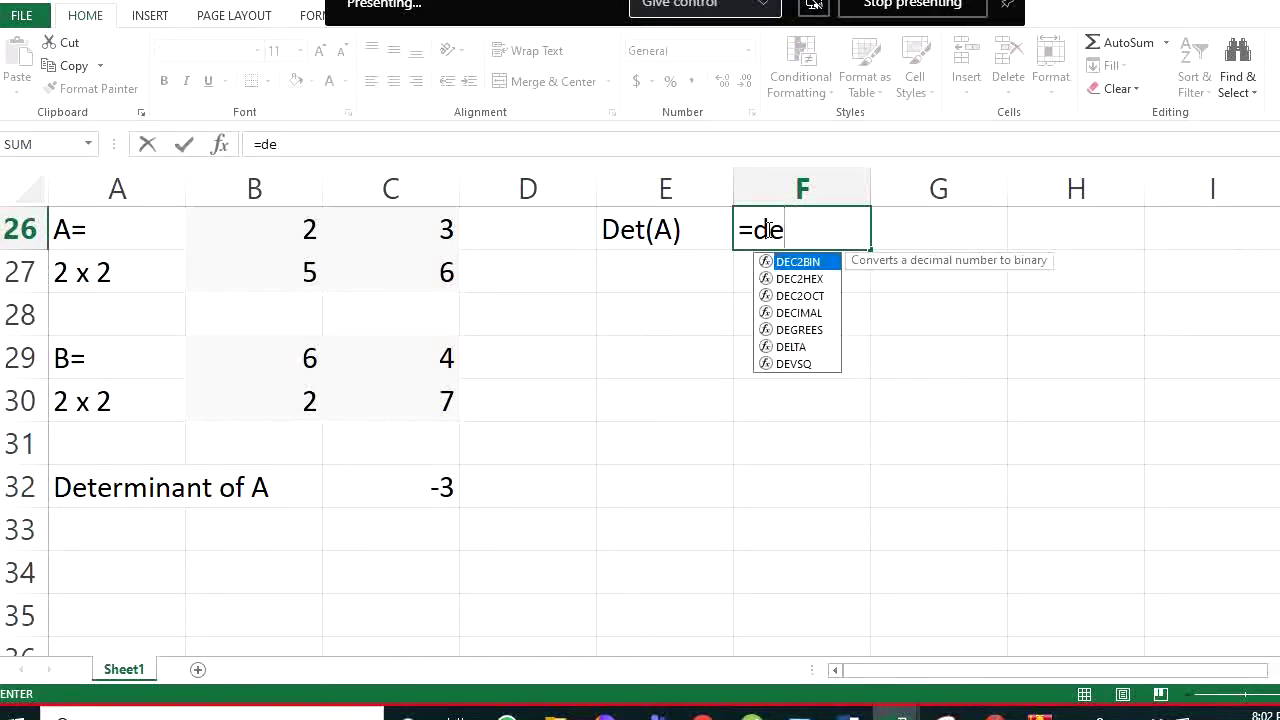
text(rter)
key(BackSpace)
key(BackSpace)
text(t)
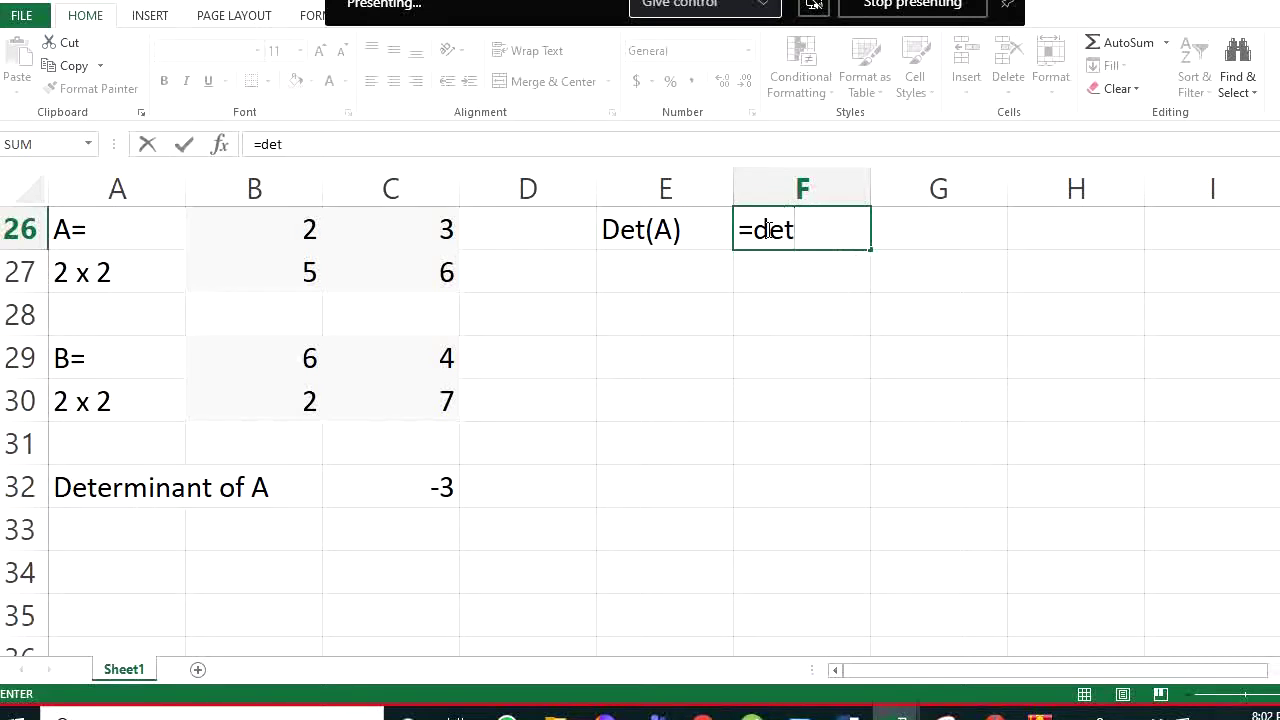
key(BackSpace)
key(BackSpace)
key(BackSpace)
text(m)
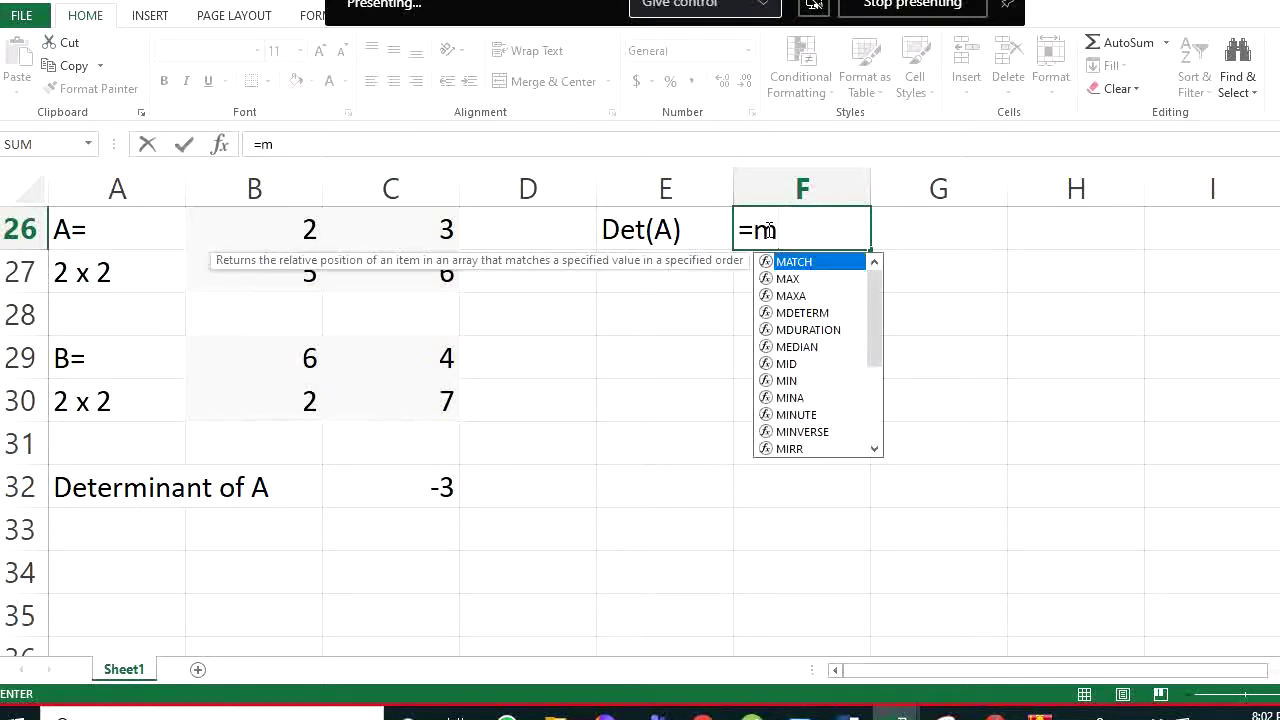
text(deter)
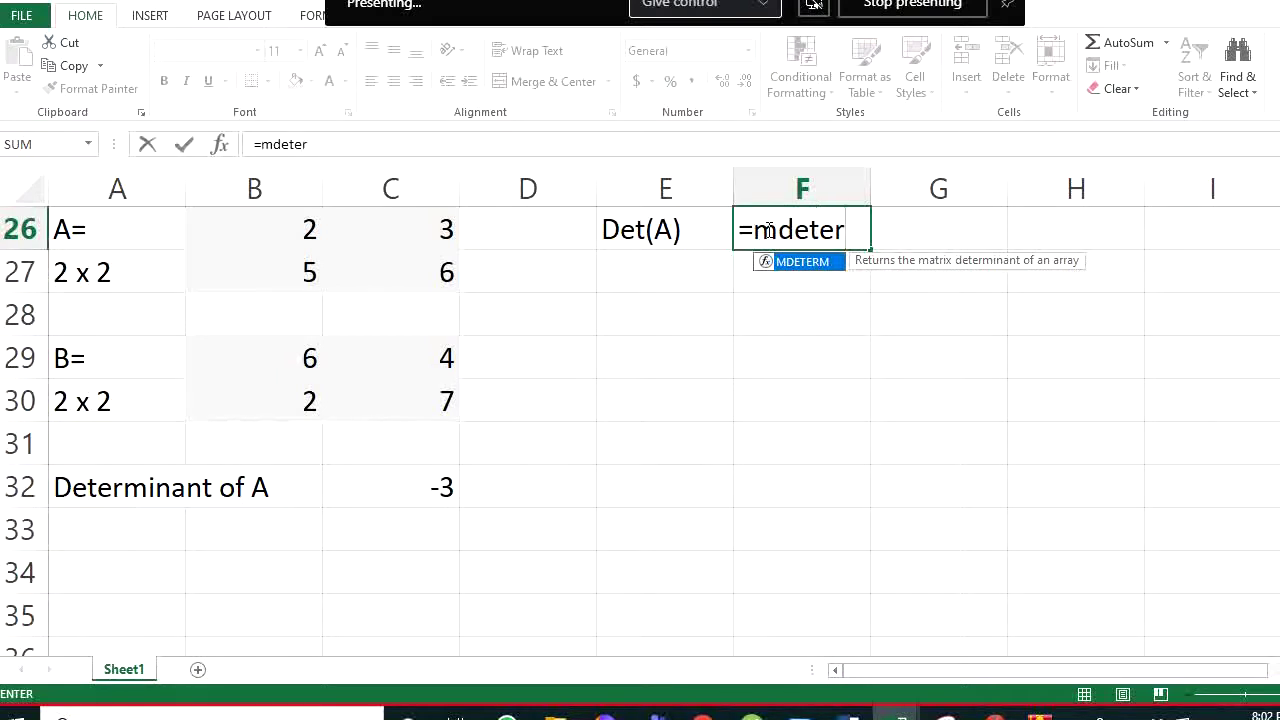
text(m()
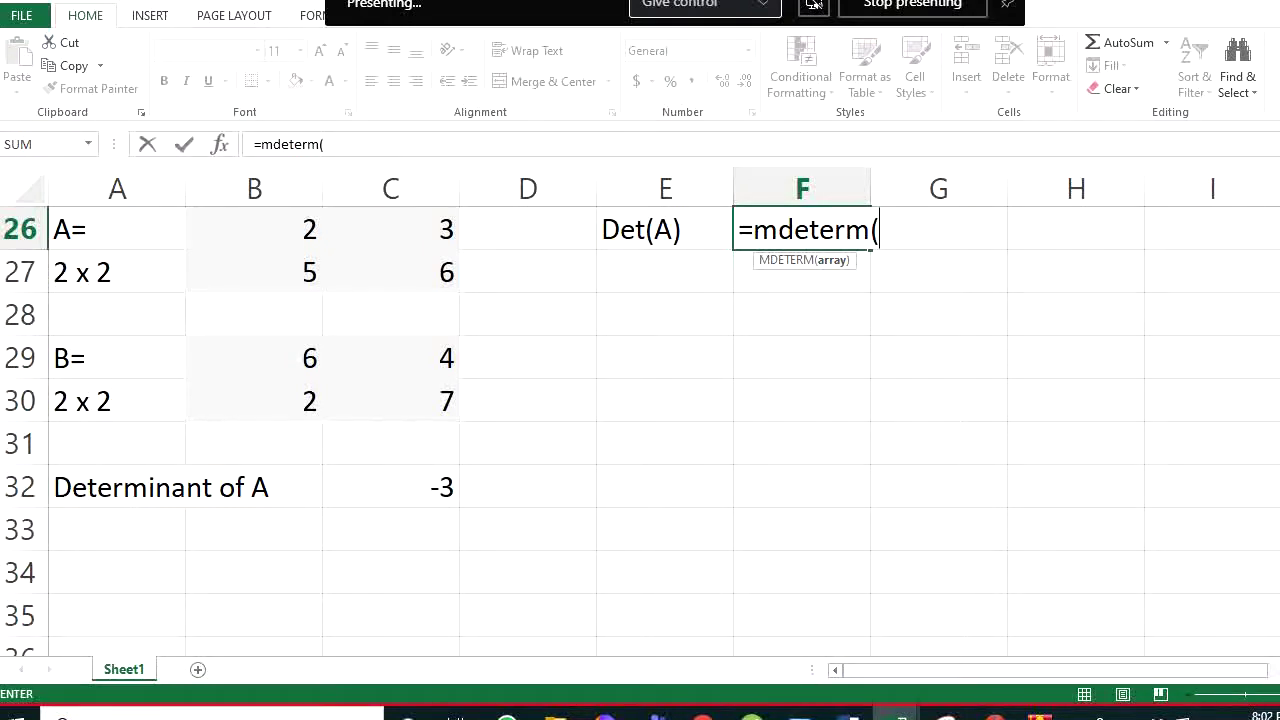
drag(293, 228, 376, 267)
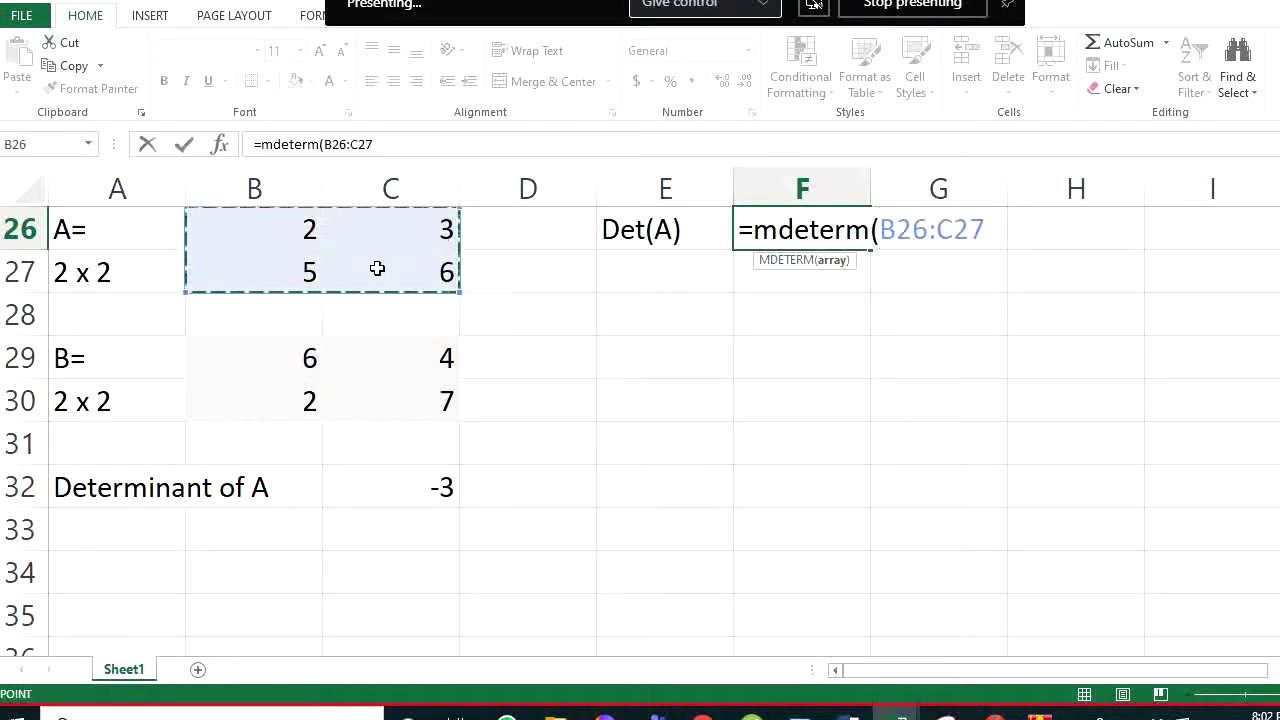
text())
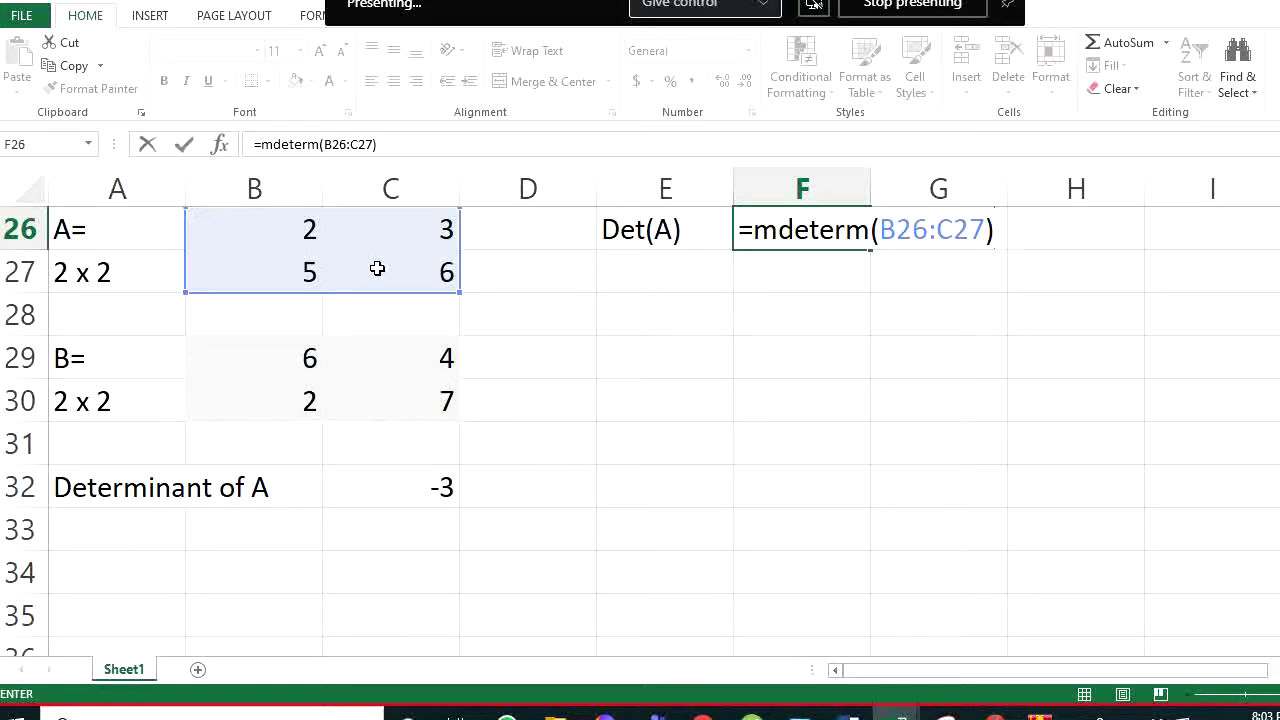
key(Return)
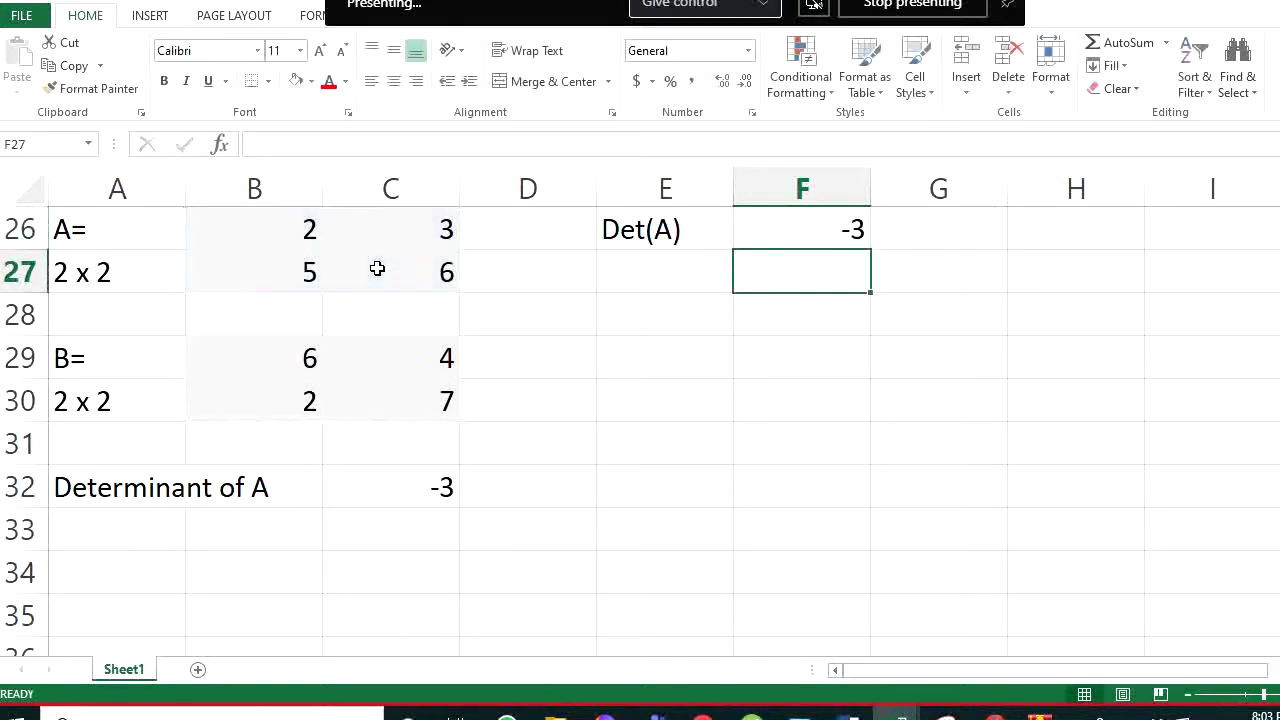
click(388, 484)
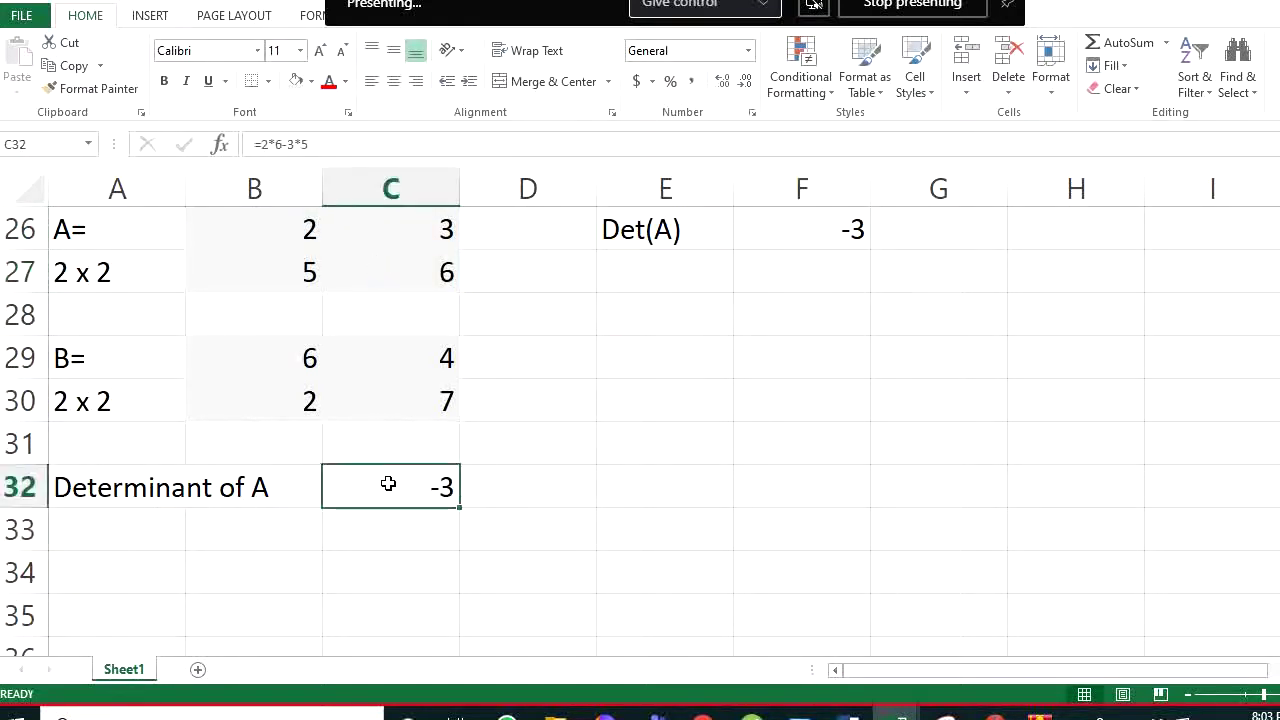
Label cell E27 as det(B), directly under the Det(A) label
click(675, 290)
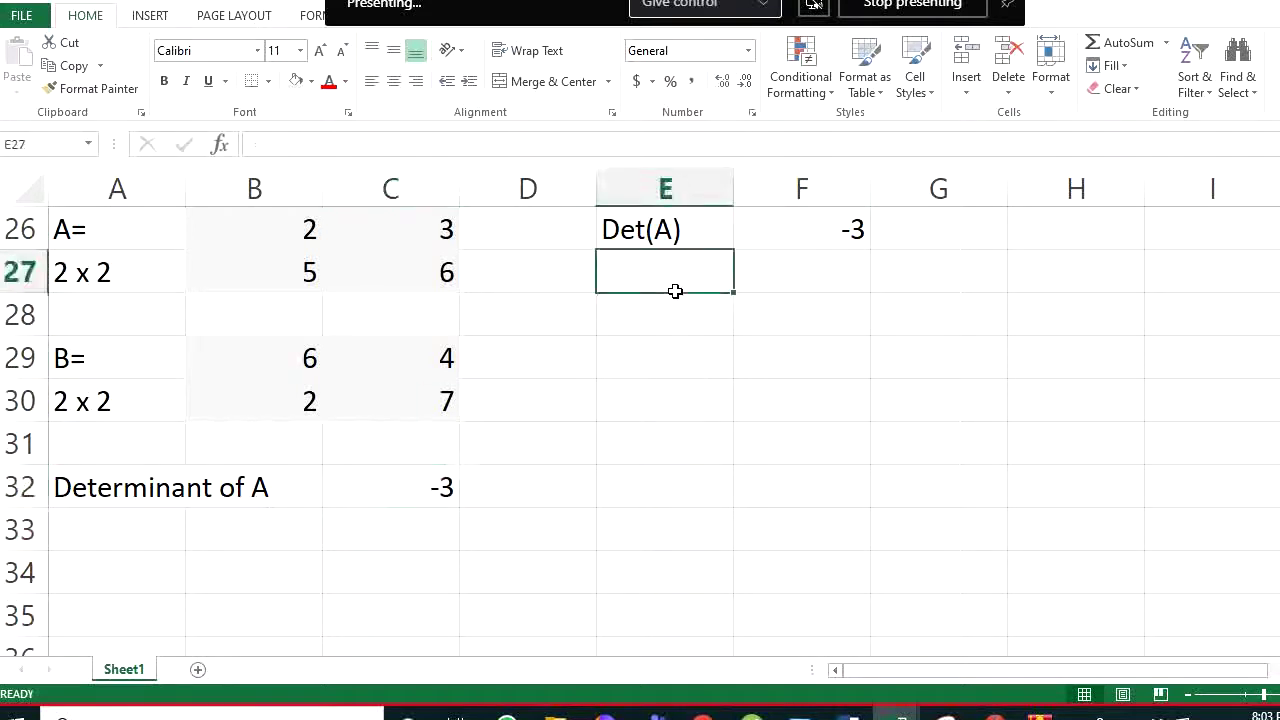
double_click(675, 290)
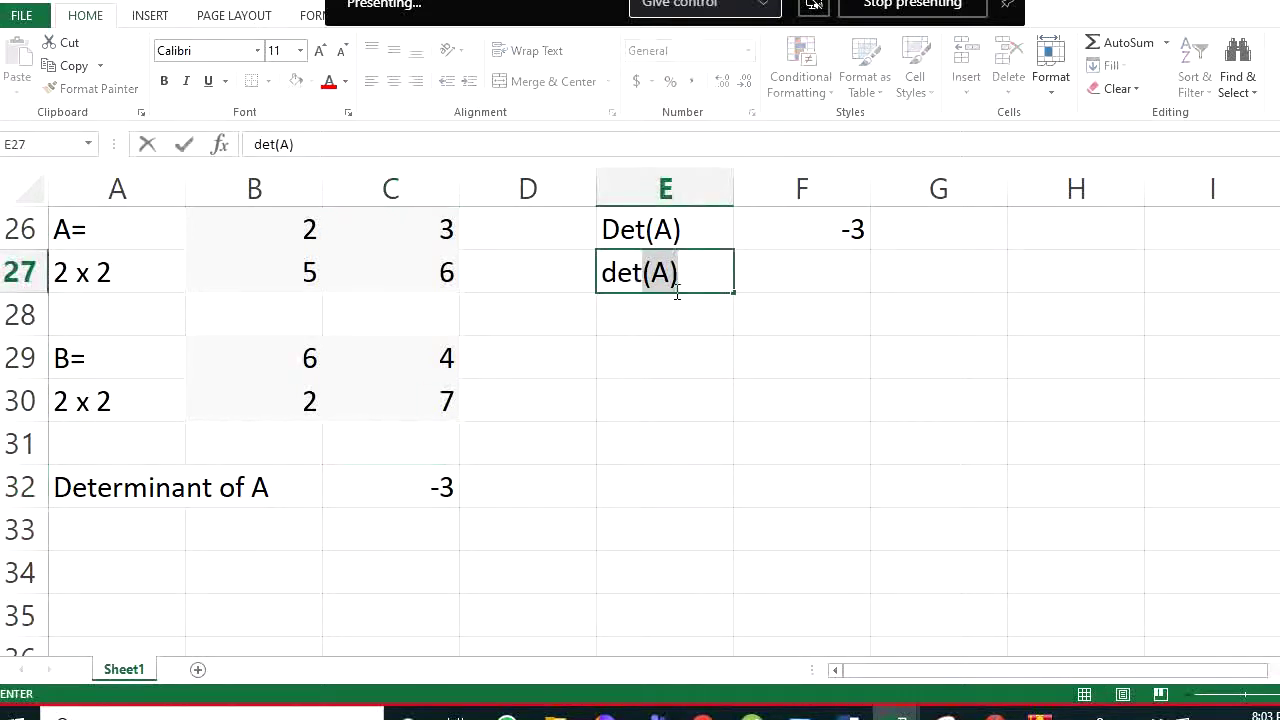
key(shift+Right)
text(B))
key(Tab)
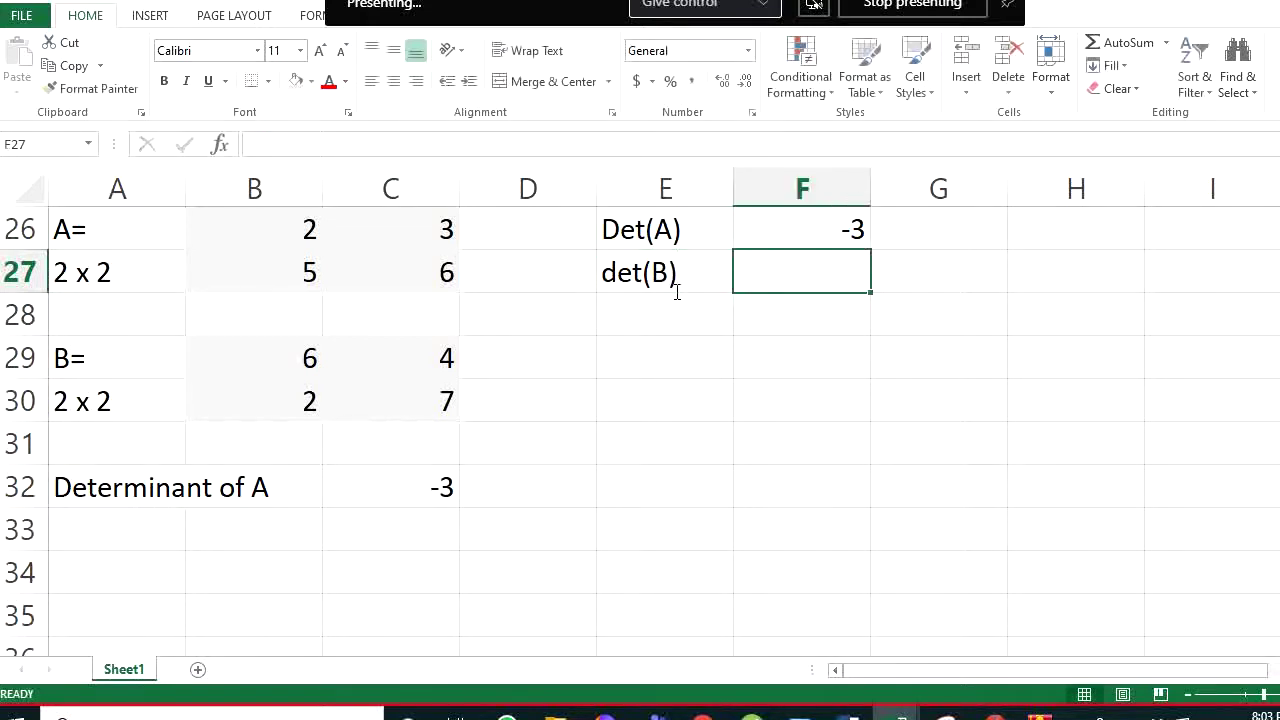
Compute the determinant of matrix B in F27 with the formula =mdeterm(B29:C30)
text(=)
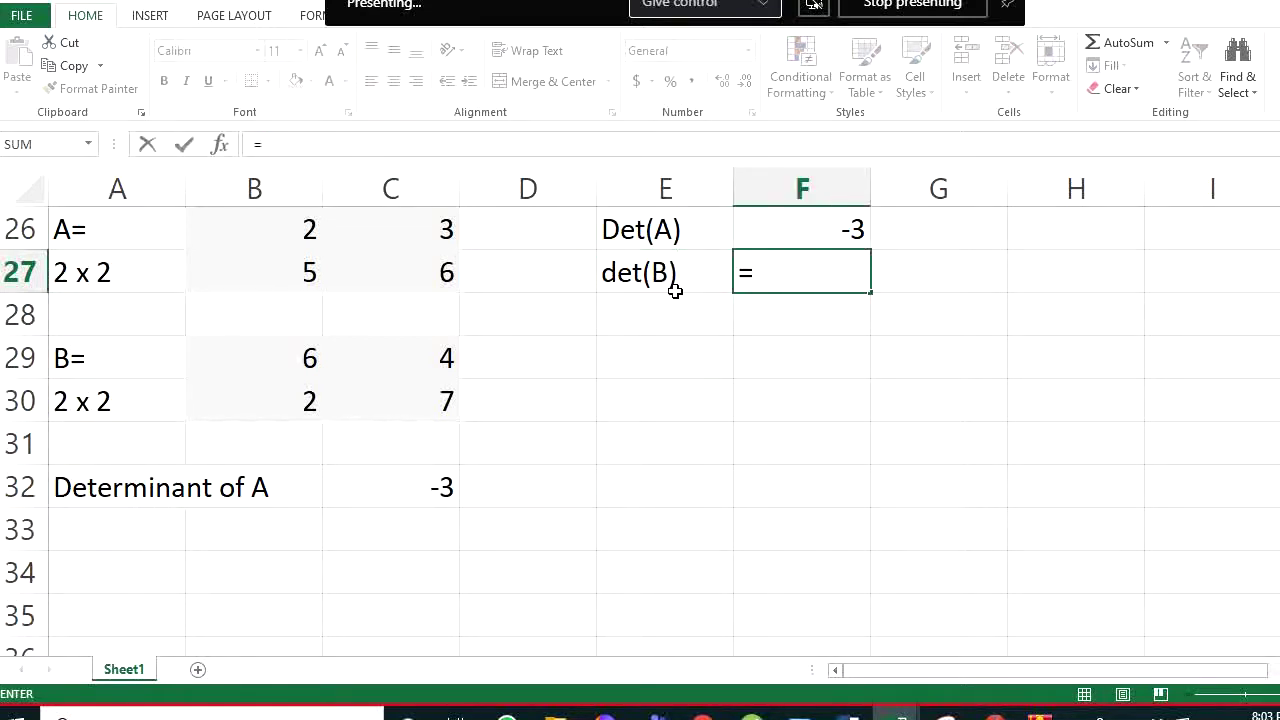
text(m)
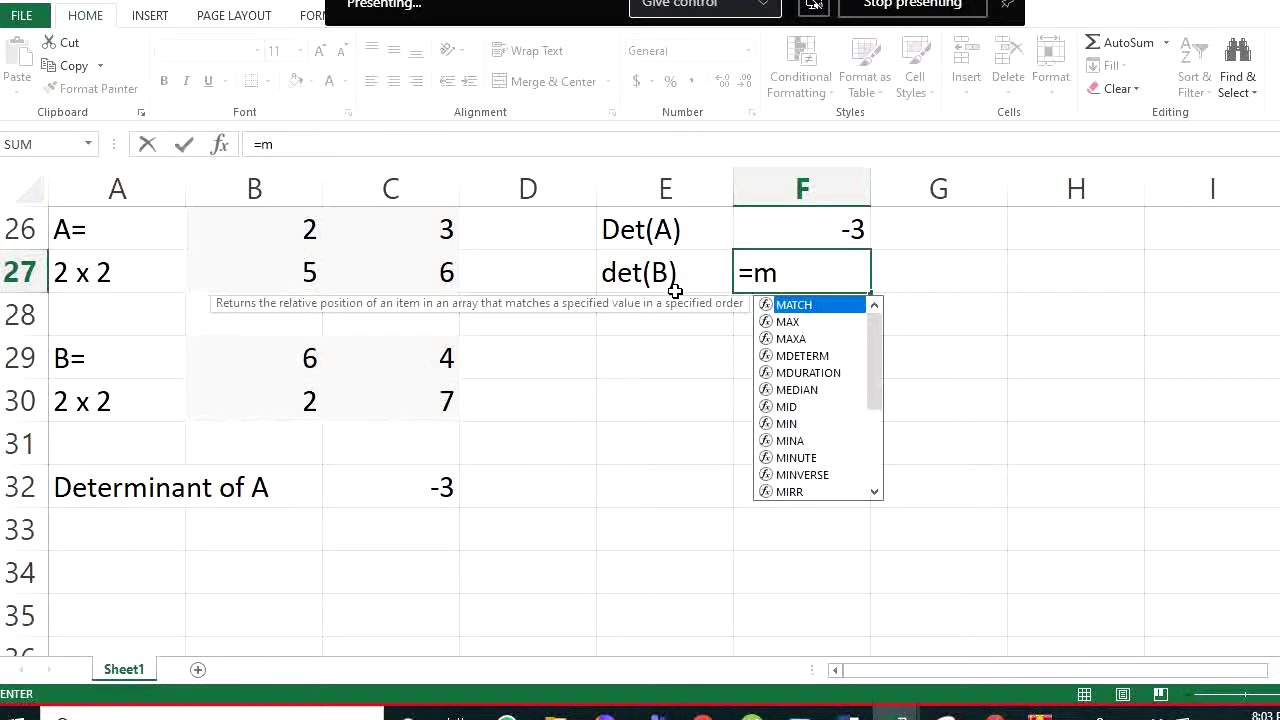
text(determ)
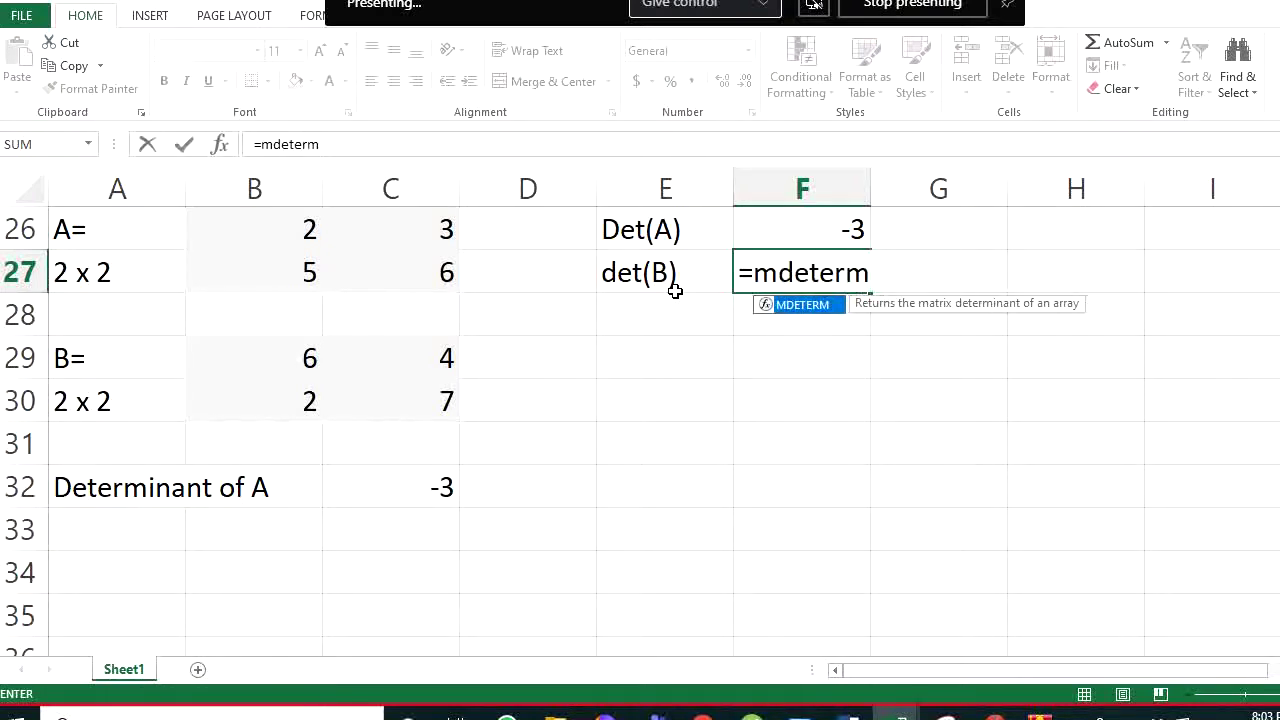
text(()
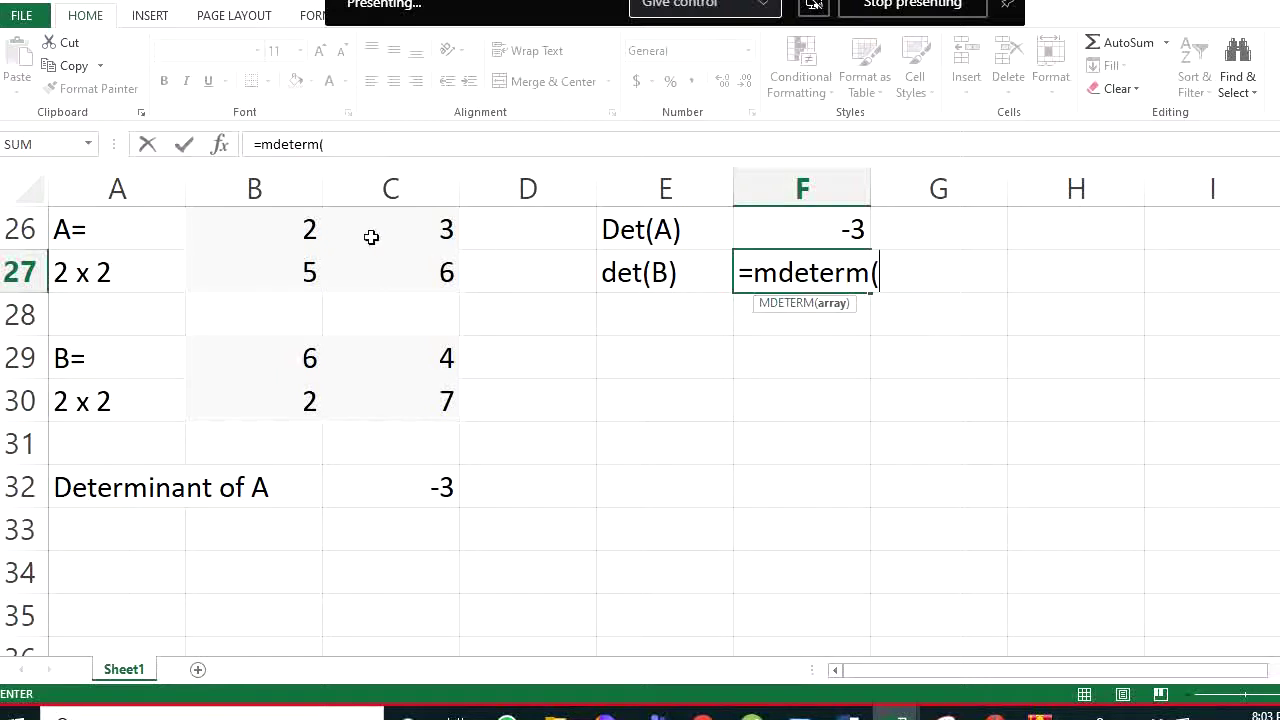
drag(300, 358, 406, 402)
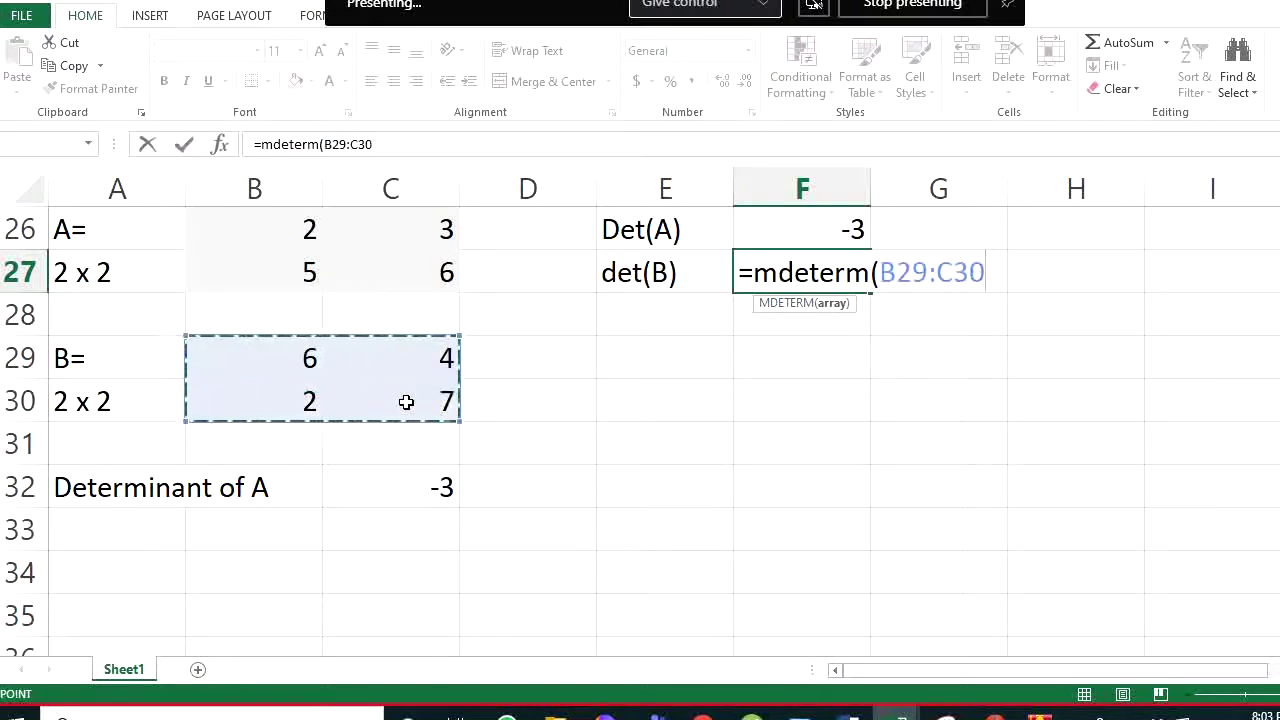
text())
key(Return)
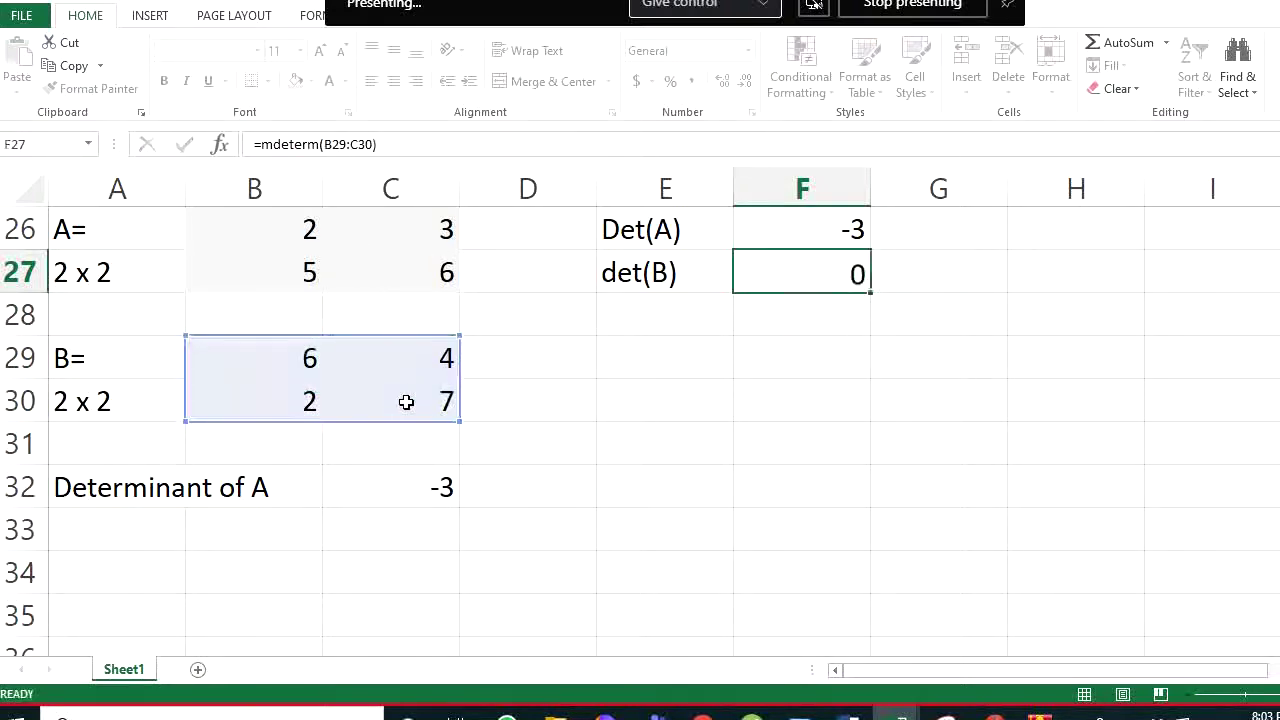
key(Left)
Check the entries of matrix B in B29:C30 against its determinant formula in F27
click(304, 346)
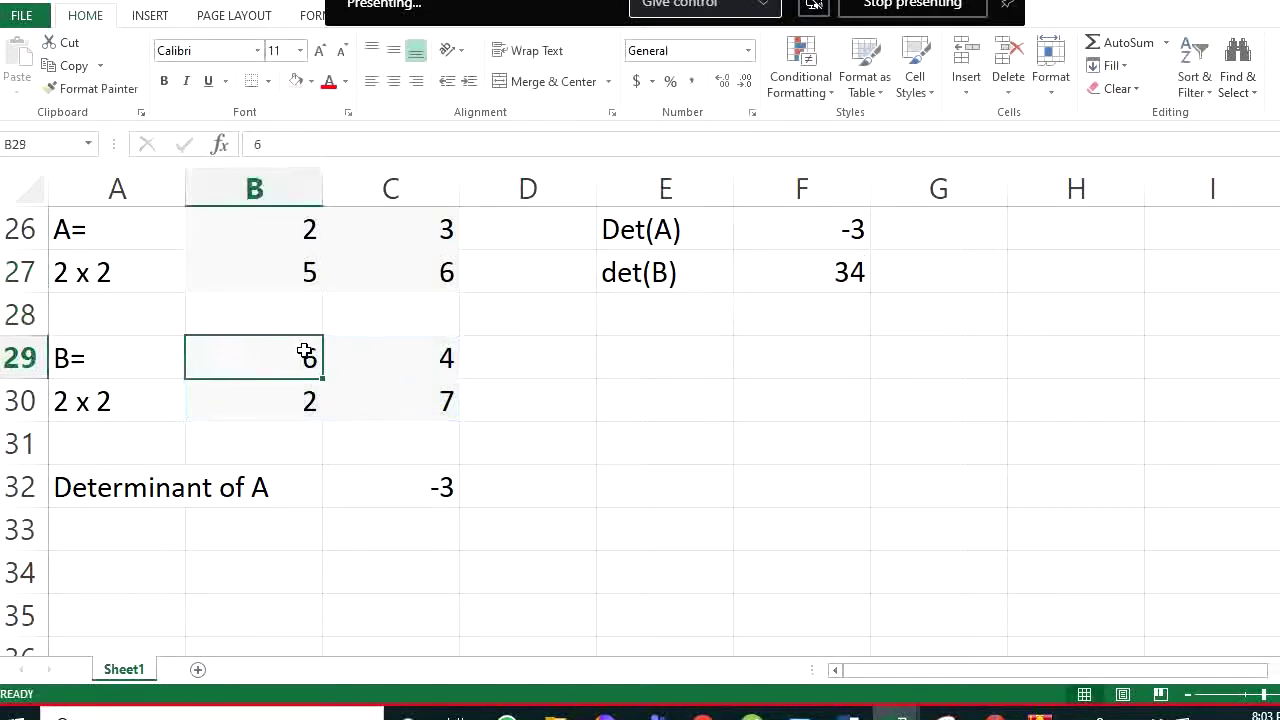
click(420, 408)
click(435, 366)
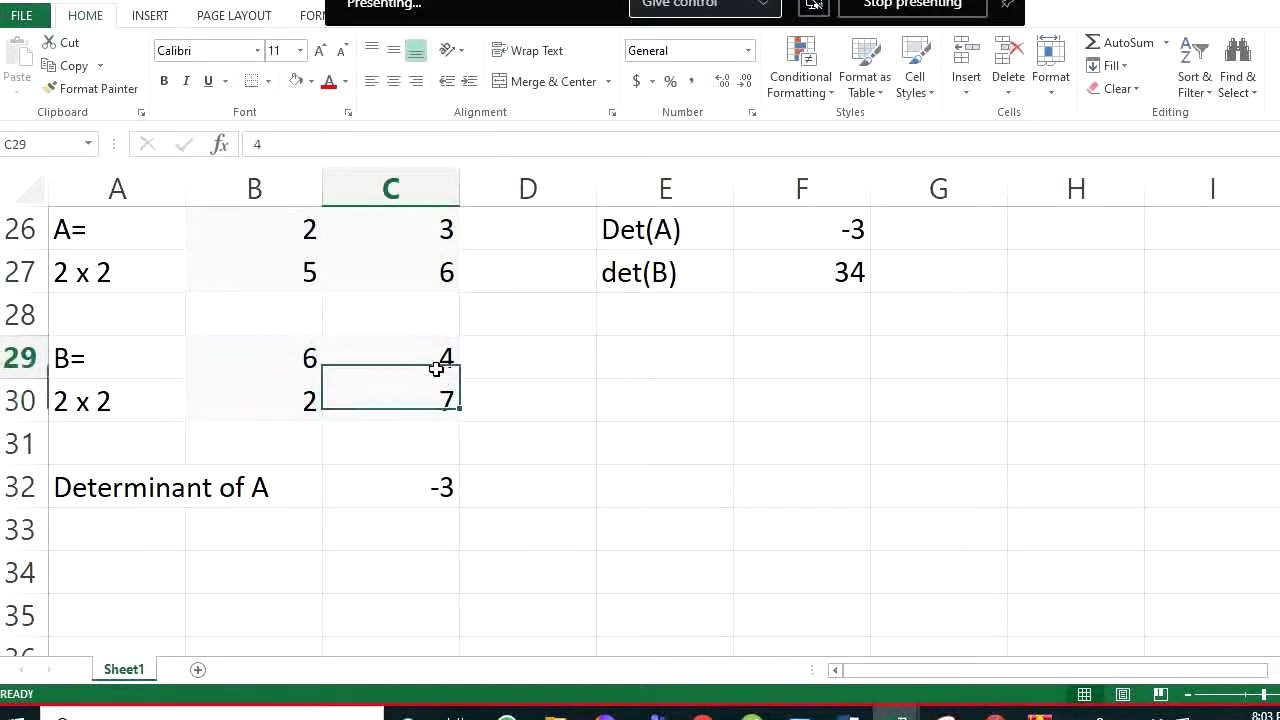
click(318, 410)
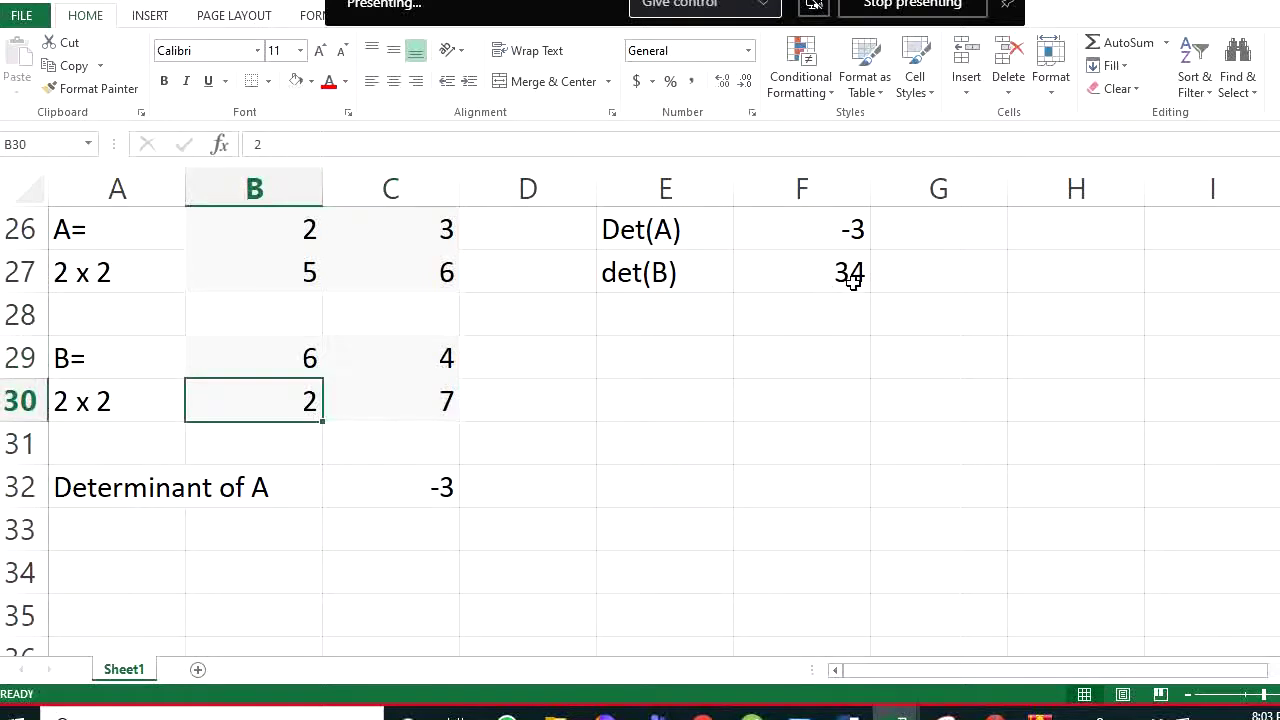
click(848, 278)
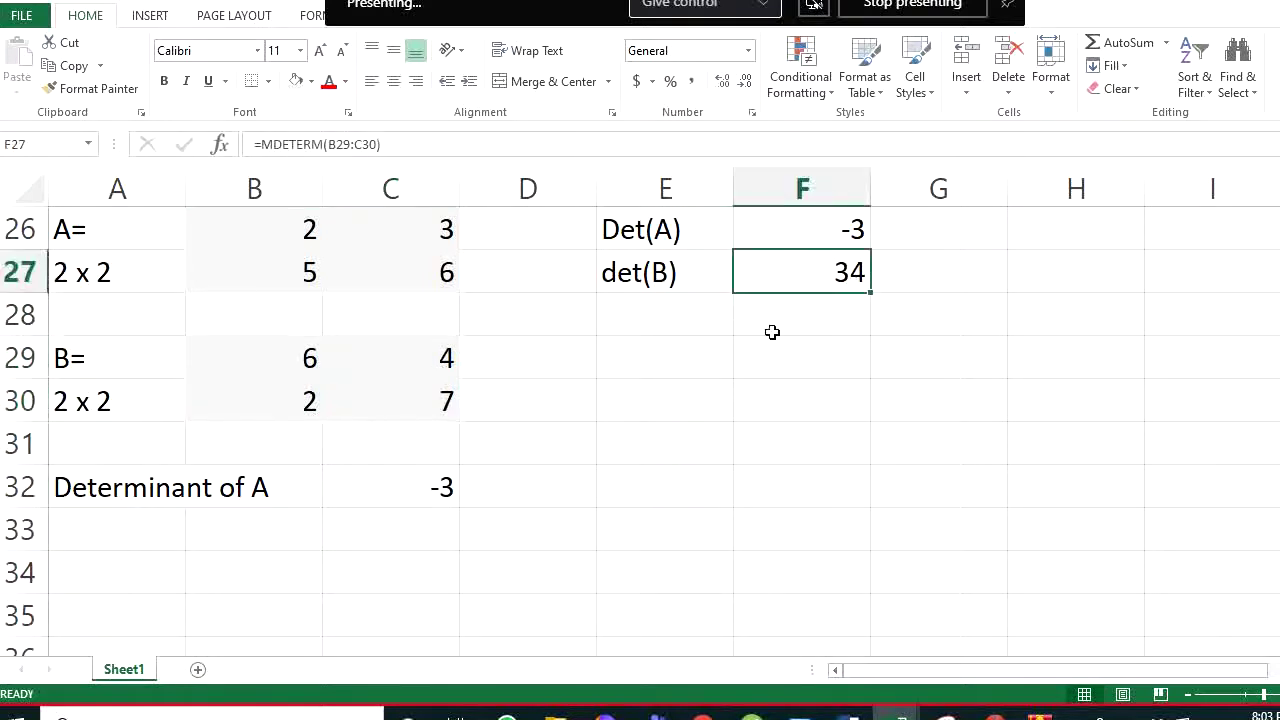
Copy the Determinant of A label from A32 into A33 and change it to Determinant of B
click(155, 492)
drag(186, 509, 186, 548)
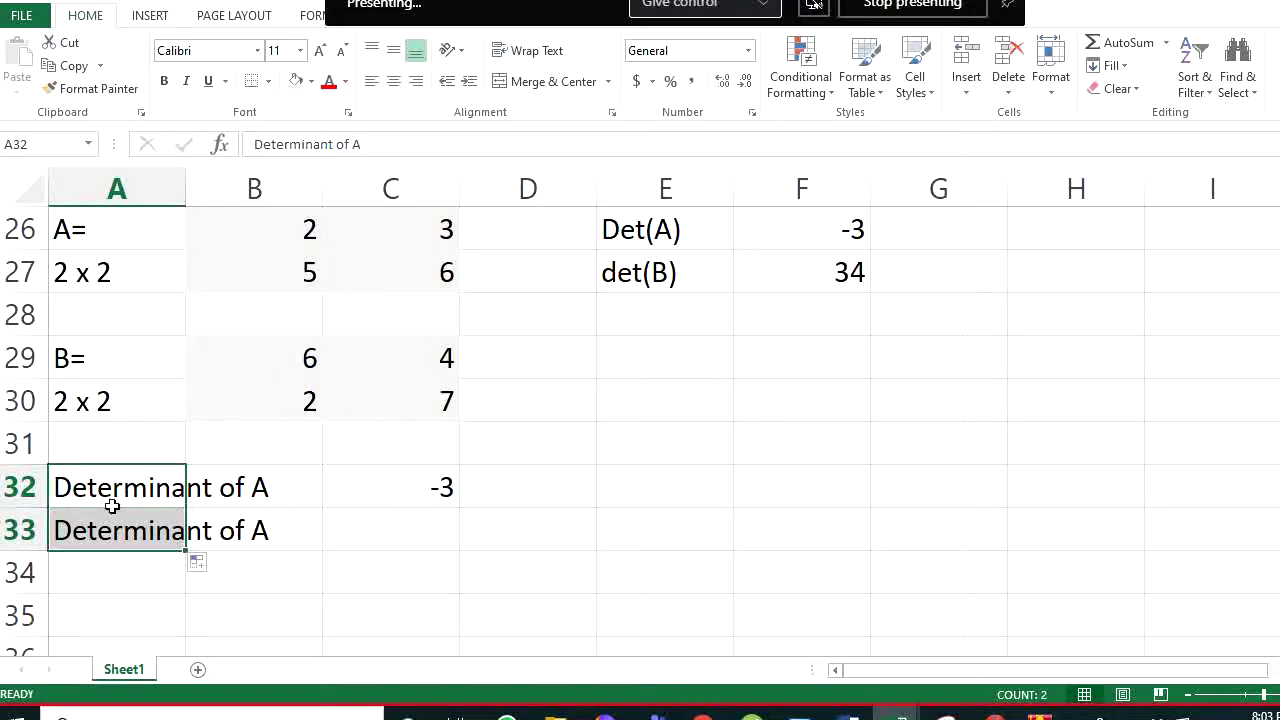
click(116, 538)
click(362, 145)
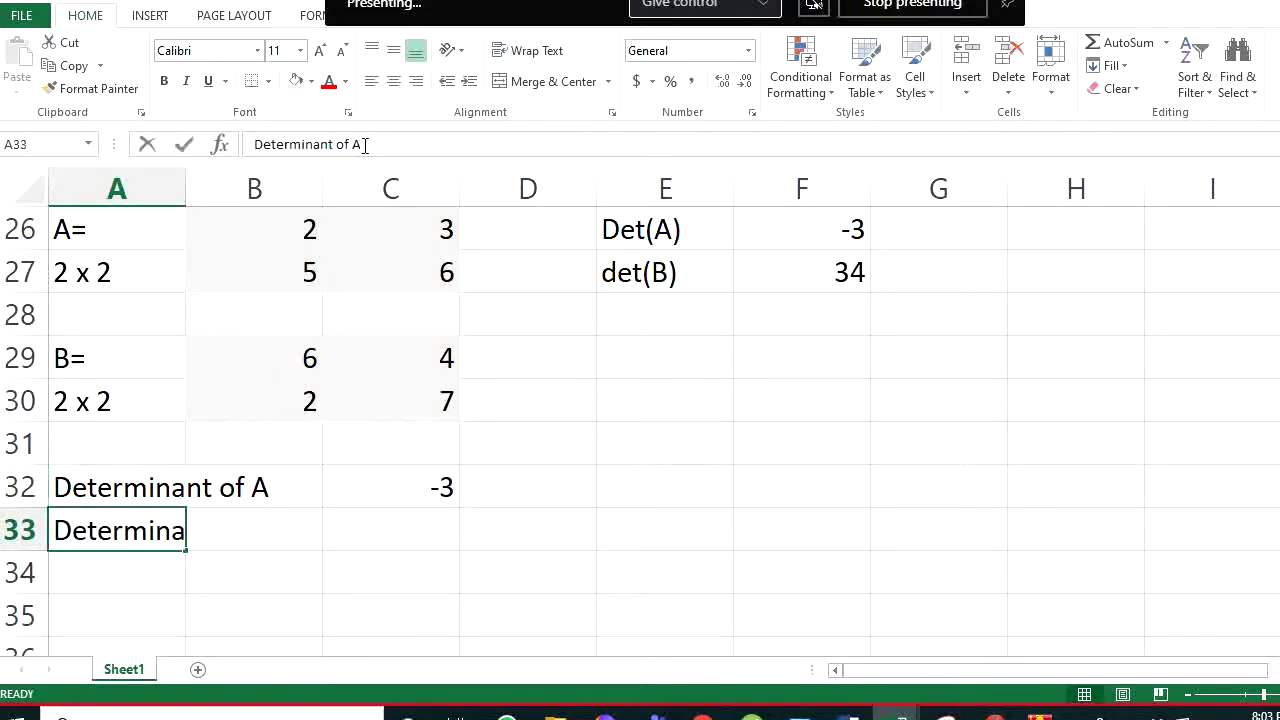
key(BackSpace)
text(B)
key(Tab)
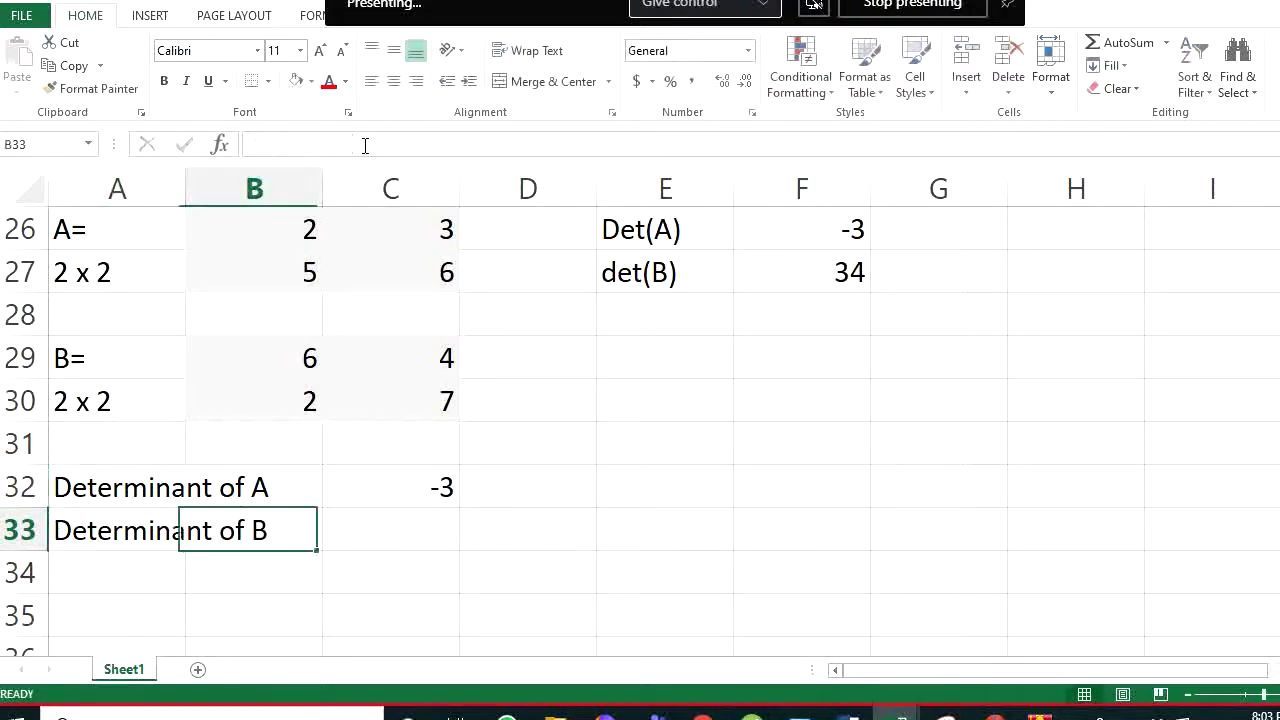
Calculate the determinant of matrix B in C33 using cell references with the formula =B29*C30-C29*B30
key(Tab)
text(=)
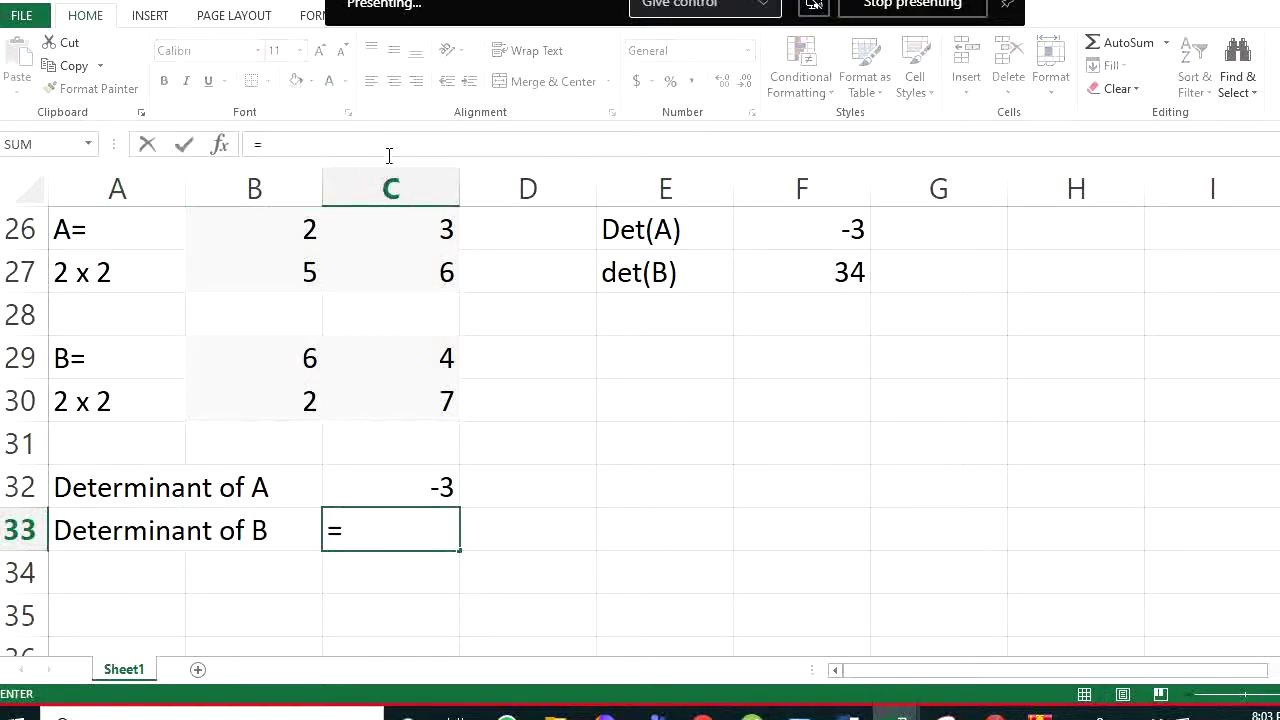
click(296, 370)
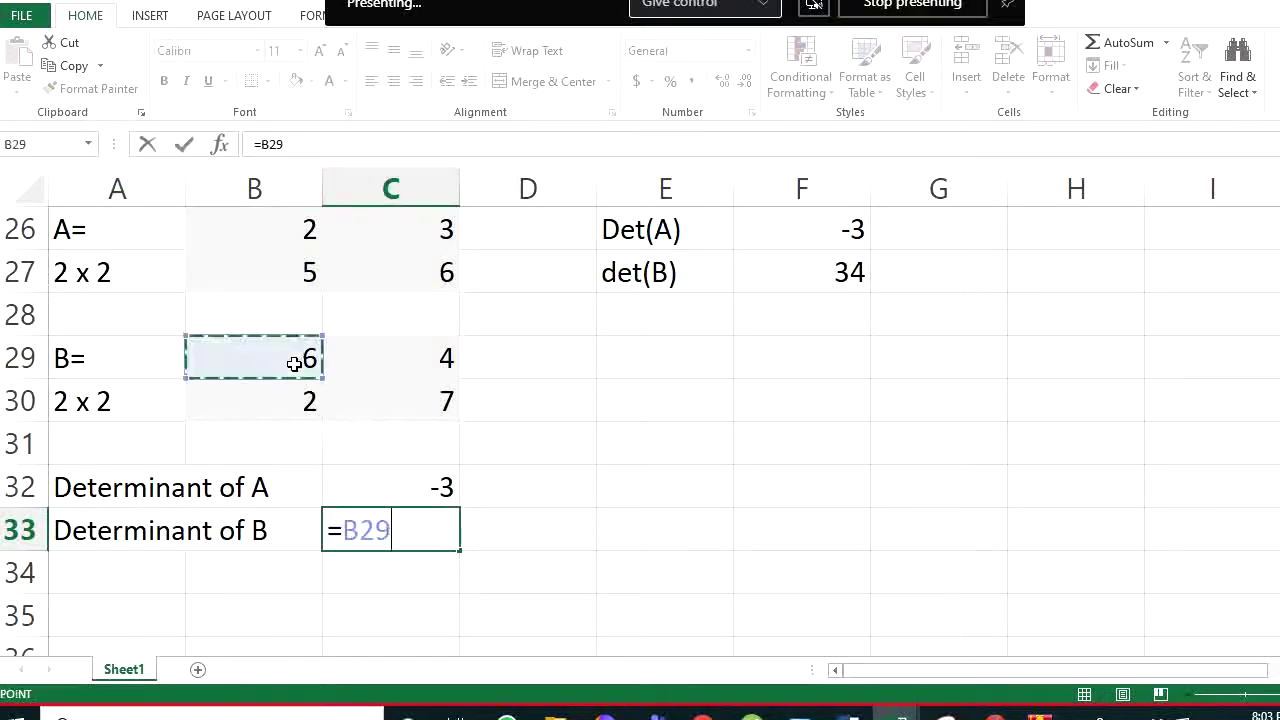
text(*)
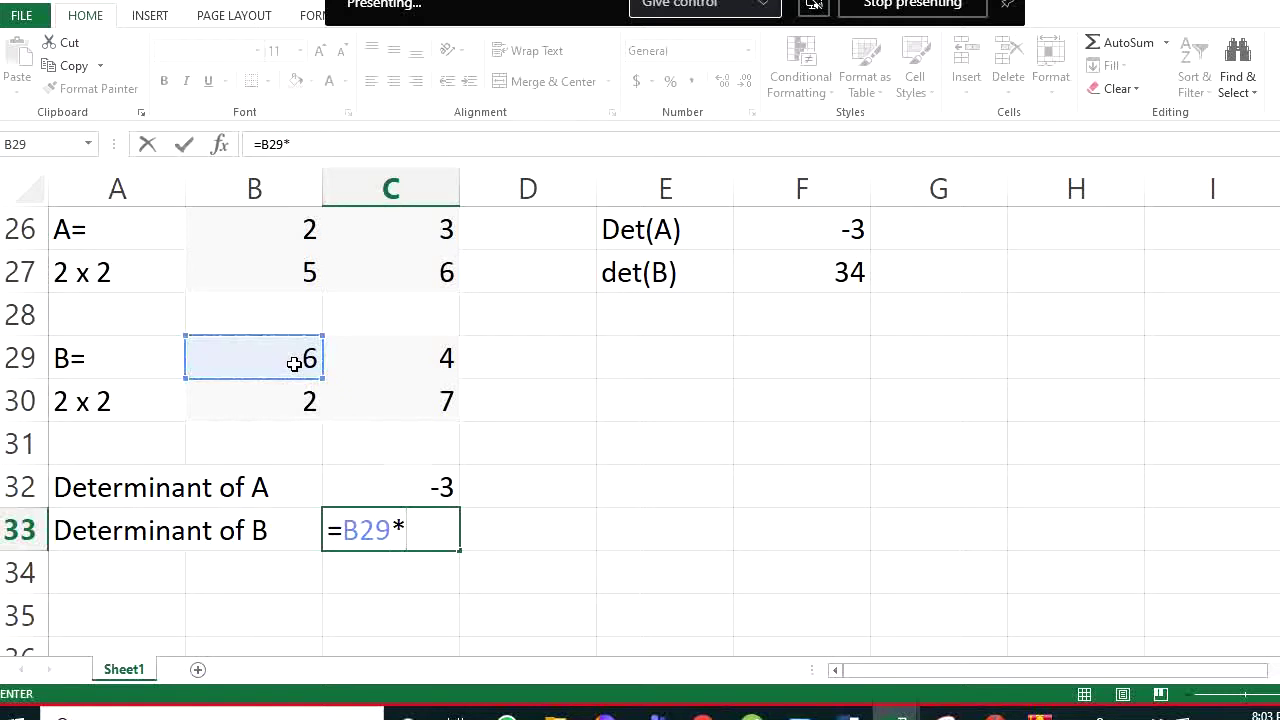
click(435, 402)
text(-)
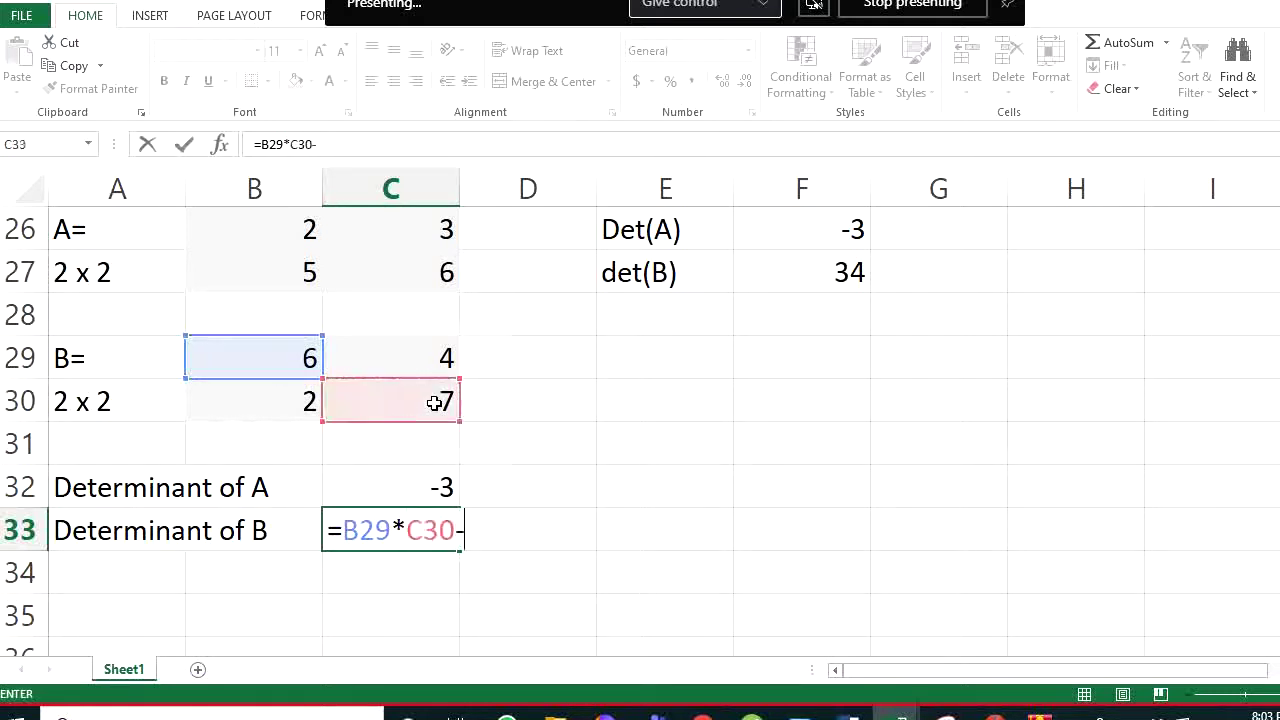
click(437, 352)
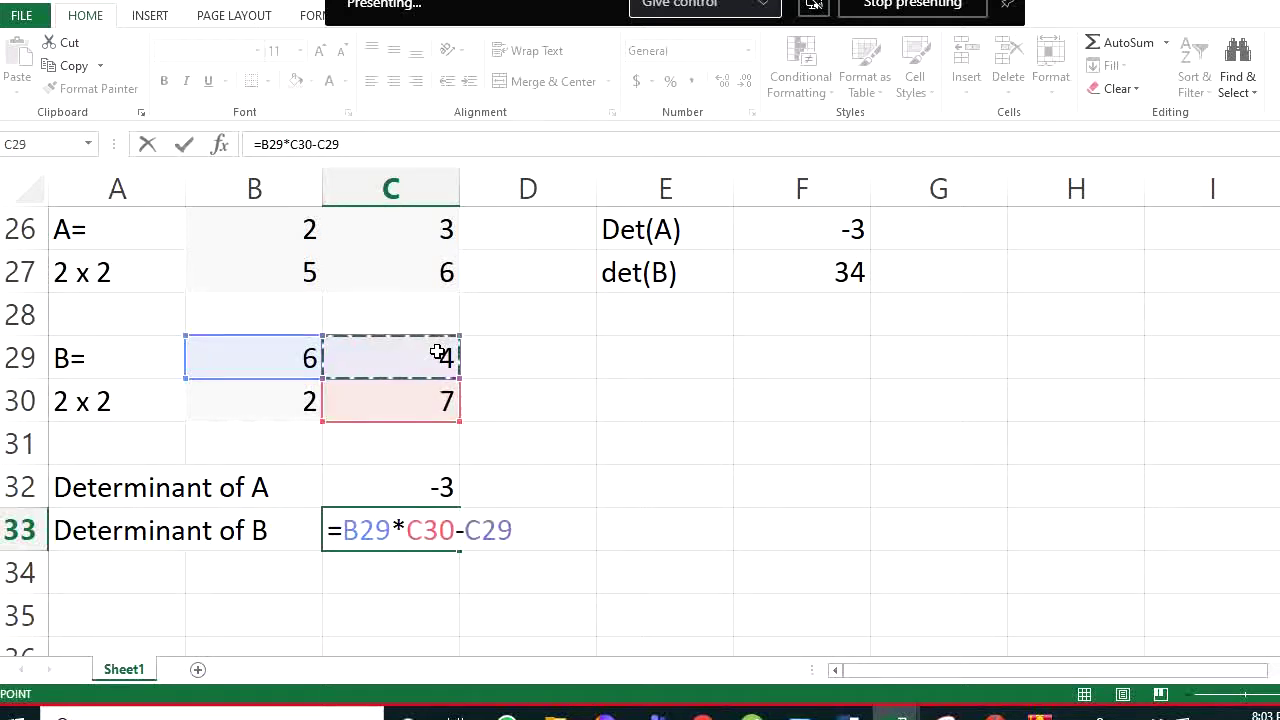
text(*)
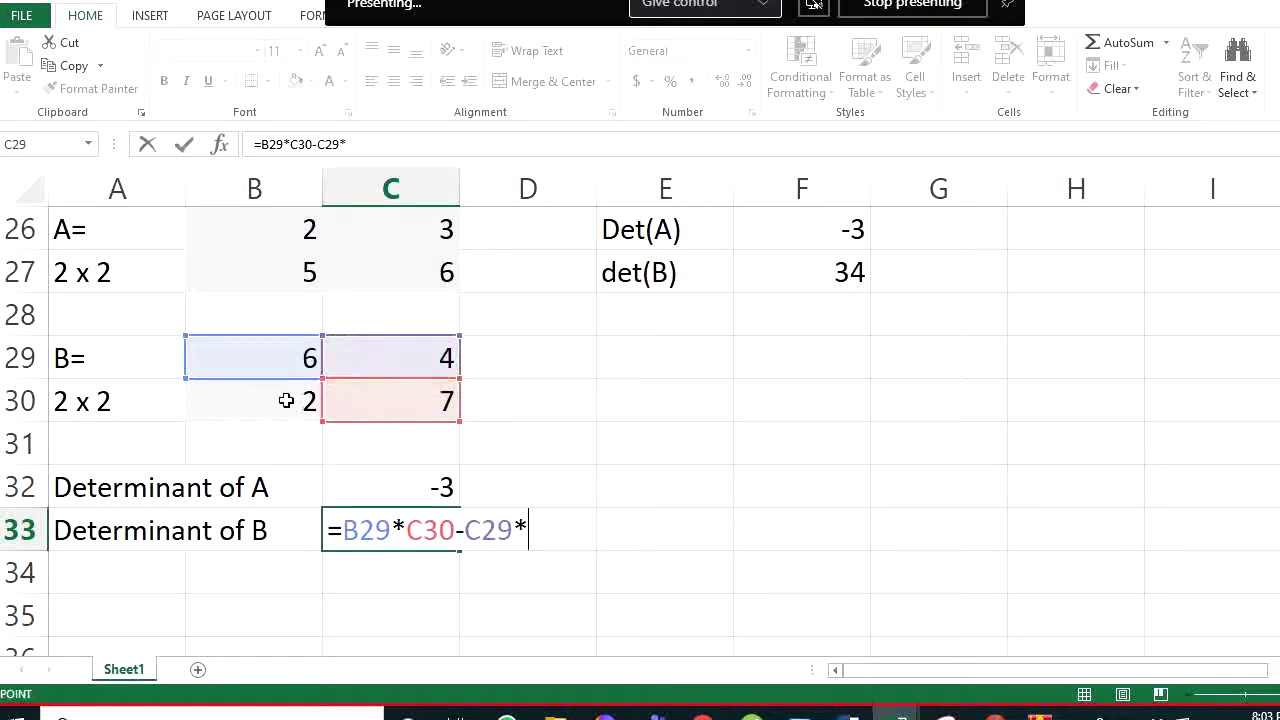
click(287, 404)
key(Return)
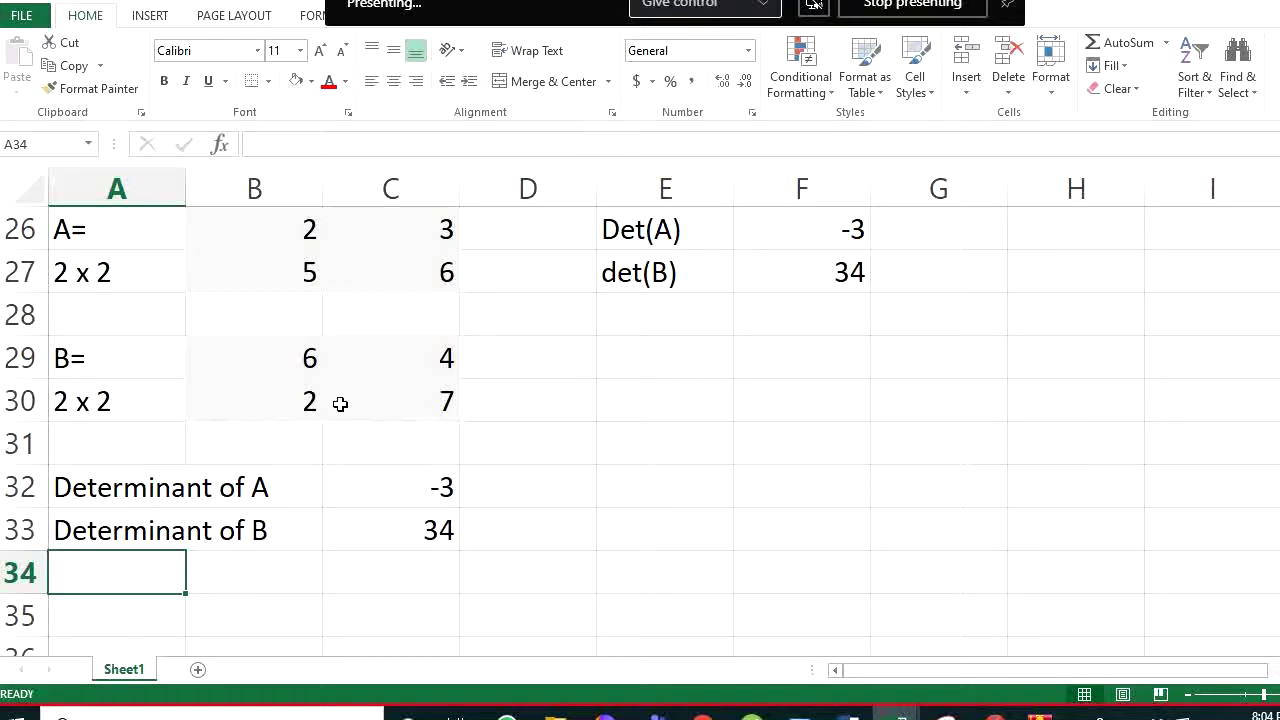
Review the main diagonal entries of matrix B and the first entry of matrix A
click(300, 355)
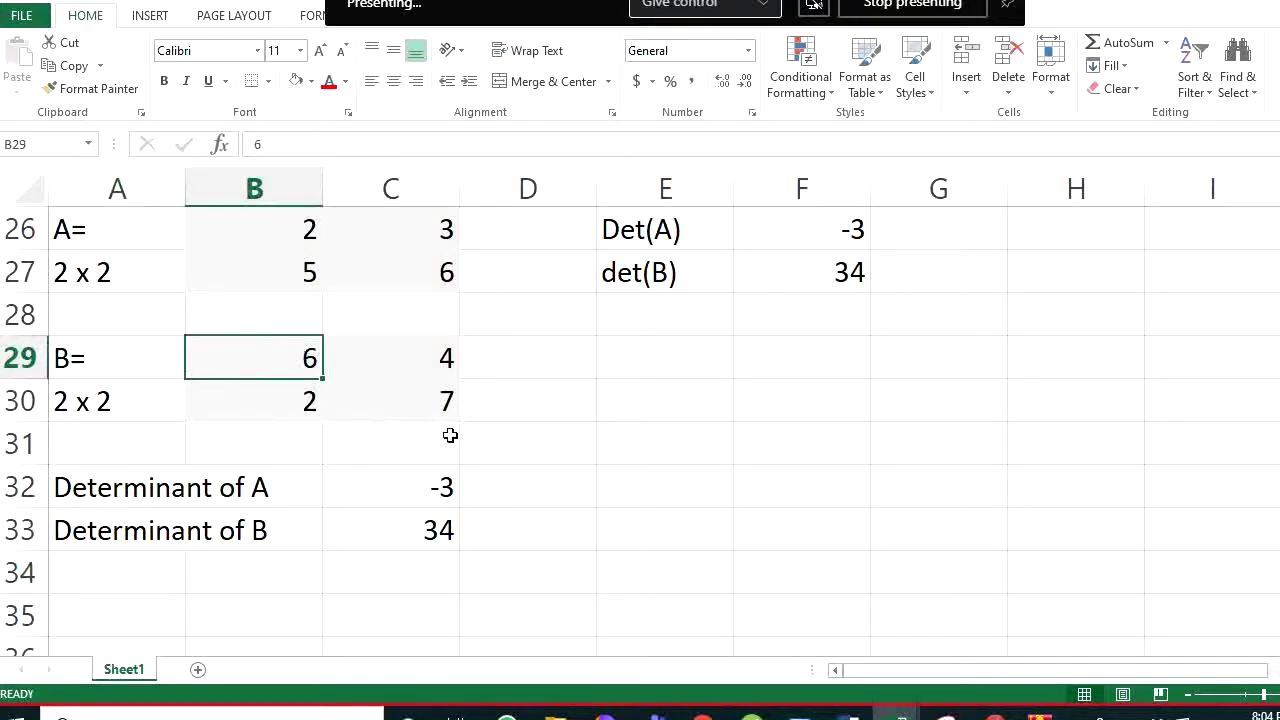
click(432, 410)
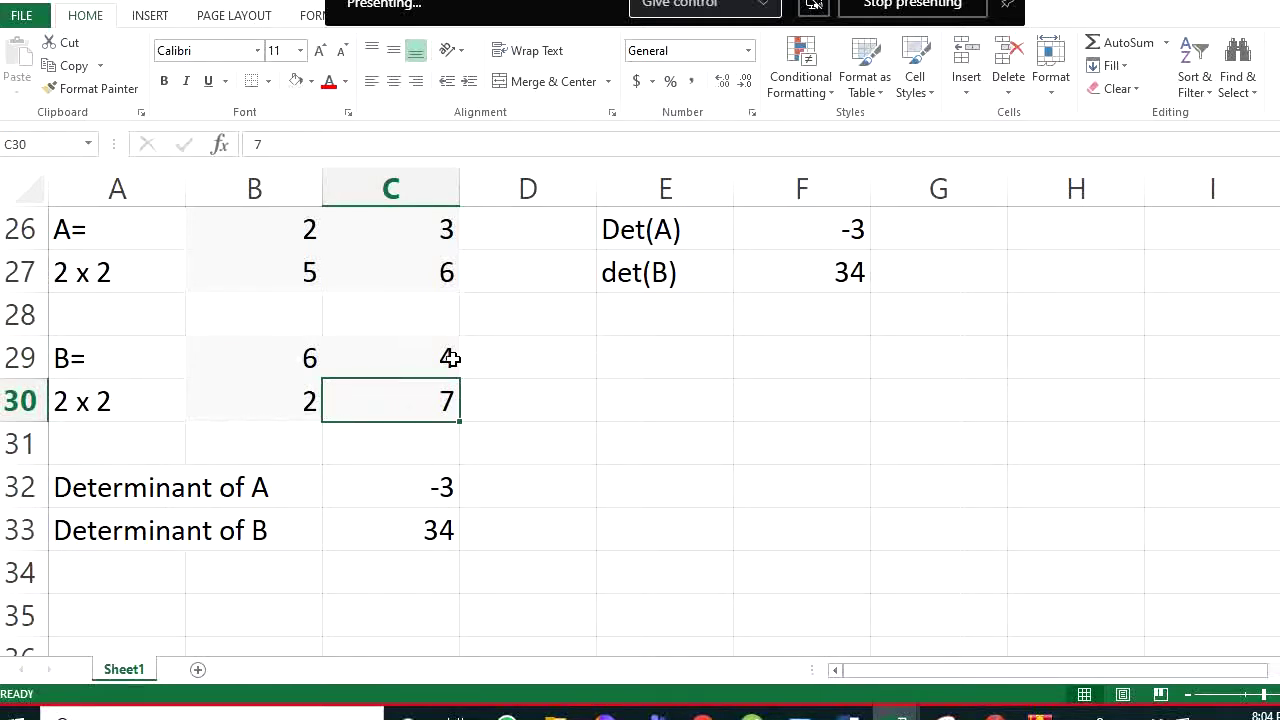
click(287, 224)
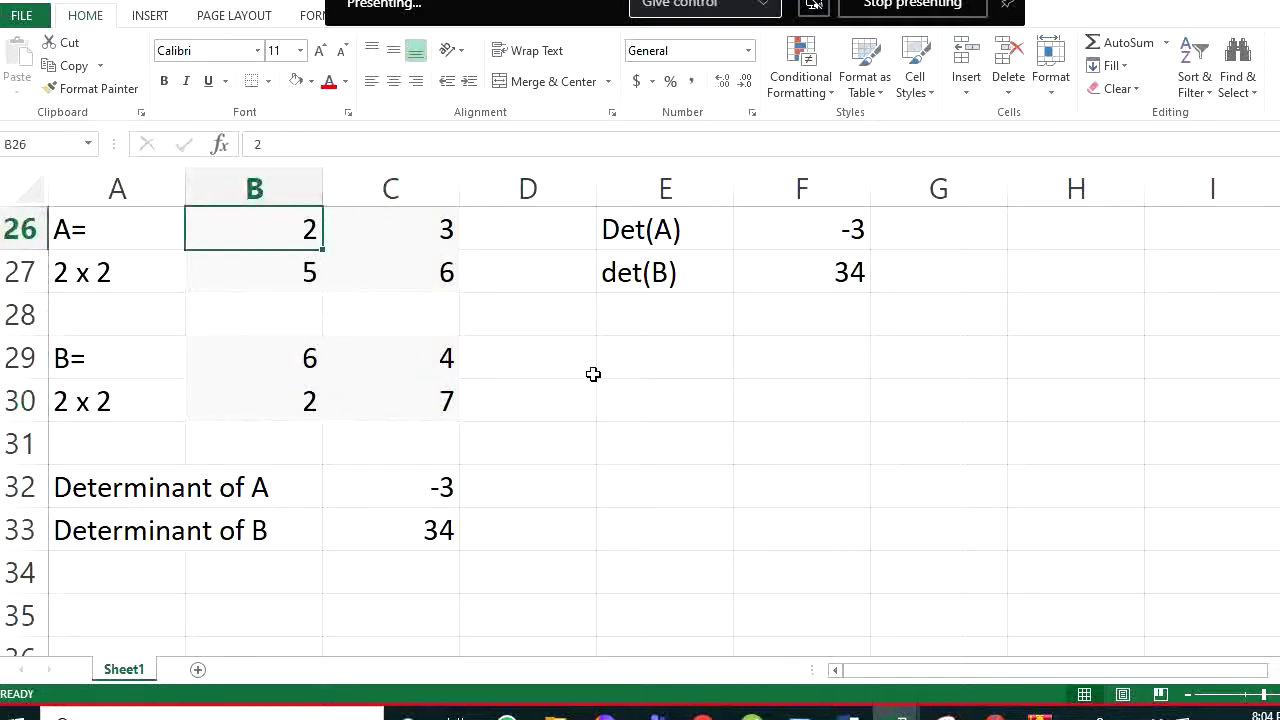
Label cell E29 as A= for a new matrix
click(625, 360)
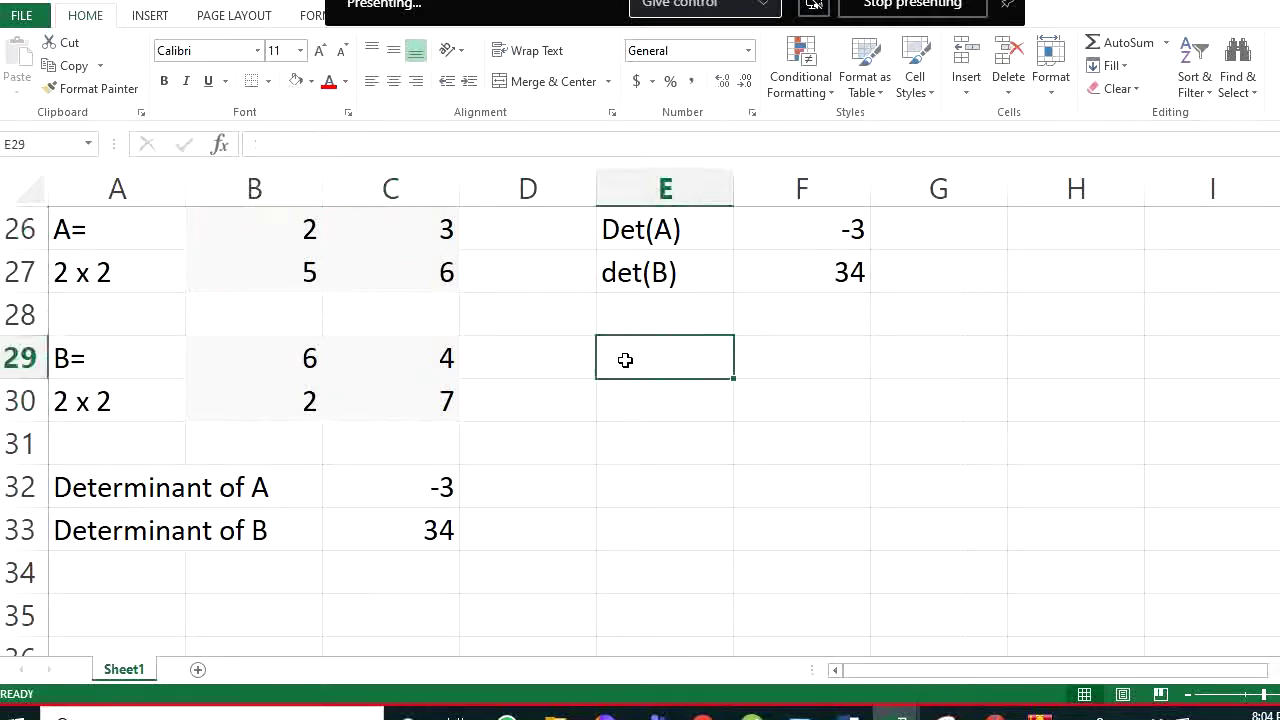
text(A=)
key(Tab)
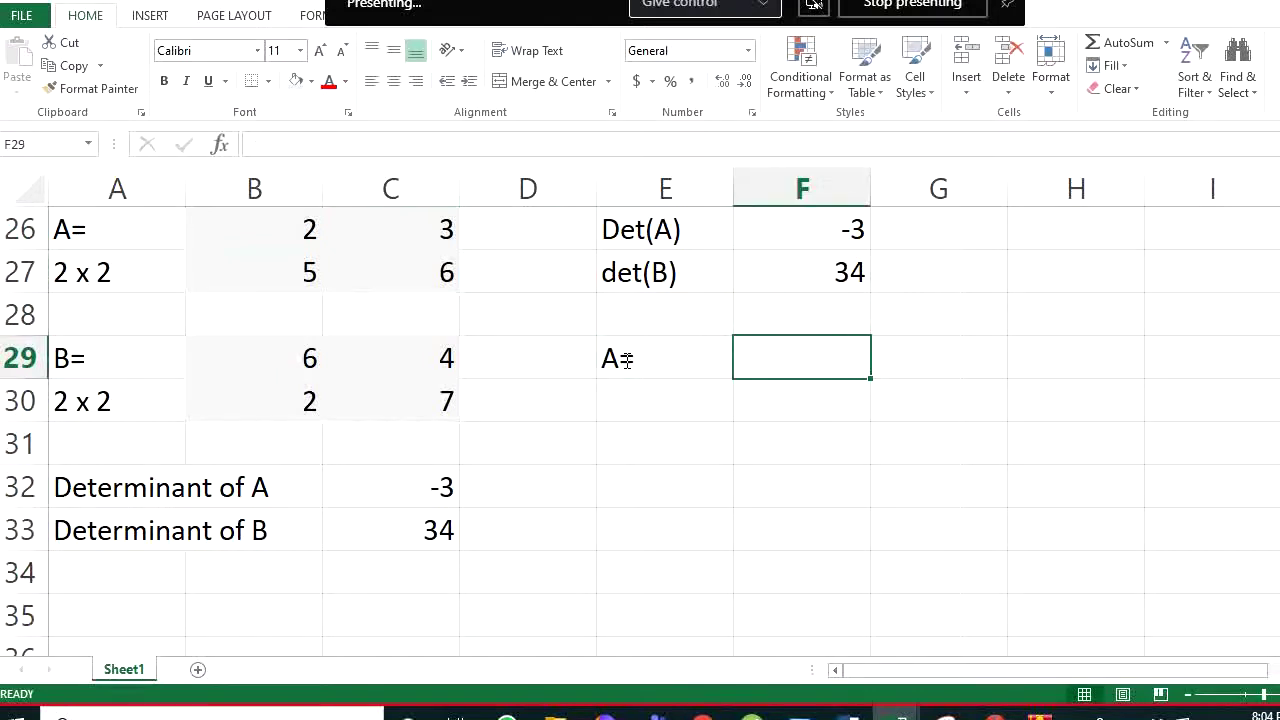
Fill the 3 x 3 range F28:H30 column by column with 5, 6, 6, then 5, 4, 8, then 7, 6, 3
drag(834, 317, 1021, 419)
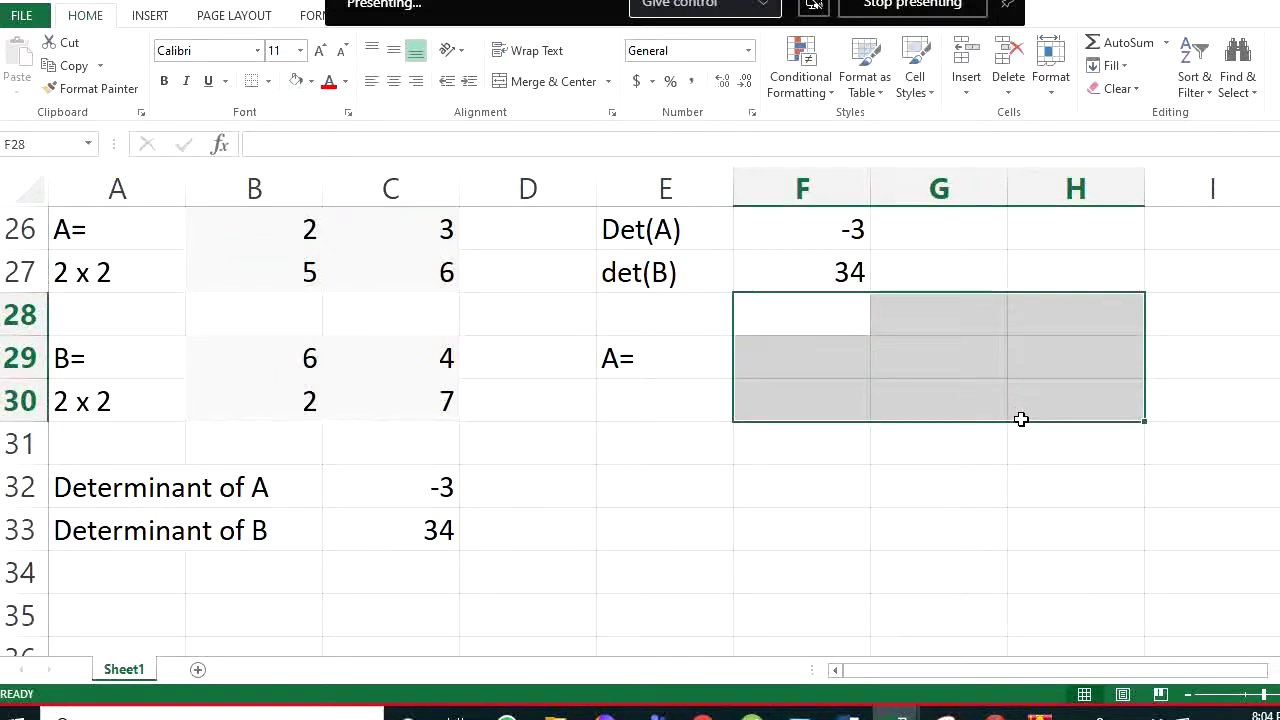
text(5)
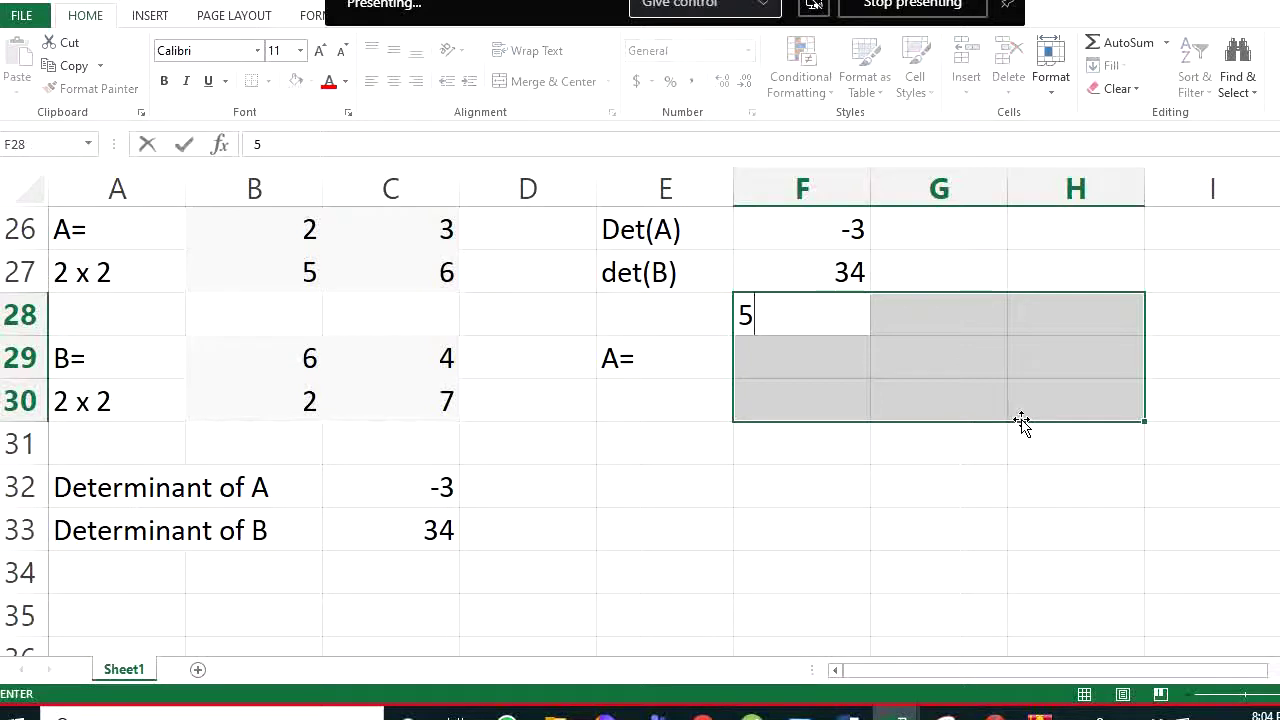
key(Return)
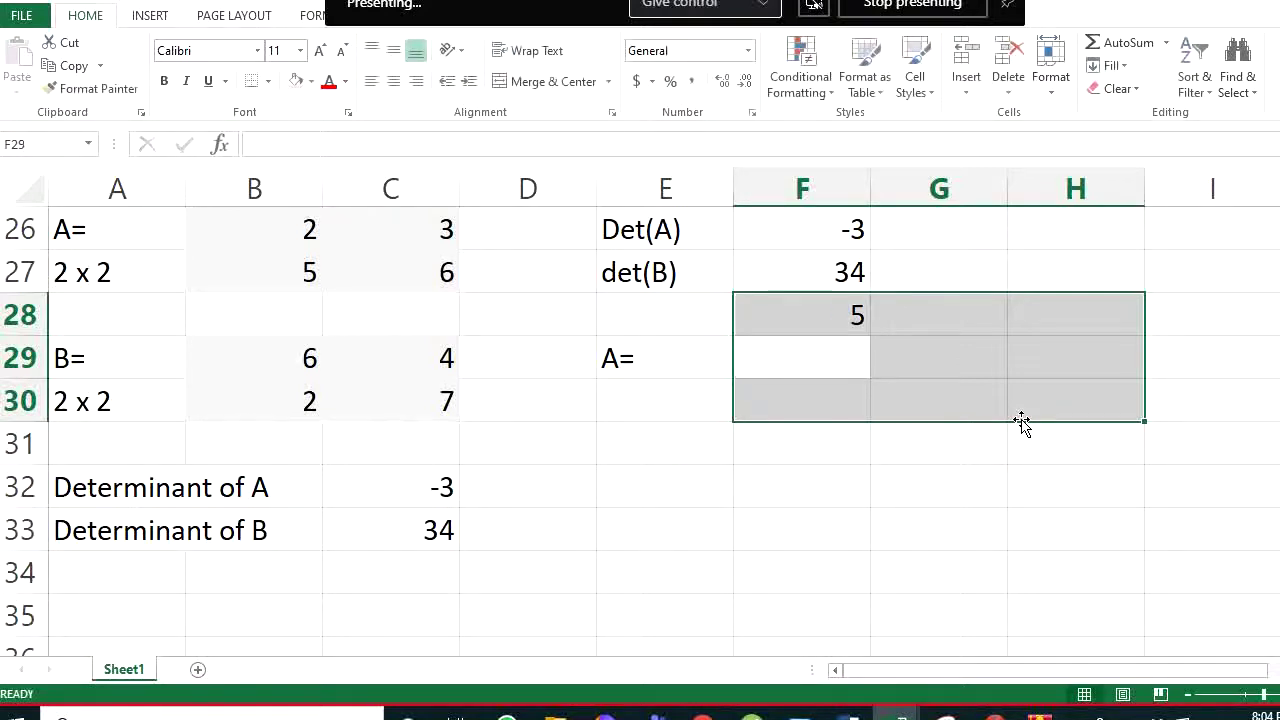
text(6)
key(Return)
text(6)
key(Return)
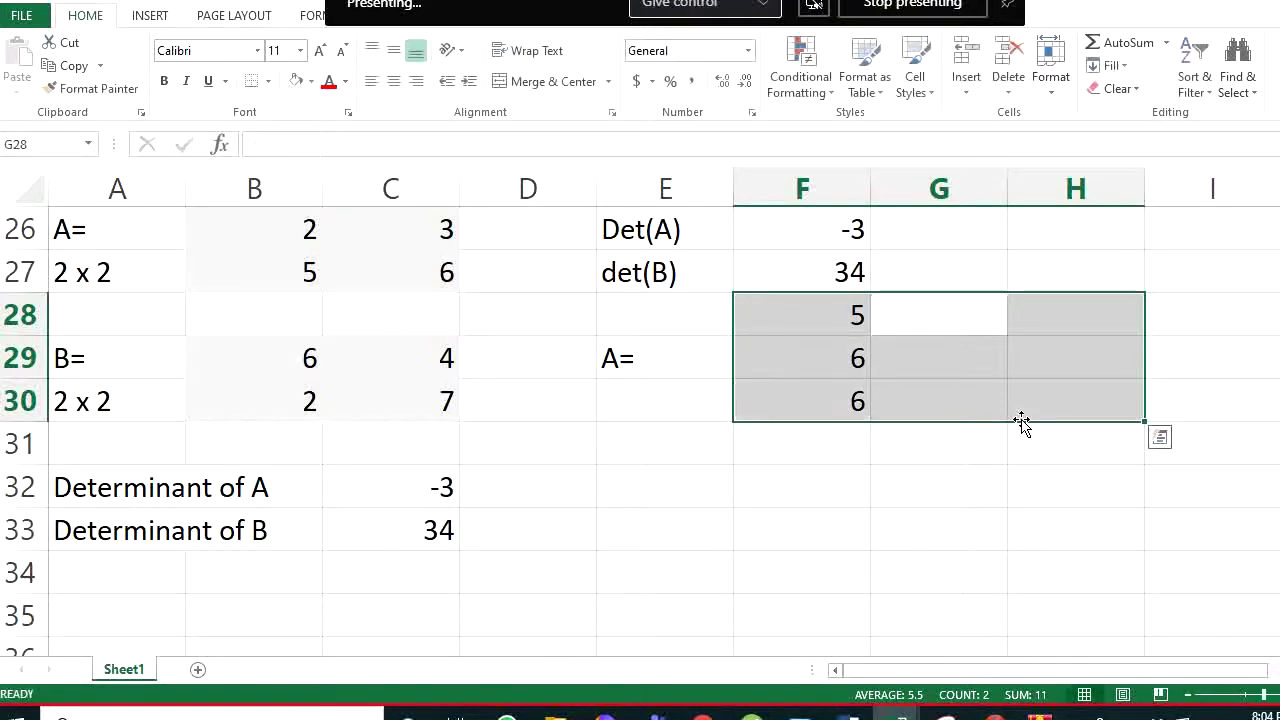
text(5)
key(Return)
text(4)
key(Return)
text(8)
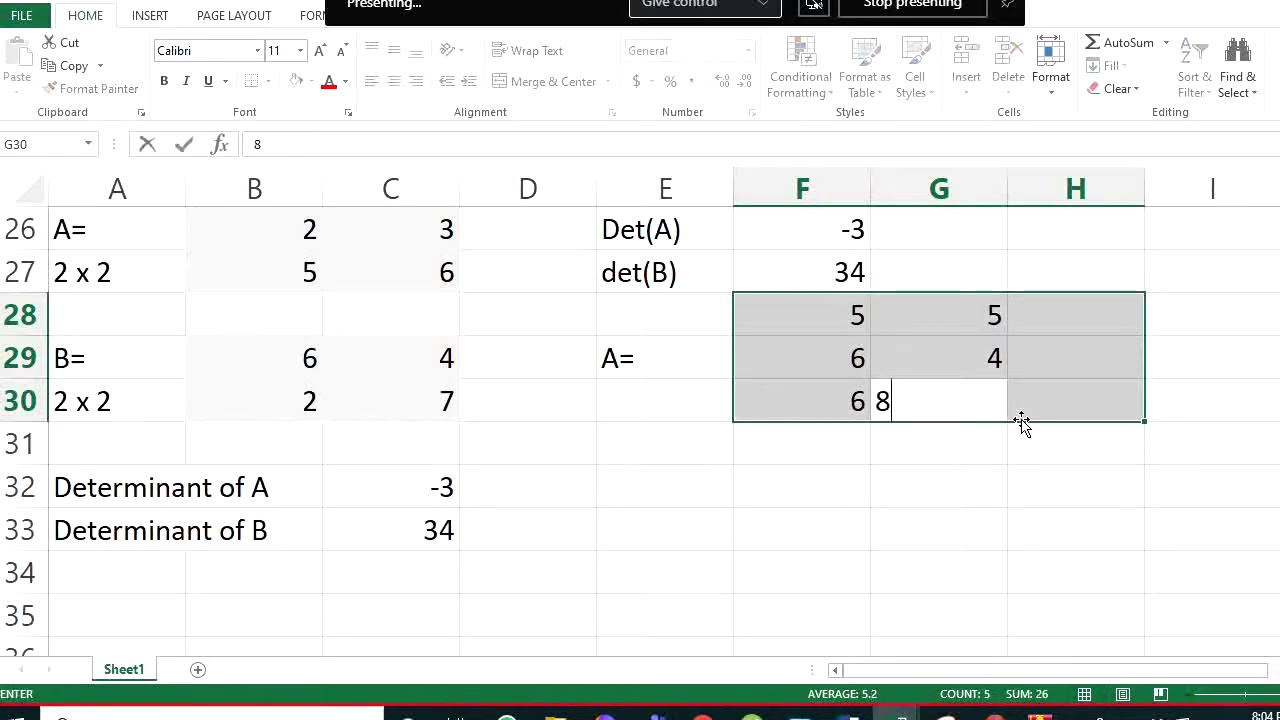
key(Return)
text(7)
key(Return)
text(6)
key(Return)
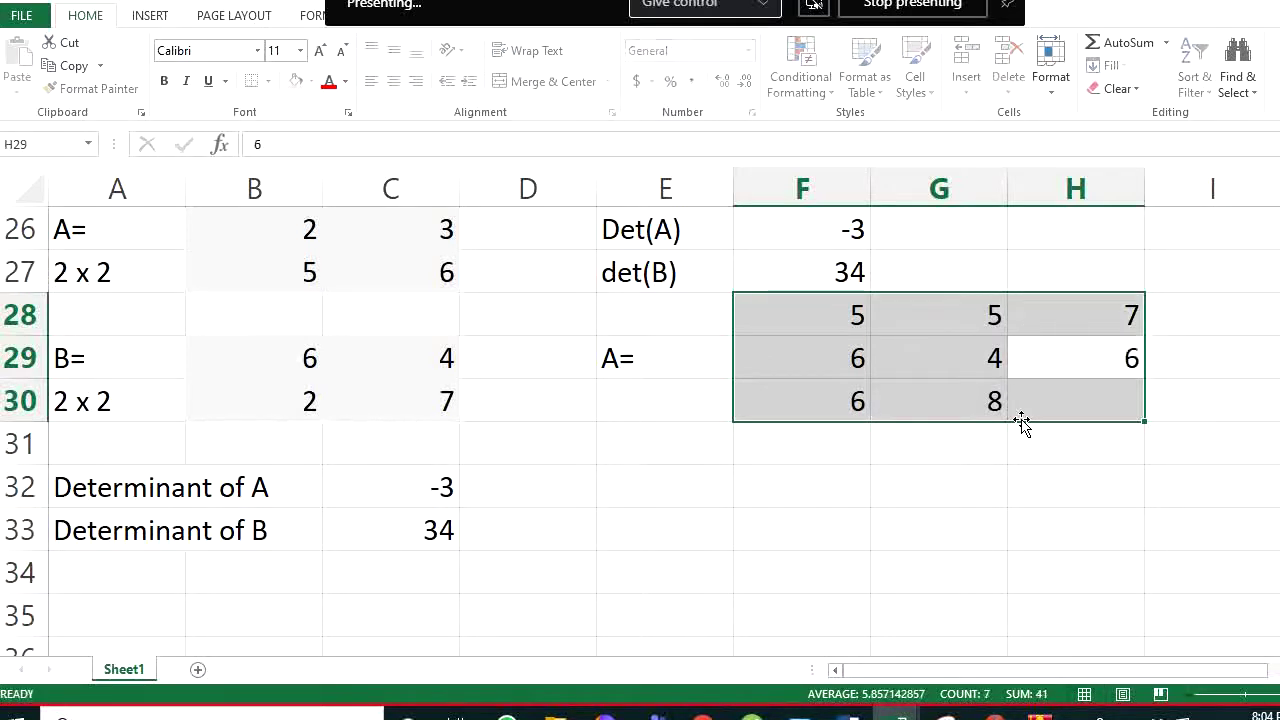
text(3)
key(Return)
Cycle repeatedly through the cells of the selected range F28:H30 to examine the order in which they are visited
key(Return)
key(Return)
key(Return)
key(Return)
key(Return)
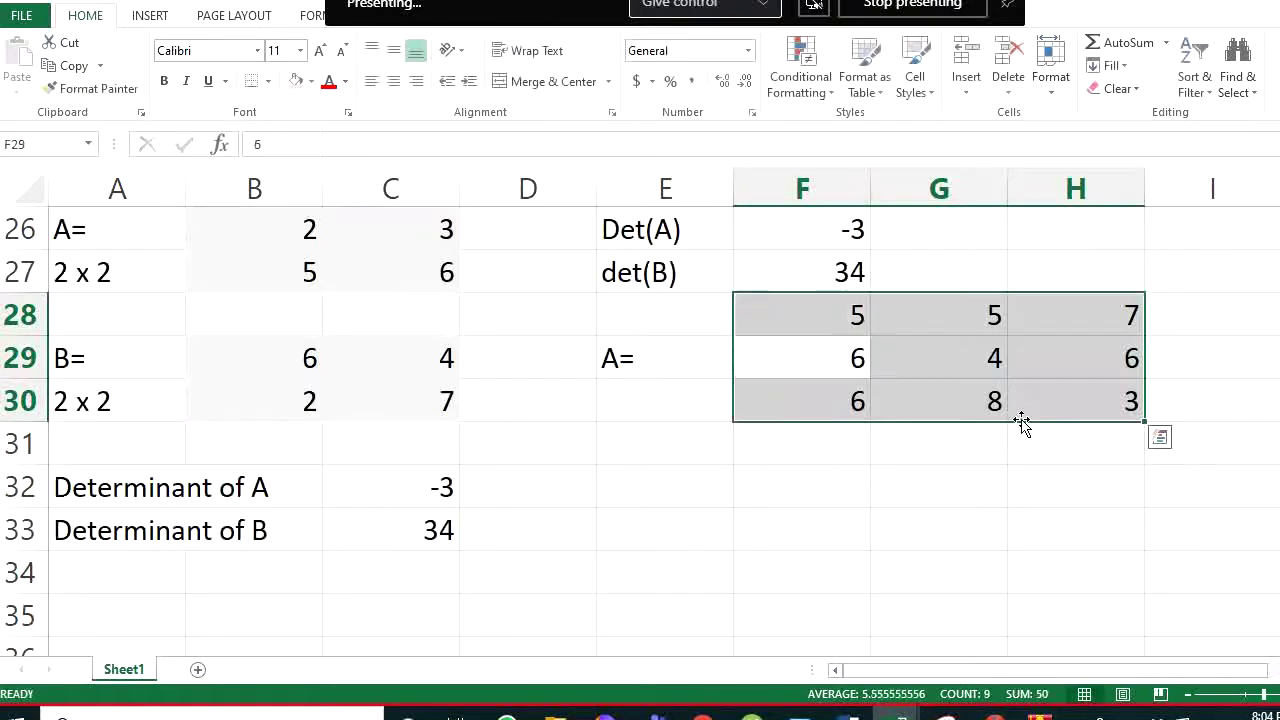
key(Return)
key(Return)
key(Return)
key(Return)
key(Return)
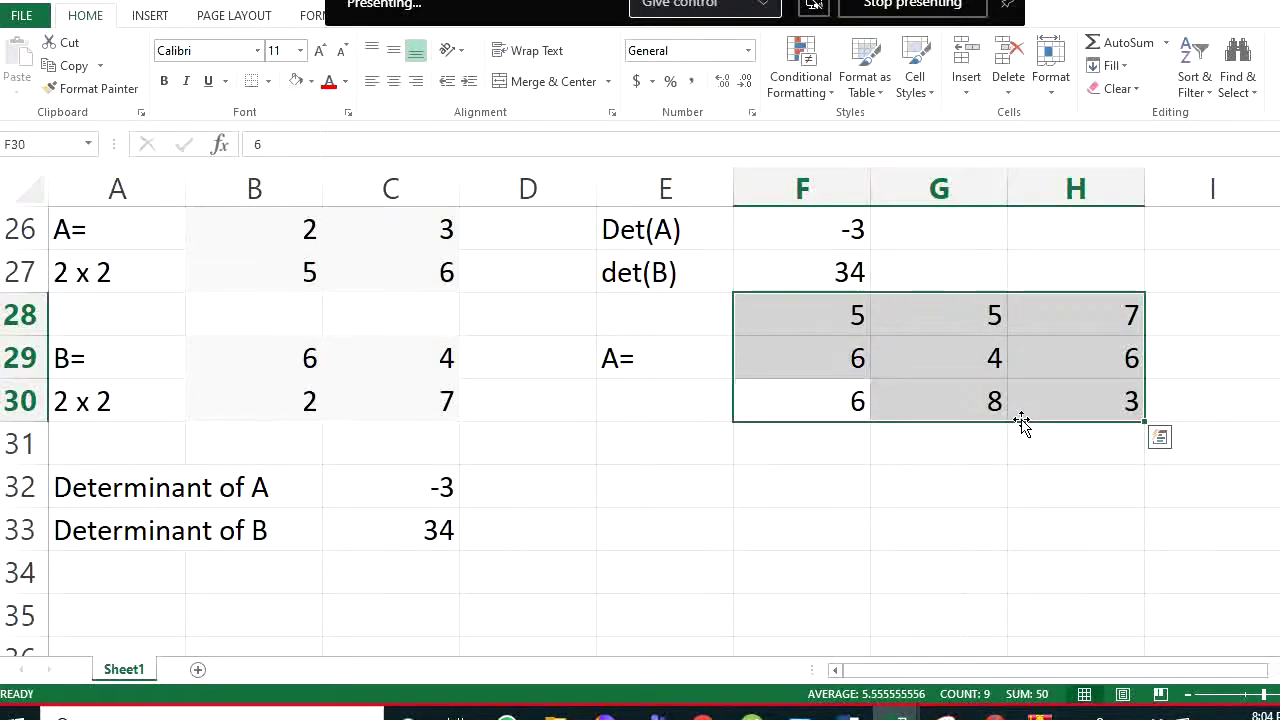
key(Return)
key(Return)
key(Return)
key(Return)
key(Return)
key(Return)
key(Return)
key(Return)
key(Return)
key(Return)
key(Return)
key(Return)
key(Return)
key(Return)
key(Return)
key(Return)
key(Return)
key(Return)
key(Return)
key(Return)
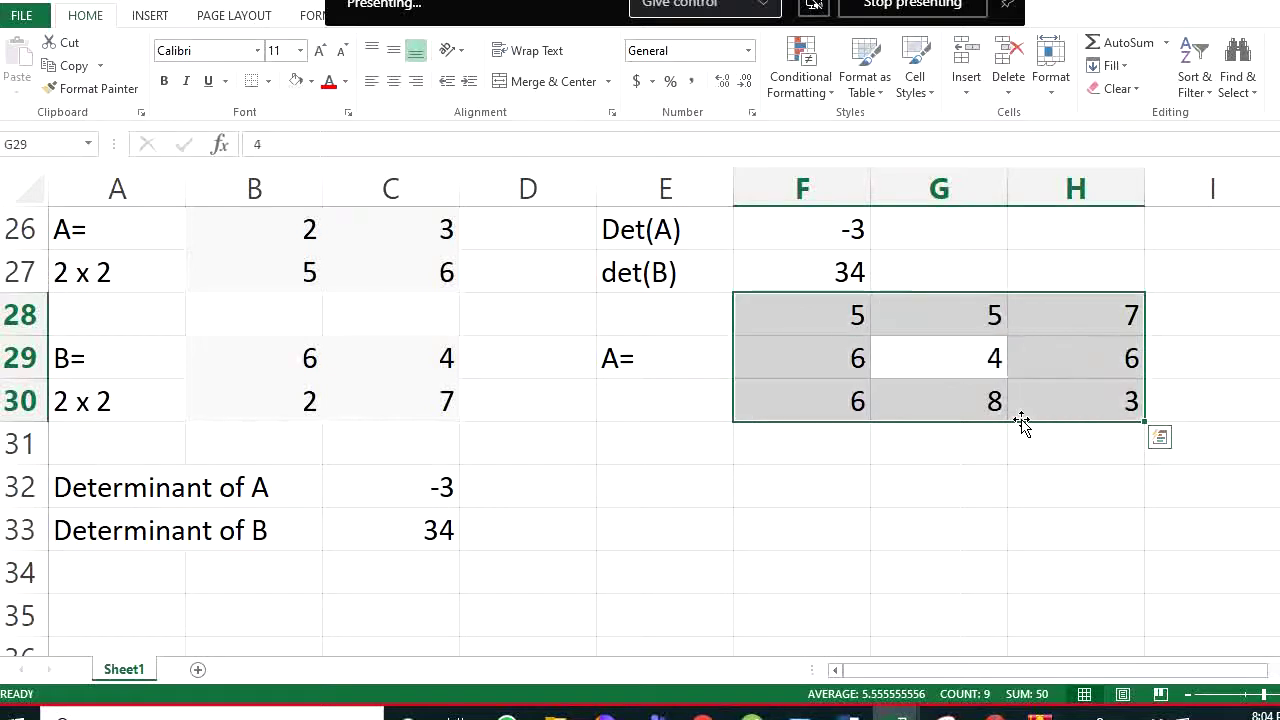
key(Return)
key(Return)
key(Return)
key(Return)
key(Return)
key(Return)
key(Return)
key(Return)
key(Return)
key(Return)
key(Return)
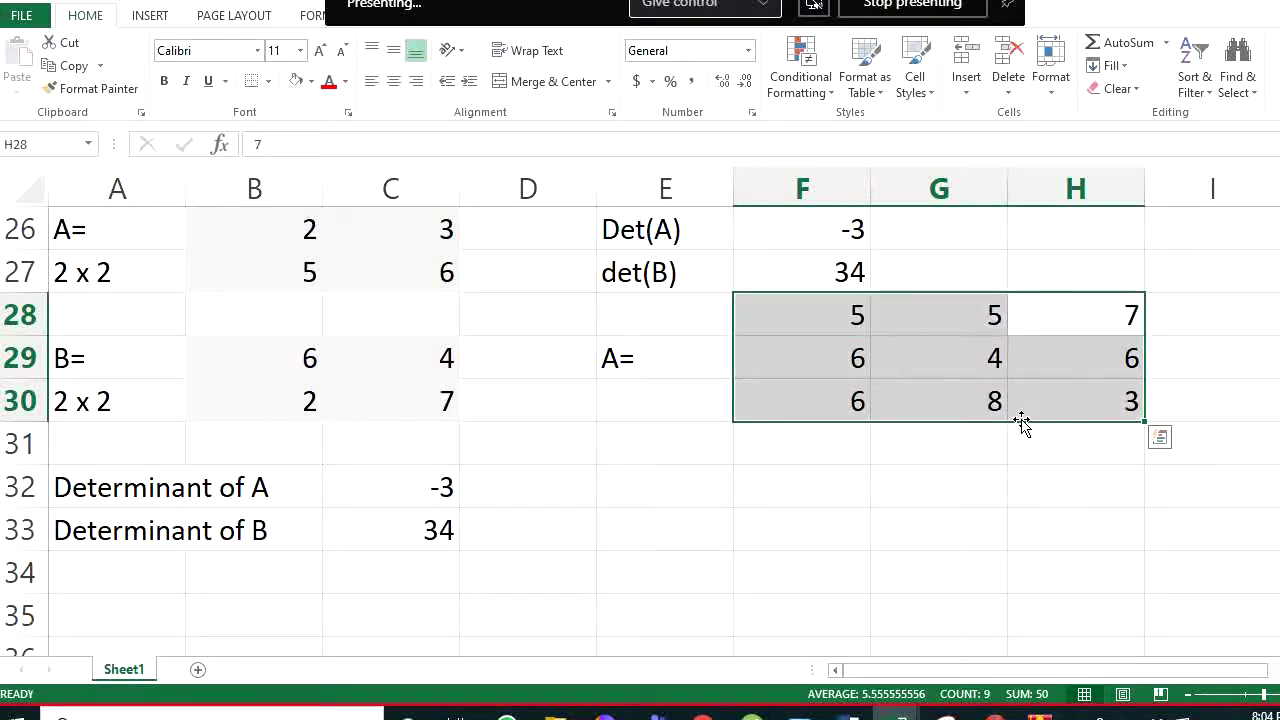
key(Return)
key(Return)
key(Return)
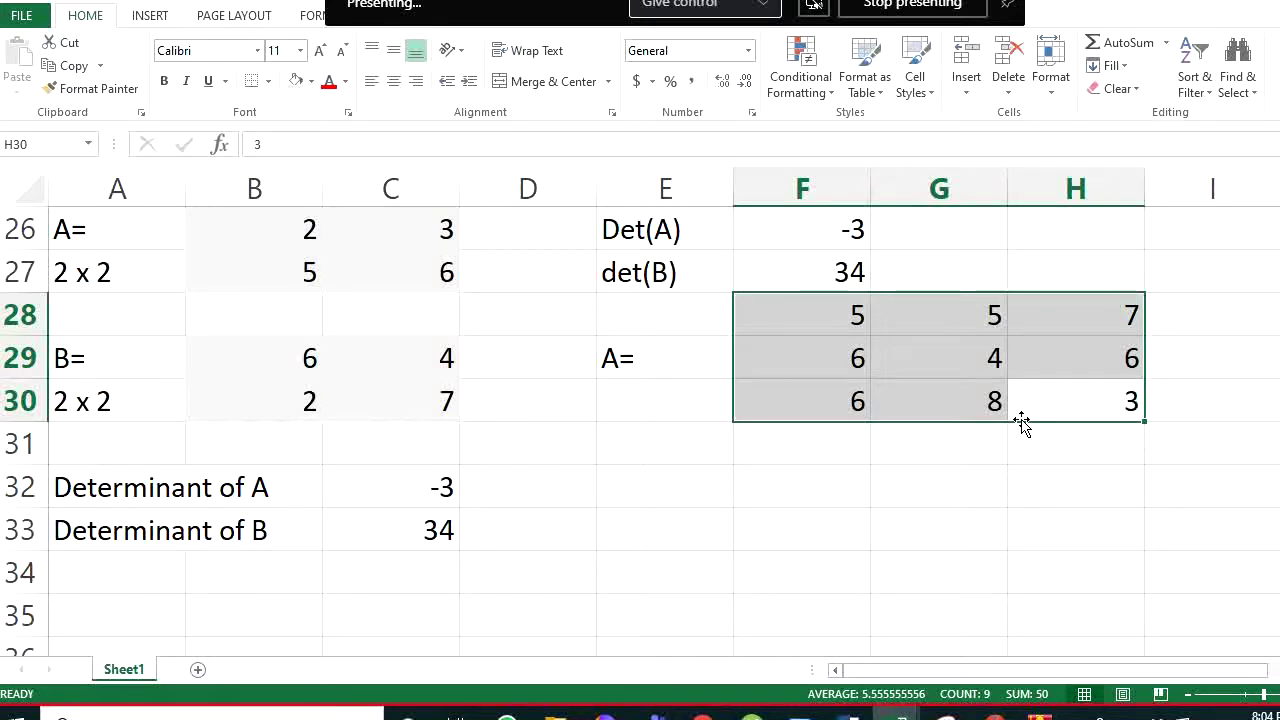
Label cell E32 as det(A)= and select the 3 x 3 matrix in F28:H30
click(703, 511)
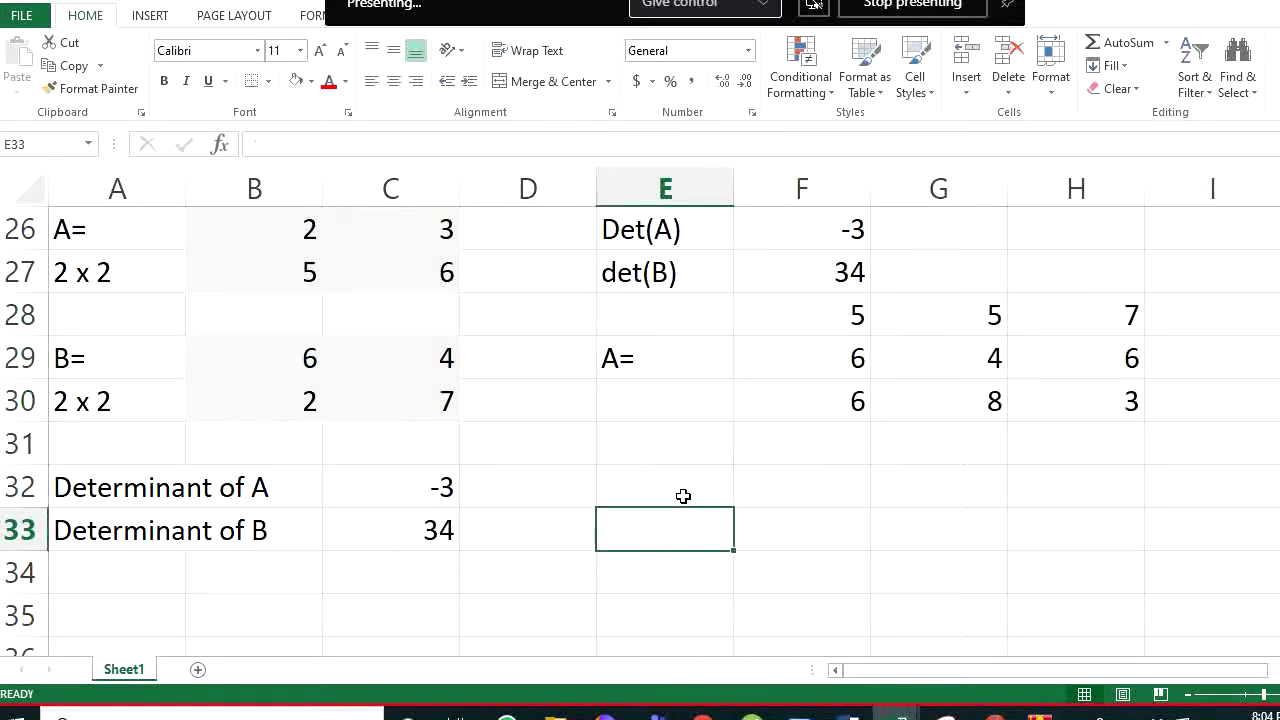
click(715, 490)
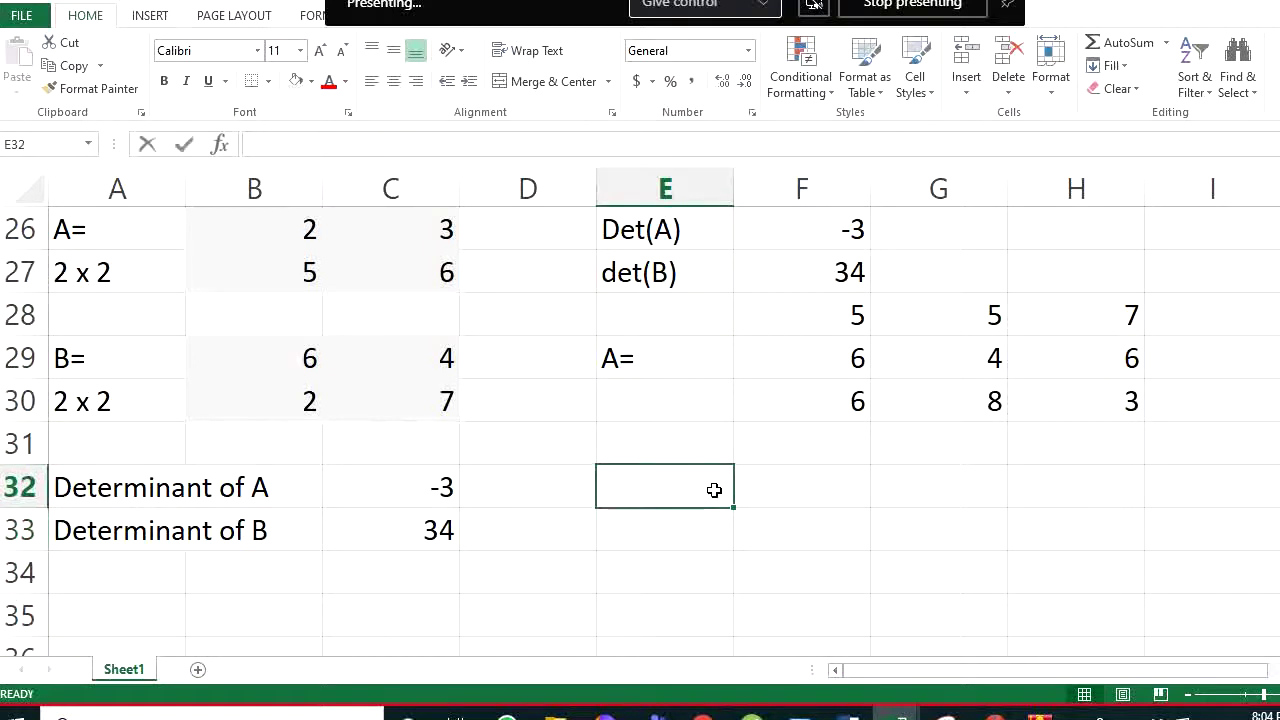
text(det)
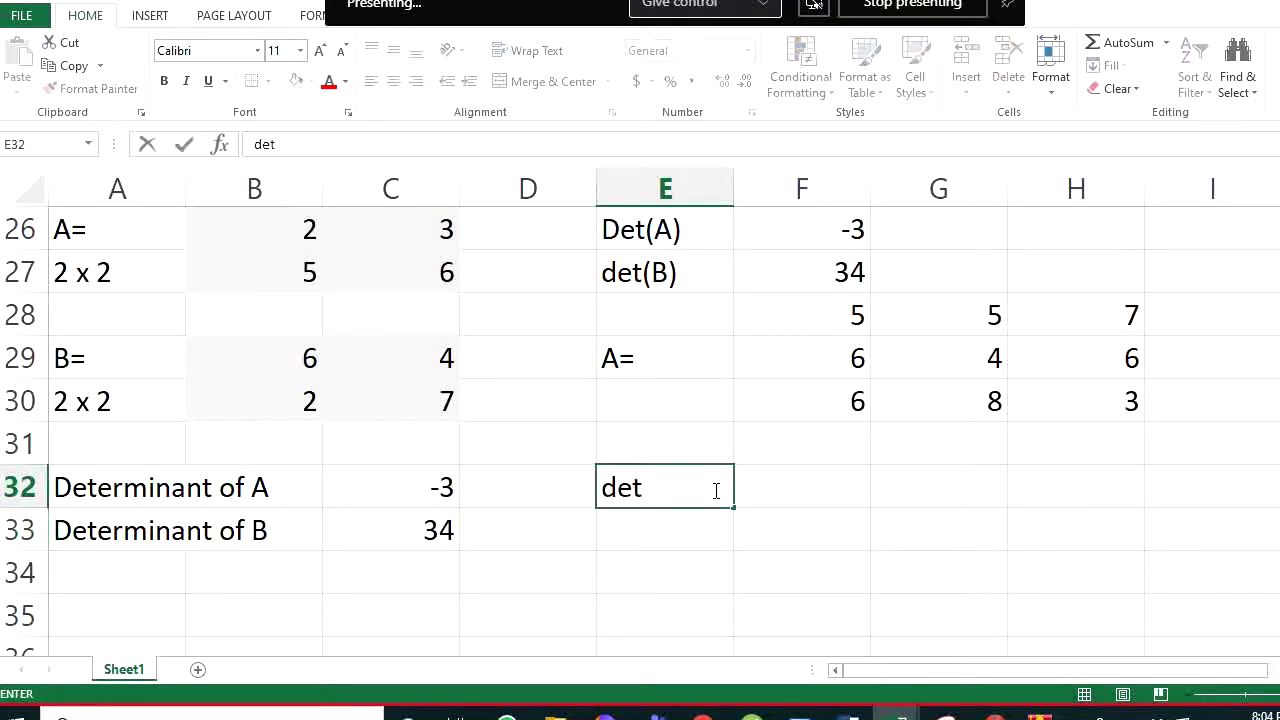
text((A)=)
click(841, 506)
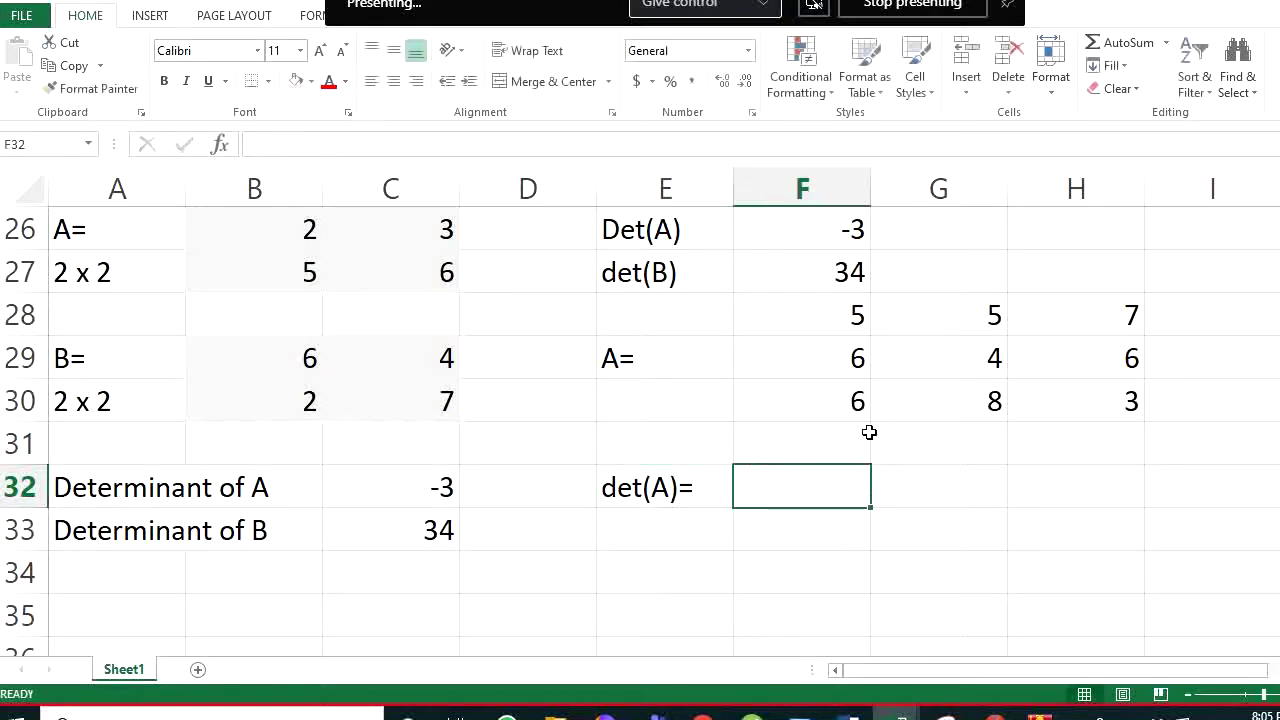
drag(848, 313, 1089, 403)
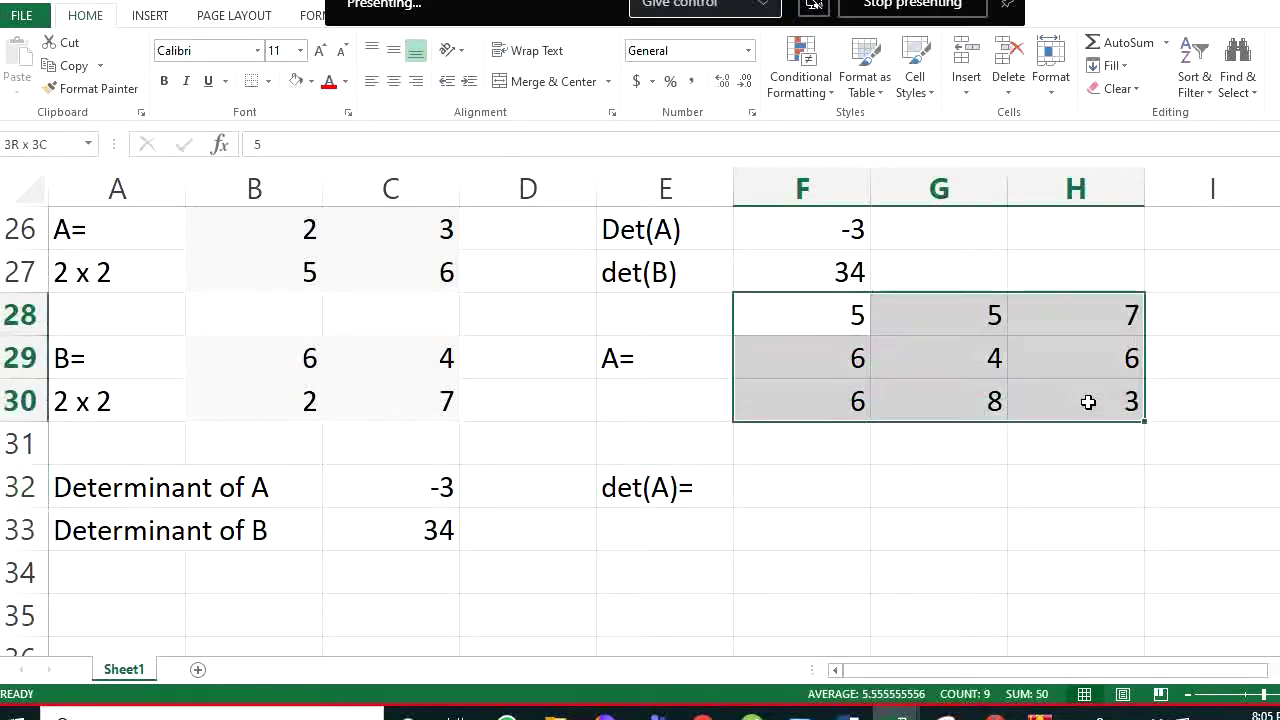
Compute the determinant of the 3 x 3 matrix in cell F32 with =MDETERM(F28:H30)
click(809, 489)
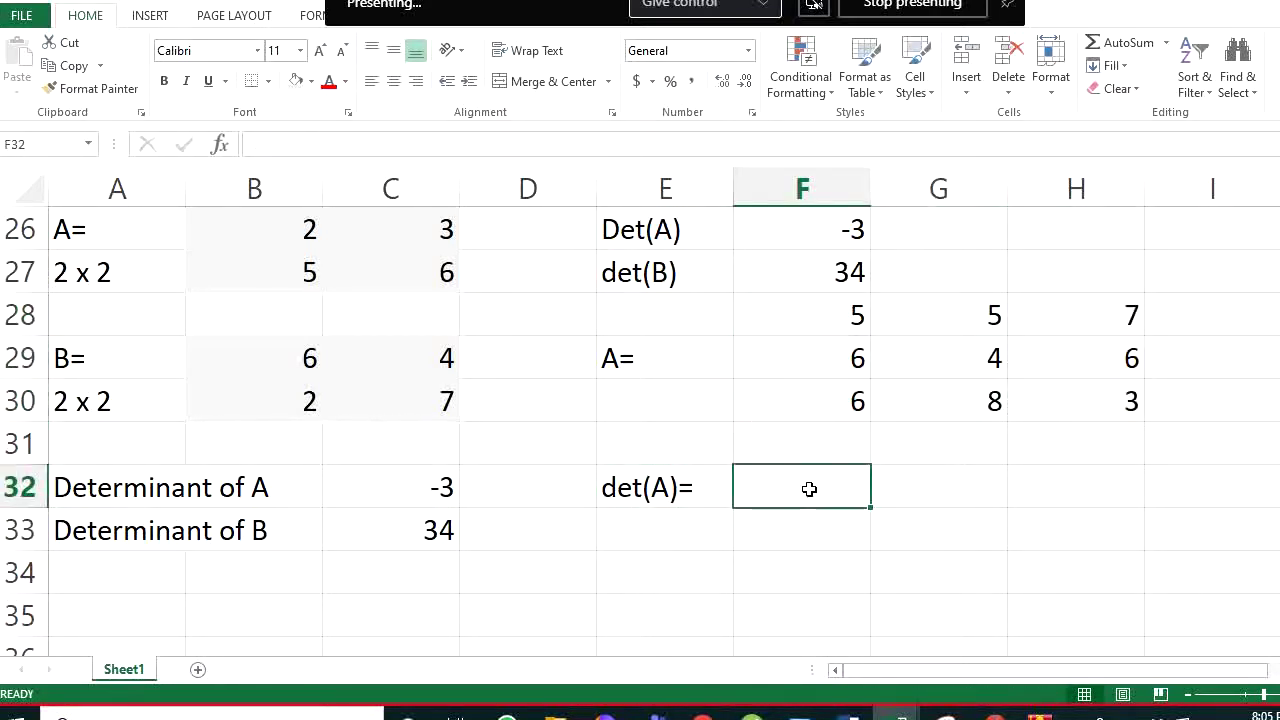
text(=mde)
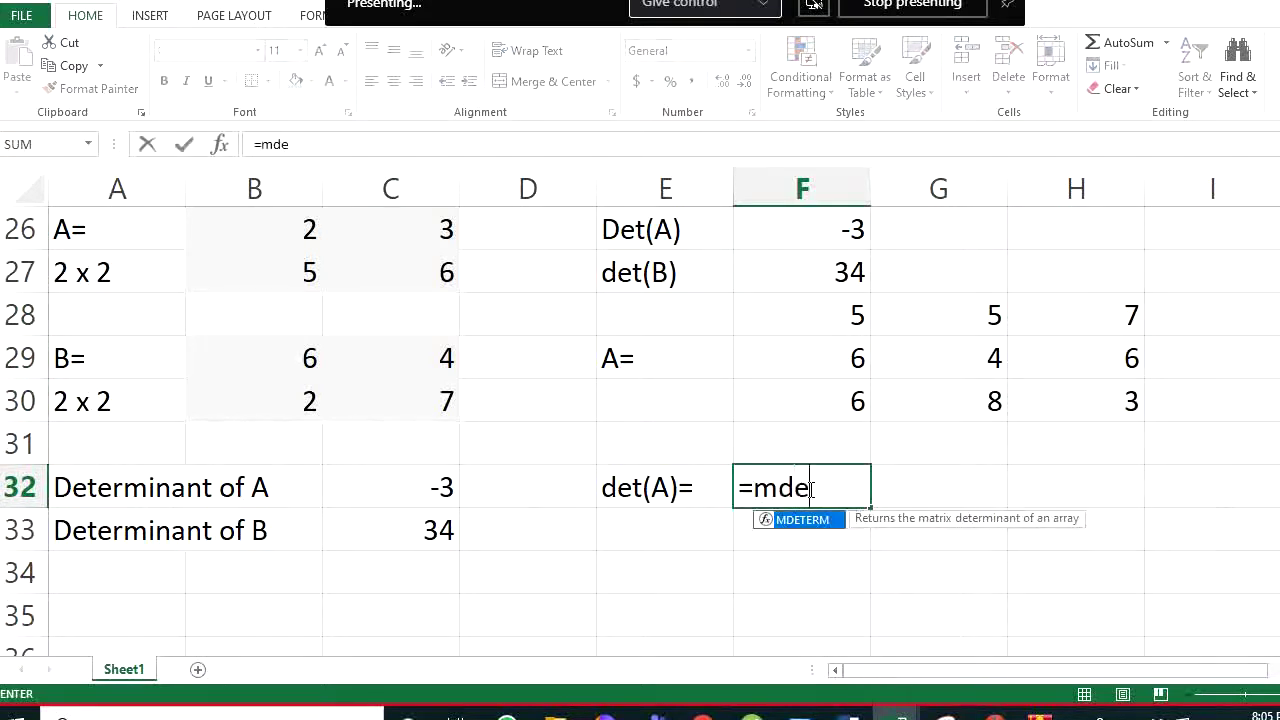
text(termin)
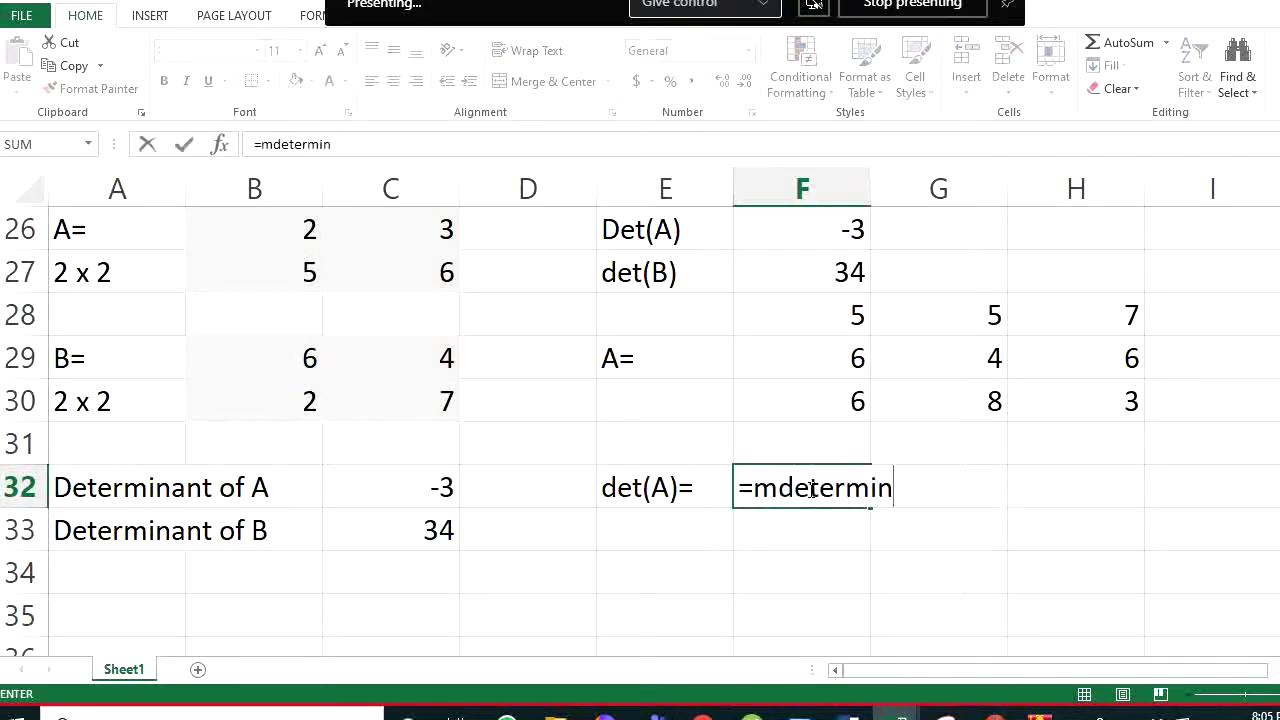
key(BackSpace)
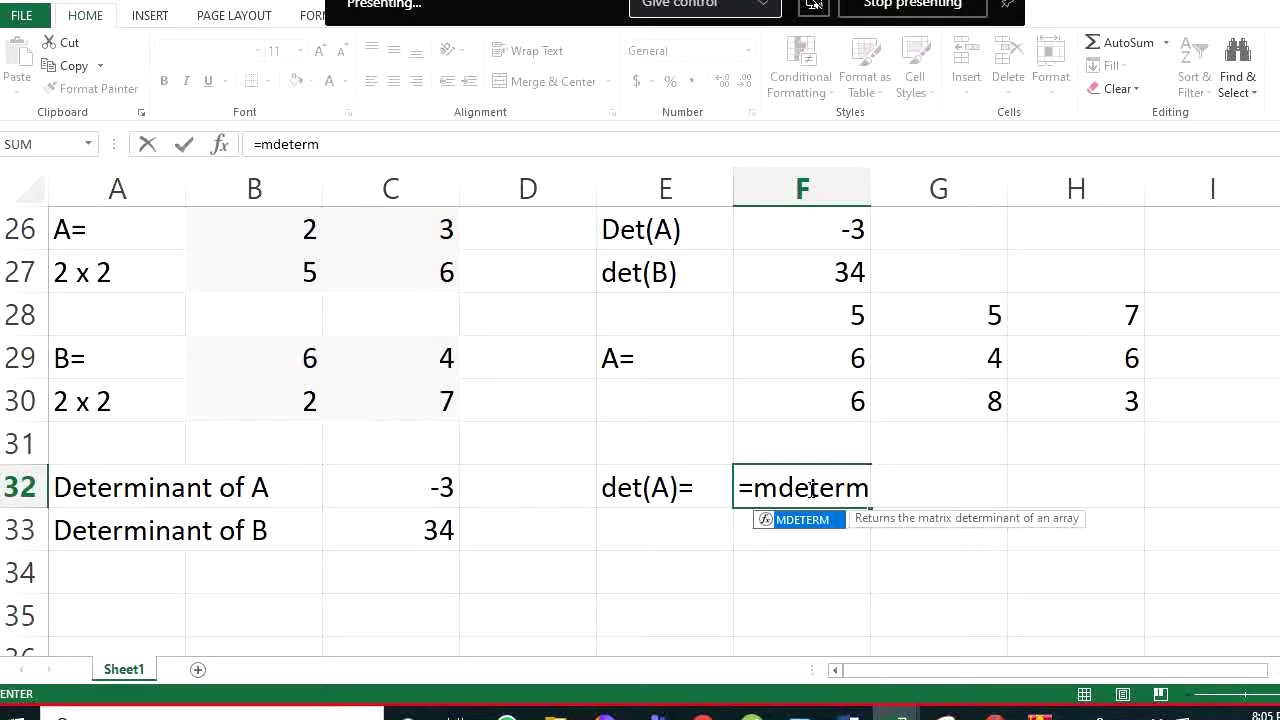
text(()
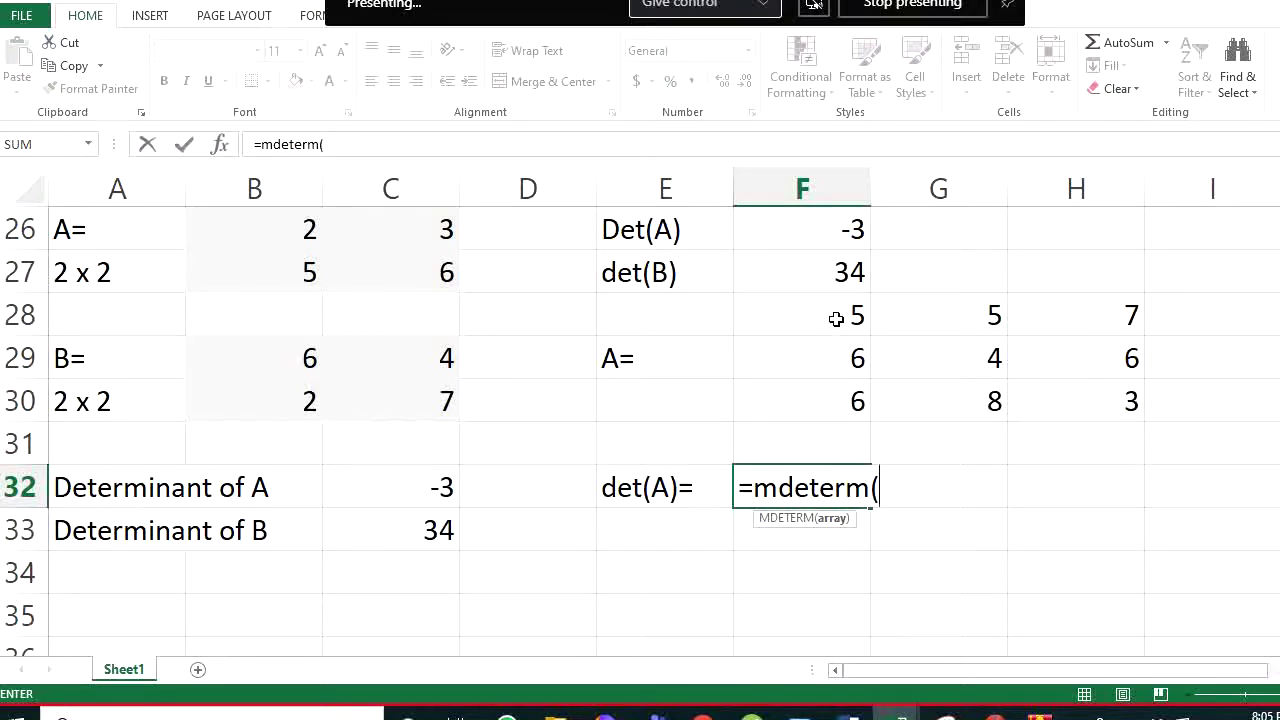
drag(835, 318, 1126, 405)
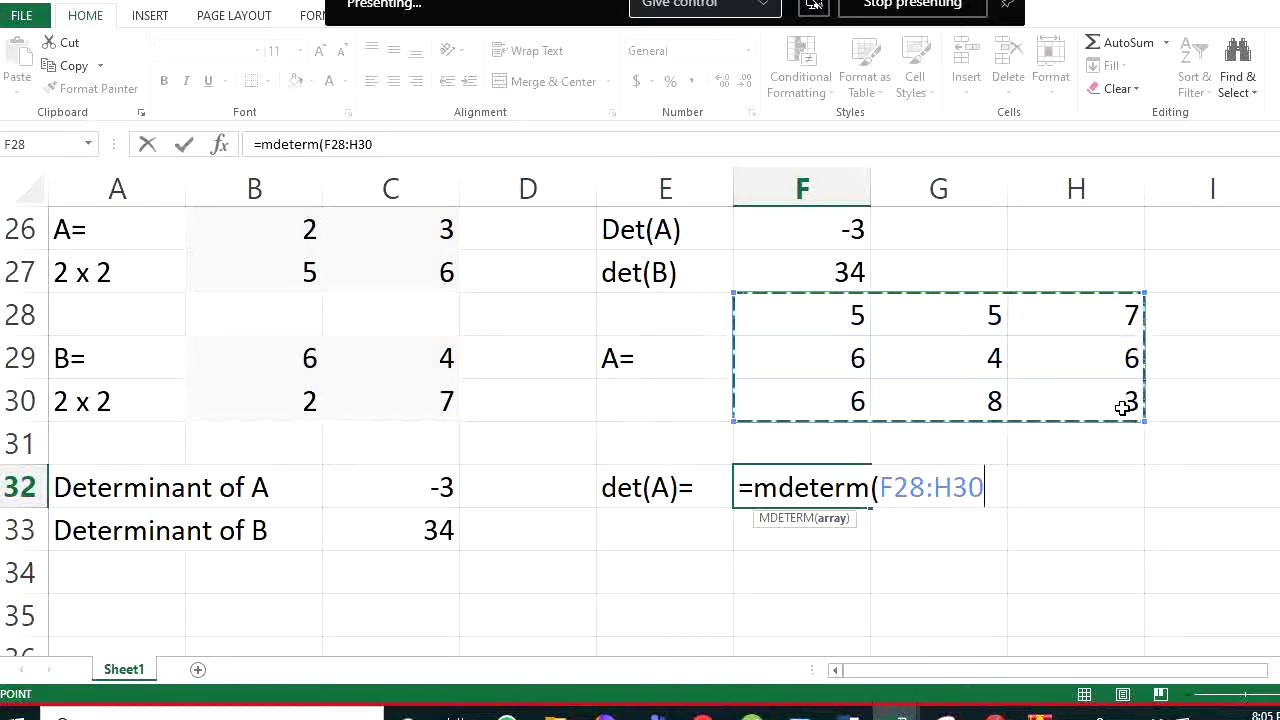
text())
key(Return)
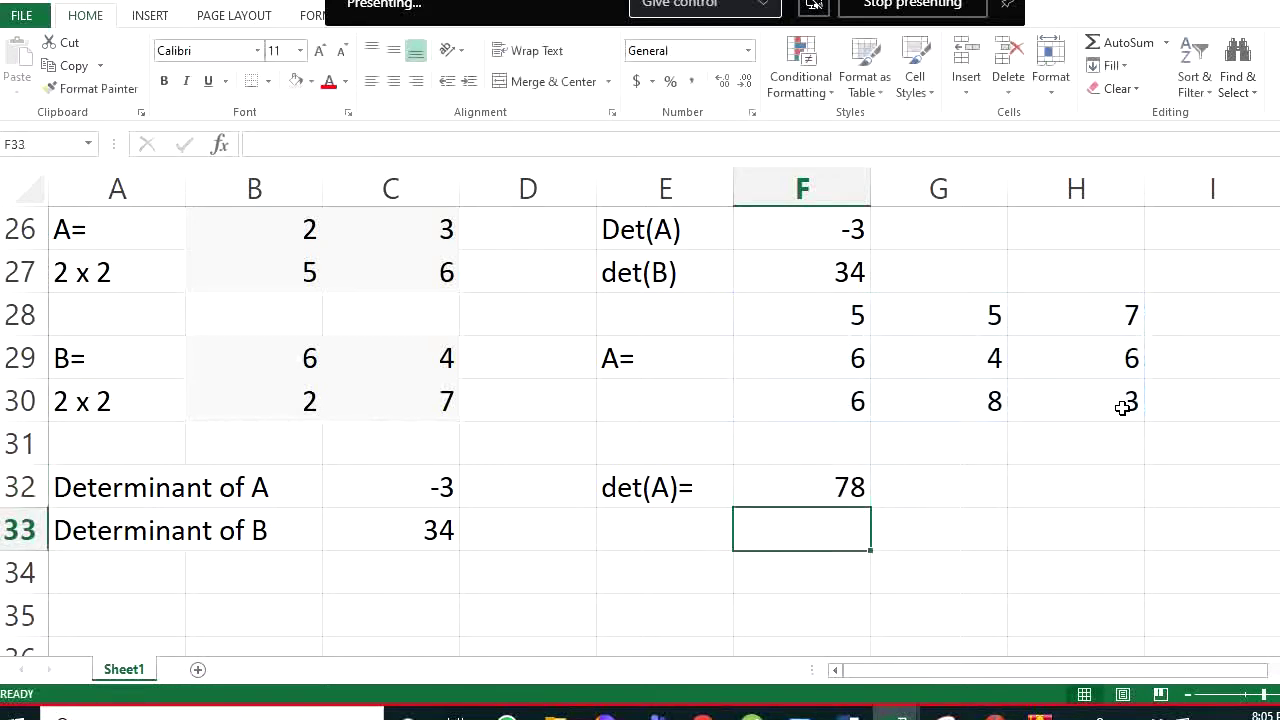
click(845, 490)
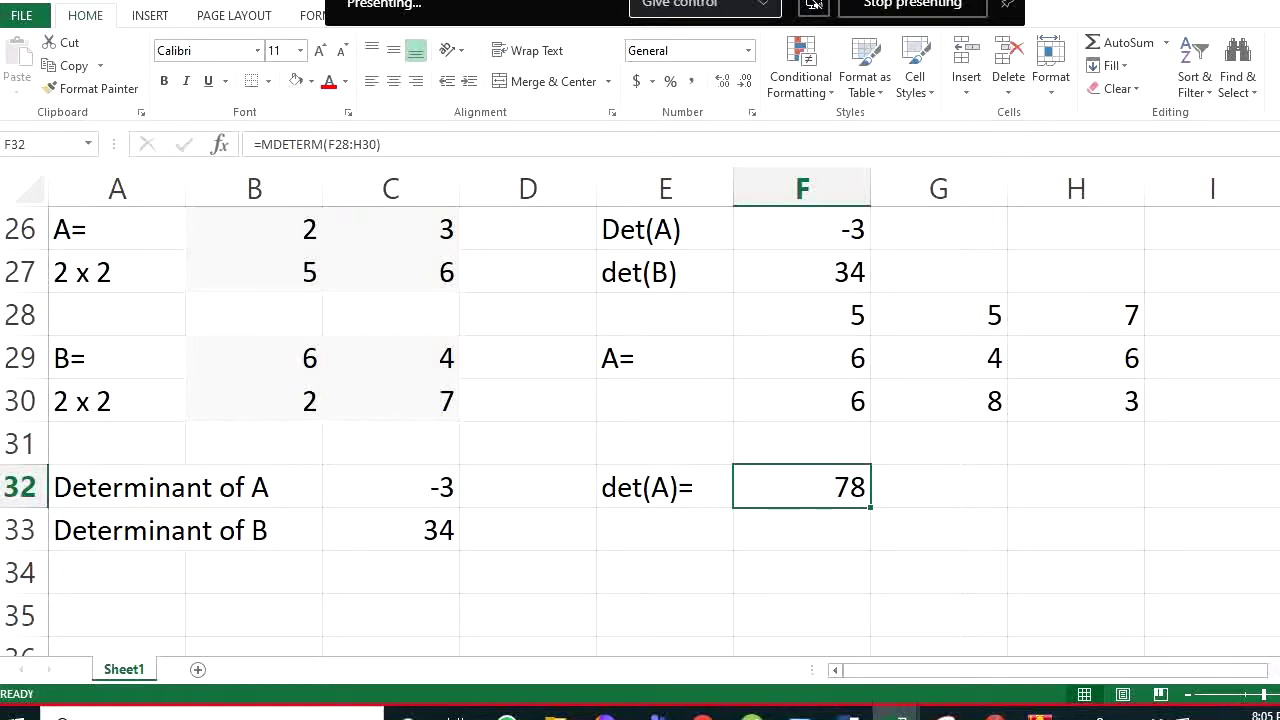
Label cell B36 as C= for another matrix
scroll(391, 386, down, 3)
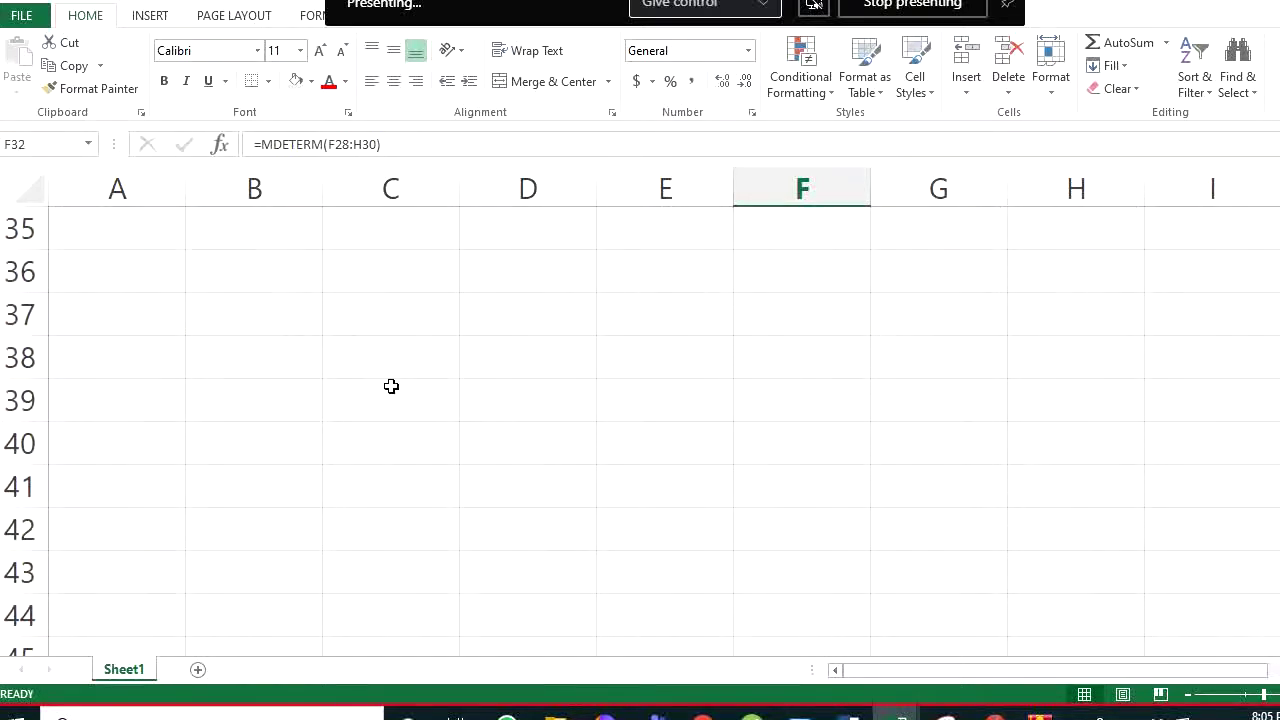
click(249, 279)
text(C=)
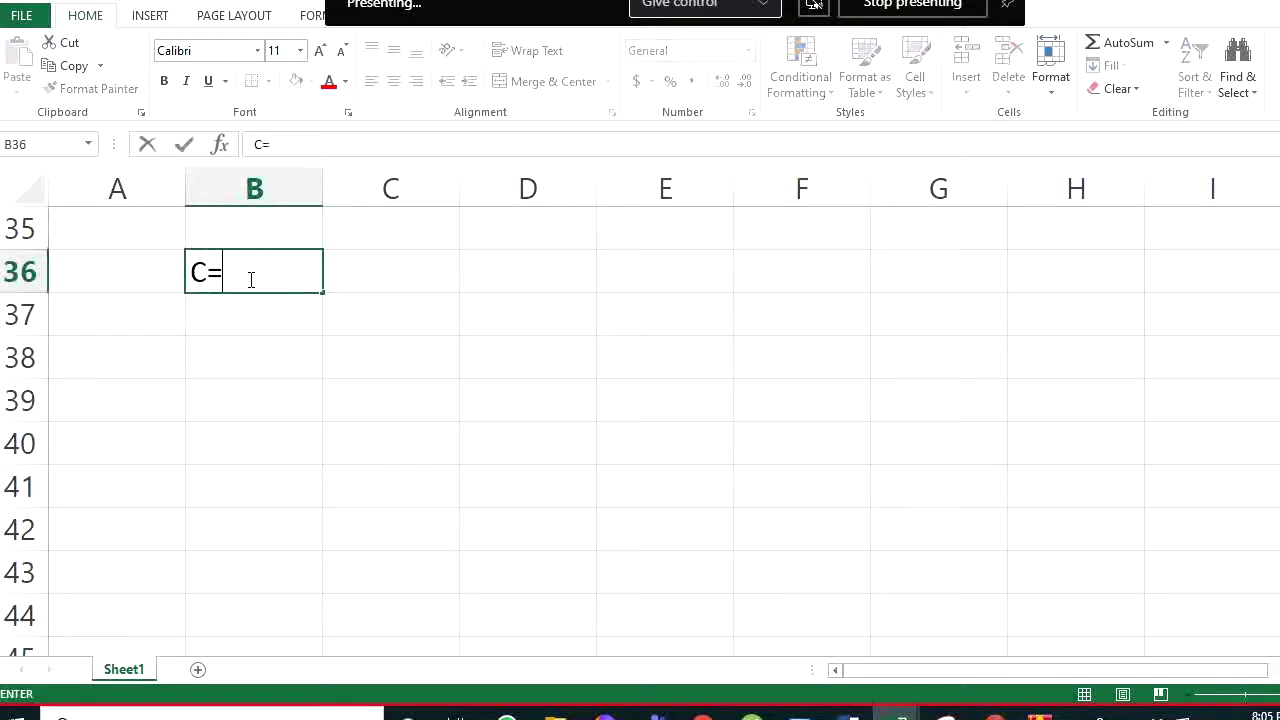
key(Tab)
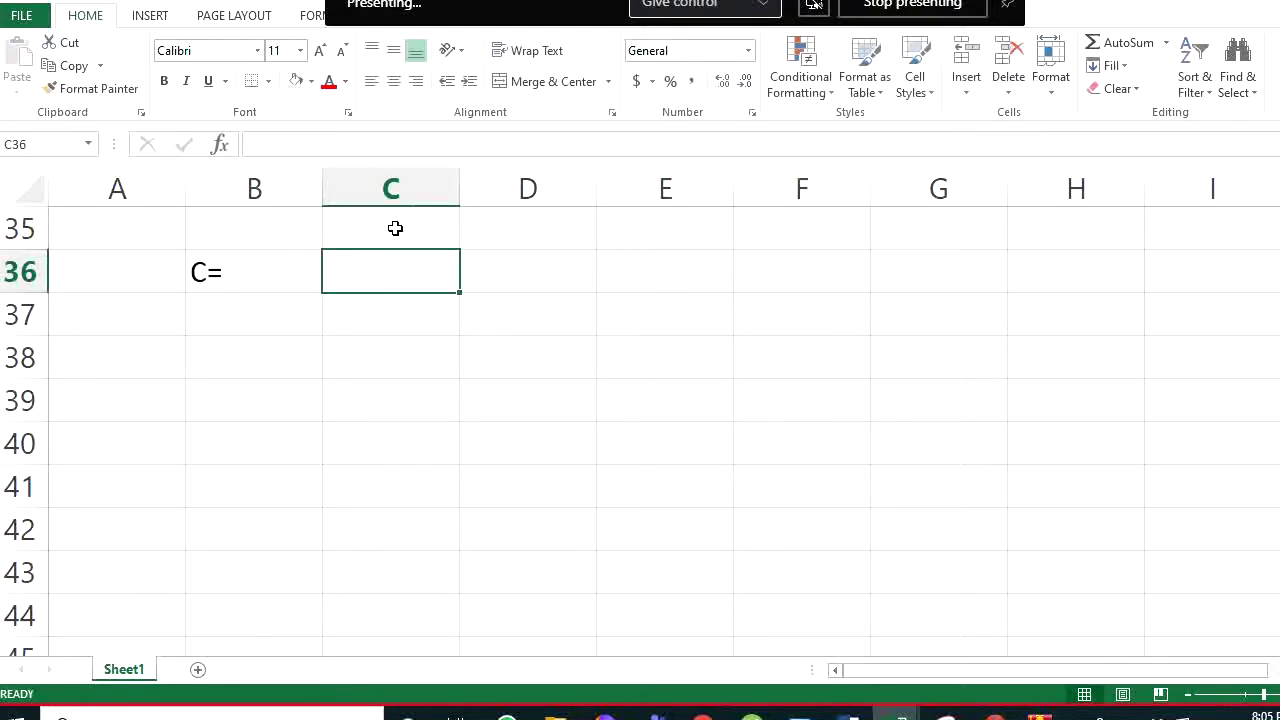
drag(394, 226, 802, 351)
text(5)
key(Return)
text(6)
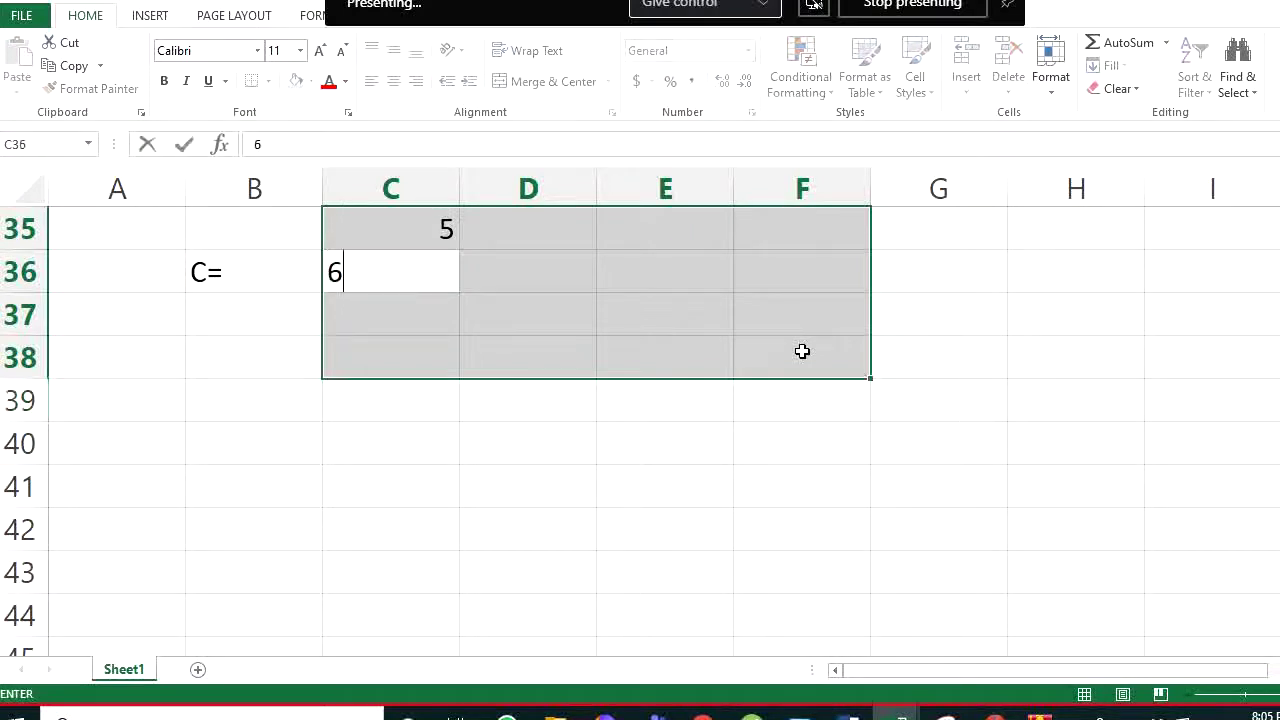
key(Escape)
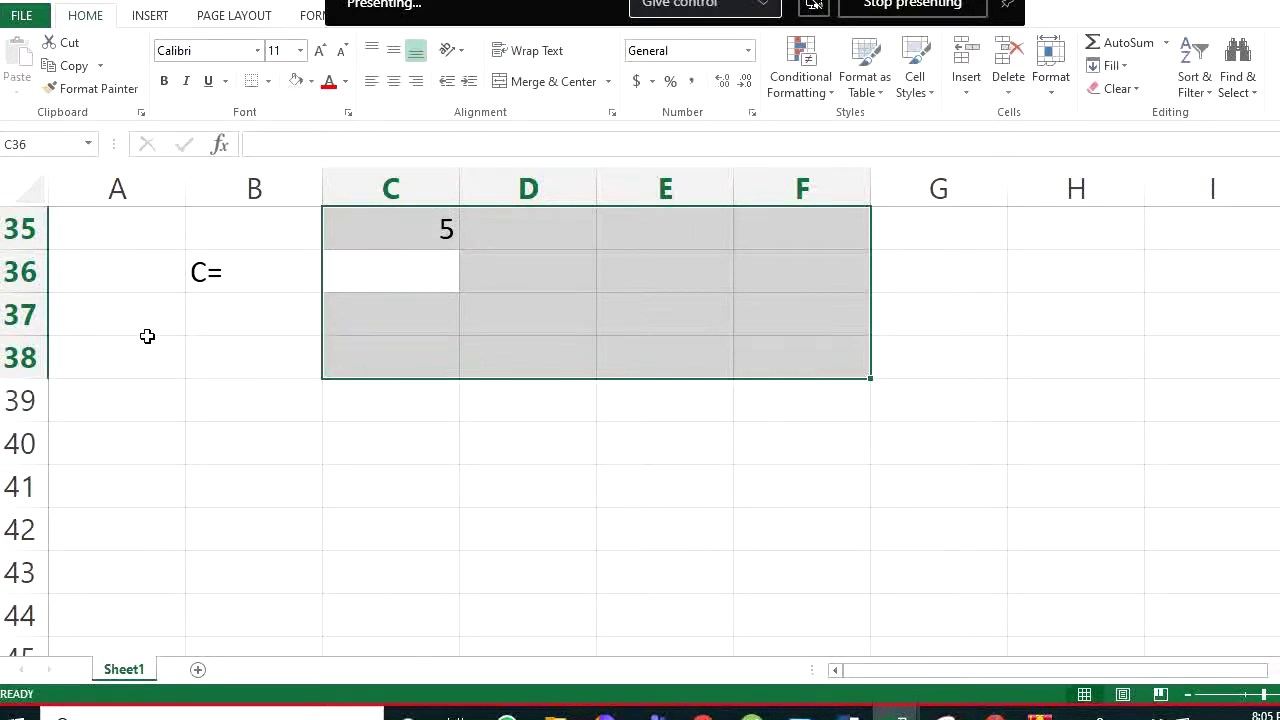
click(443, 233)
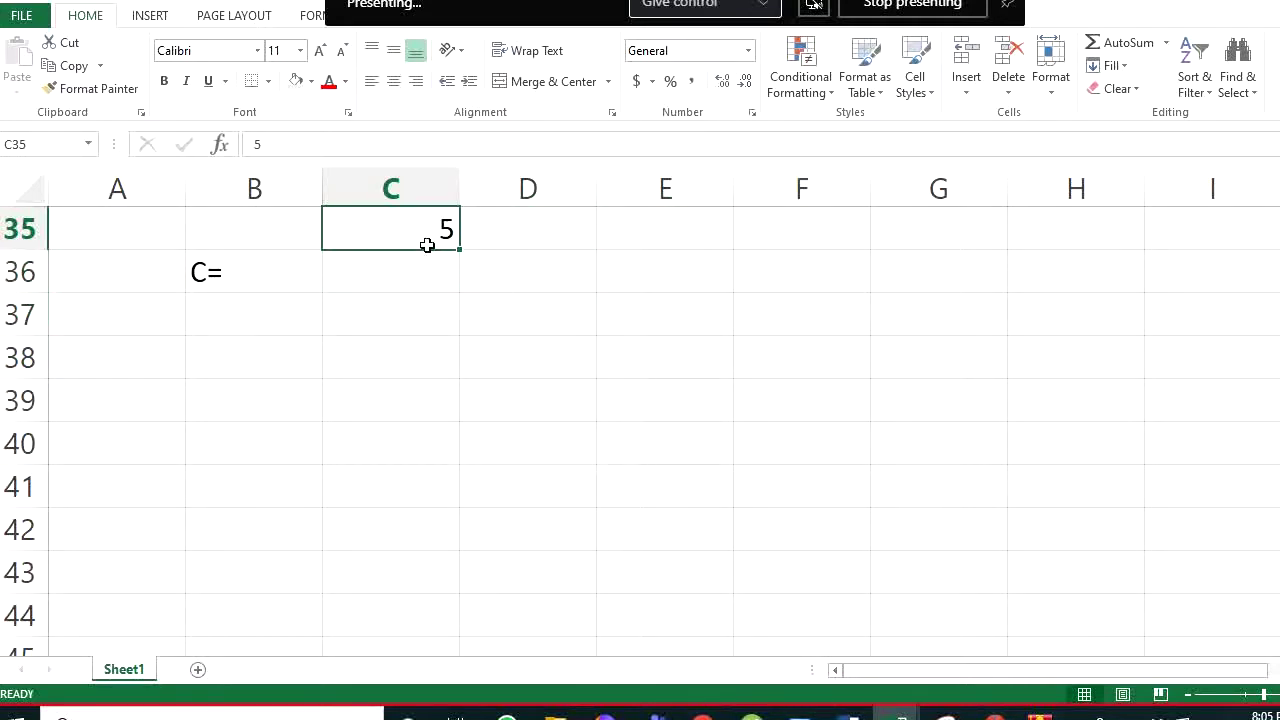
Try to fill the 4 x 4 range C35:F38 with the array formula =RANDBETWEEN(2,10)
drag(428, 229, 753, 353)
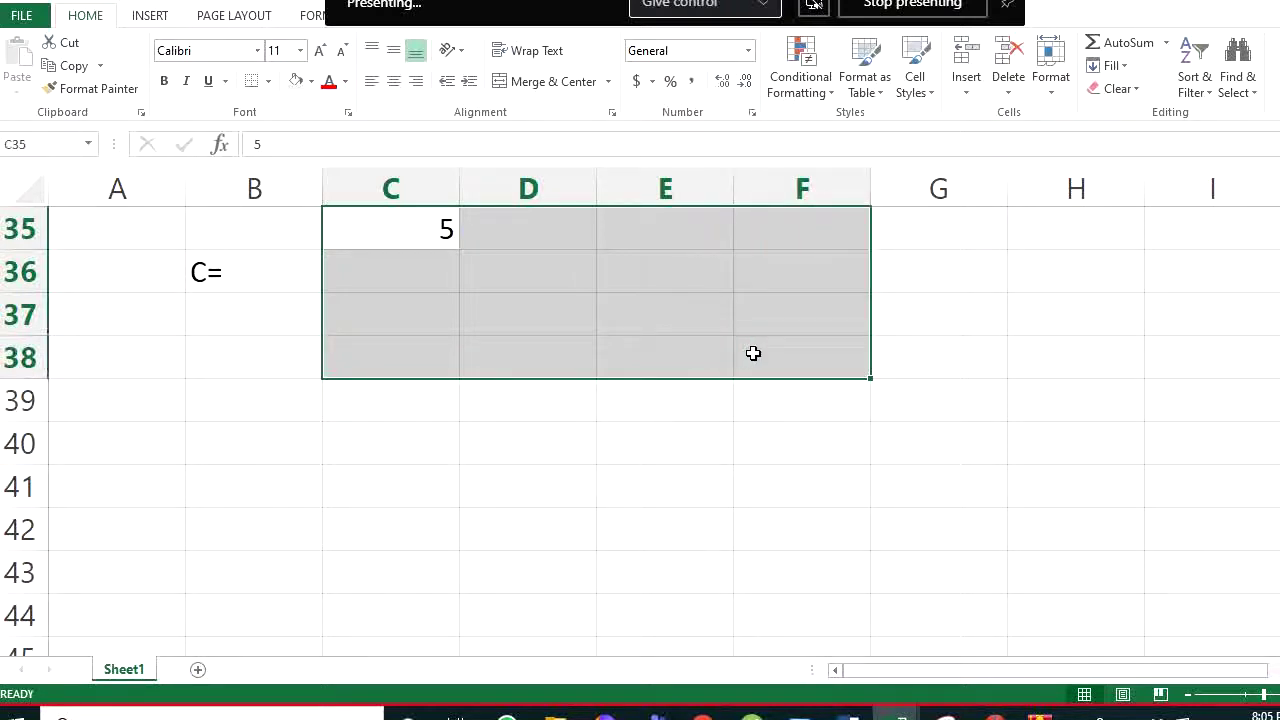
text(=ran)
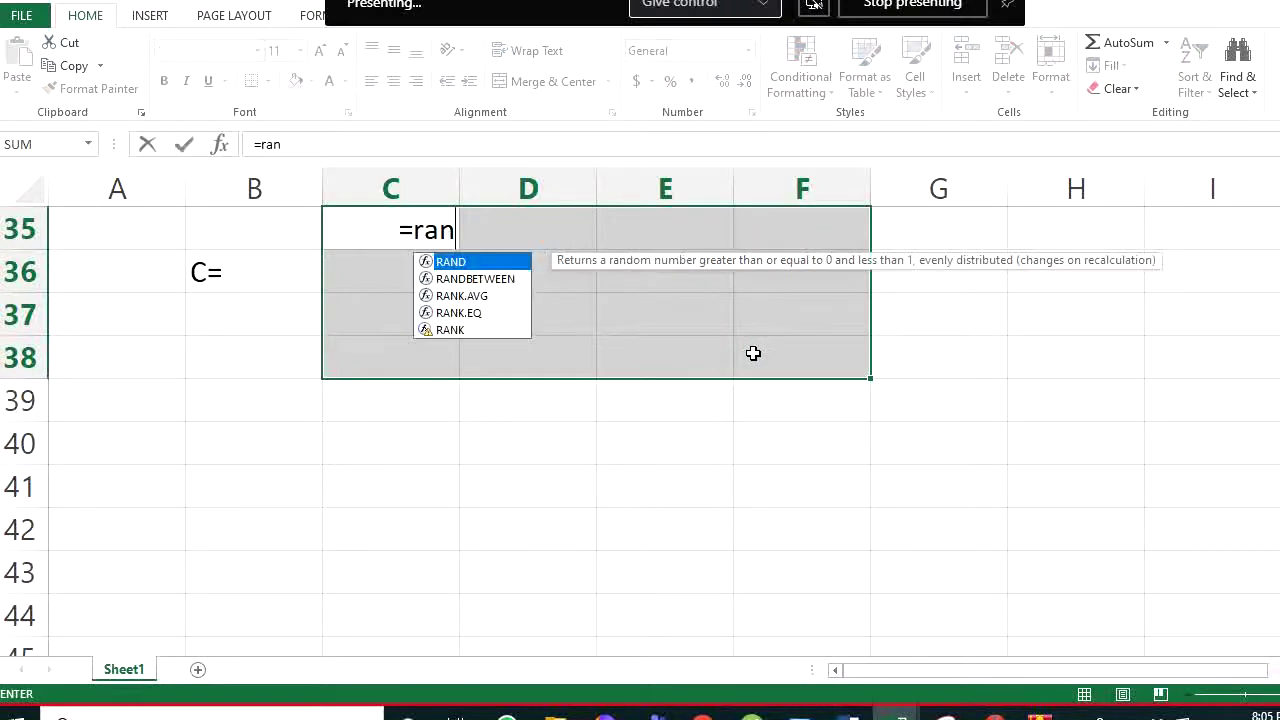
text(dbetwee)
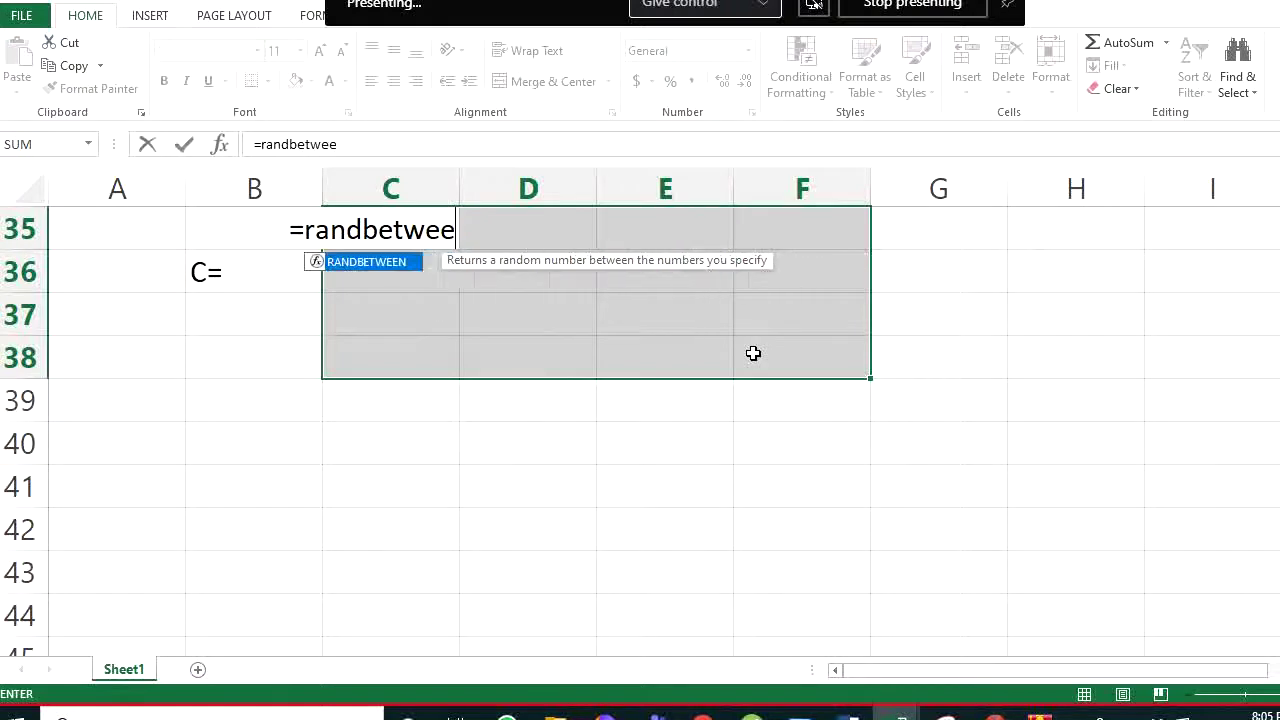
text(n()
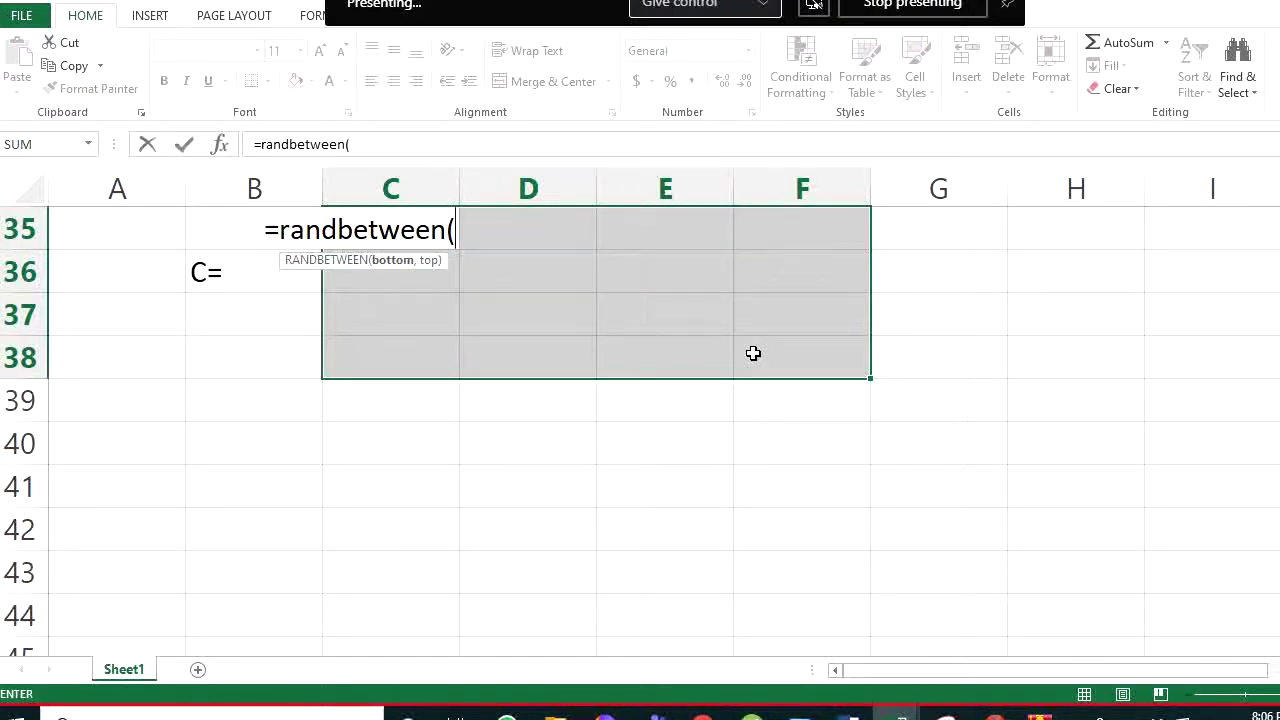
text(2,)
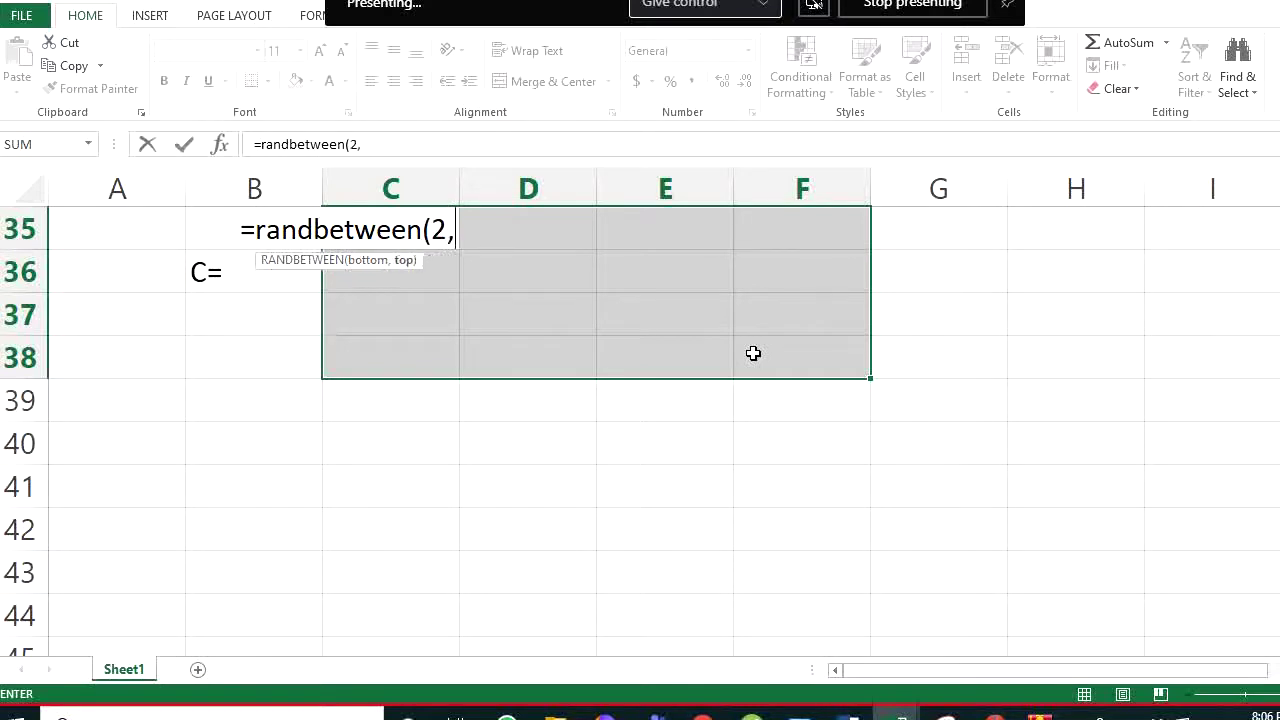
text(10))
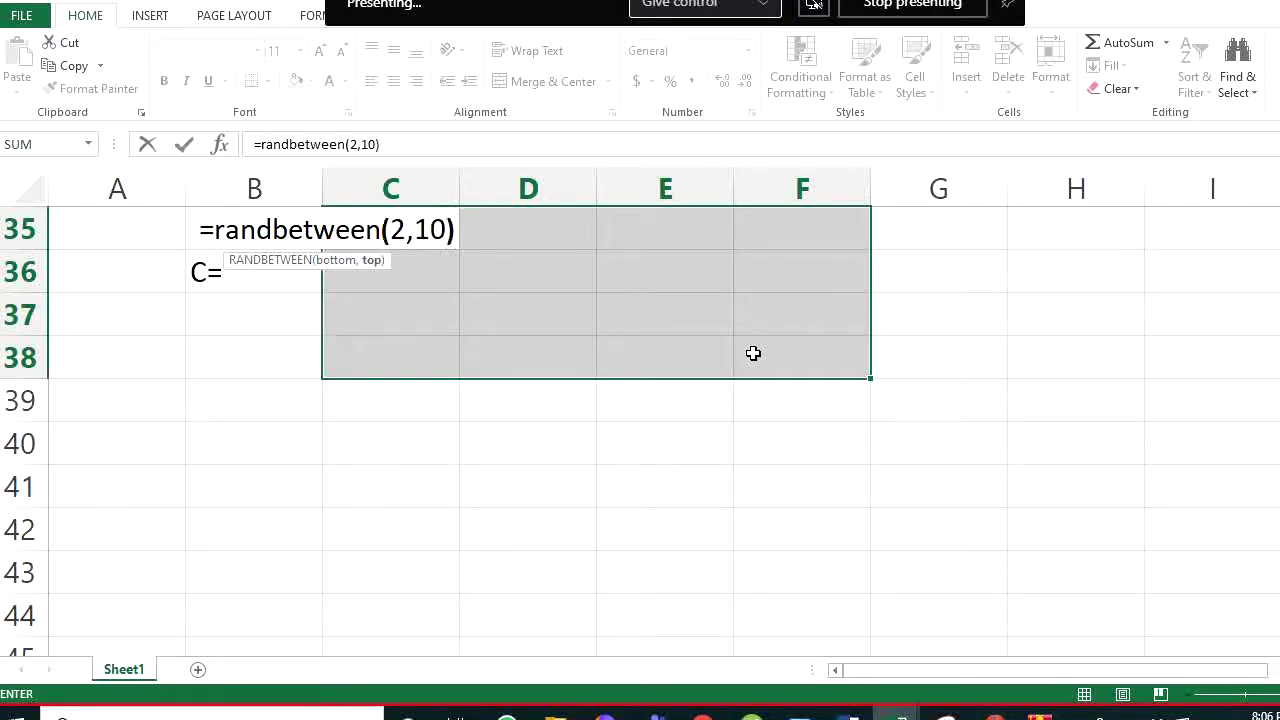
key(ctrl+shift+Return)
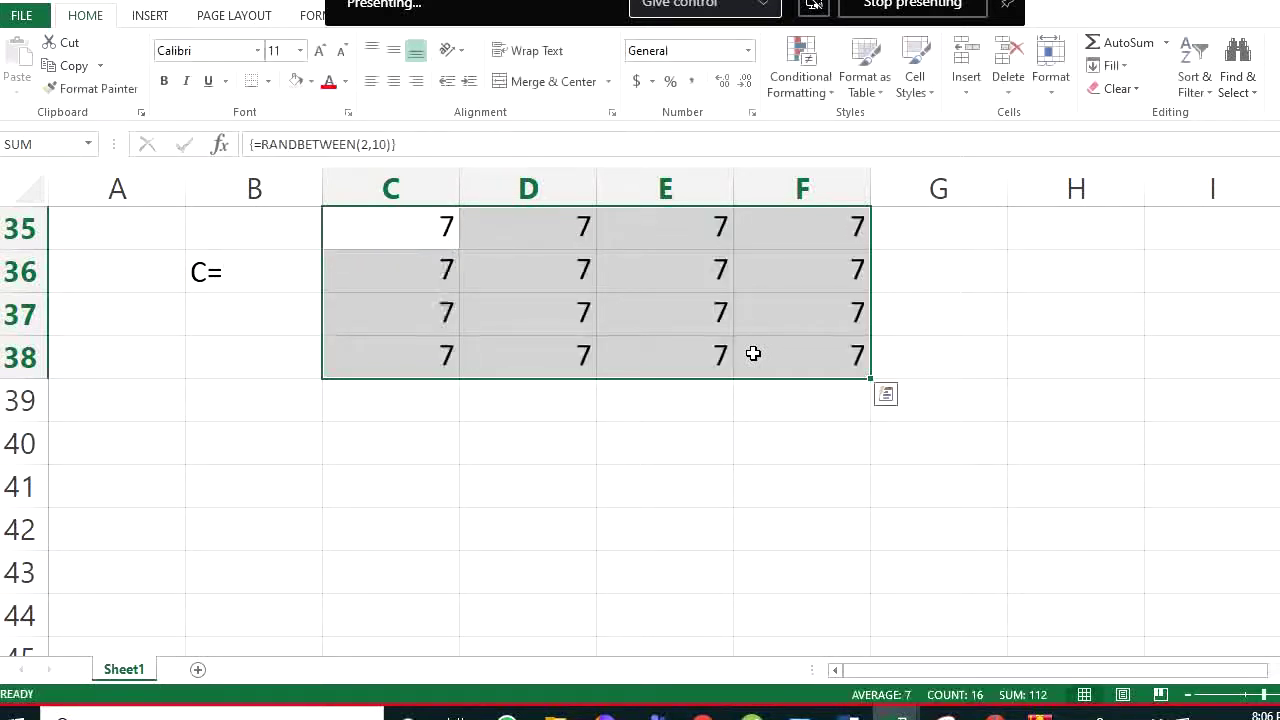
click(505, 313)
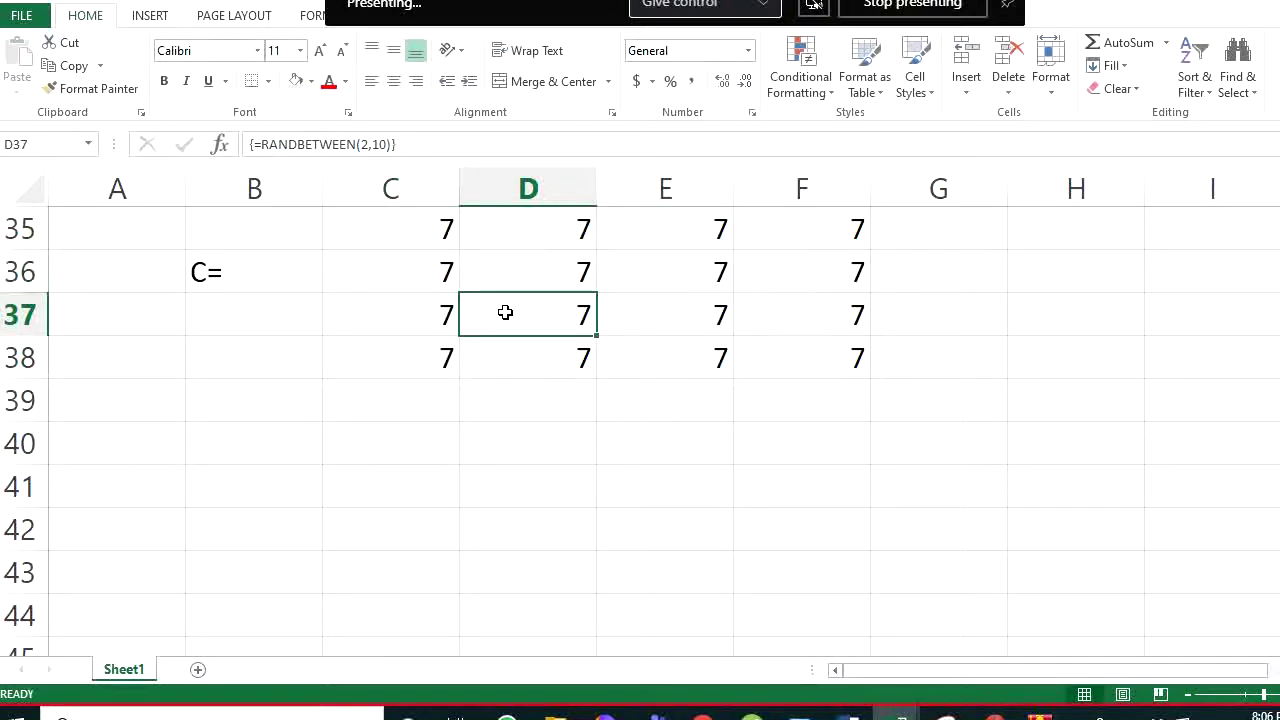
click(426, 234)
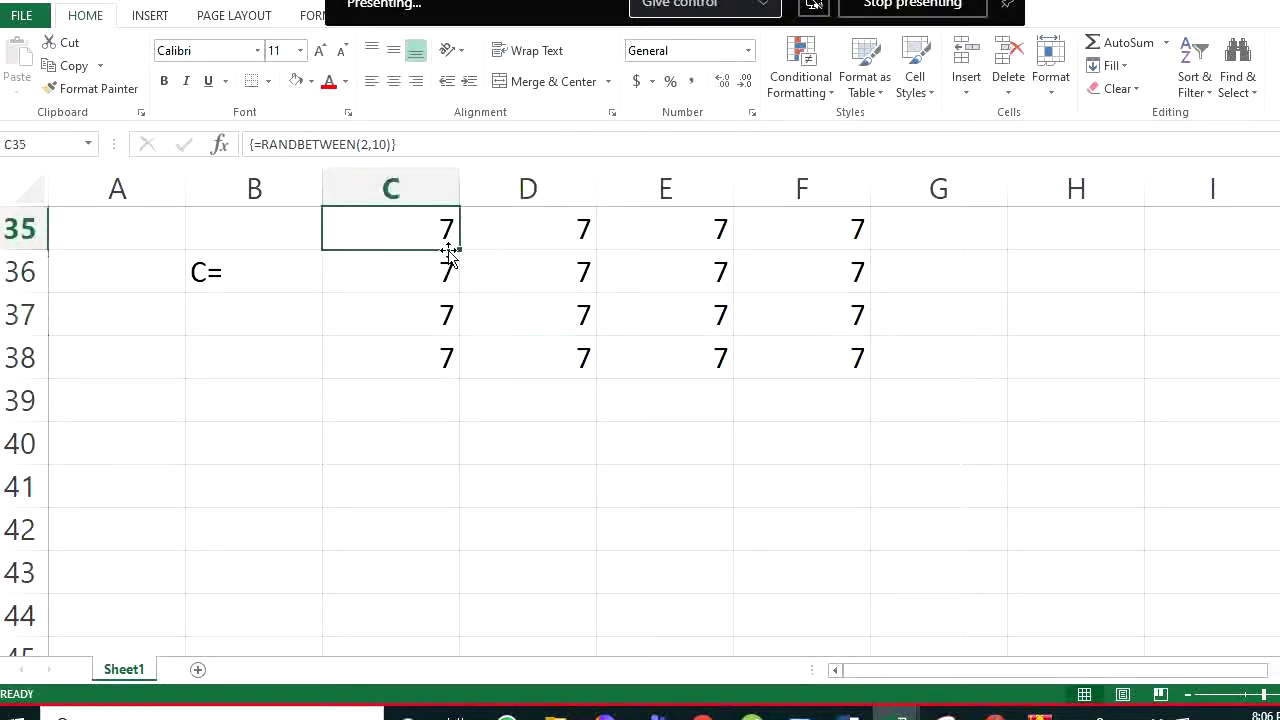
key(ctrl+z)
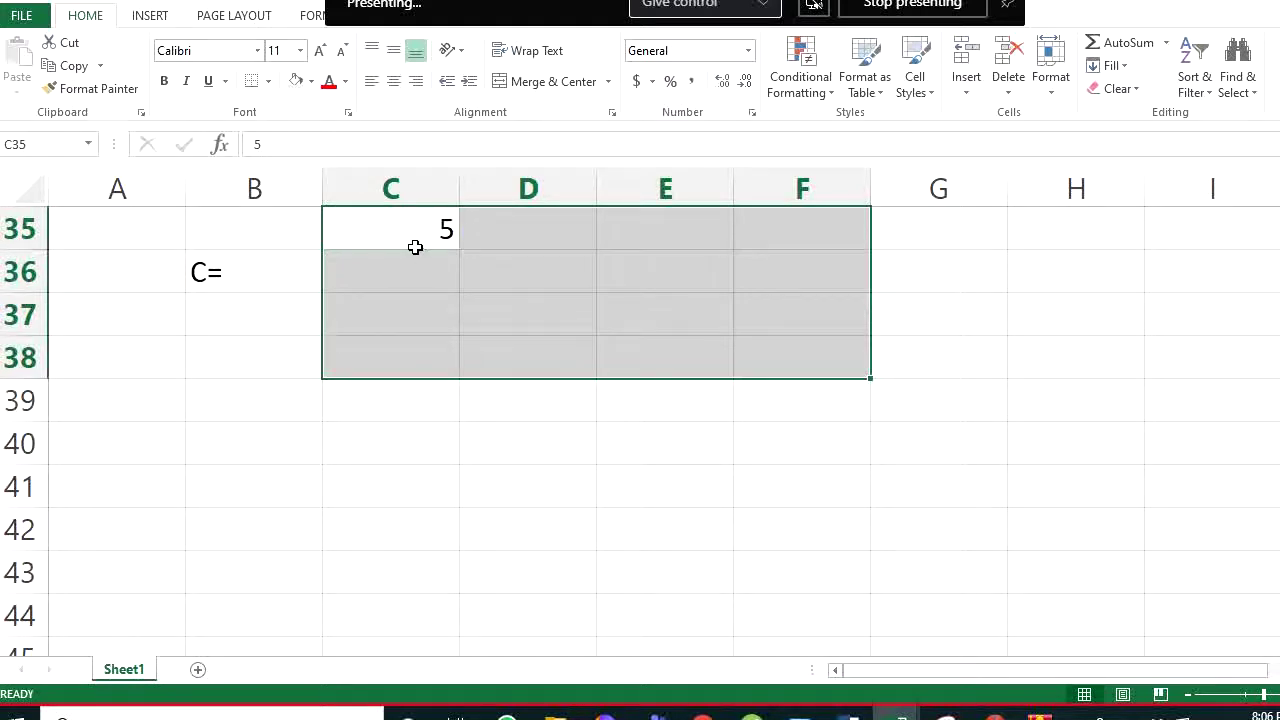
text(=)
key(Escape)
click(474, 351)
Enter =RANDBETWEEN(5,10) in cell C35 to generate a random whole number
click(411, 233)
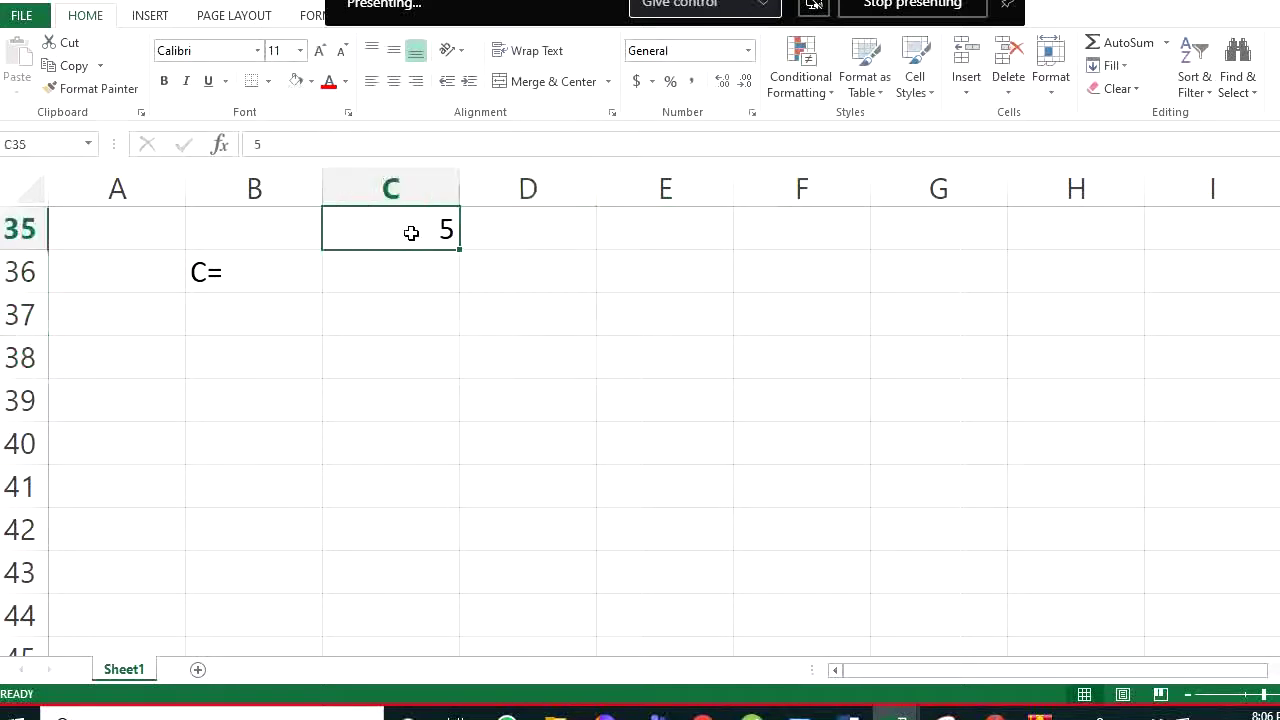
text(=)
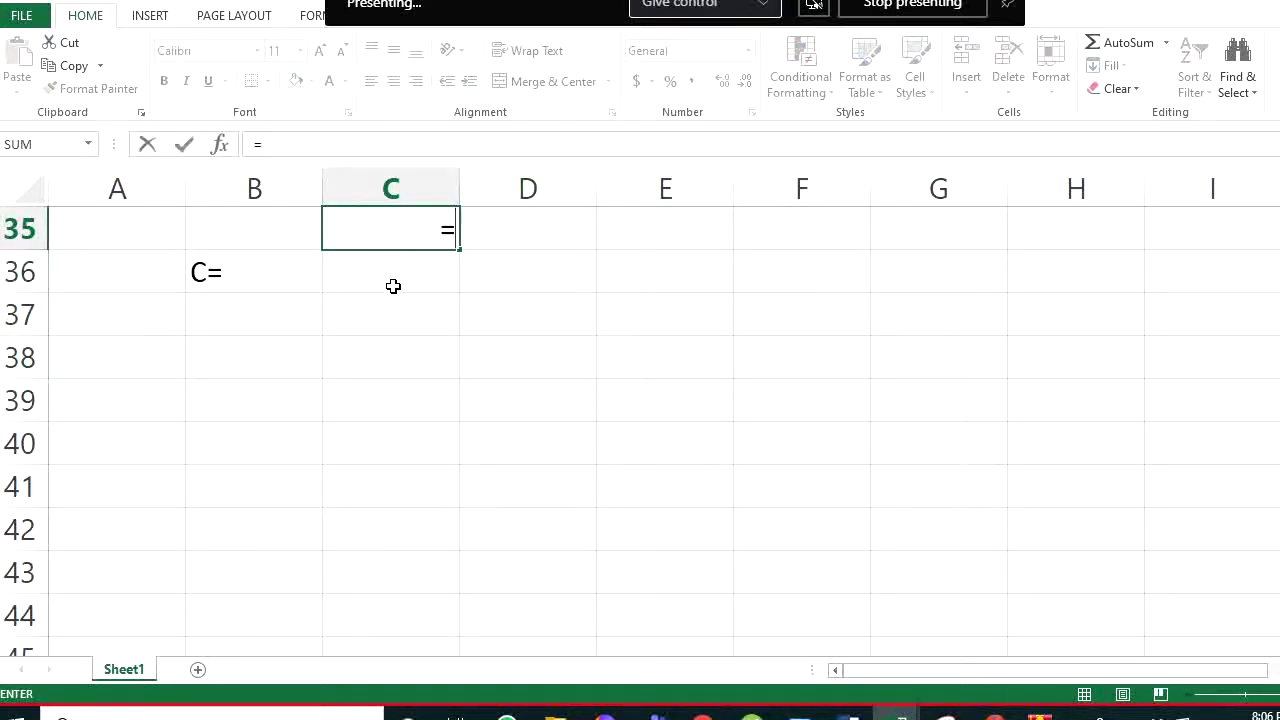
text(ran)
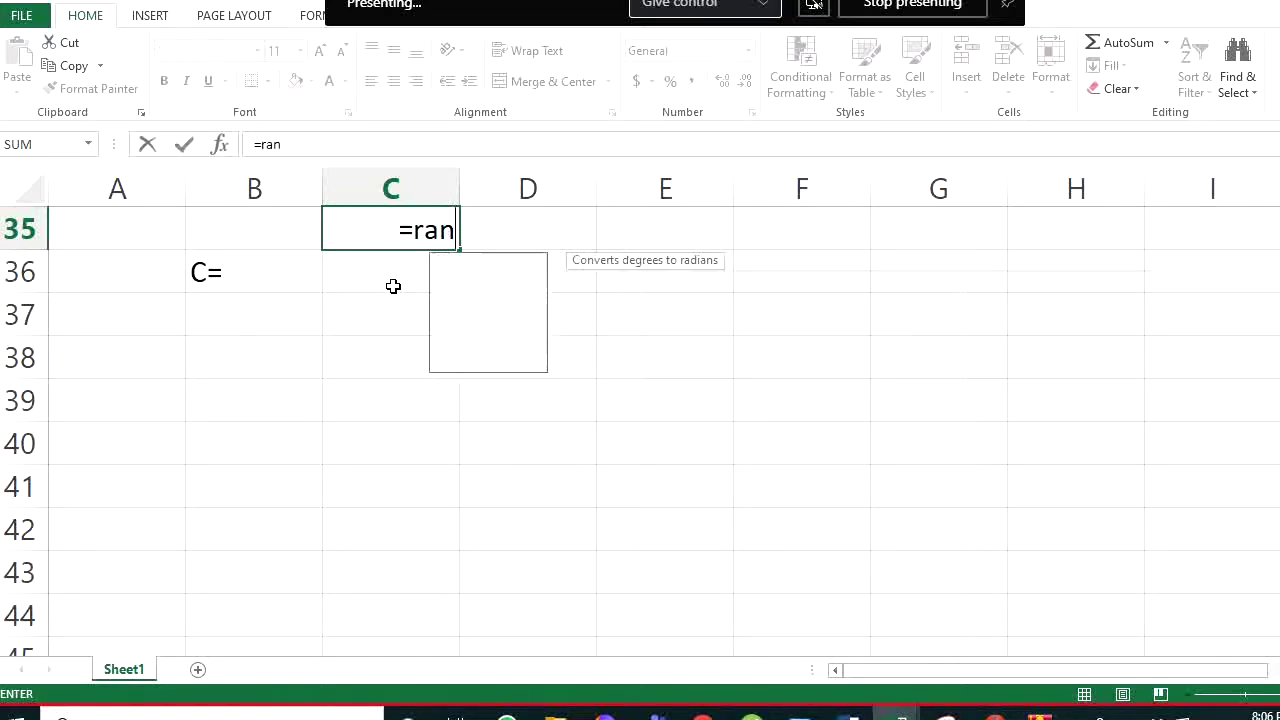
text(dbetwee)
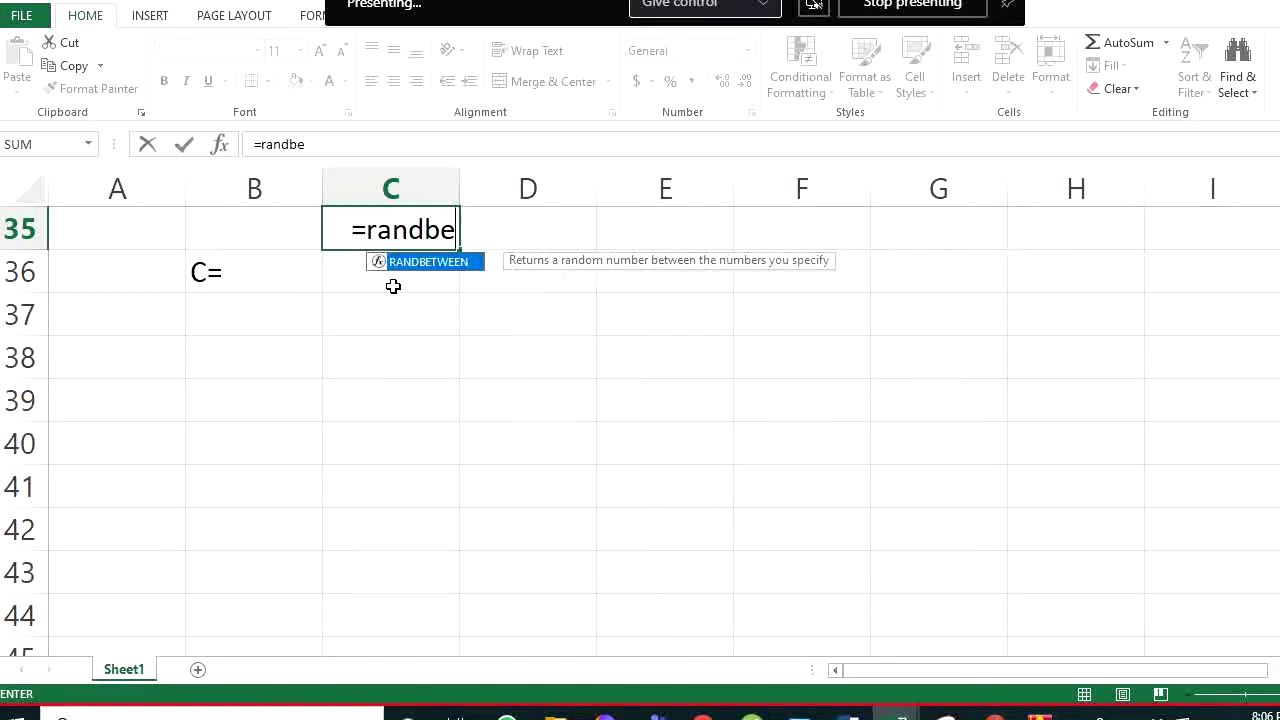
text(n)
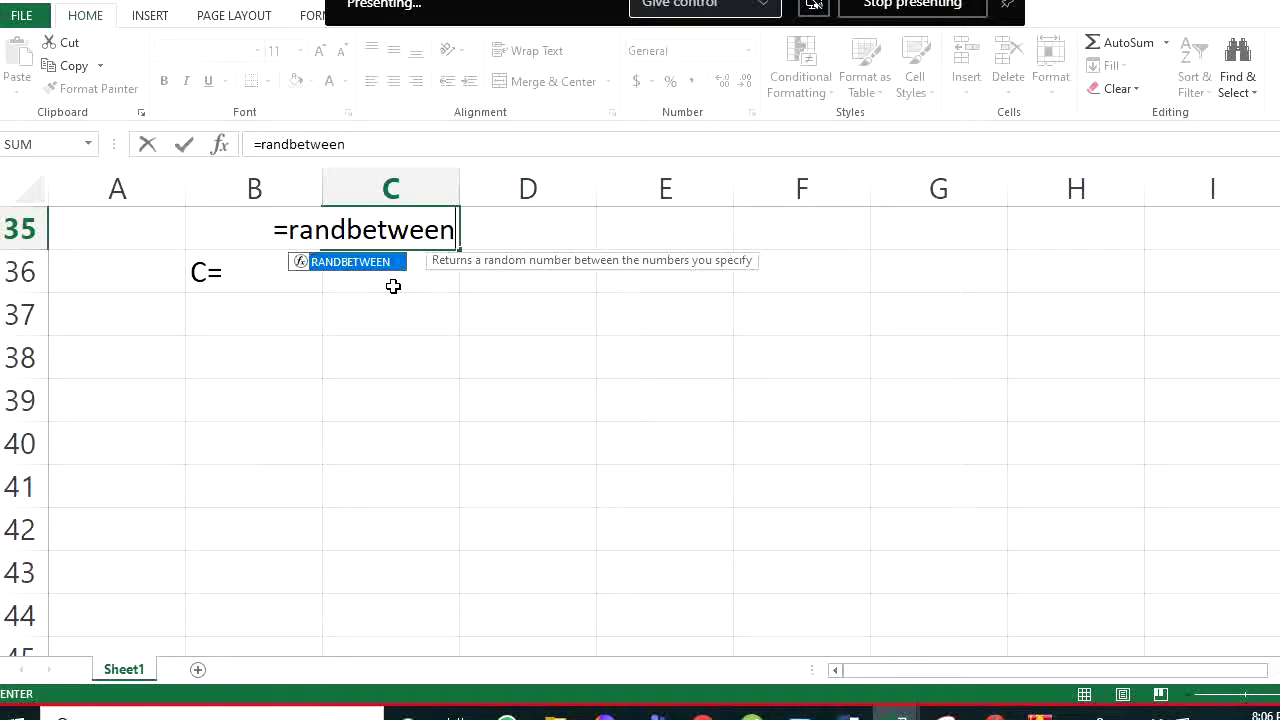
text(()
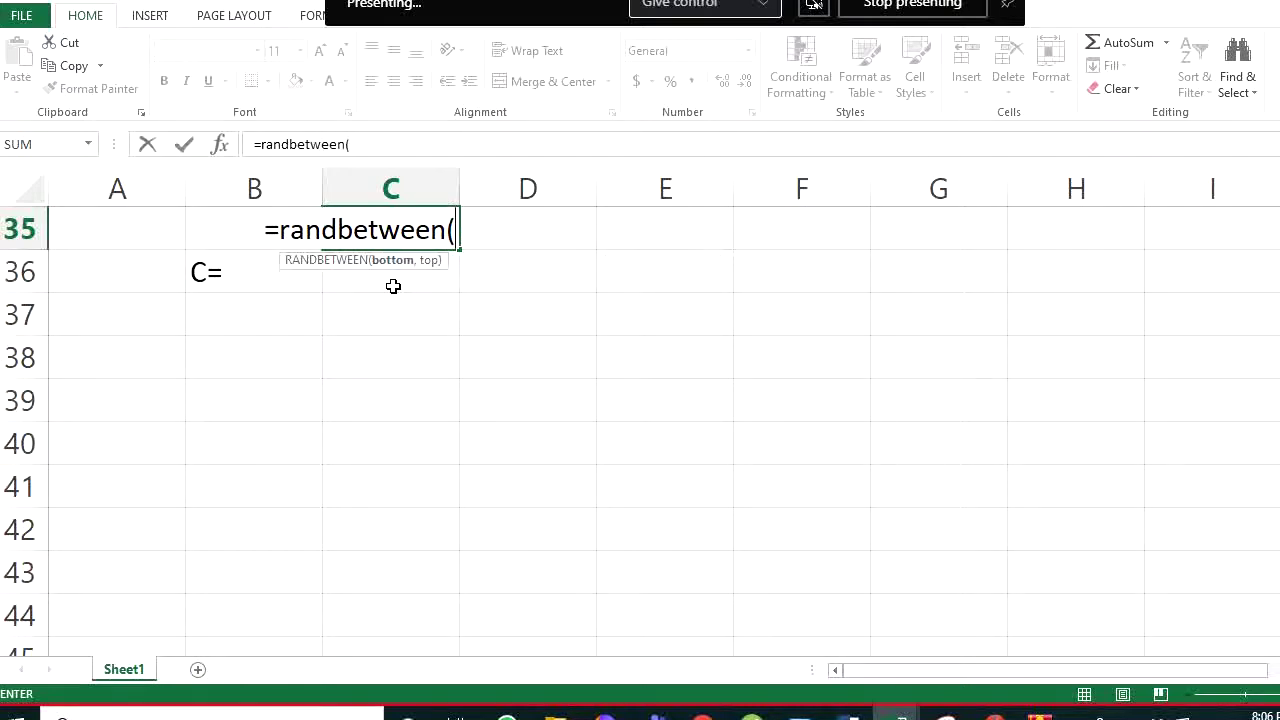
text(5,)
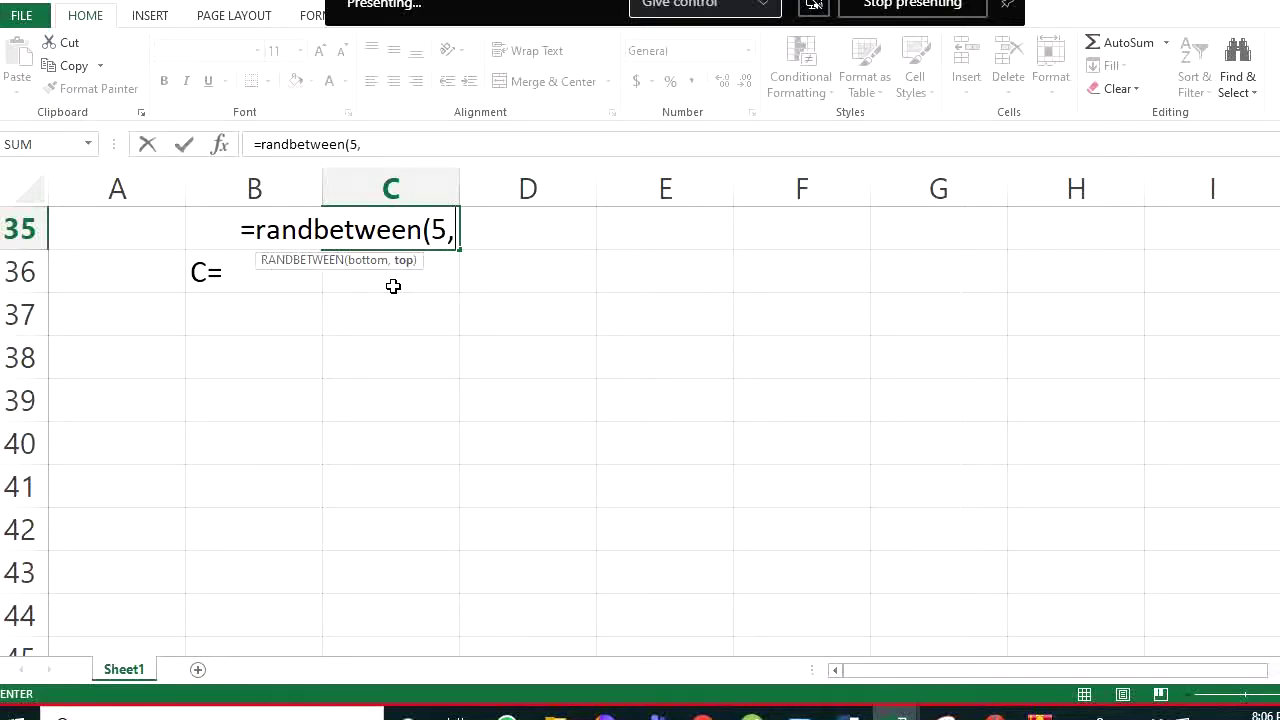
text(10))
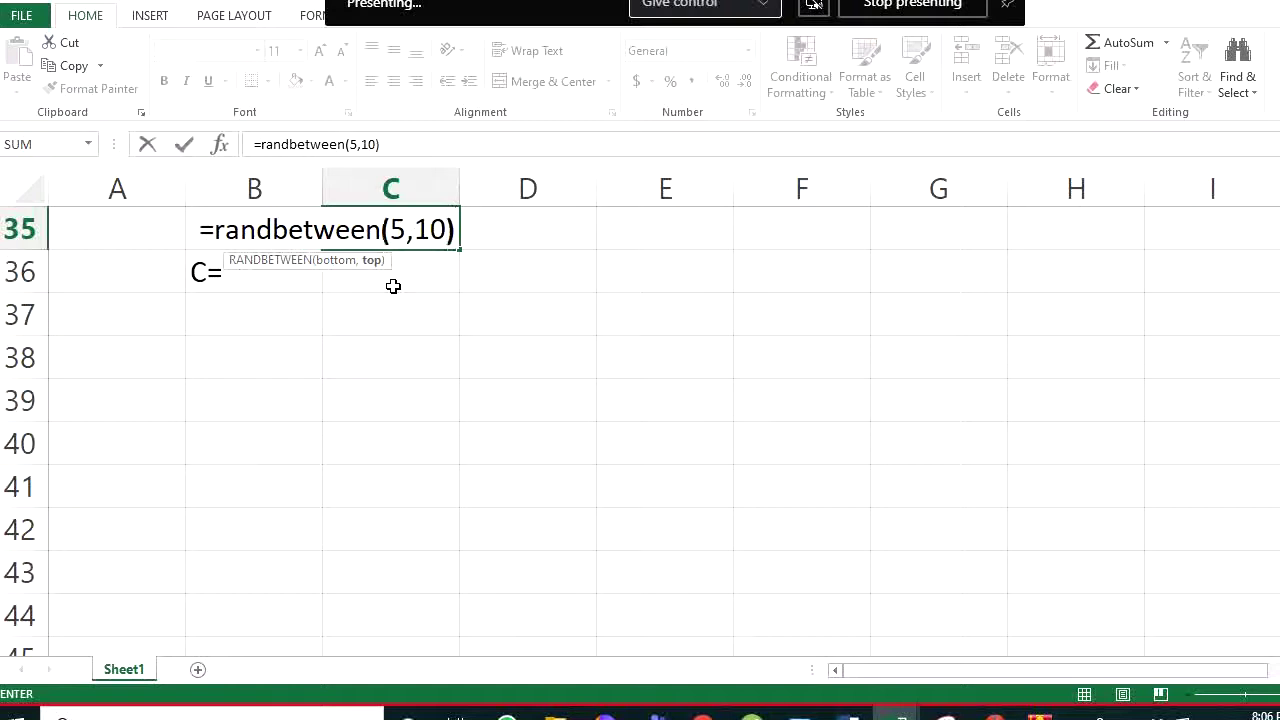
key(Return)
Copy the random number formula from C35 across the 4 x 4 range C35:F38
click(430, 232)
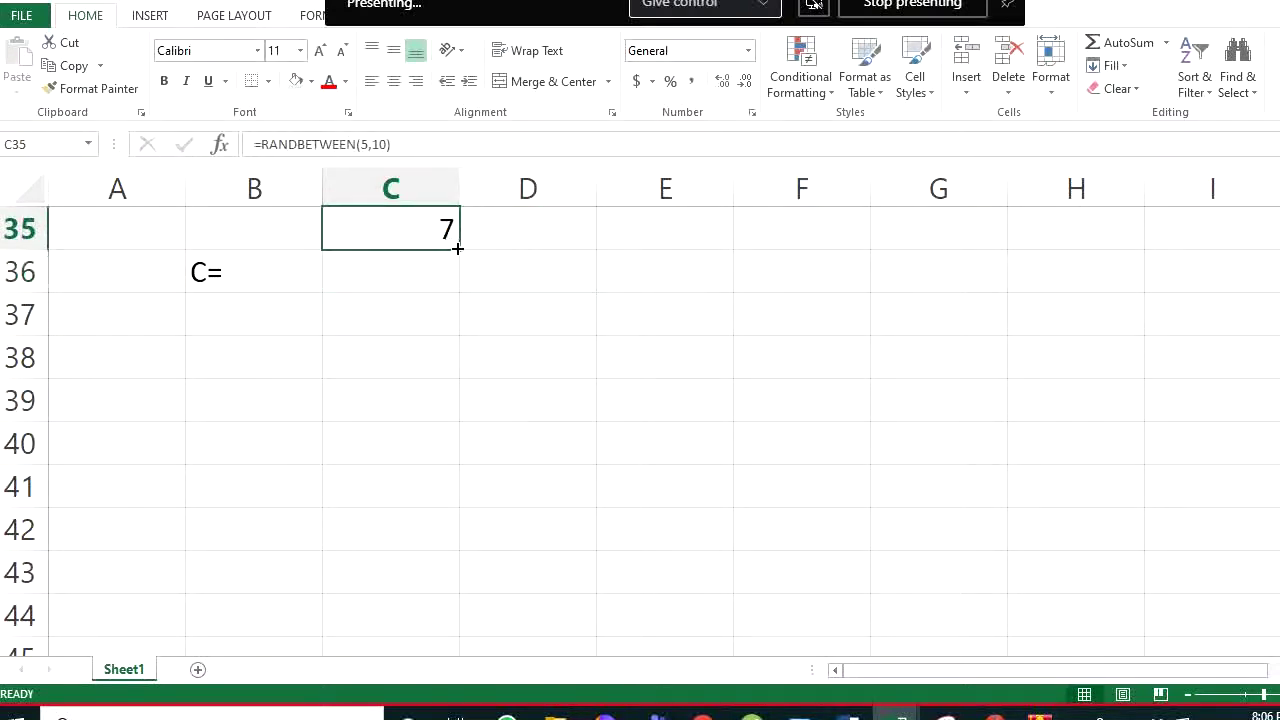
drag(457, 248, 860, 371)
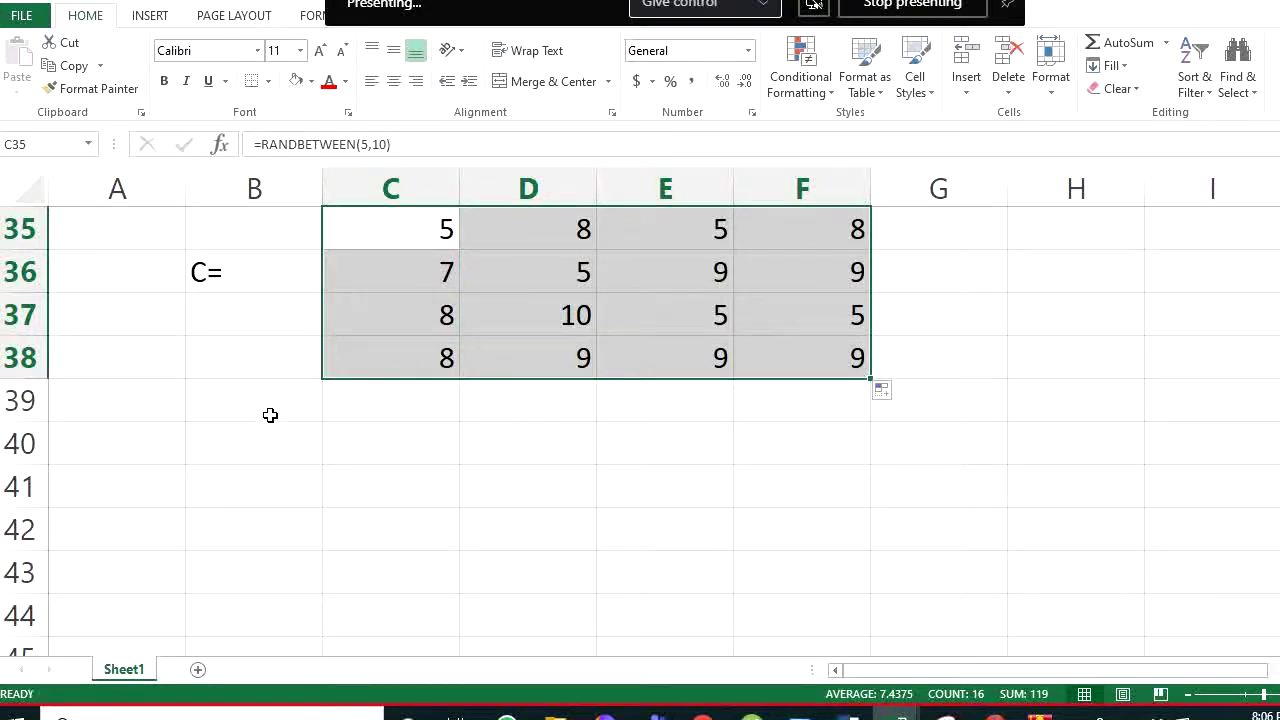
click(268, 410)
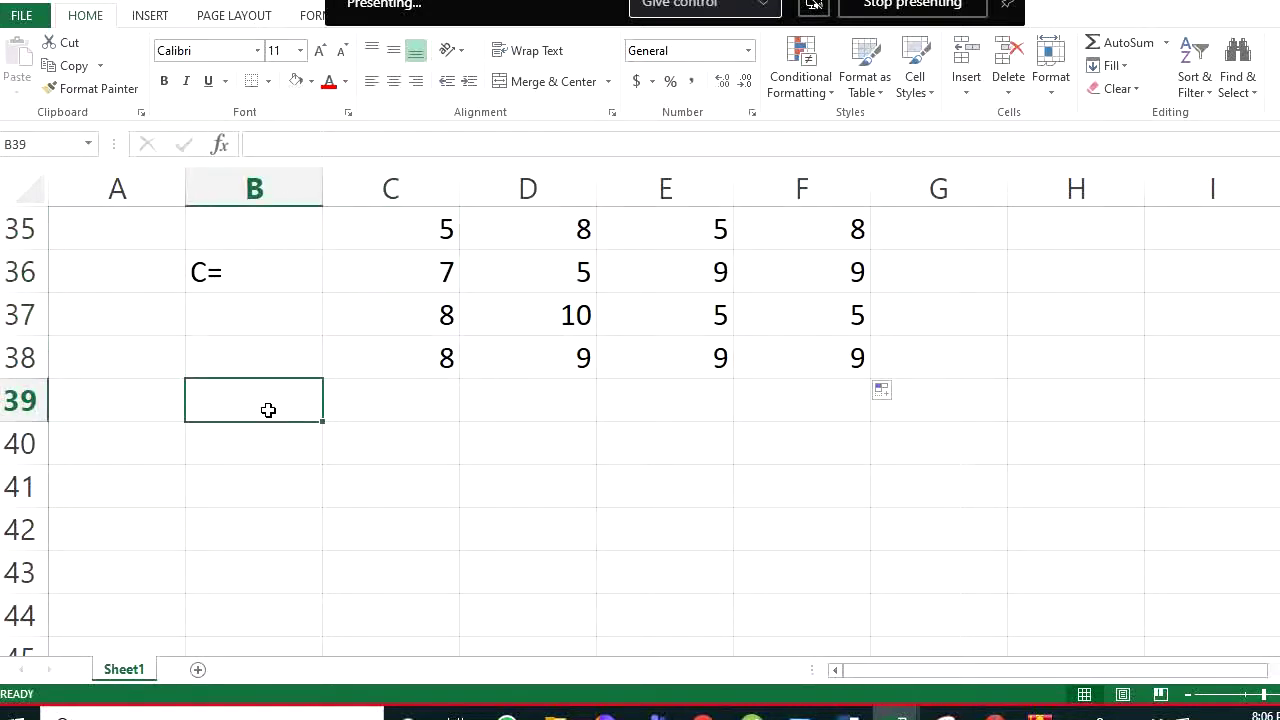
Label cell B39 as Det(C)= below the 4 x 4 random matrix
text(Det()
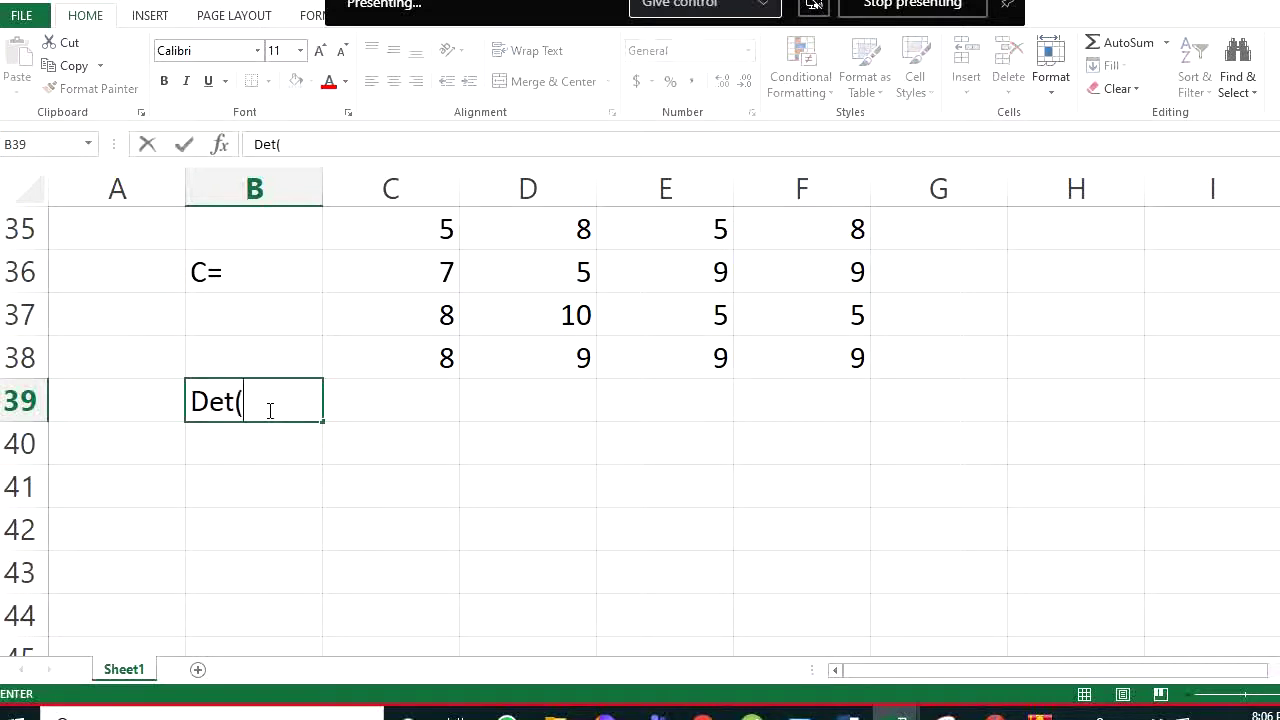
text(C))
text(=)
key(ctrl+z)
key(Return)
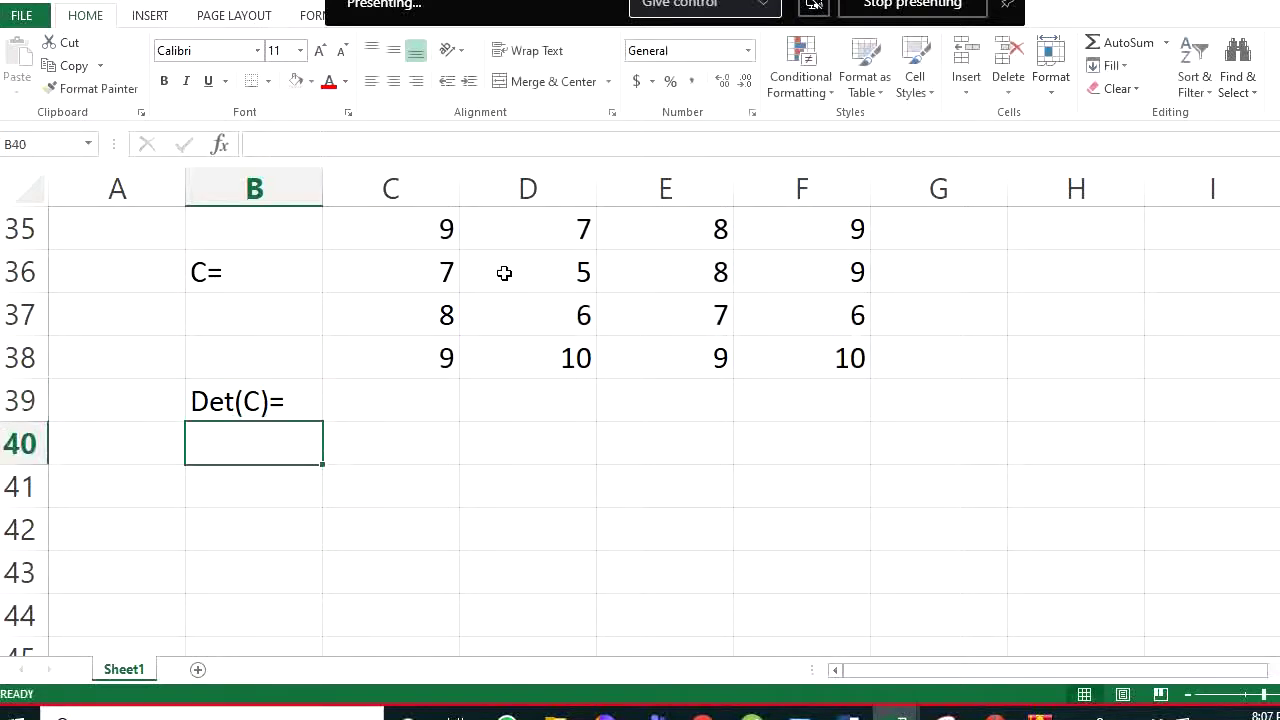
Copy the random matrix C35:F38 and paste it over itself as values only
click(444, 235)
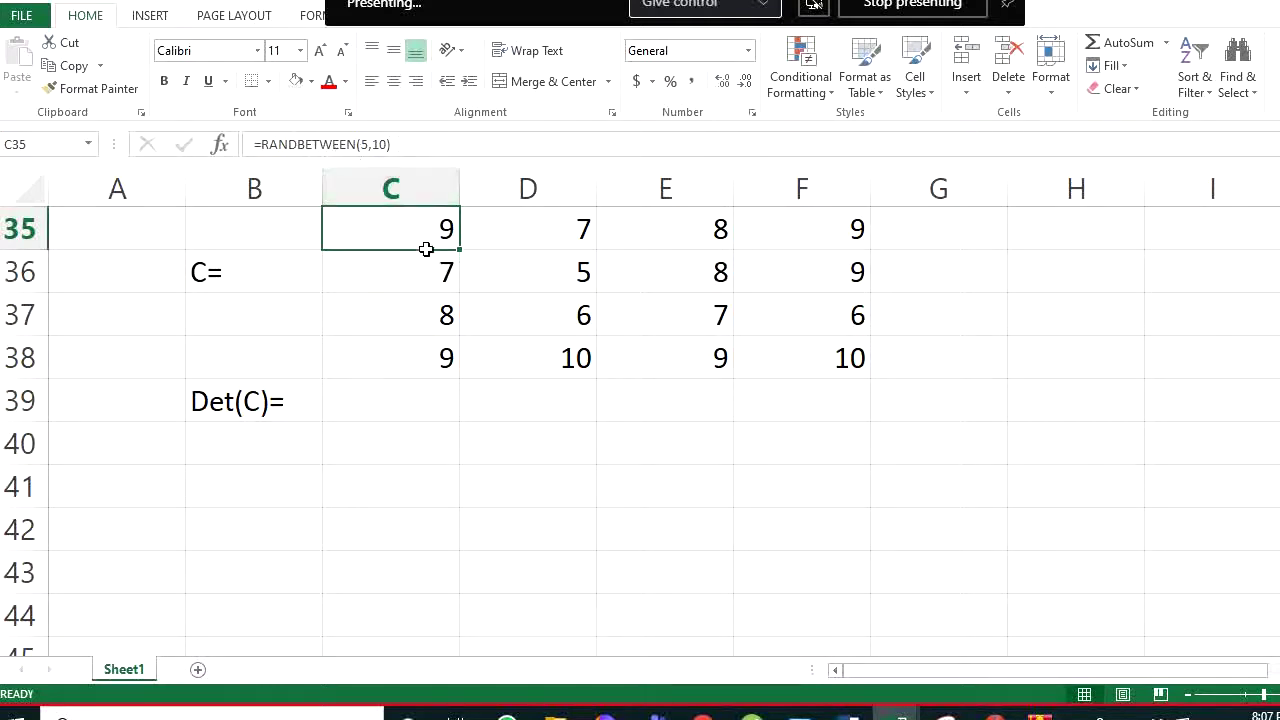
drag(423, 240, 795, 363)
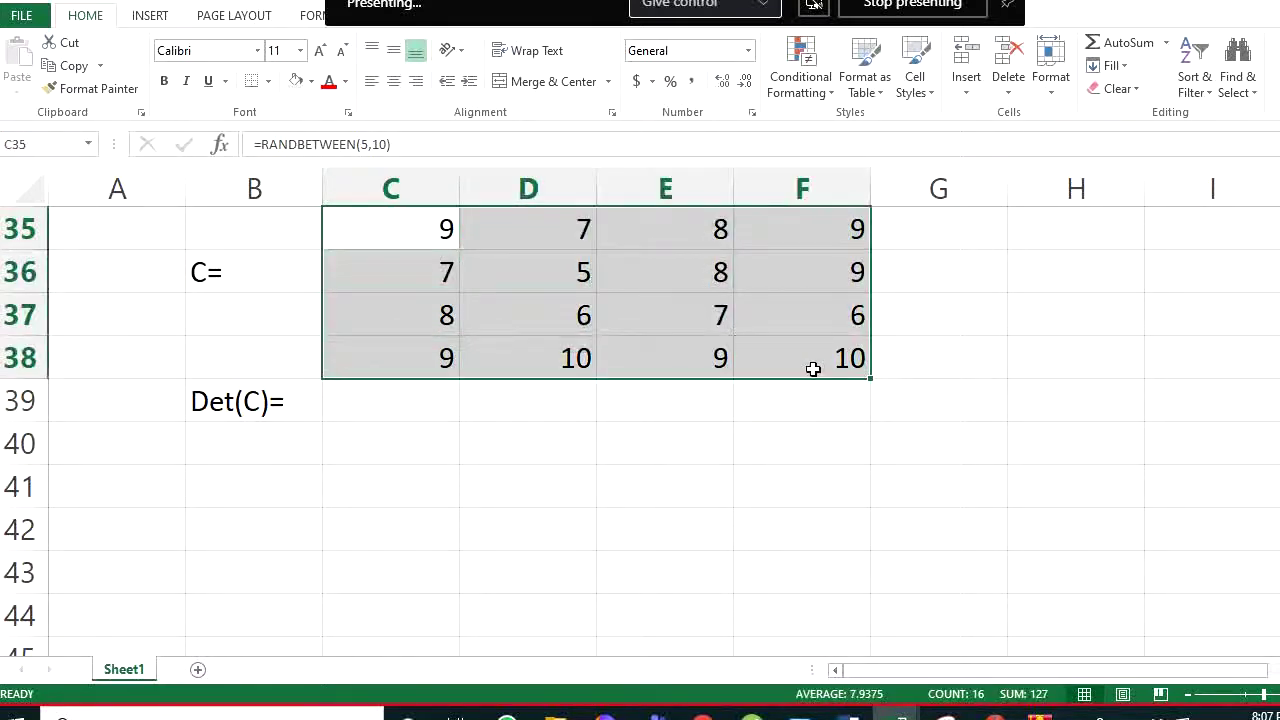
key(ctrl+c)
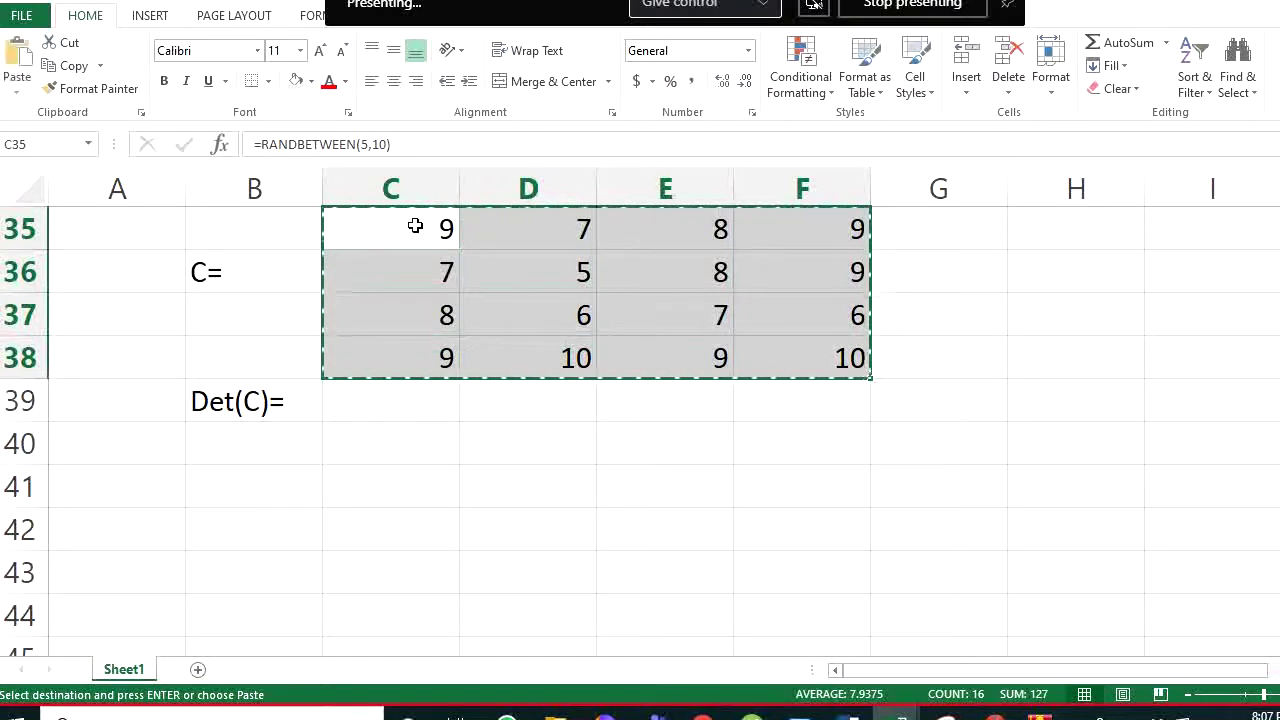
right_click(416, 223)
click(493, 313)
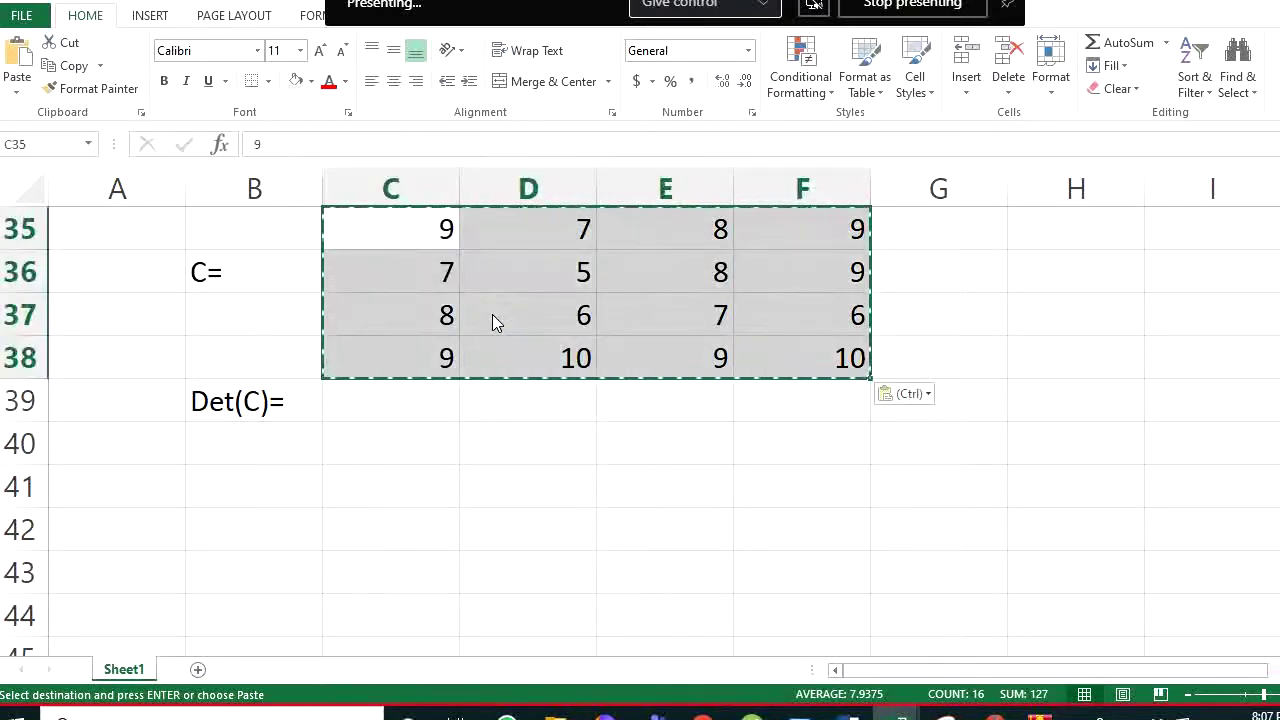
key(Escape)
click(552, 515)
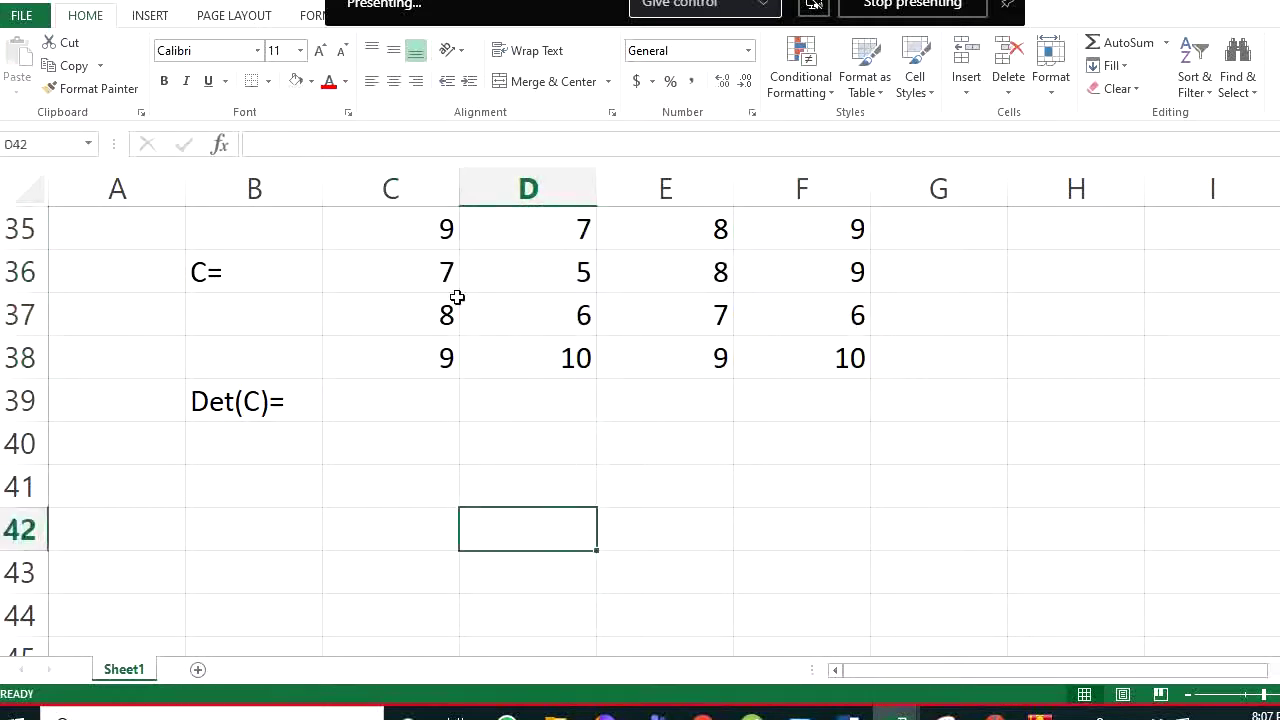
Inspect the contents of cells C35, D35, E35 and E36, and undo the values-only paste
click(423, 226)
click(549, 231)
click(674, 231)
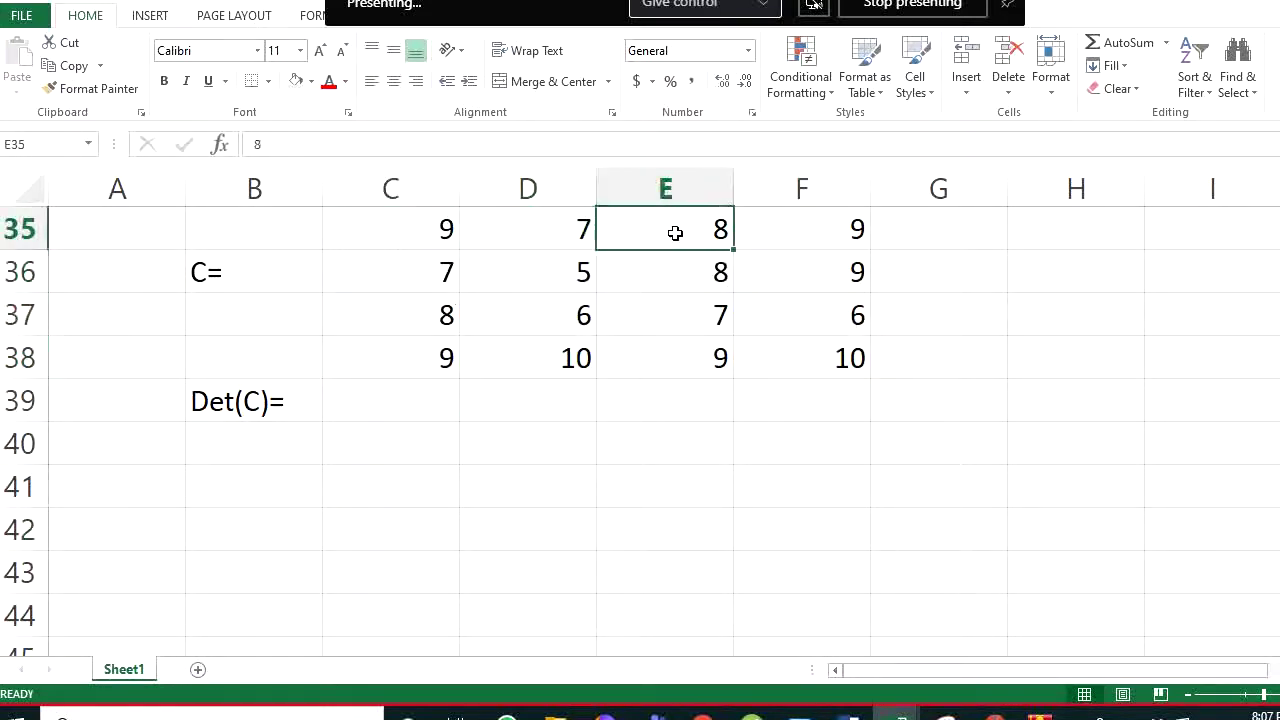
click(717, 279)
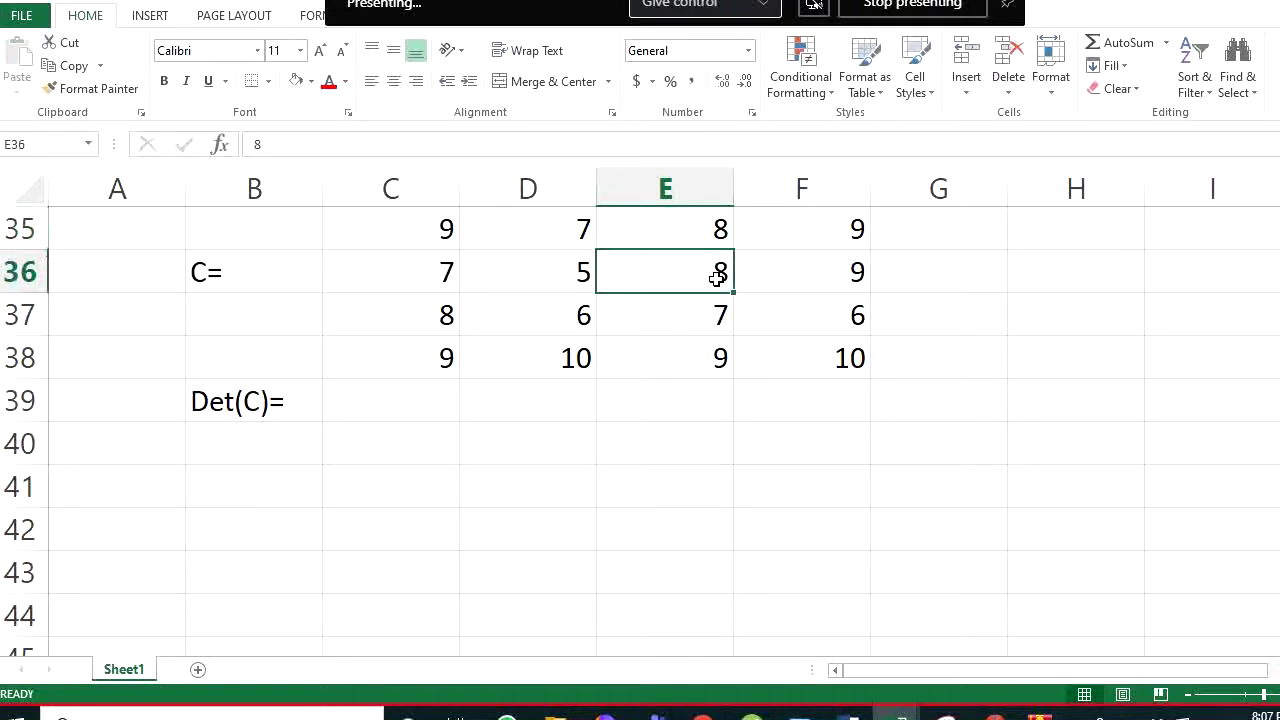
key(ctrl+z)
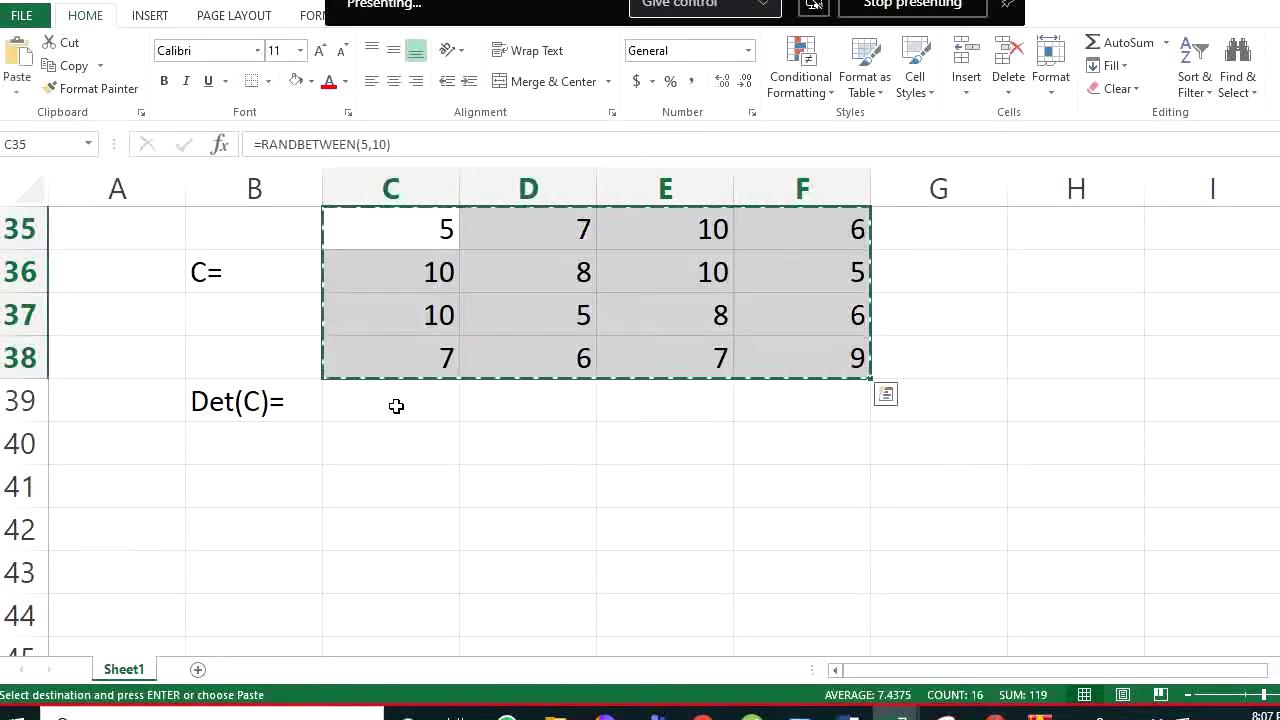
key(Escape)
Calculate the determinant of matrix C in cell C39 with =MDETERM(C35:F38)
click(409, 405)
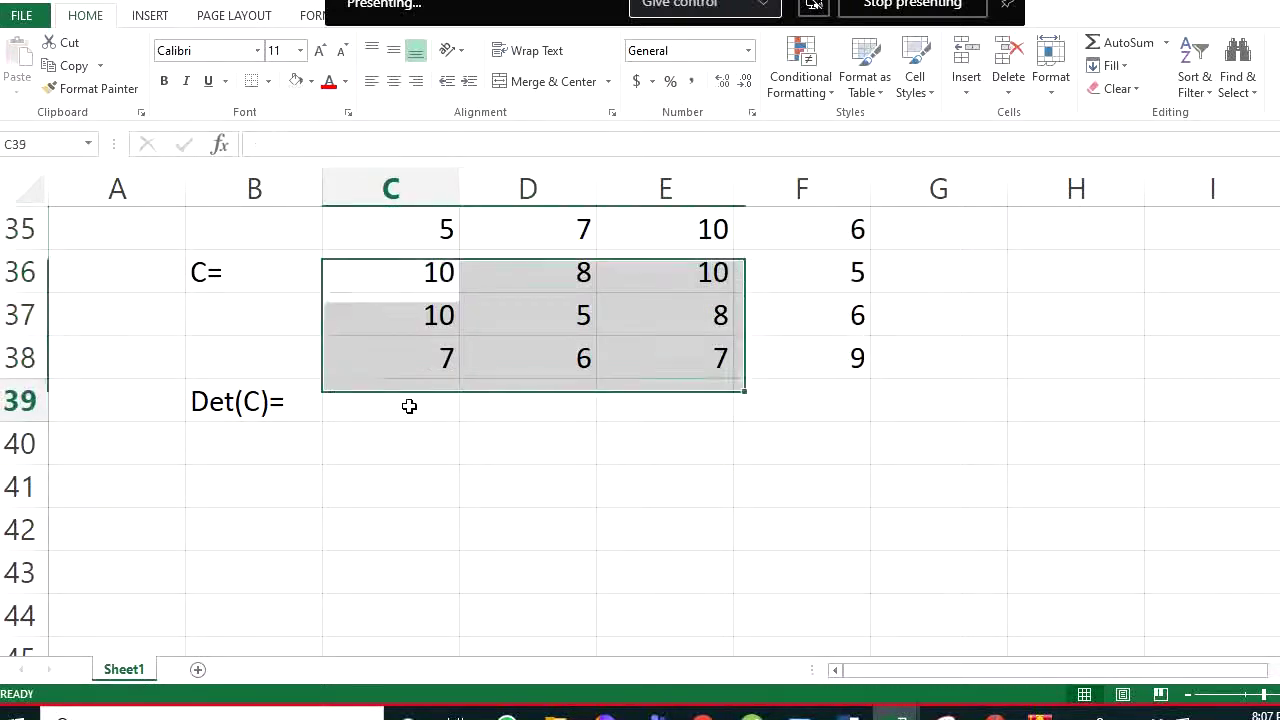
text(=m)
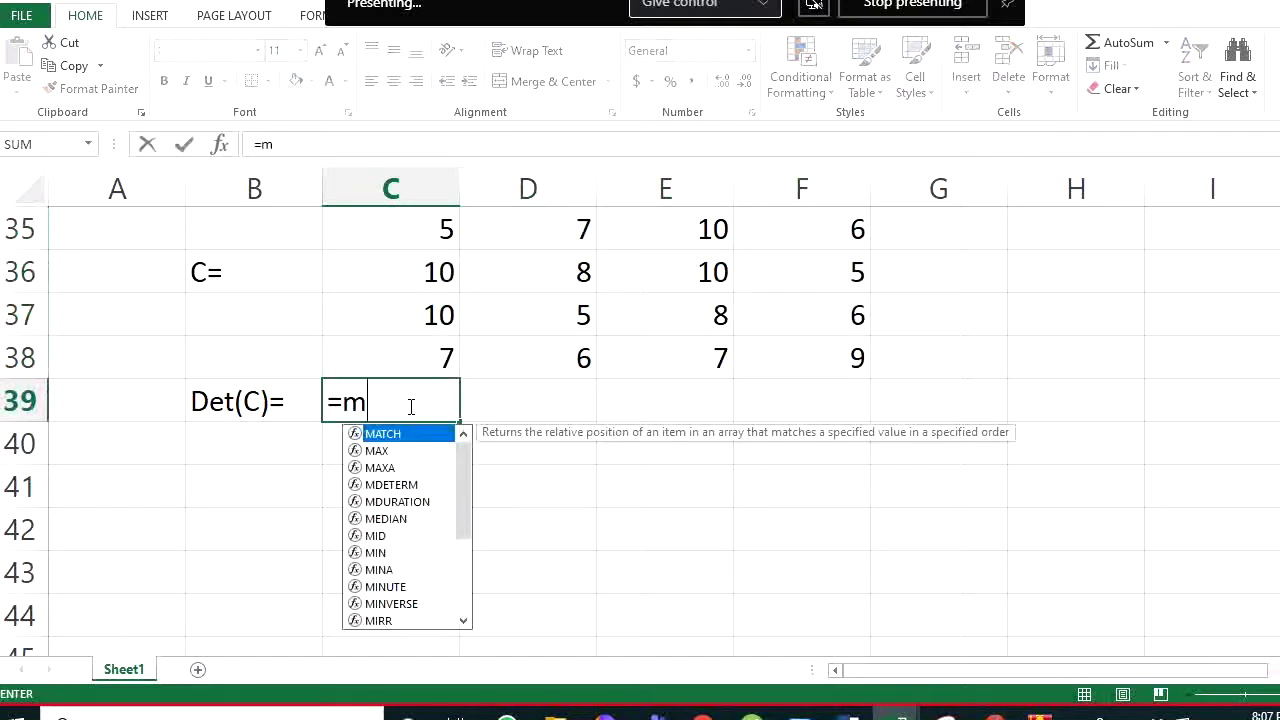
text(dermin)
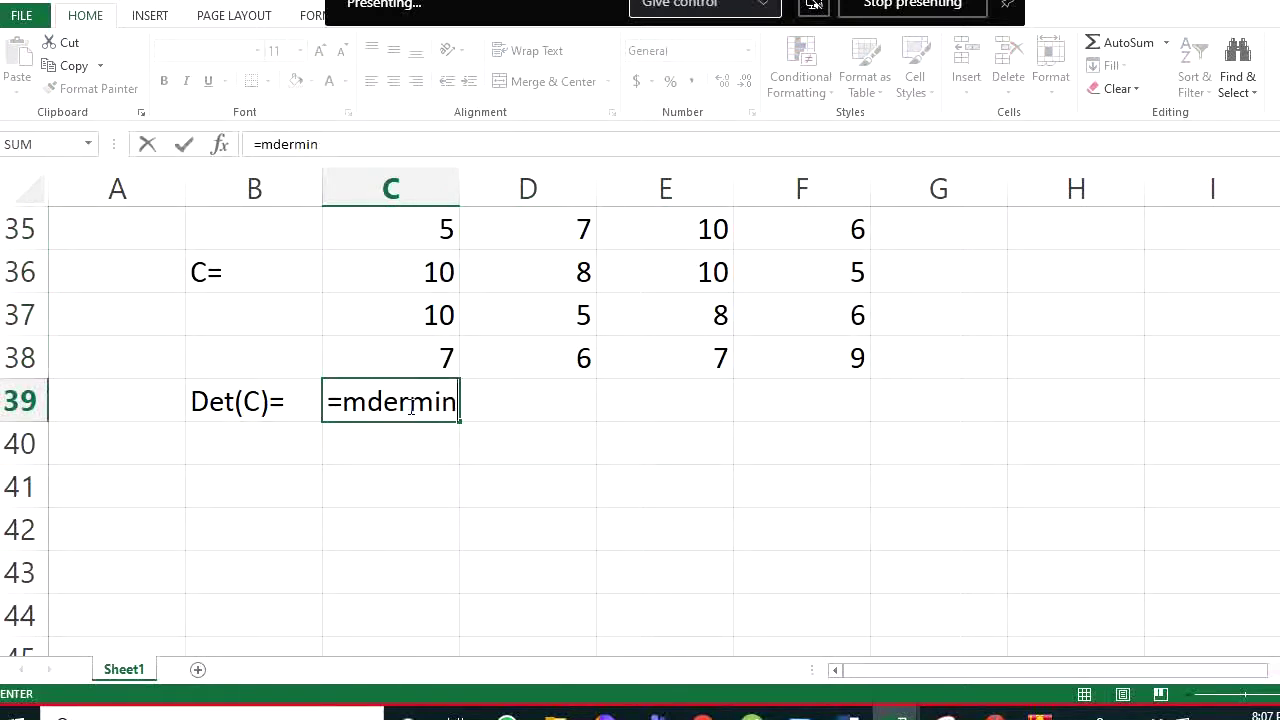
key(BackSpace)
key(BackSpace)
text(ter)
key(BackSpace)
key(BackSpace)
key(BackSpace)
key(BackSpace)
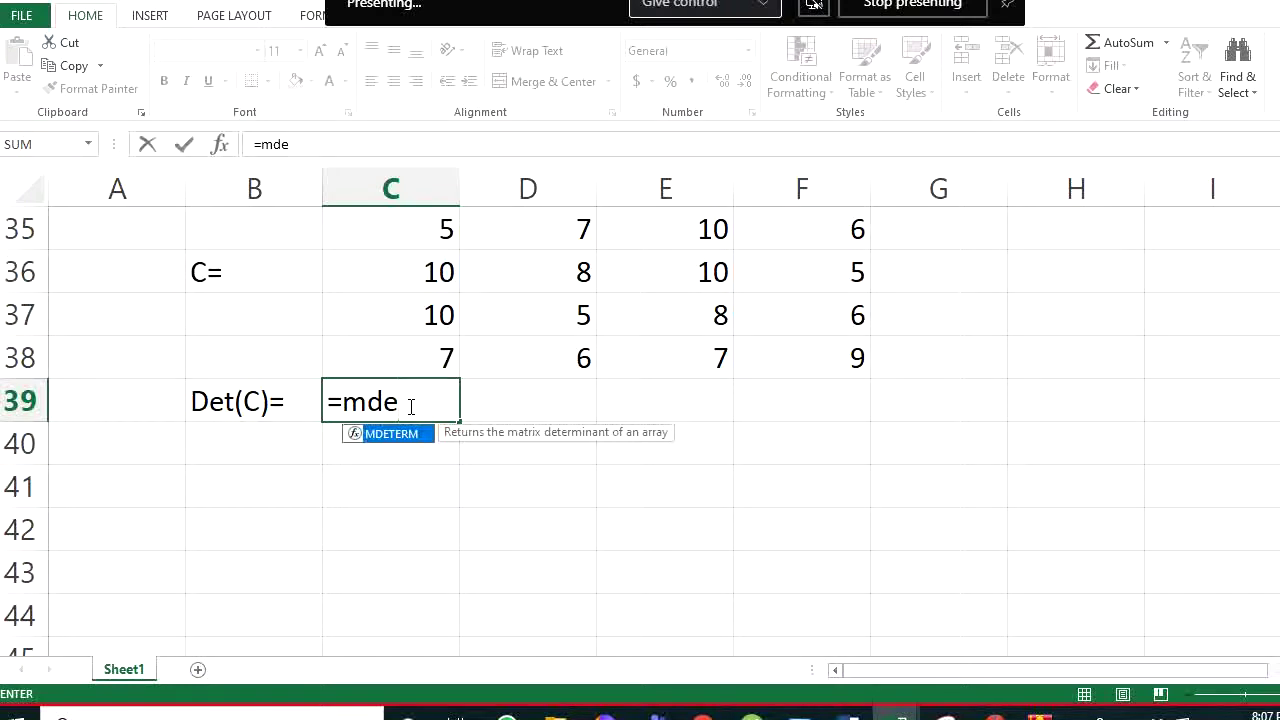
text(term)
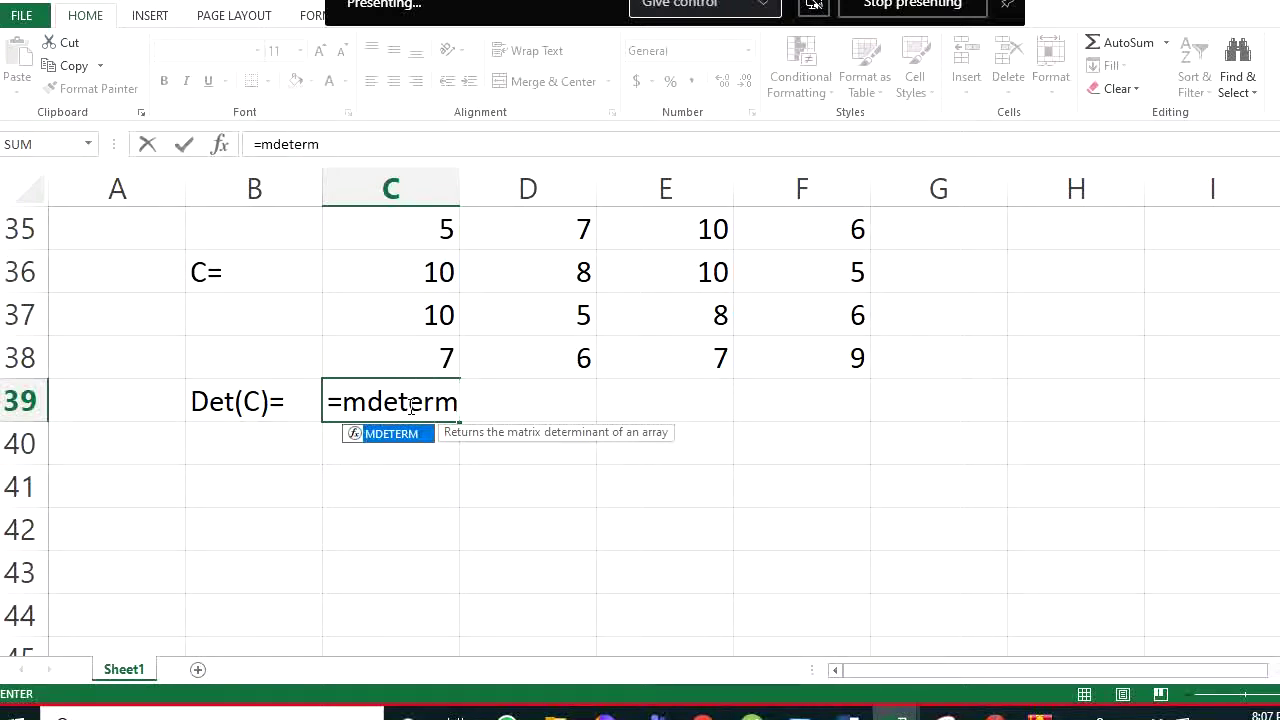
text(()
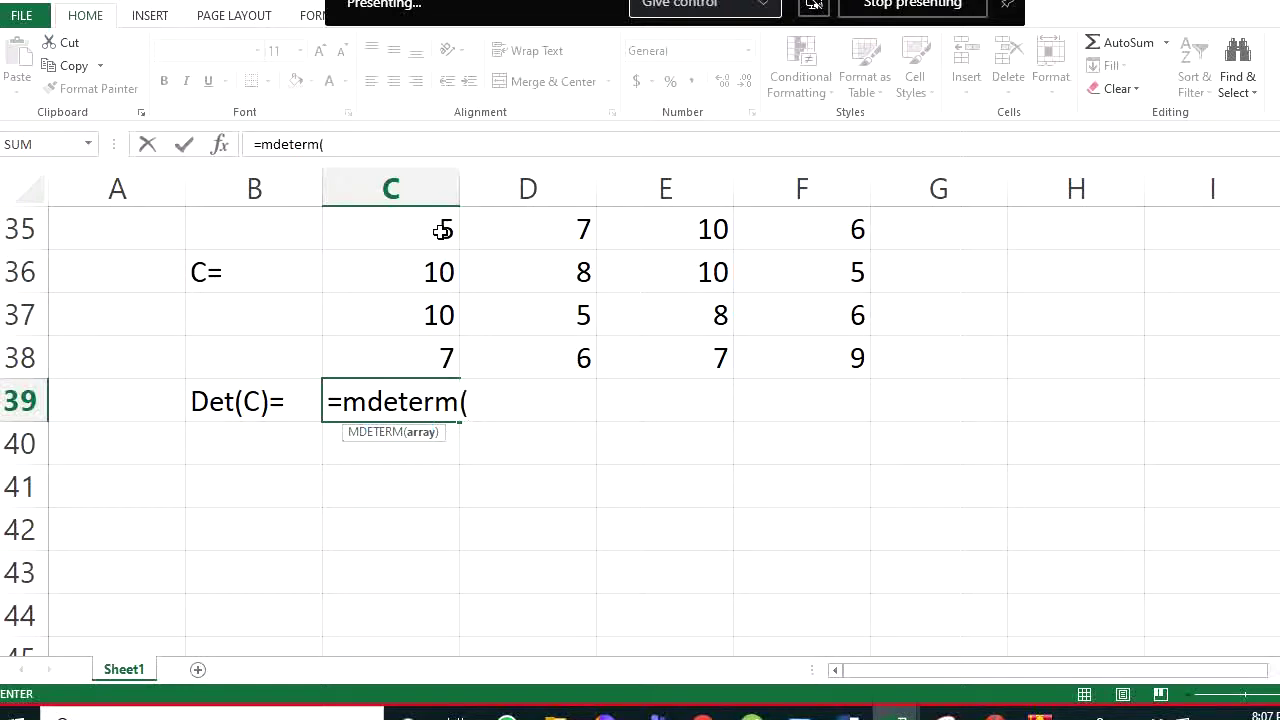
drag(441, 231, 829, 343)
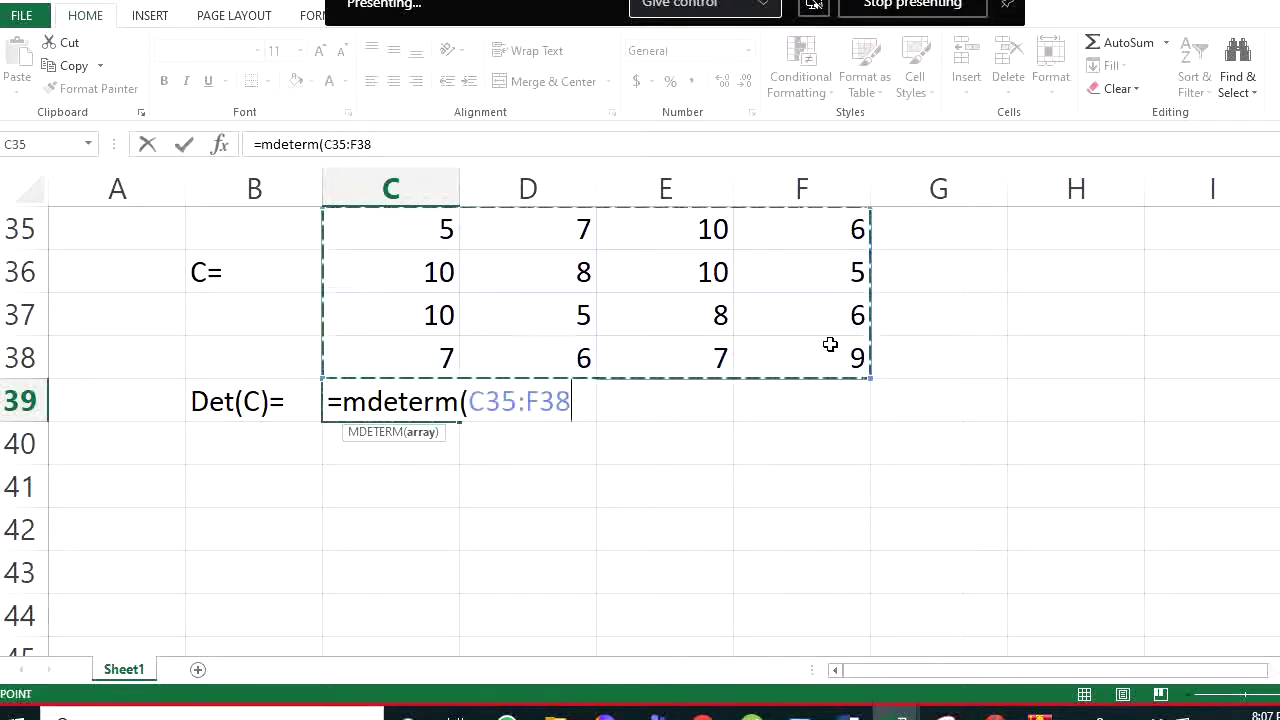
text())
key(Return)
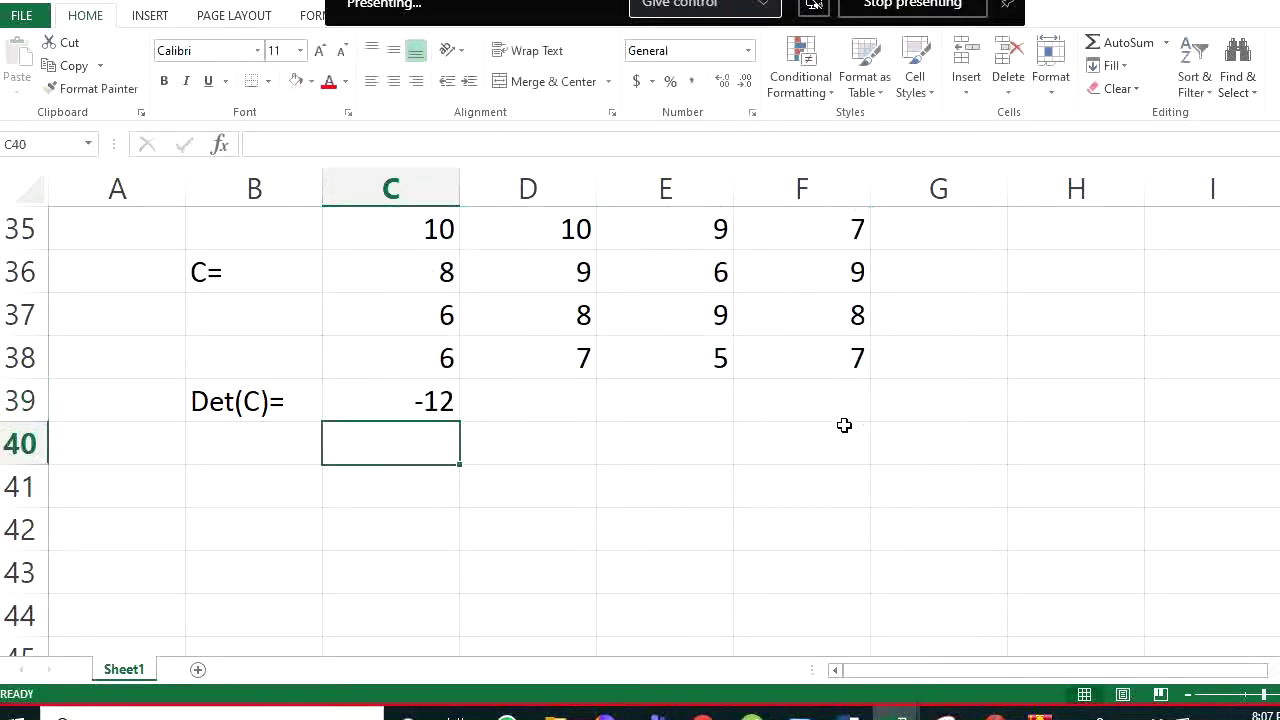
click(441, 405)
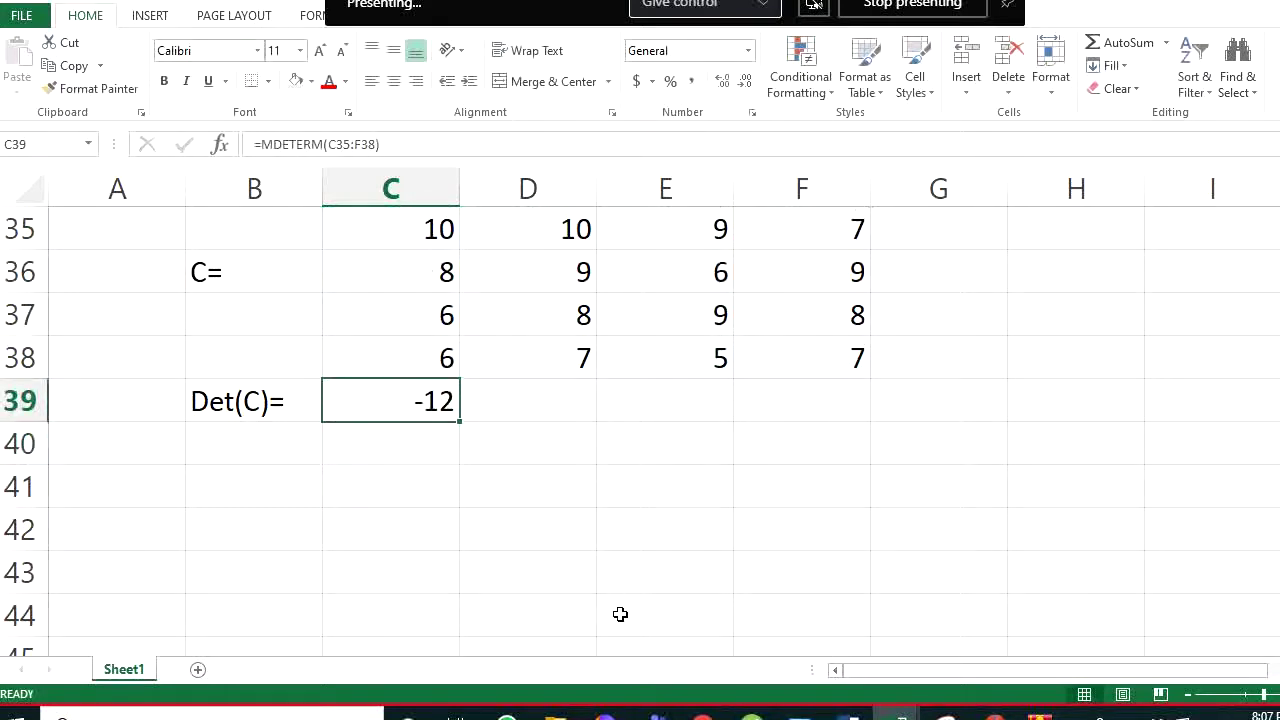
Enter the test numbers 3 in E42, 6 in E43, 6 in F41 and 5 in G39 to trigger recalculation of the random matrix
click(621, 537)
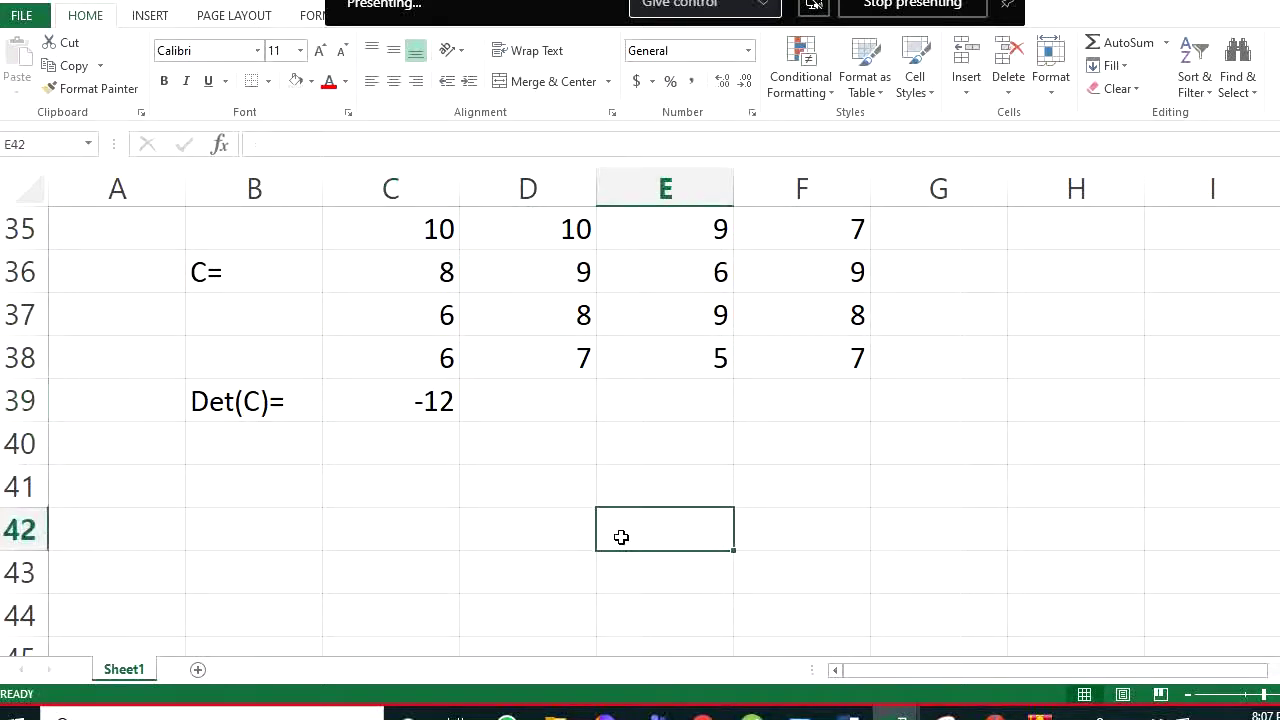
text(3)
key(Return)
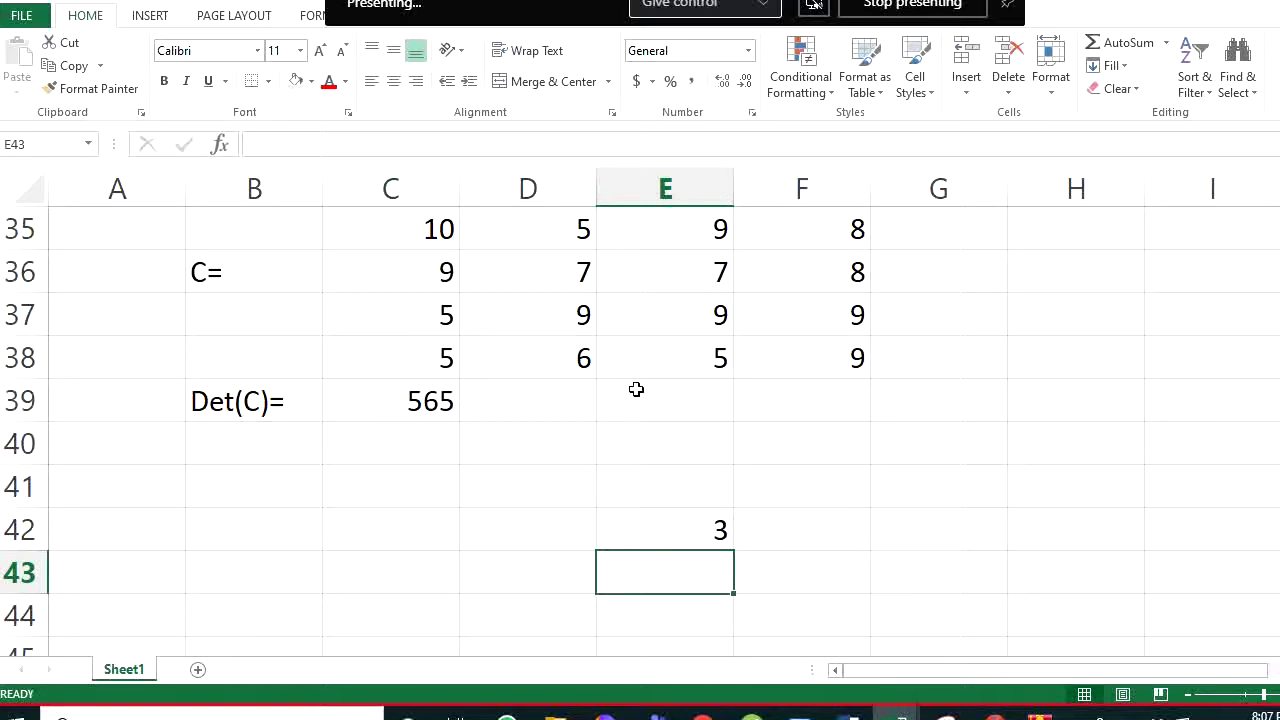
text(6)
key(Return)
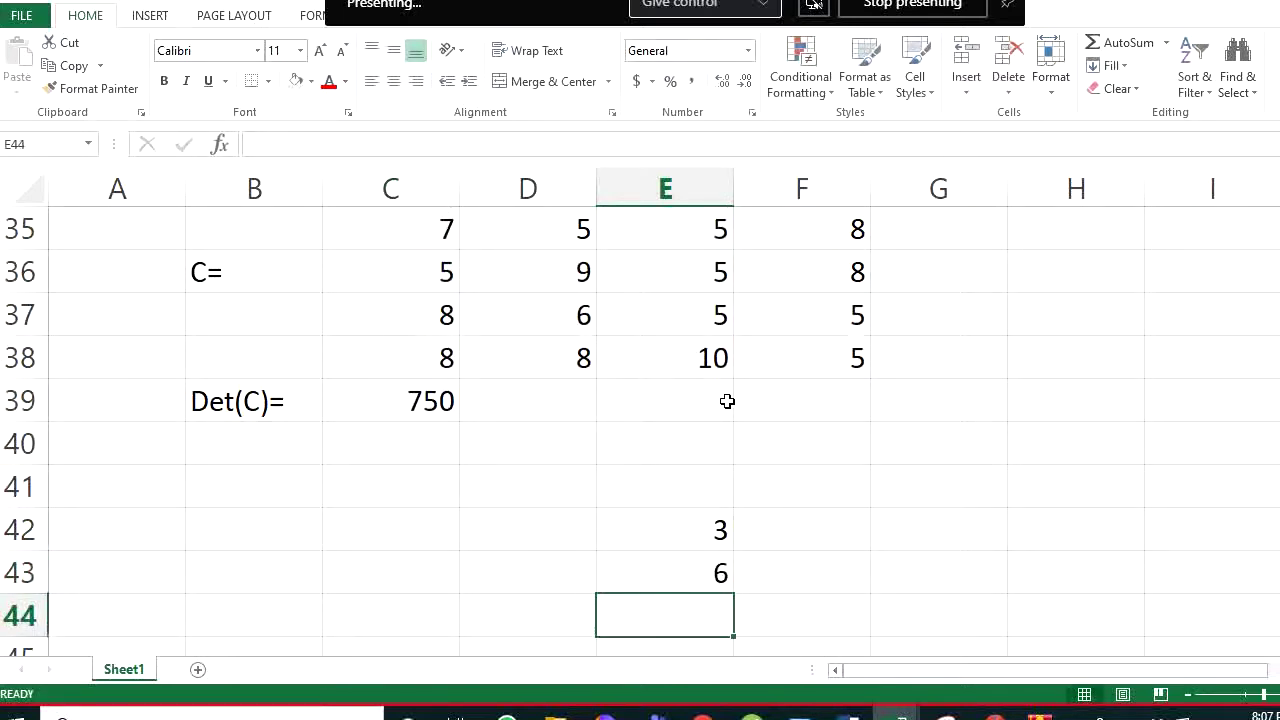
click(810, 481)
text(6)
key(Return)
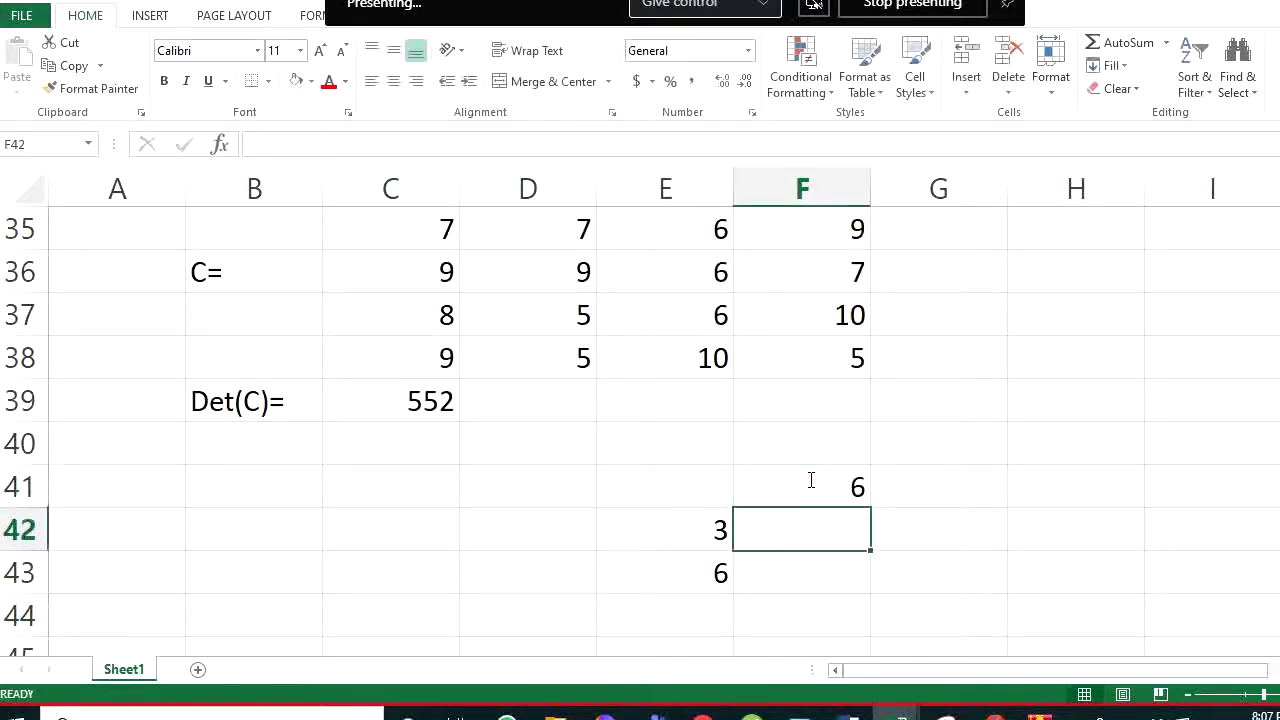
click(984, 381)
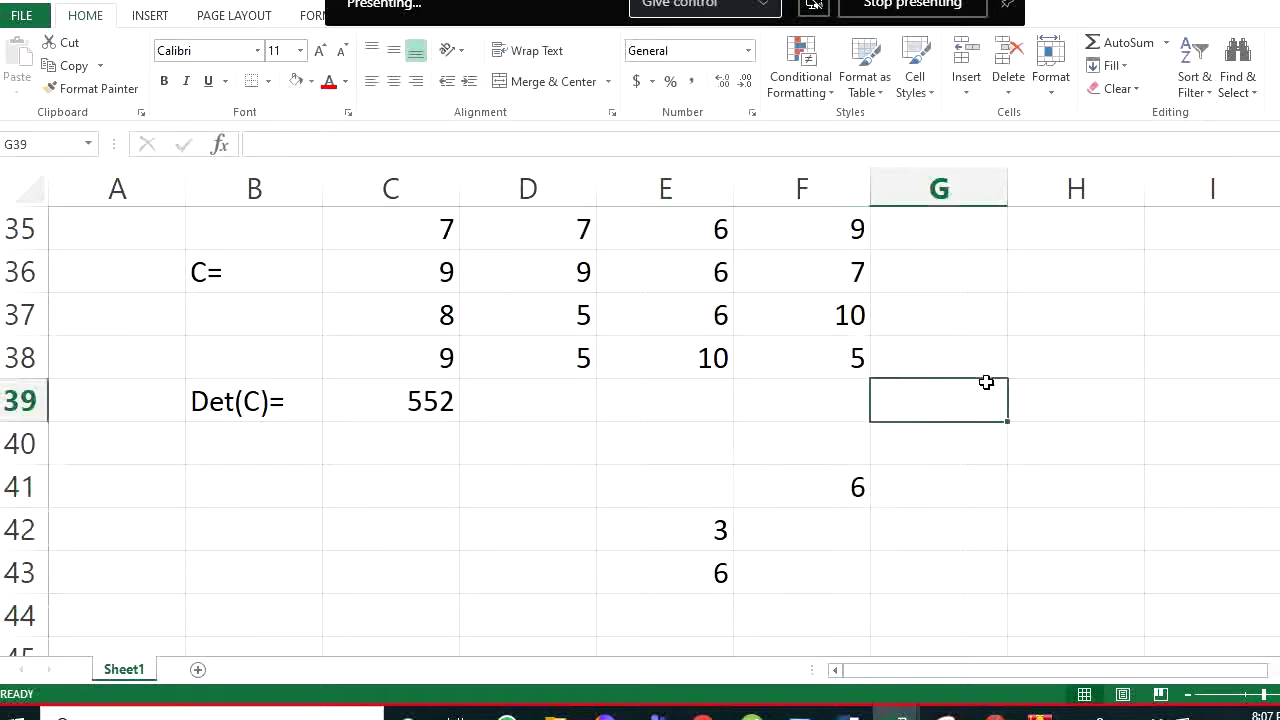
text(5)
key(Return)
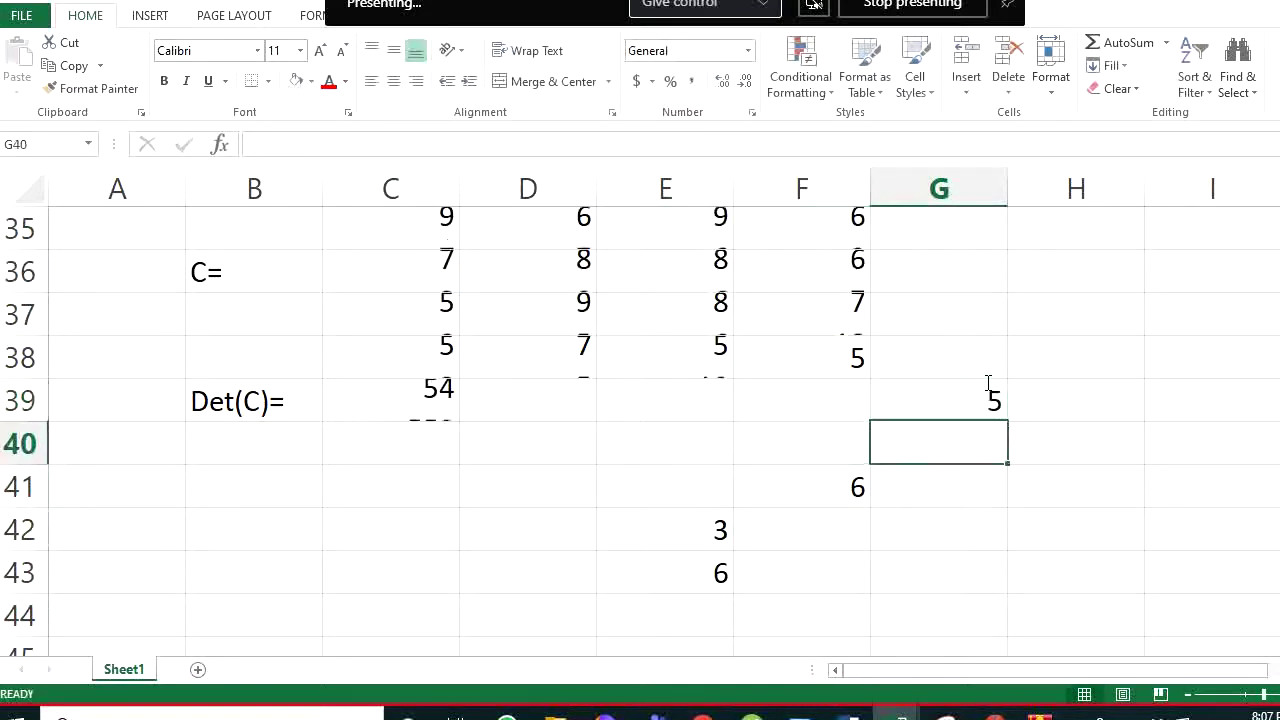
Clear the determinant label and formula in B39:C39 and copy the random number formulas from C38:F38 down to row 39
click(440, 405)
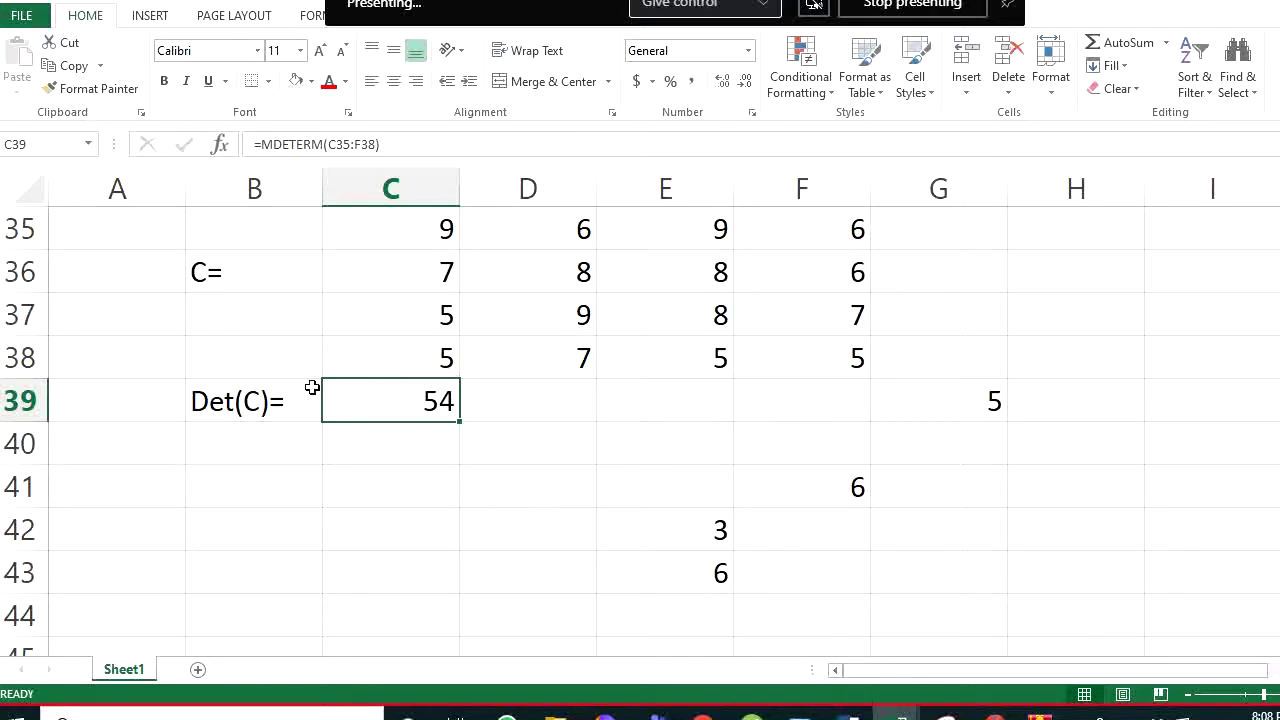
drag(231, 404, 357, 414)
key(Delete)
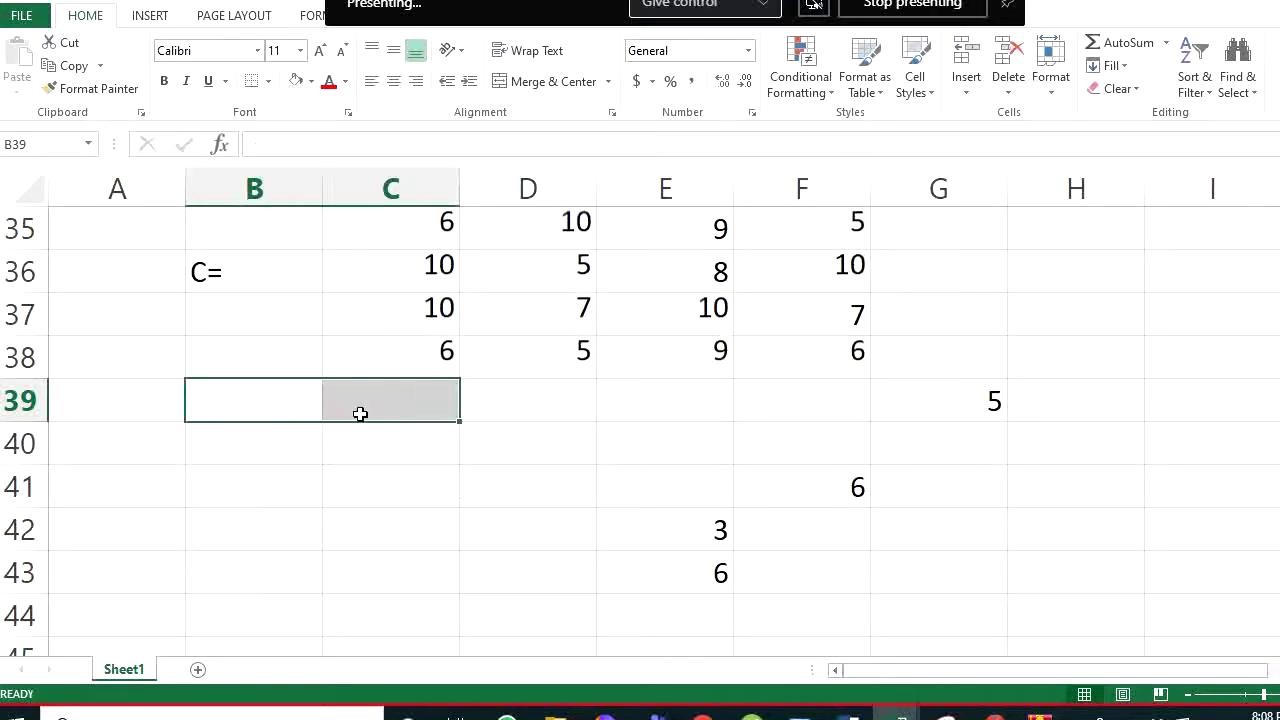
click(425, 353)
drag(462, 379, 849, 409)
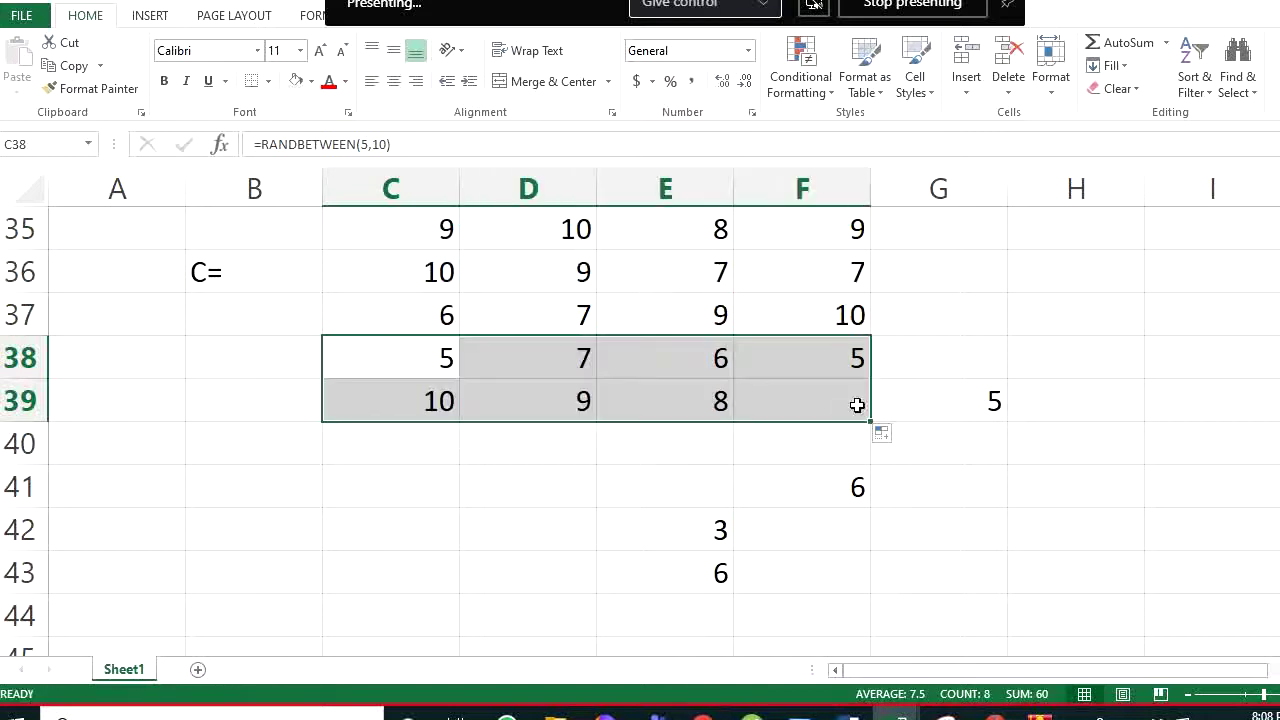
Delete the test numbers in cell G39 and the range E41:F43
click(972, 410)
key(Delete)
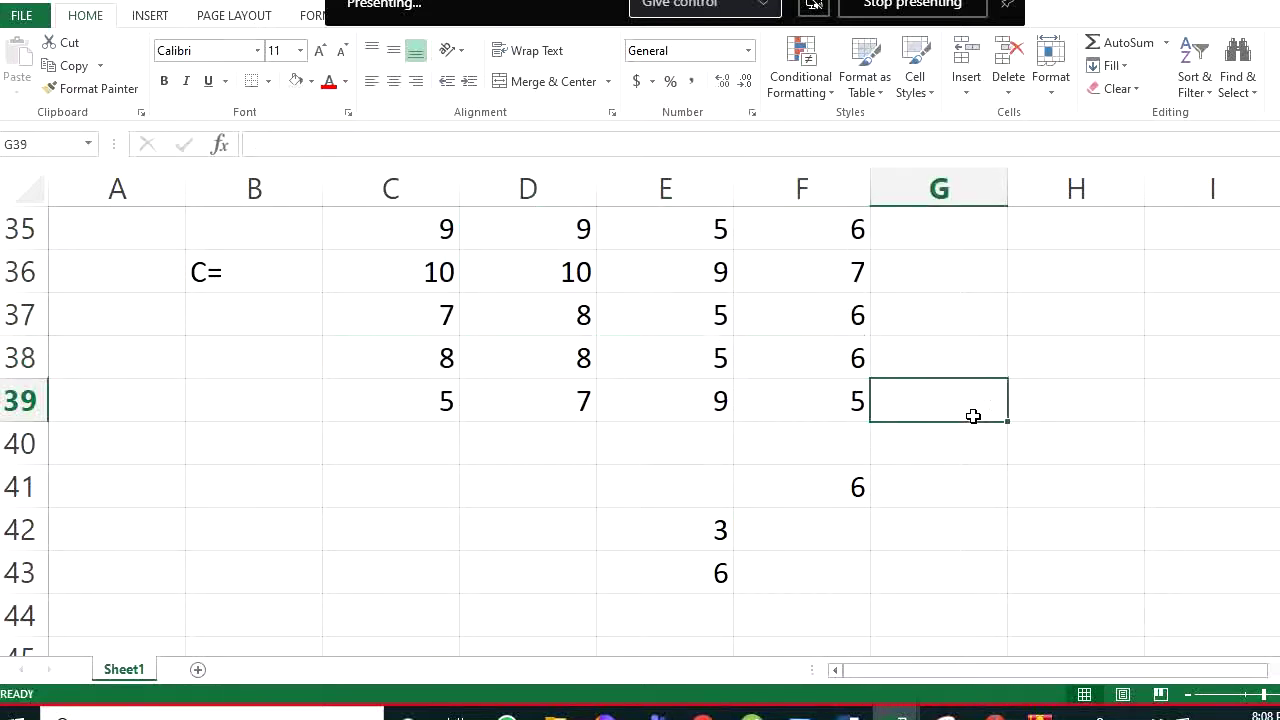
click(732, 490)
drag(732, 490, 791, 568)
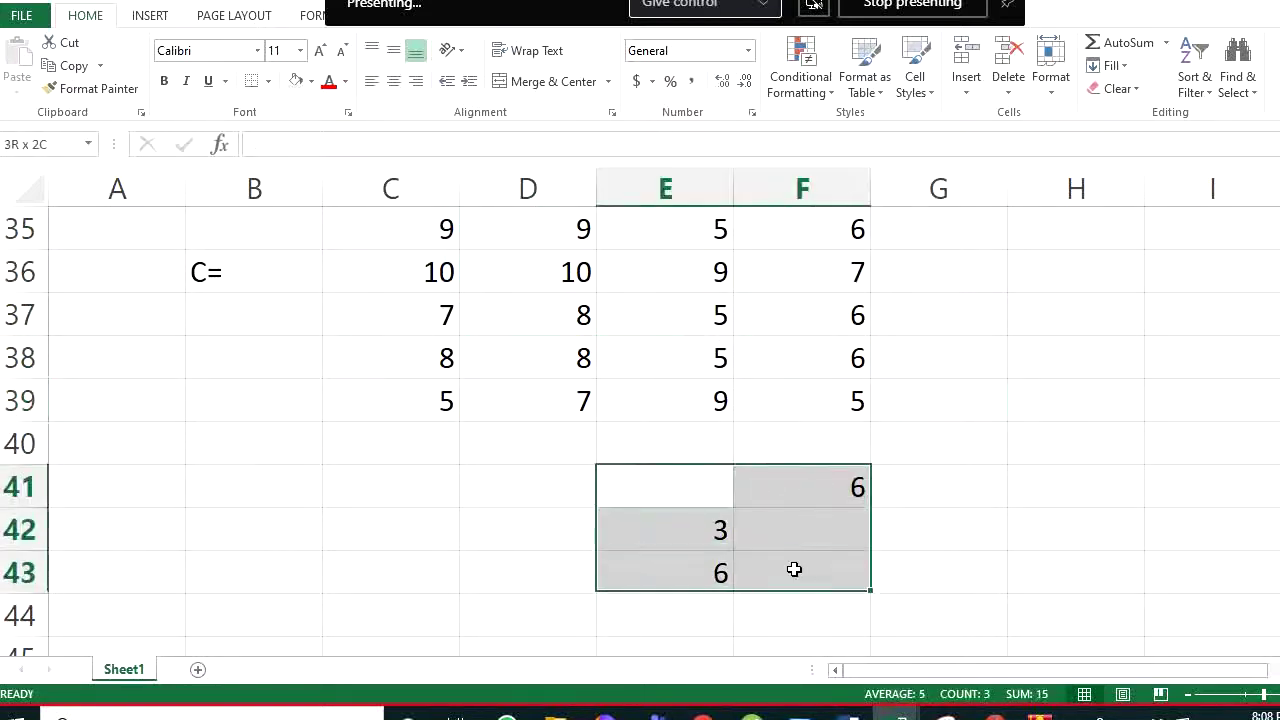
key(Delete)
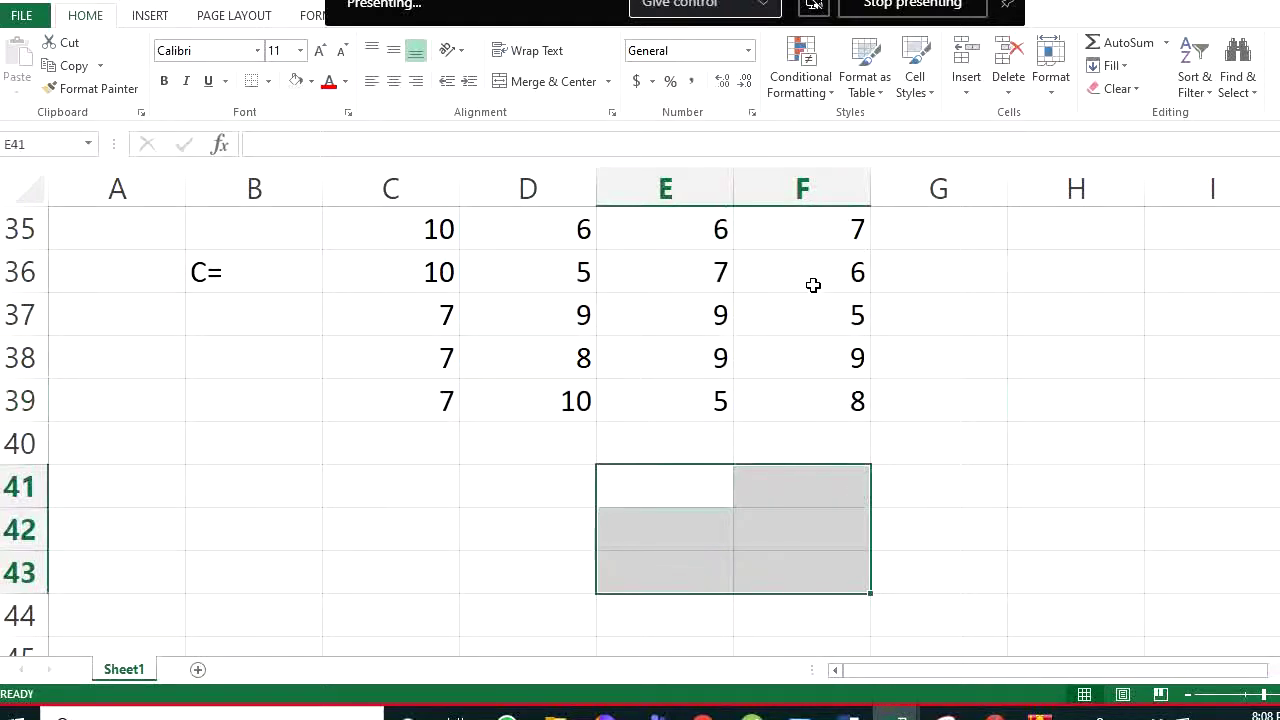
Copy the random number formulas from F35:F39 into column G to make matrix C 5 x 5
drag(853, 229, 848, 383)
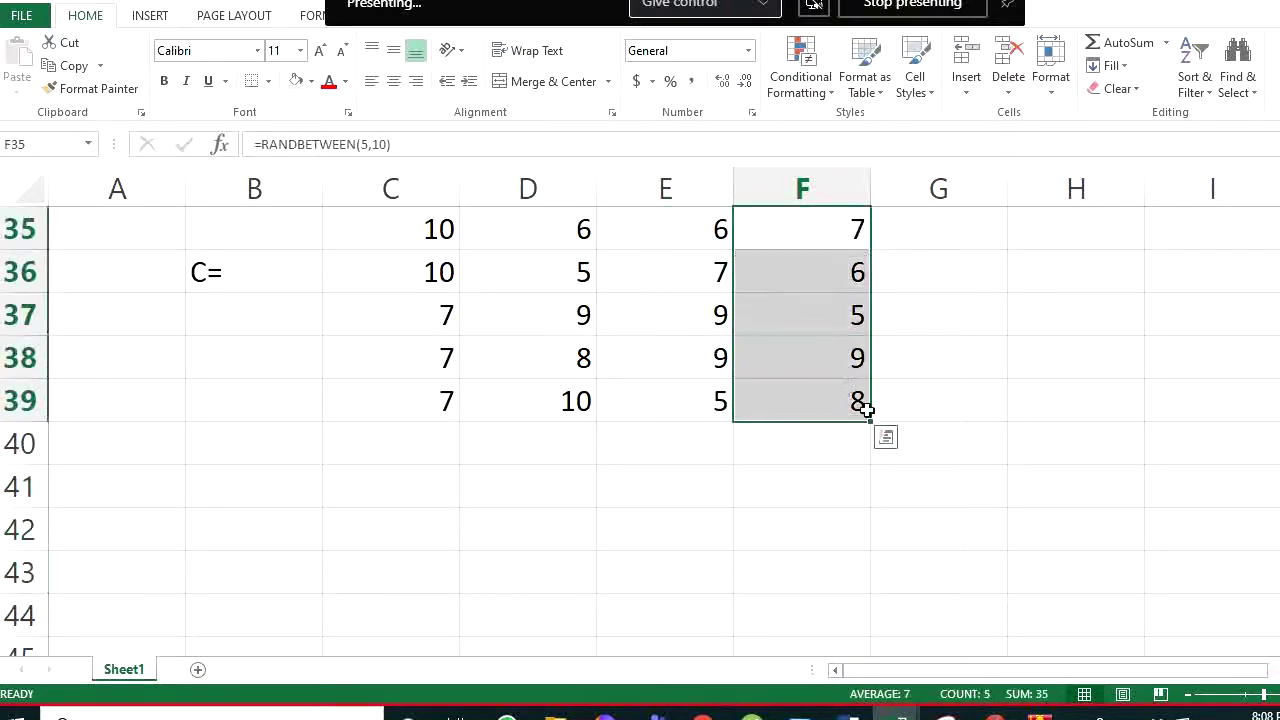
drag(938, 422, 1005, 421)
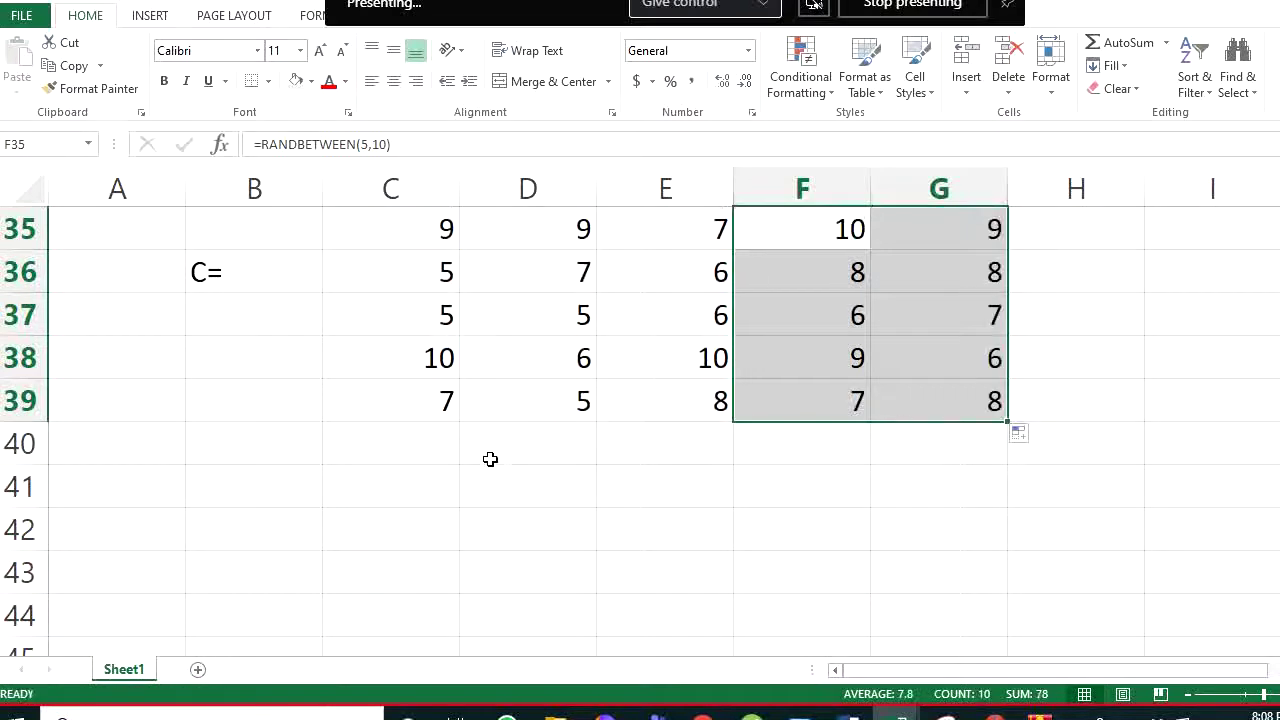
Label cell B41 as "Det(C)=" below the 5 x 5 matrix C
click(288, 488)
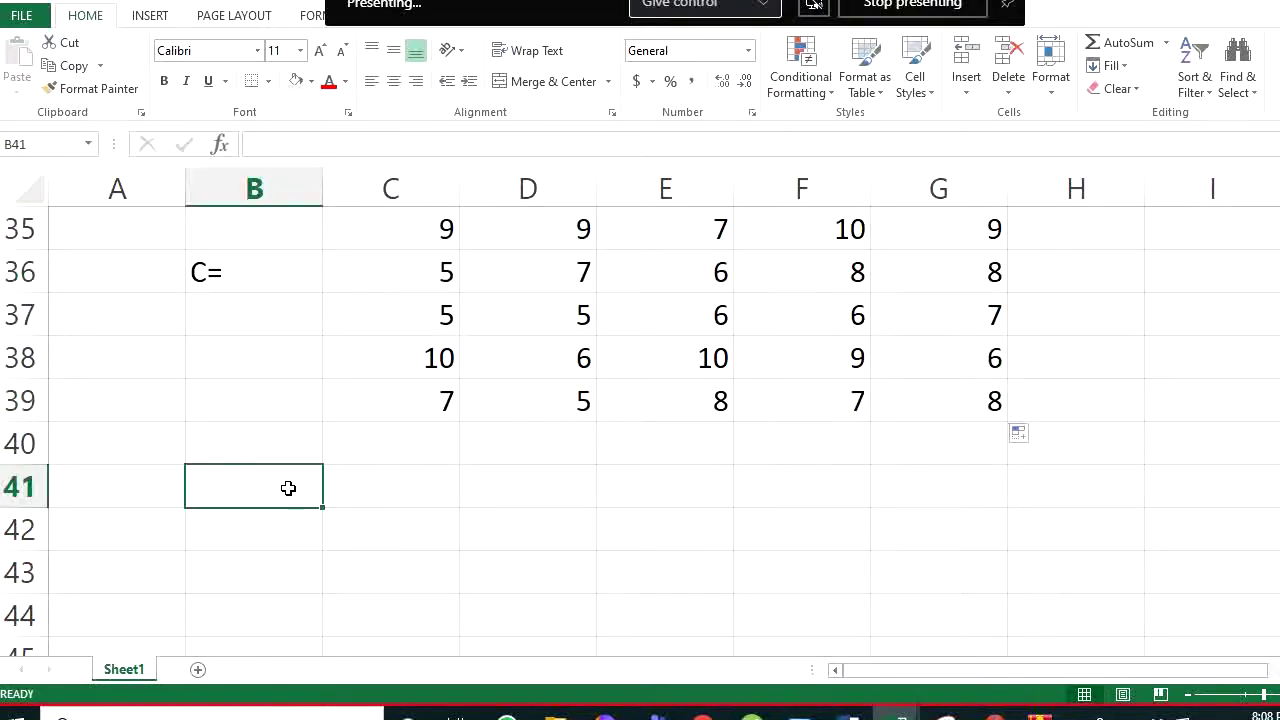
text(Det(C))
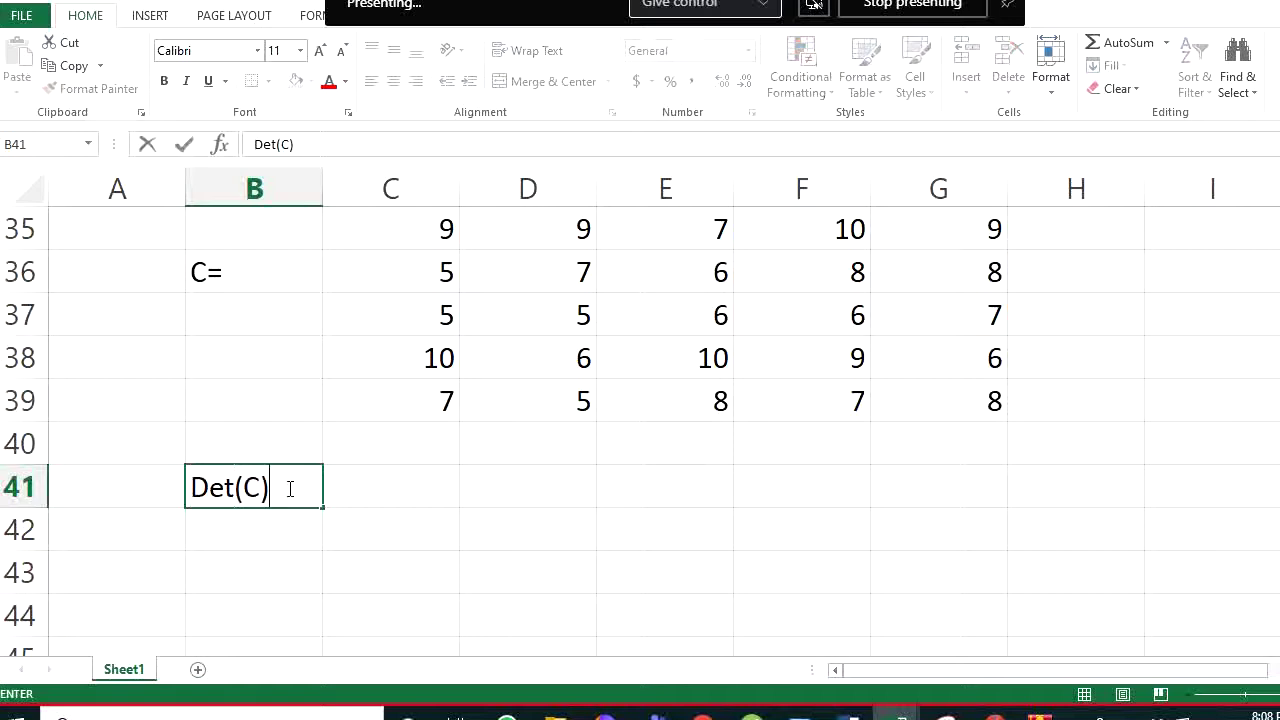
text(=)
key(ctrl+z)
key(Tab)
Compute the determinant of matrix C in cell C41 with the formula =mdeterm(C35:G39)
text(=)
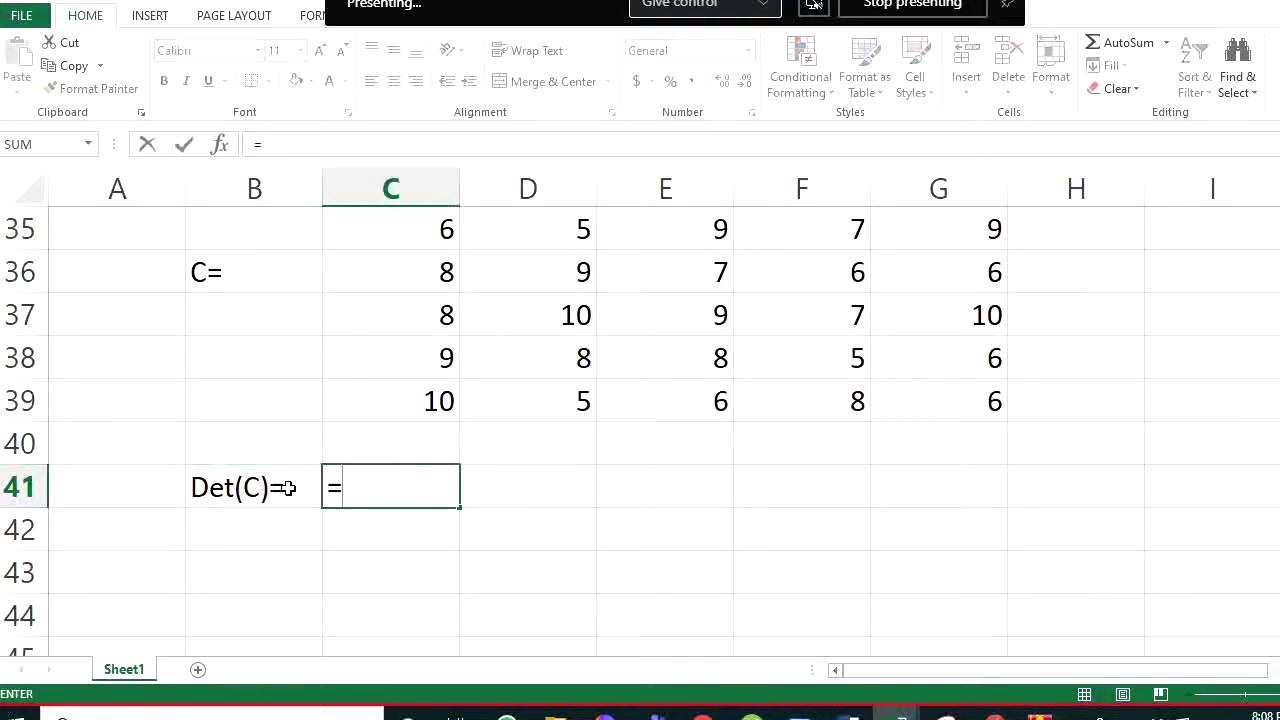
text(mdetr)
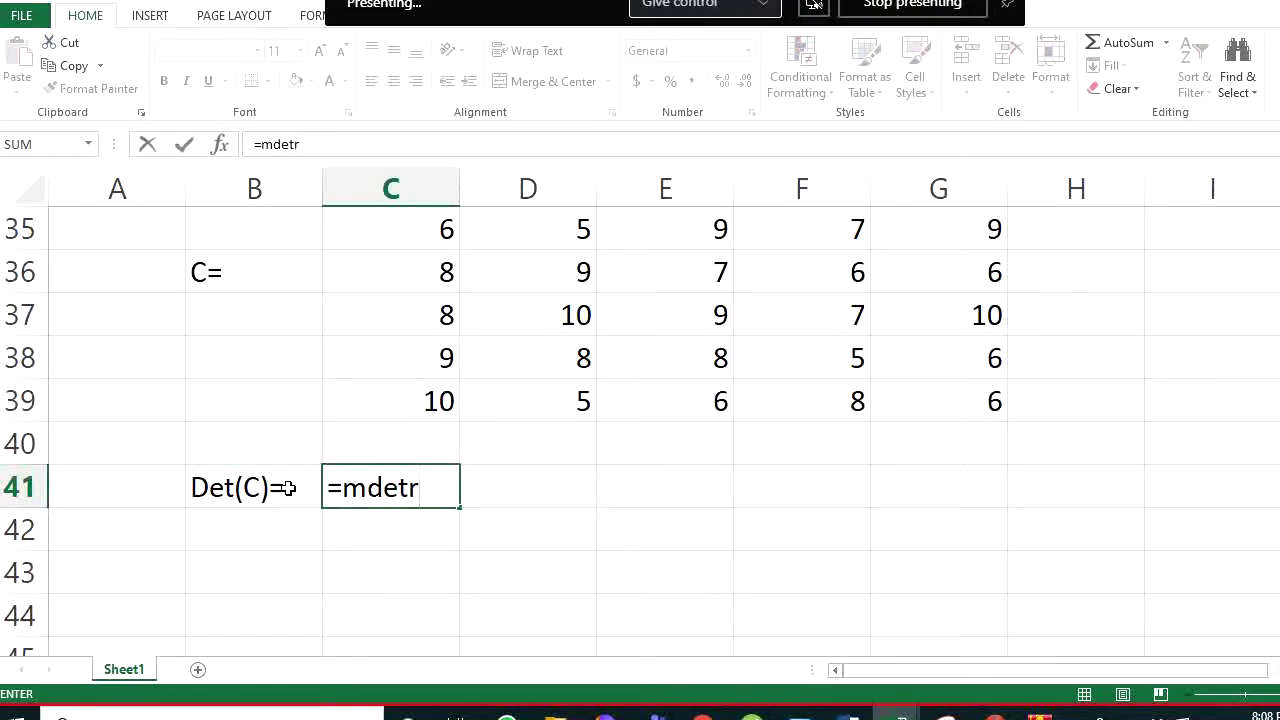
key(BackSpace)
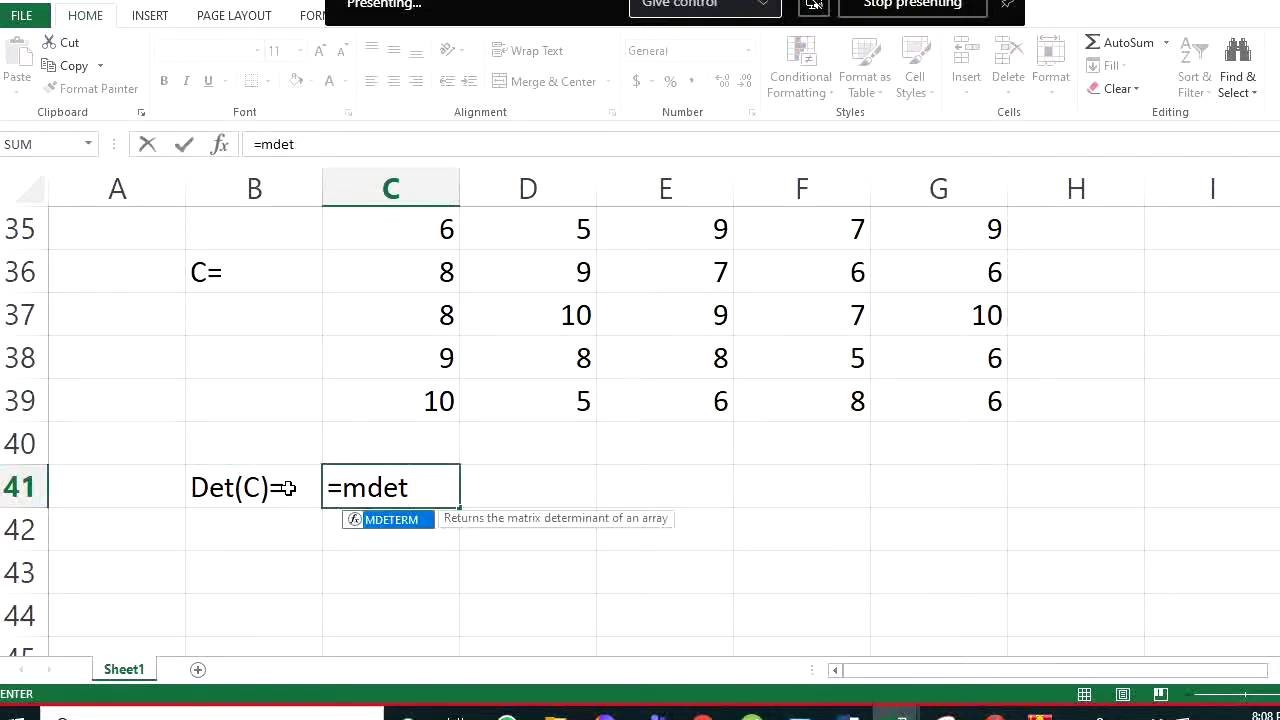
text(erm()
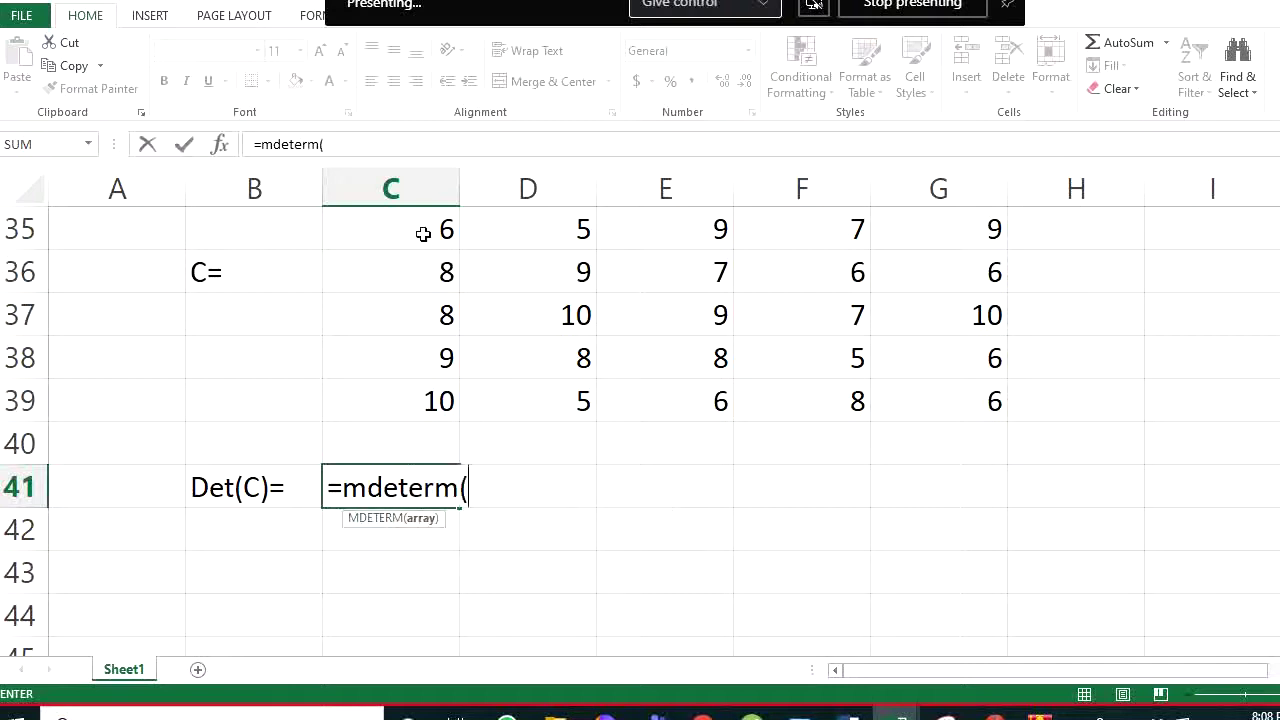
drag(423, 234, 1026, 397)
text())
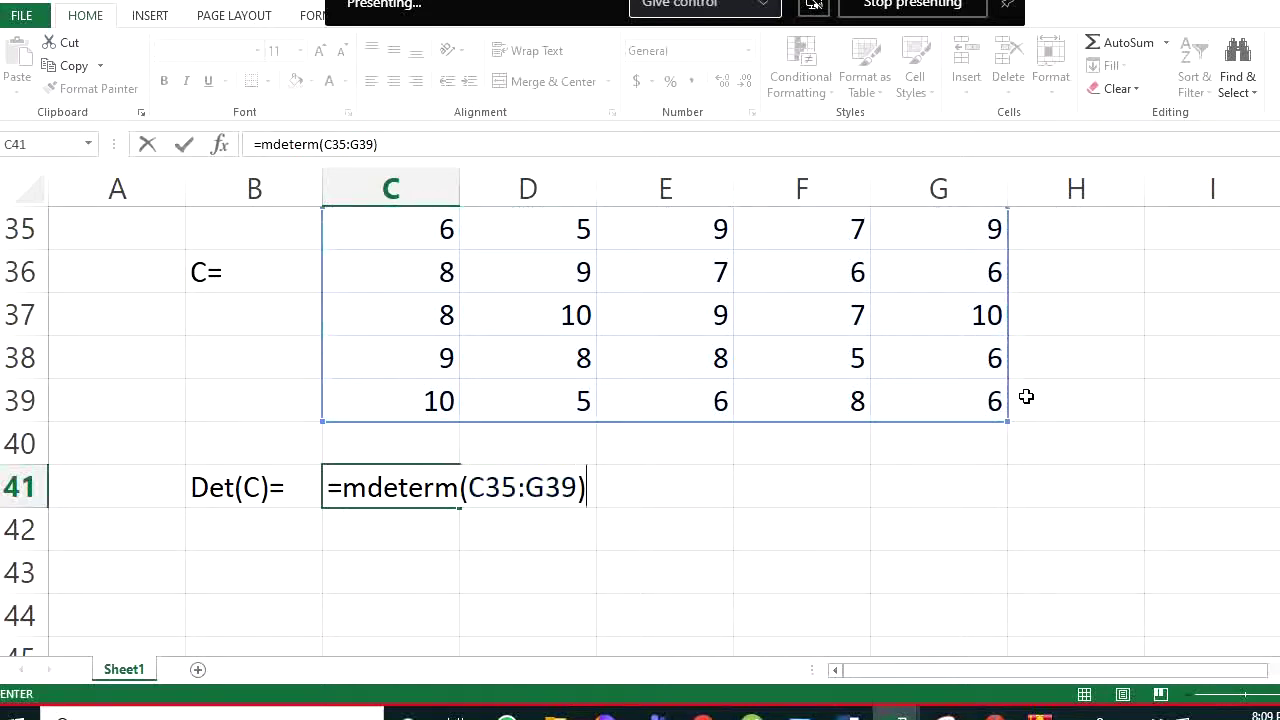
key(Return)
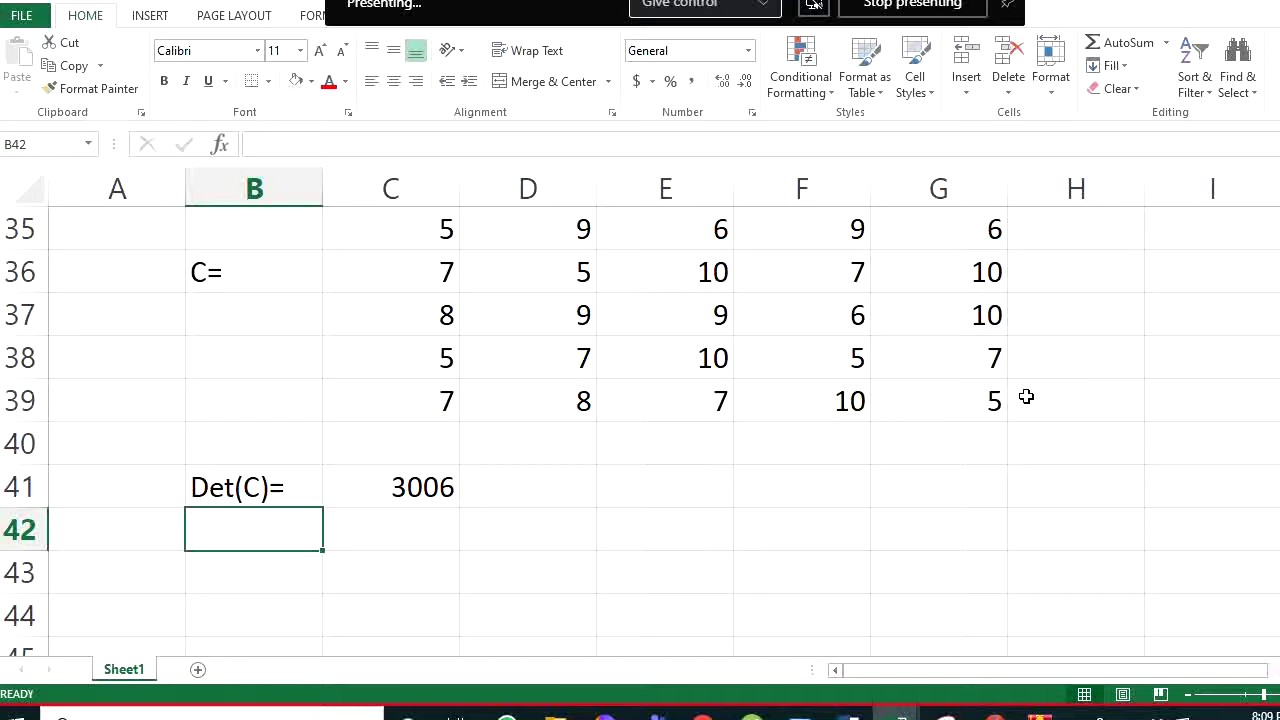
Start a new matrix with the label "A=" in A43 and the first row 4, 5, 6 in B43:D43
scroll(477, 403, down, 3)
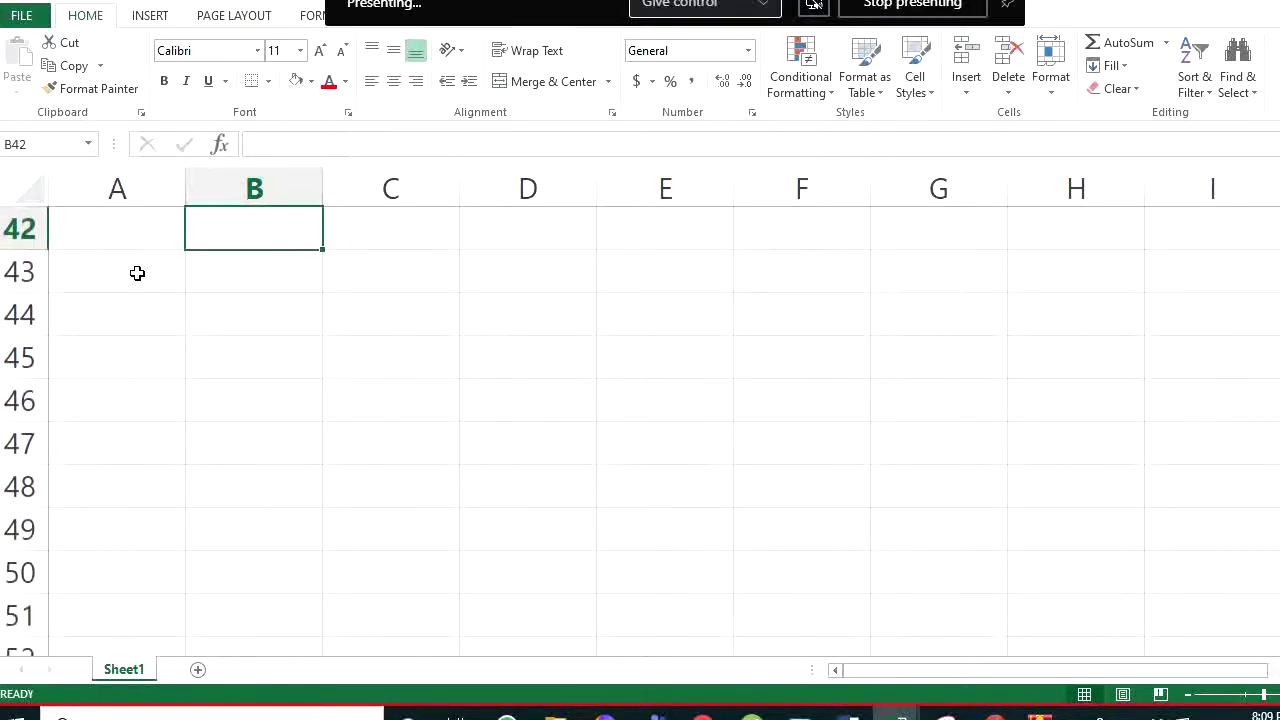
click(138, 273)
text(A)
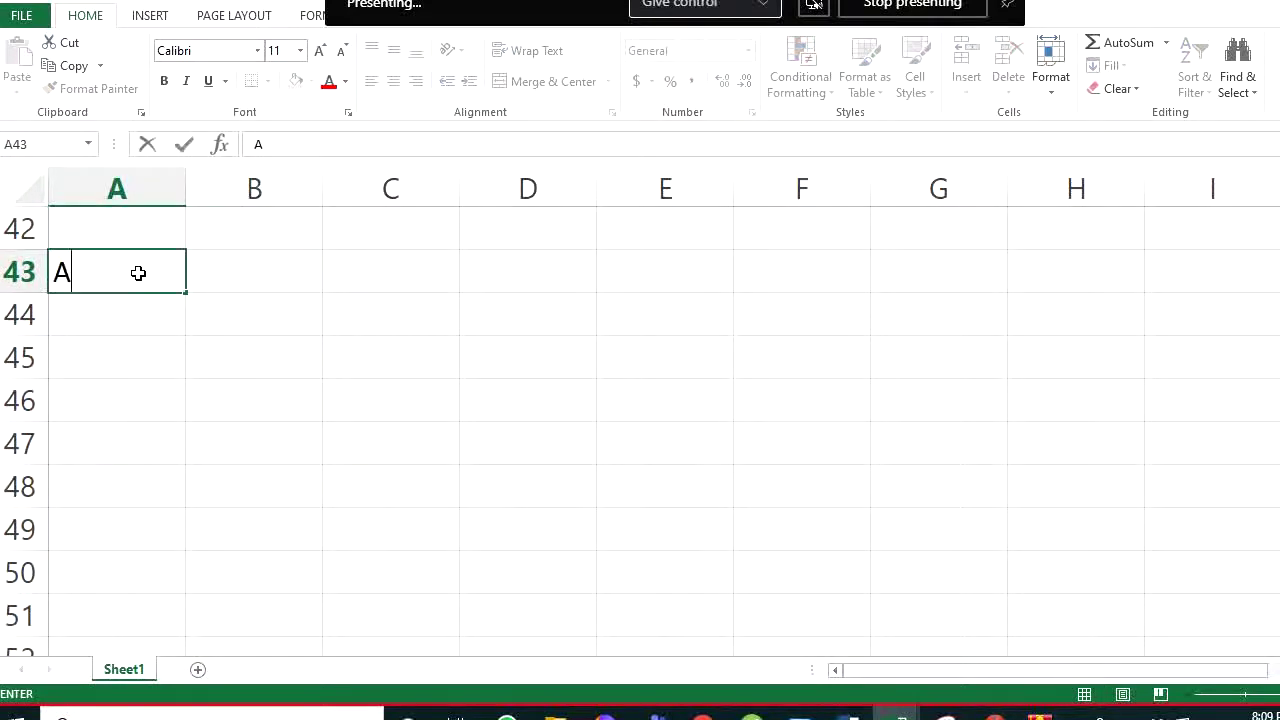
text(=)
key(Tab)
text(4)
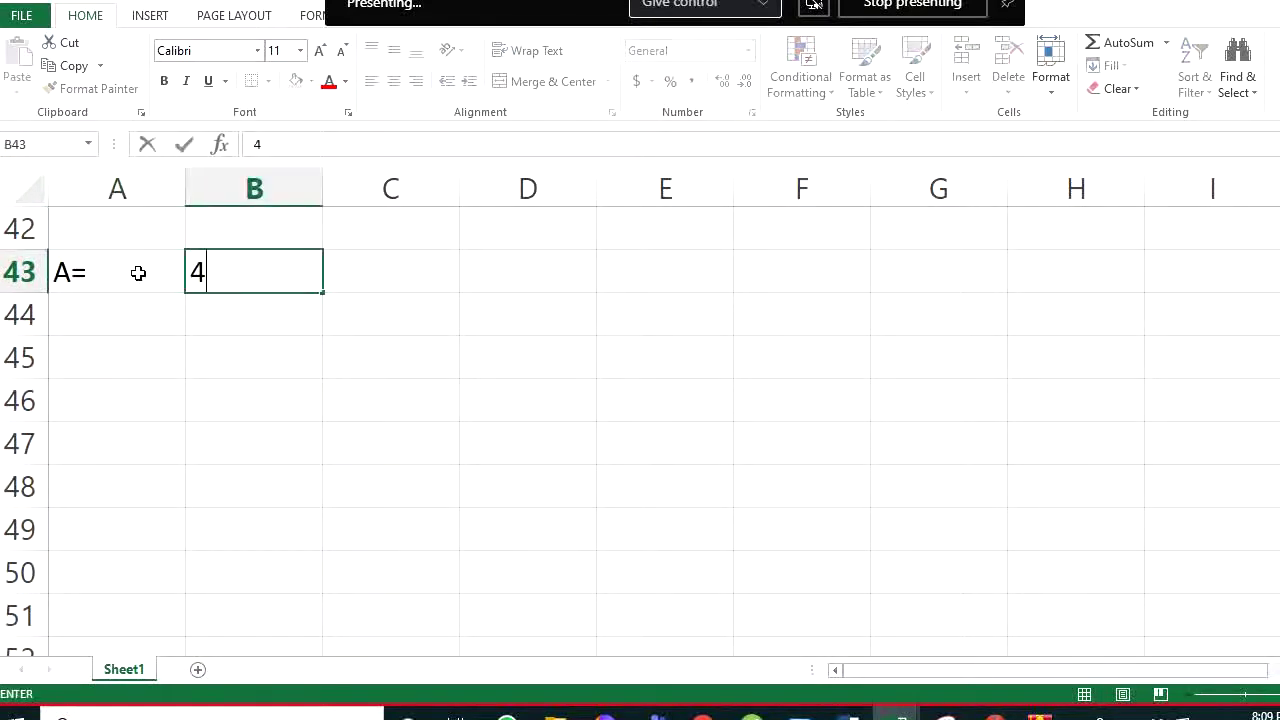
key(Tab)
text(5)
key(Tab)
text(6)
key(Return)
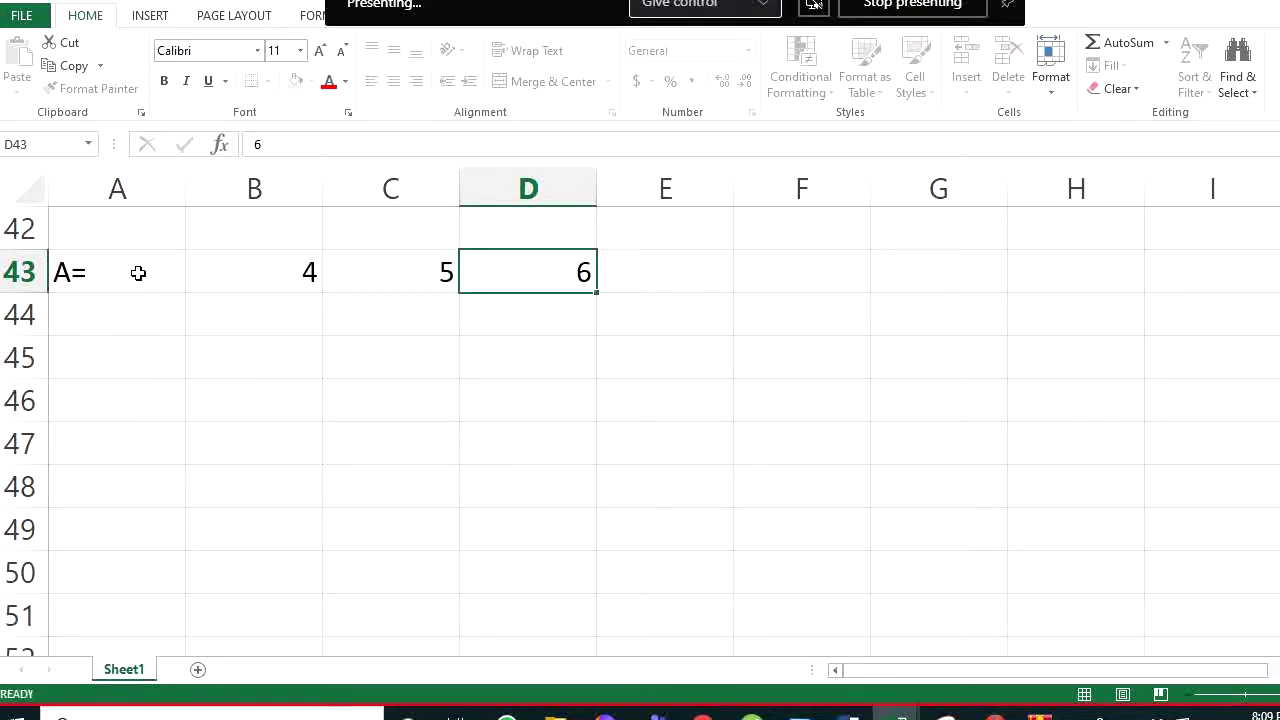
Enter 2 in cell B44 as the first value of matrix A's second row
key(Tab)
text(2)
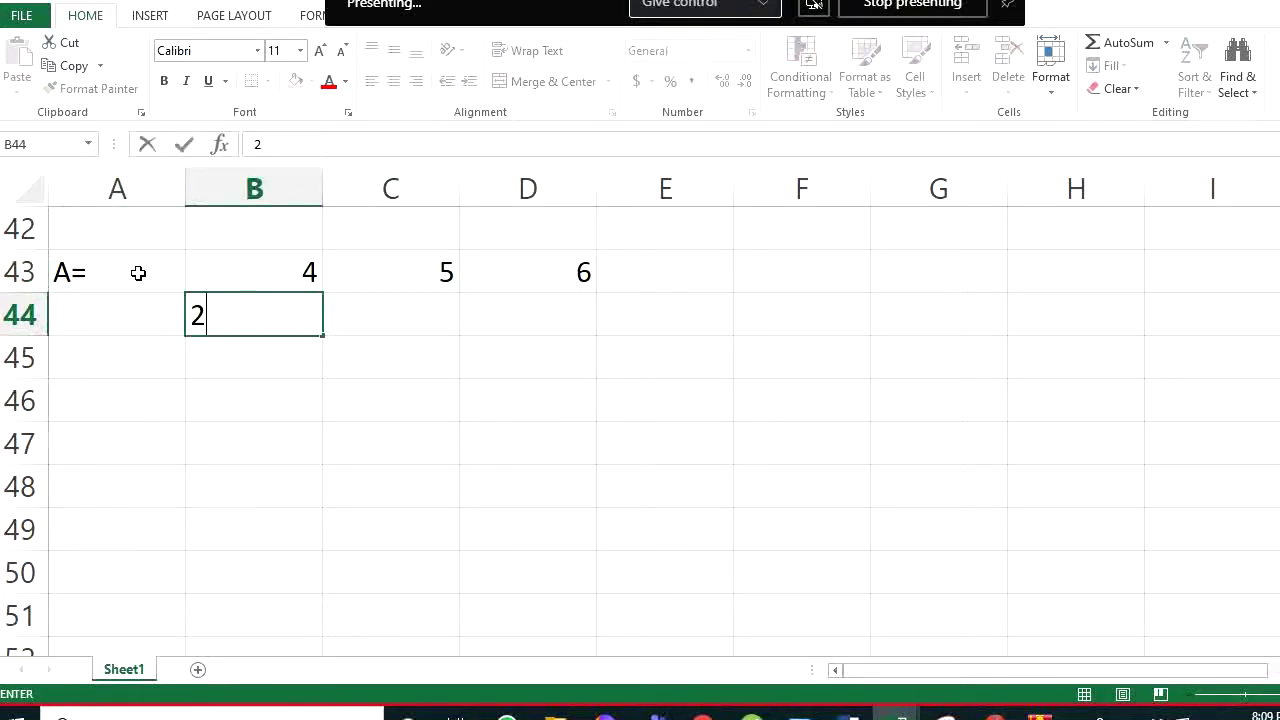
Complete the second row of matrix A by entering 3 in C44 and 8 in D44
key(Tab)
text(3)
key(Tab)
text(8)
key(Return)
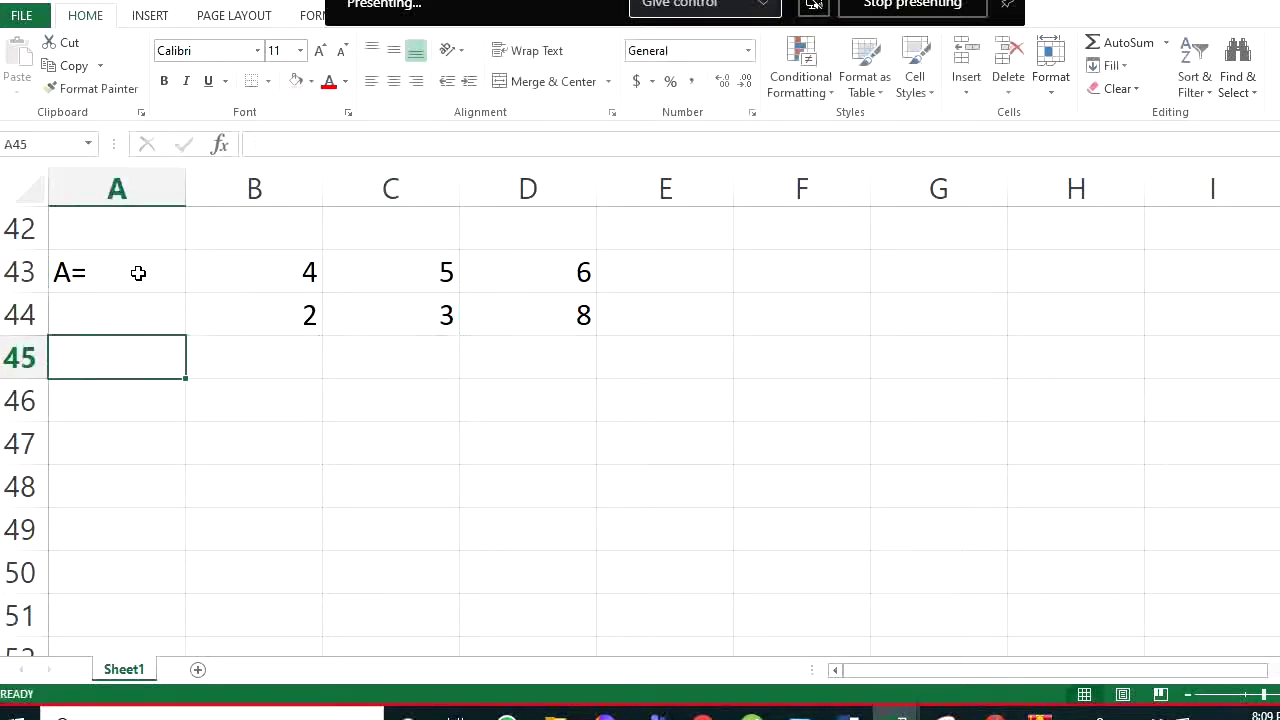
Fill the third row of matrix A with 8, 5 and 6 in cells B45 to D45
key(Tab)
text(8)
key(Tab)
text(56)
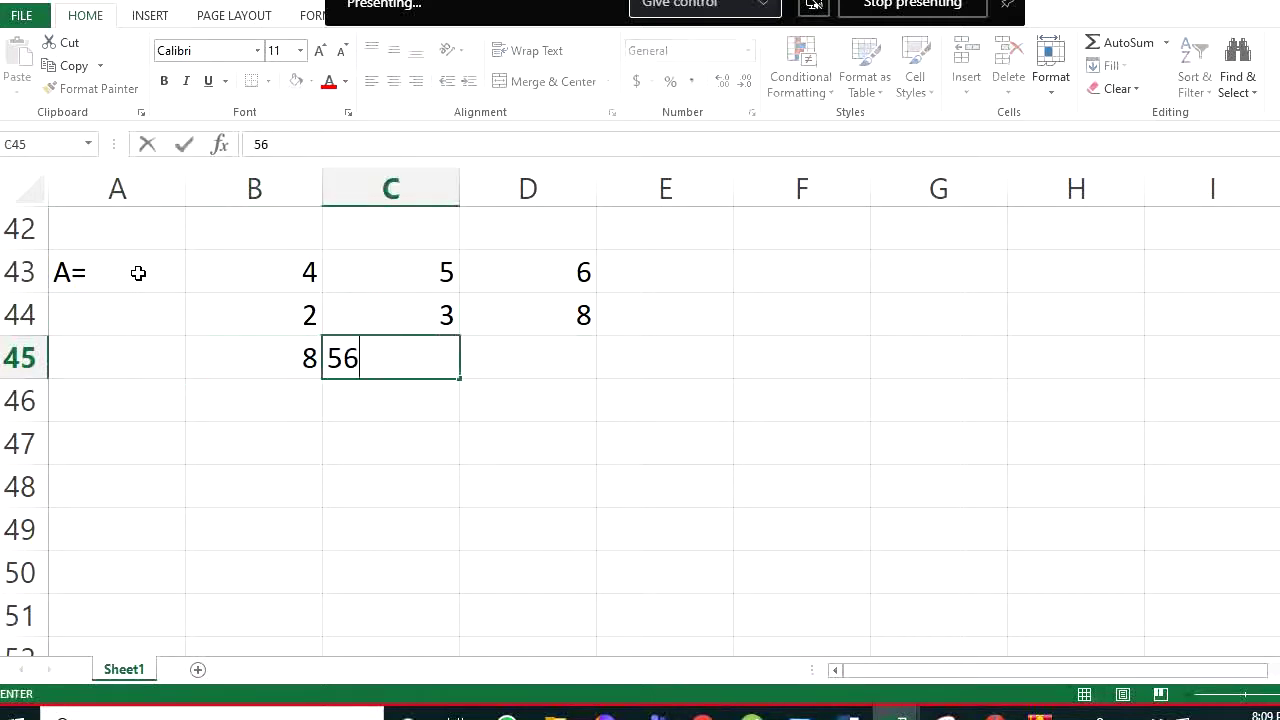
key(BackSpace)
key(Tab)
text(6)
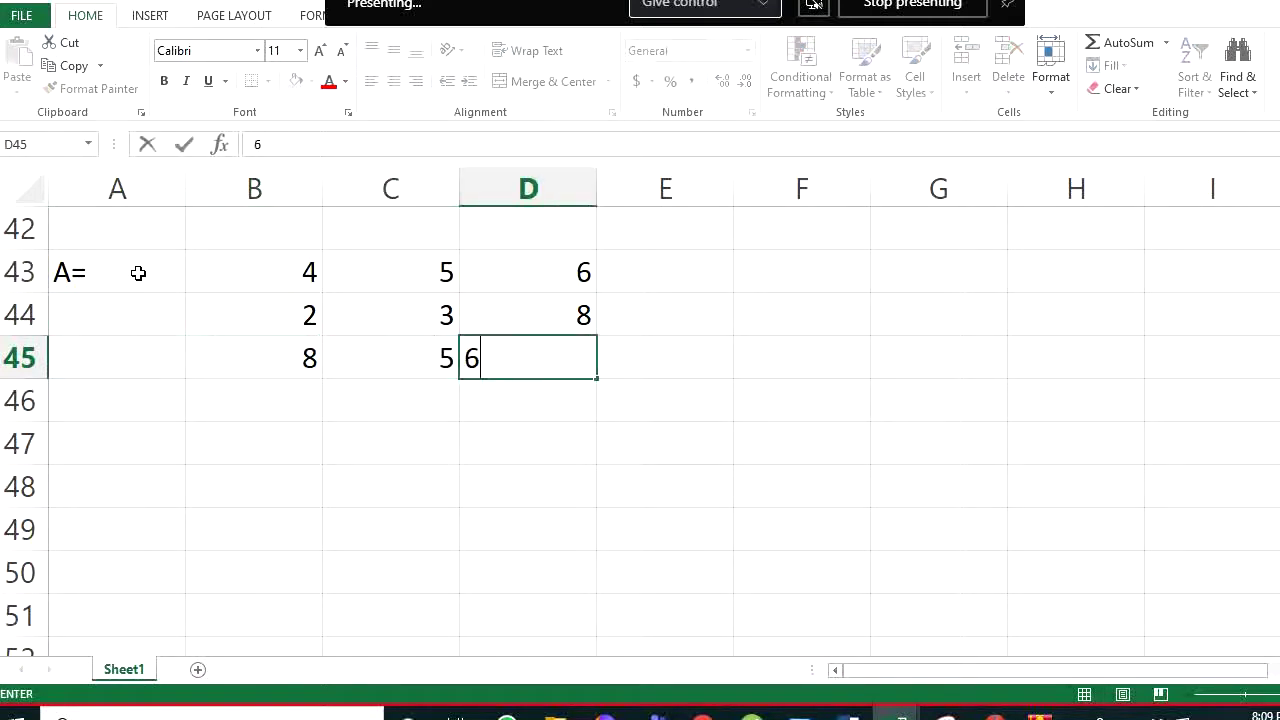
key(Return)
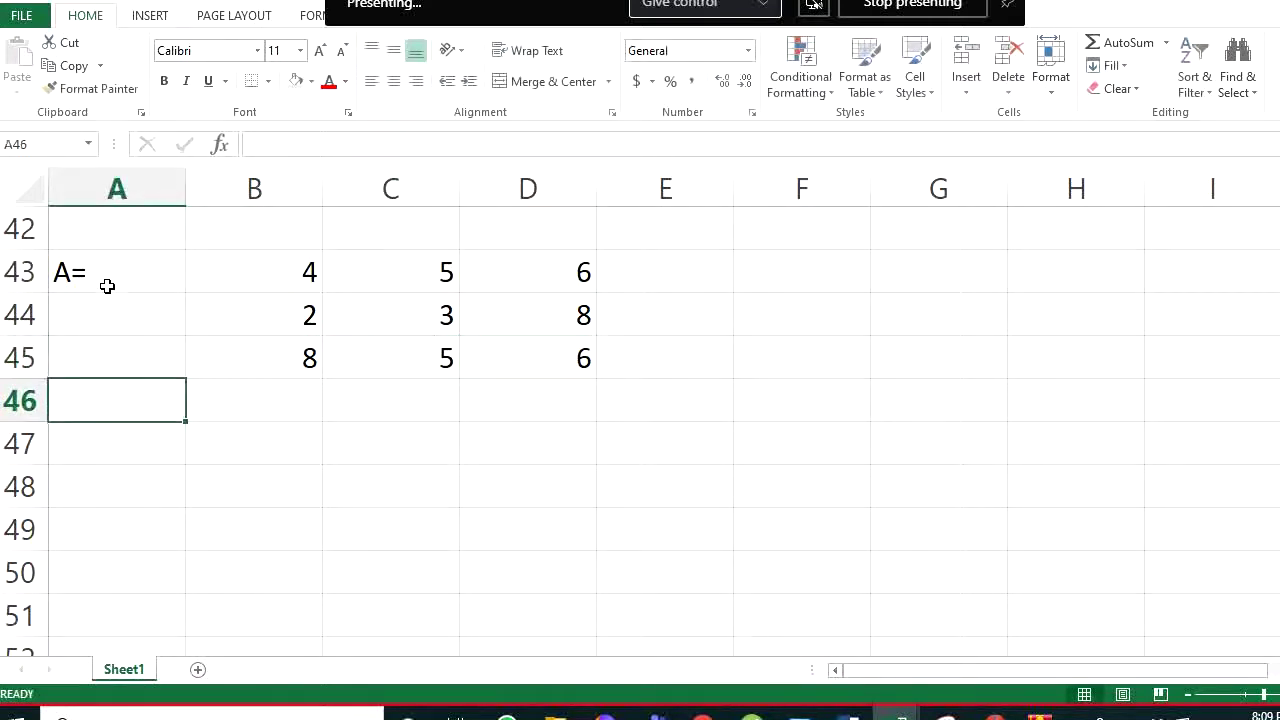
Enter the label "B=" for the second matrix in cell A47
click(117, 456)
text(B)
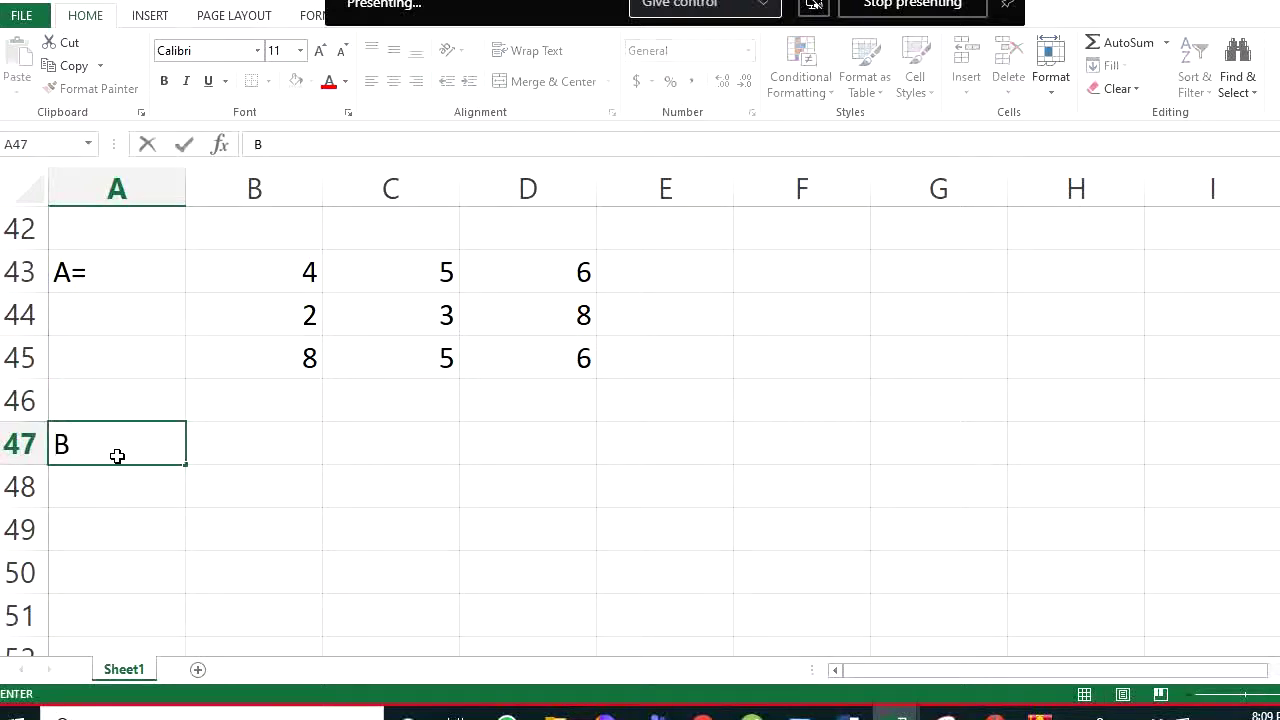
text(=)
key(Tab)
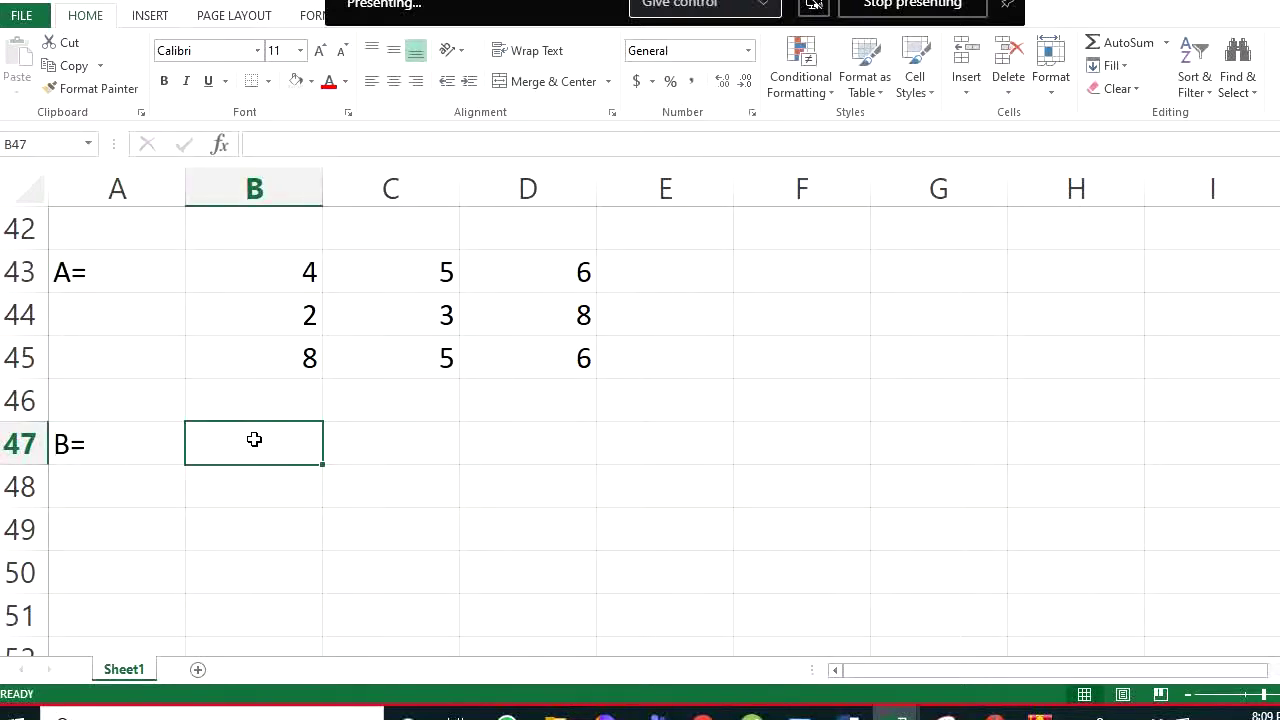
Select B47:D49 for matrix B and fill its first column with 9, 6 and 5
drag(258, 443, 527, 528)
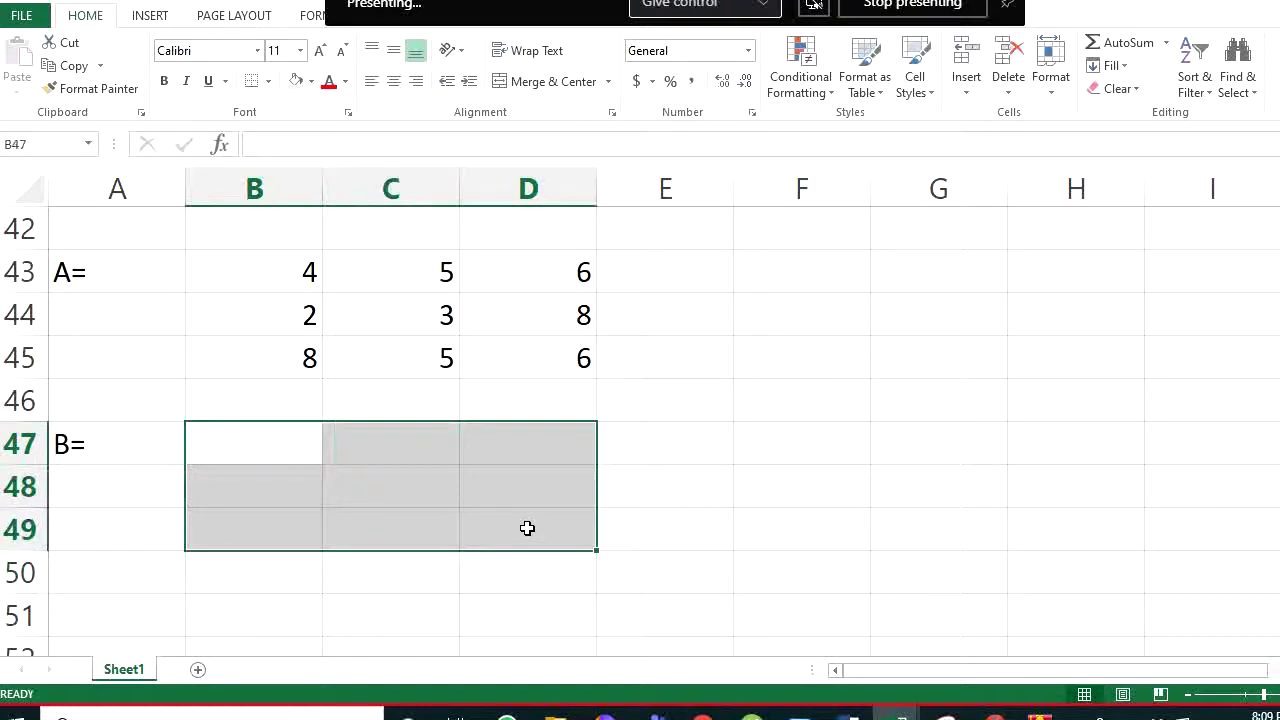
key(F2)
text(9)
key(Return)
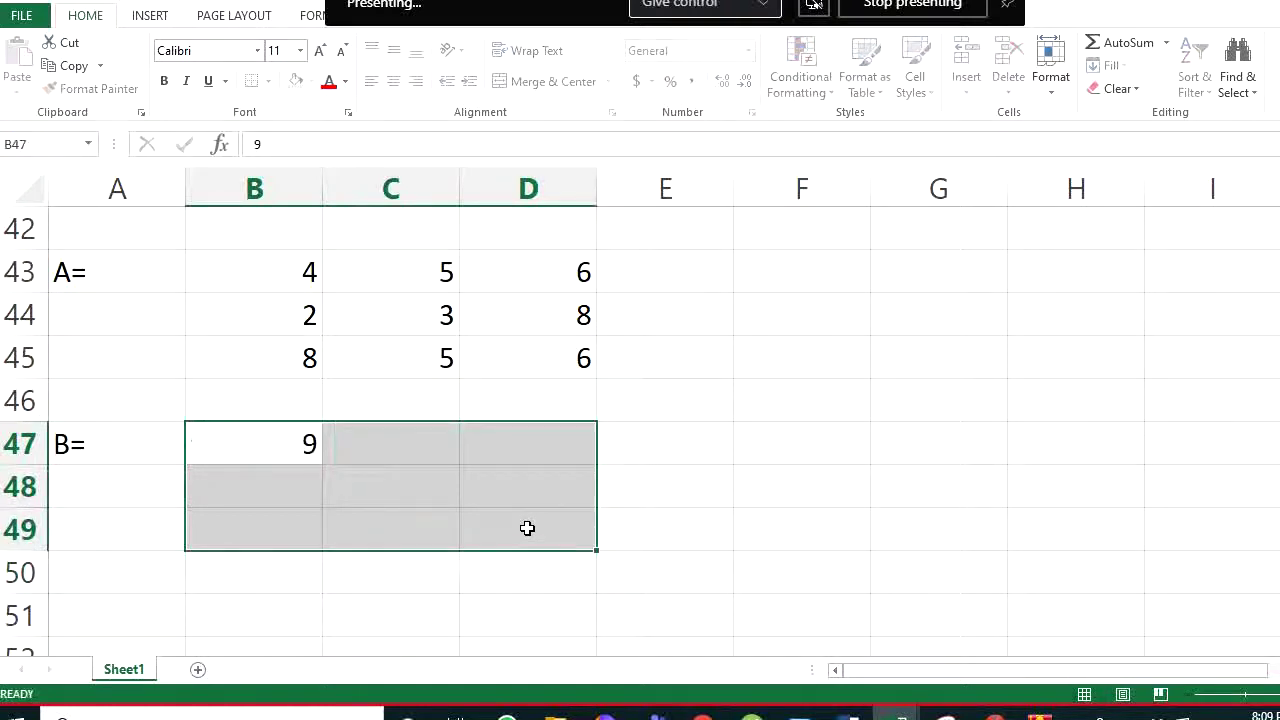
text(6)
key(Return)
text(5)
key(Return)
Fill the second column of matrix B with 4, 2 and 3 in cells C47 to C49
text(4)
key(Return)
text(2)
key(Return)
text(3)
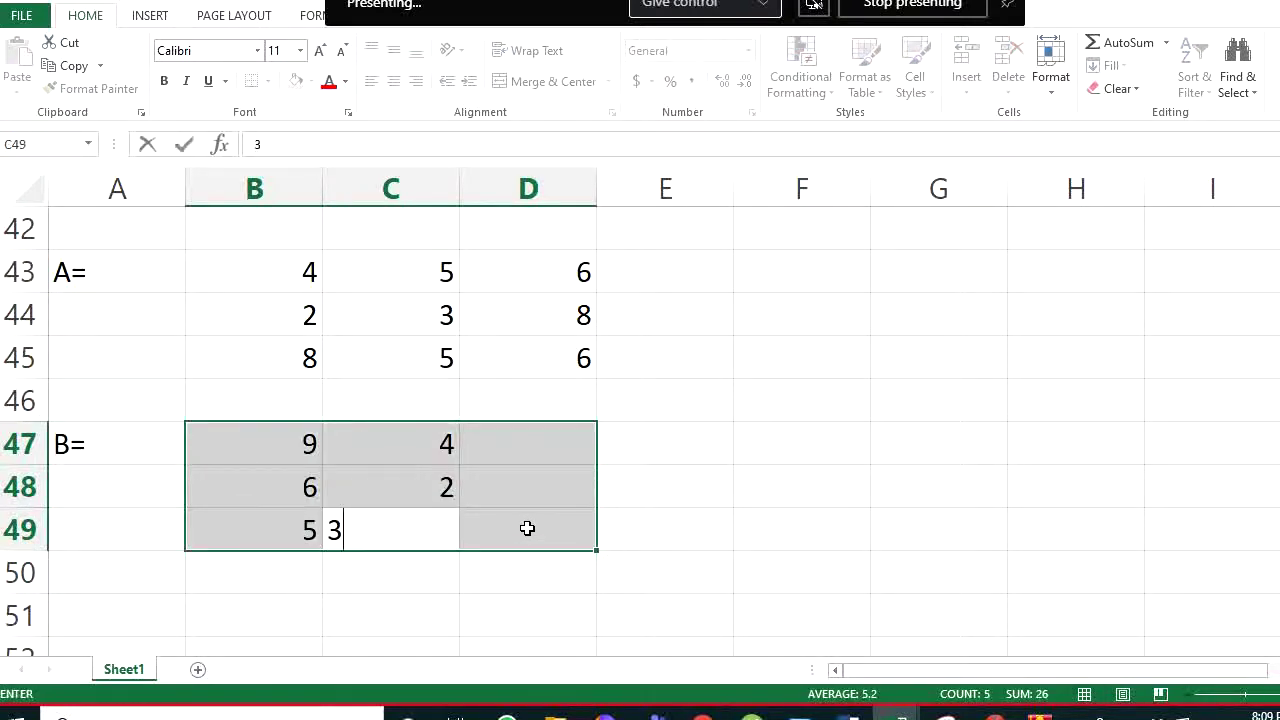
key(Return)
Fill the third column of matrix B with 3, 5 and 6 in cells D47 to D49
text(3)
key(Return)
text(5)
key(Return)
text(6)
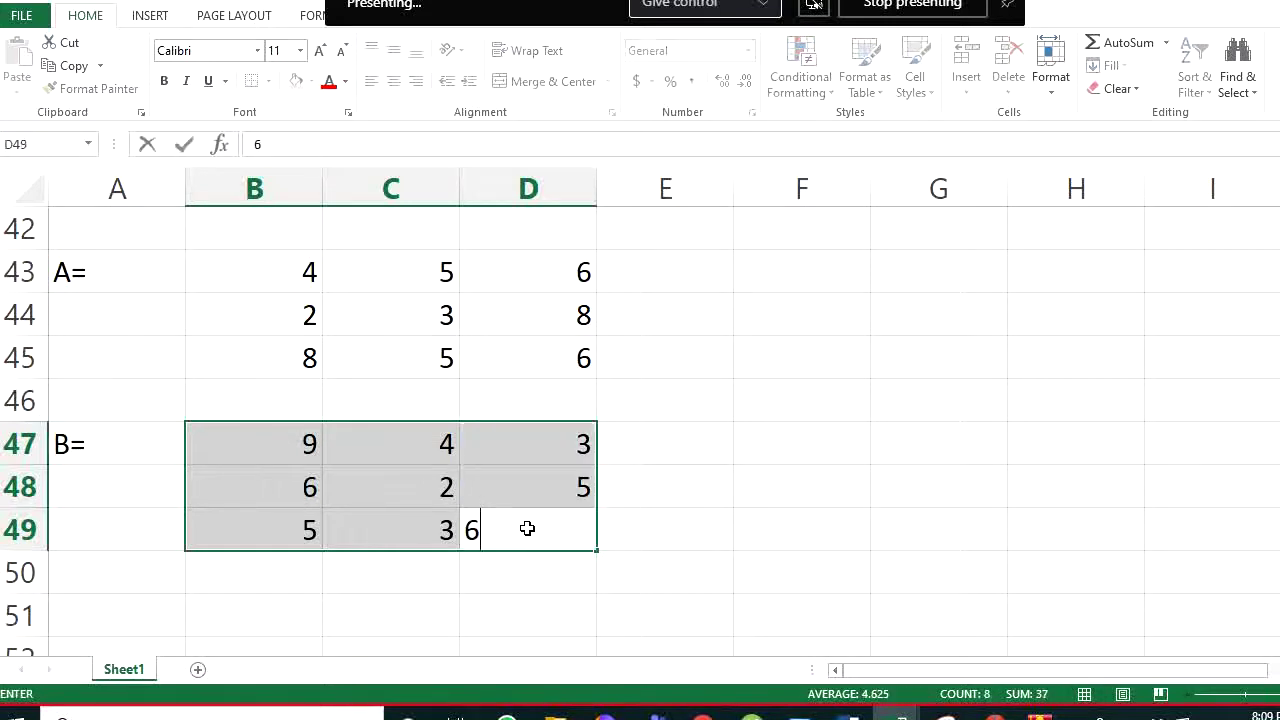
key(ctrl+Return)
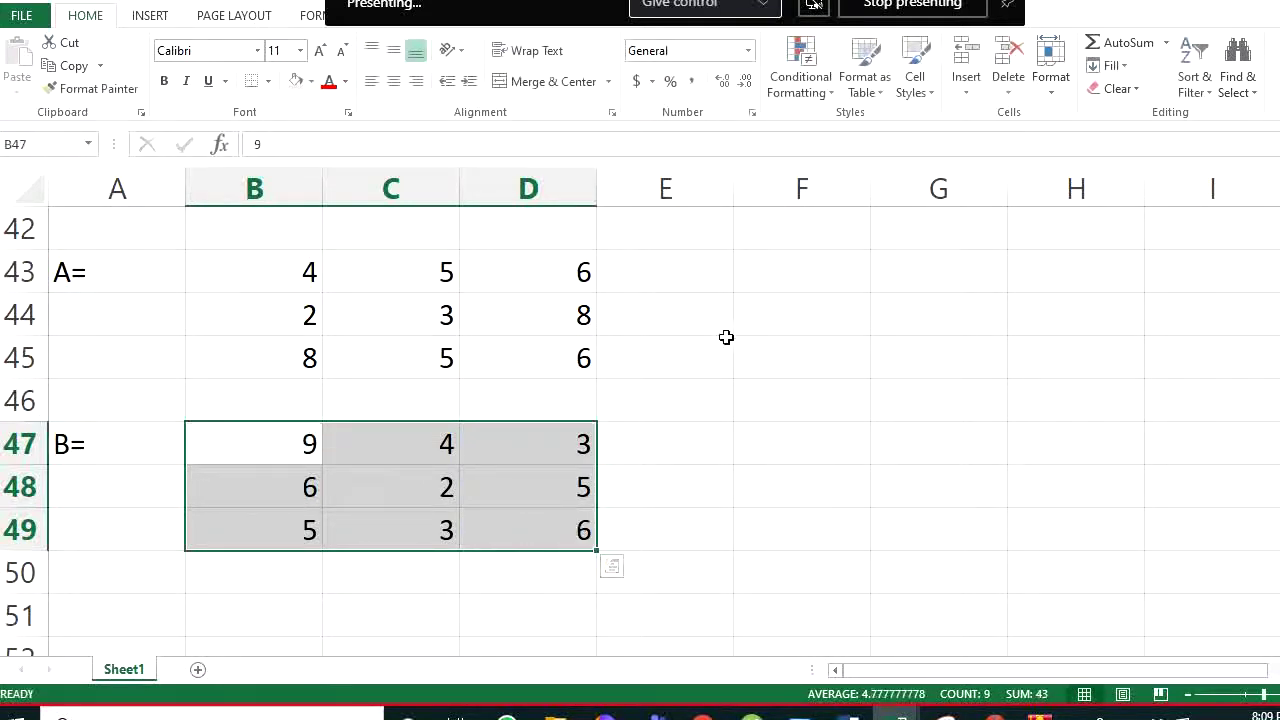
Enter the label "A+B=" for the matrix sum in cell F44
click(760, 317)
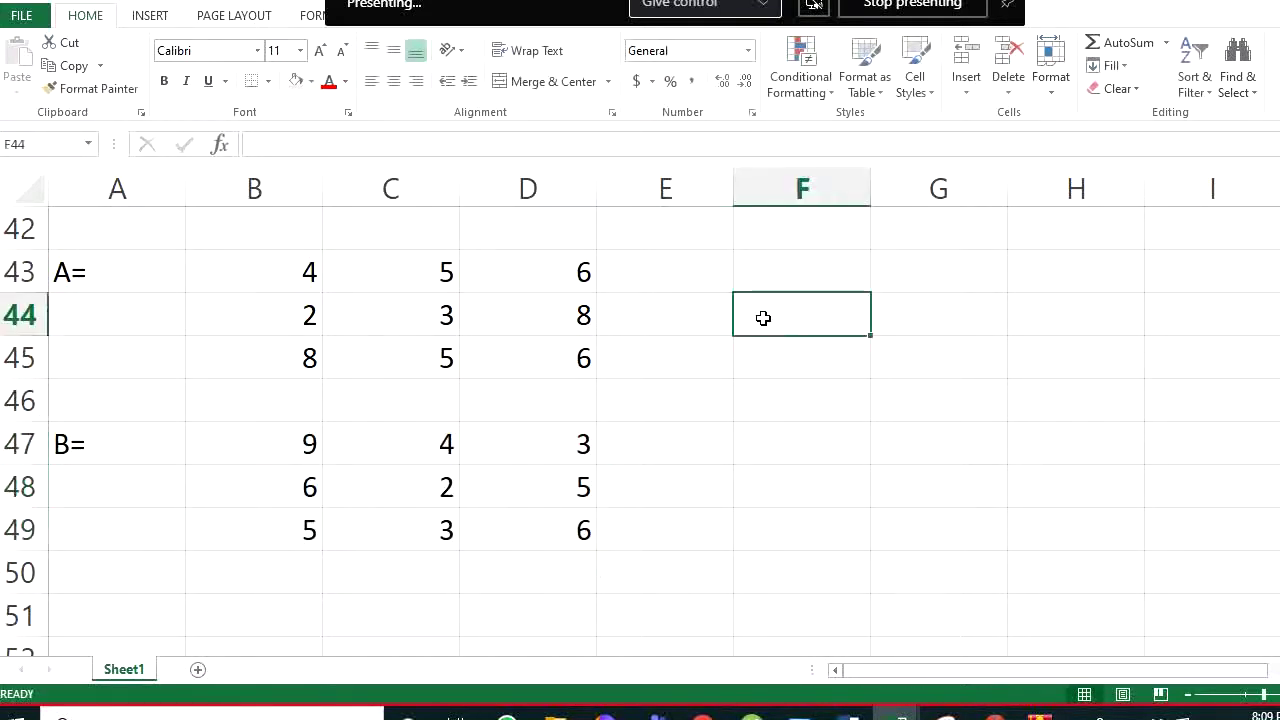
text(A+B)
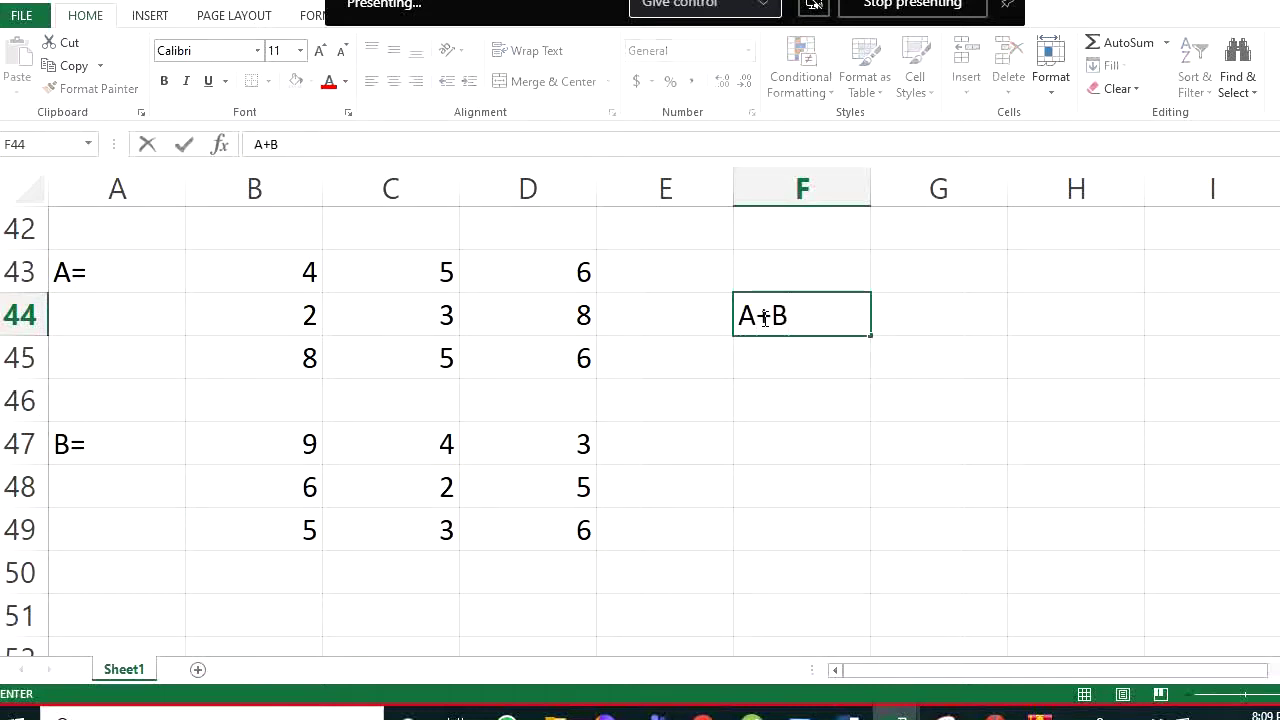
text(=)
key(Tab)
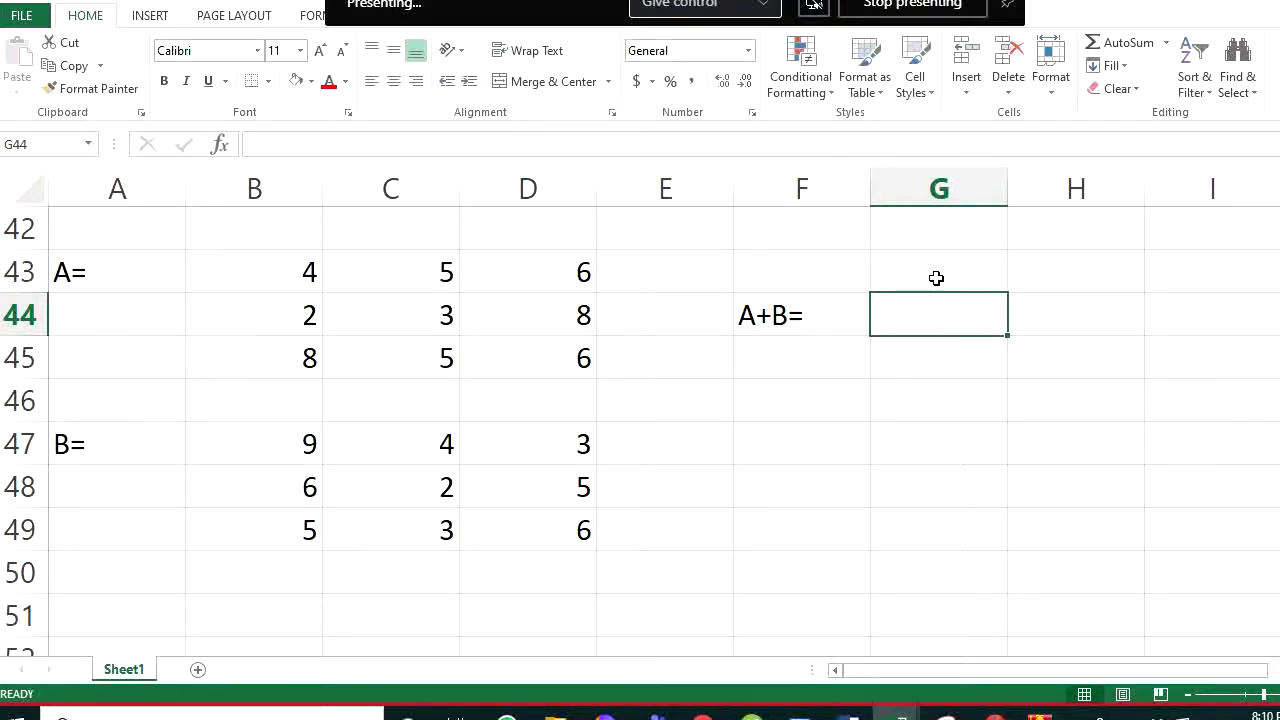
Note the order of matrix A as "3x 3" in cell A44 below its label
click(88, 316)
text(3)
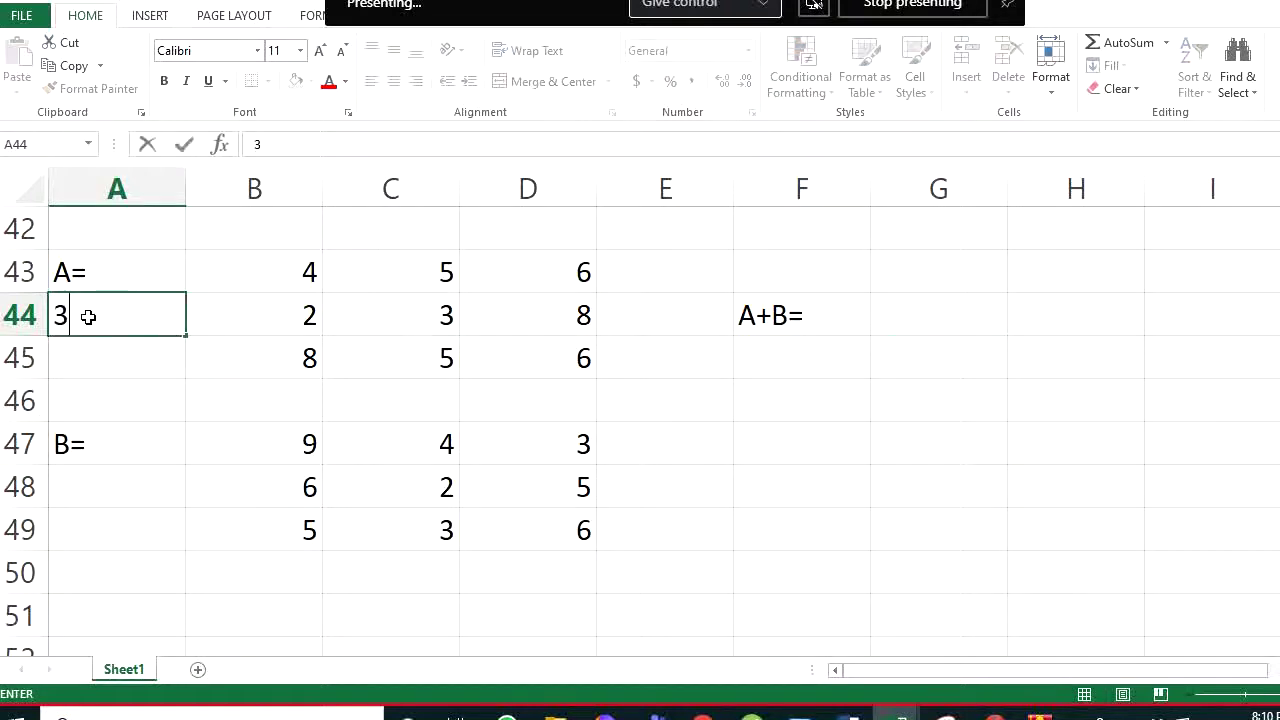
text( 3)
key(BackSpace)
key(BackSpace)
text(x 3)
key(Return)
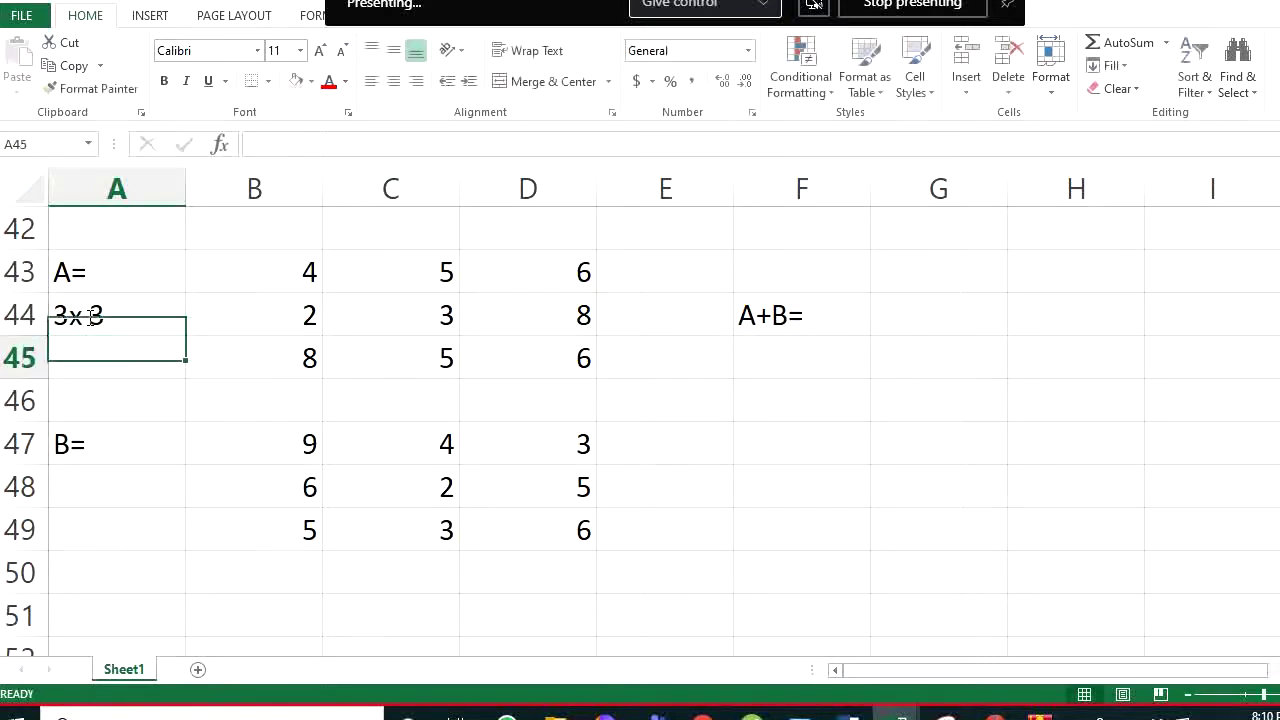
Copy the "3x 3" order note from A44 to A48 below matrix B's label
click(91, 316)
key(ctrl+c)
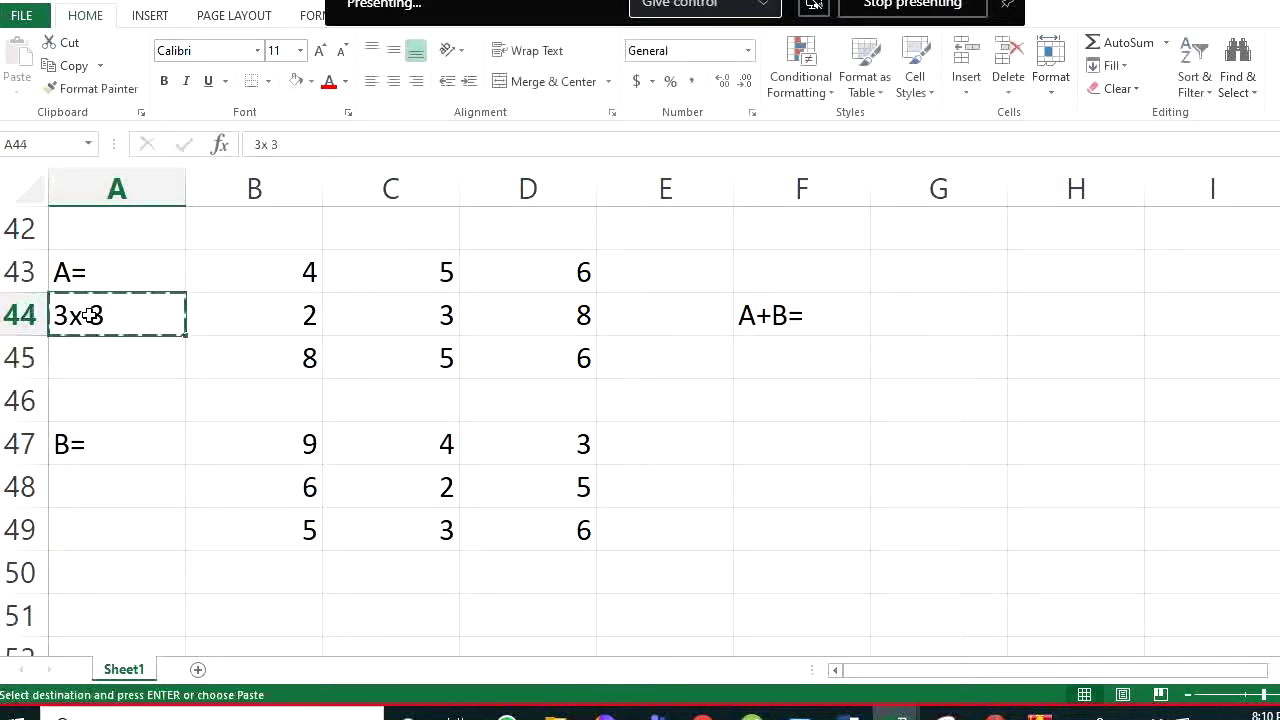
click(89, 481)
key(ctrl+v)
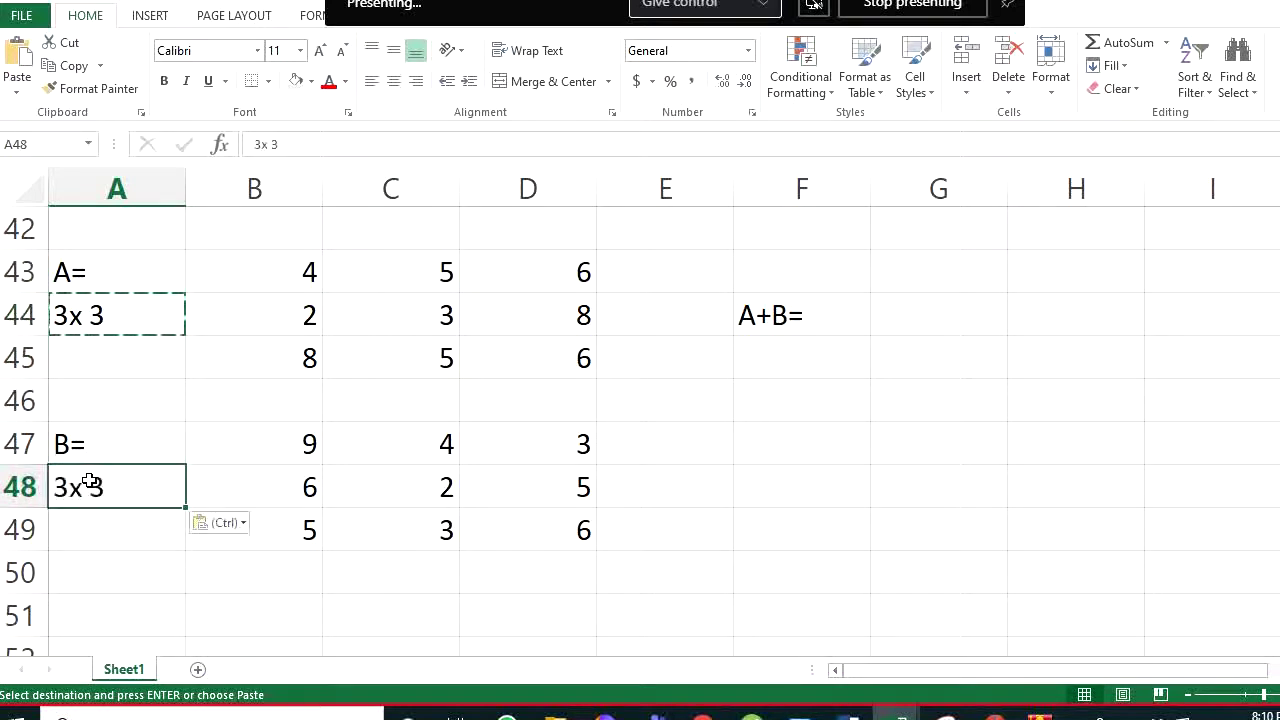
key(Escape)
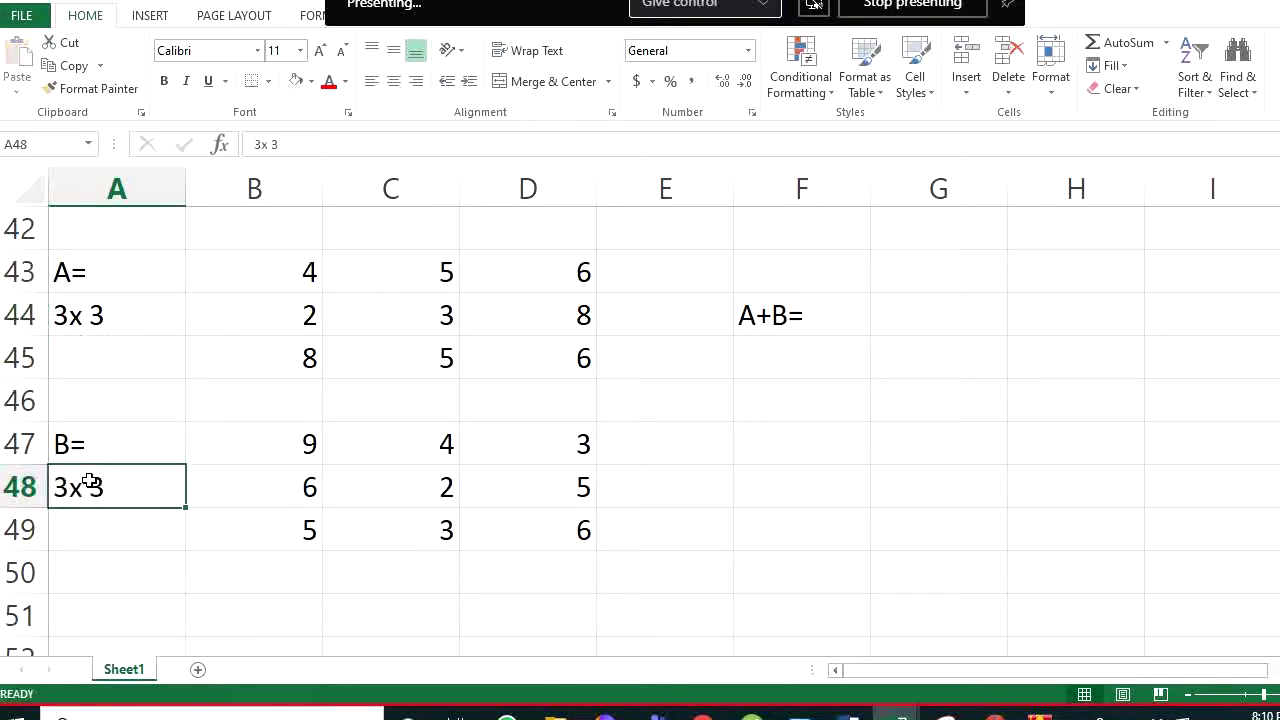
Add the two matrices in G43:I45 with the array formula =B43:D45+B47:D49
click(944, 301)
drag(940, 266, 1160, 372)
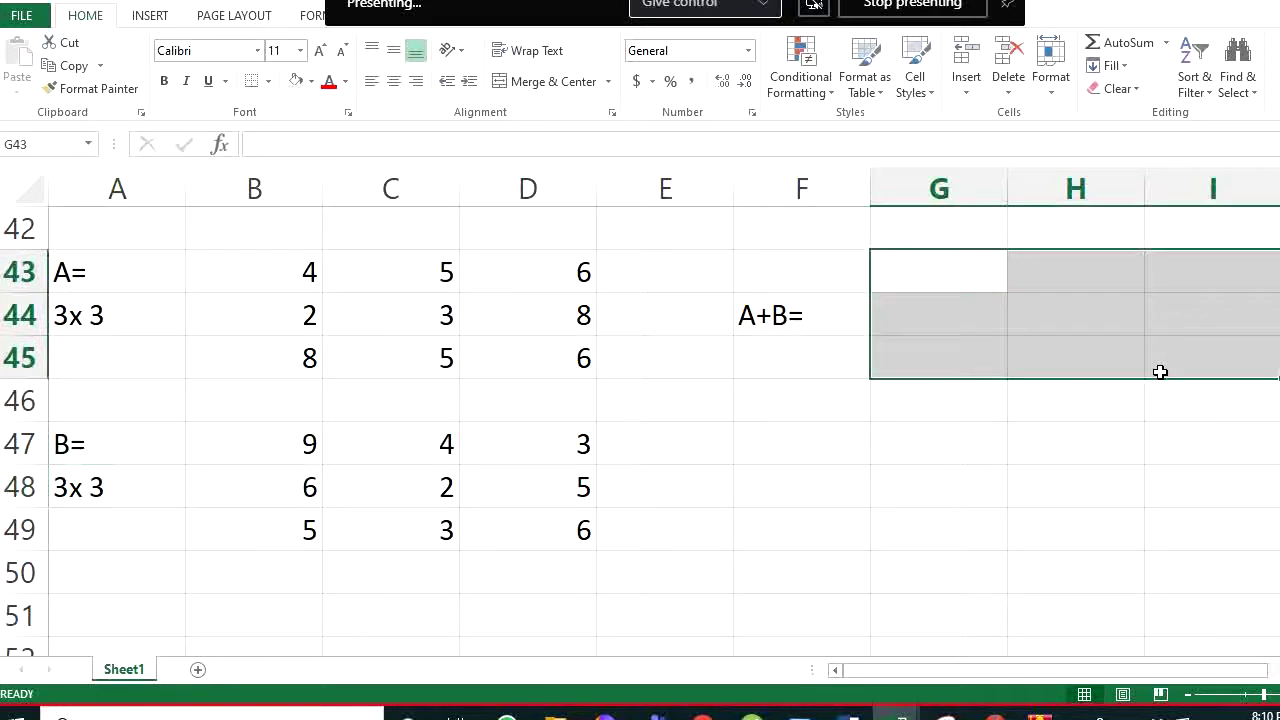
text(=)
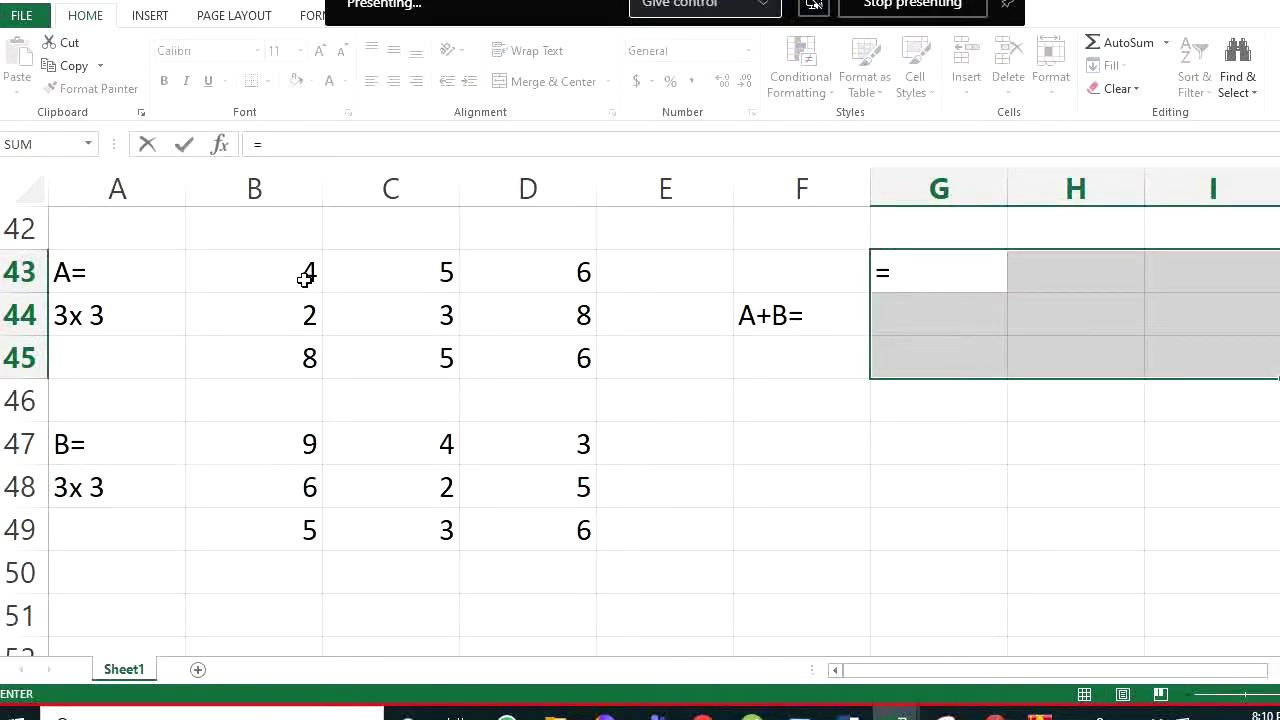
drag(306, 279, 506, 360)
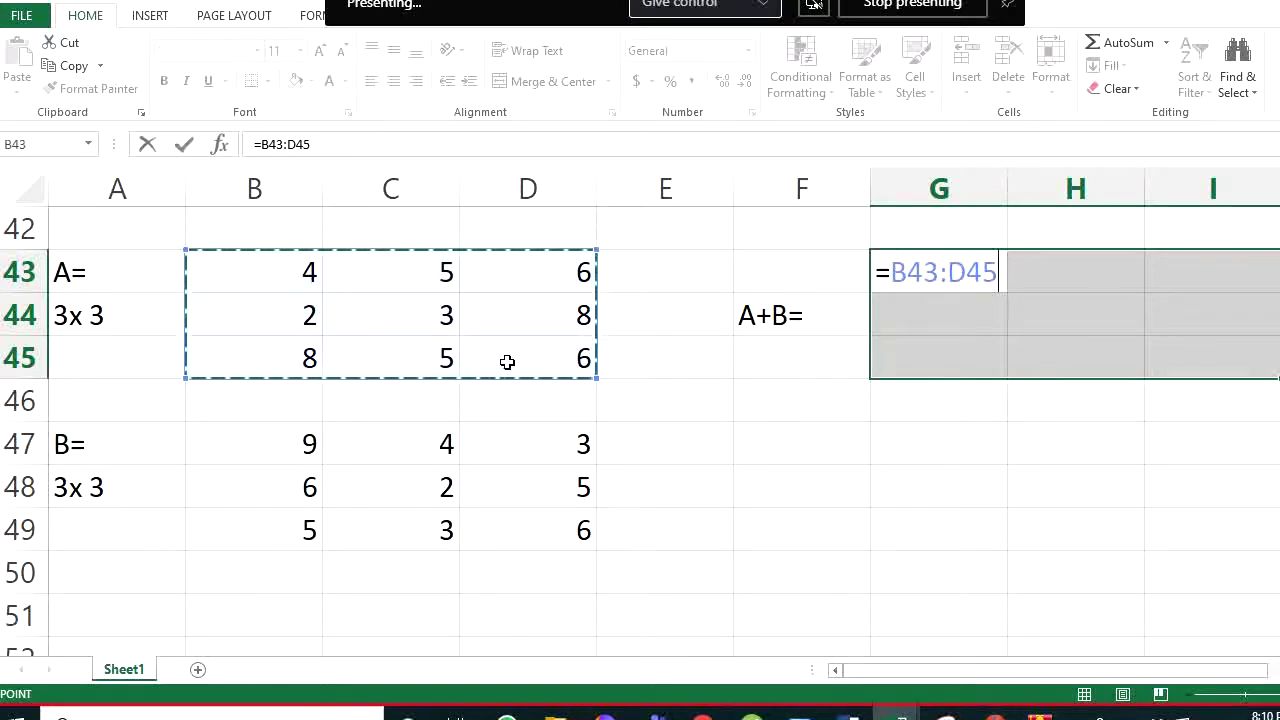
text(+)
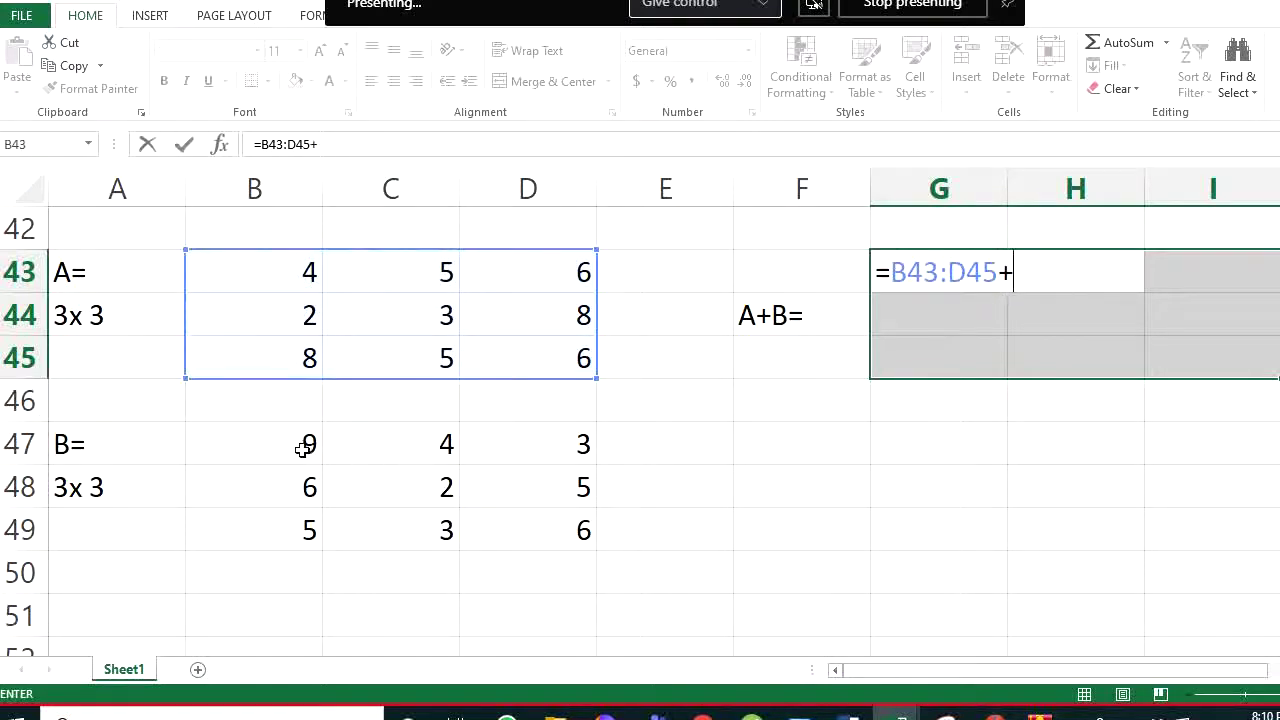
drag(302, 450, 528, 523)
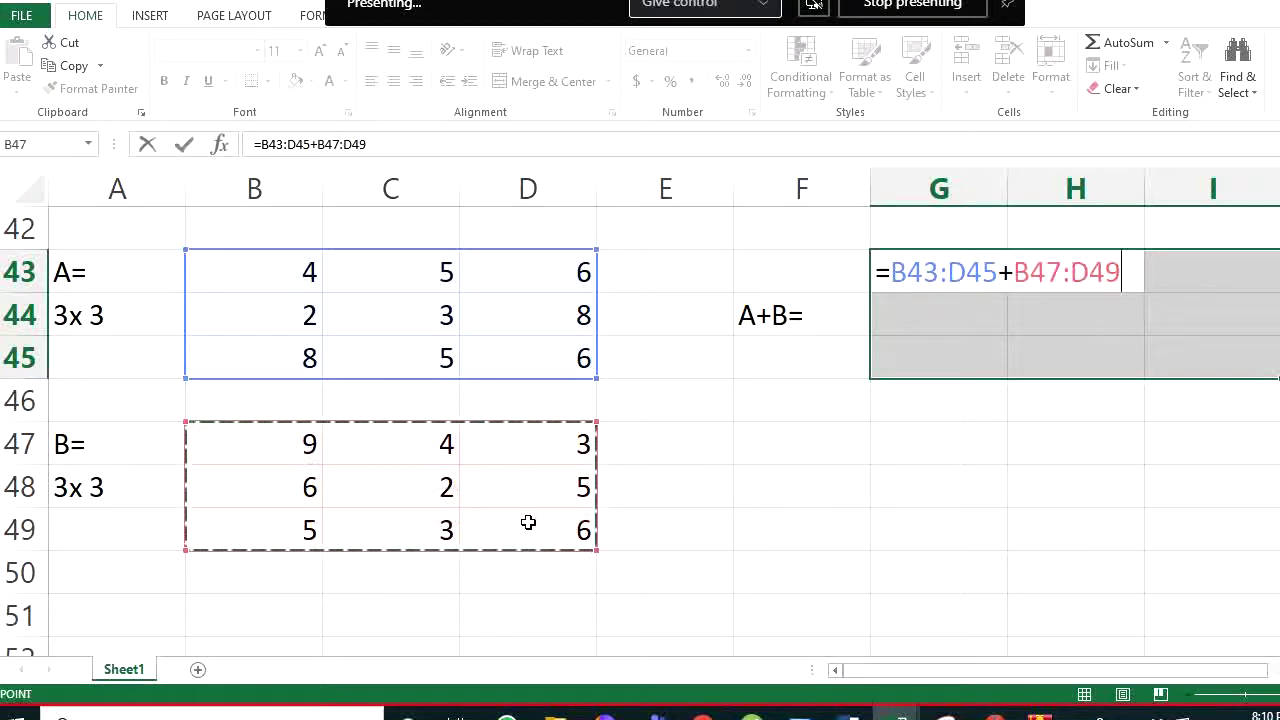
key(ctrl+shift+Return)
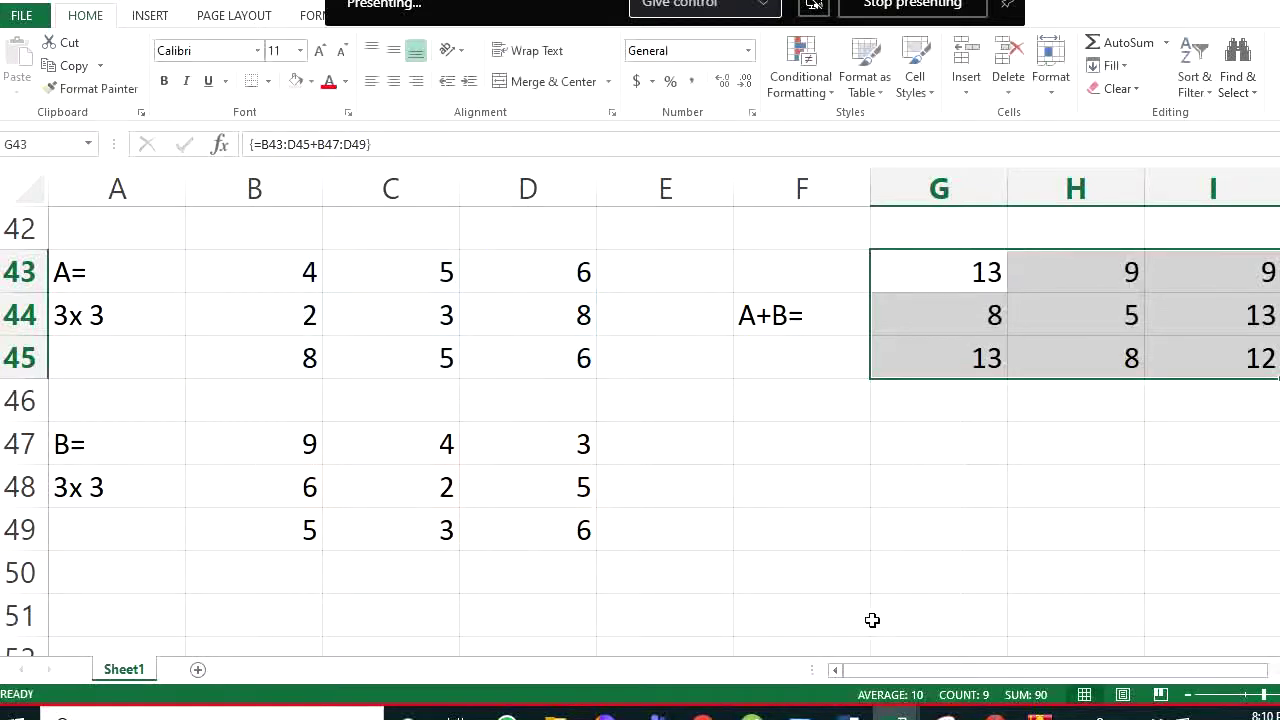
Check the first, fourth and last elements of the A+B result against the corresponding elements of matrices A and B
drag(303, 272, 307, 450)
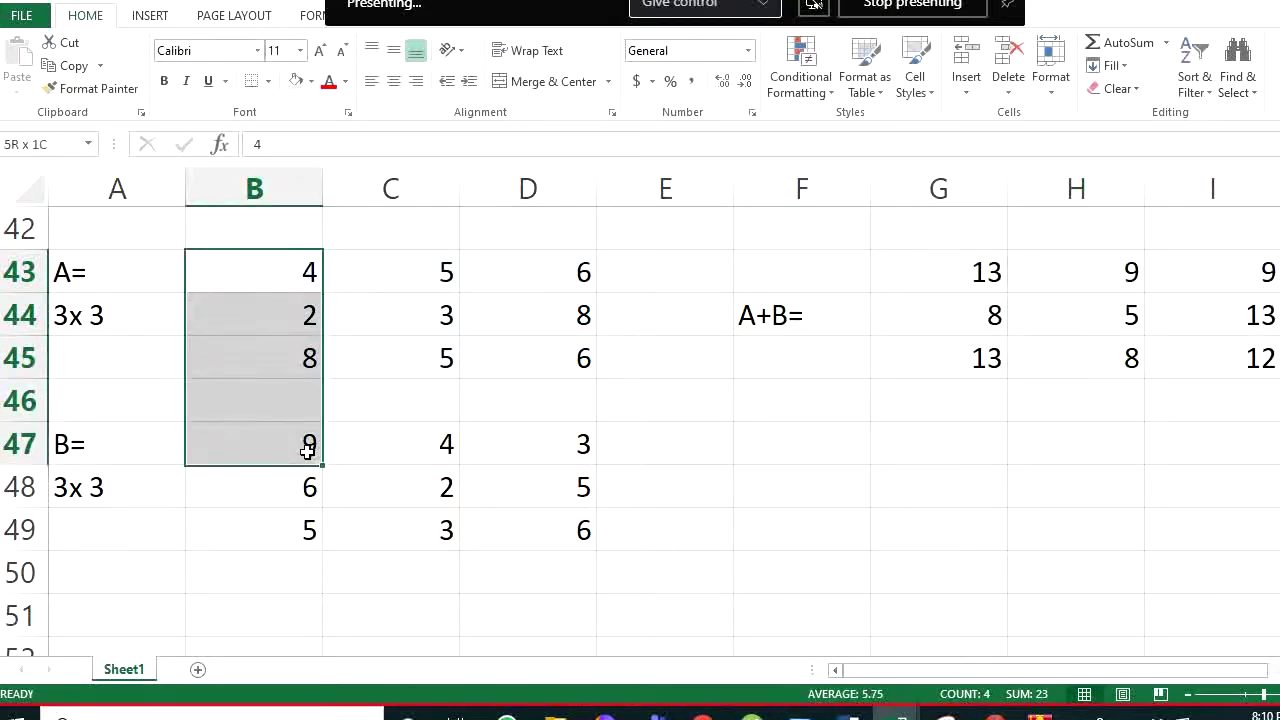
click(307, 450)
click(978, 276)
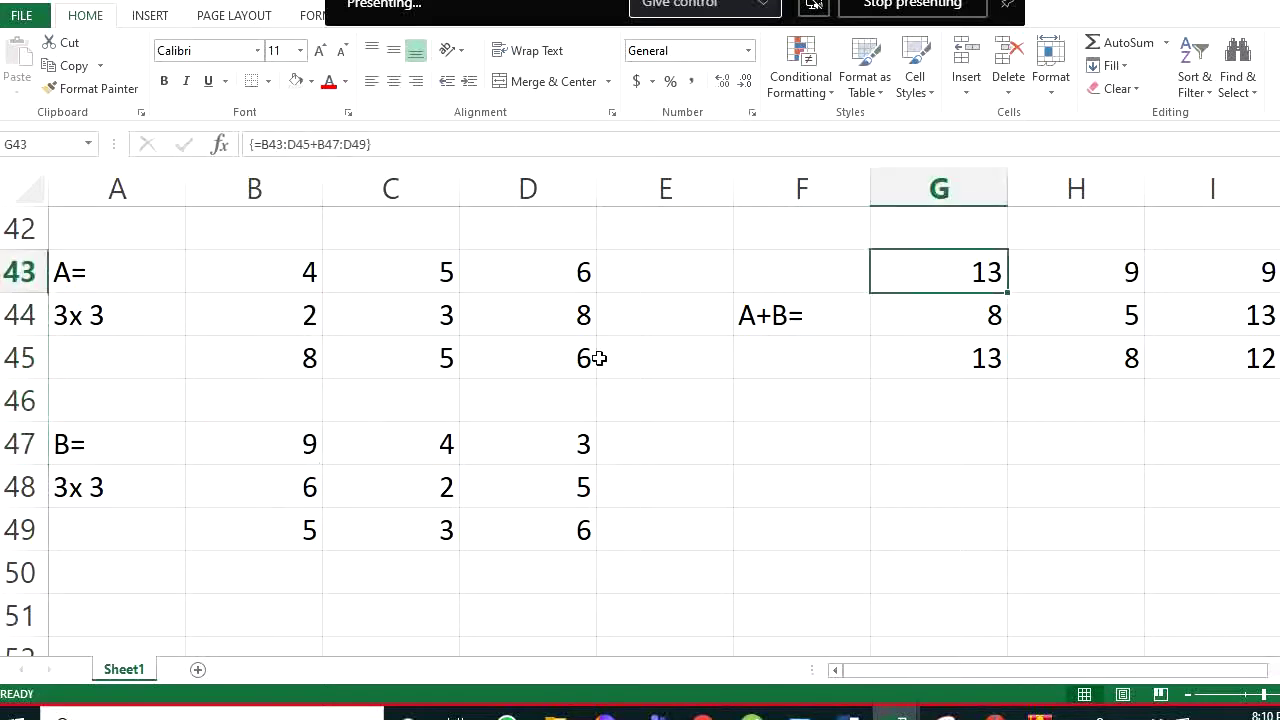
click(310, 487)
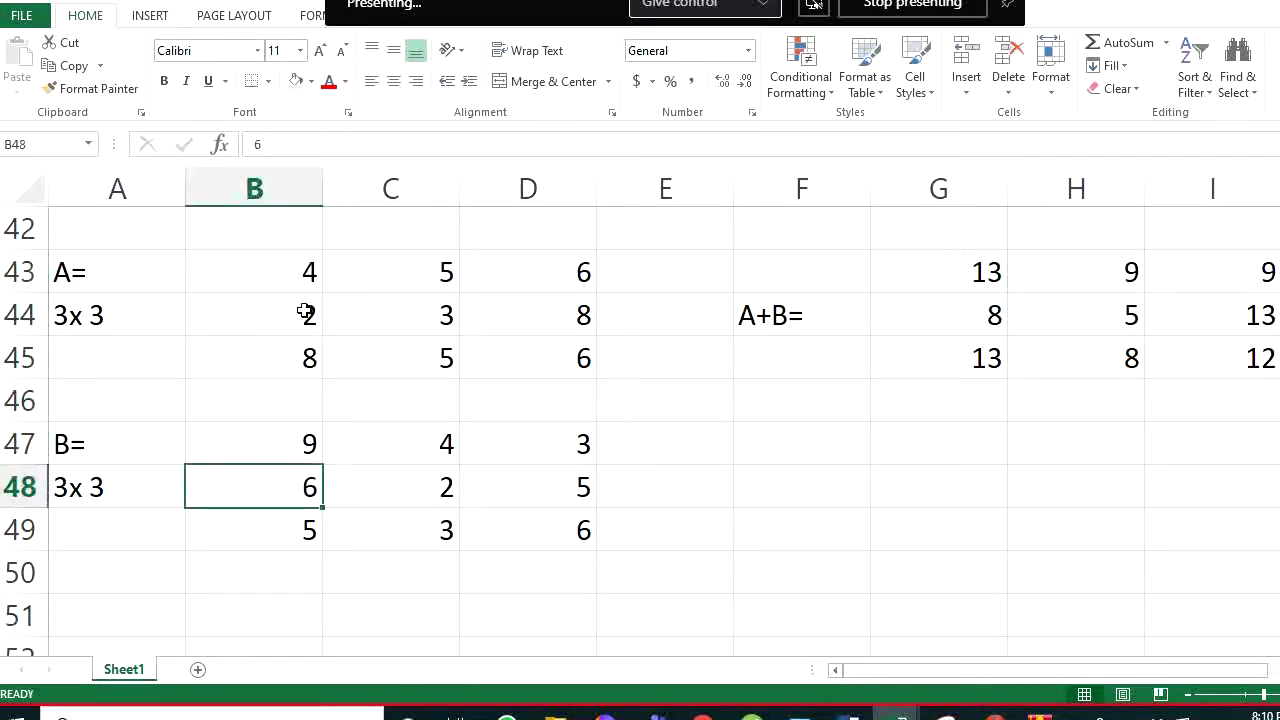
click(304, 312)
click(978, 312)
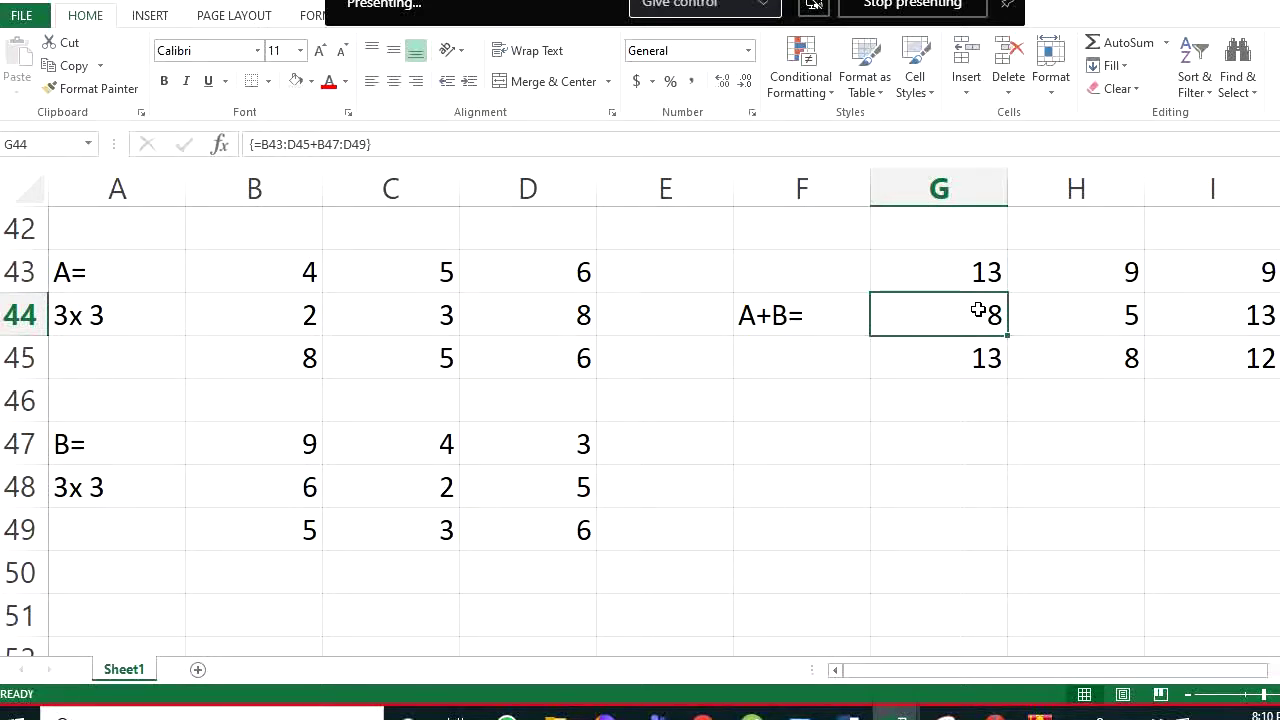
click(570, 518)
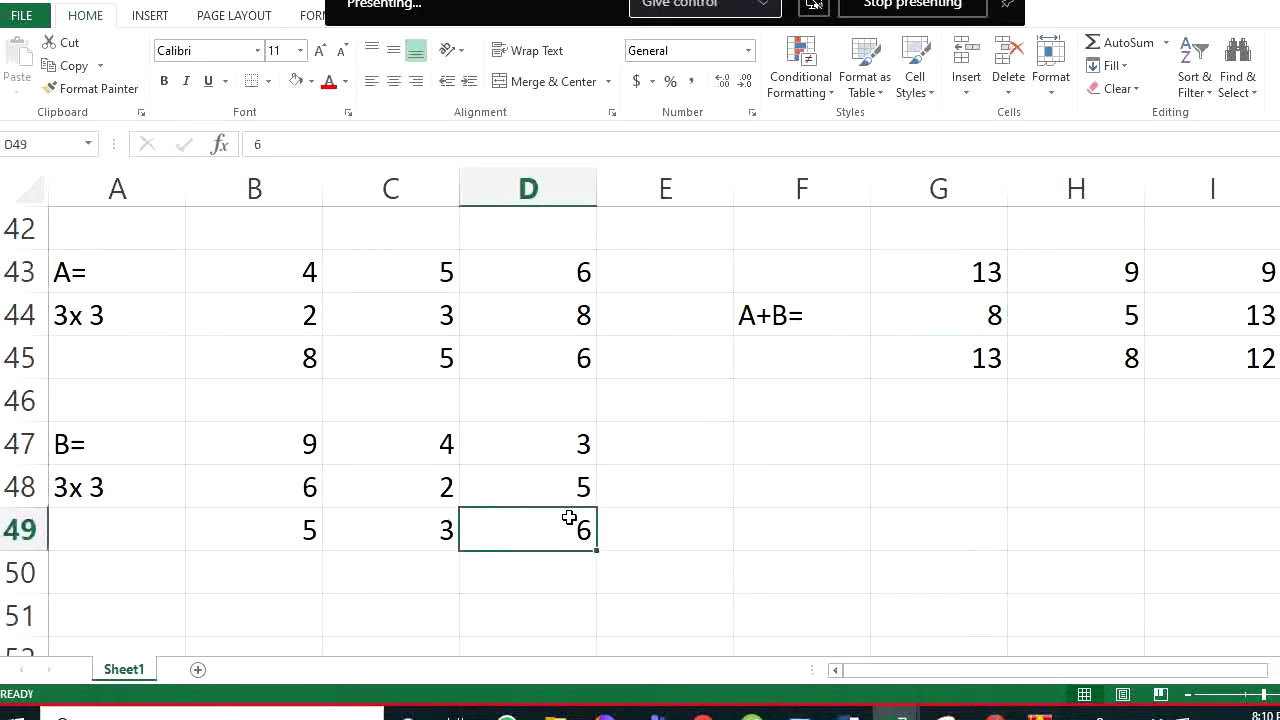
click(569, 370)
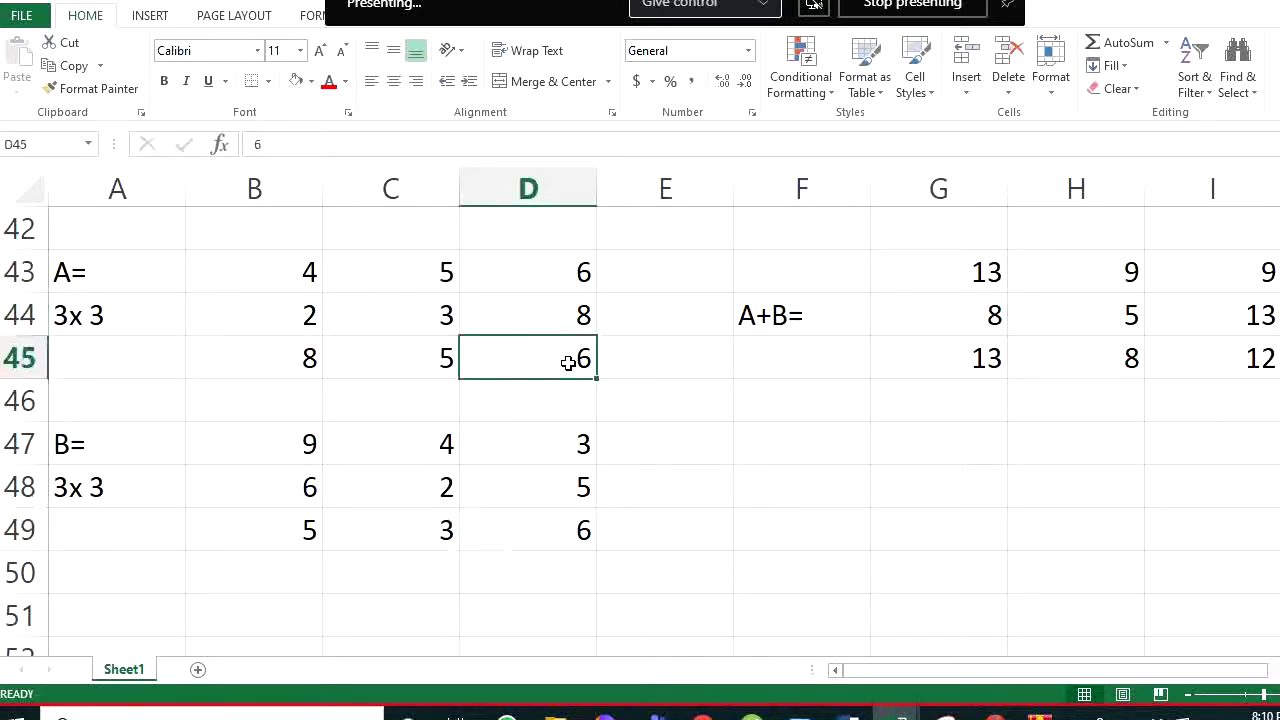
click(1249, 358)
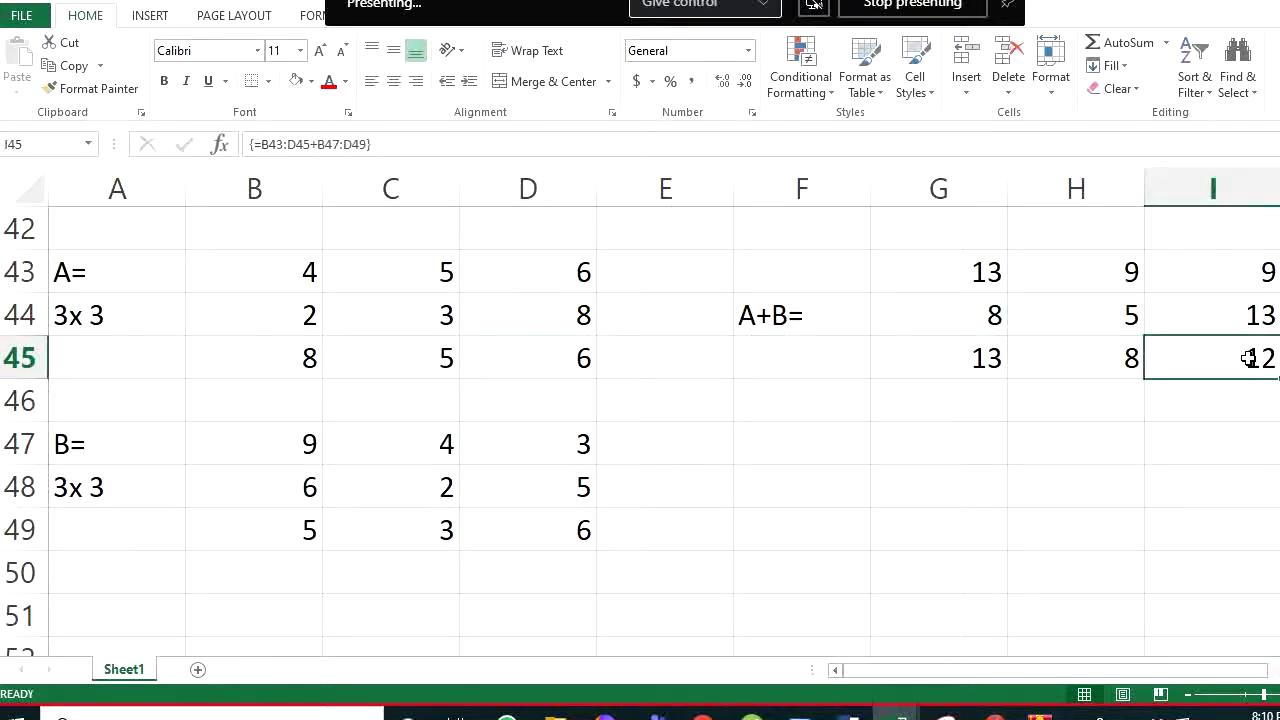
Enter the label "A-B" for the matrix difference in cell F47
click(773, 451)
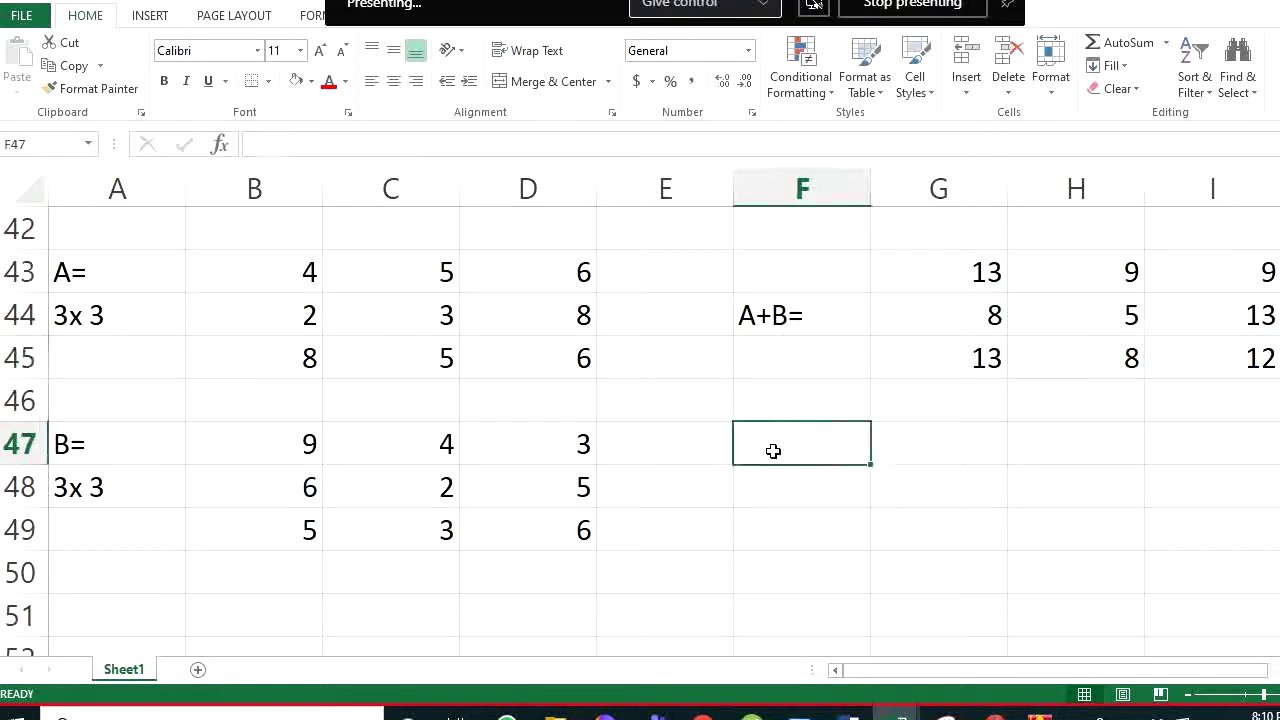
text(A-)
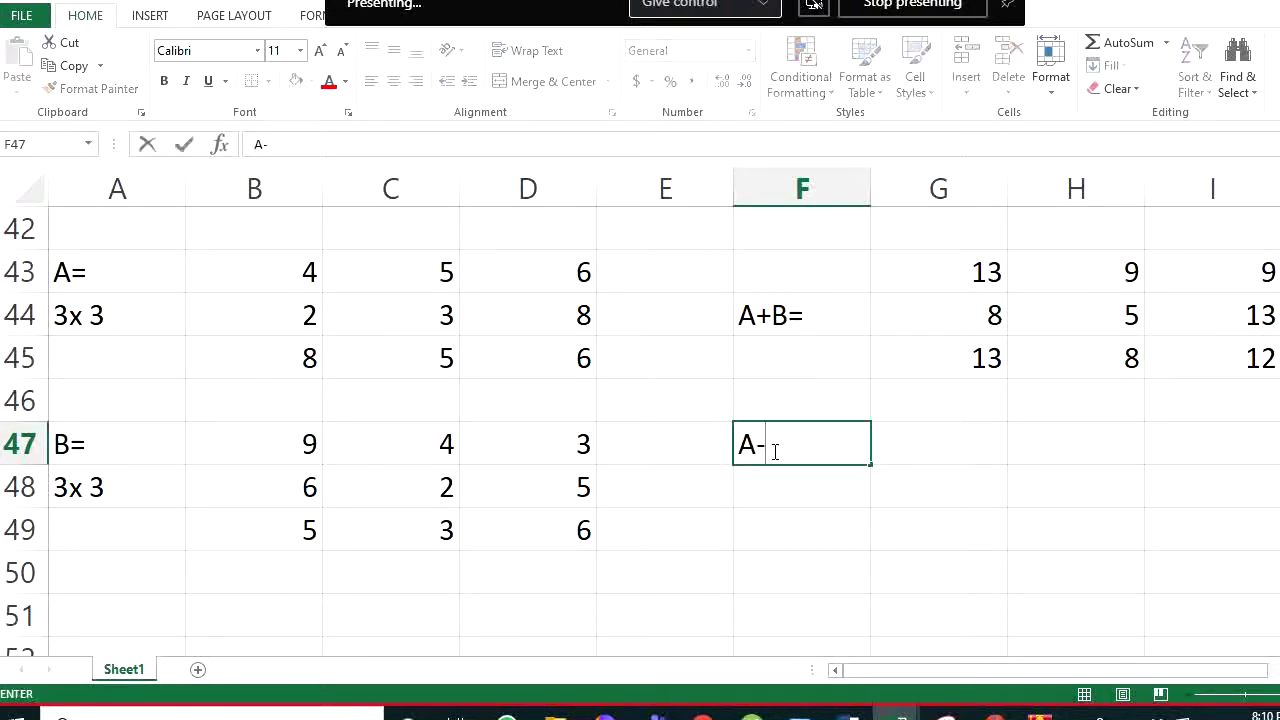
text(B)
key(Return)
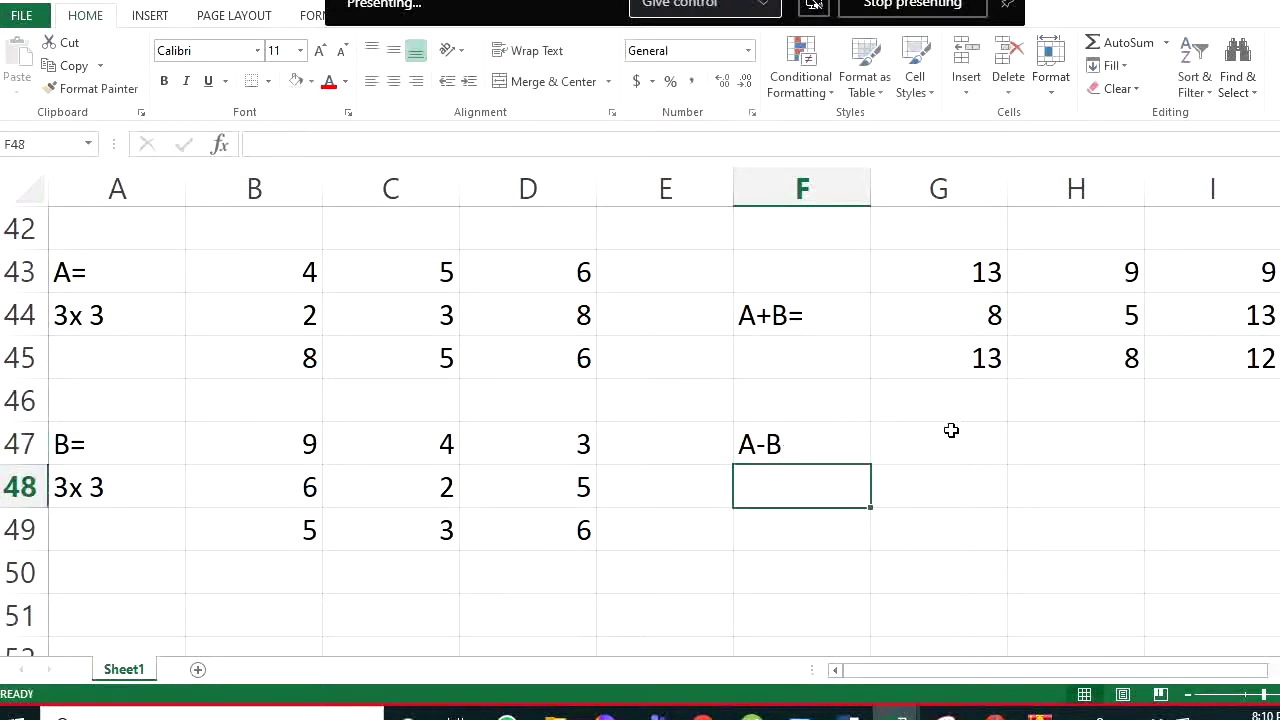
Subtract matrix B from matrix A in G47:I49 with the array formula =B43:D45-B47:D49
drag(968, 452, 1167, 528)
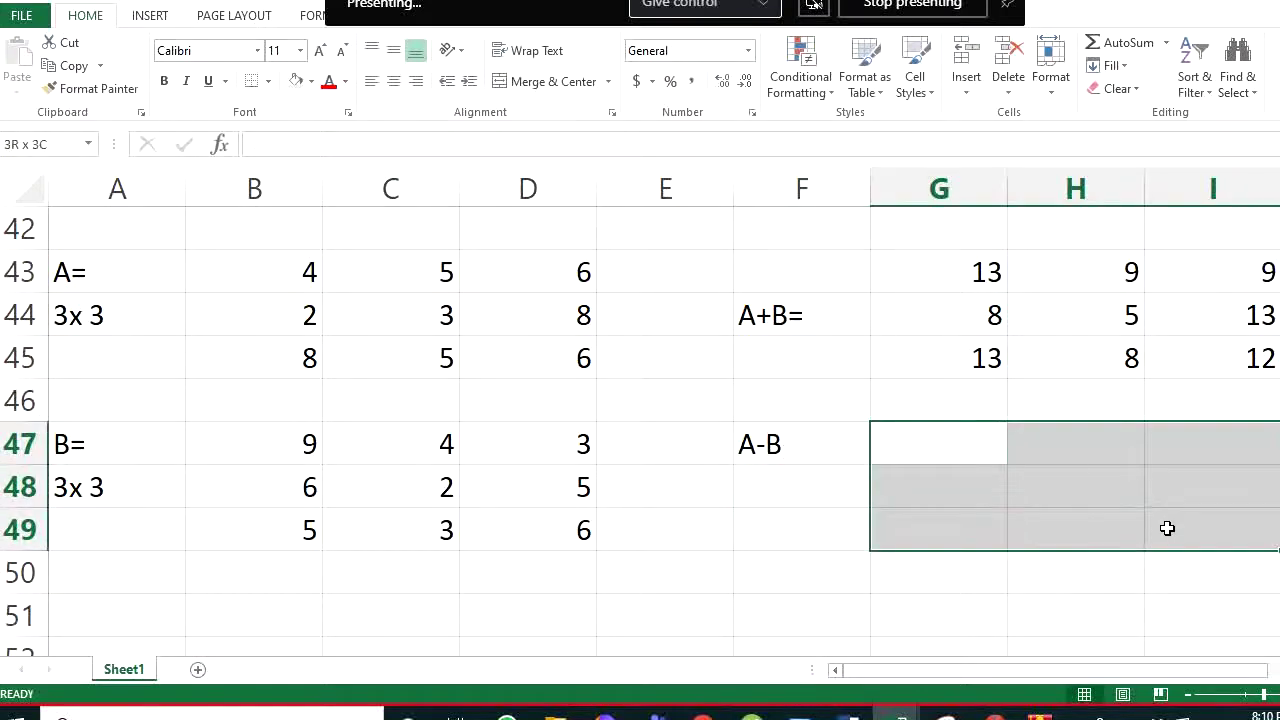
text(=)
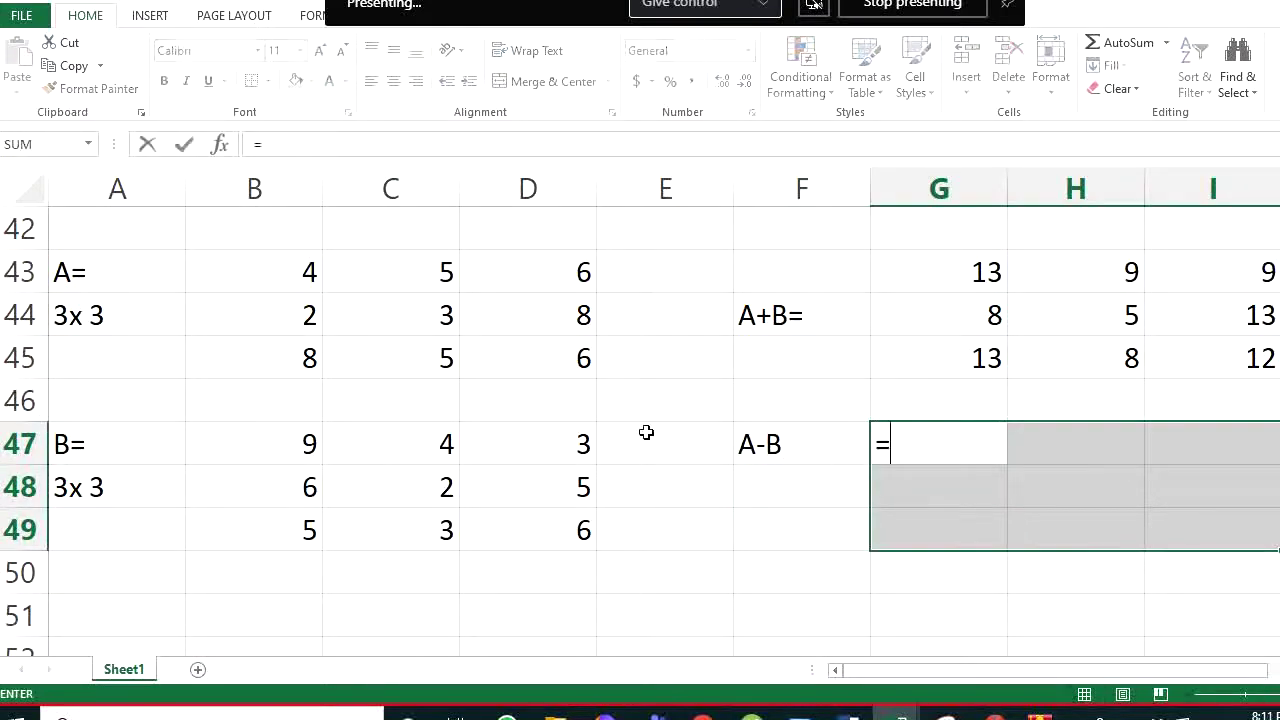
drag(306, 268, 503, 372)
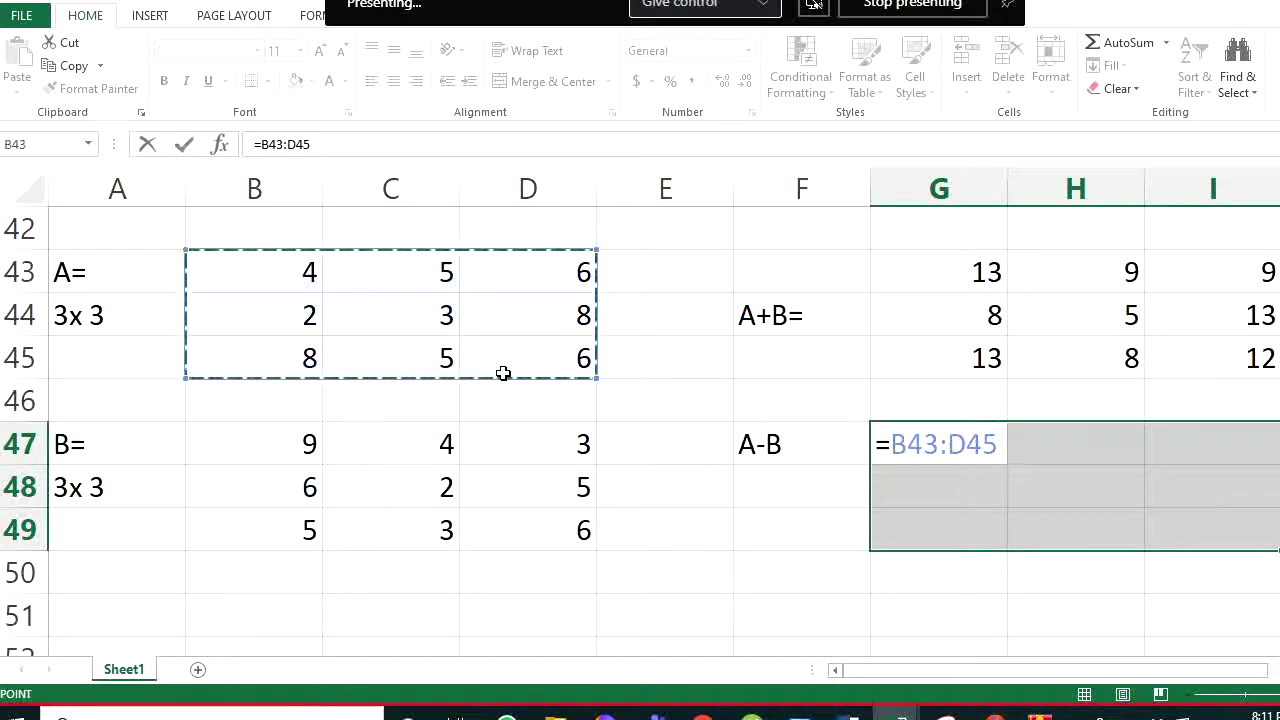
text(-)
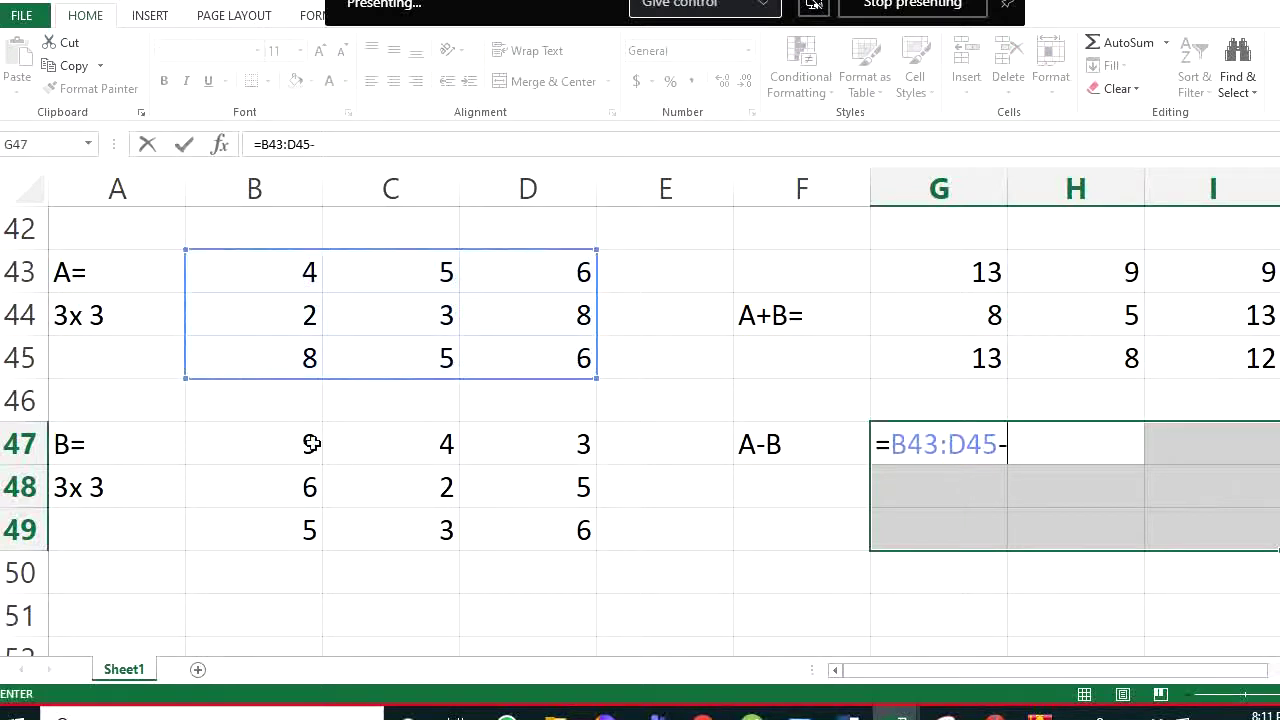
drag(312, 444, 546, 531)
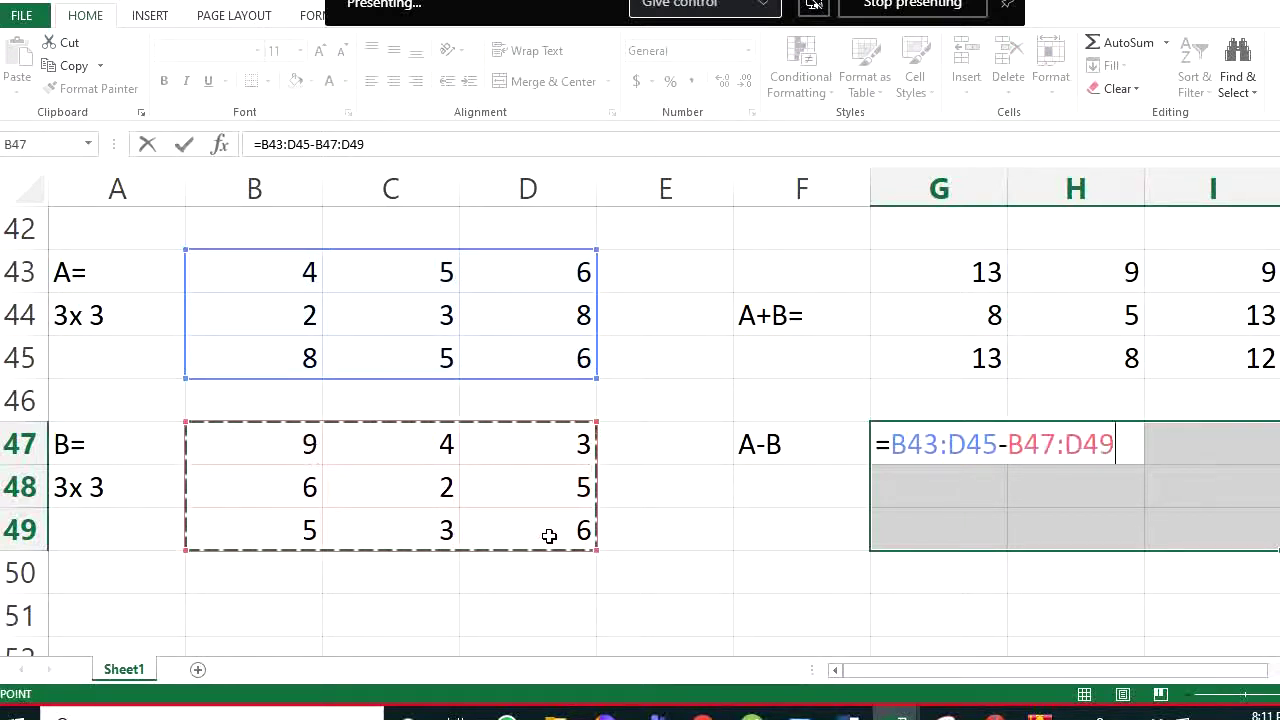
key(ctrl+shift+Return)
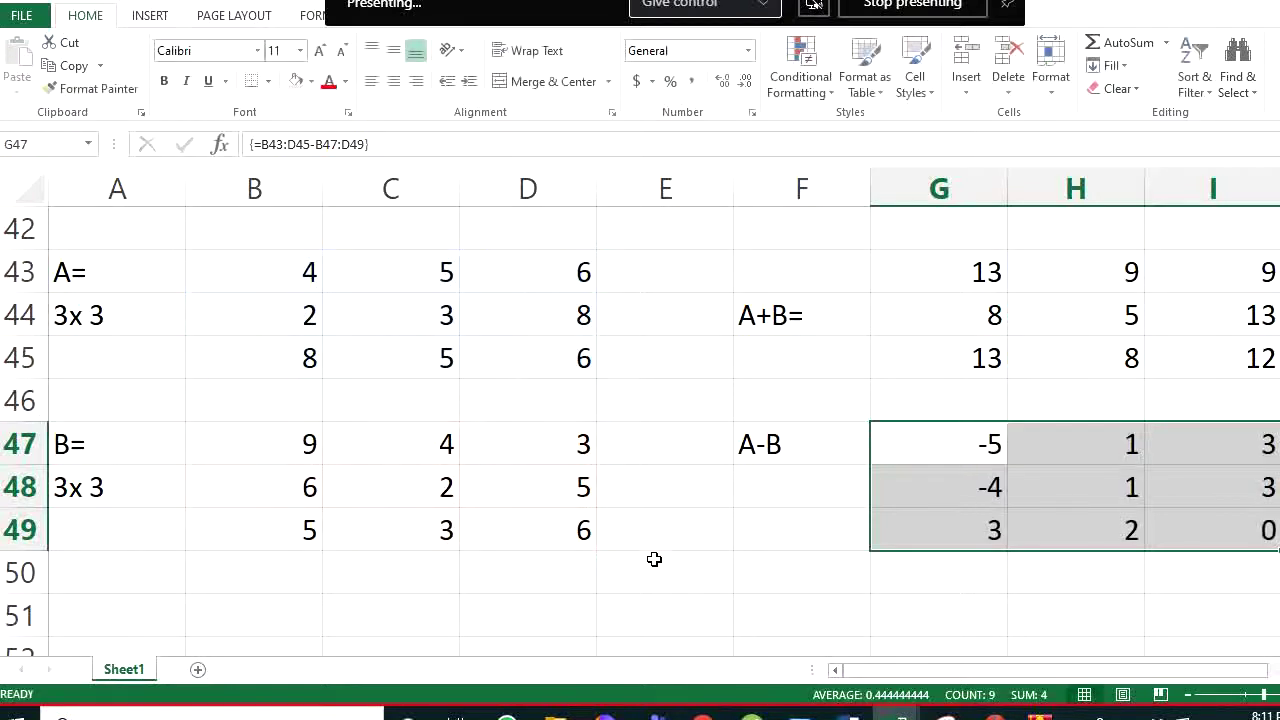
Check the first, third and last elements of the A-B result against the corresponding elements of matrices A and B
click(288, 284)
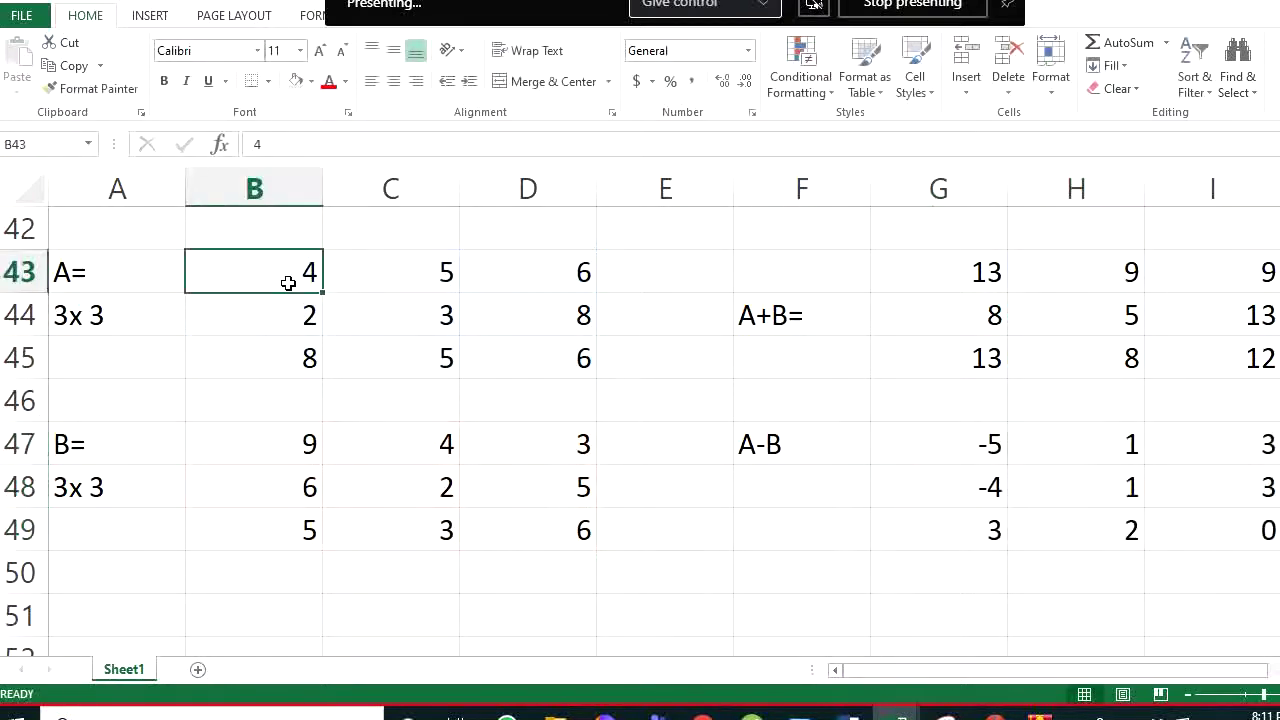
click(301, 446)
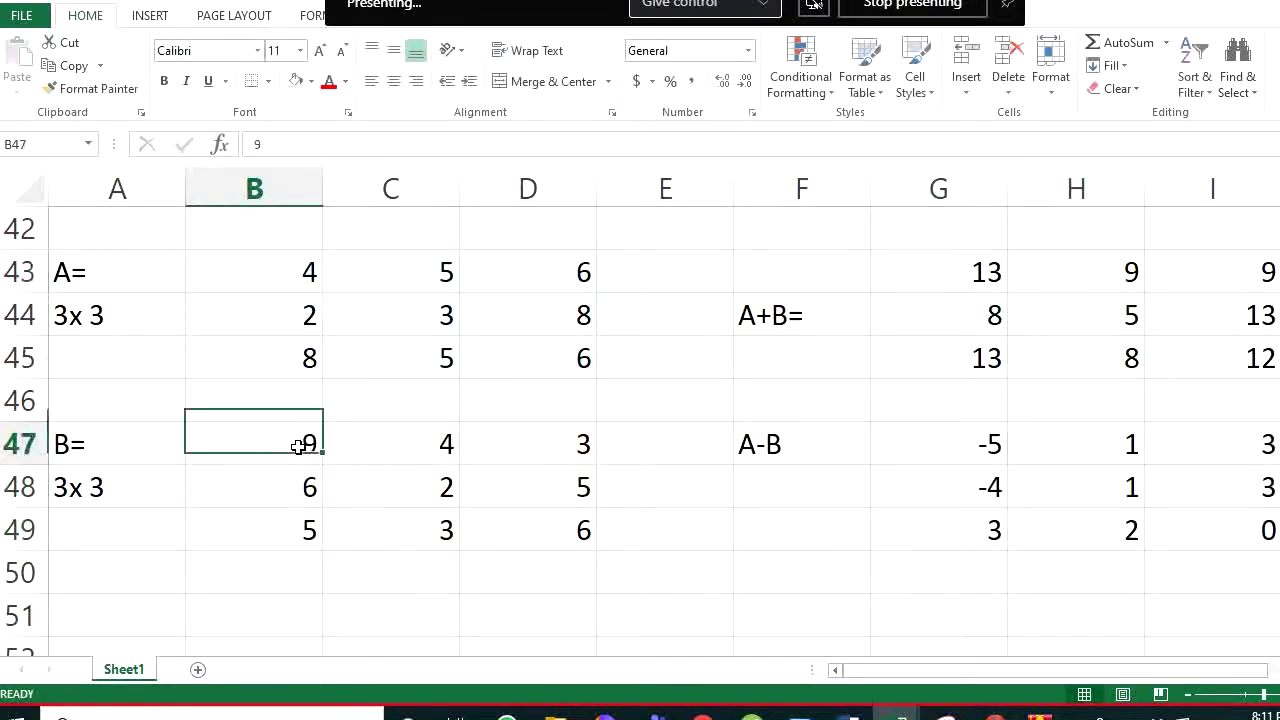
click(1018, 445)
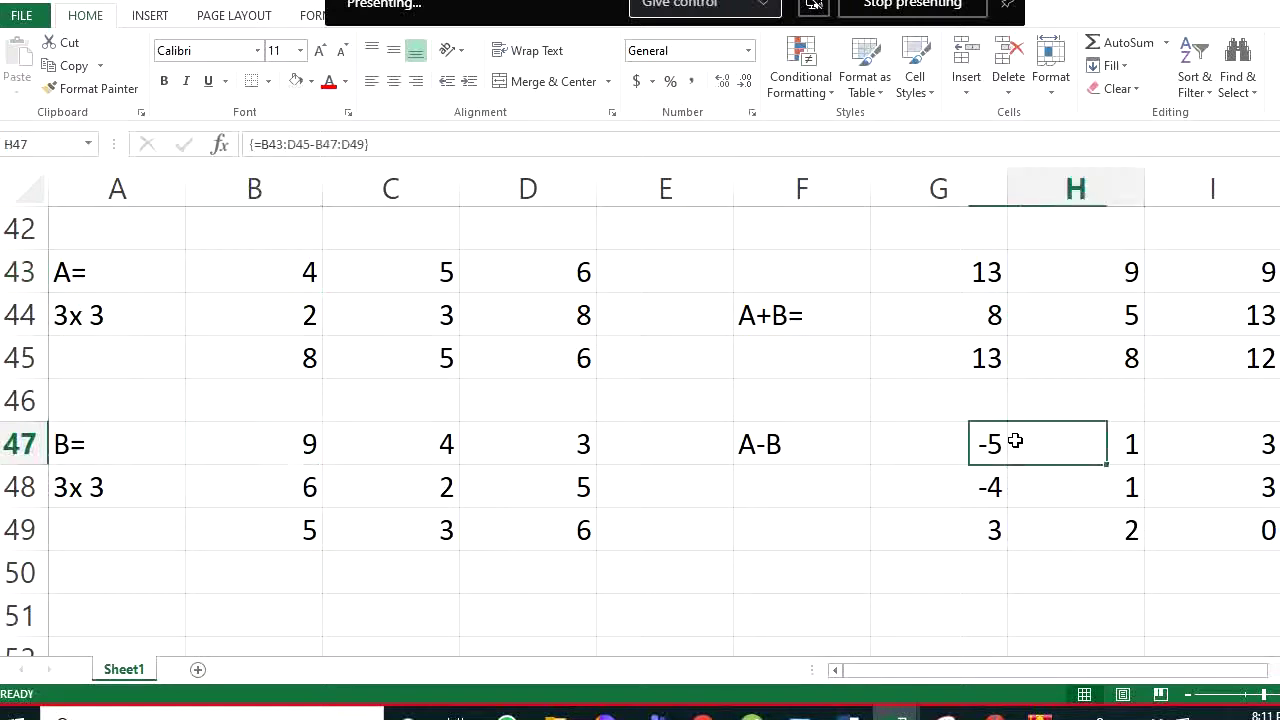
click(550, 283)
click(569, 450)
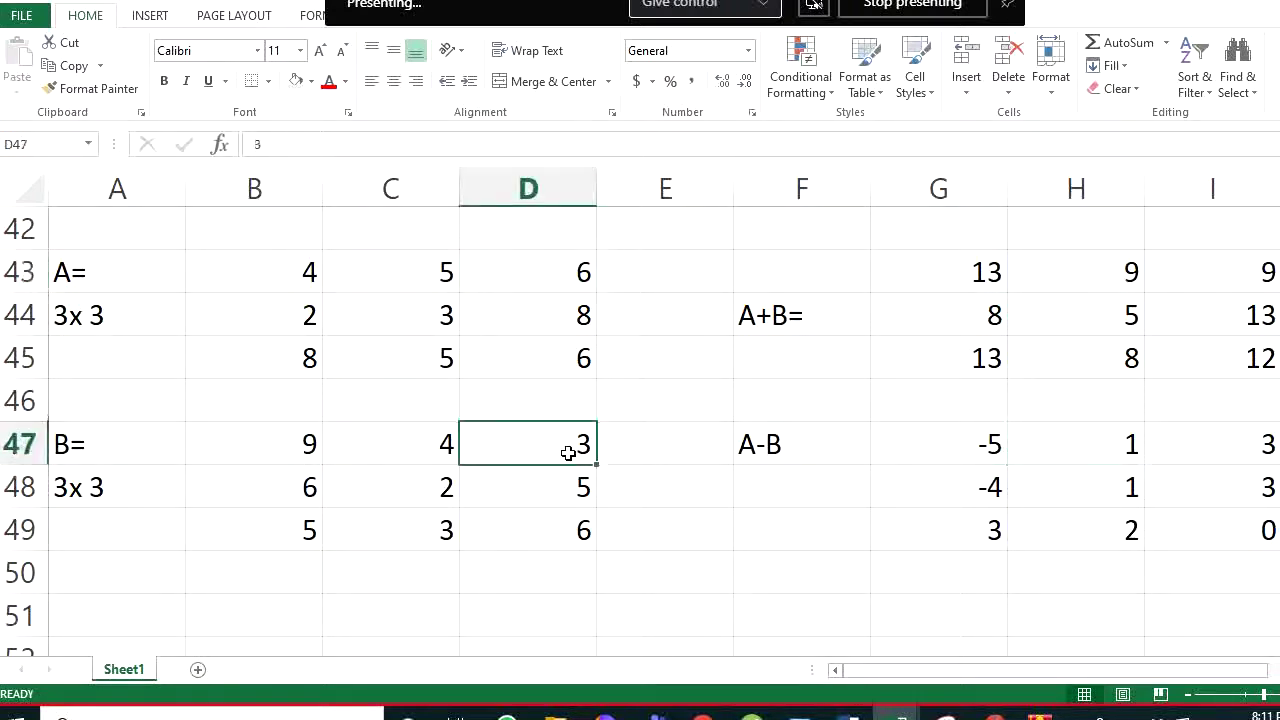
click(1266, 446)
click(580, 354)
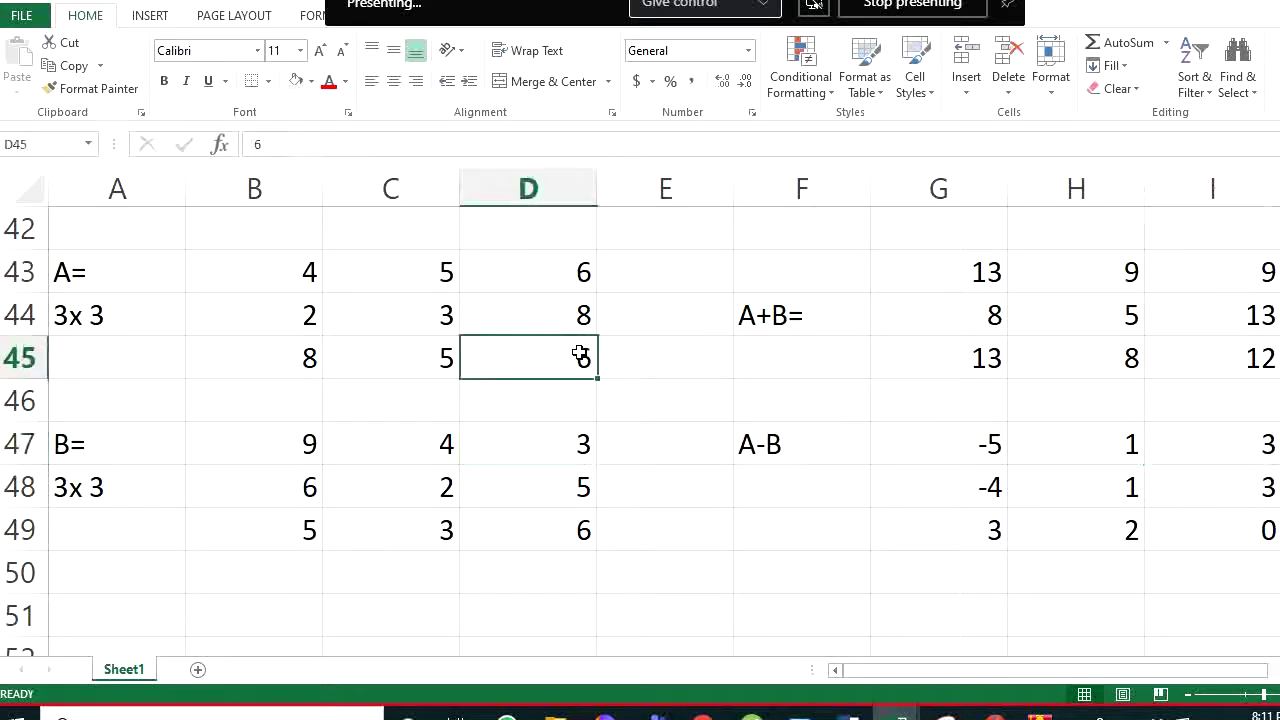
click(576, 535)
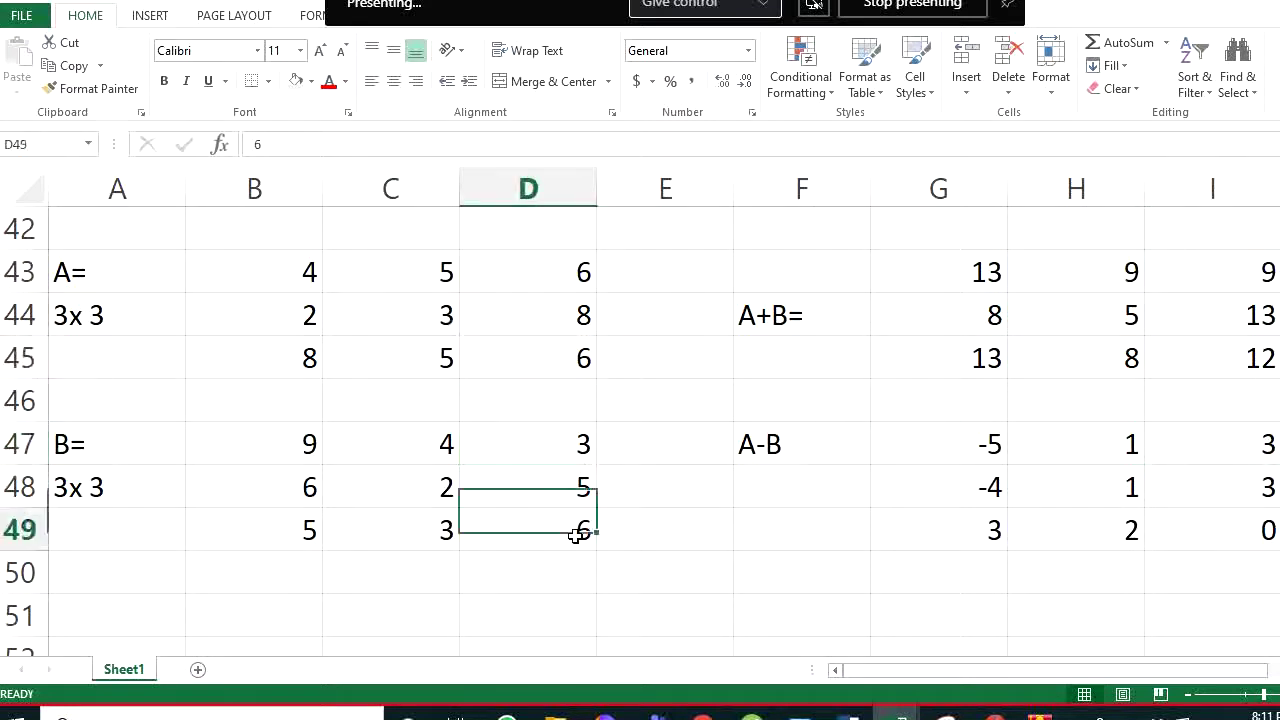
click(1237, 530)
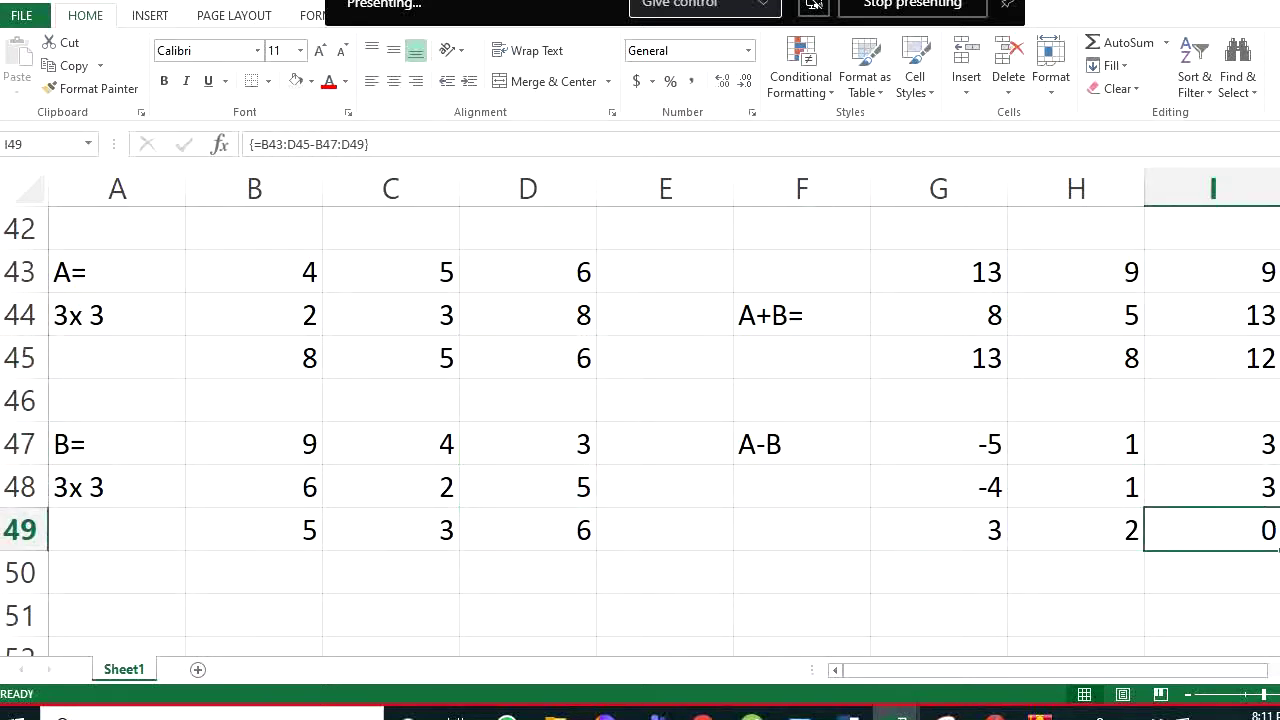
Enter the label "AB" for the matrix product in cell A51, below matrix B
scroll(640, 430, down, 3)
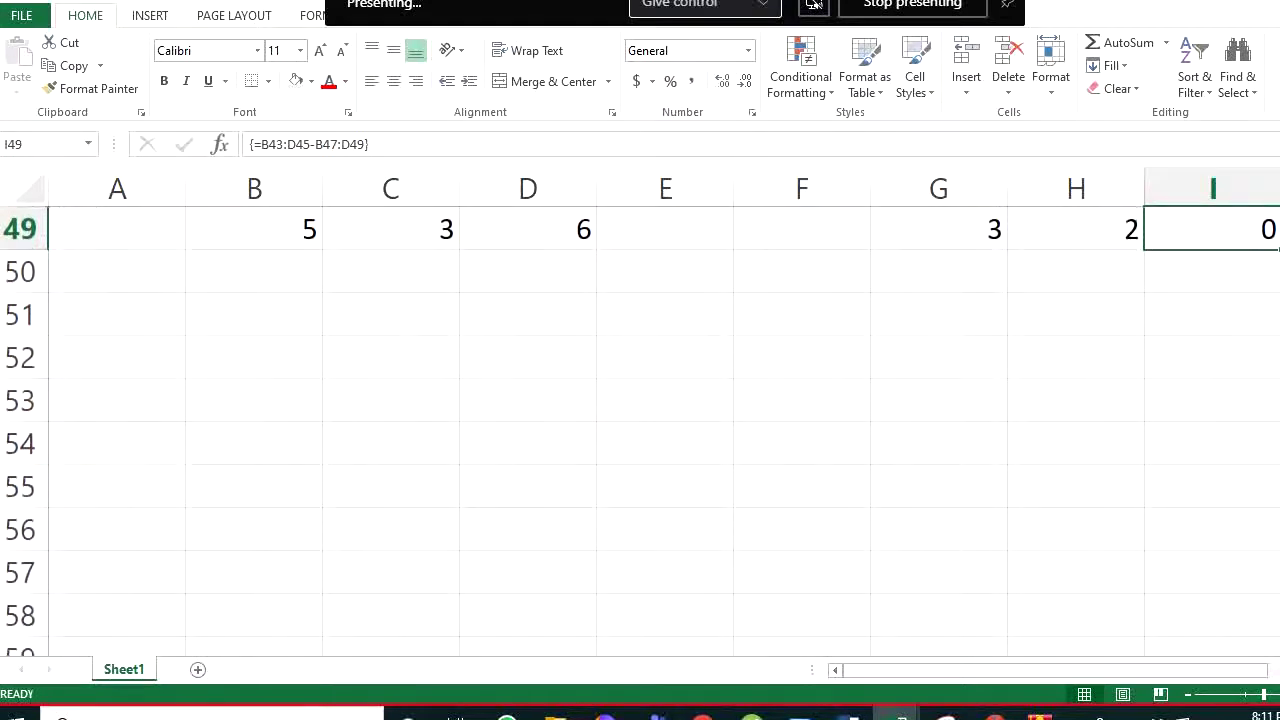
scroll(640, 430, up, 3)
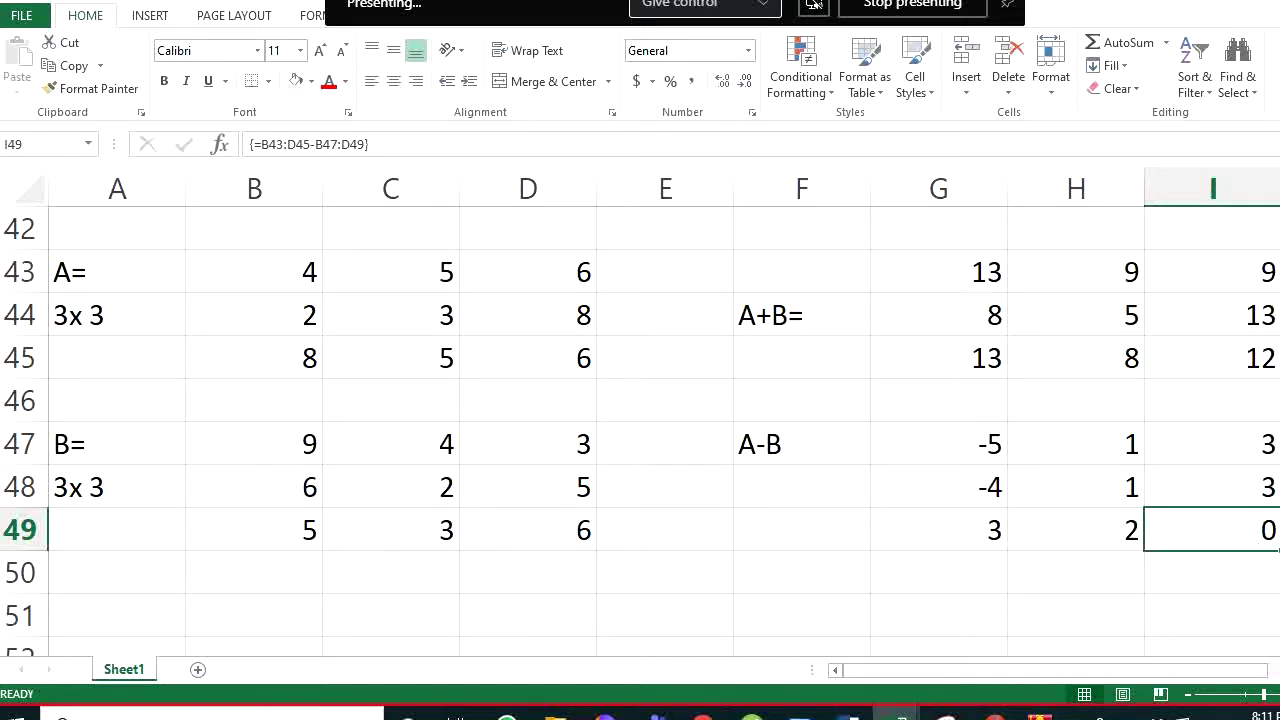
scroll(640, 430, down, 1)
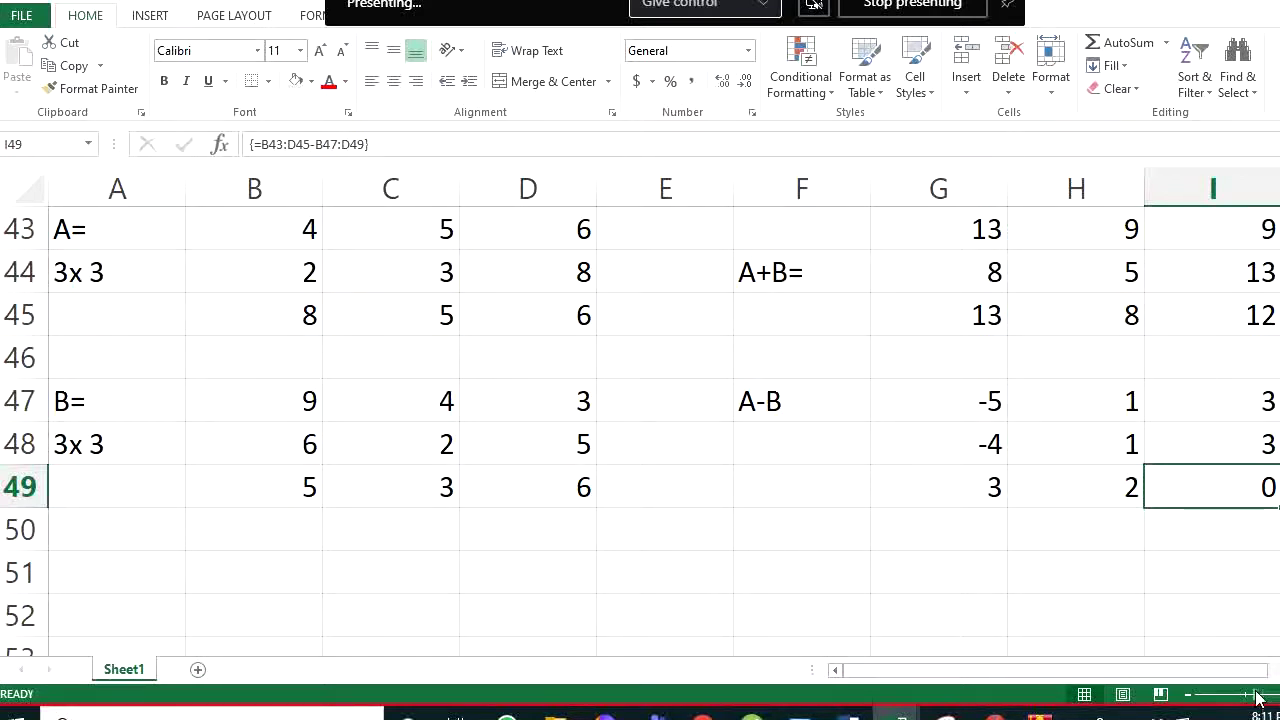
drag(1263, 694, 1258, 697)
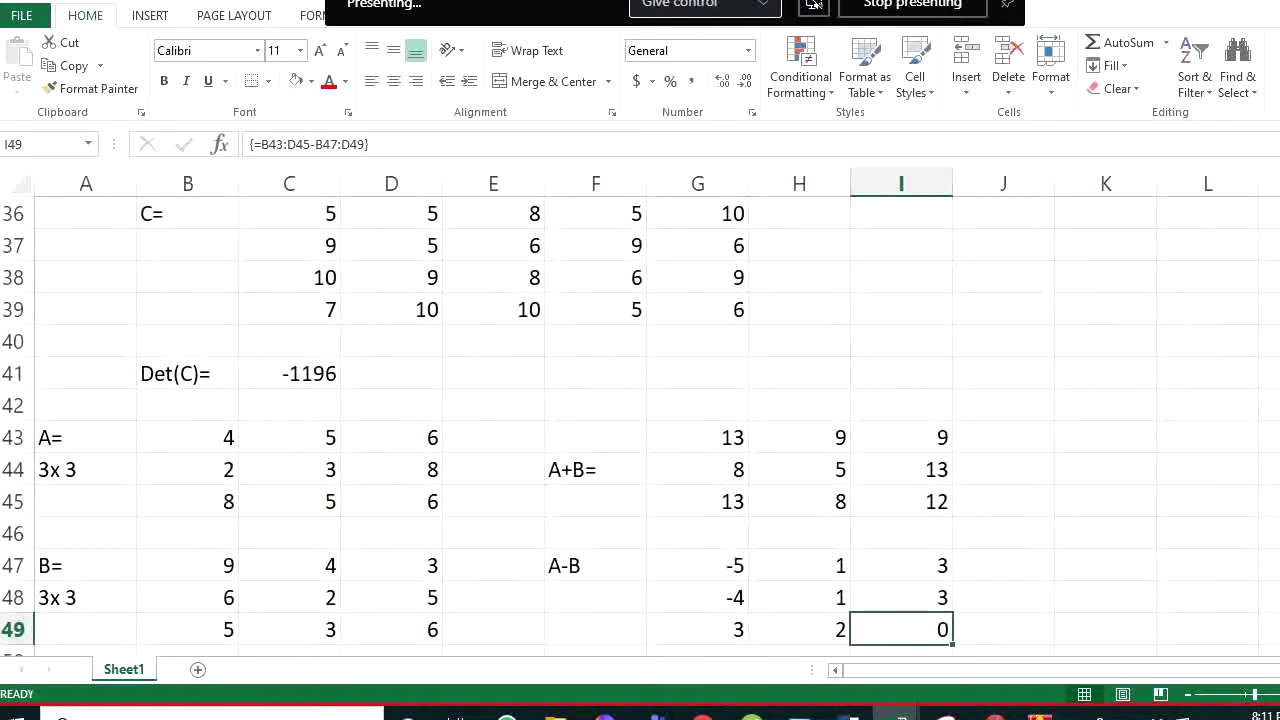
scroll(134, 539, down, 2)
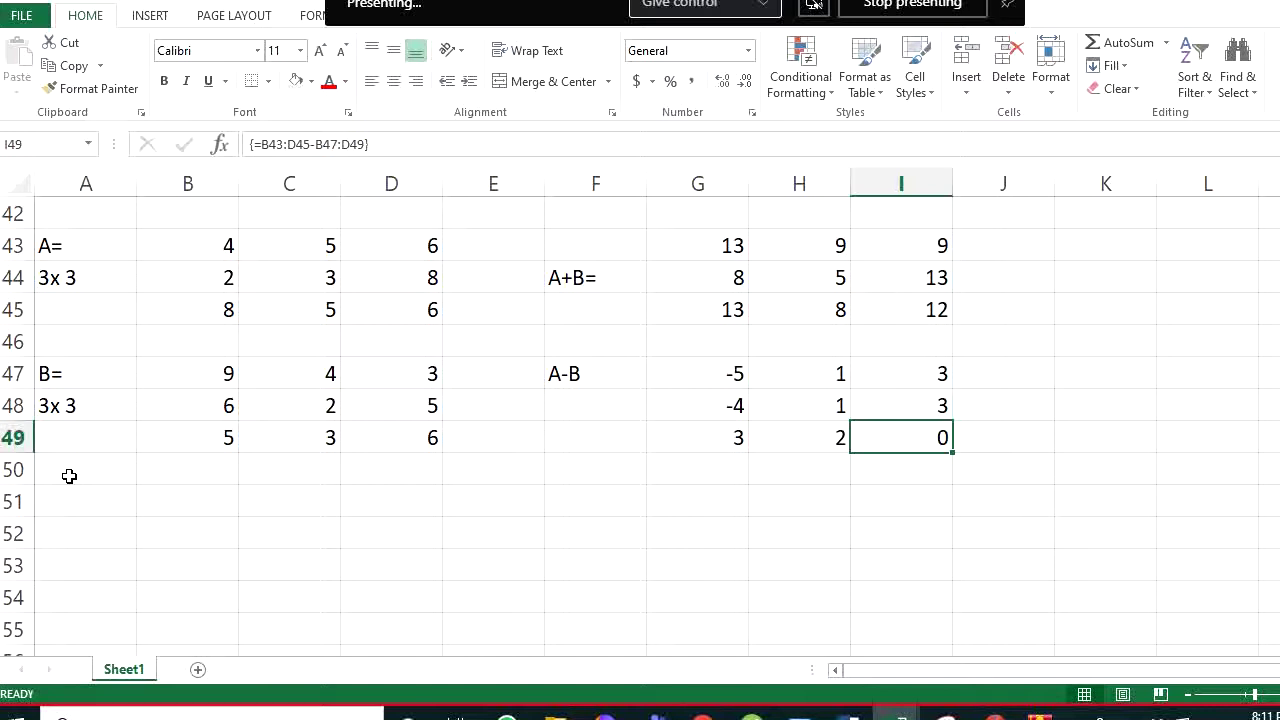
click(79, 403)
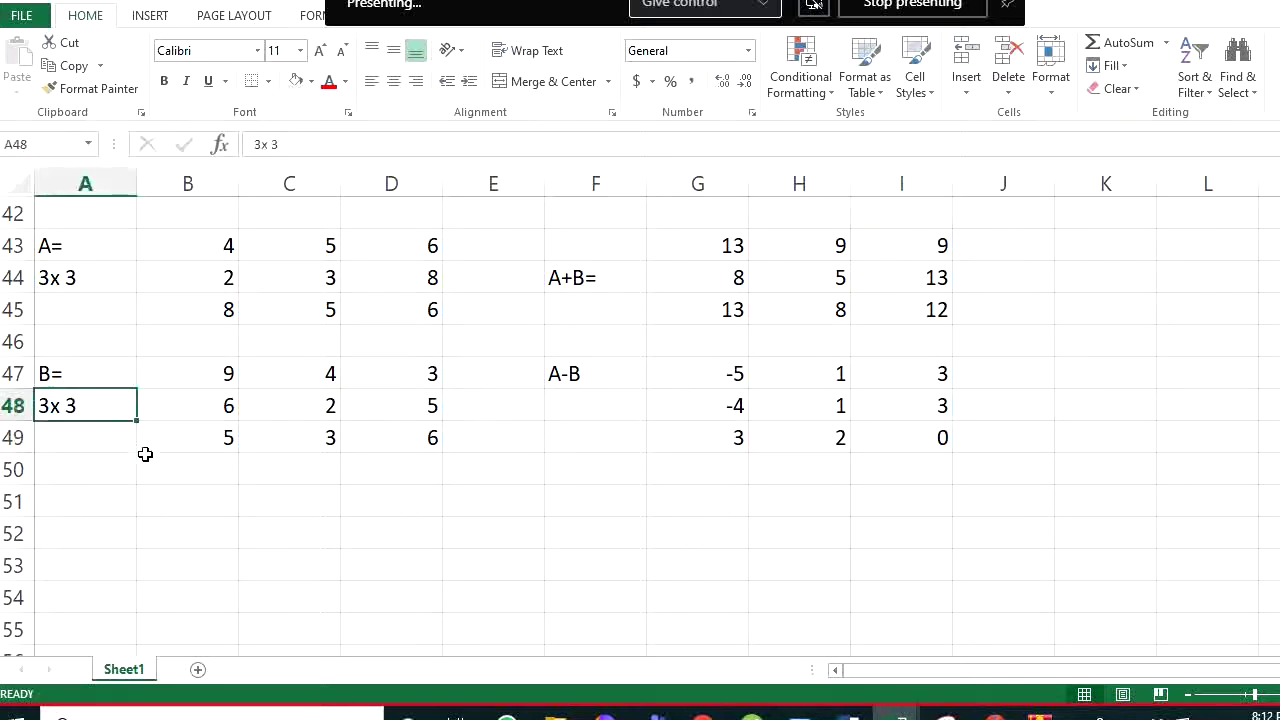
click(92, 508)
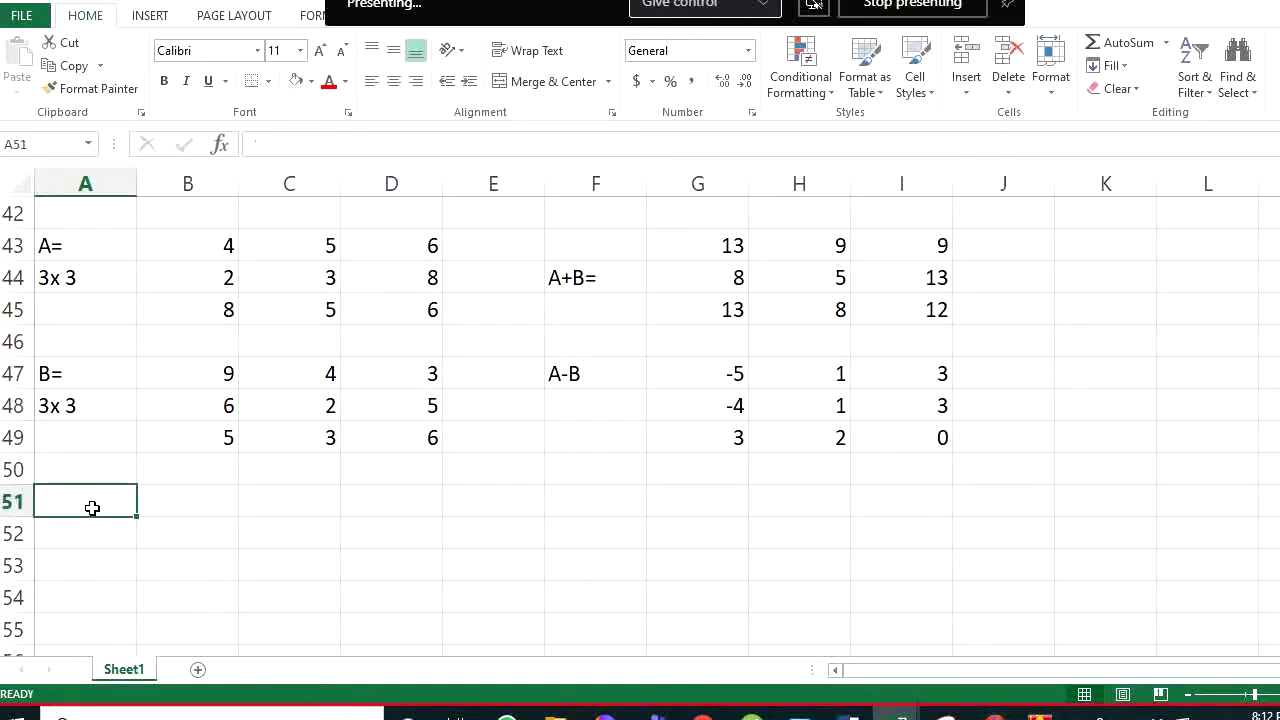
text(AB)
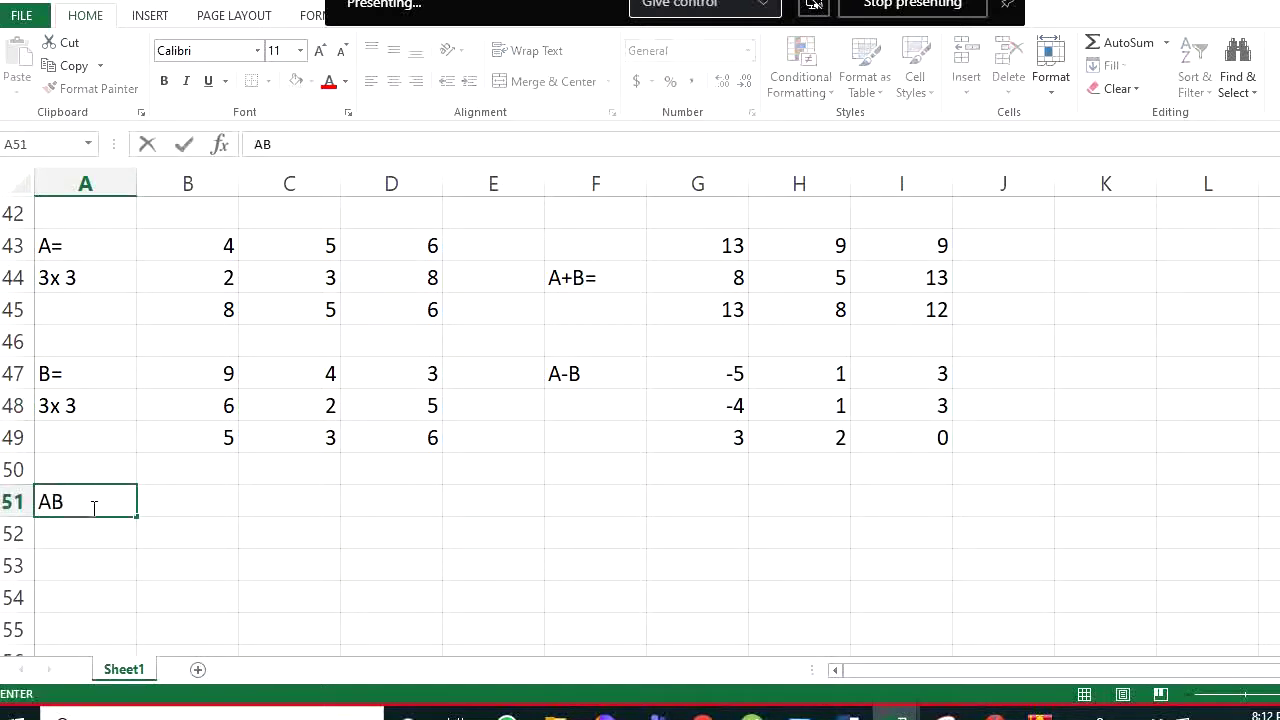
key(Return)
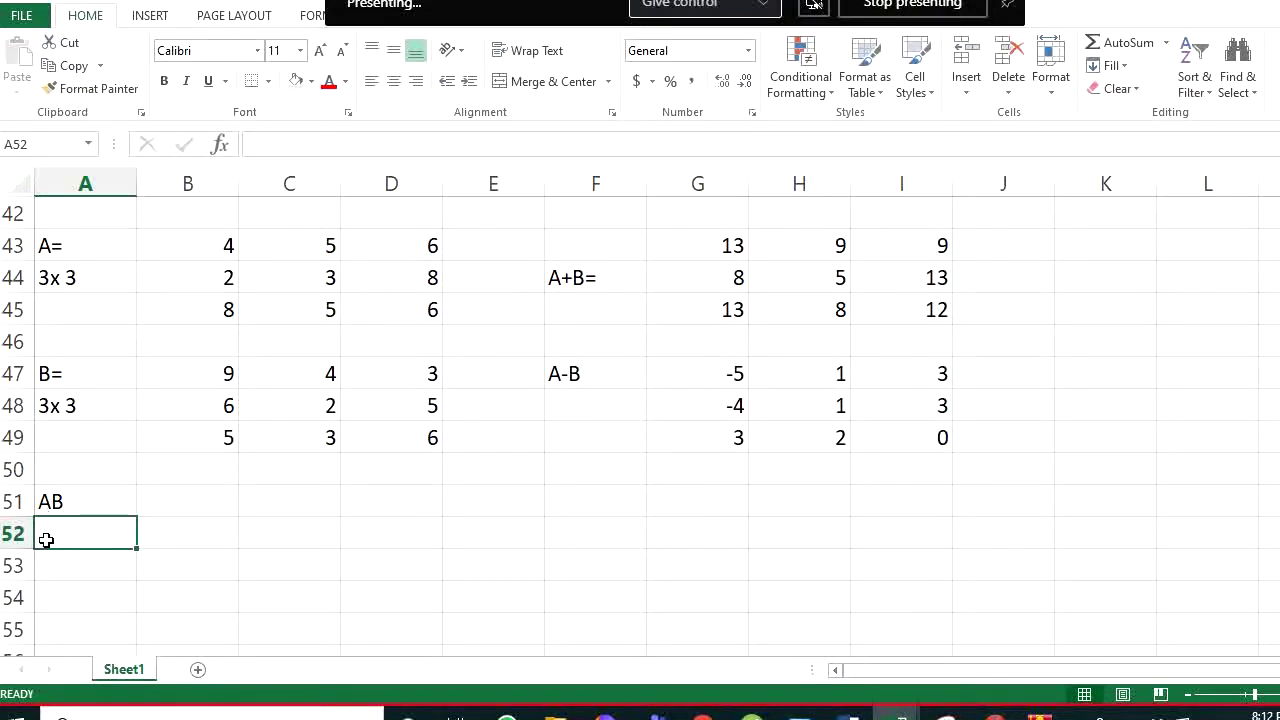
Enter the order note "(3x3) (3x3)" in cell A52 under the AB label
text(()
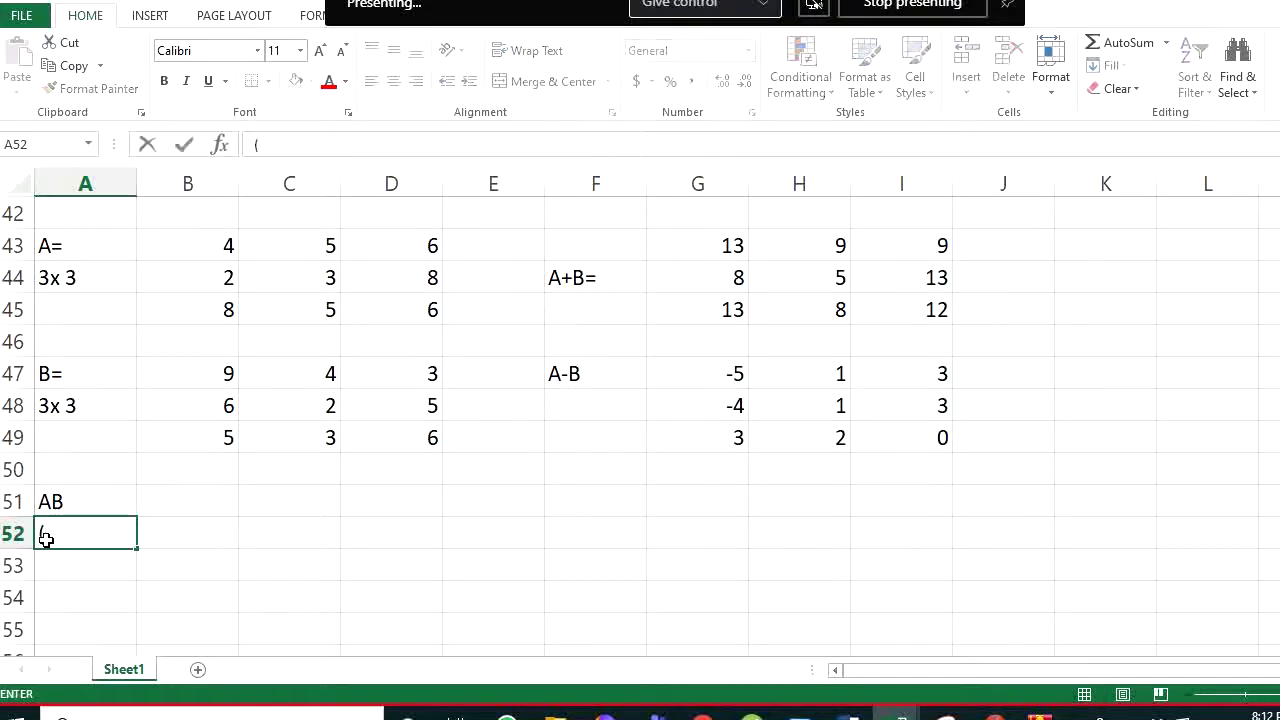
text(3x3)
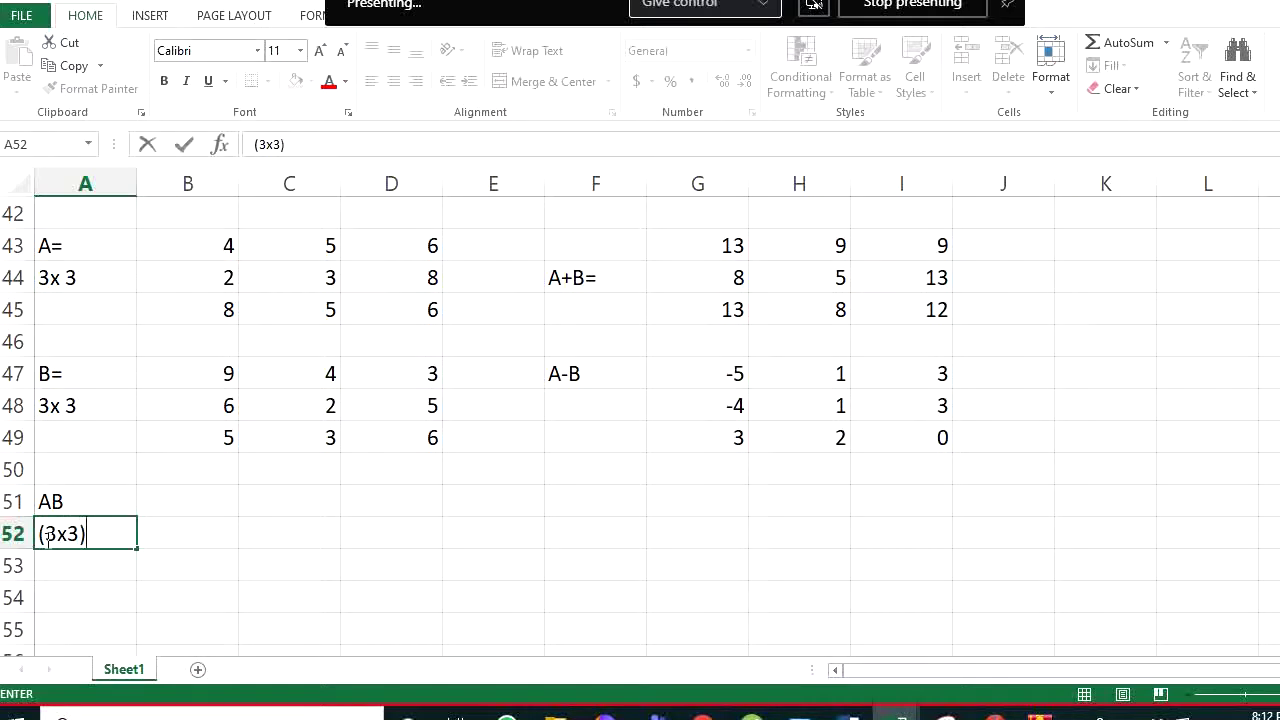
text() (3x3))
click(135, 564)
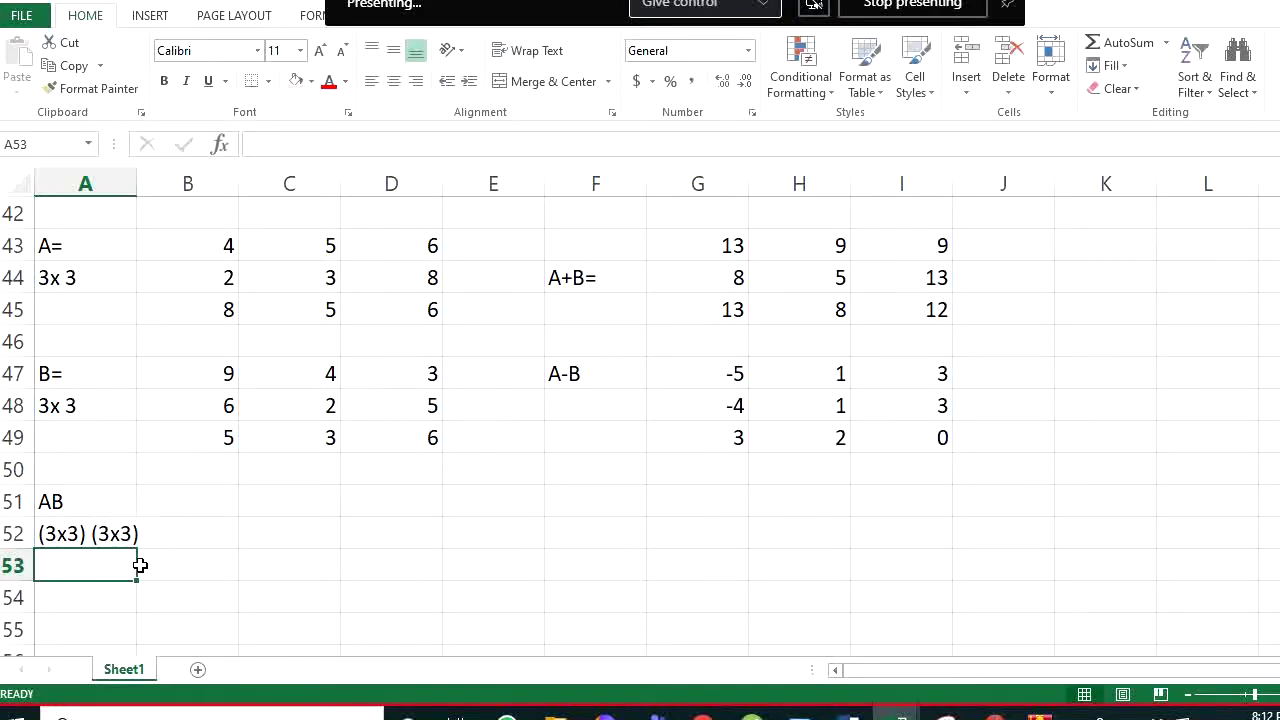
Colour the inner dimensions "3) (3" of the order note in A52 red
click(72, 534)
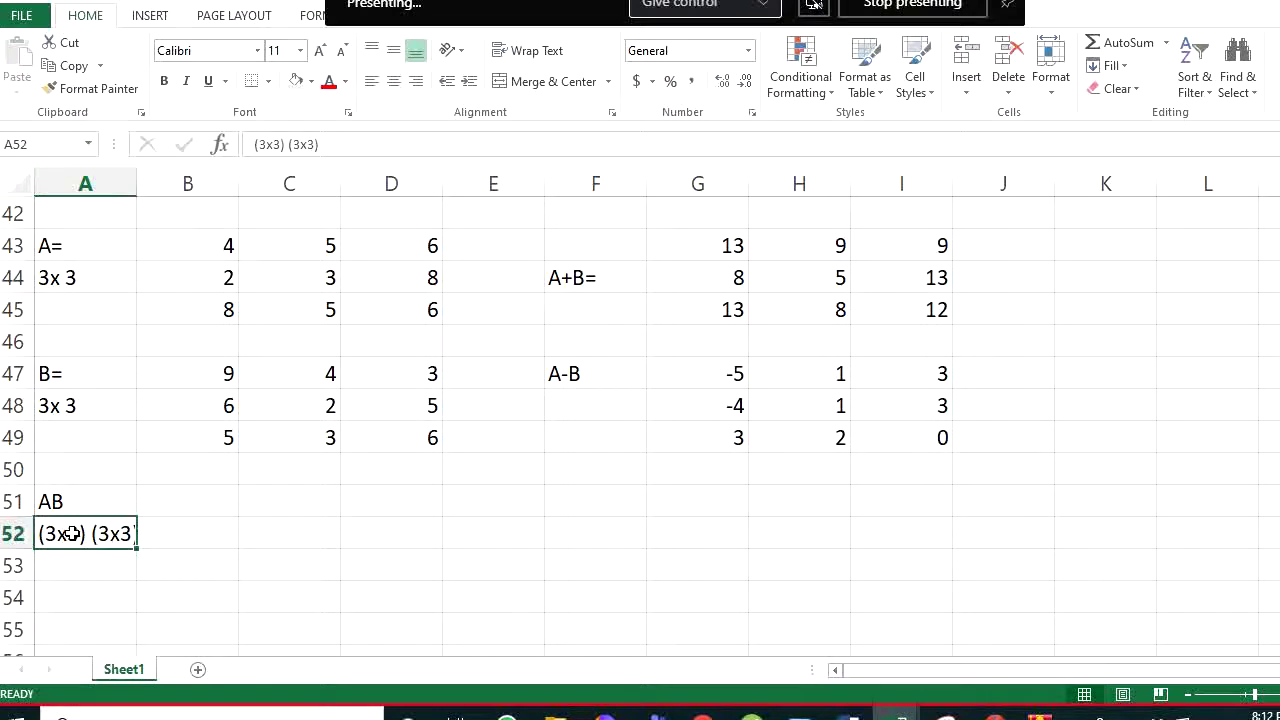
double_click(72, 534)
drag(67, 534, 109, 538)
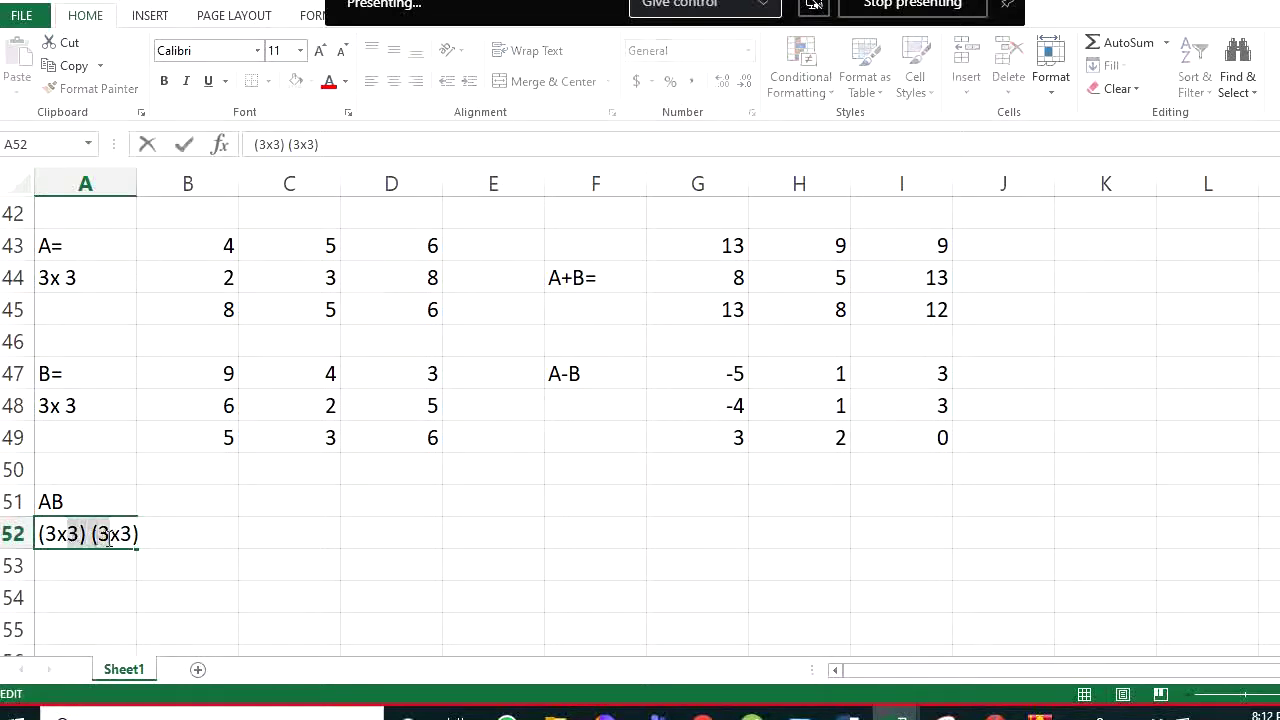
click(330, 86)
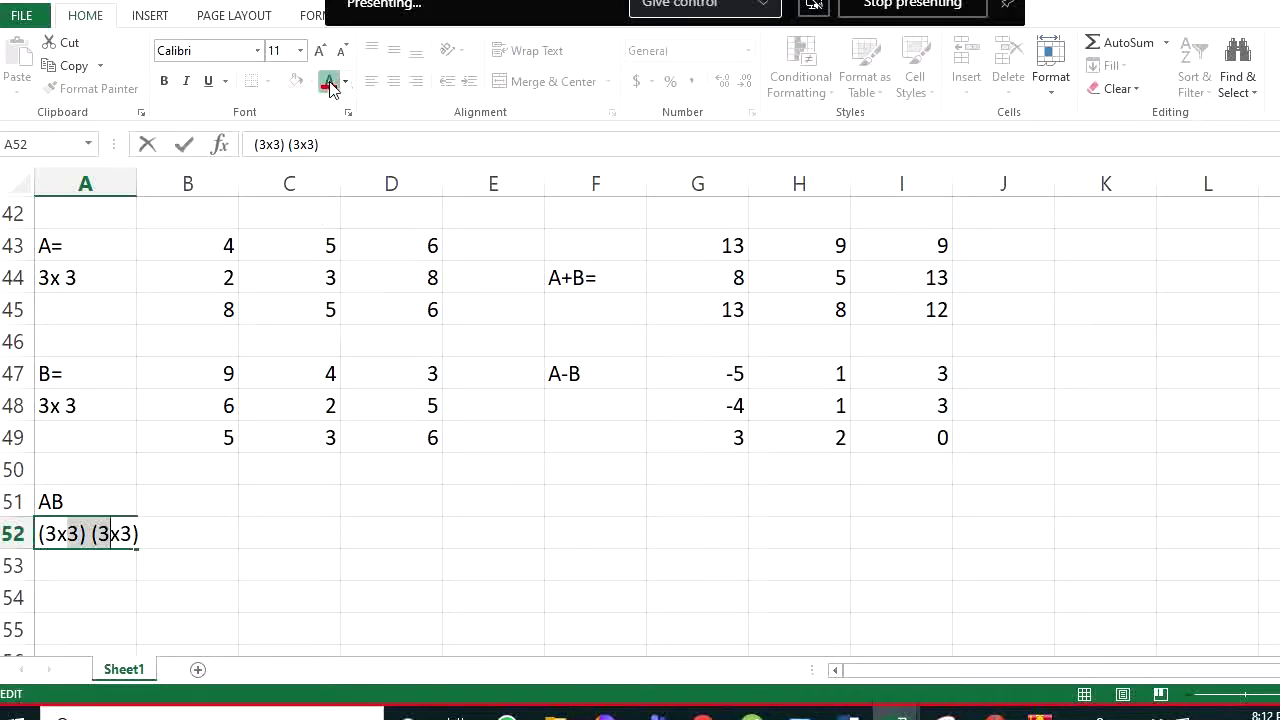
click(170, 607)
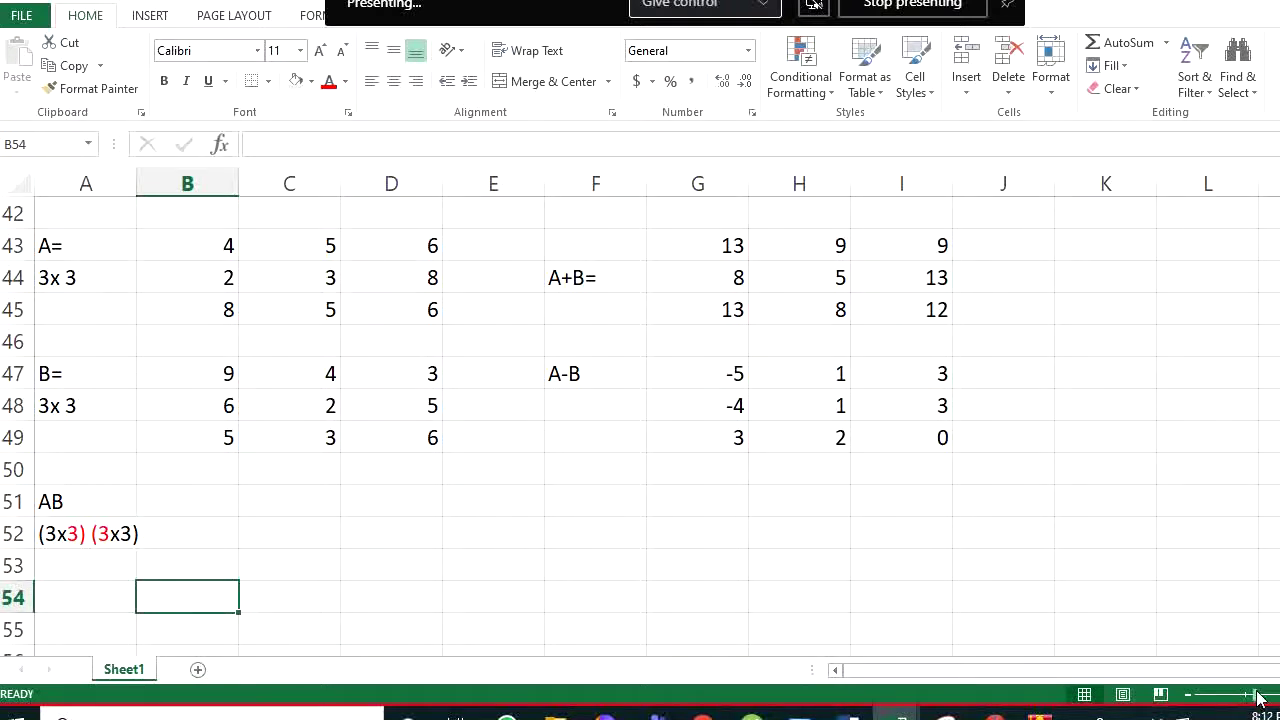
Examine the AB label and compare the red inner dimensions in its order note to see whether the matrices can be multiplied
click(104, 534)
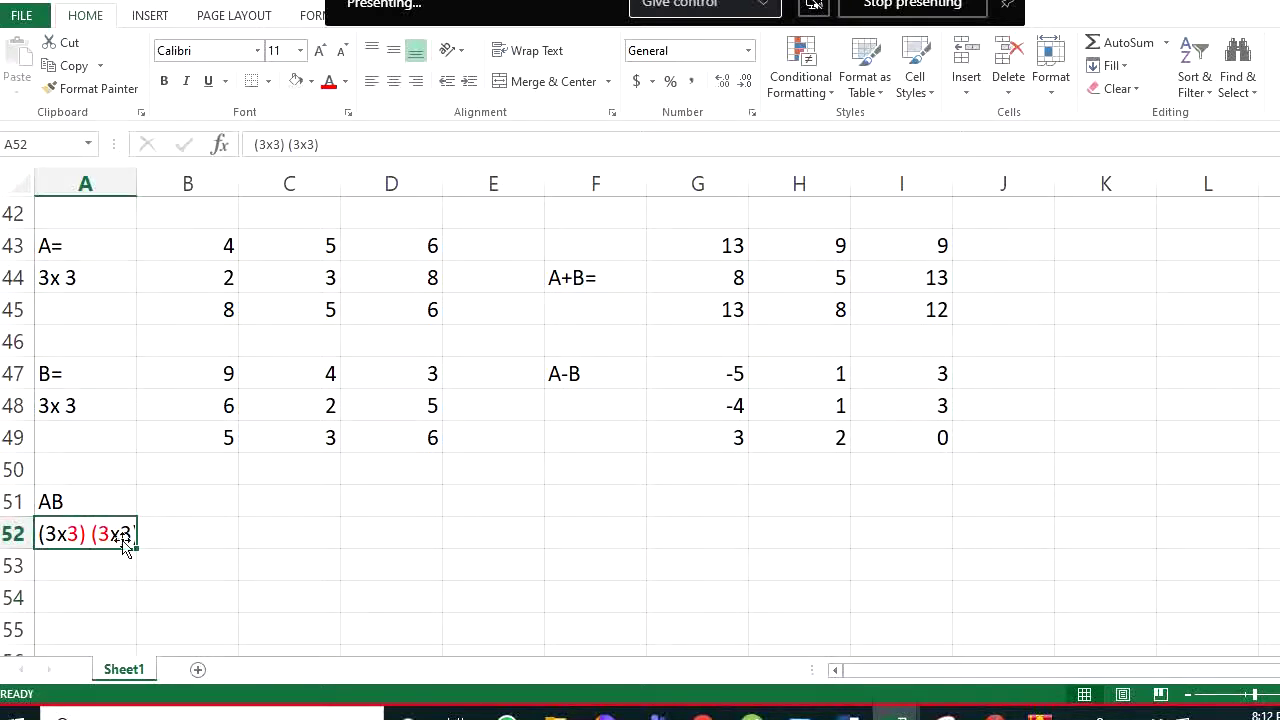
click(81, 503)
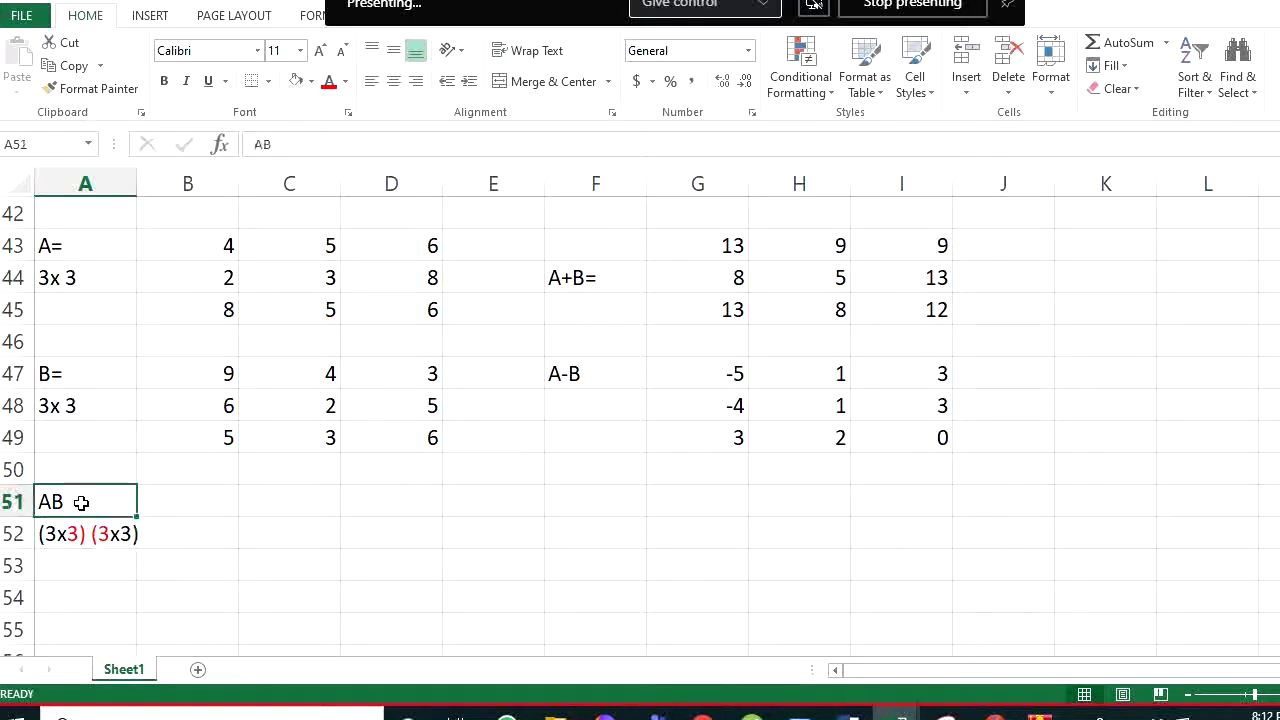
click(106, 536)
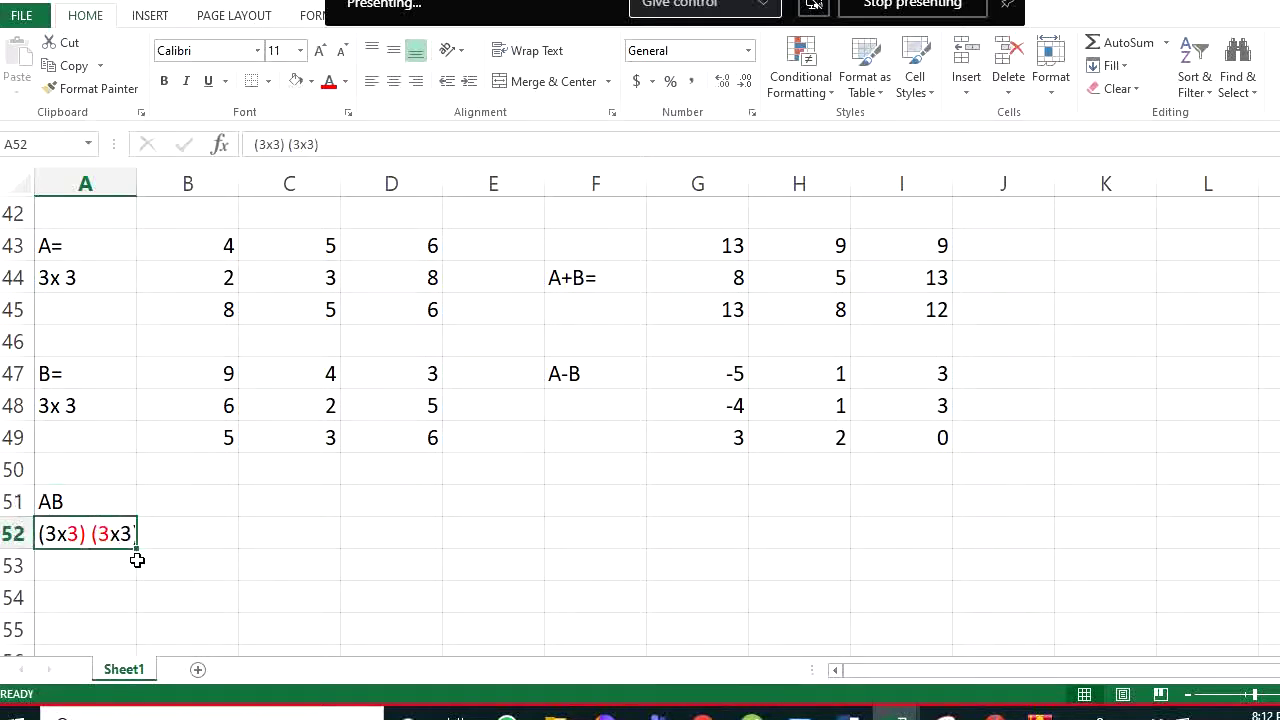
double_click(73, 537)
drag(67, 537, 109, 537)
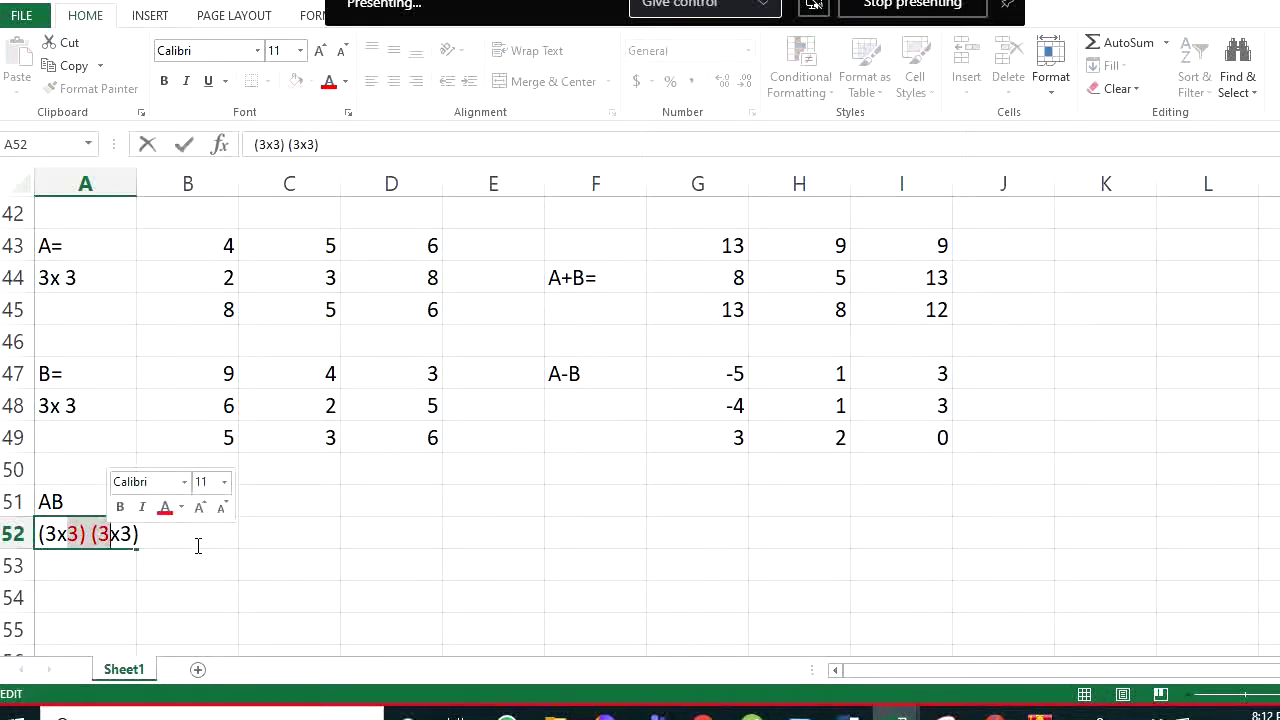
click(86, 568)
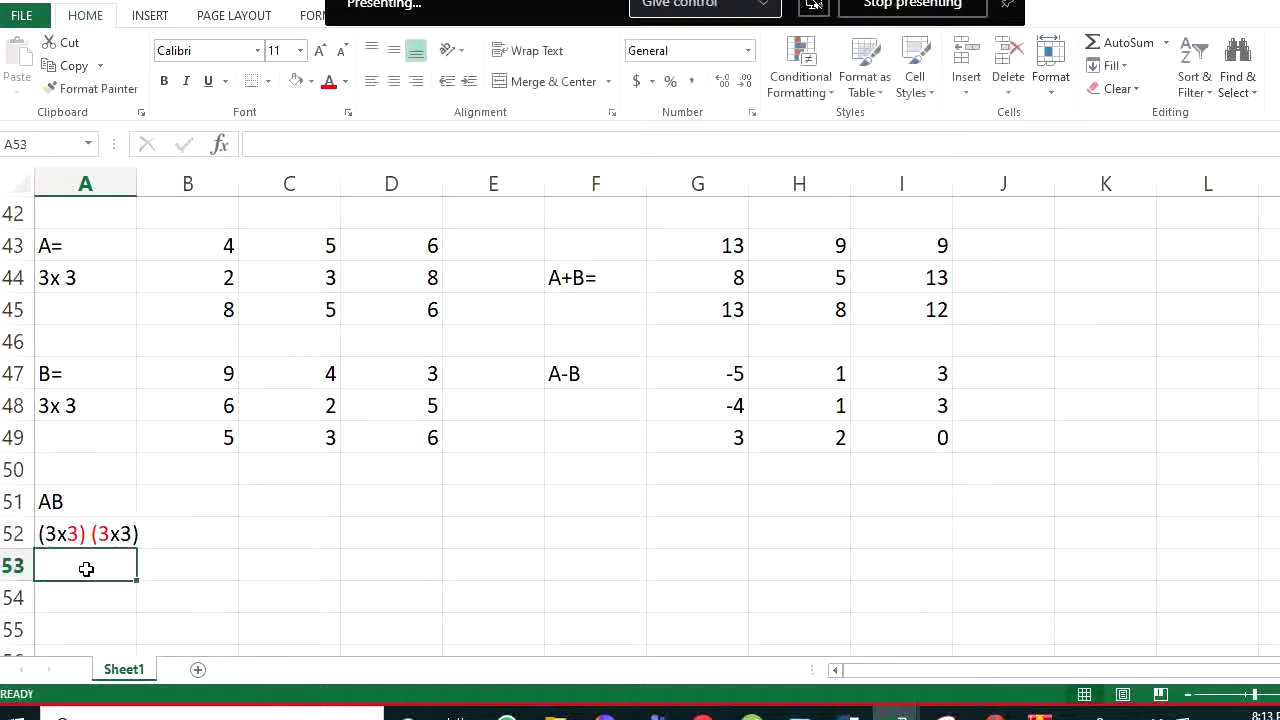
click(55, 538)
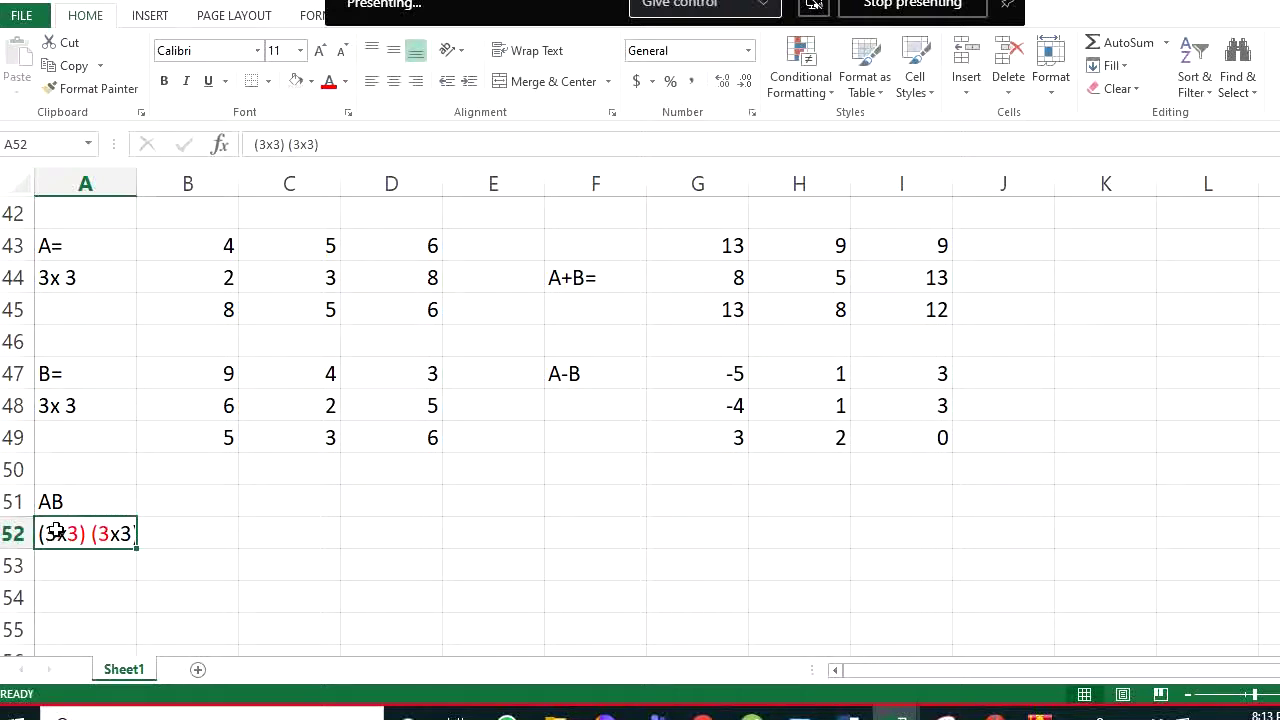
Change the first dimension of the order note in A52 so it reads (2x3) (3x3)
double_click(55, 535)
drag(53, 533, 44, 533)
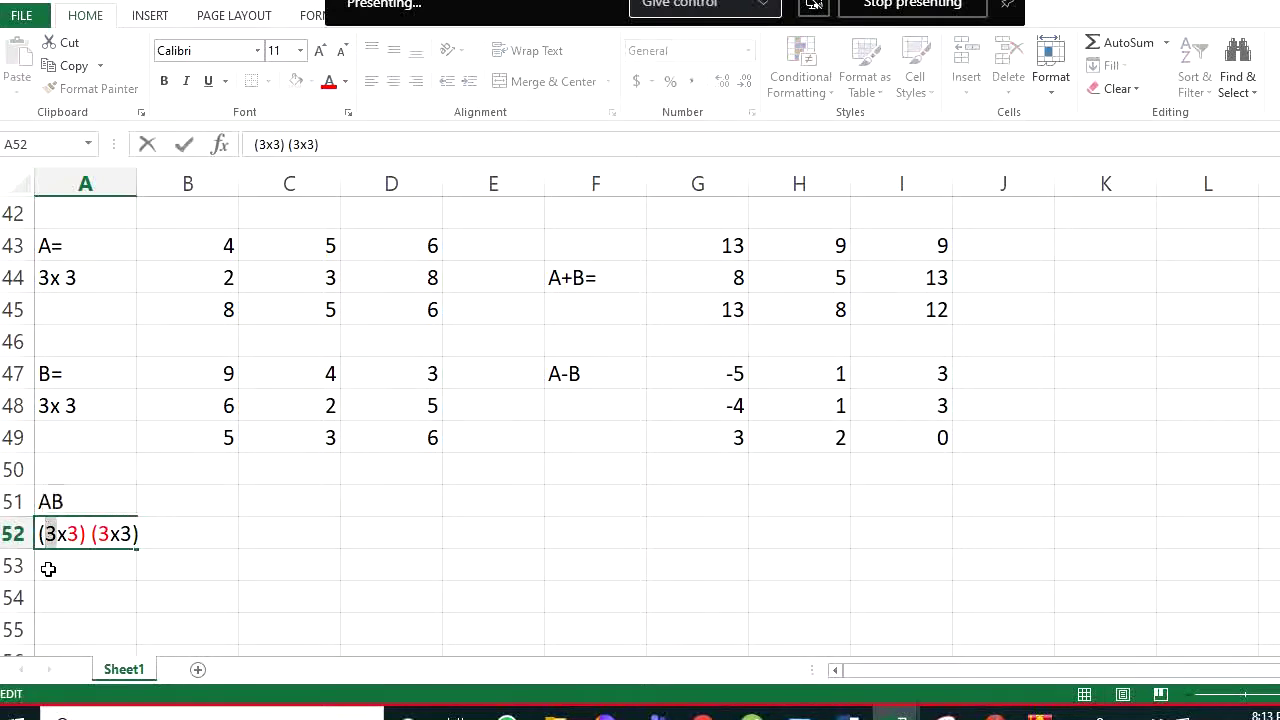
click(48, 568)
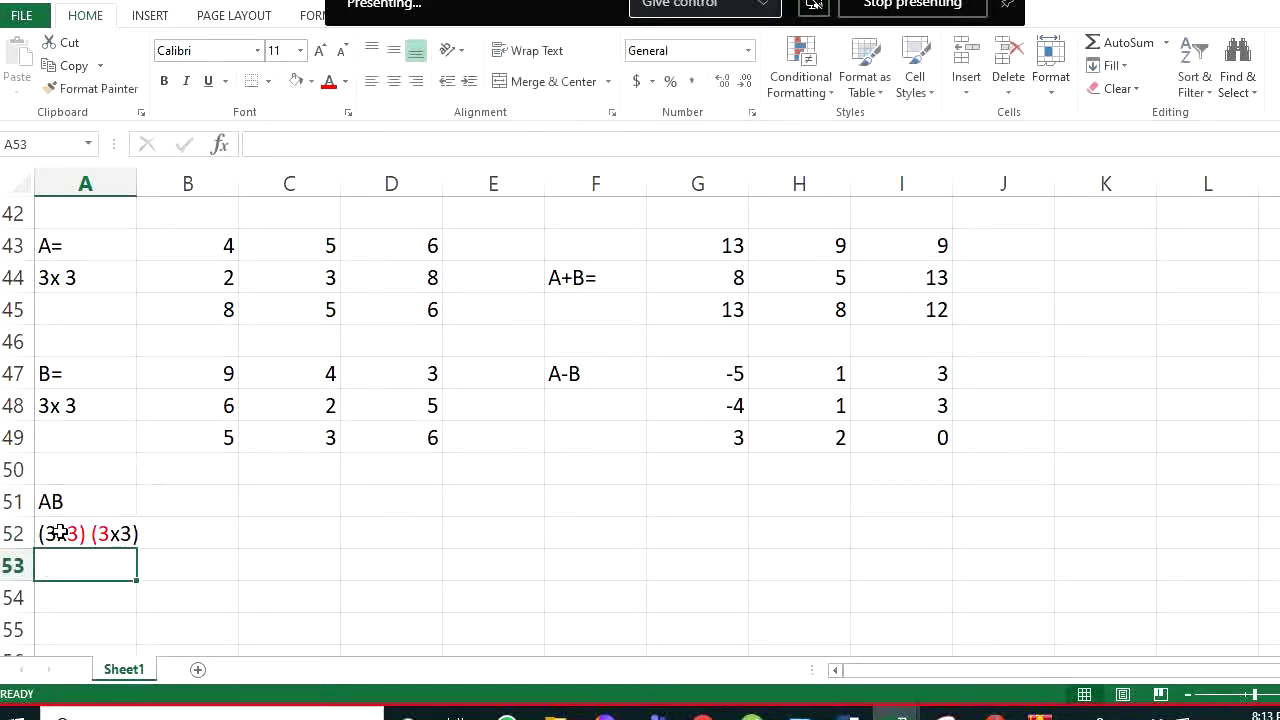
double_click(60, 534)
drag(61, 535, 47, 535)
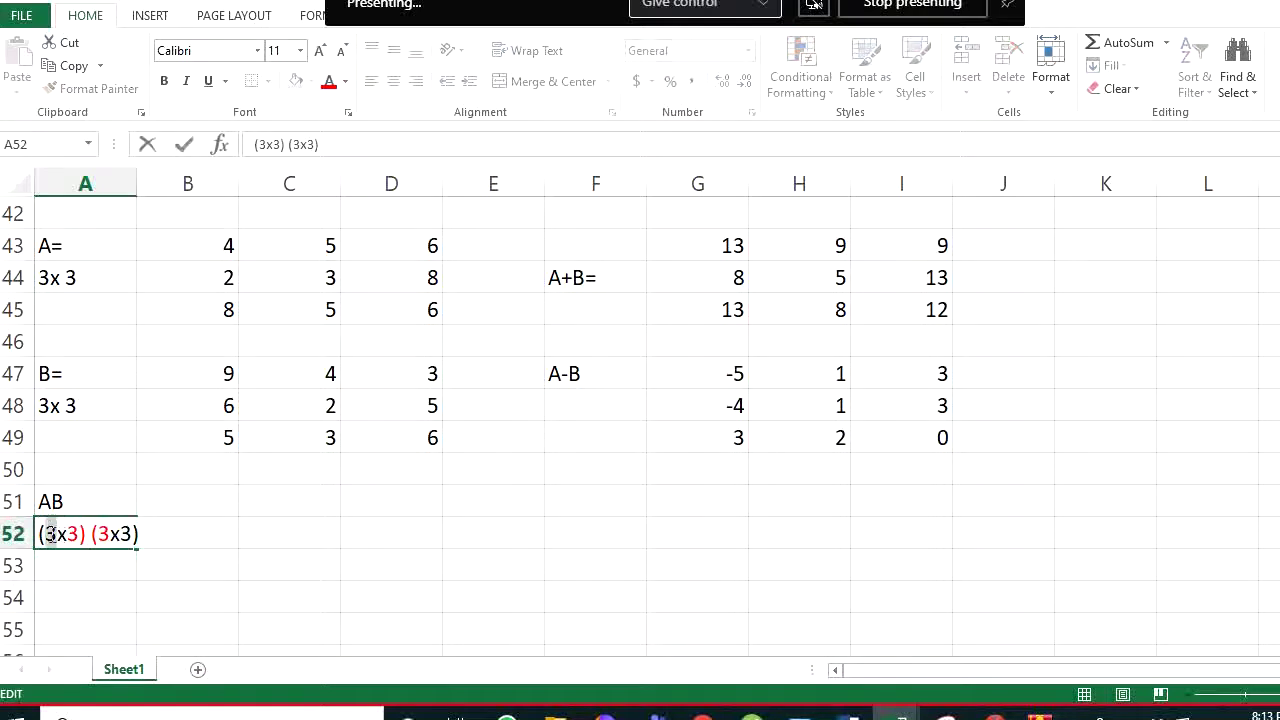
text(2)
key(Return)
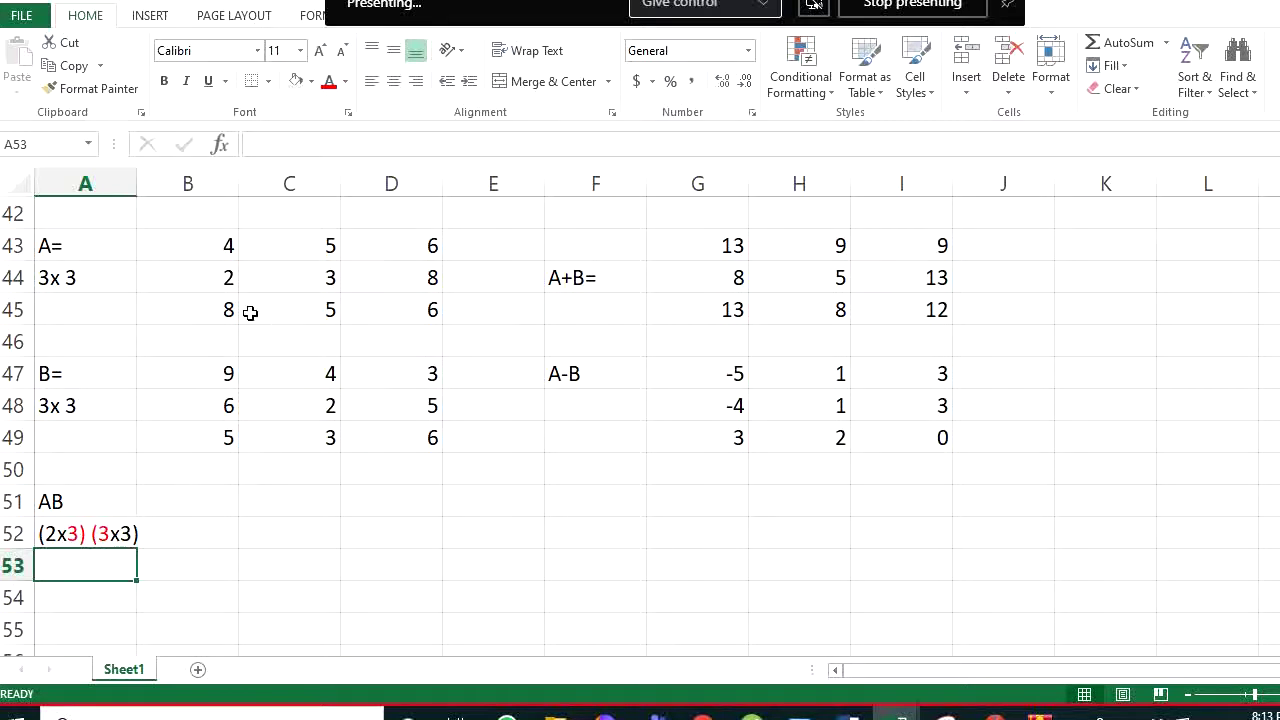
Change matrix A's order note in A44 to 2x 3 and delete the matrix's third row in B45:D45
double_click(52, 277)
key(BackSpace)
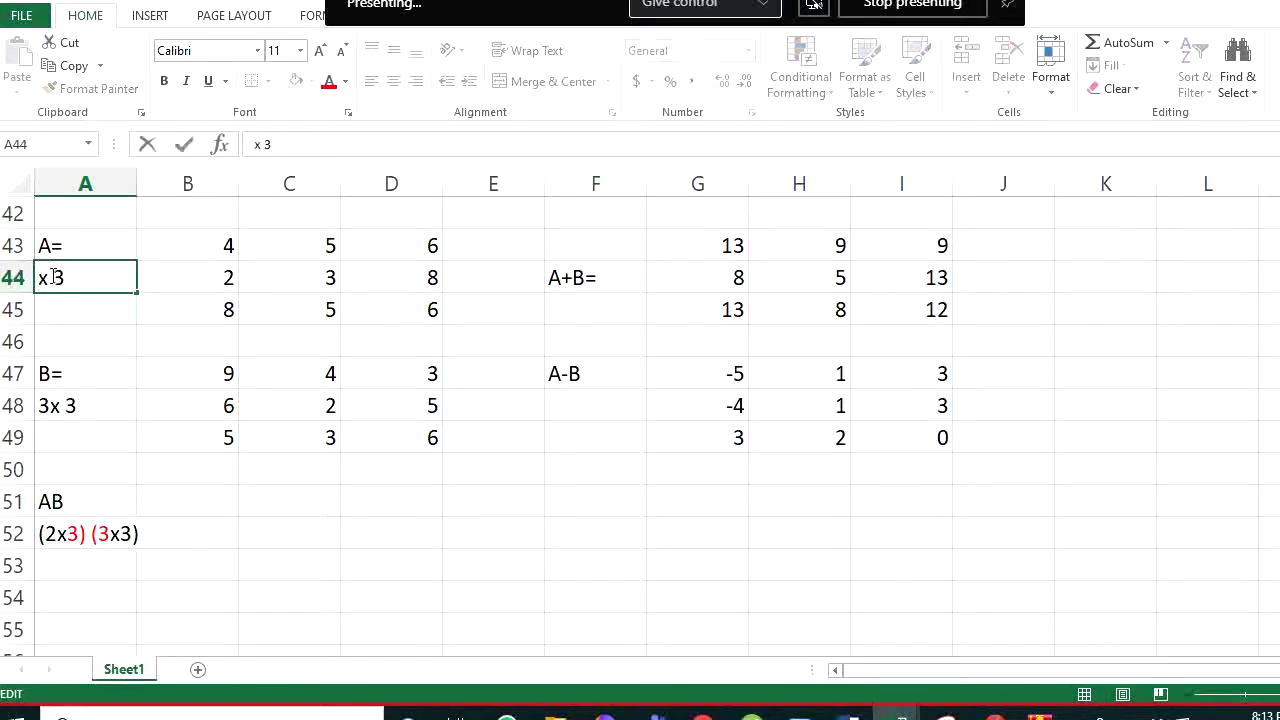
text(2)
key(Return)
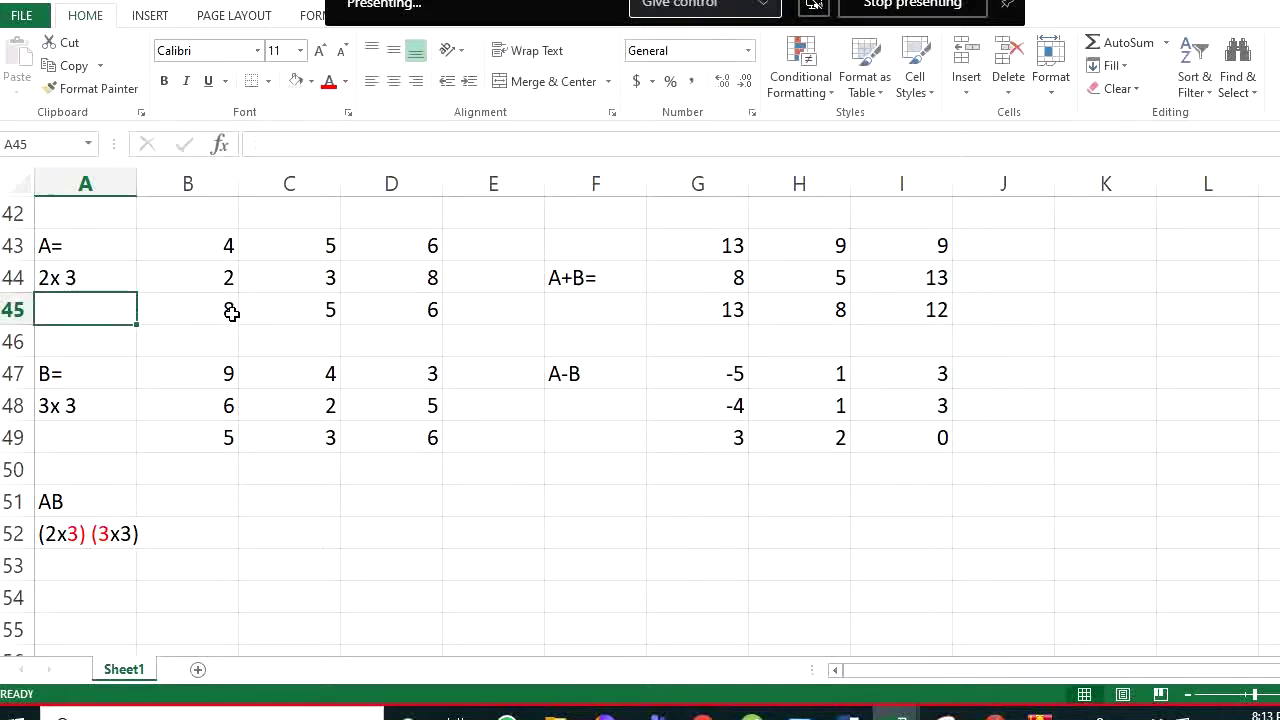
drag(231, 313, 423, 311)
key(Delete)
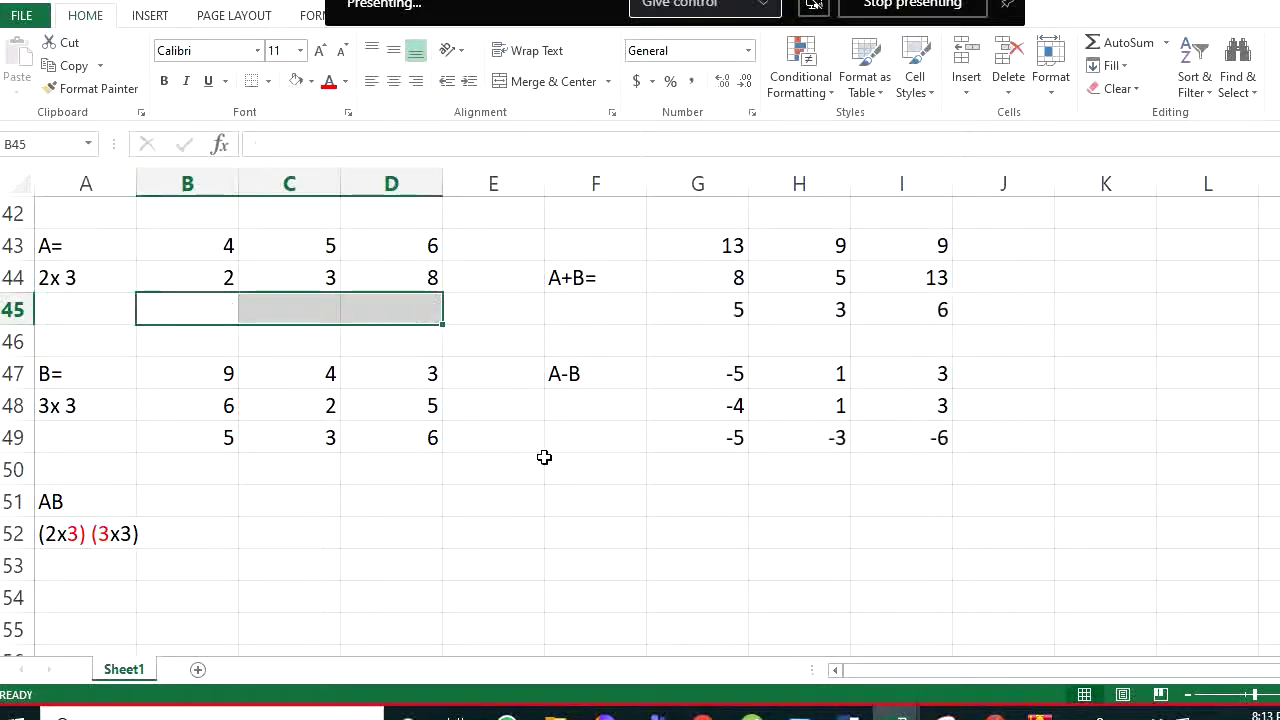
Clear the contents of columns F to I, removing the A+B and A-B labels and results
click(586, 506)
click(596, 183)
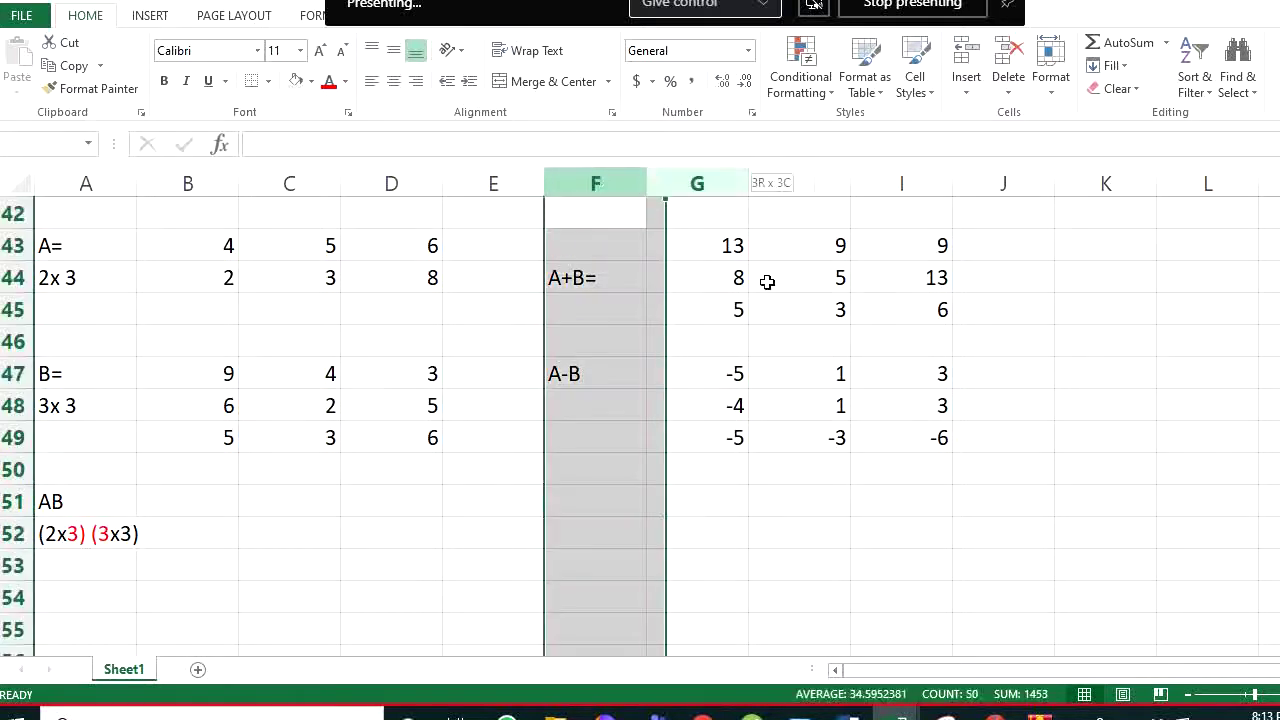
drag(767, 282, 911, 317)
key(Delete)
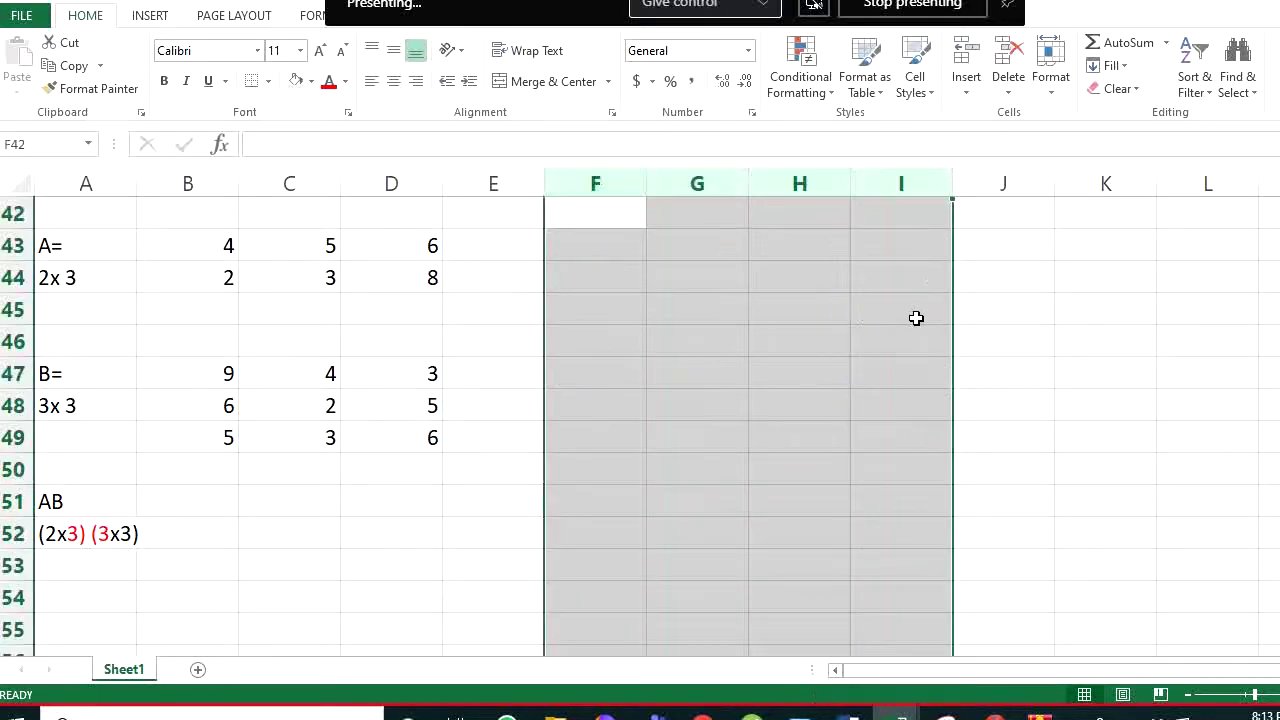
click(695, 562)
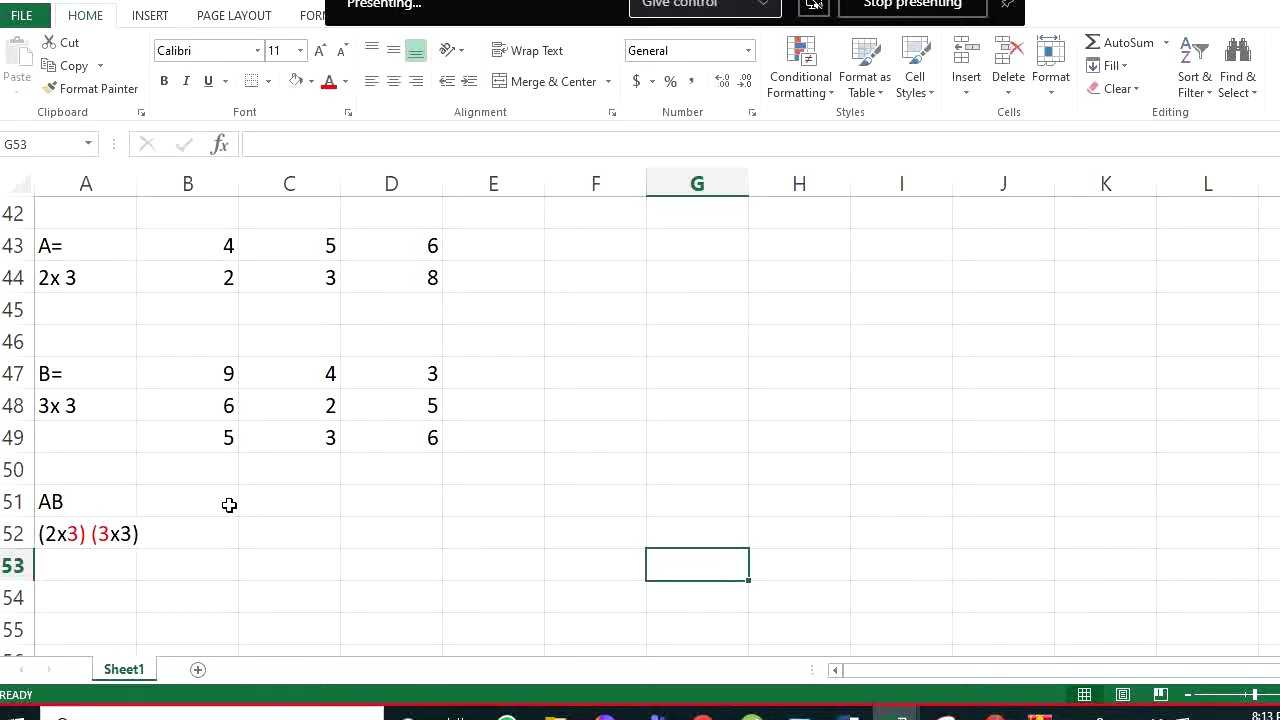
Calculate the AB product in B51:D52 with the array formula =MMULT(B43:D44,B47:D49)
drag(227, 502, 372, 556)
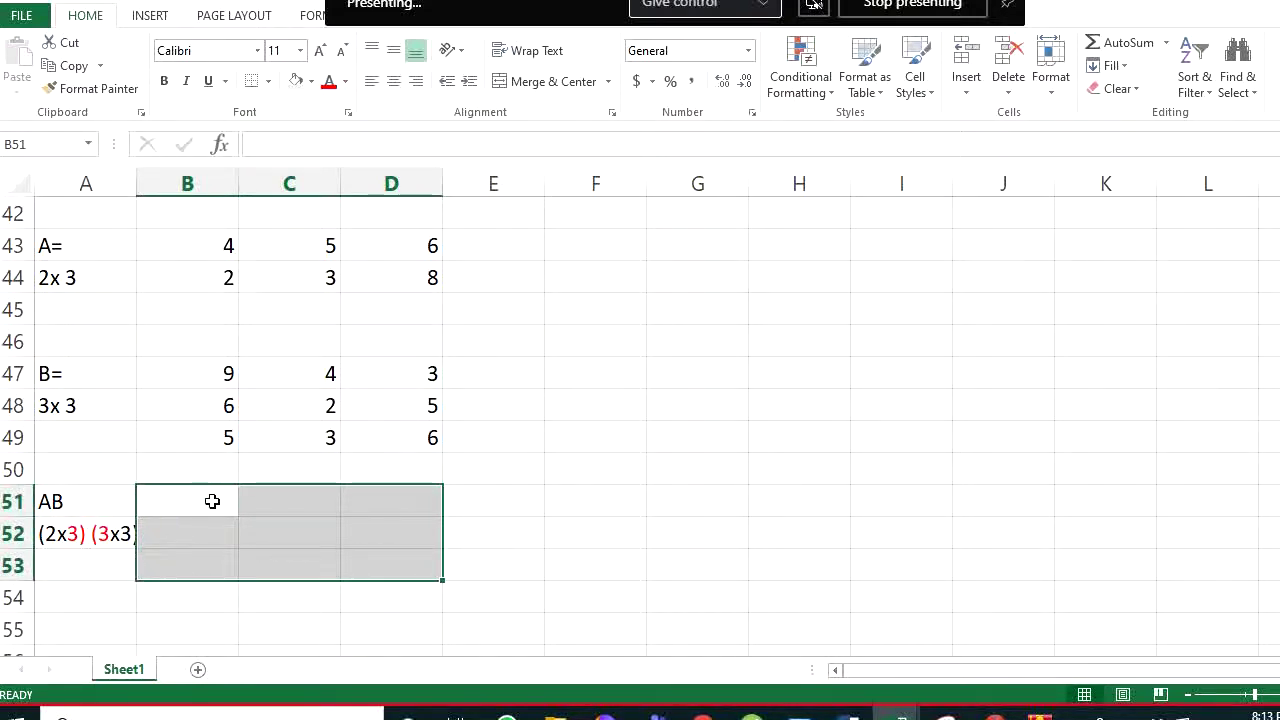
drag(212, 503, 383, 544)
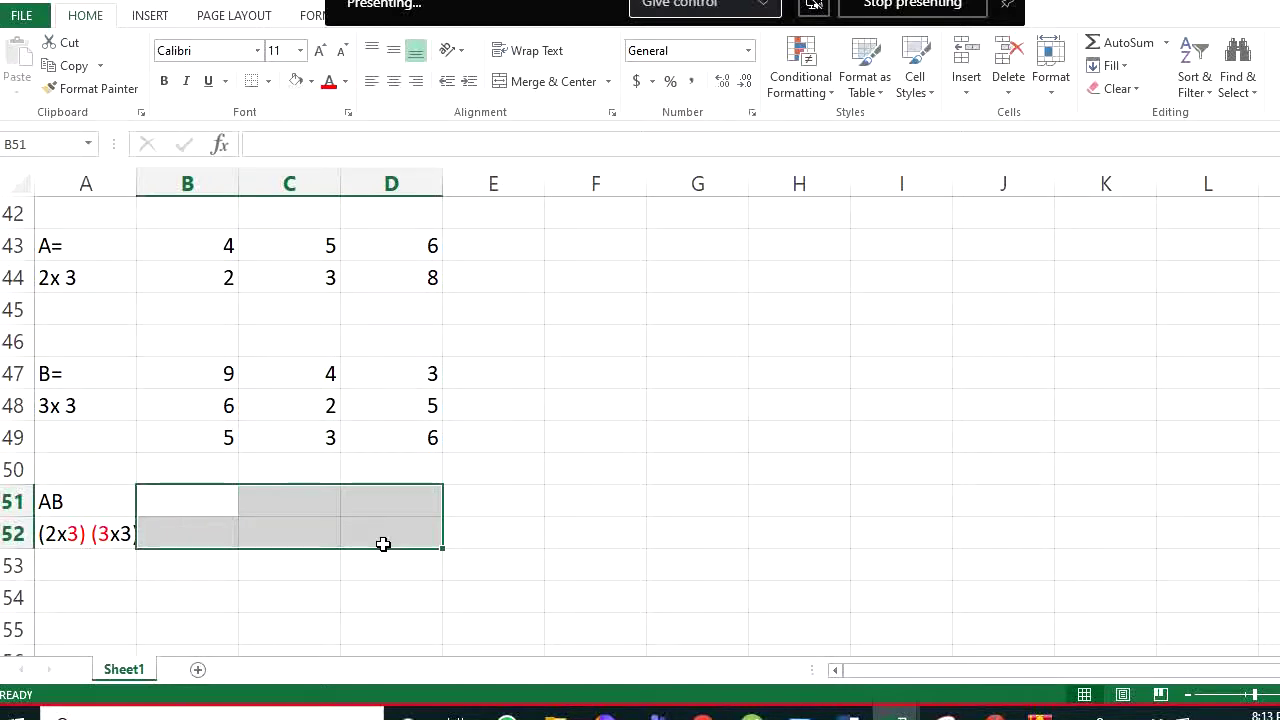
text(=m)
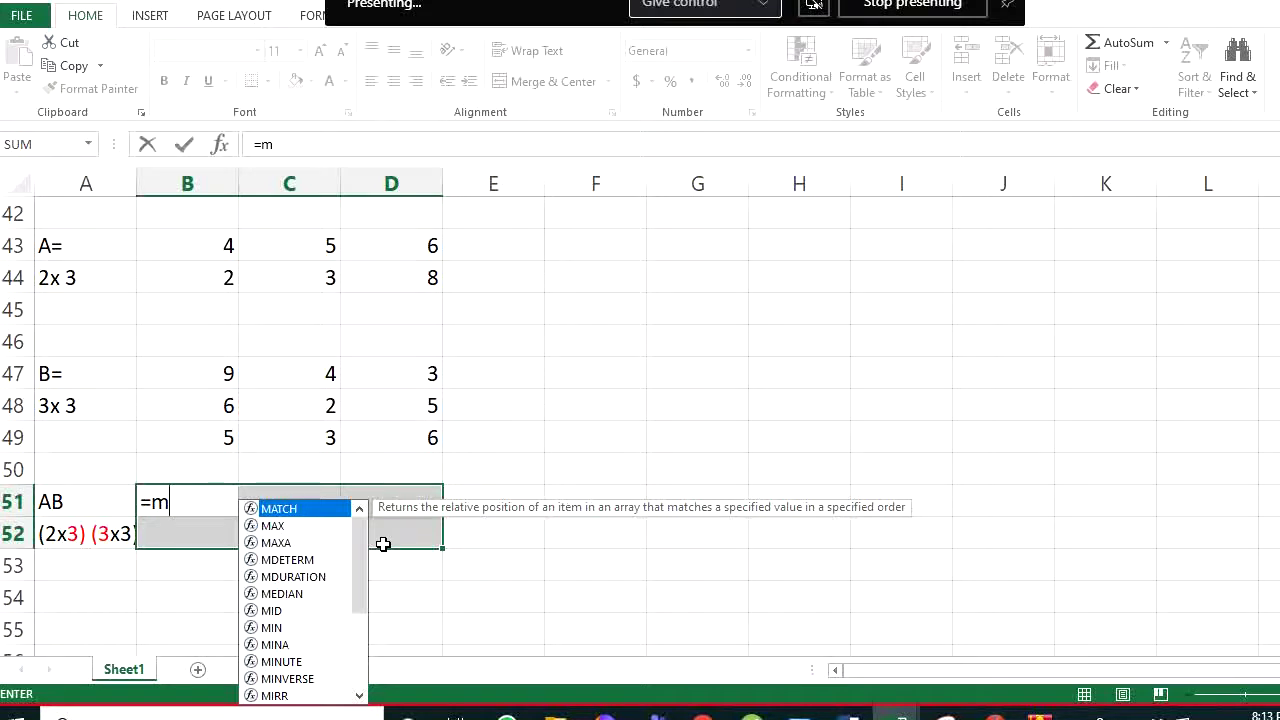
text(mult)
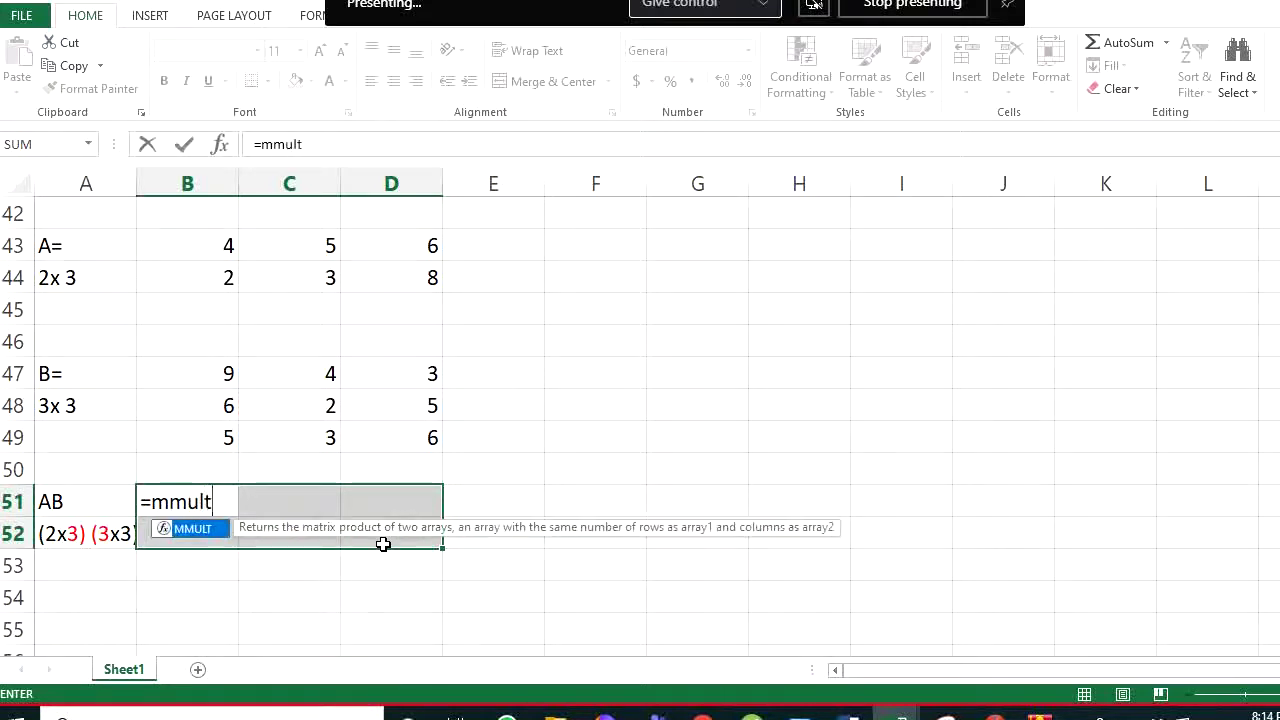
text(()
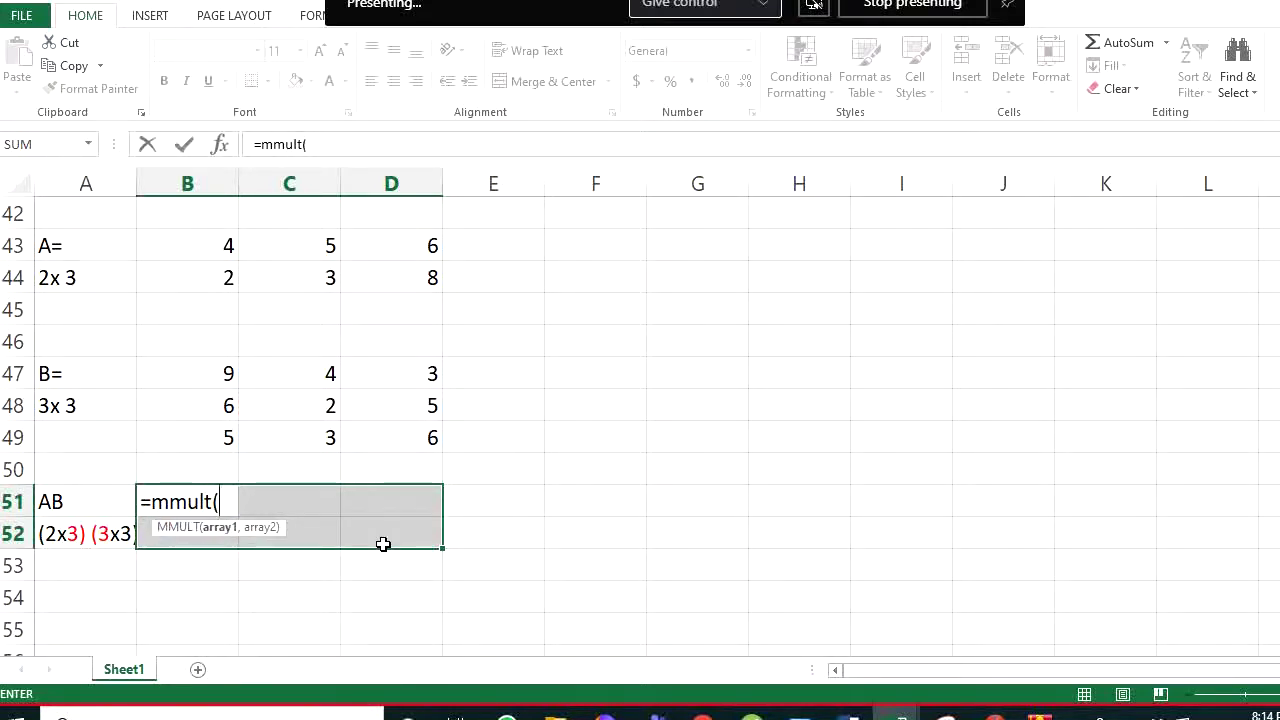
drag(217, 246, 398, 279)
text(,)
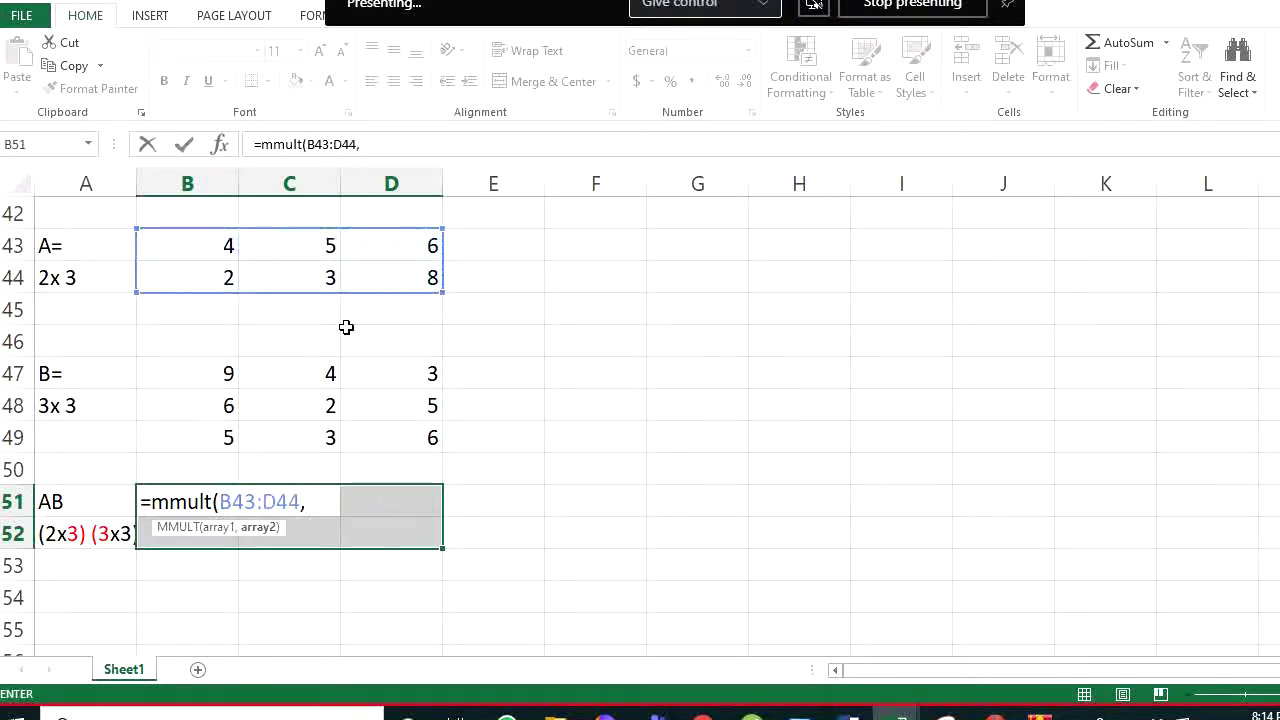
drag(219, 363, 414, 431)
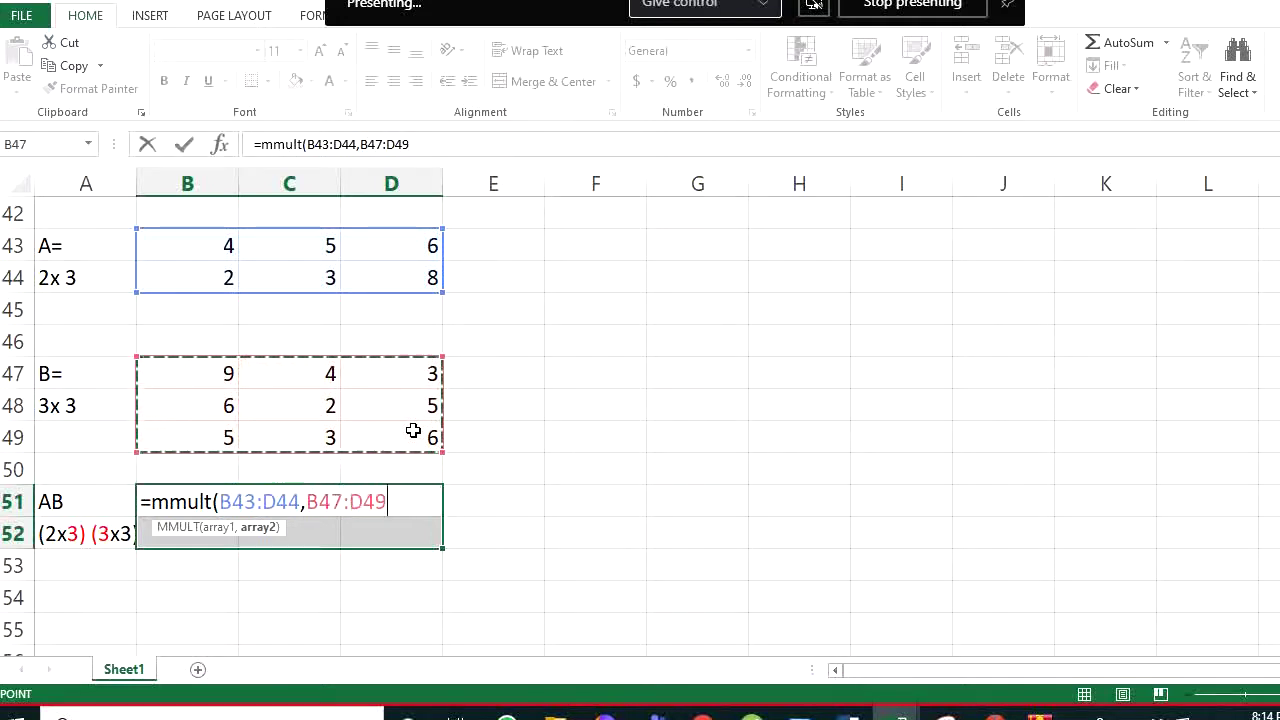
text())
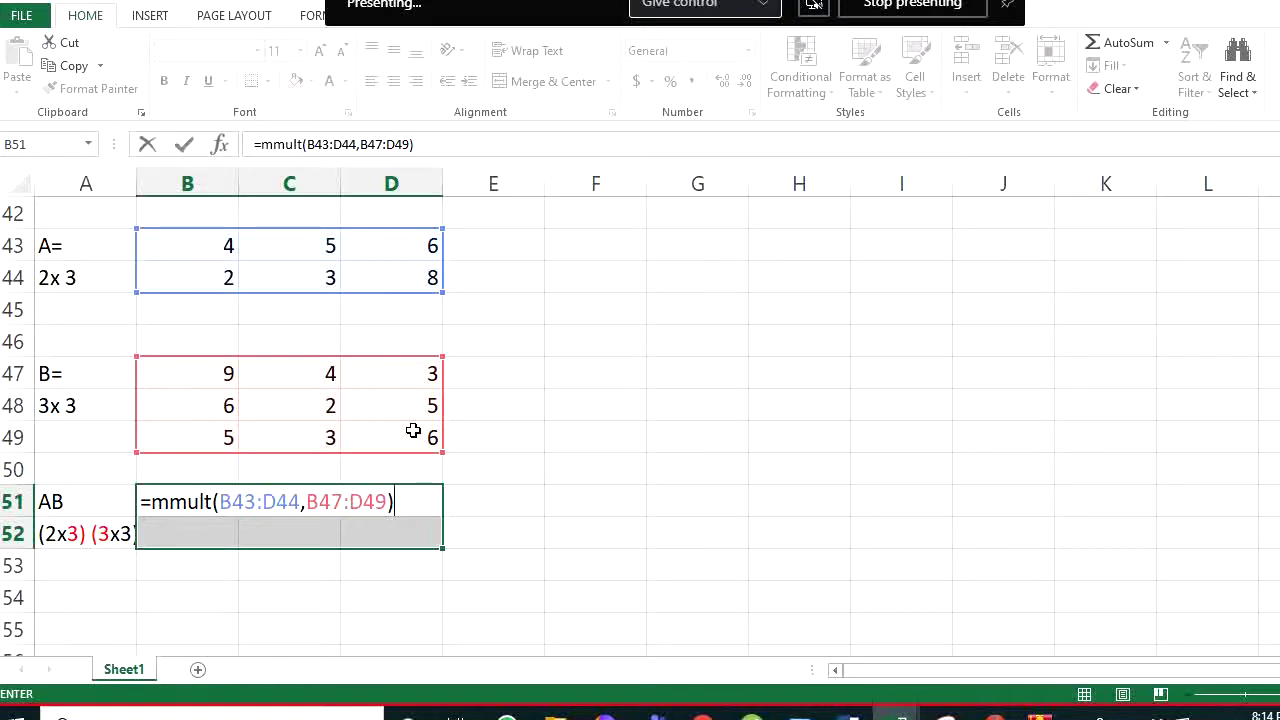
key(ctrl+shift+Return)
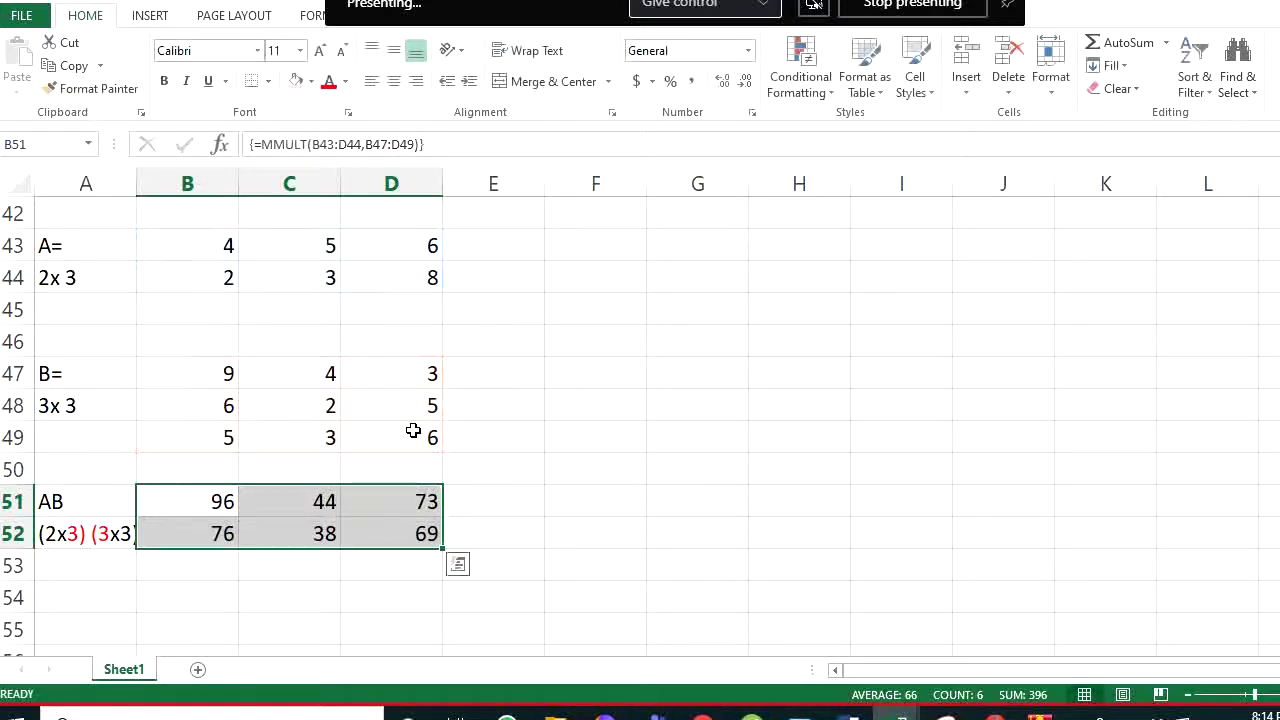
click(372, 587)
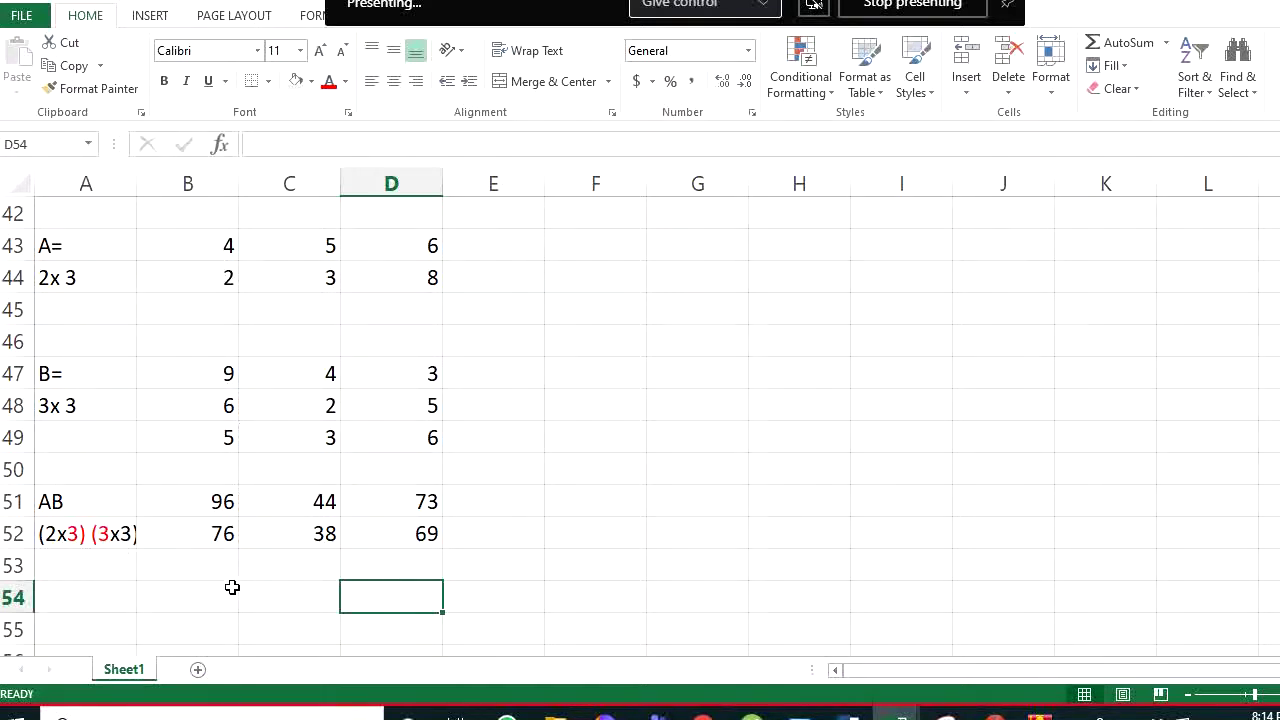
Enter 4, 3 and 5 in B45:D45 as the third row of matrix A
click(202, 316)
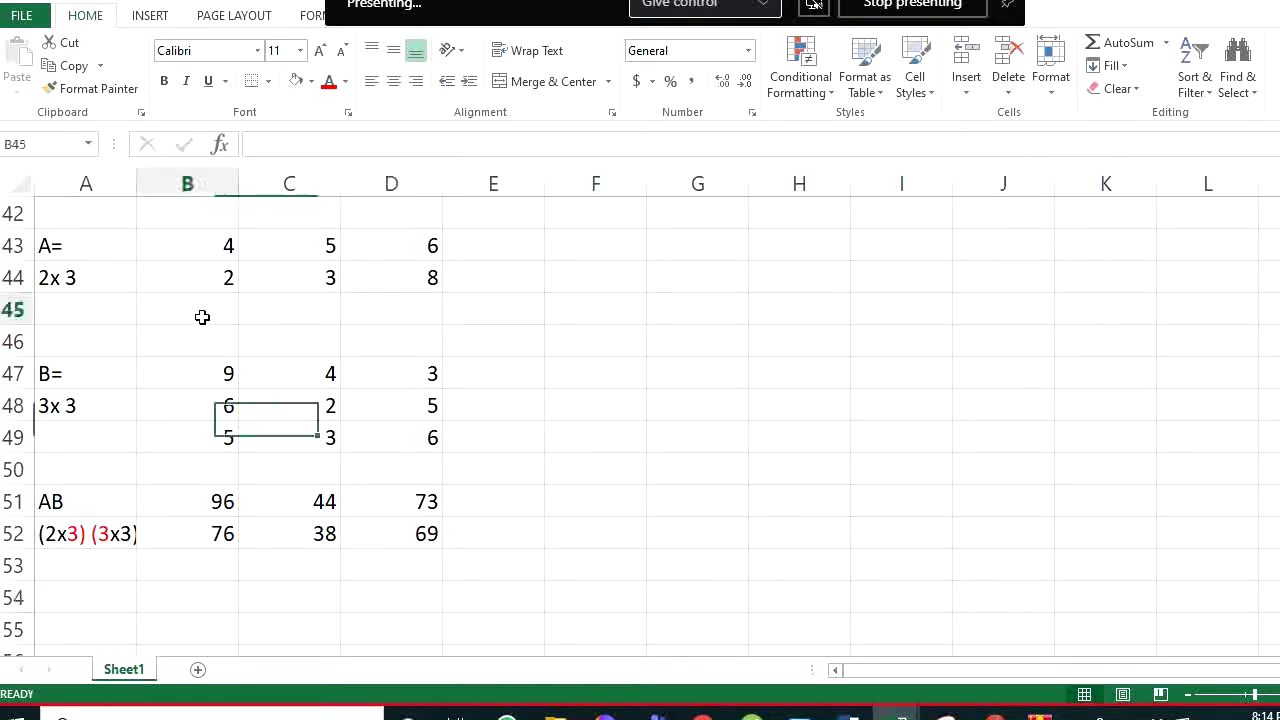
text(4)
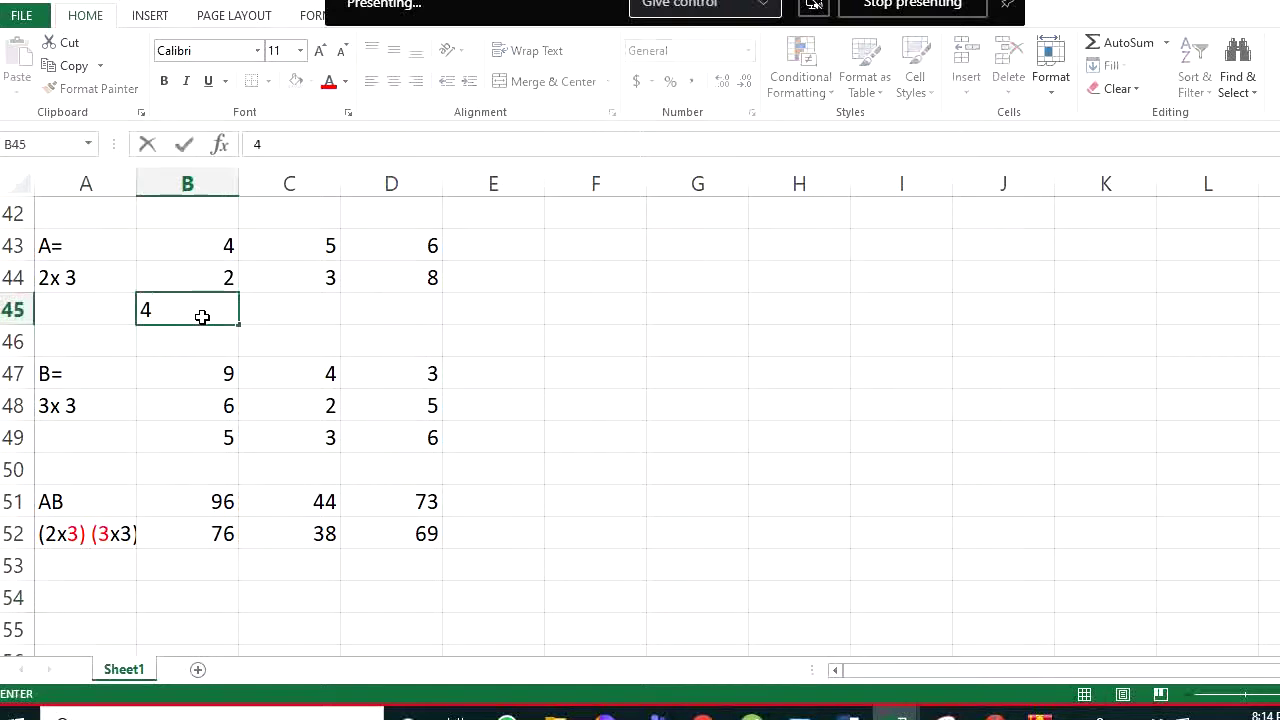
key(Tab)
text(3)
key(Tab)
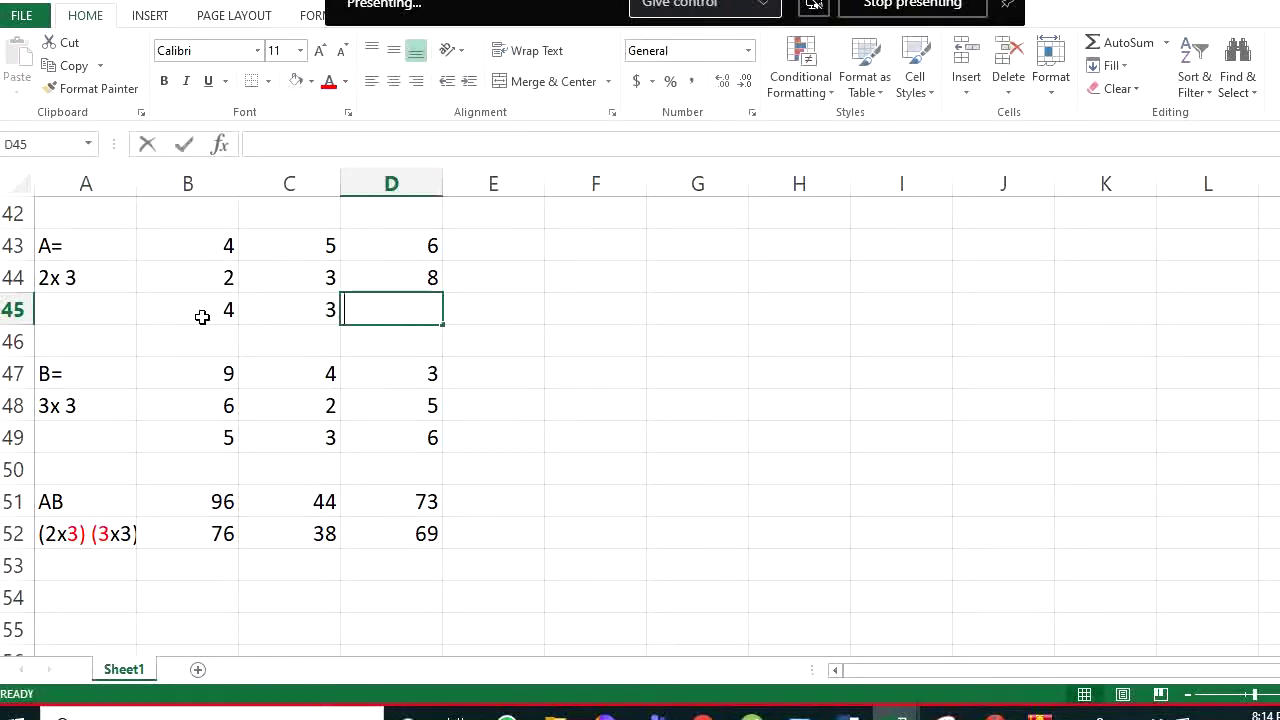
text(5)
key(Tab)
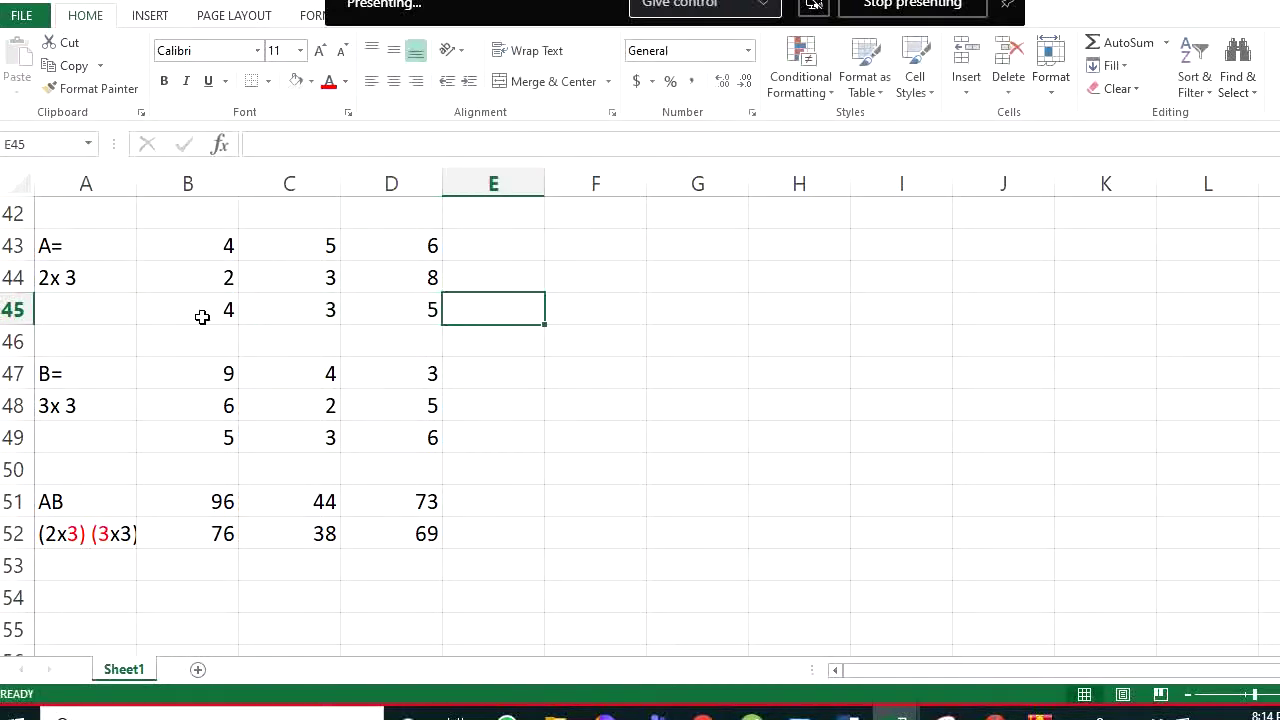
Change the order note in A52 to (3x3) (3x3) and matrix A's order note in A44 to 3x 3
double_click(58, 536)
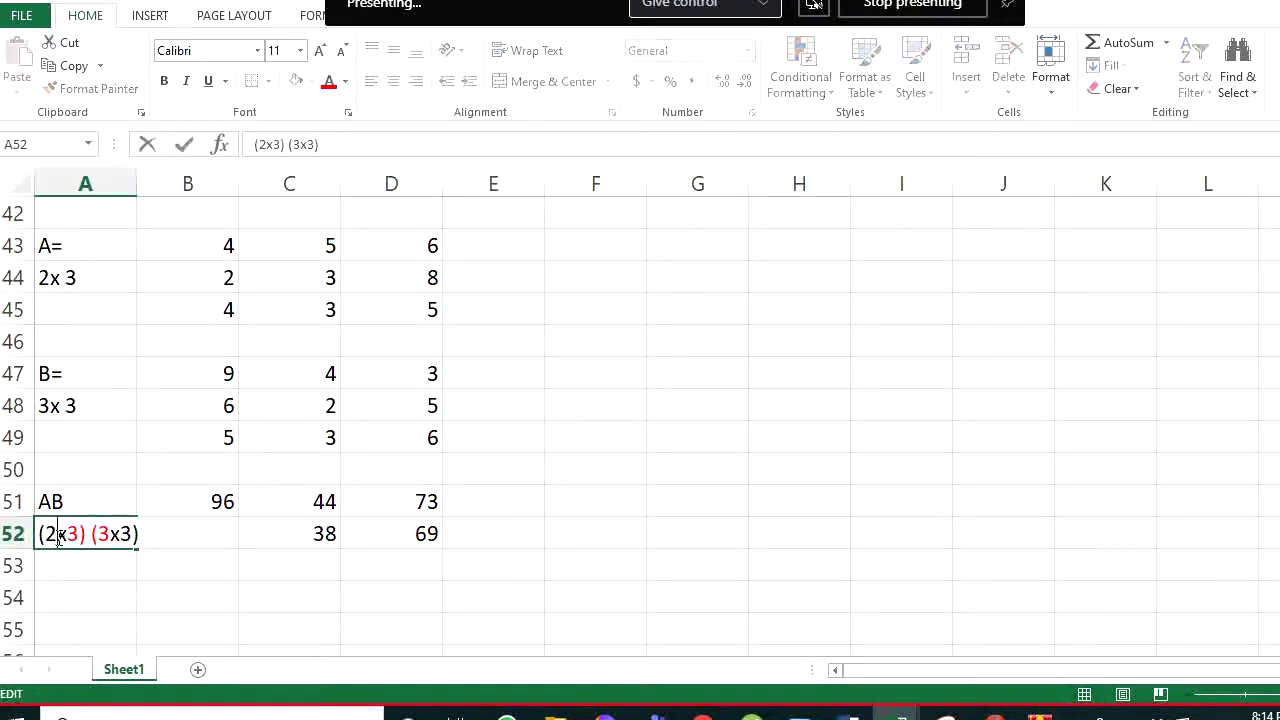
key(BackSpace)
text(3)
key(Return)
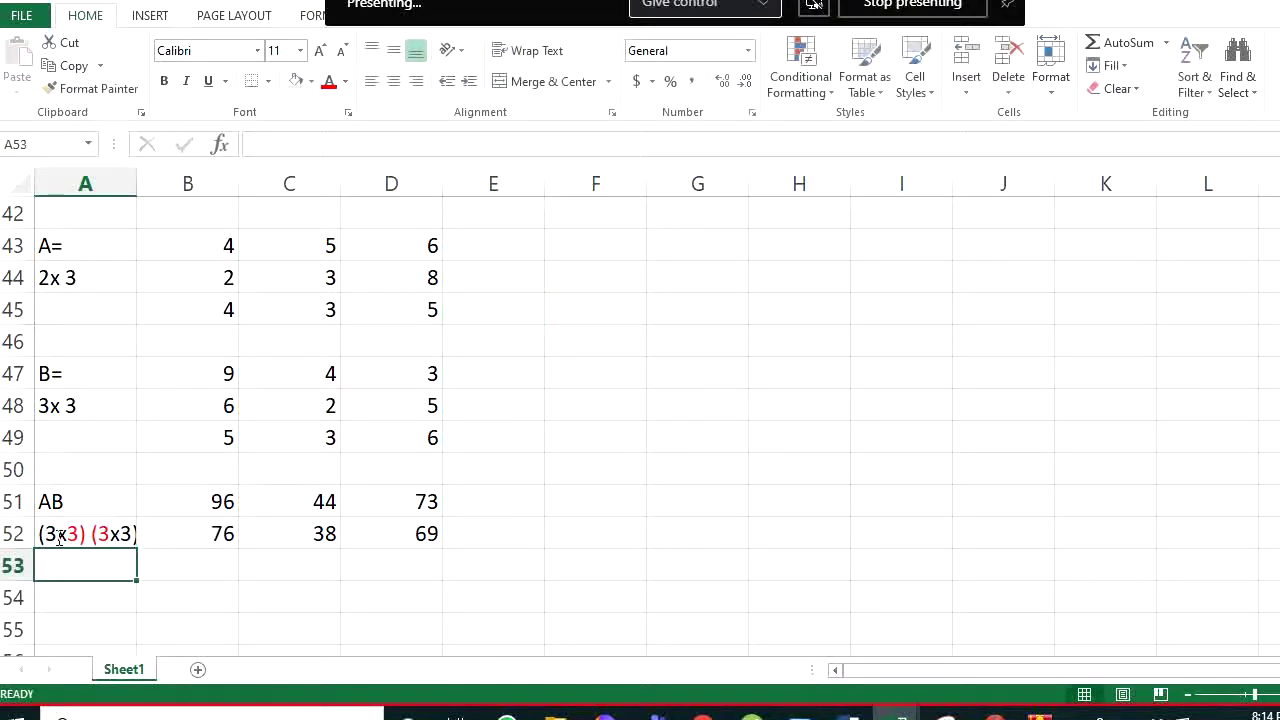
double_click(50, 278)
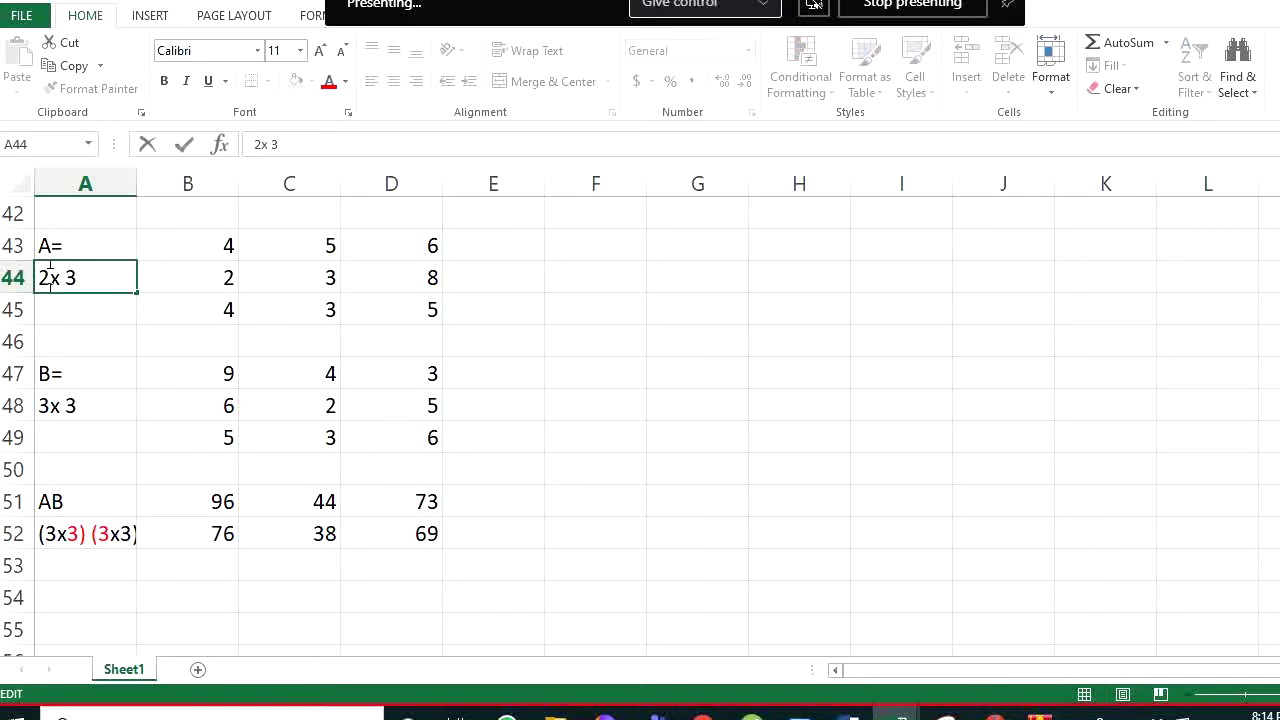
key(BackSpace)
text(3)
key(Return)
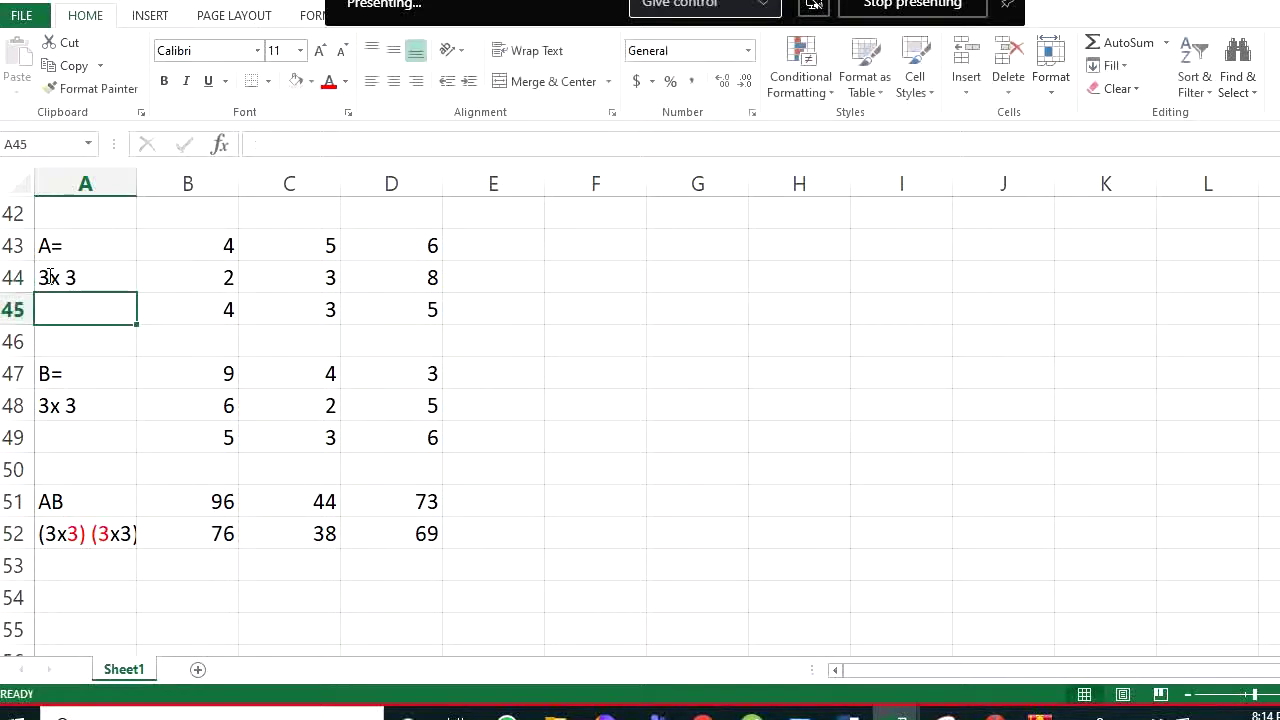
Clear B51:D53 and calculate the AB product there with the array formula =MMULT(B43:D45,B47:D49)
drag(211, 503, 371, 577)
key(Delete)
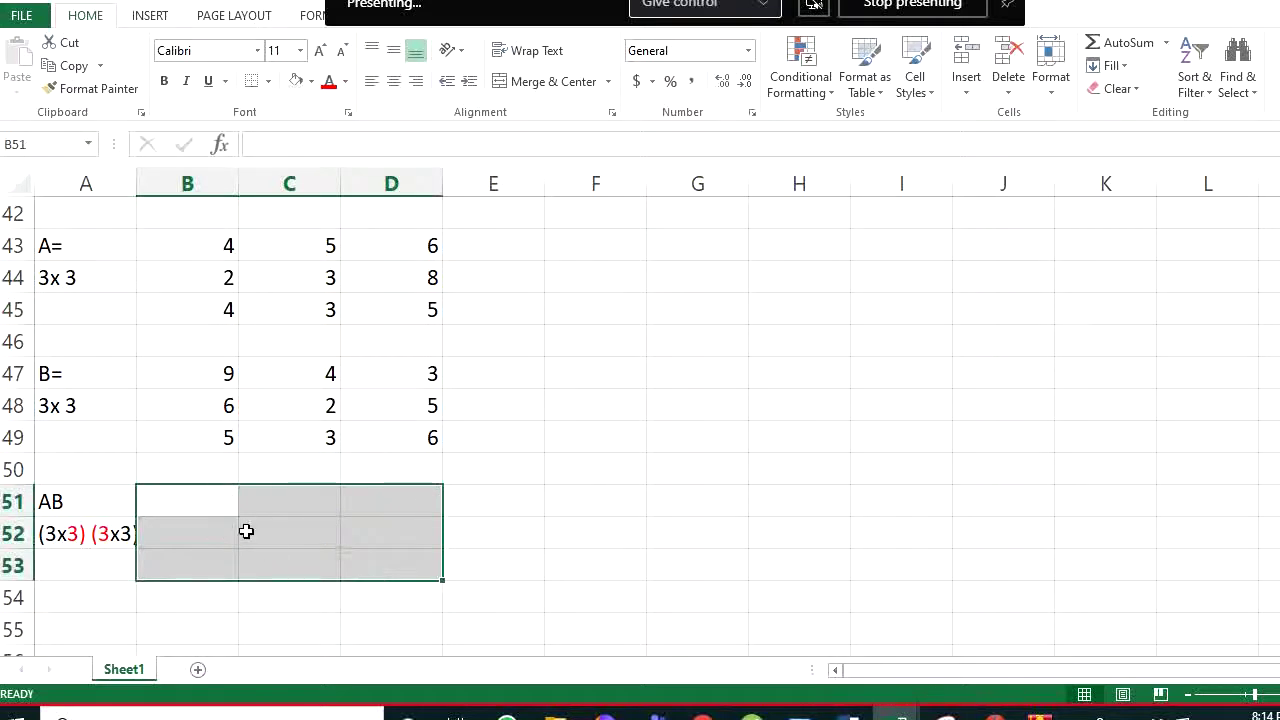
text(=)
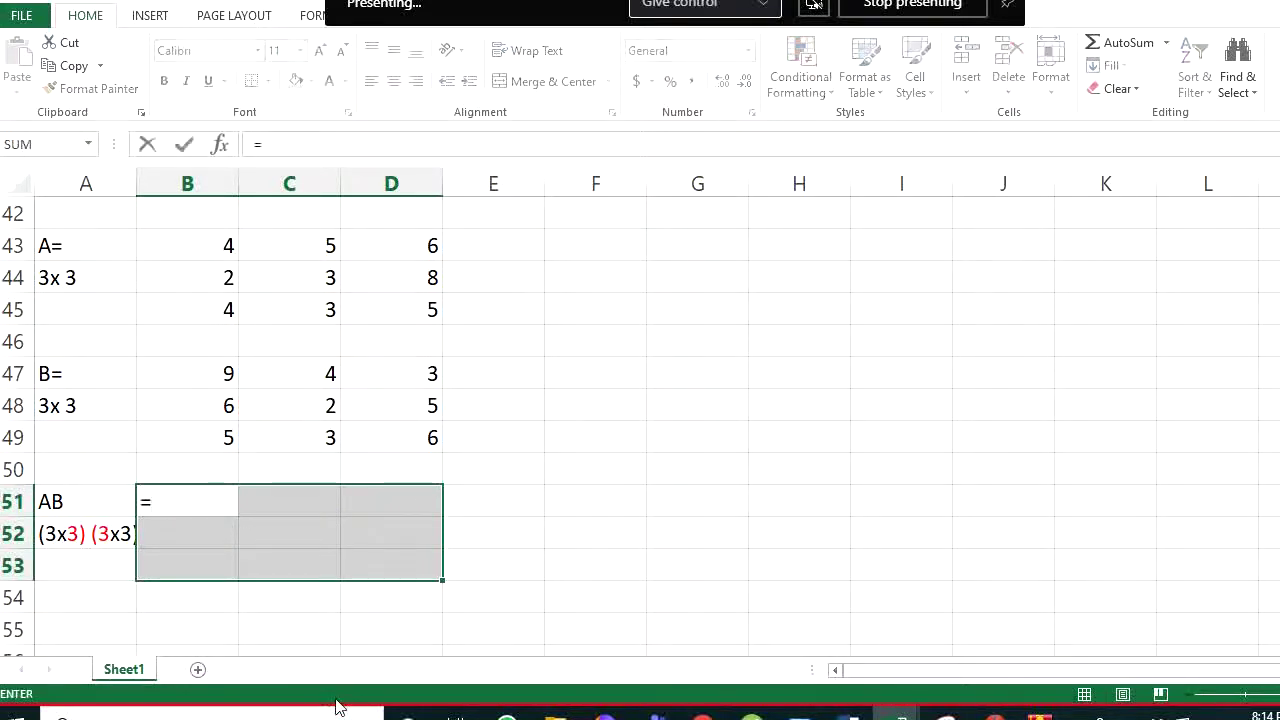
text(mul)
key(BackSpace)
key(BackSpace)
key(BackSpace)
text(mmu;lt)
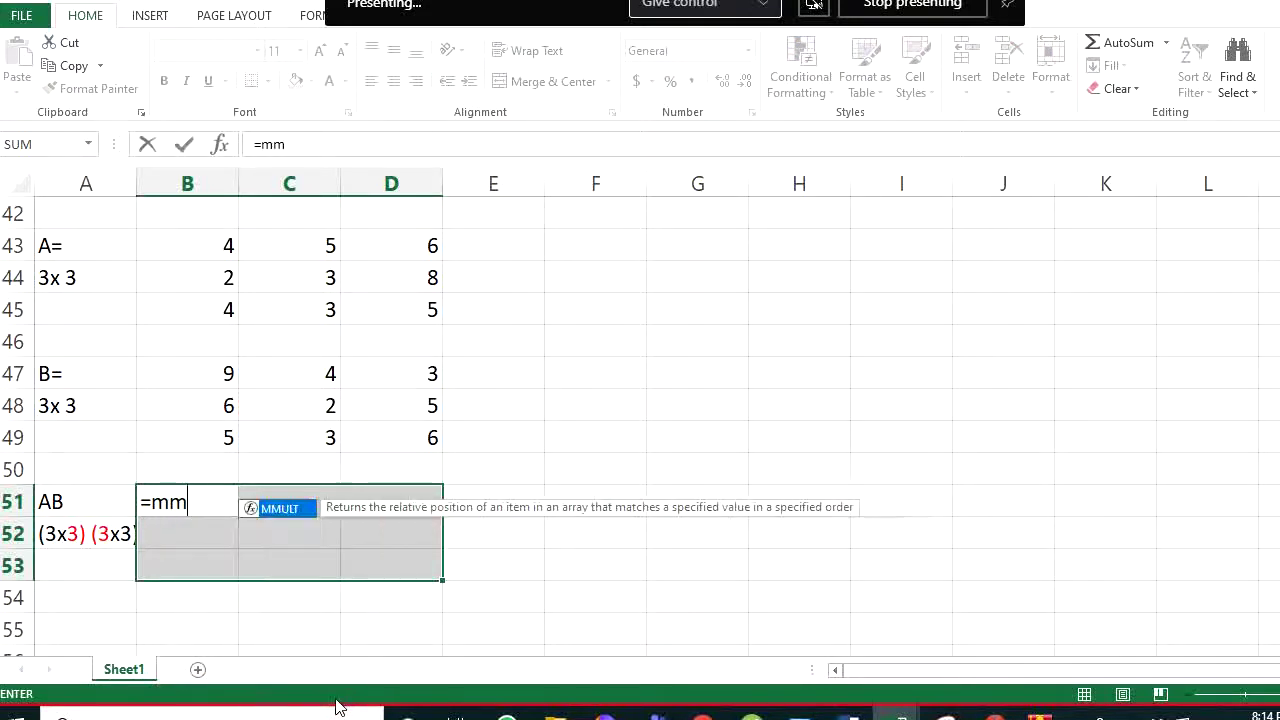
key(BackSpace)
key(BackSpace)
key(BackSpace)
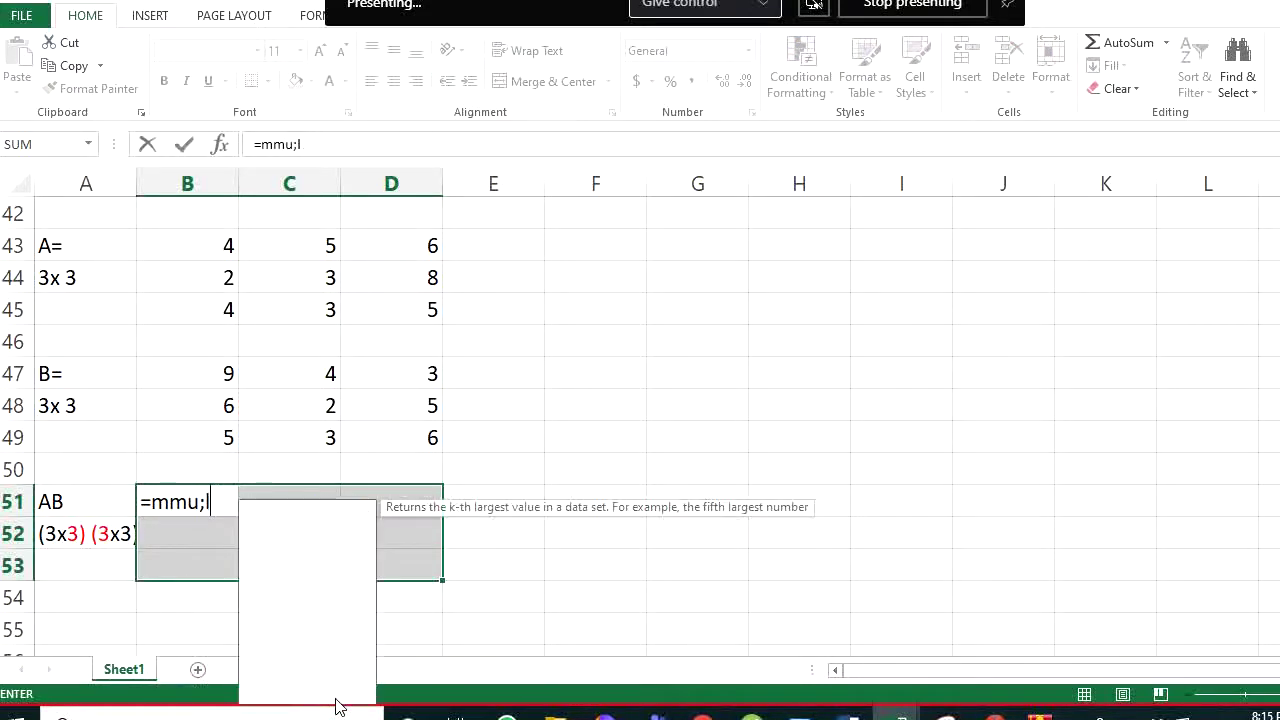
text(lt)
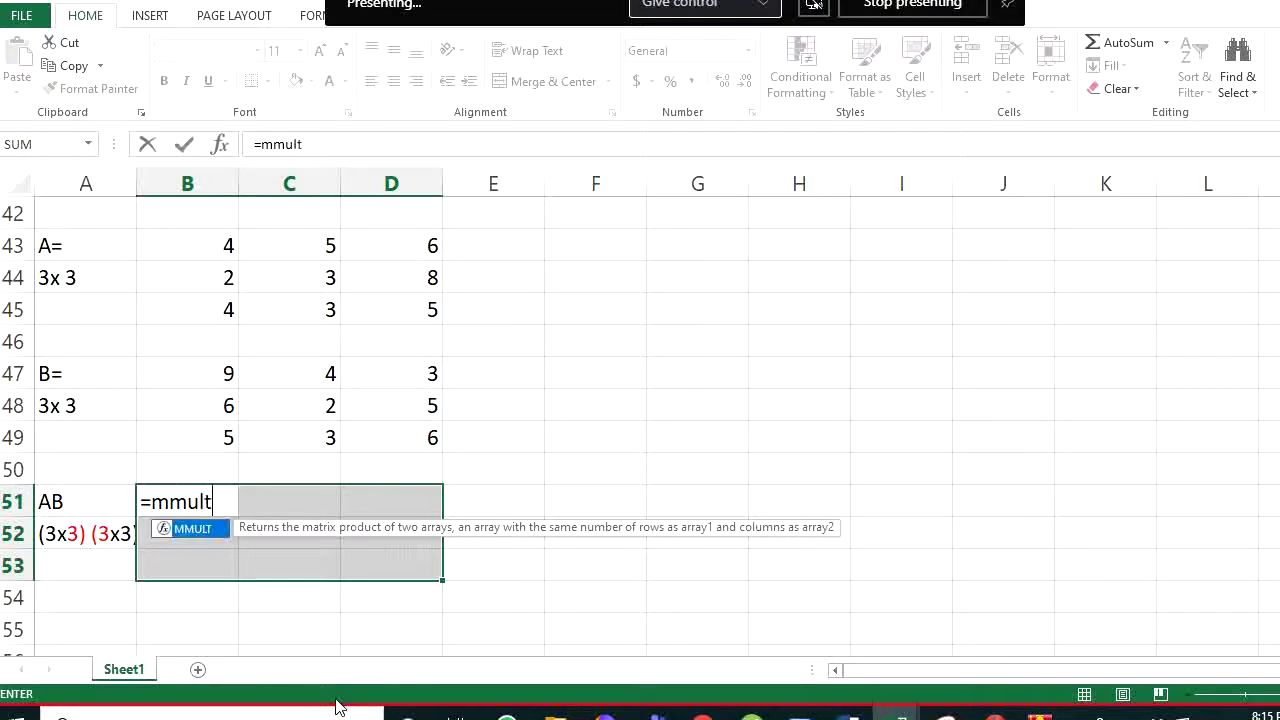
text(()
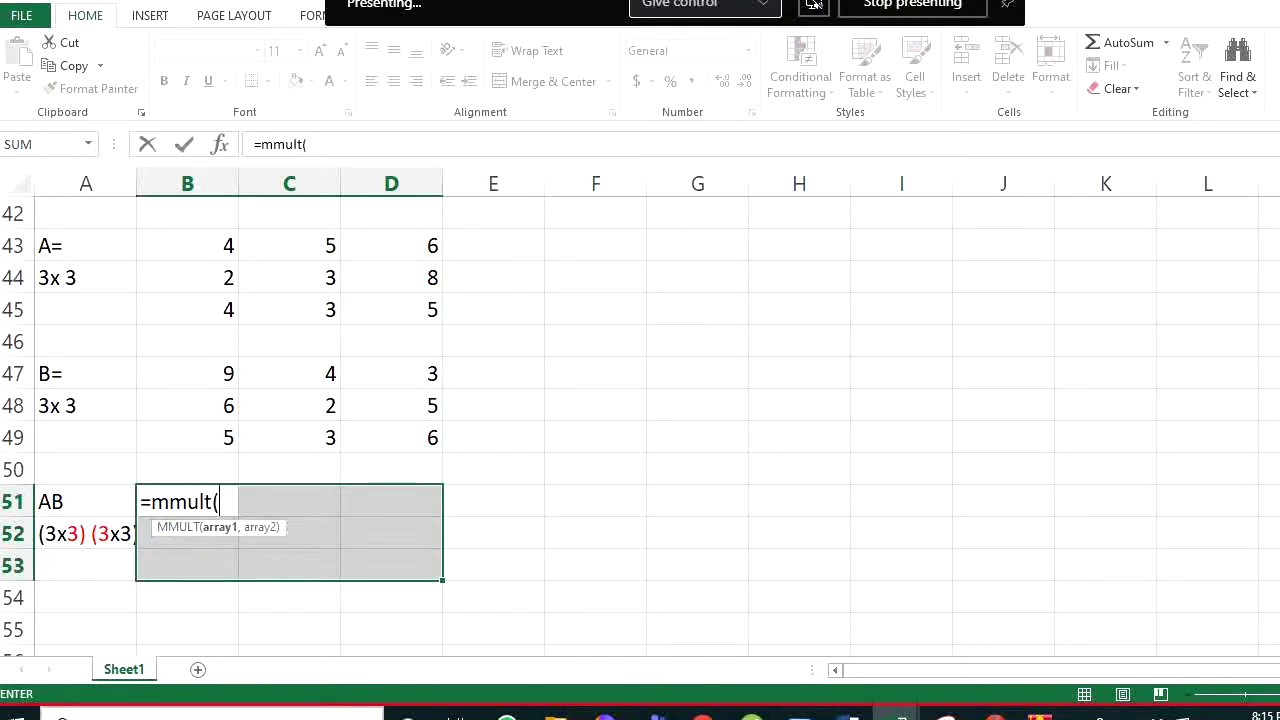
drag(199, 246, 377, 322)
text(,)
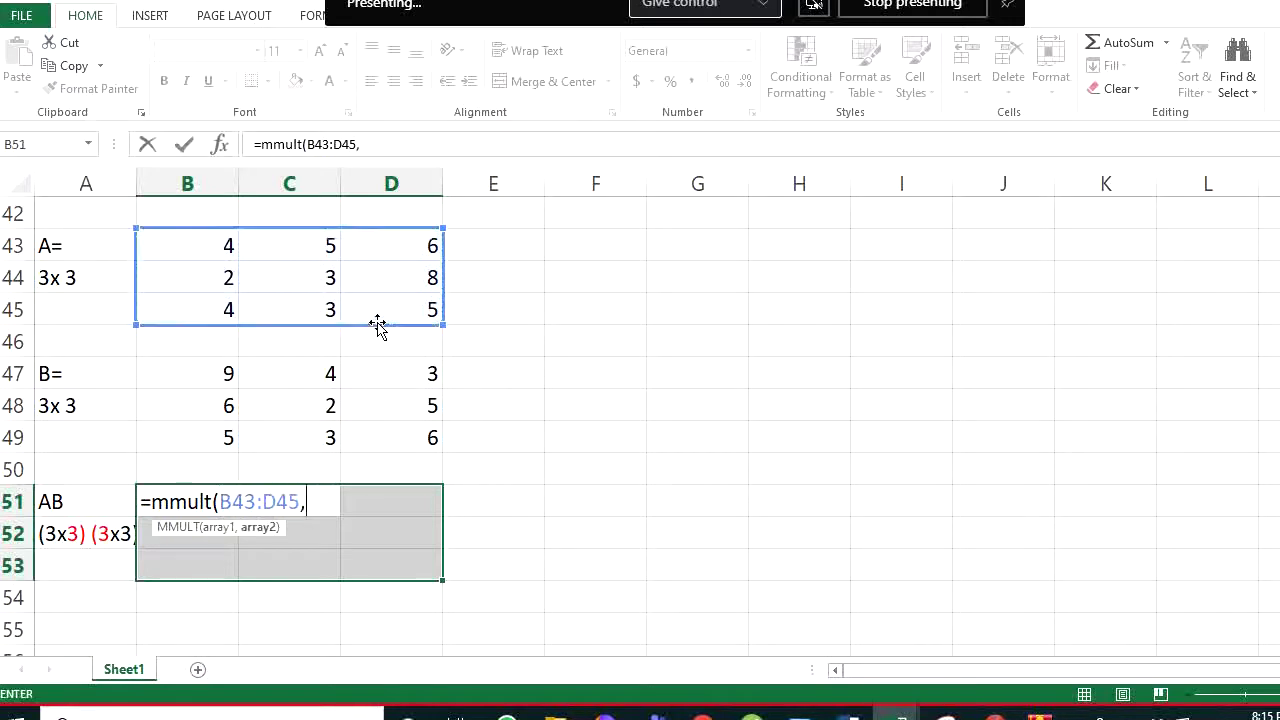
drag(224, 374, 427, 439)
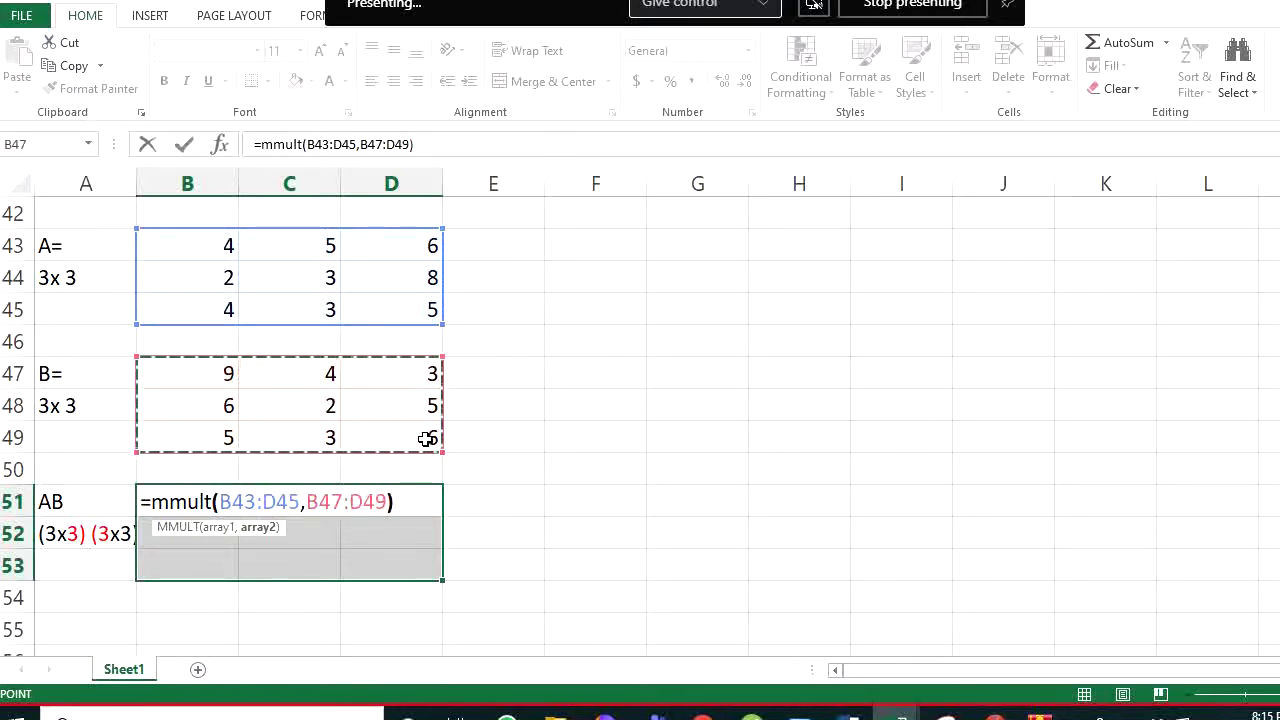
text())
key(ctrl+shift+Return)
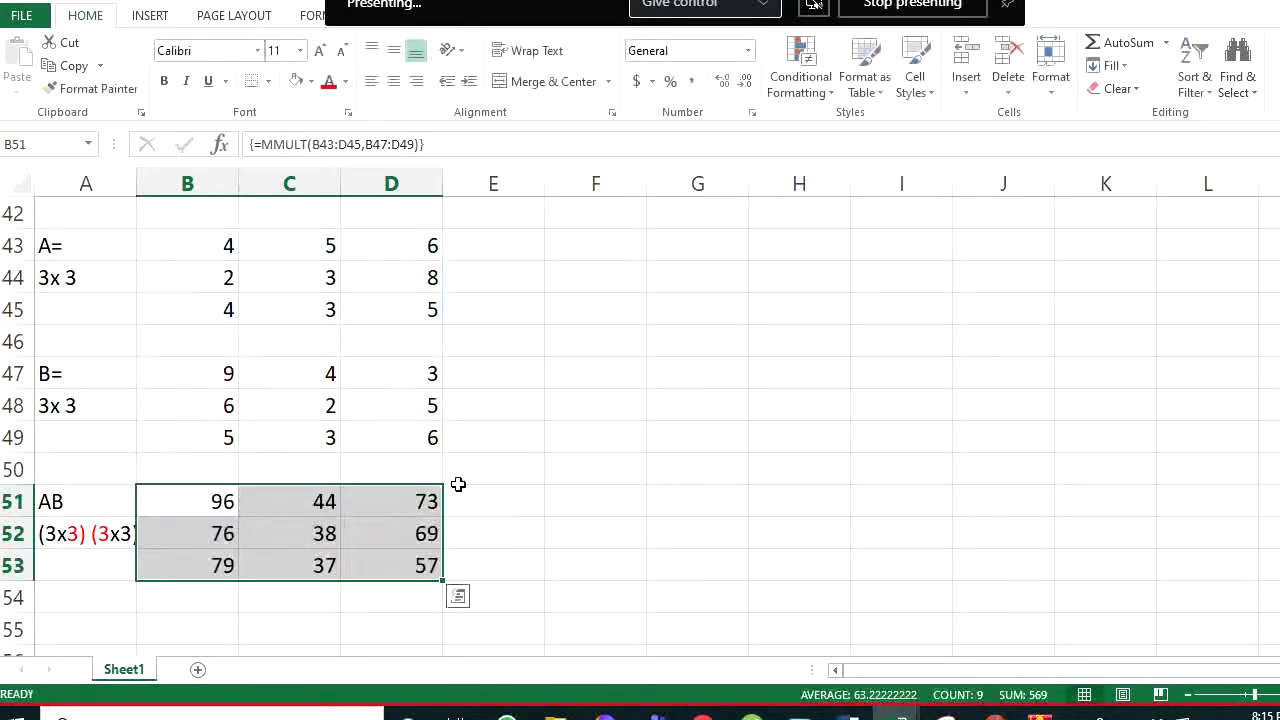
click(560, 585)
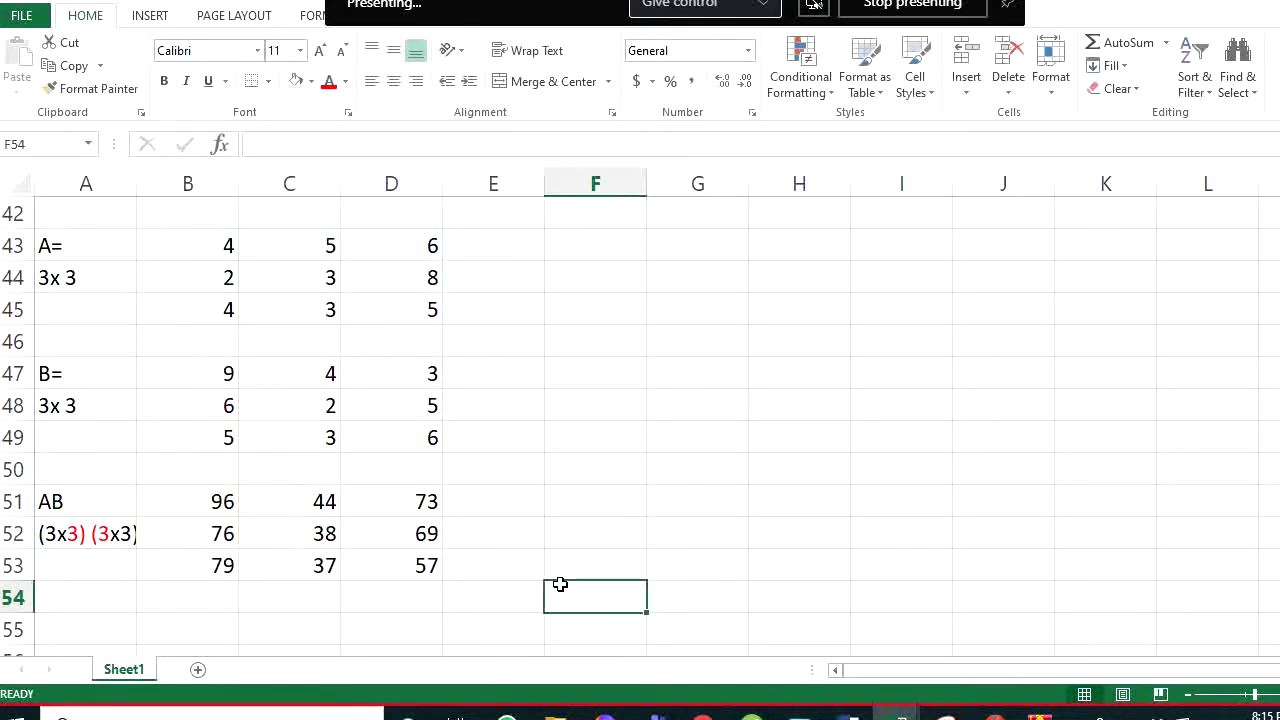
Replace the first row of matrix A in B43:D43 with 1, 0 and 0
click(218, 248)
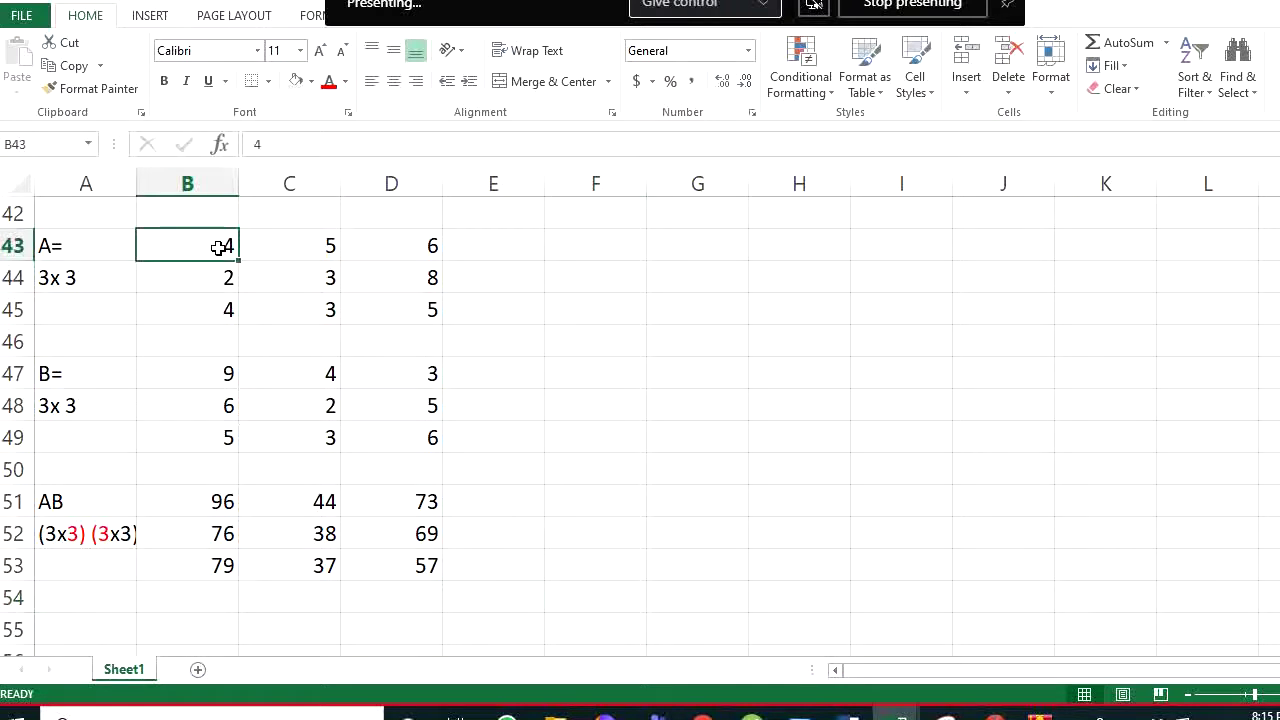
text(1)
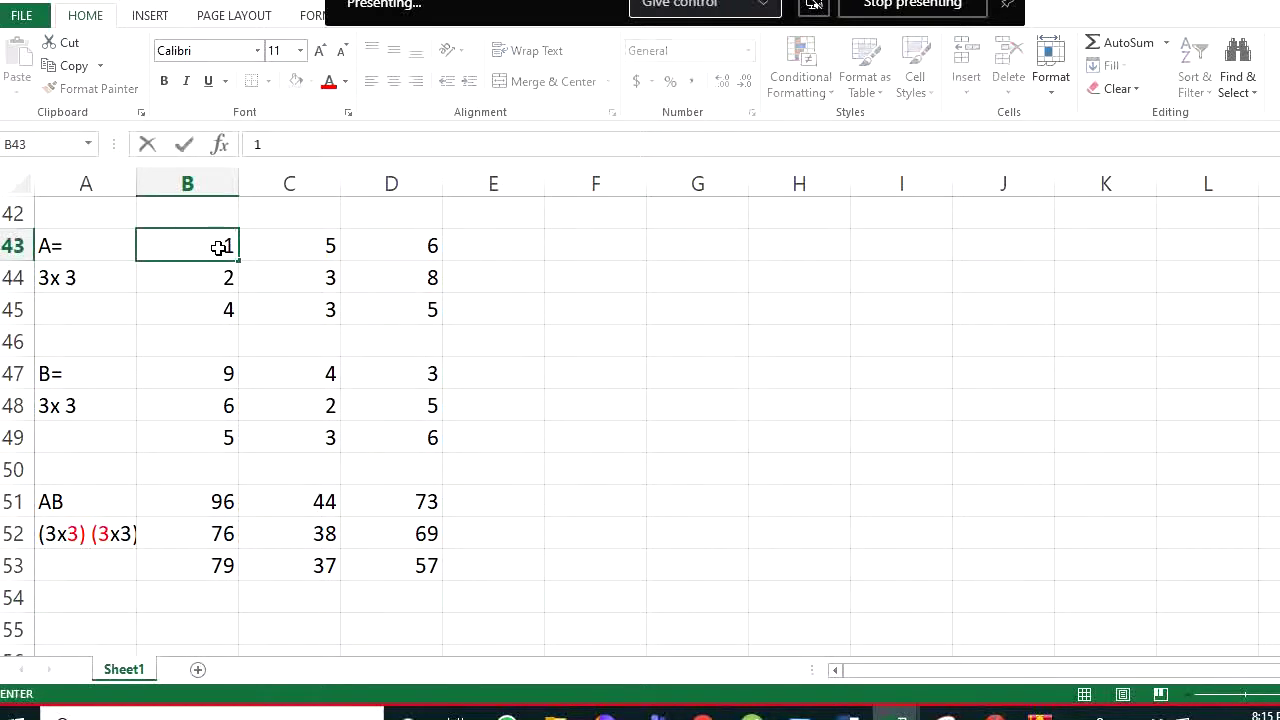
key(Tab)
text(0)
key(Tab)
text(0)
key(Tab)
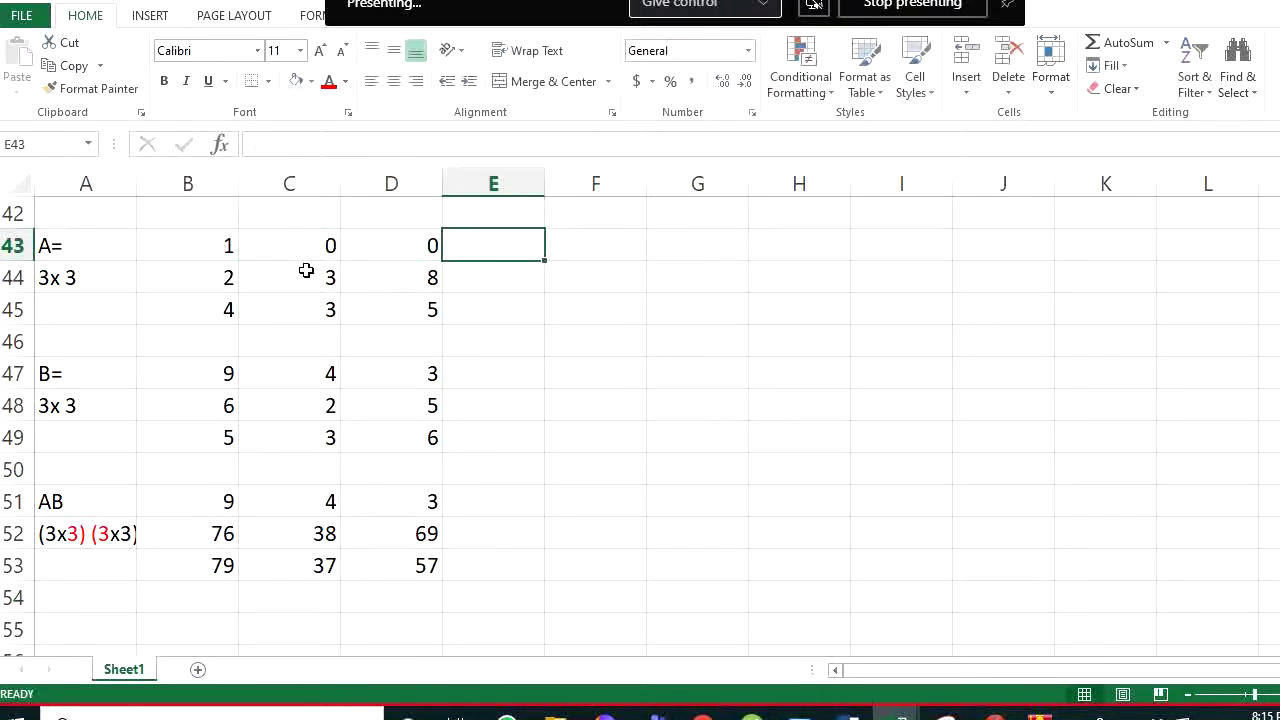
Replace the second row of matrix A in B44:D44 with 0, 1 and 0
click(210, 283)
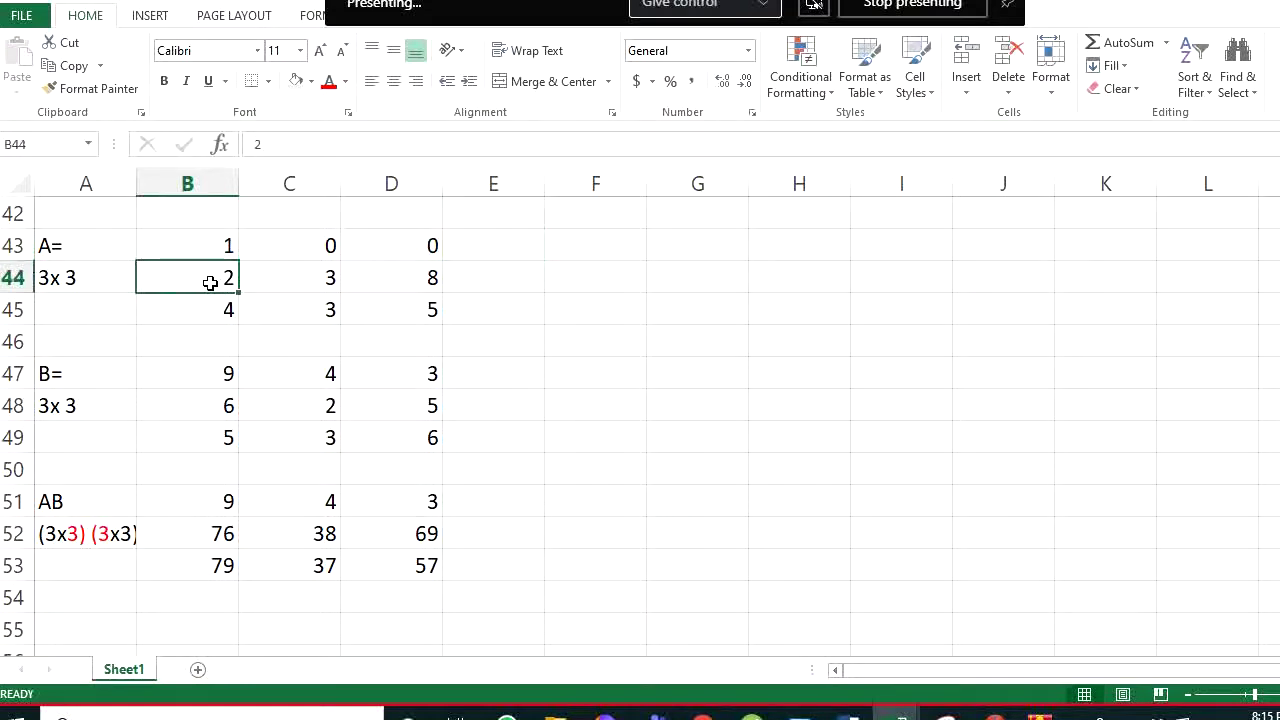
text(0)
key(Tab)
text(1)
key(Tab)
text(0)
key(Tab)
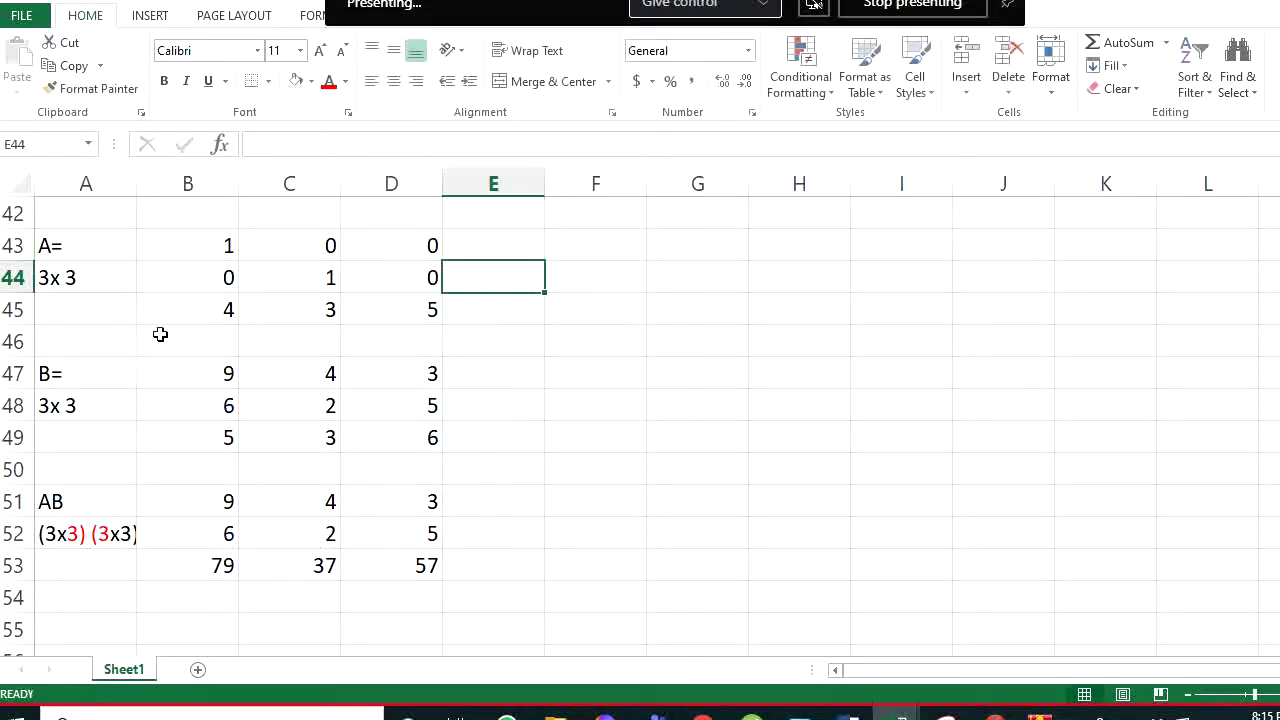
Replace the third row of matrix A in B45:D45 with 0, 0 and 1, and compare matrix B with the AB product
click(215, 311)
text(0)
key(Tab)
text(0)
key(Tab)
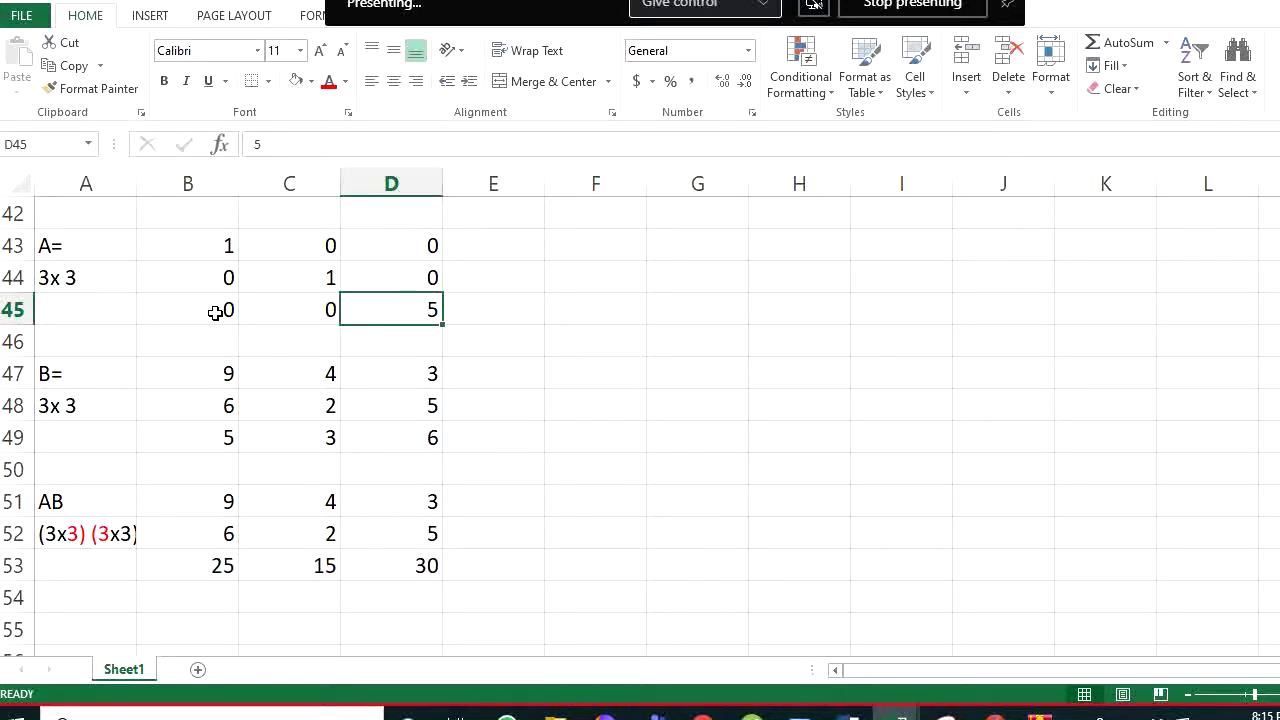
text(1)
key(Return)
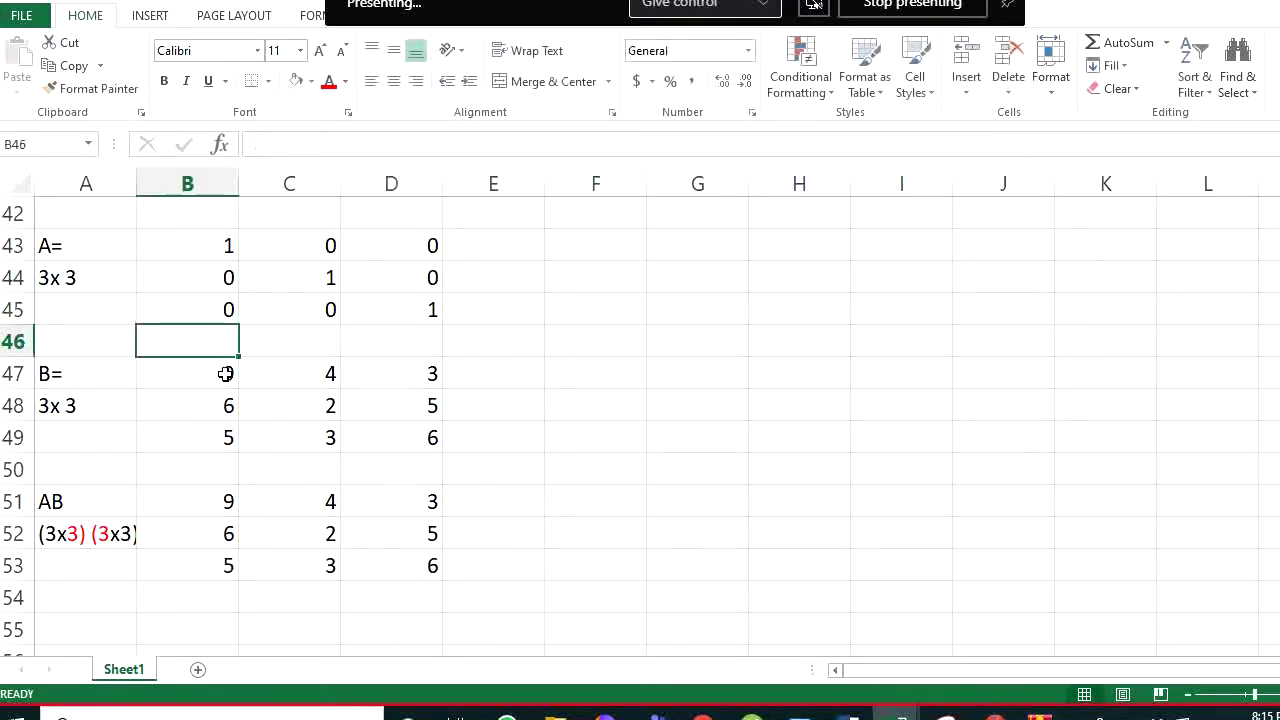
drag(226, 374, 386, 431)
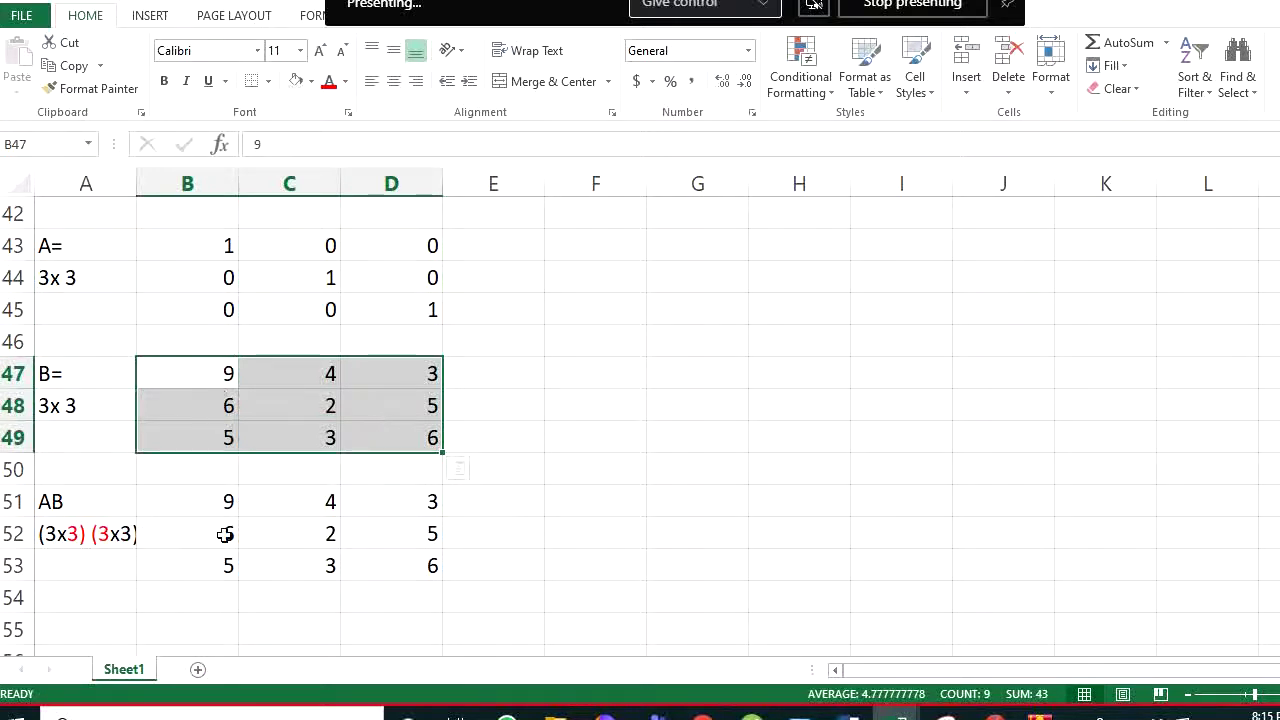
drag(226, 500, 387, 566)
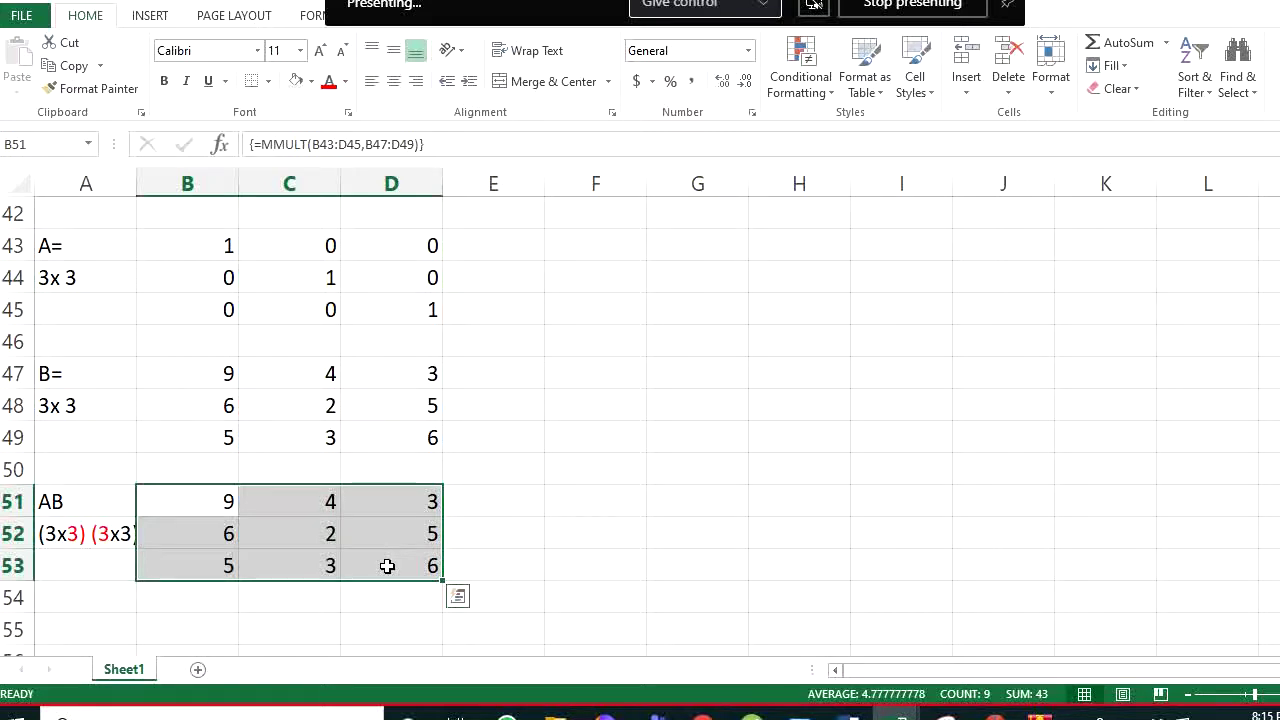
Undo all the identity matrix entries in matrix A, B43:D45
key(ctrl+z)
key(ctrl+z)
key(ctrl+z)
key(ctrl+z)
key(ctrl+z)
key(ctrl+z)
key(ctrl+z)
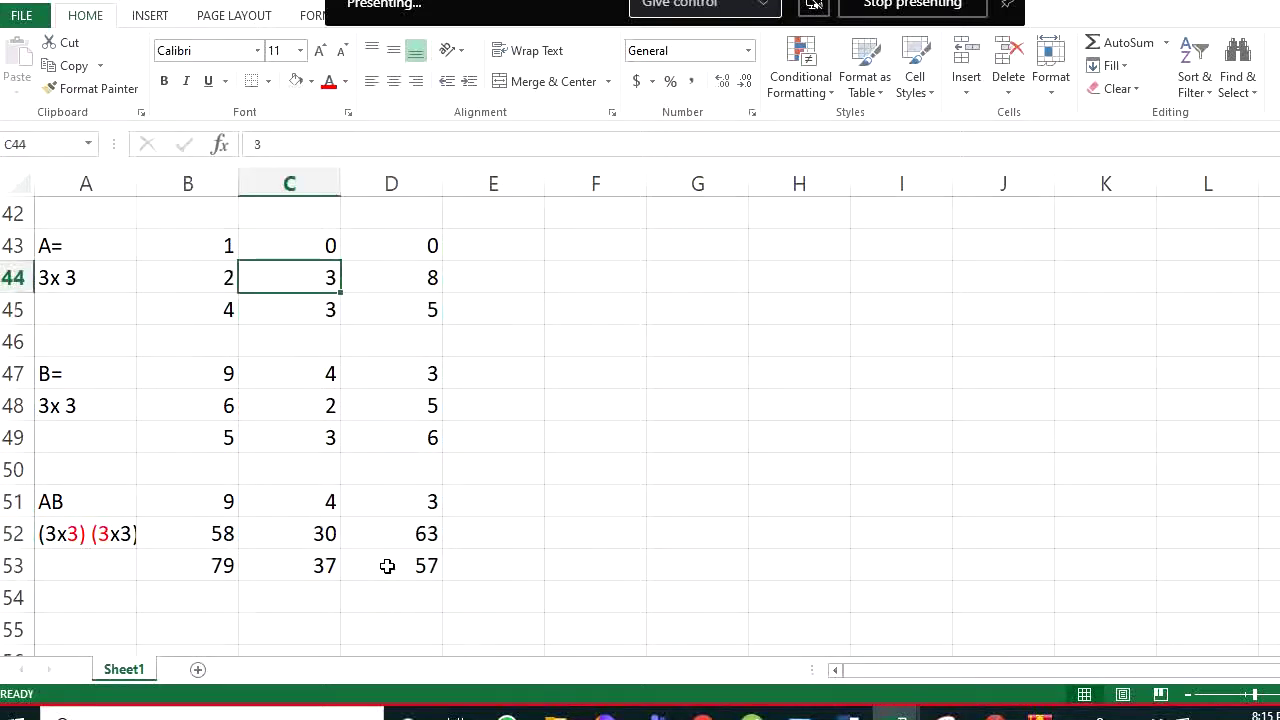
key(ctrl+z)
key(ctrl+z)
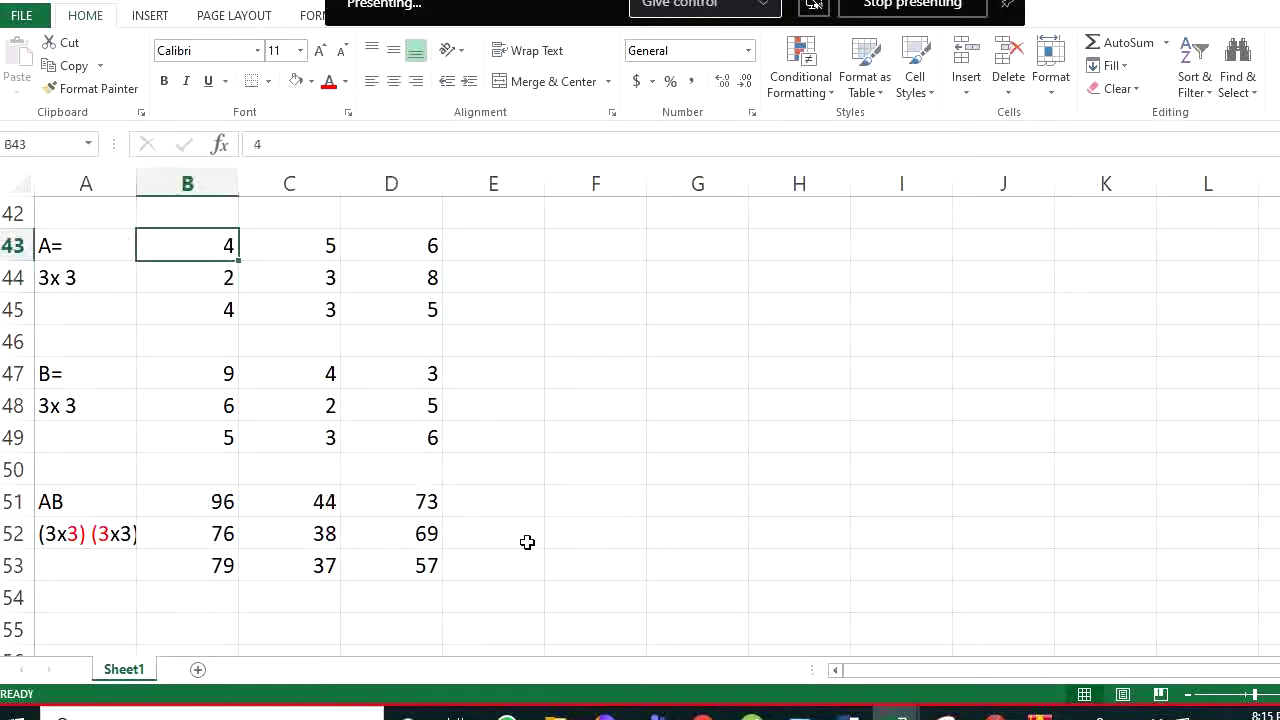
Enter the label BA= in F44
click(604, 284)
text(BA)
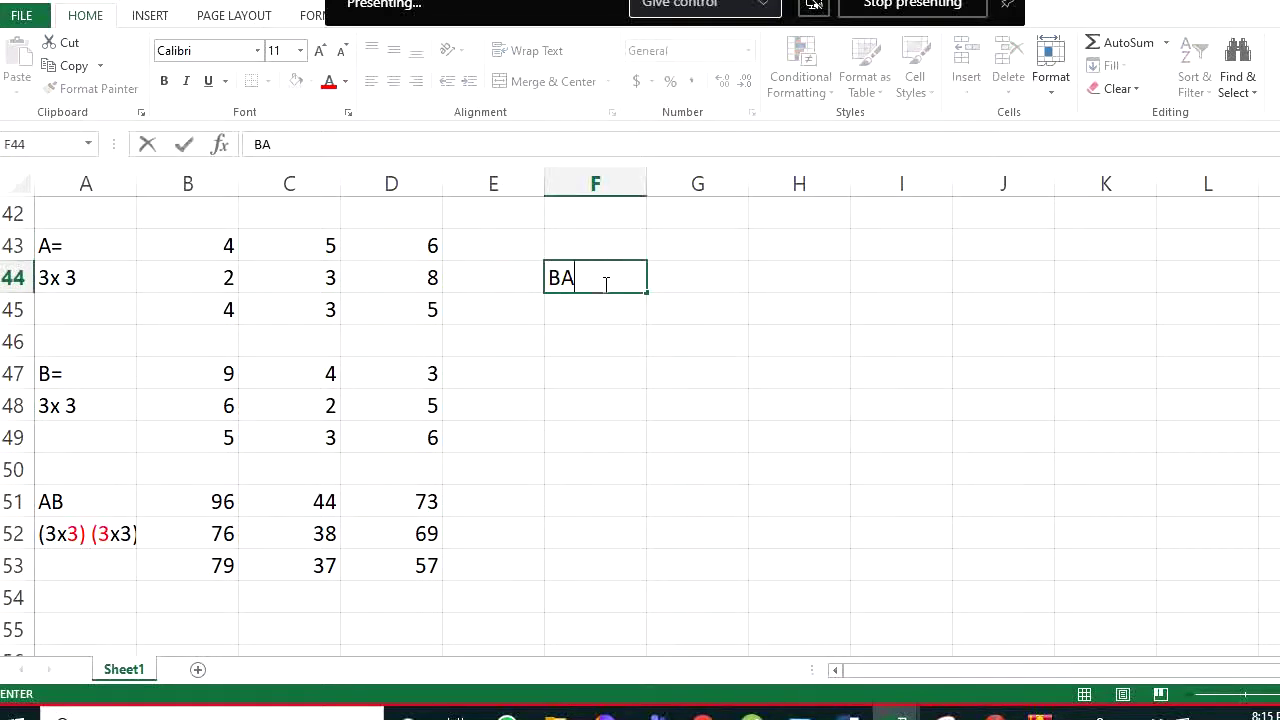
text(=)
key(Tab)
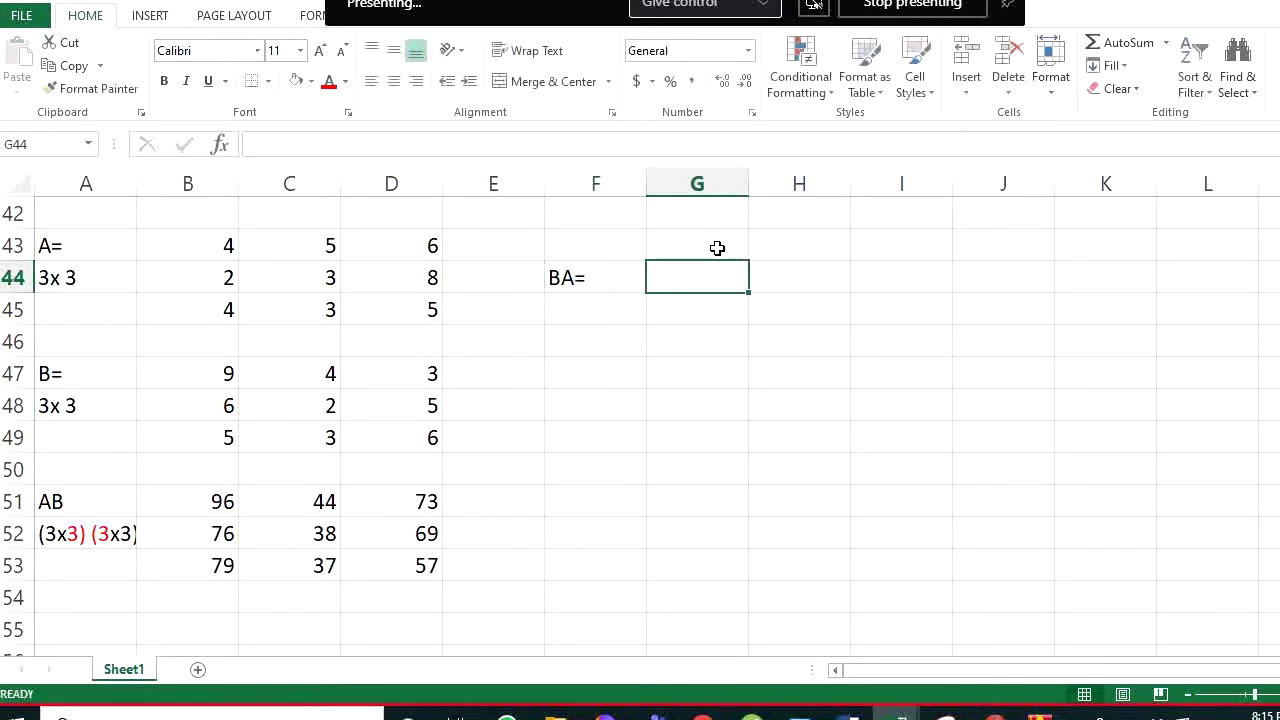
Calculate the BA product in G43:I45 with the array formula =MMULT(B47:D49,B43:D45)
drag(715, 250, 859, 311)
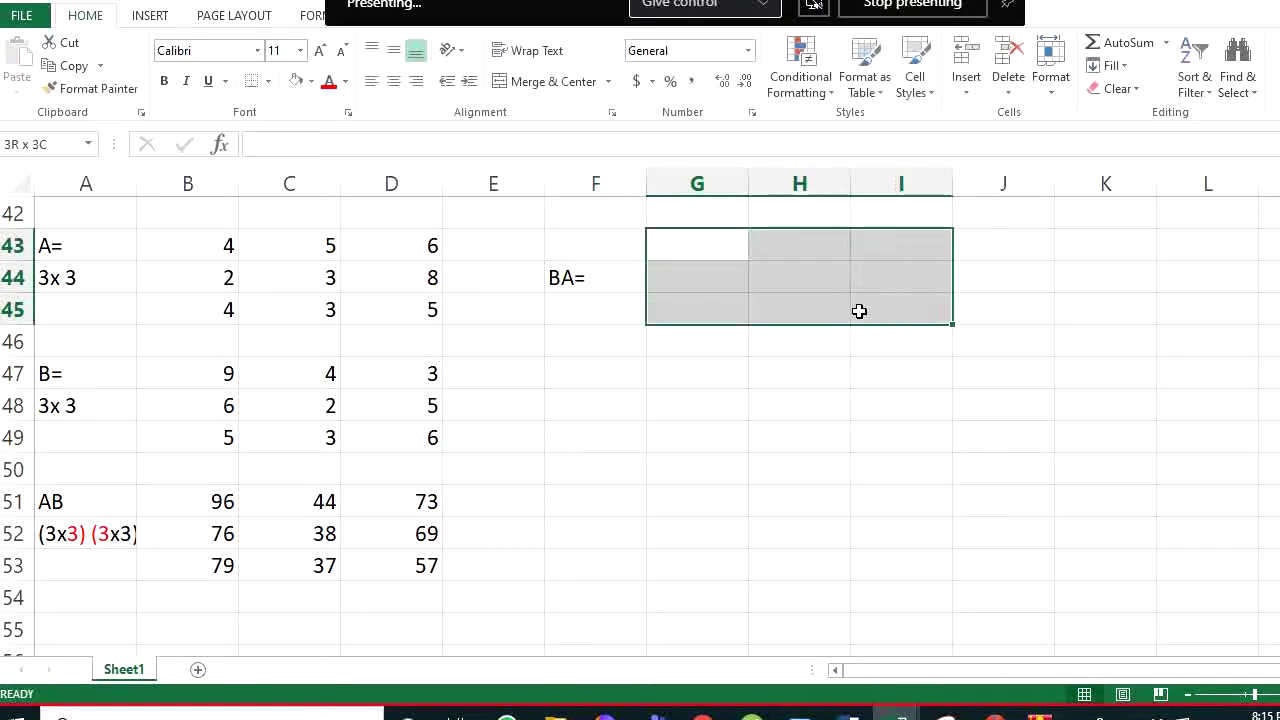
text(=mmu)
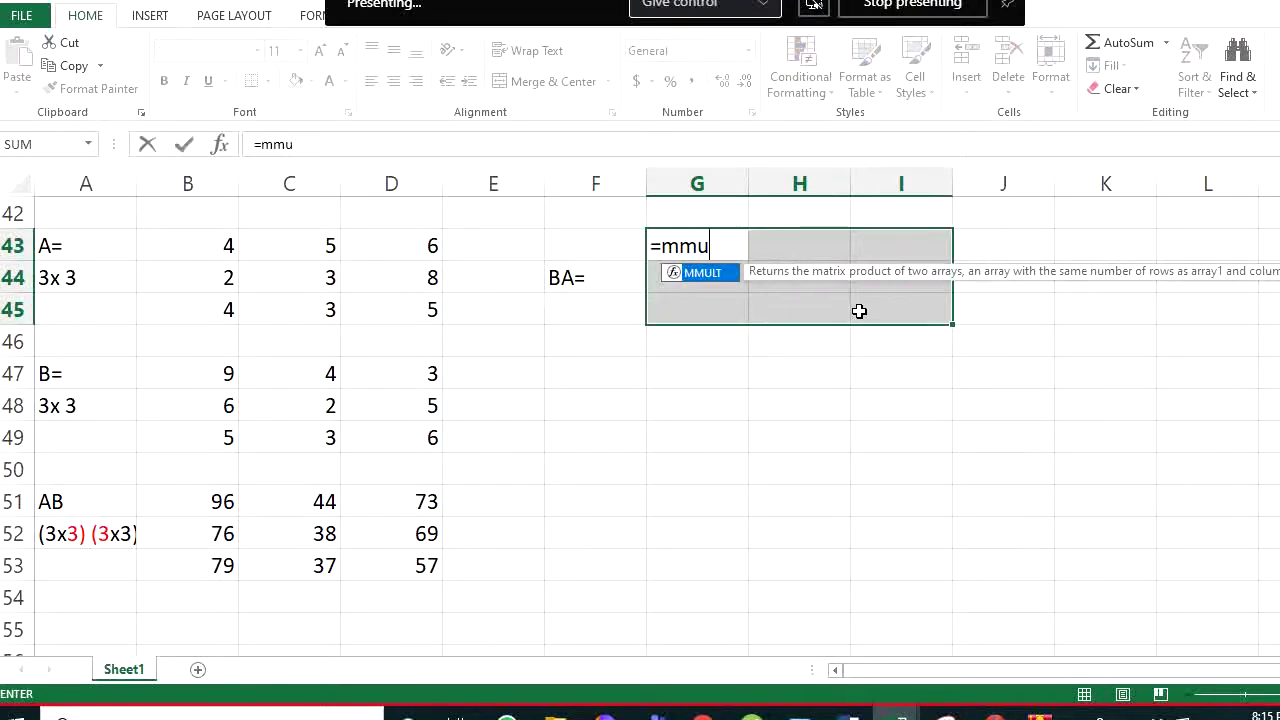
text(lut)
key(BackSpace)
key(BackSpace)
key(BackSpace)
text(lt()
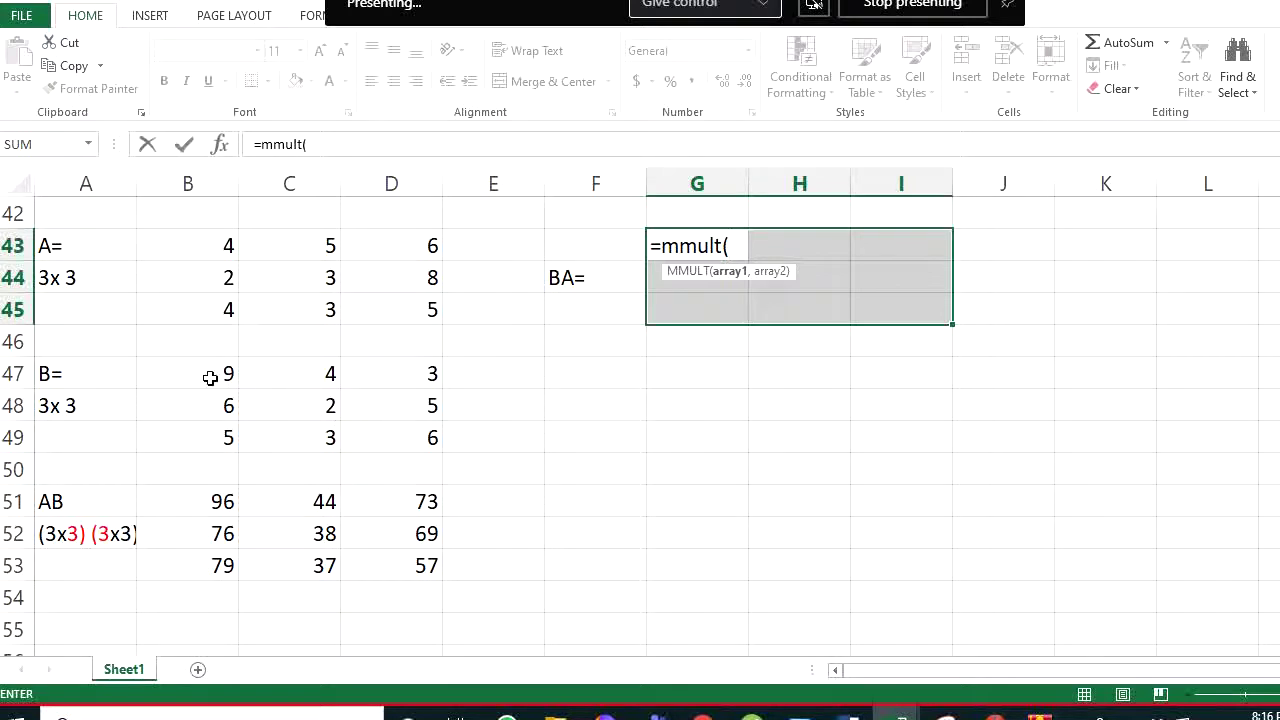
drag(210, 377, 403, 437)
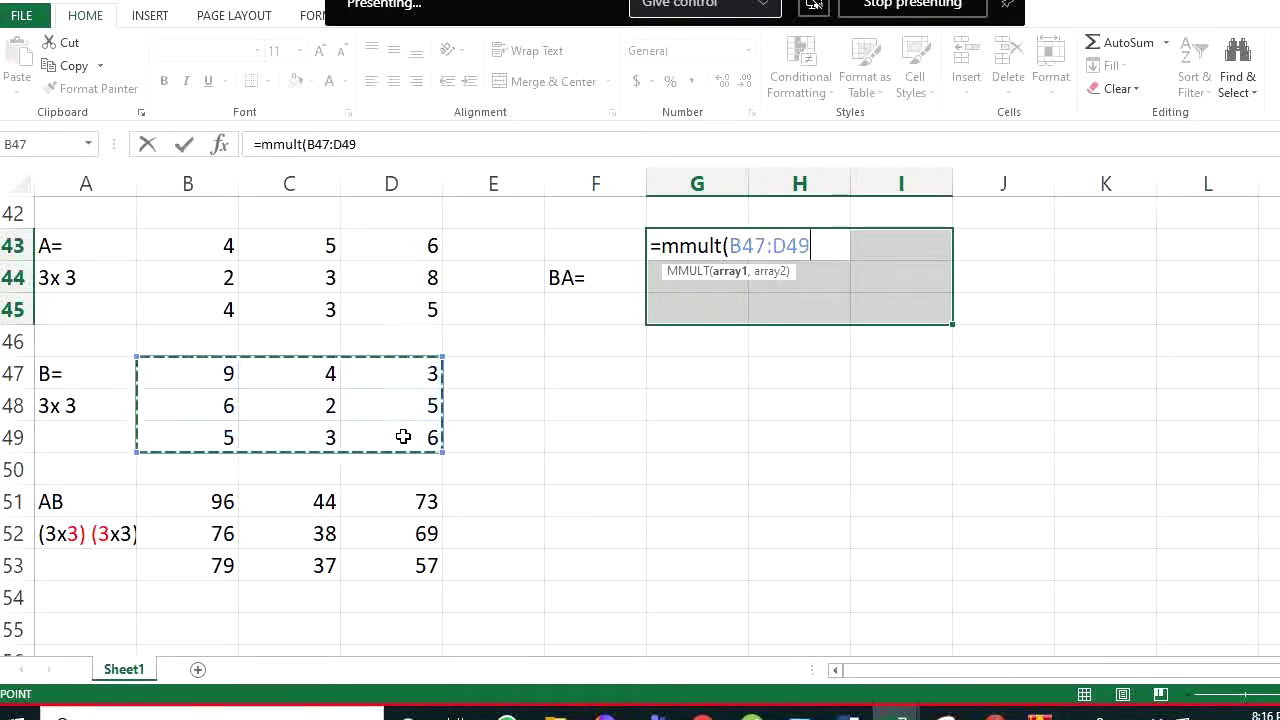
text(,)
click(202, 243)
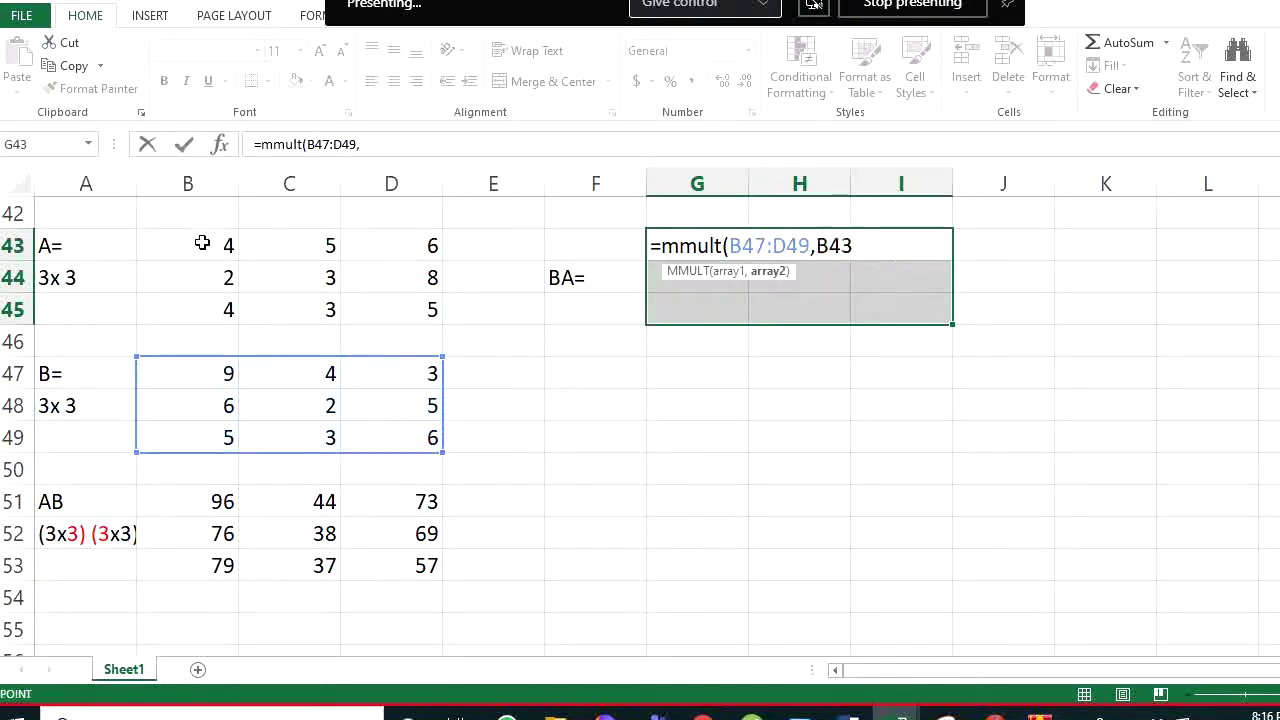
drag(202, 243, 380, 306)
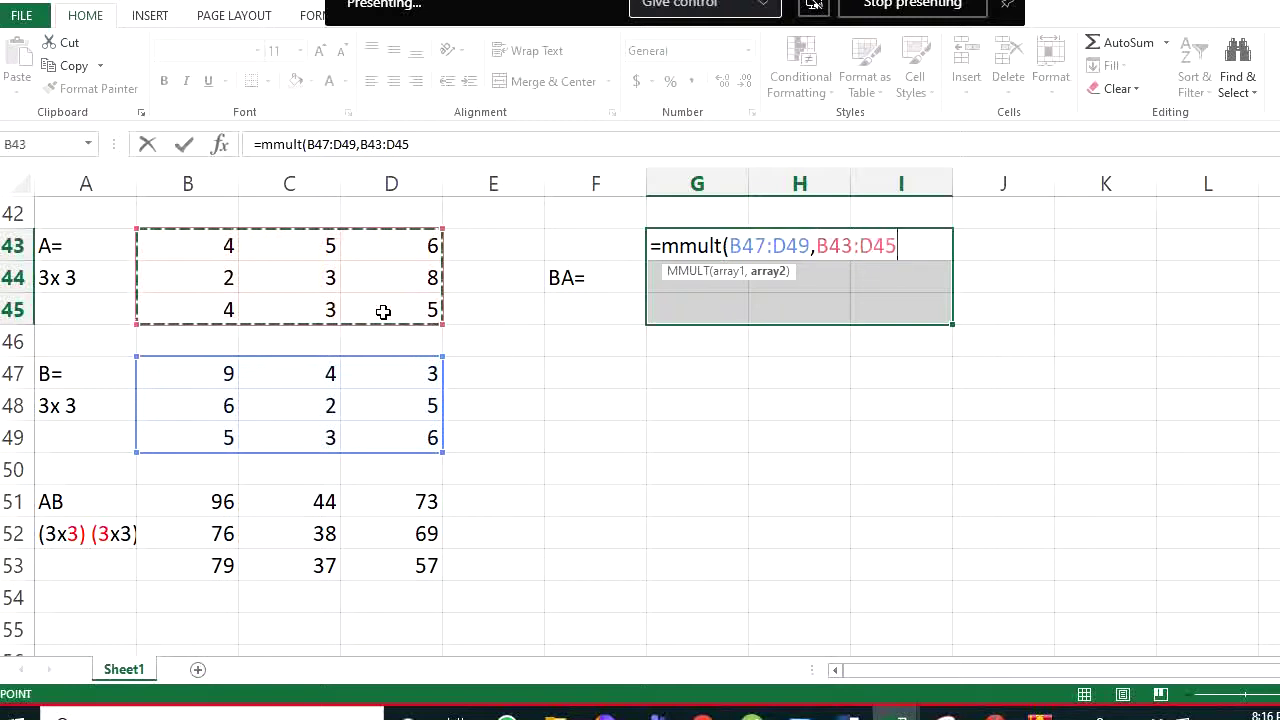
text())
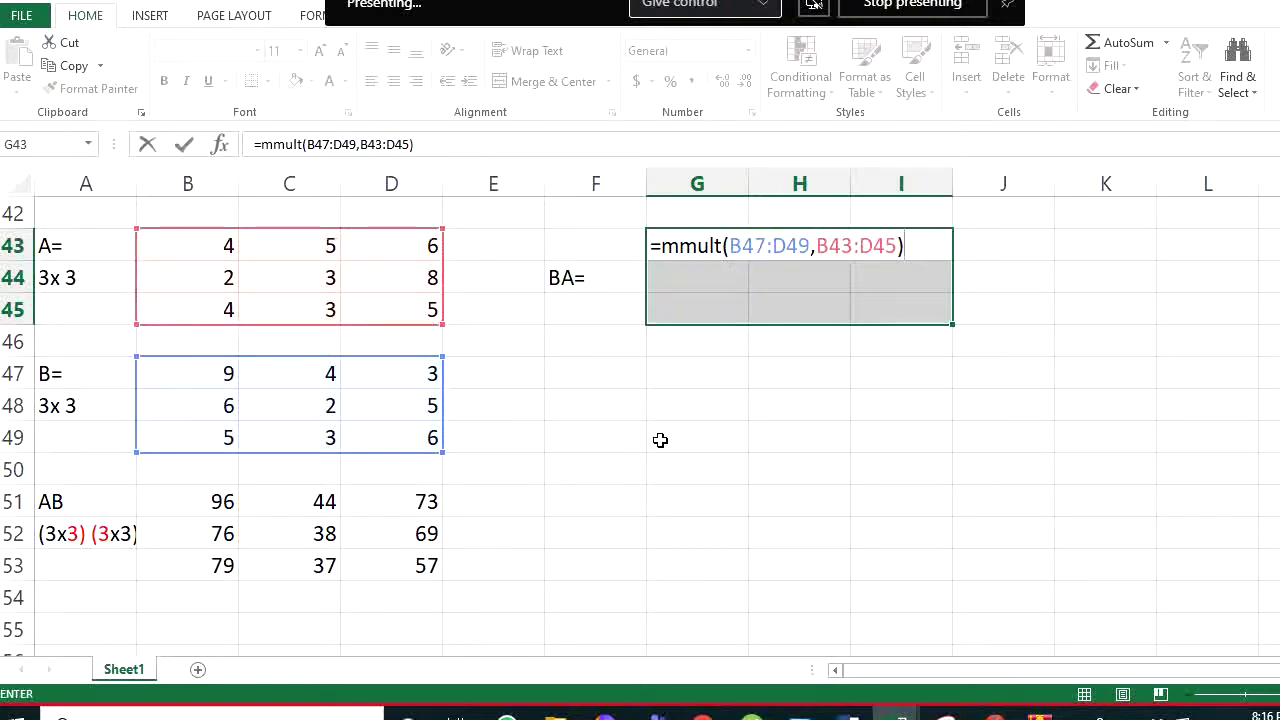
key(ctrl+shift+Return)
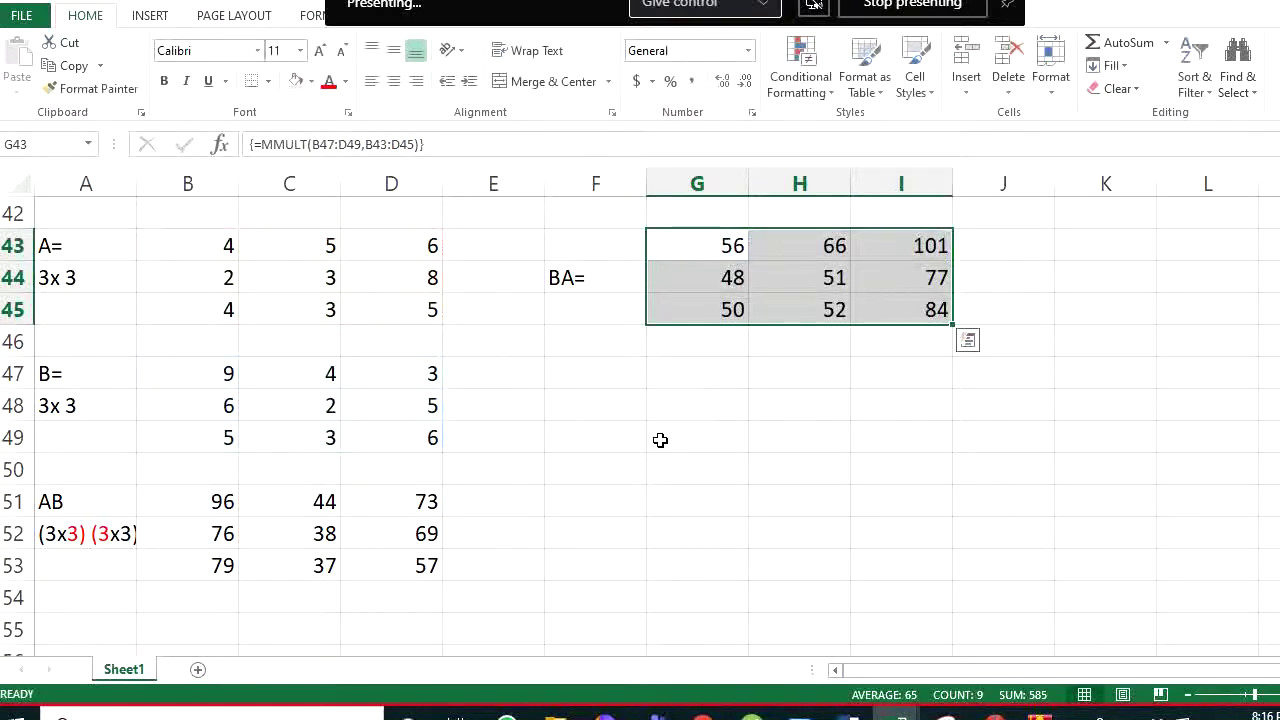
Compare the first elements of the AB and BA products in B51 and G43, and review matrix A's range B43:D45
click(214, 507)
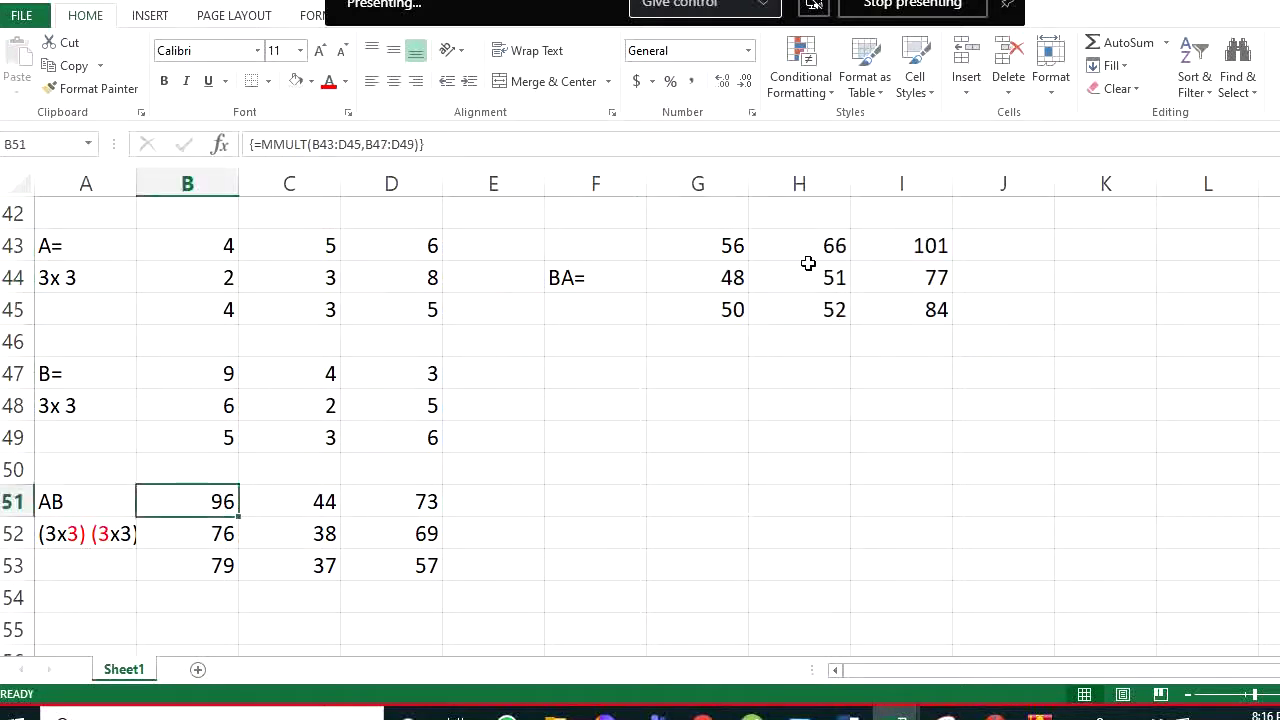
click(726, 247)
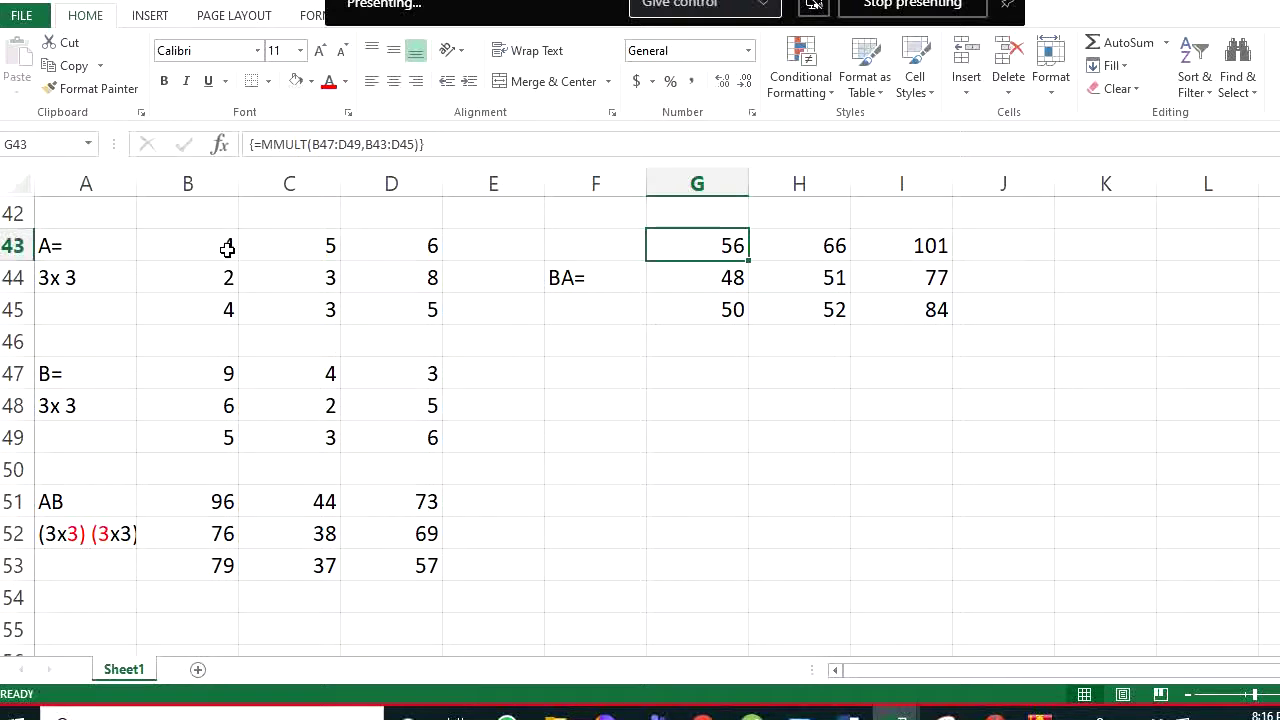
drag(228, 248, 388, 313)
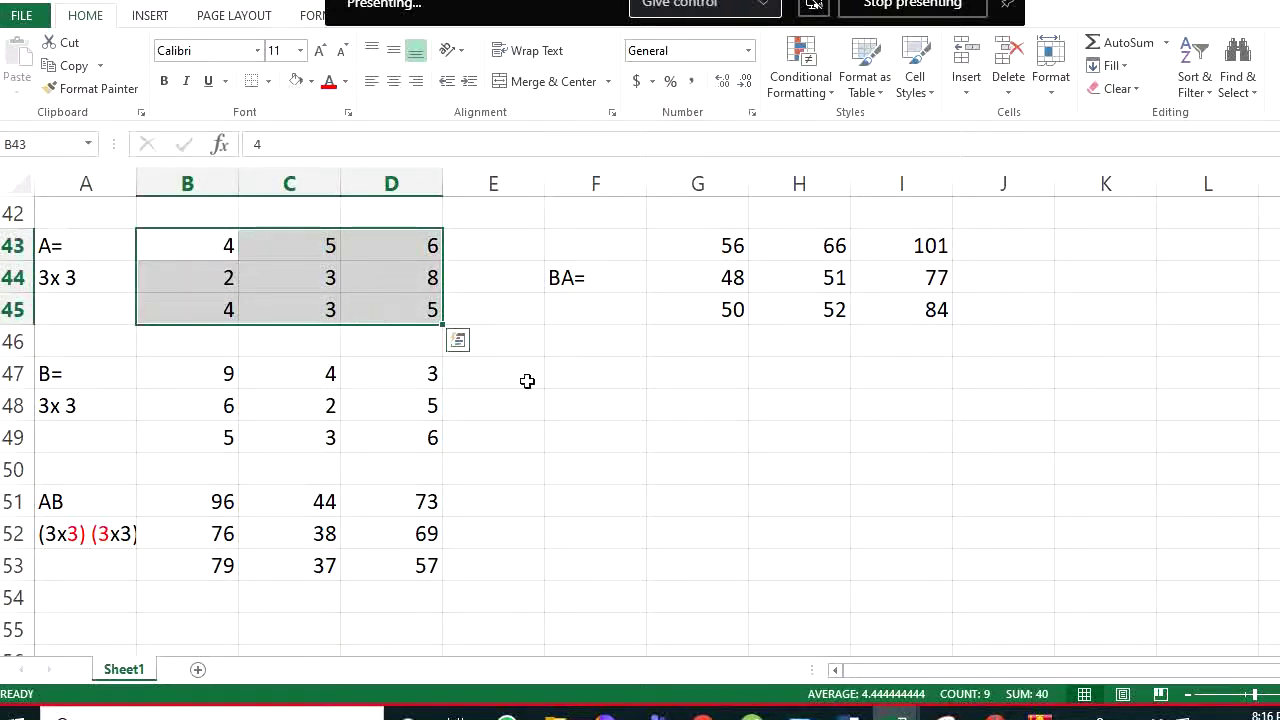
click(606, 431)
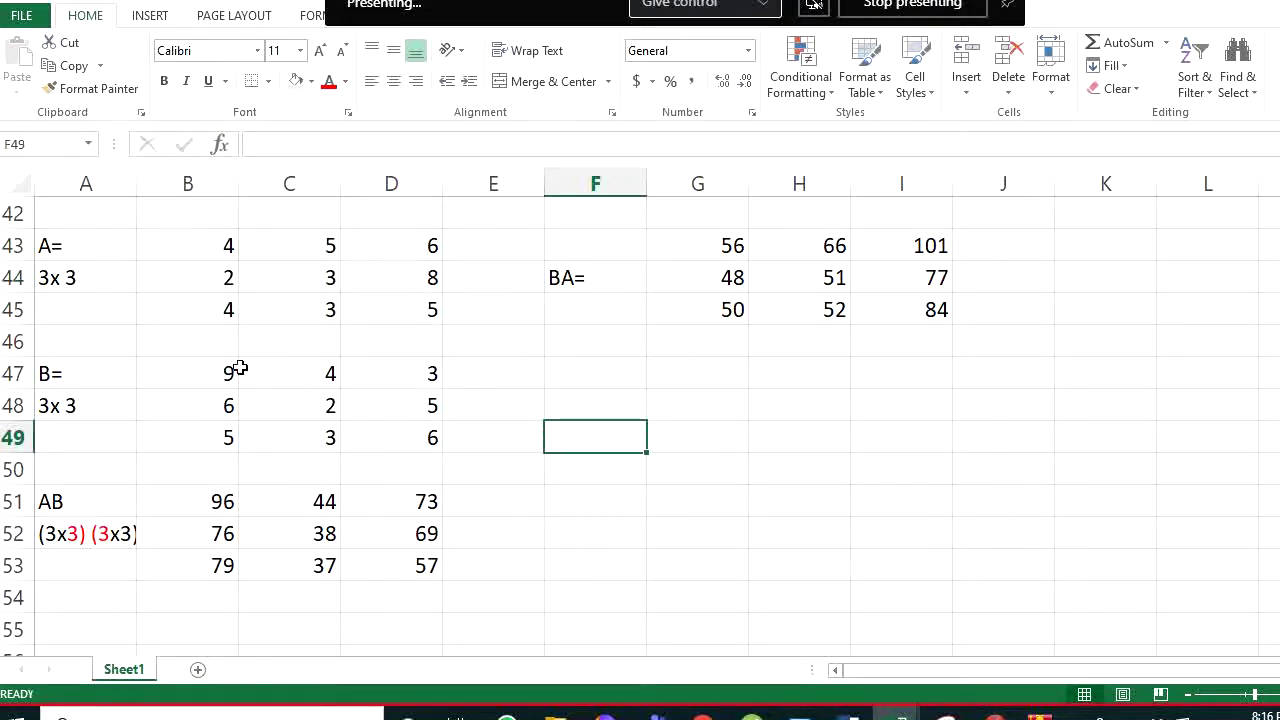
drag(225, 373, 365, 441)
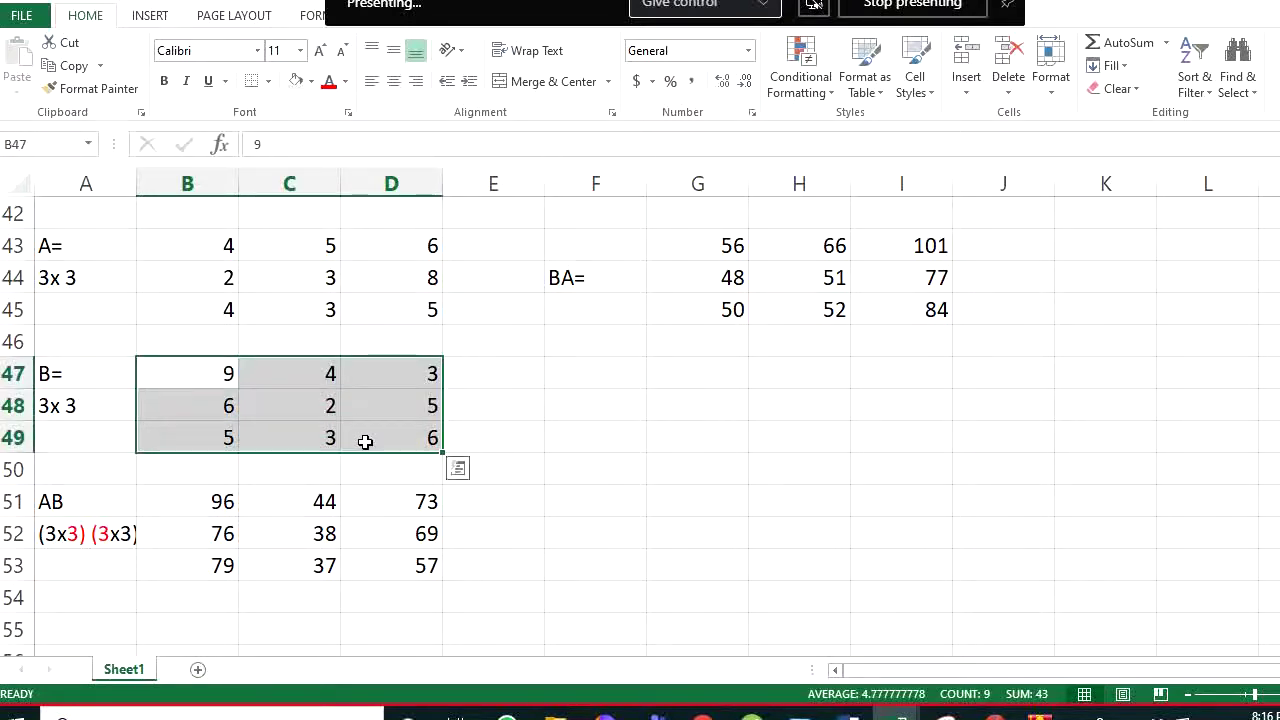
click(631, 523)
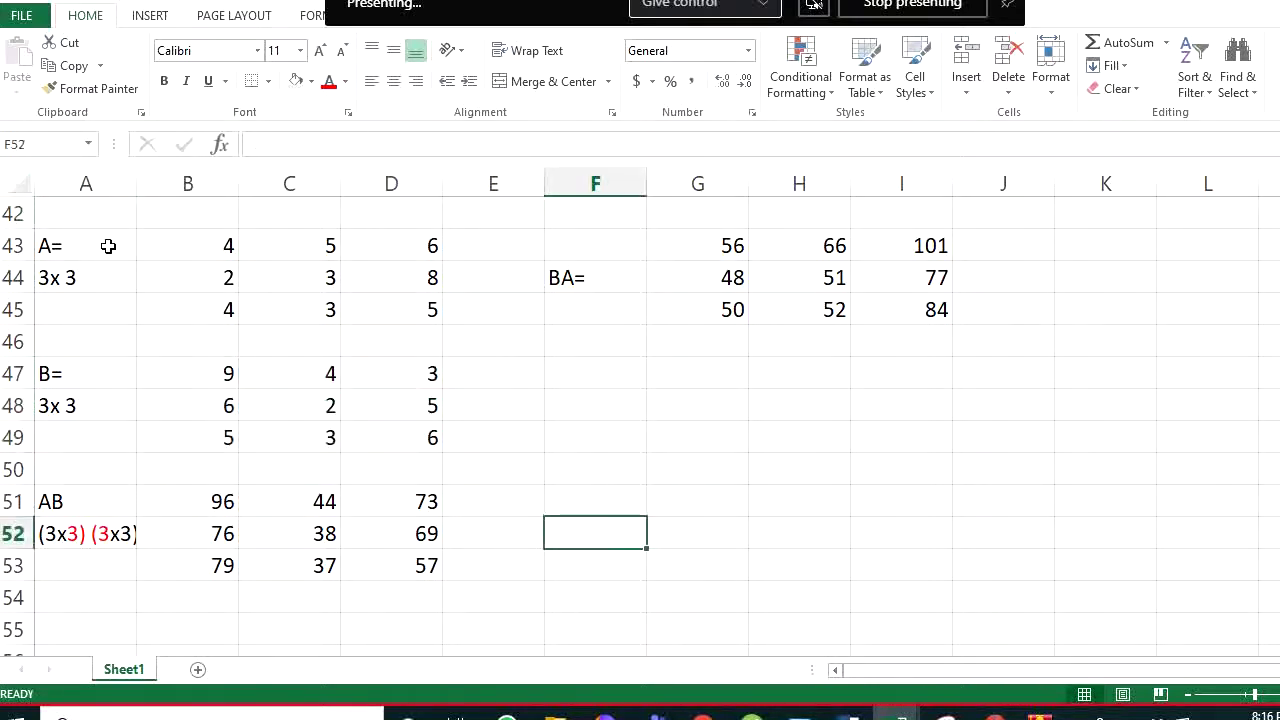
Copy the whole matrix block A43:I53 with its AB and BA products and paste it starting at A56
drag(98, 246, 395, 311)
click(457, 340)
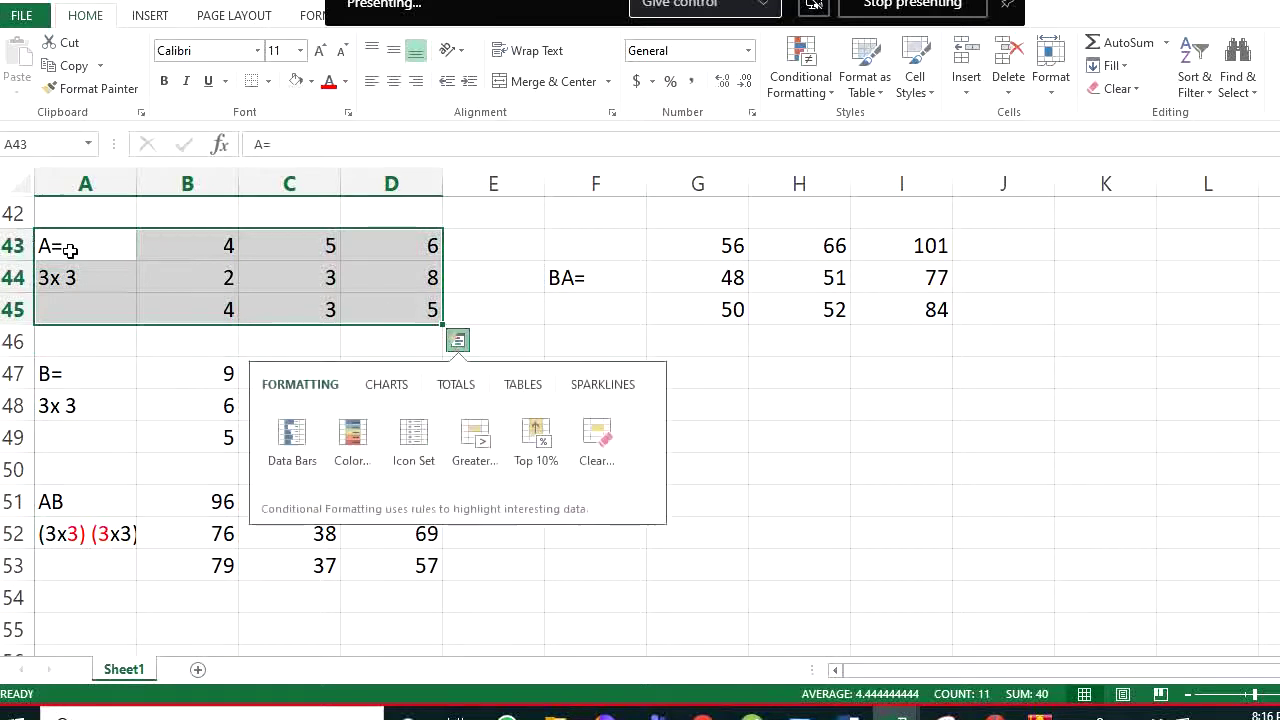
drag(85, 246, 912, 566)
key(ctrl+c)
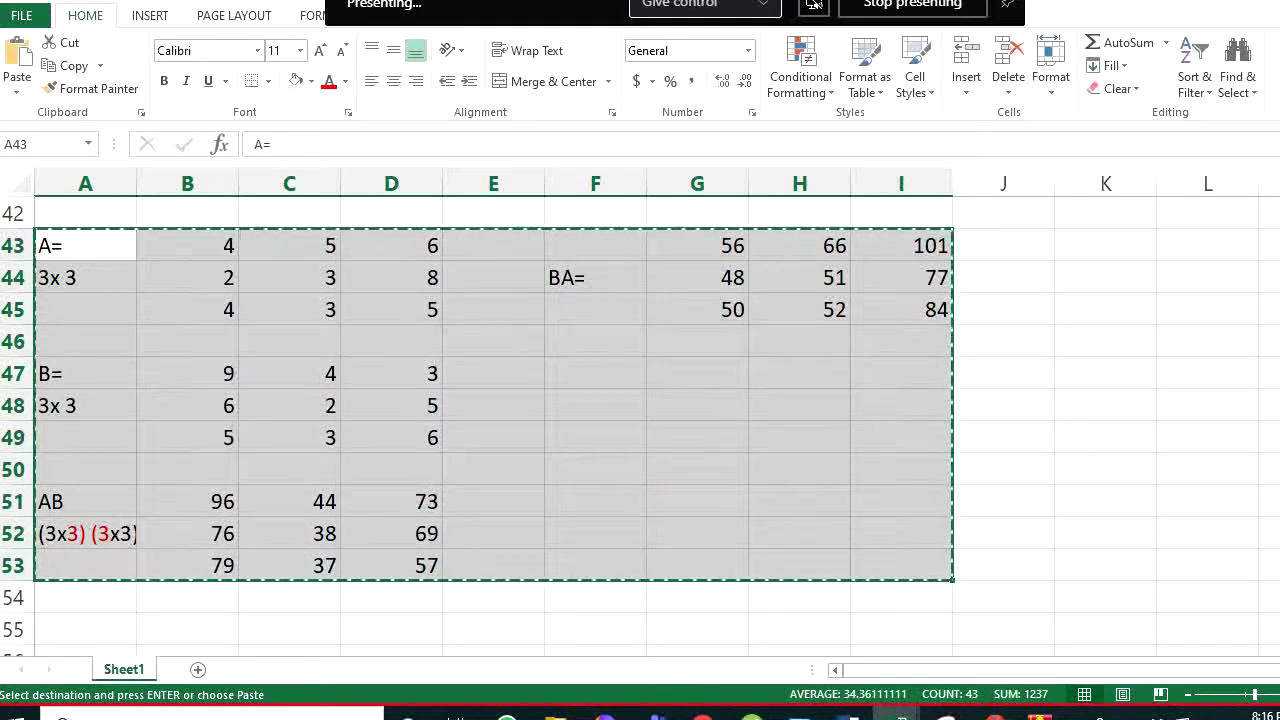
scroll(480, 400, down, 2)
scroll(122, 235, down, 3)
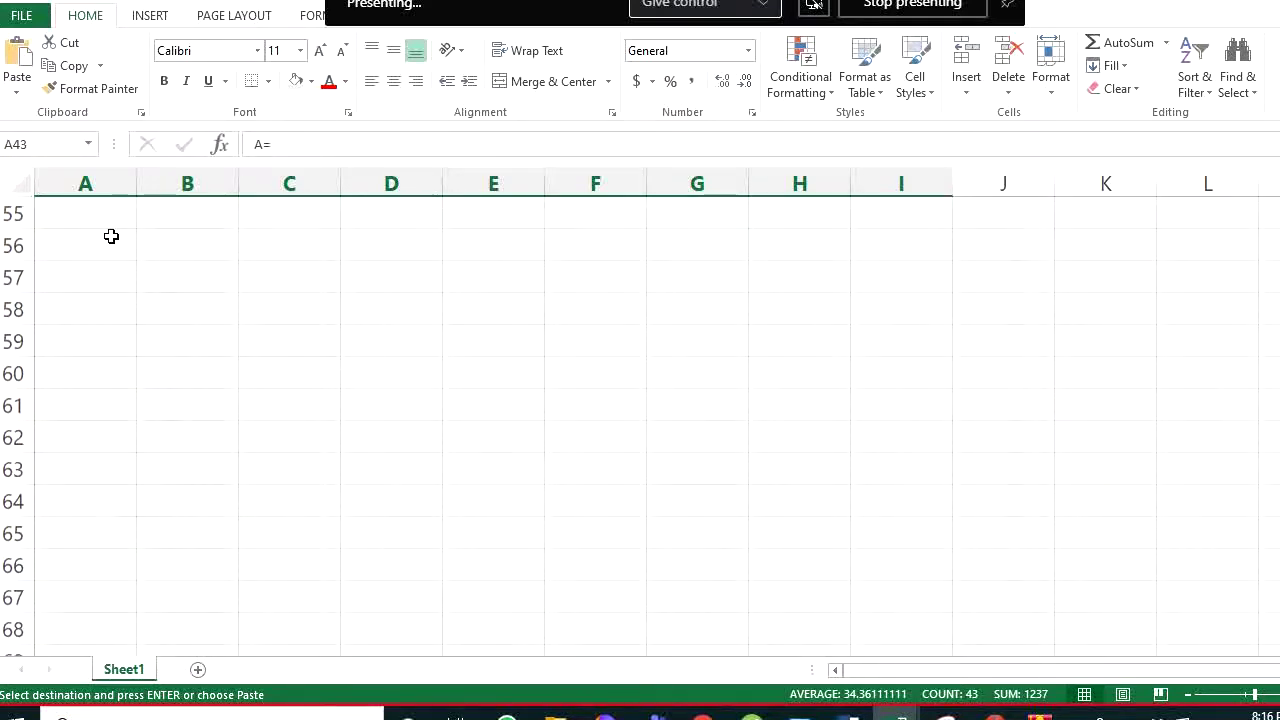
click(111, 236)
key(ctrl+v)
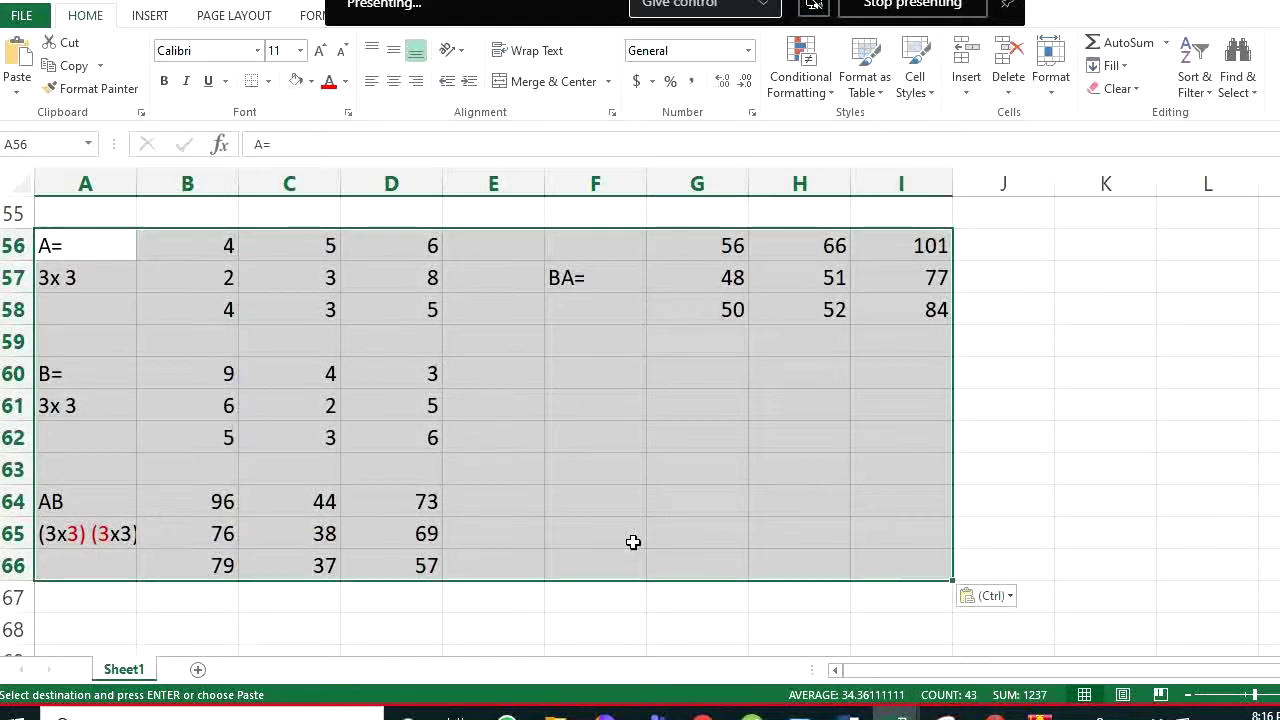
click(777, 563)
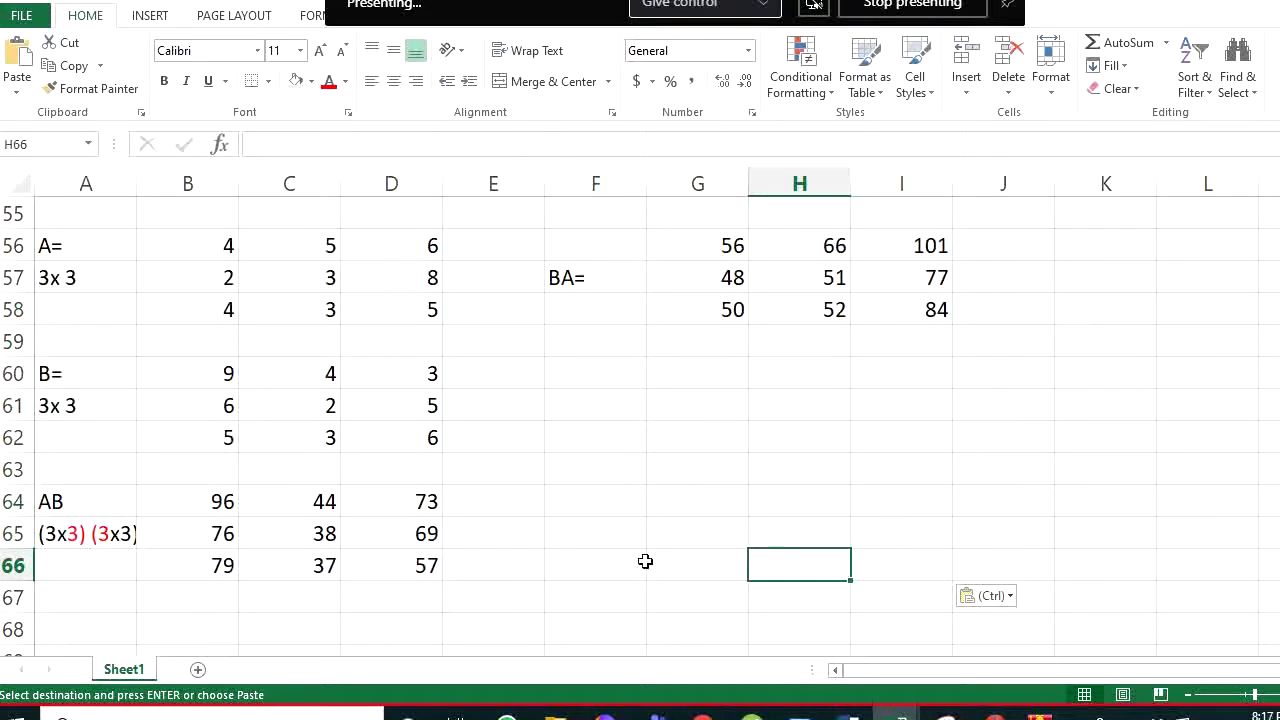
Replace the matrix B label in A60 with A-inv
click(87, 376)
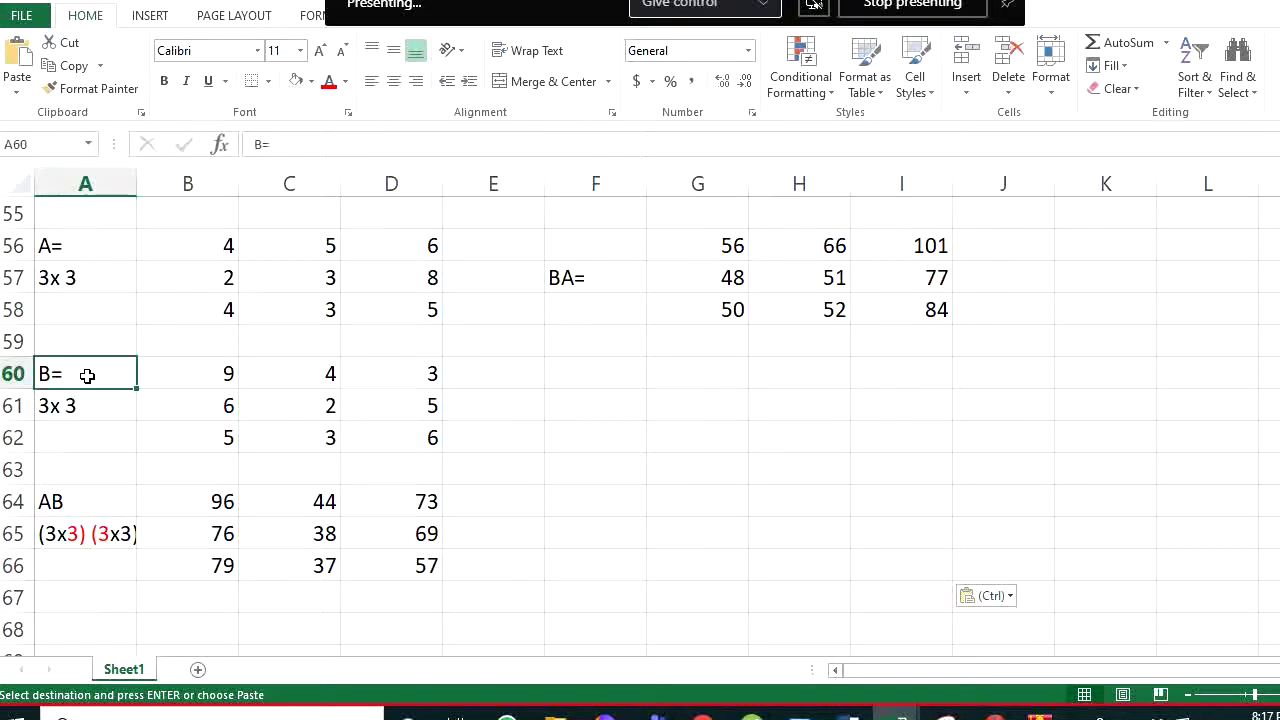
text(A-inv)
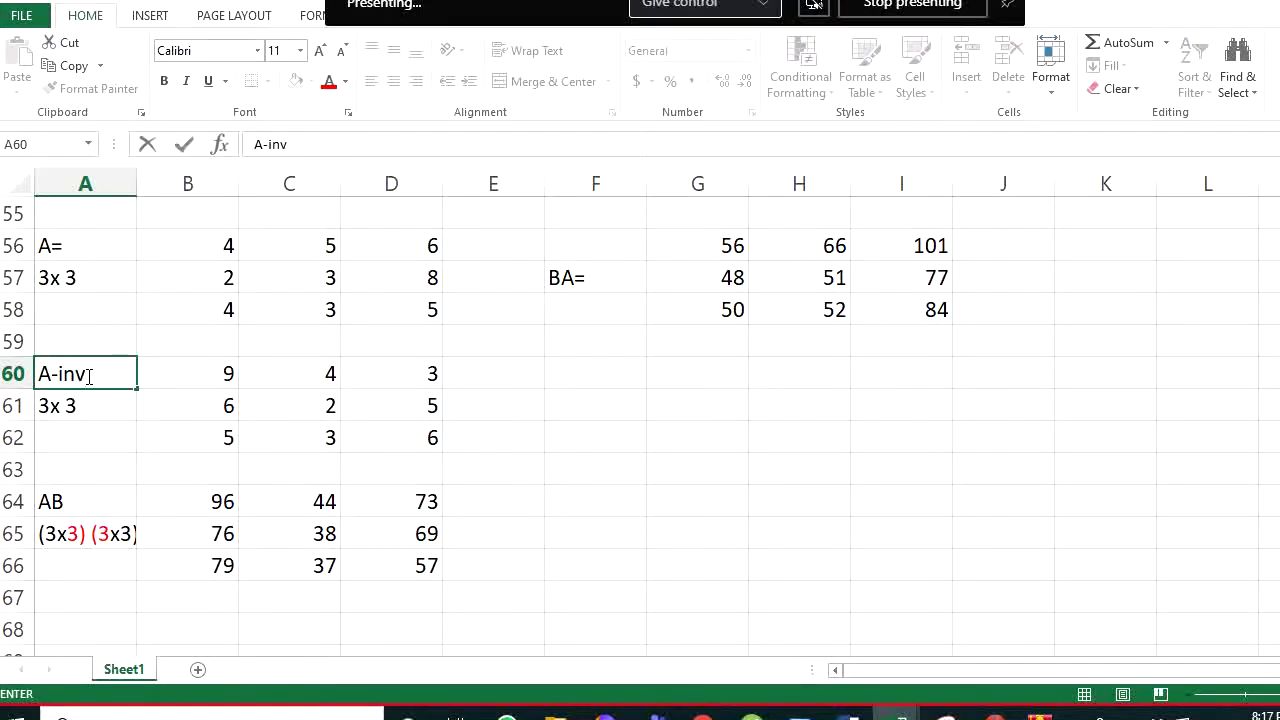
key(Return)
Calculate the inverse of matrix A in B60:D62 with the array formula =MINVERSE(B56:D58)
drag(222, 374, 355, 443)
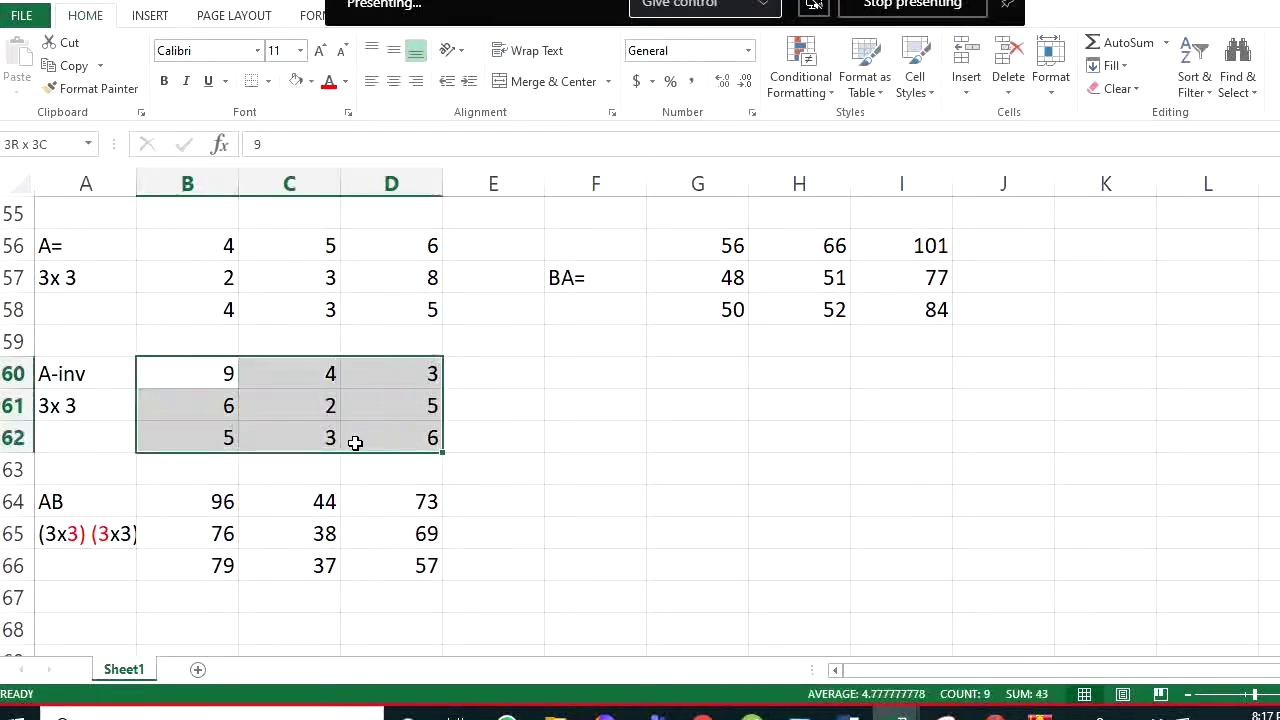
text(=)
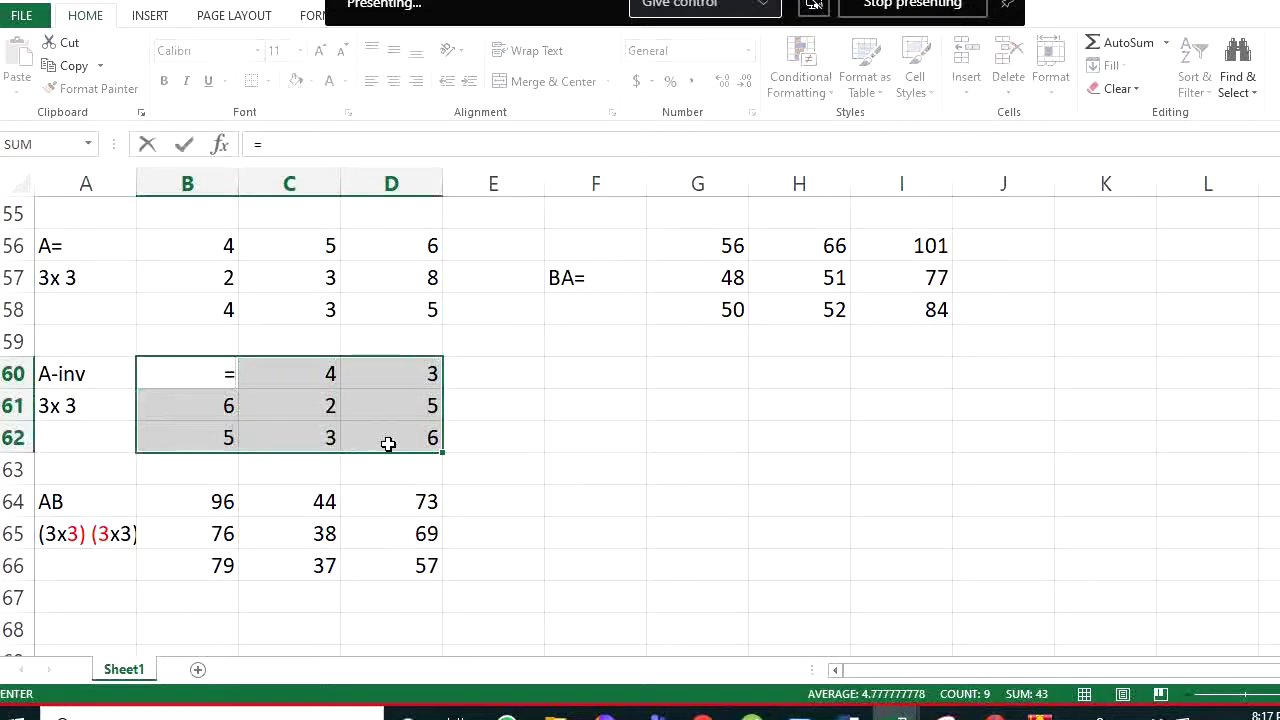
text(minverse)
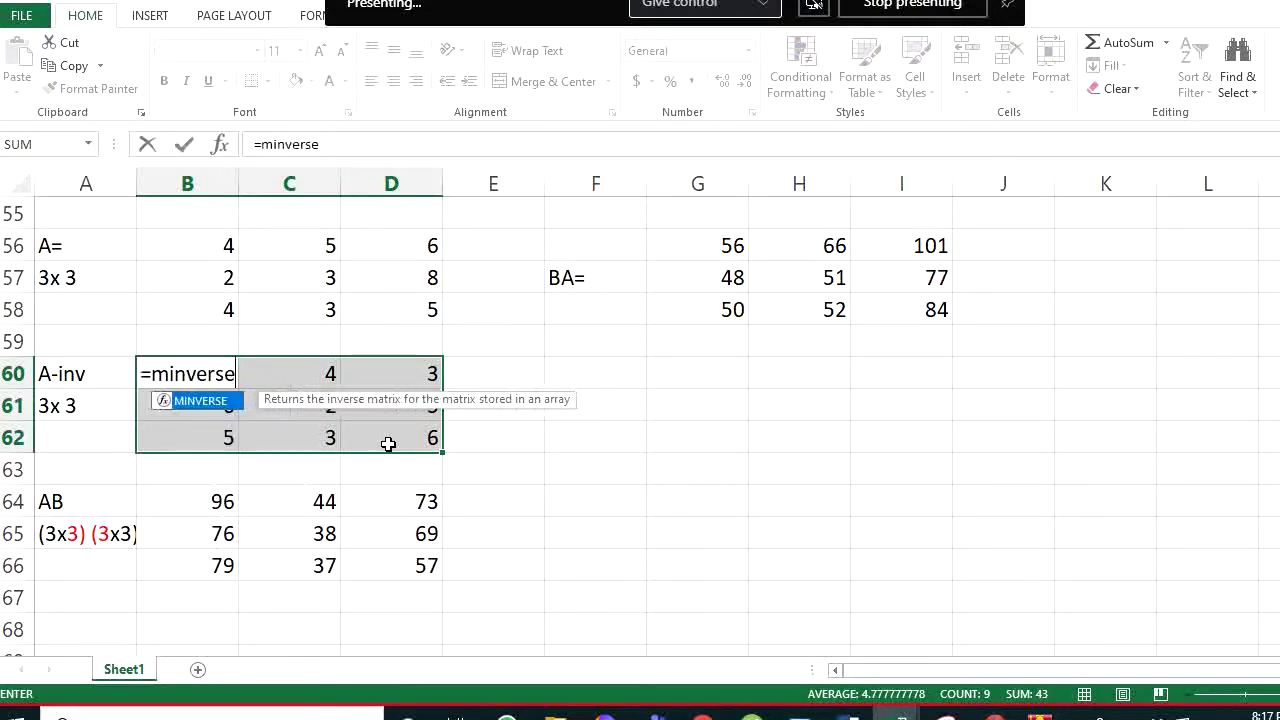
text(()
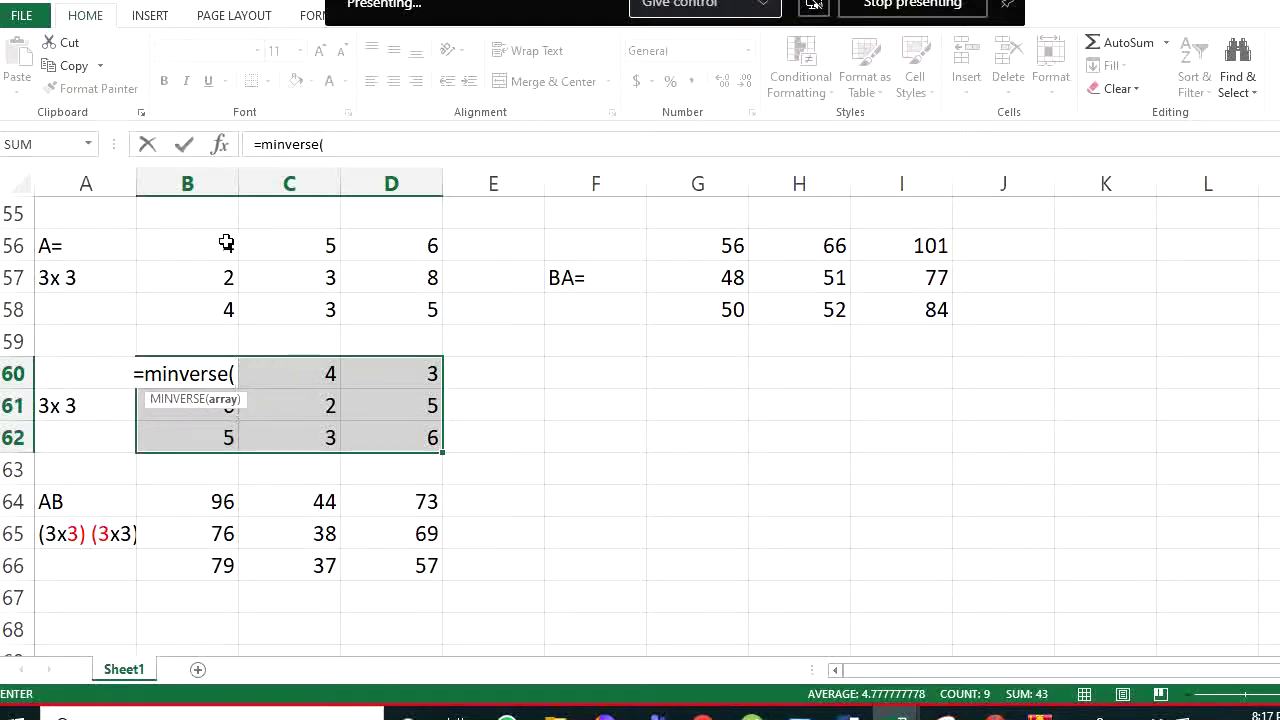
drag(223, 246, 397, 307)
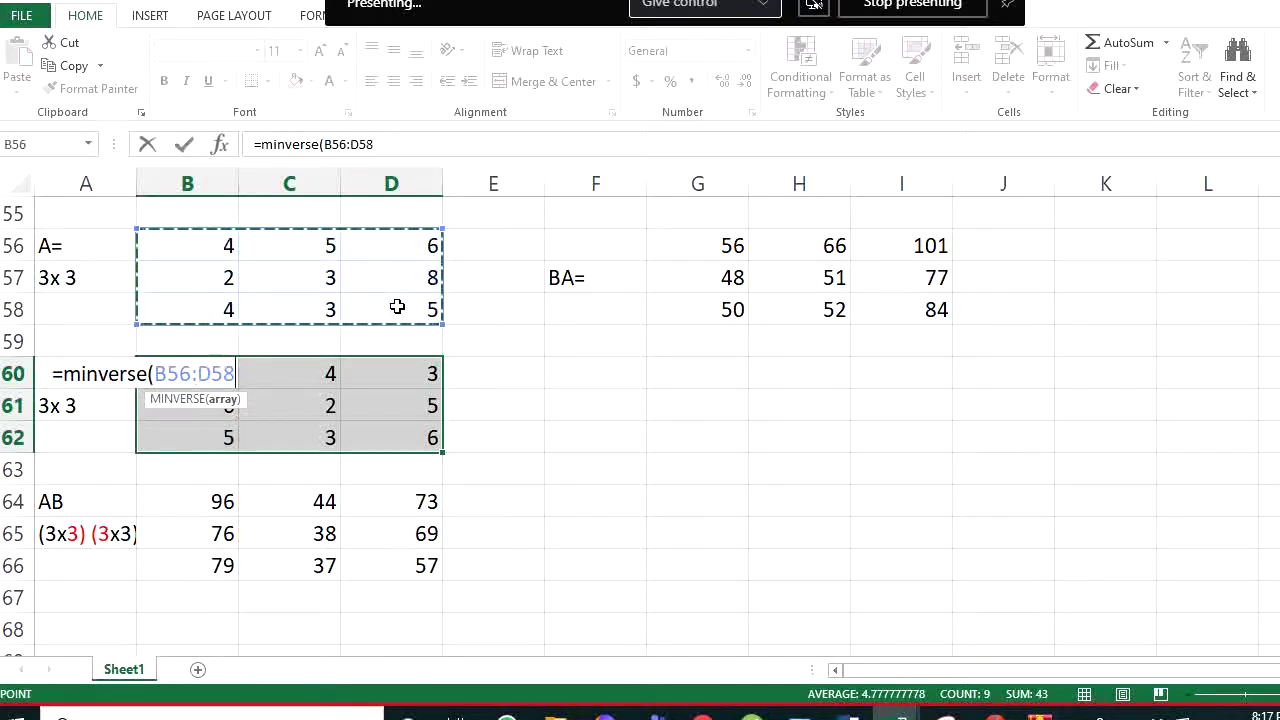
text())
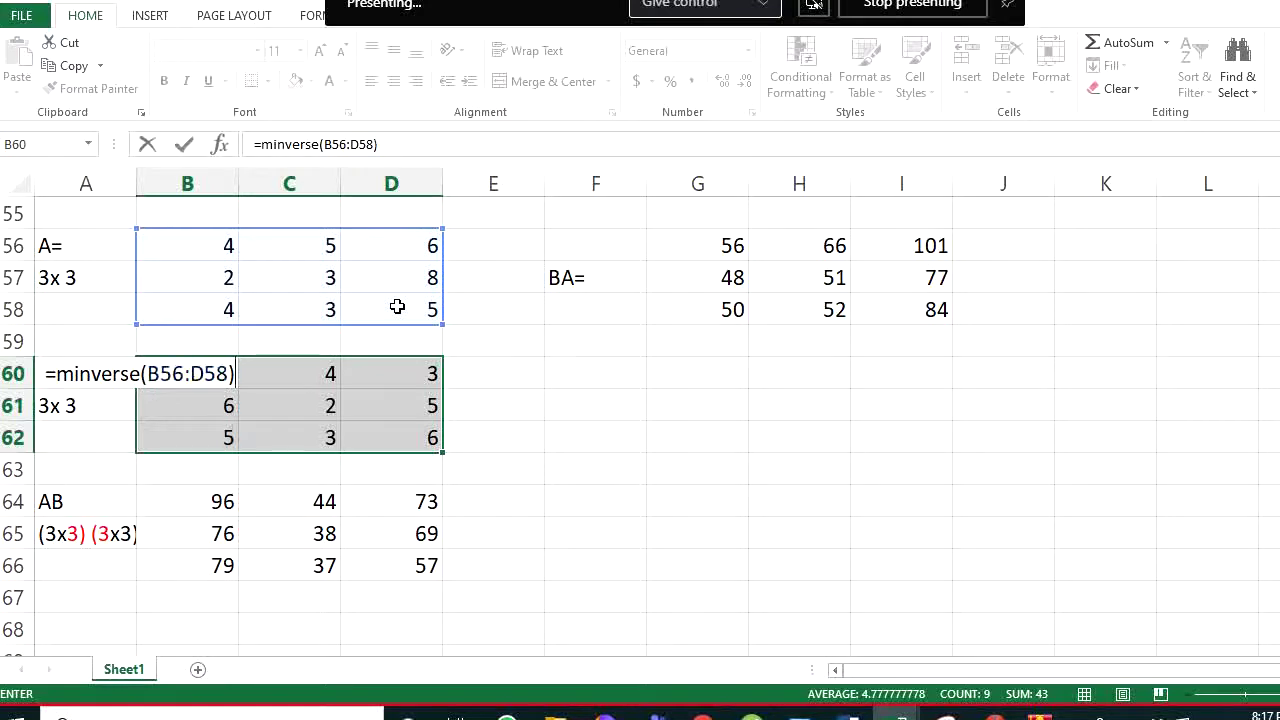
key(ctrl+shift+Return)
click(395, 441)
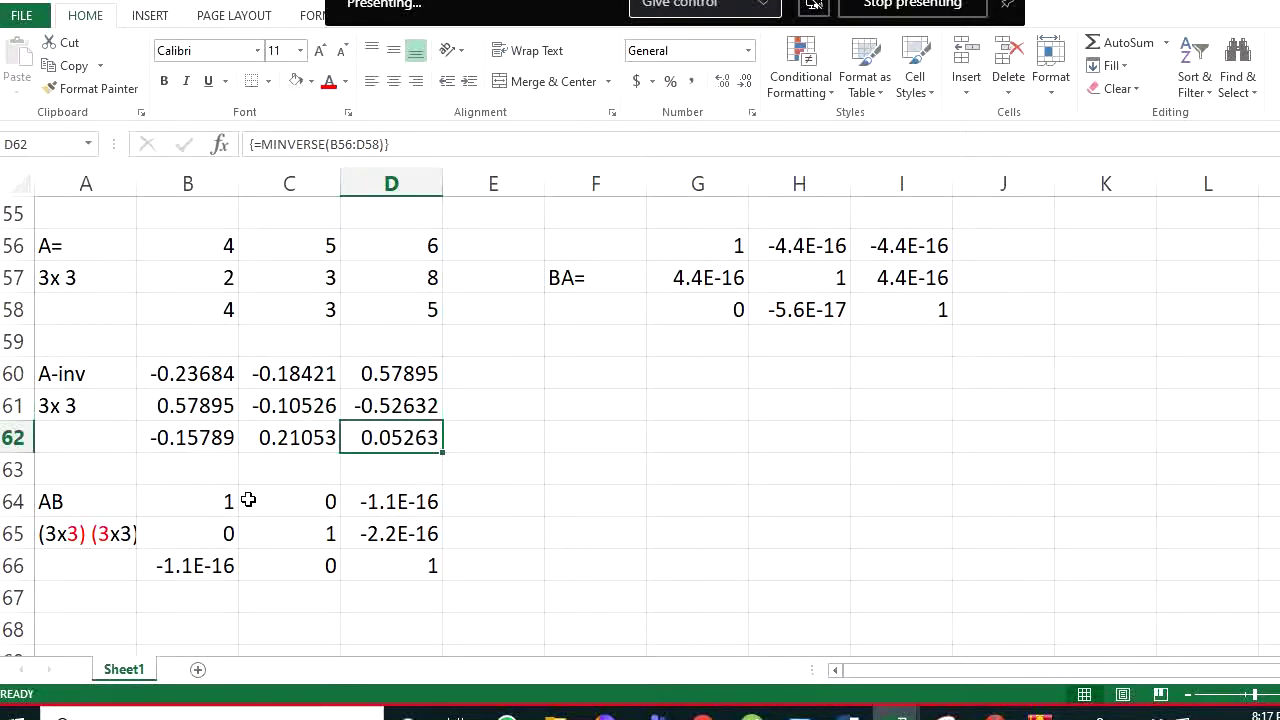
Try to tidy the AB product in B64:D66 by changing its decimal places and applying the General format
drag(229, 501, 418, 558)
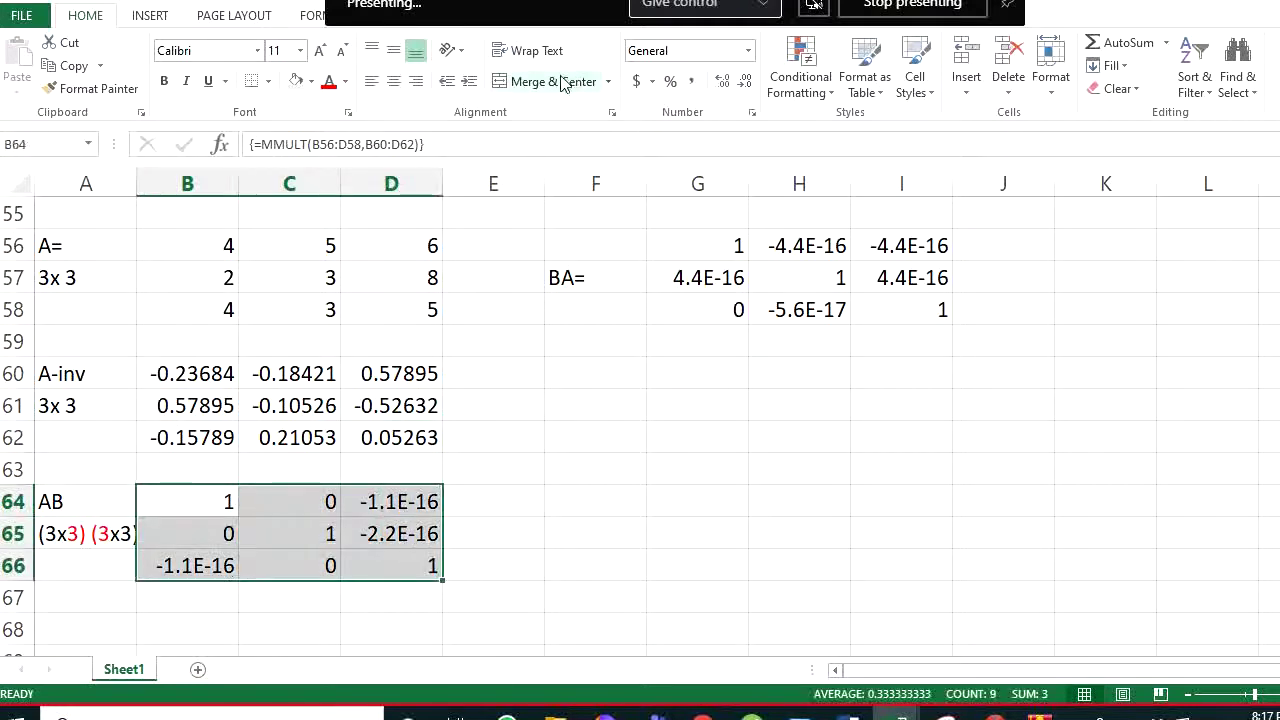
click(726, 83)
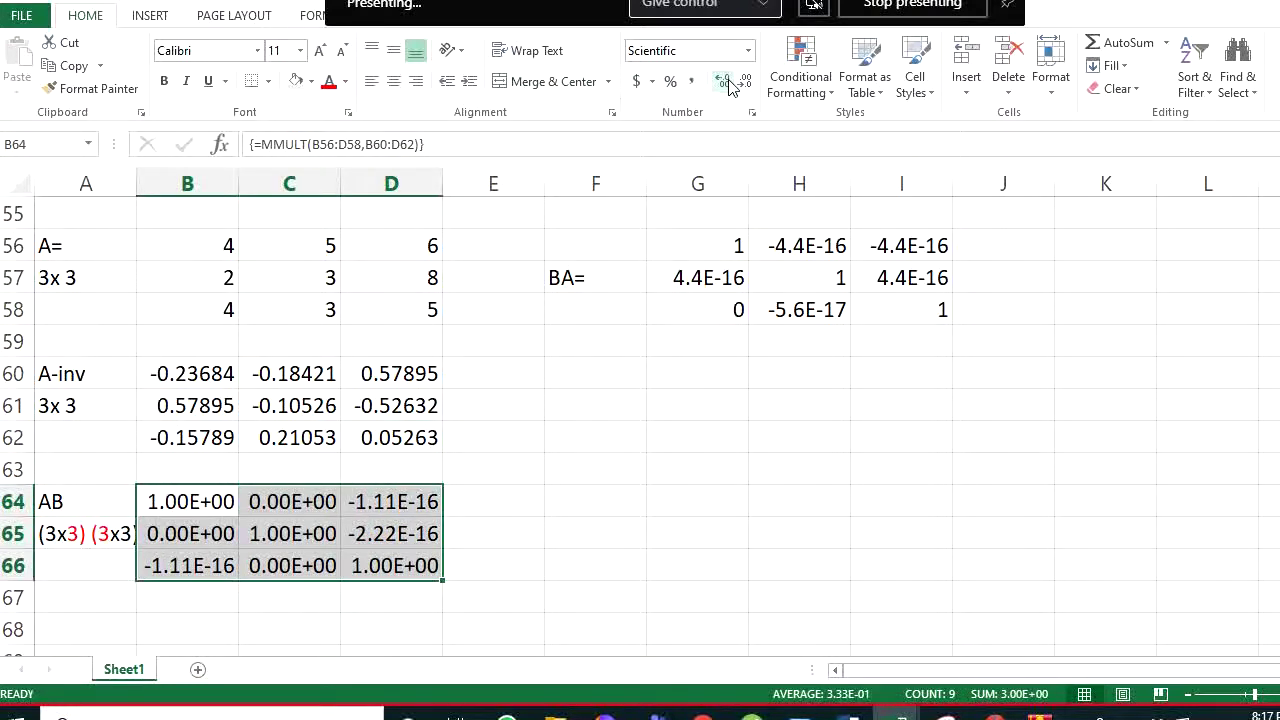
click(745, 84)
click(745, 84)
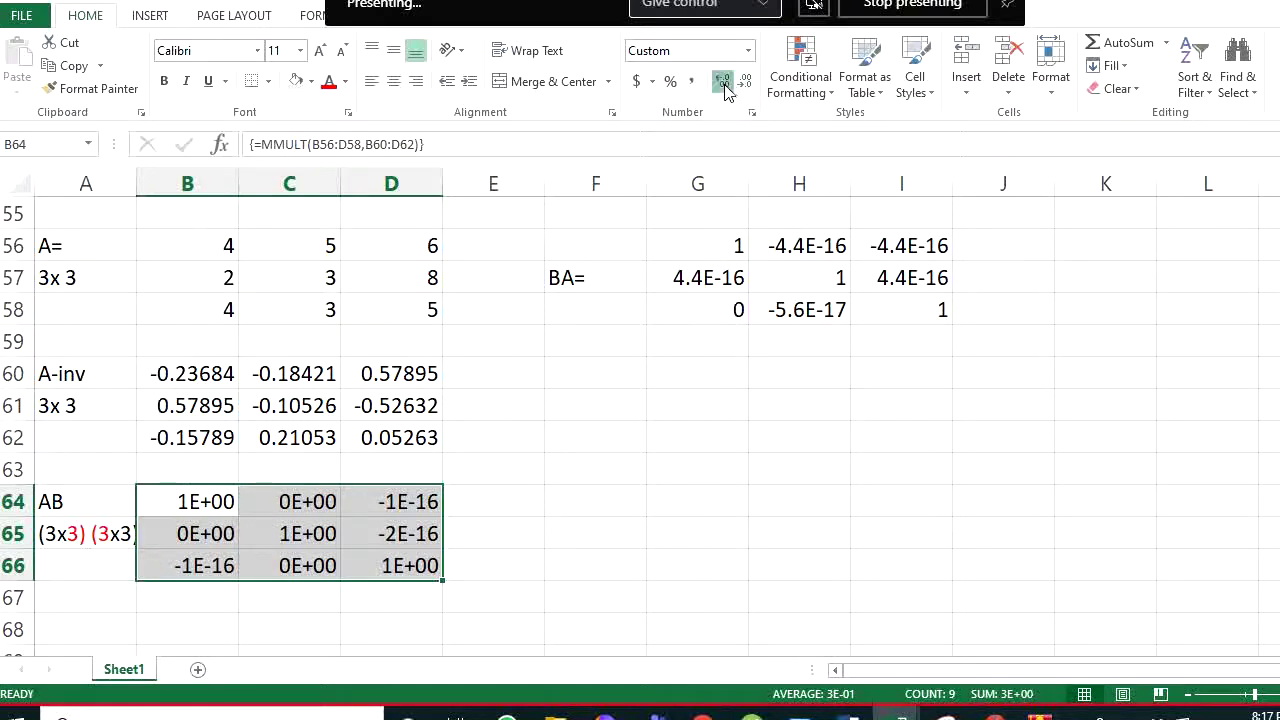
click(724, 84)
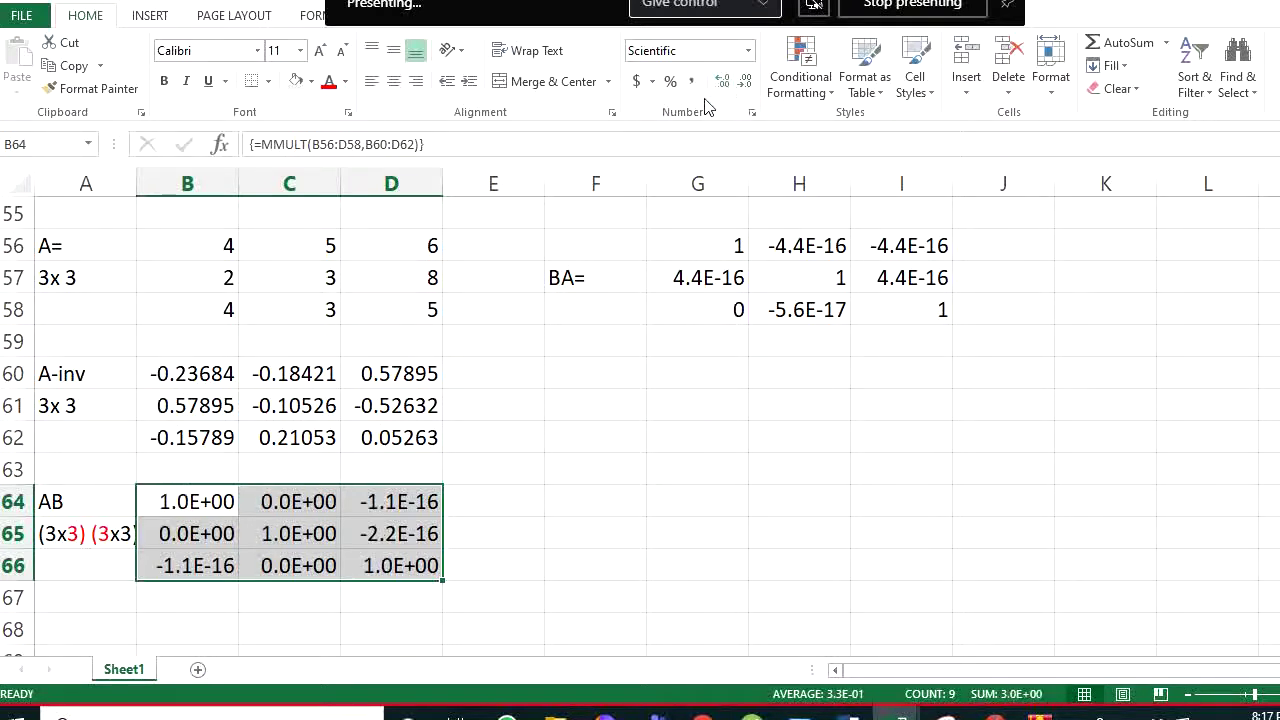
click(748, 50)
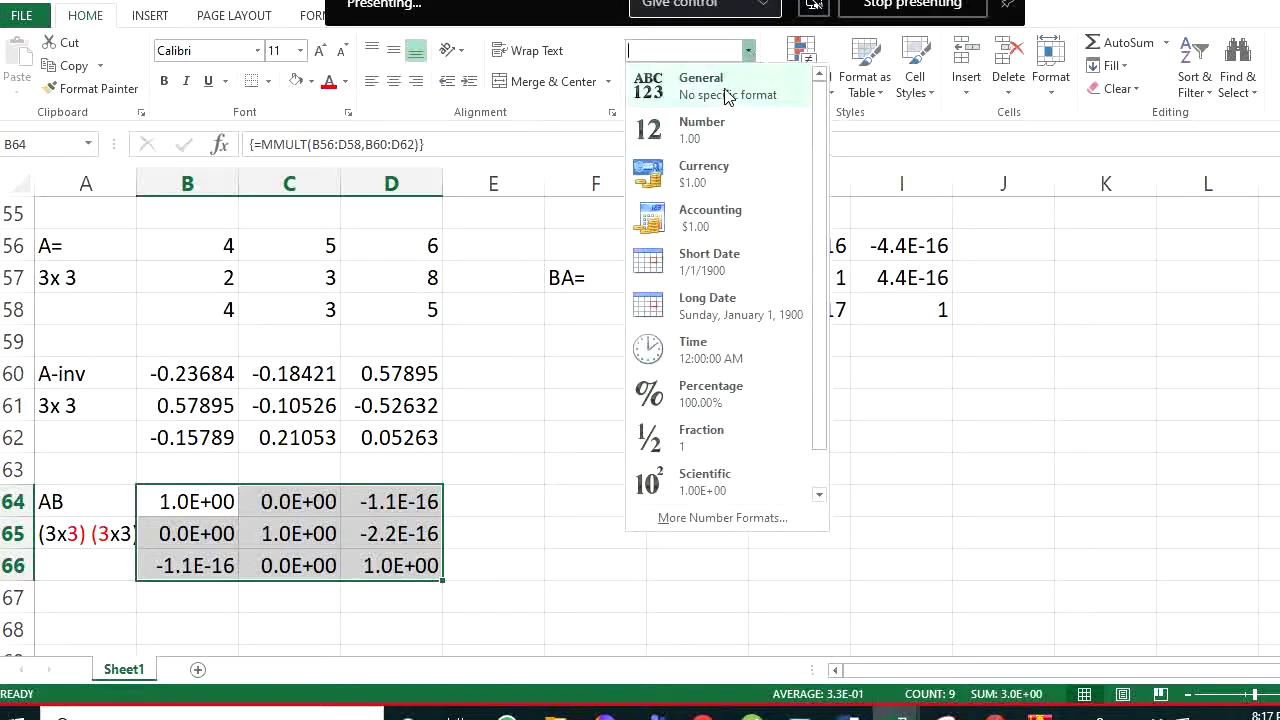
click(727, 90)
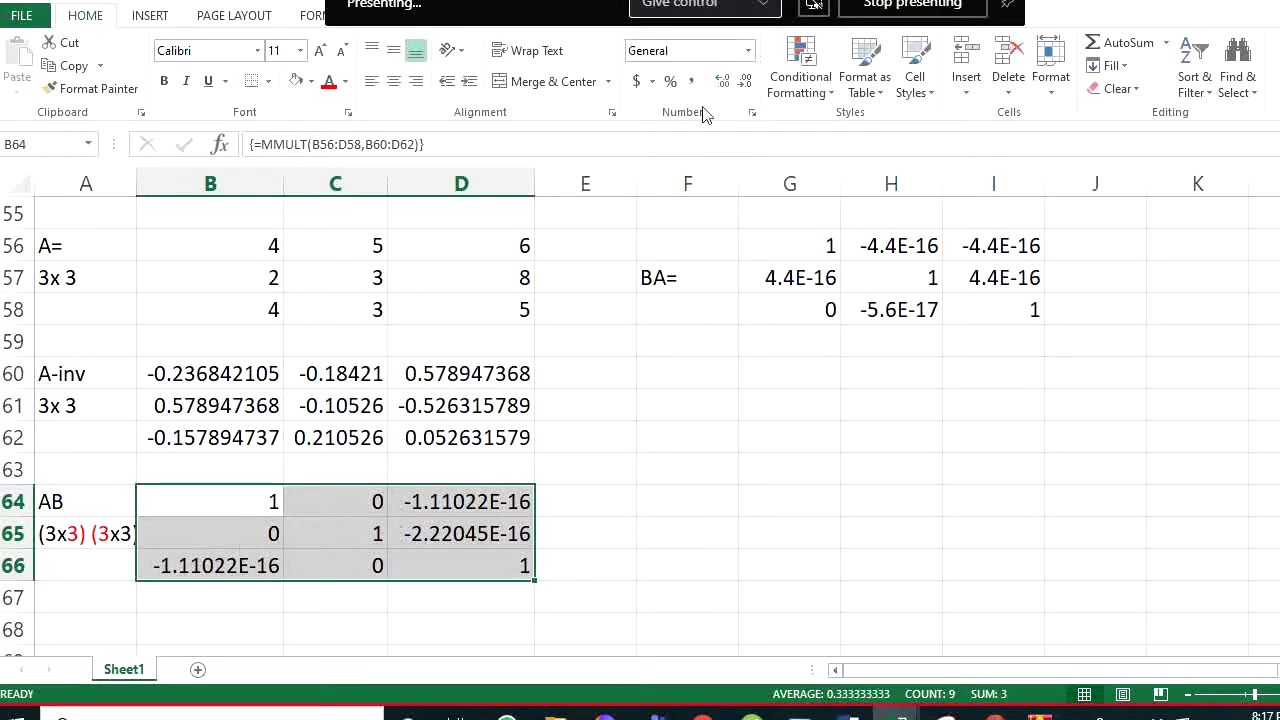
click(740, 84)
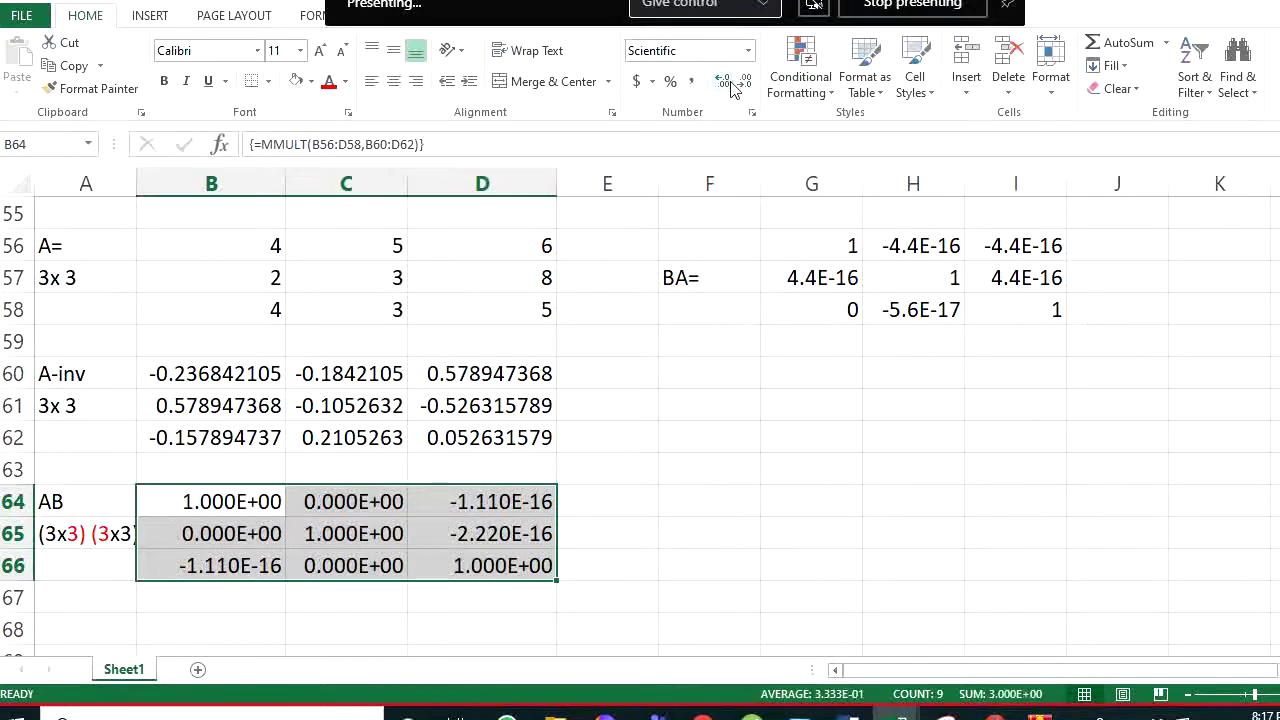
click(723, 88)
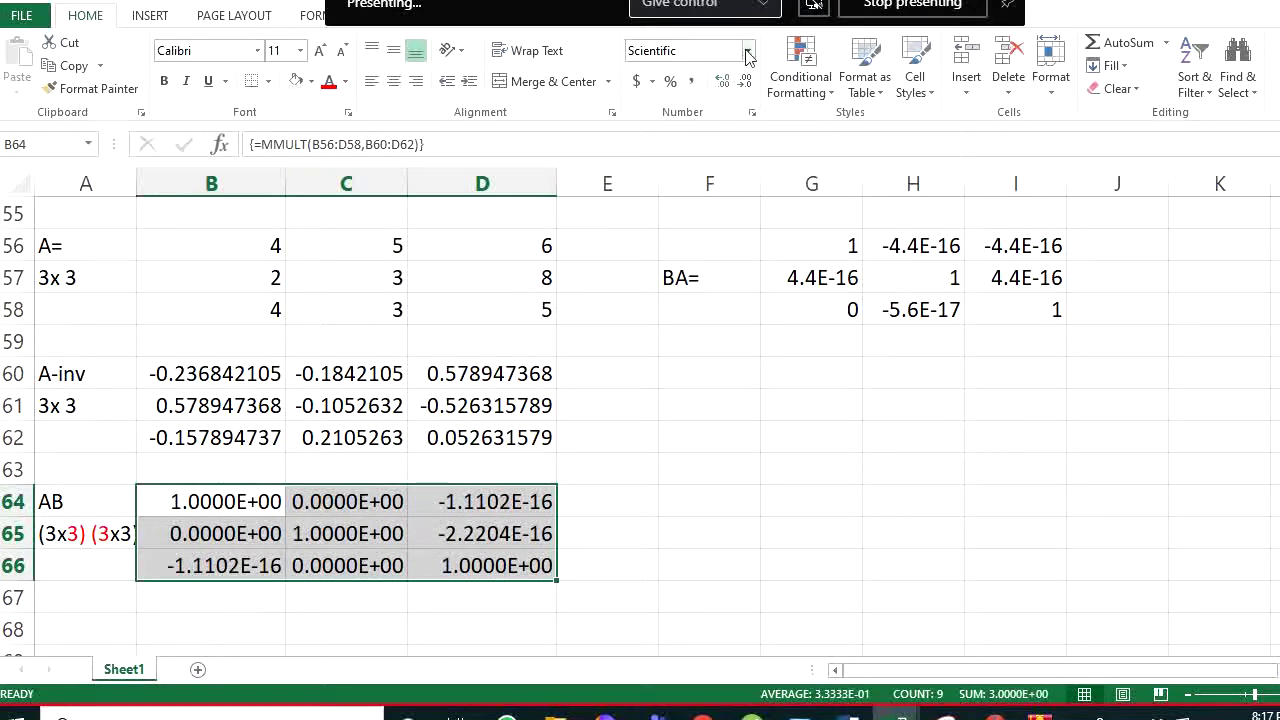
Format the AB product in B64:D66 as Number with no decimal places
click(748, 50)
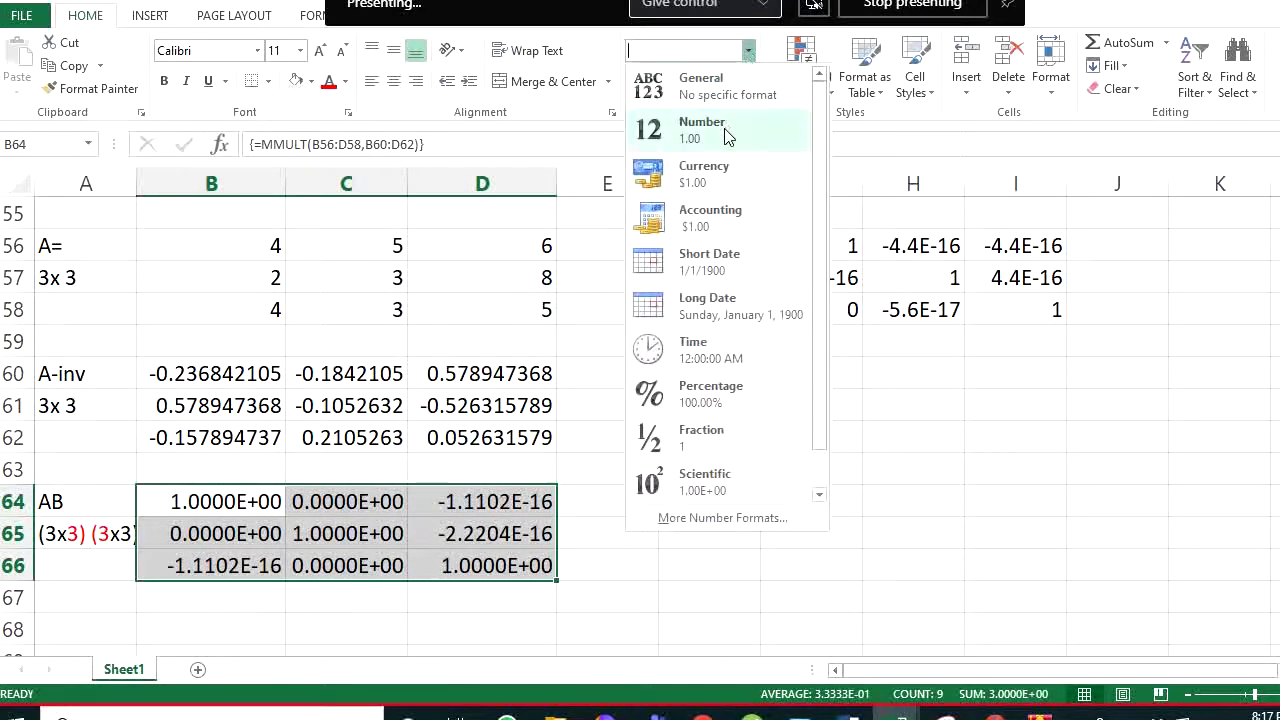
click(726, 134)
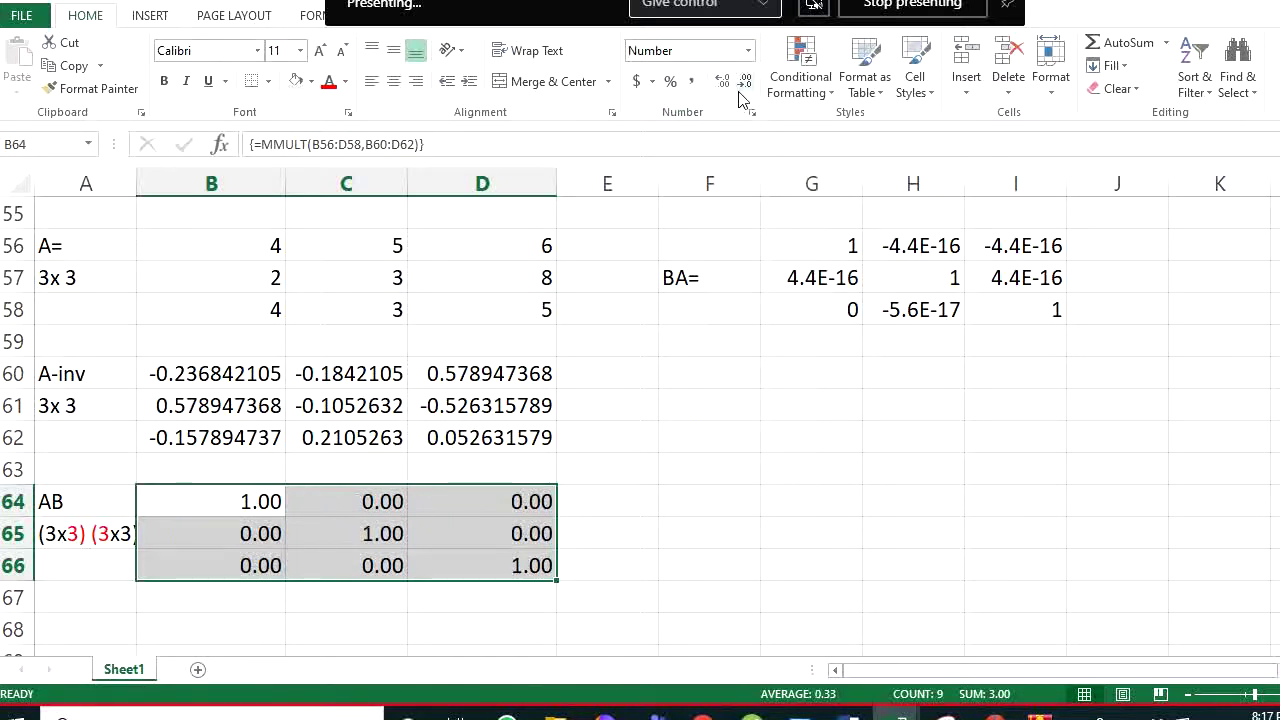
click(744, 88)
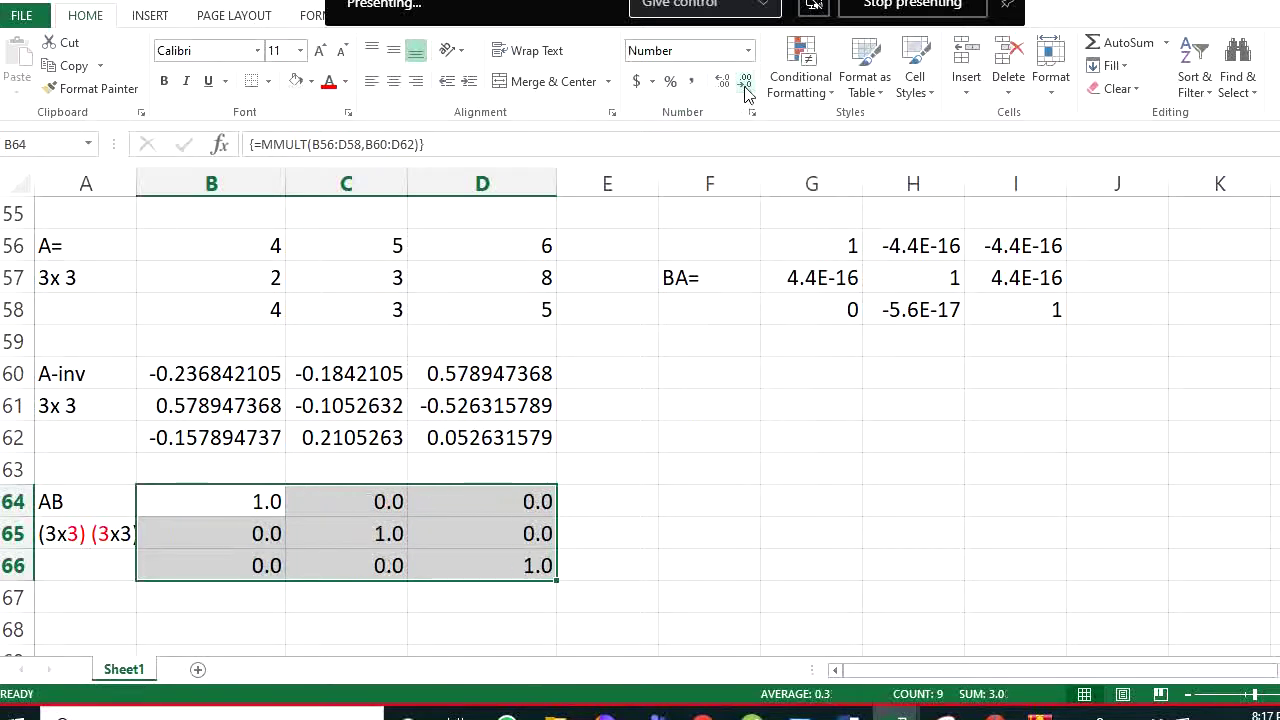
click(745, 88)
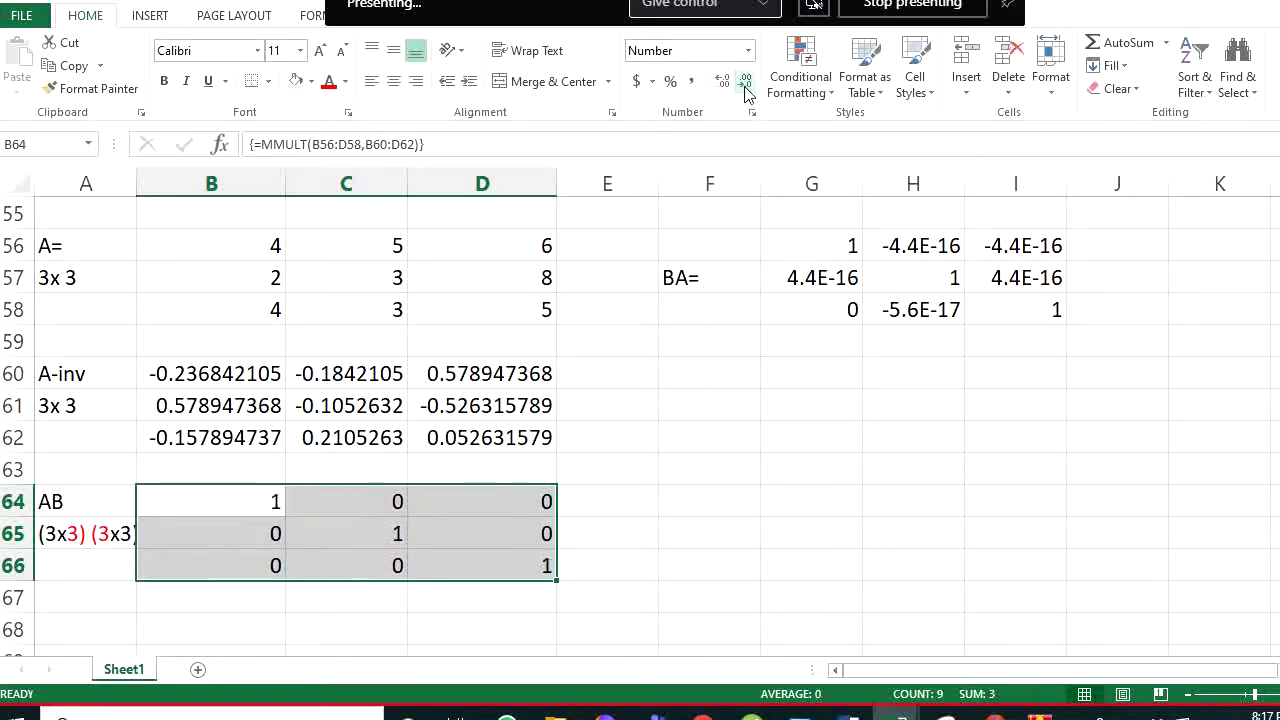
click(620, 566)
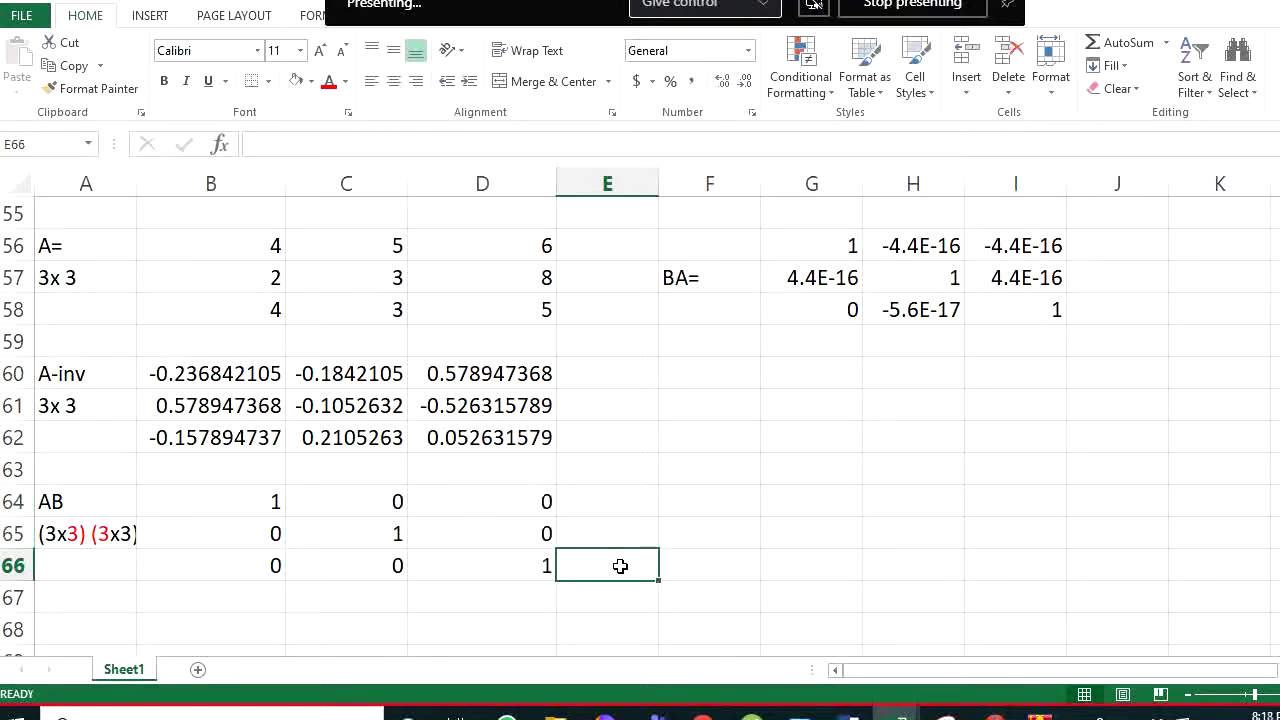
Reduce the inverse matrix values in B60:D62 to four decimal places
drag(242, 375, 471, 440)
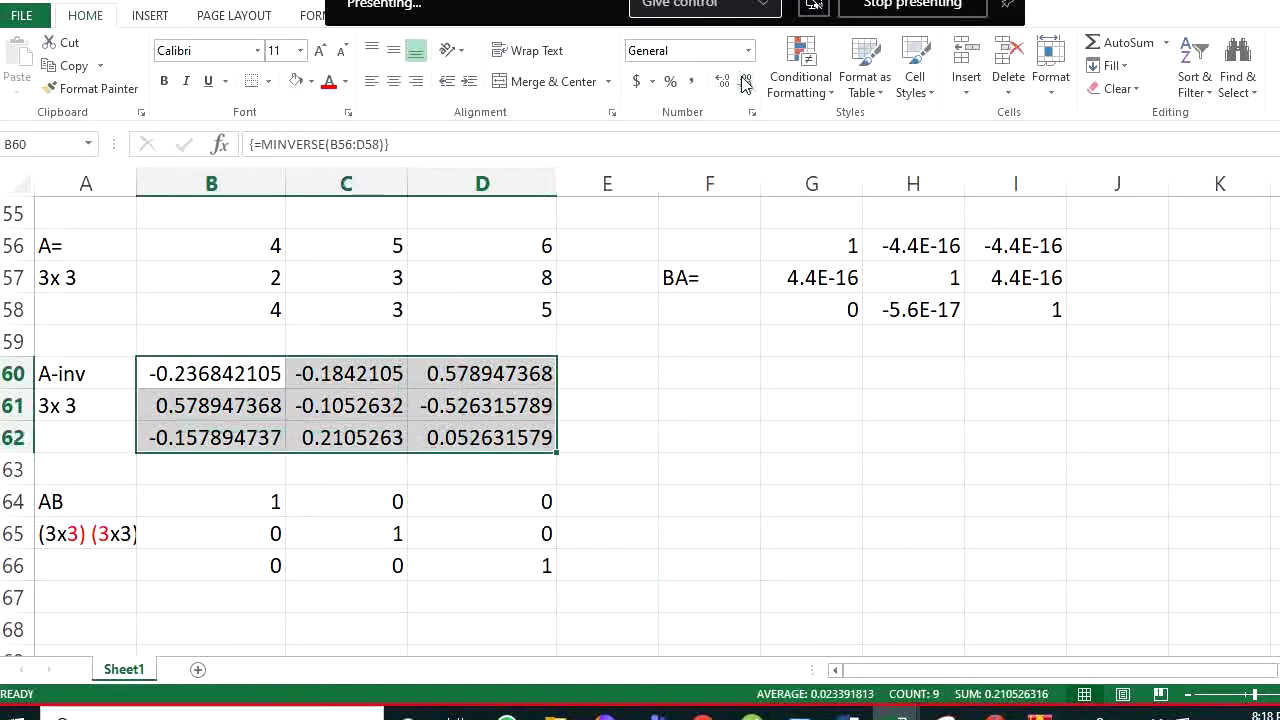
click(745, 82)
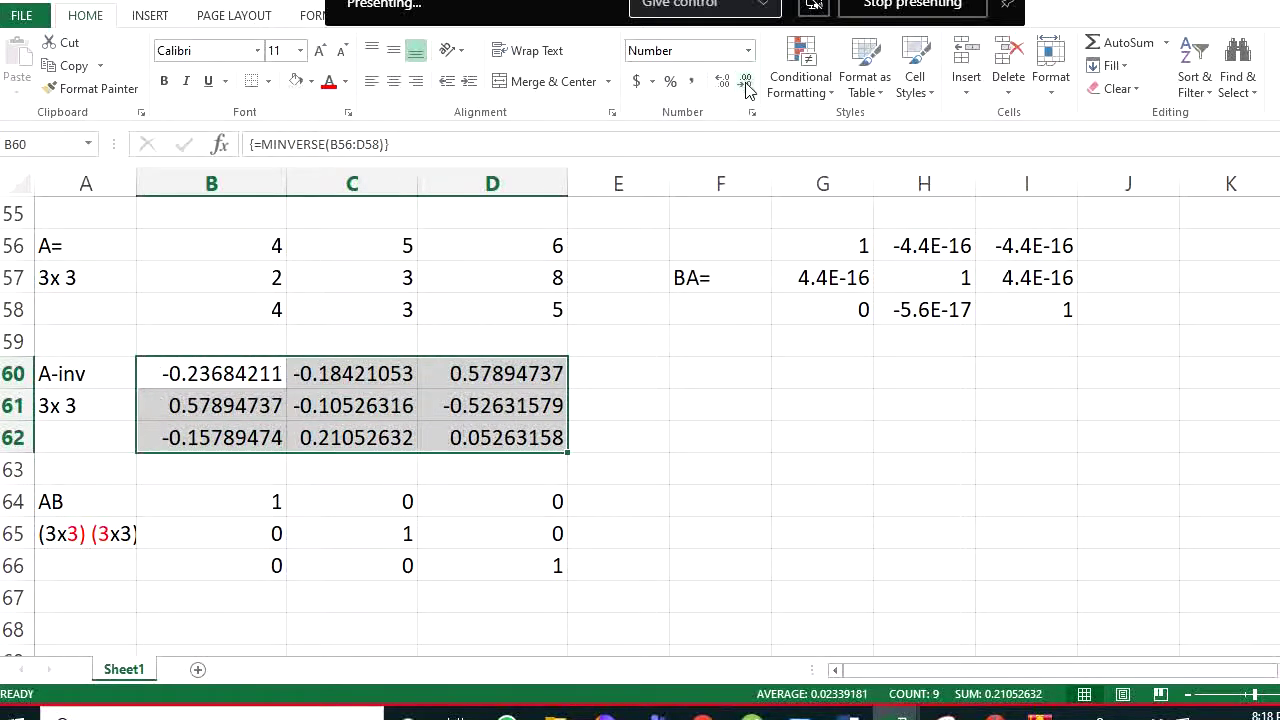
click(746, 83)
click(747, 85)
click(746, 84)
click(746, 84)
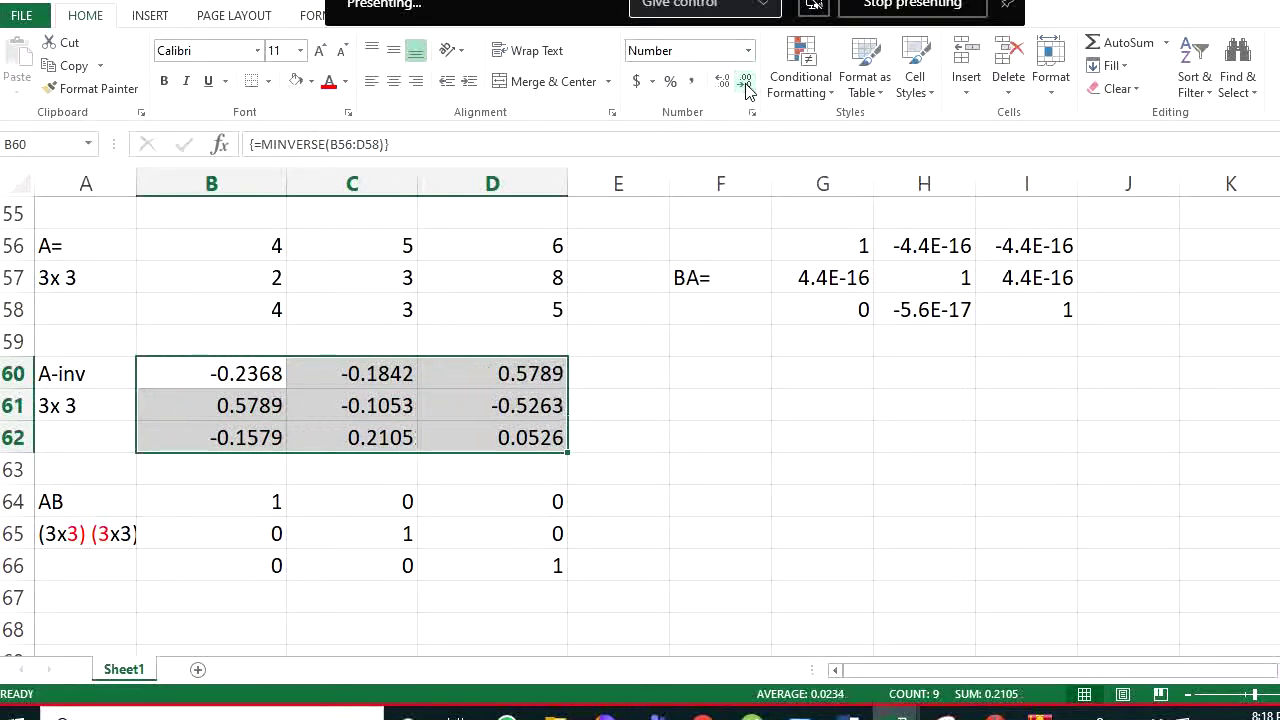
click(707, 450)
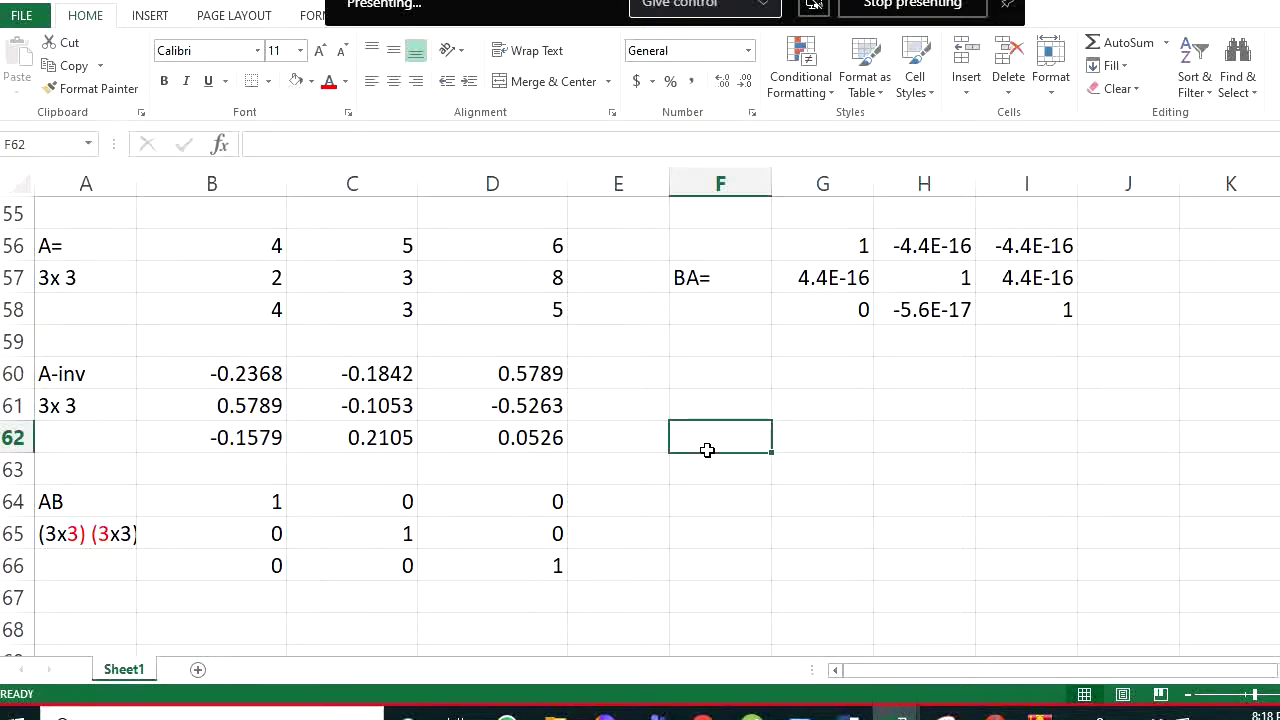
drag(257, 247, 510, 314)
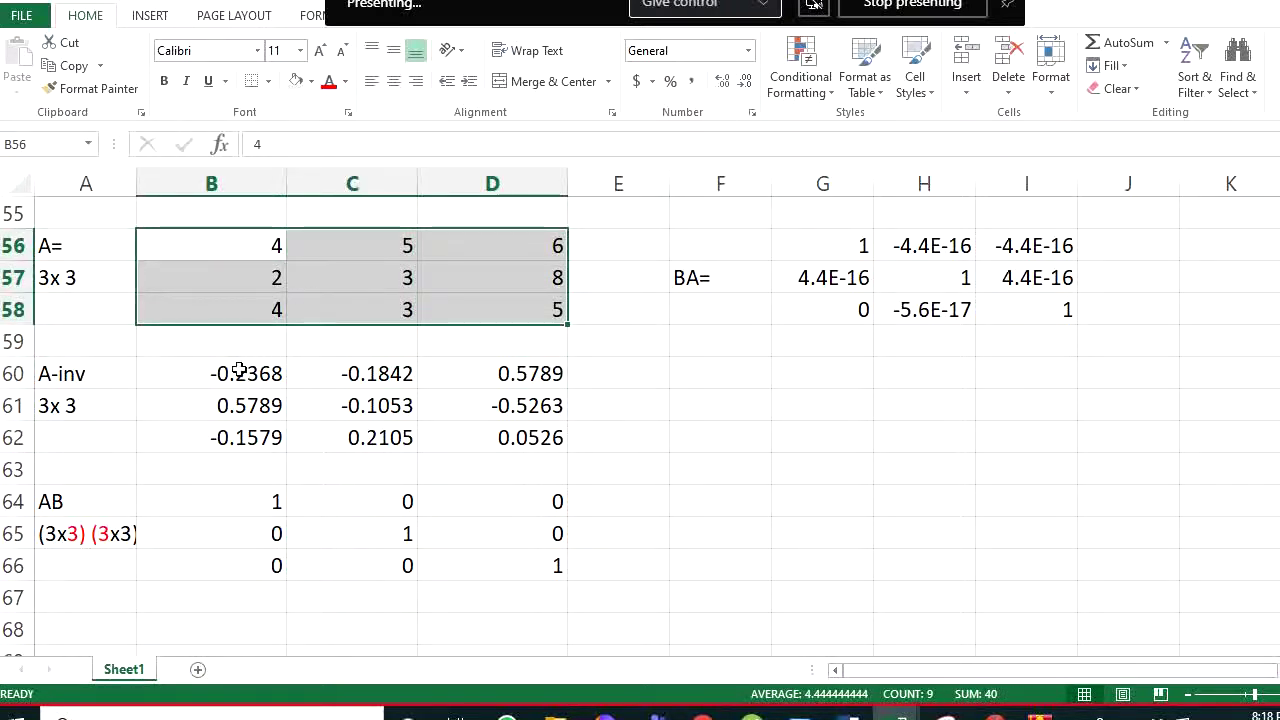
drag(233, 372, 477, 437)
click(737, 415)
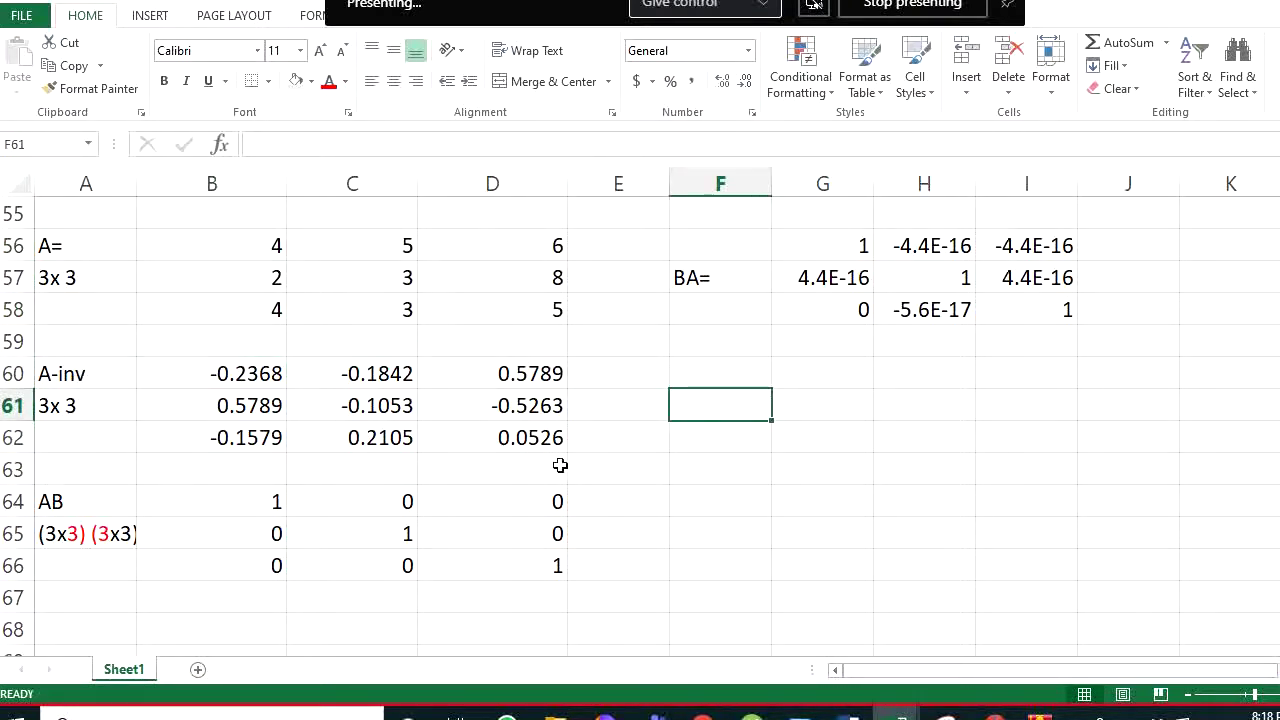
Extend the inverse matrix label in A60 to A-inv=B and enter the label B-inv= in E61
double_click(112, 370)
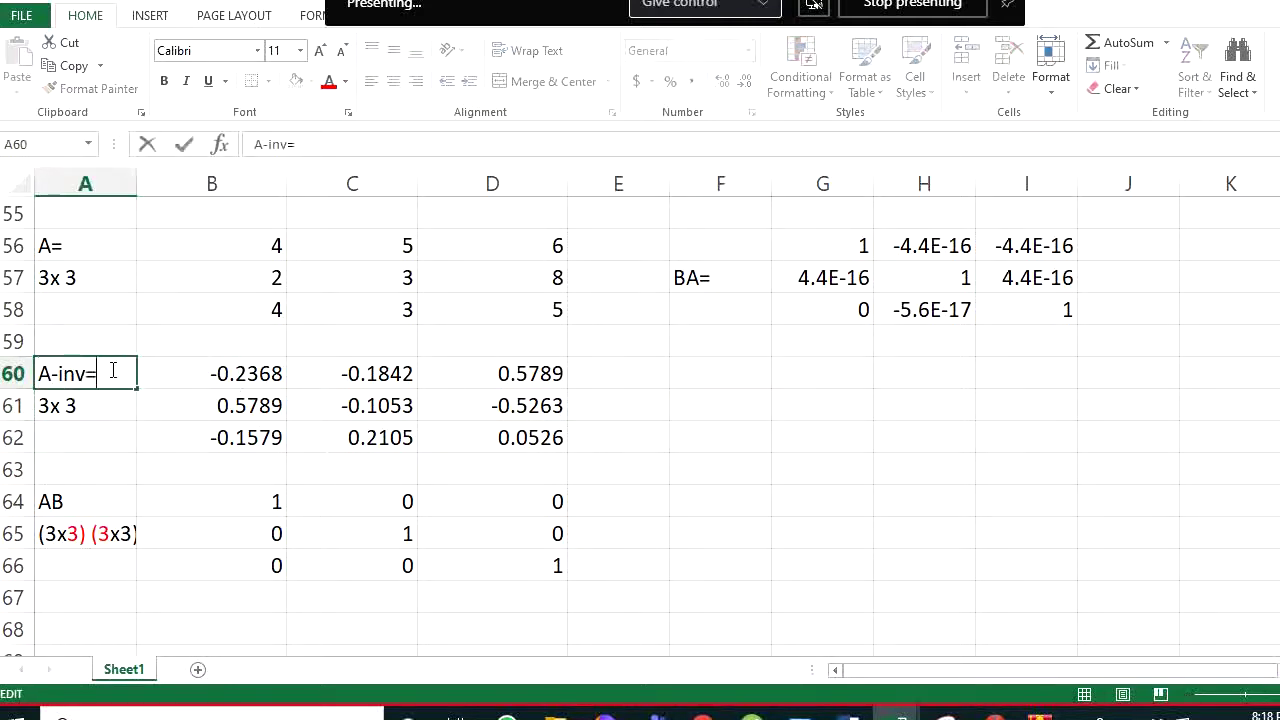
key(Return)
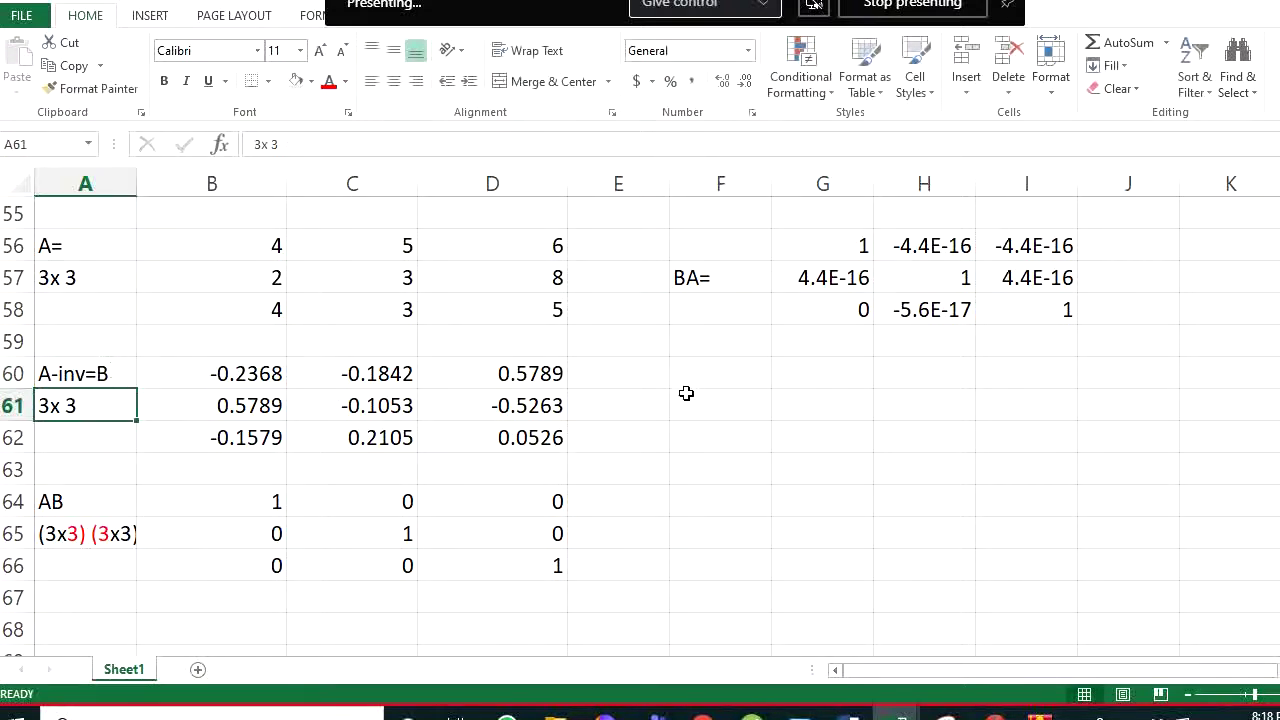
drag(270, 247, 500, 303)
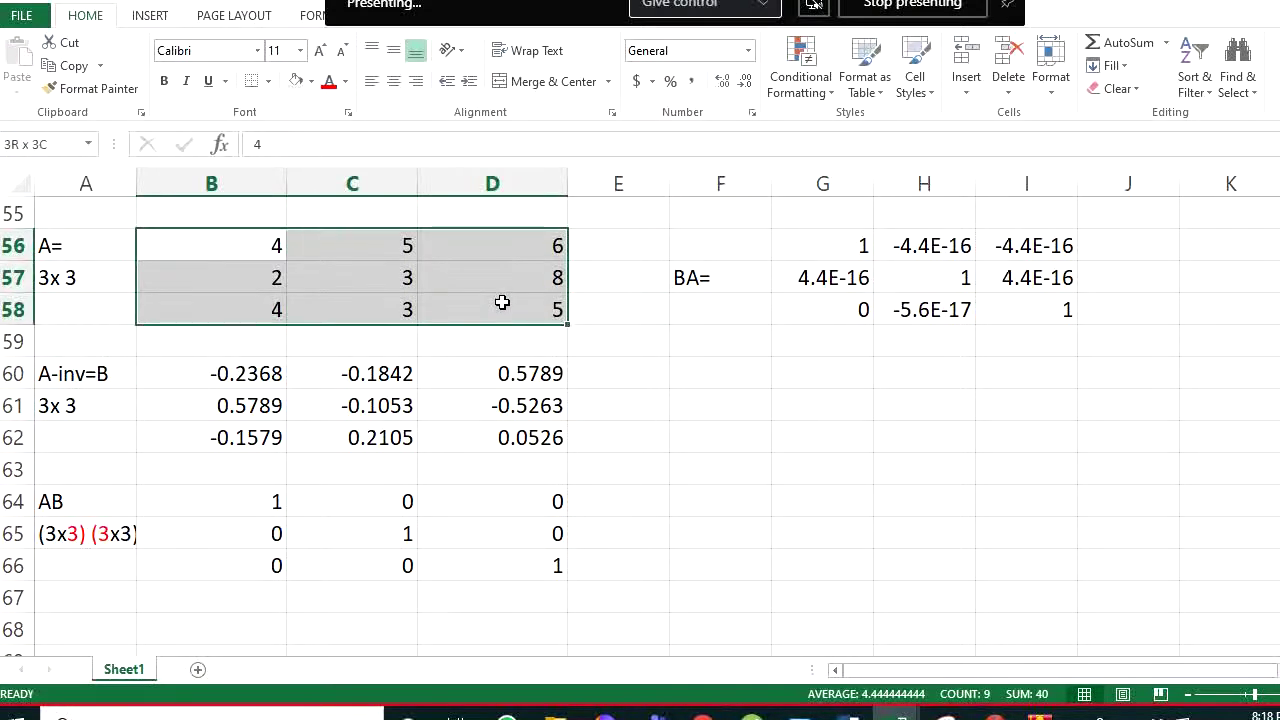
click(656, 404)
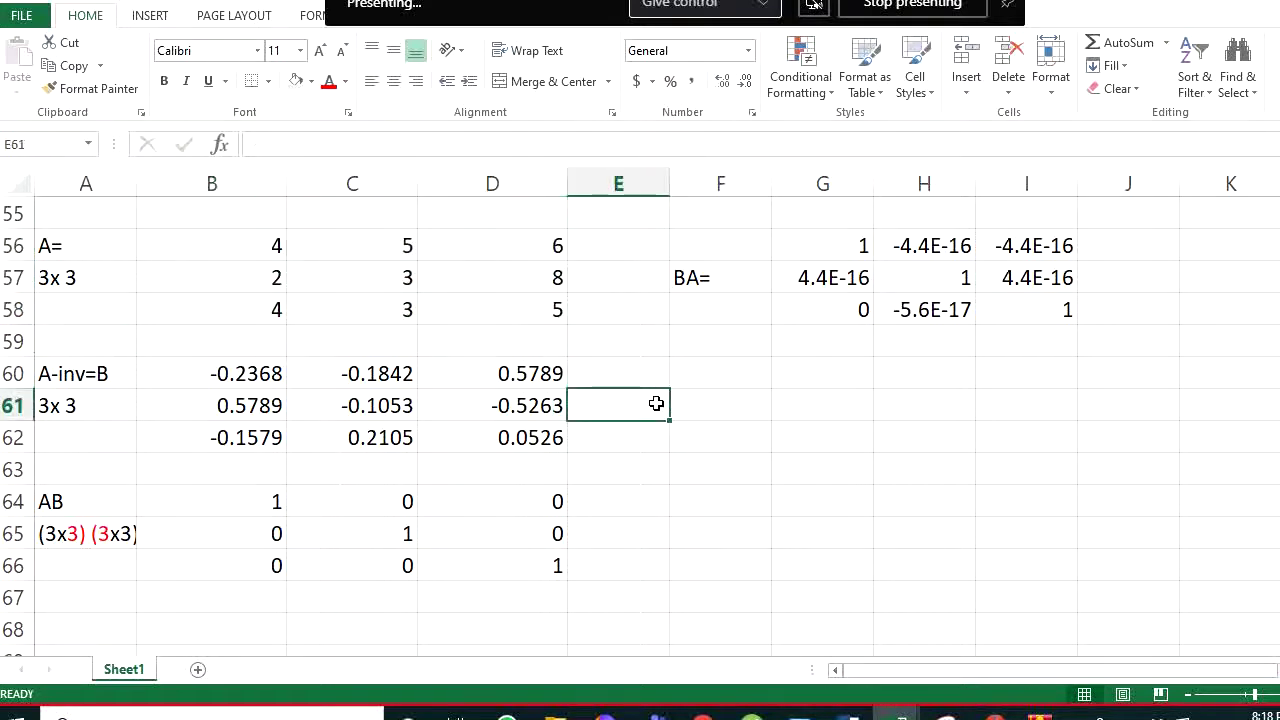
text(B)
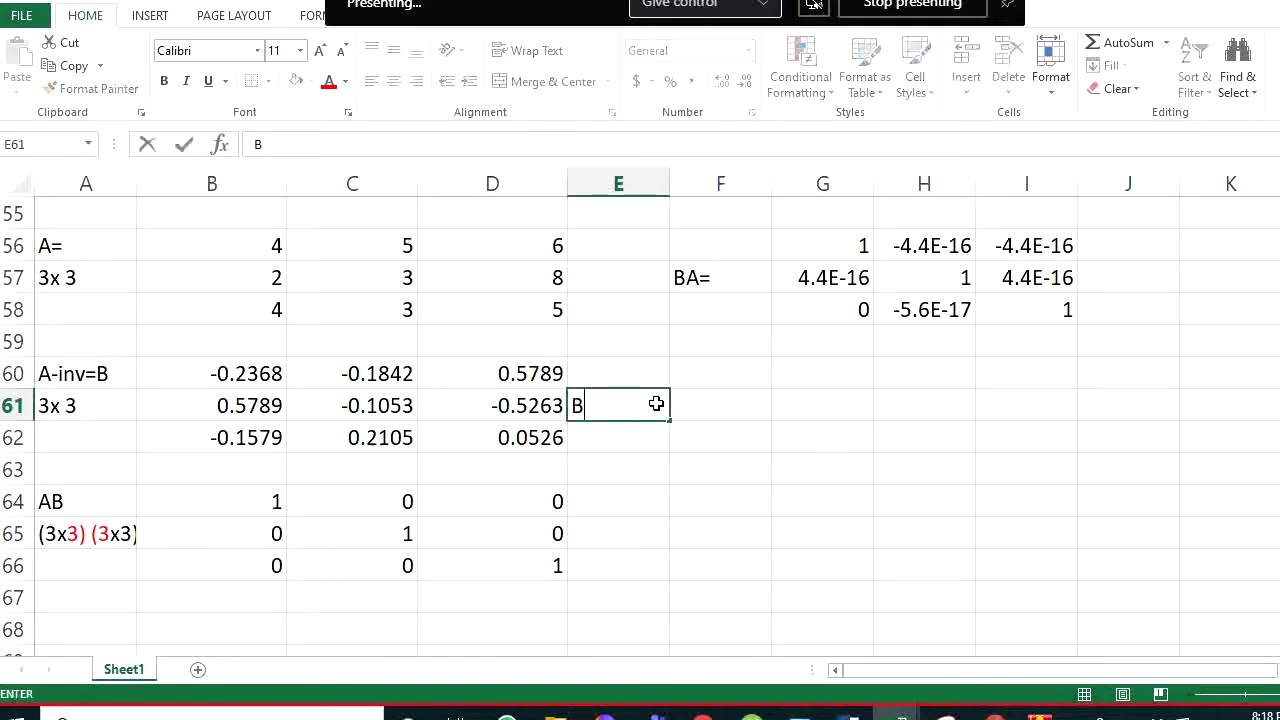
text(-inv=)
key(Tab)
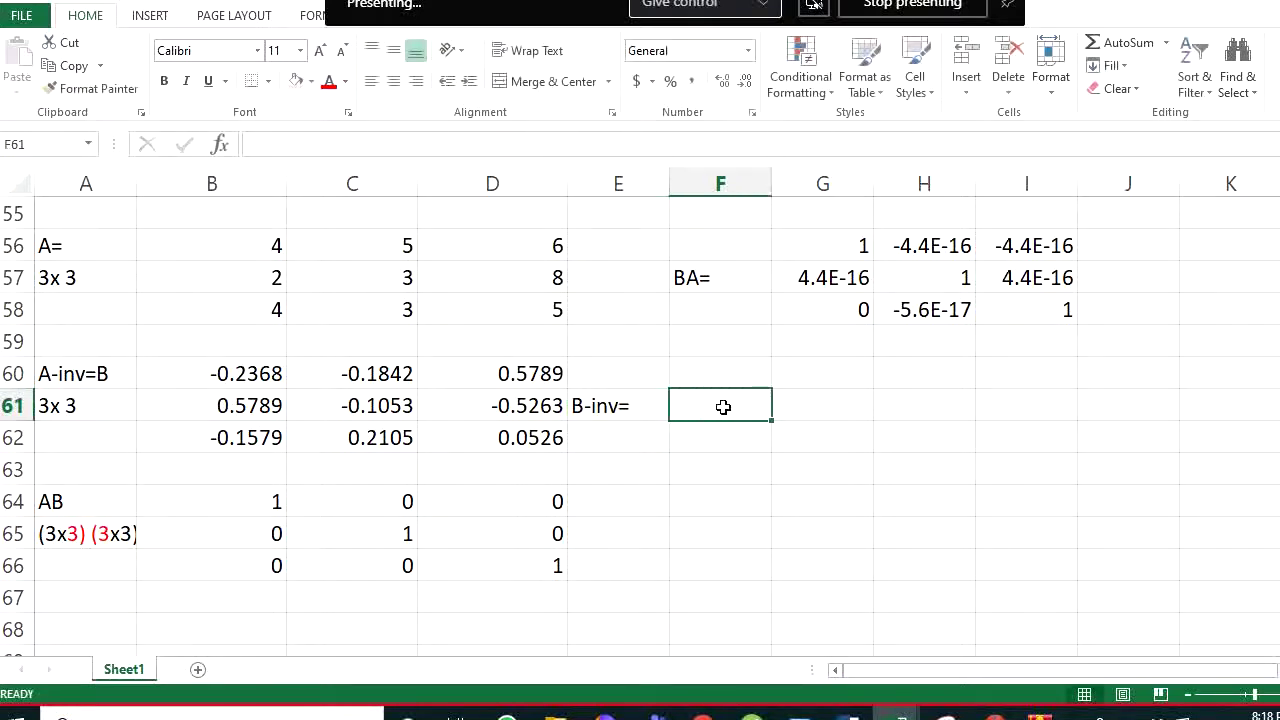
Calculate the inverse of matrix B in F60:H62 with the array formula =MINVERSE(B60:D62)
drag(723, 372, 926, 441)
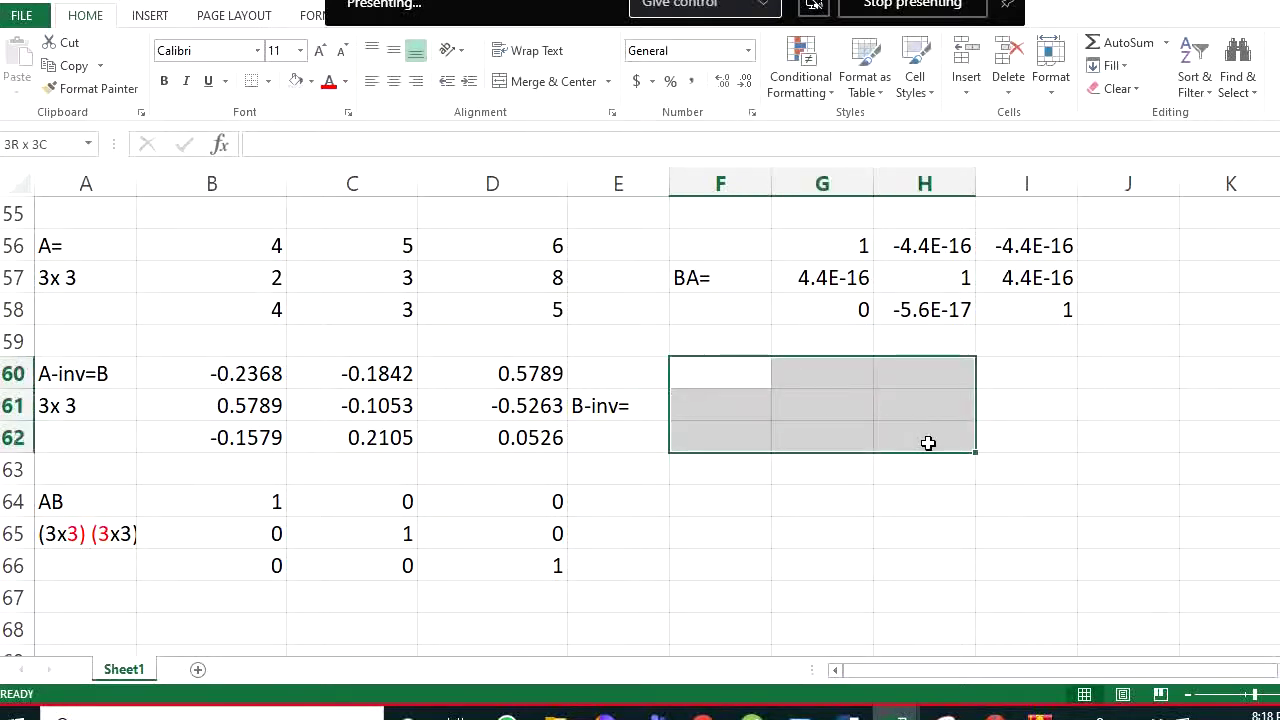
text(=min)
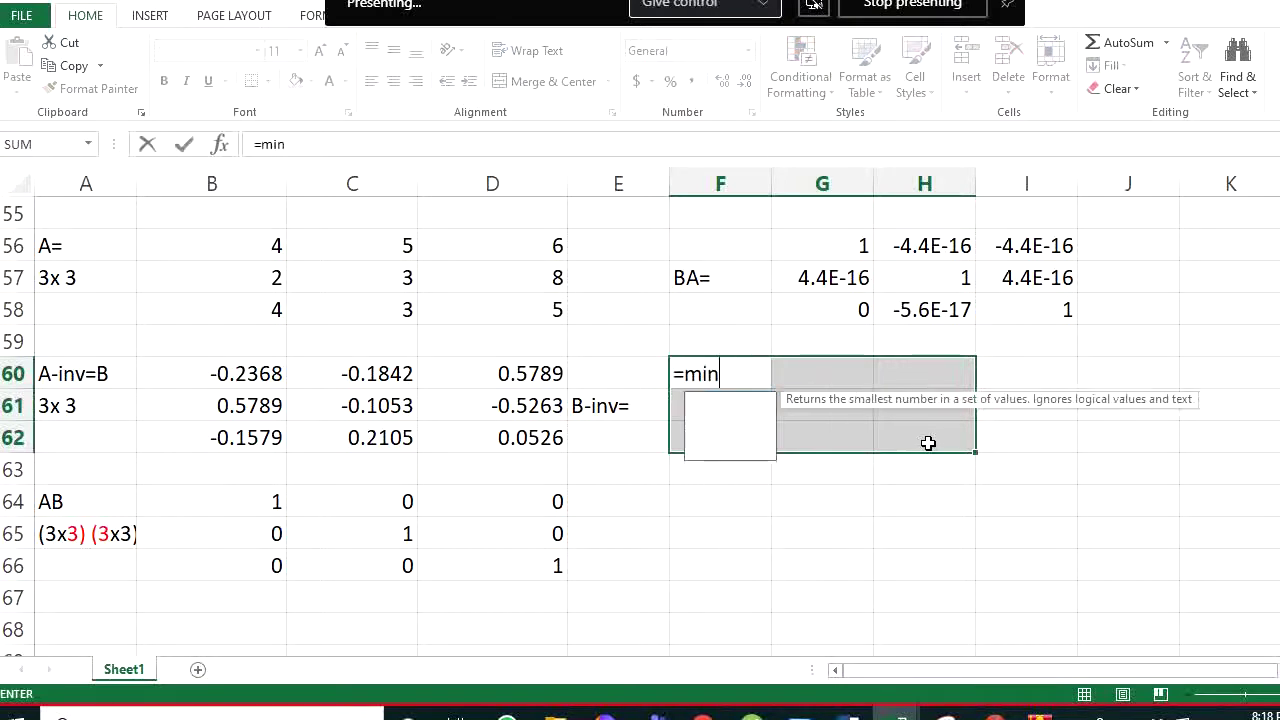
text(verse()
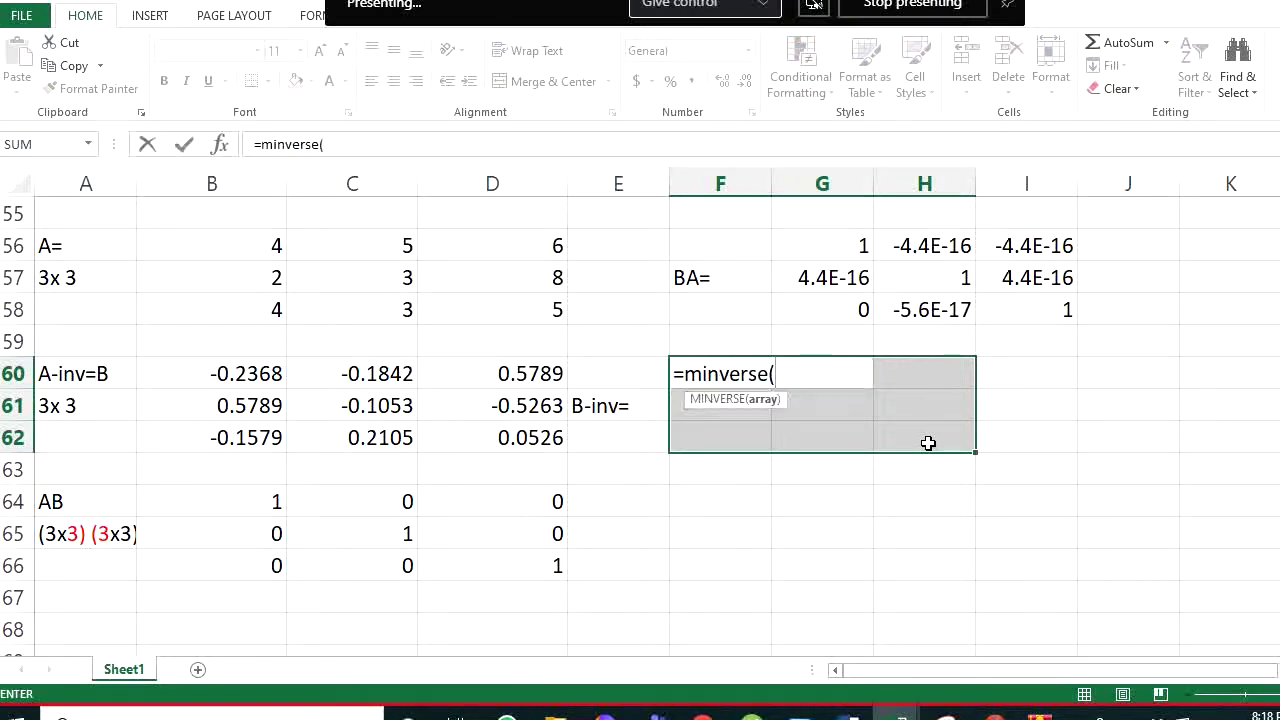
drag(228, 380, 491, 434)
text())
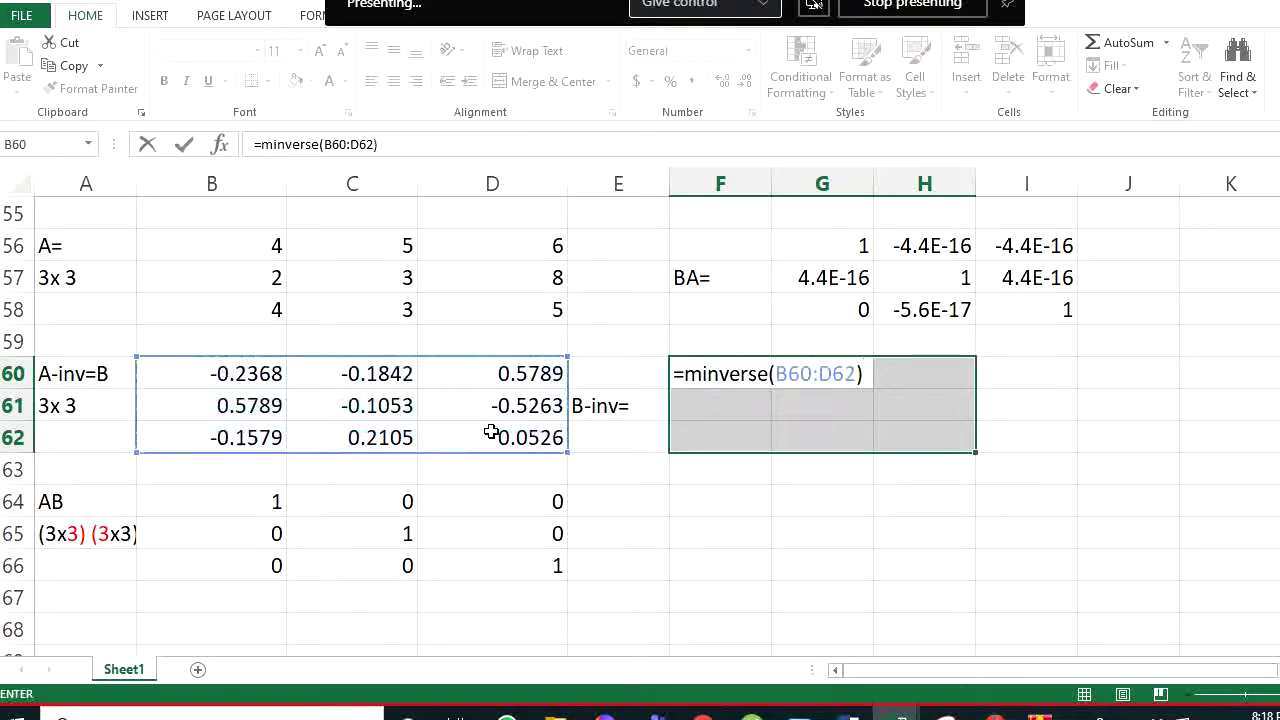
key(ctrl+shift+Return)
click(815, 428)
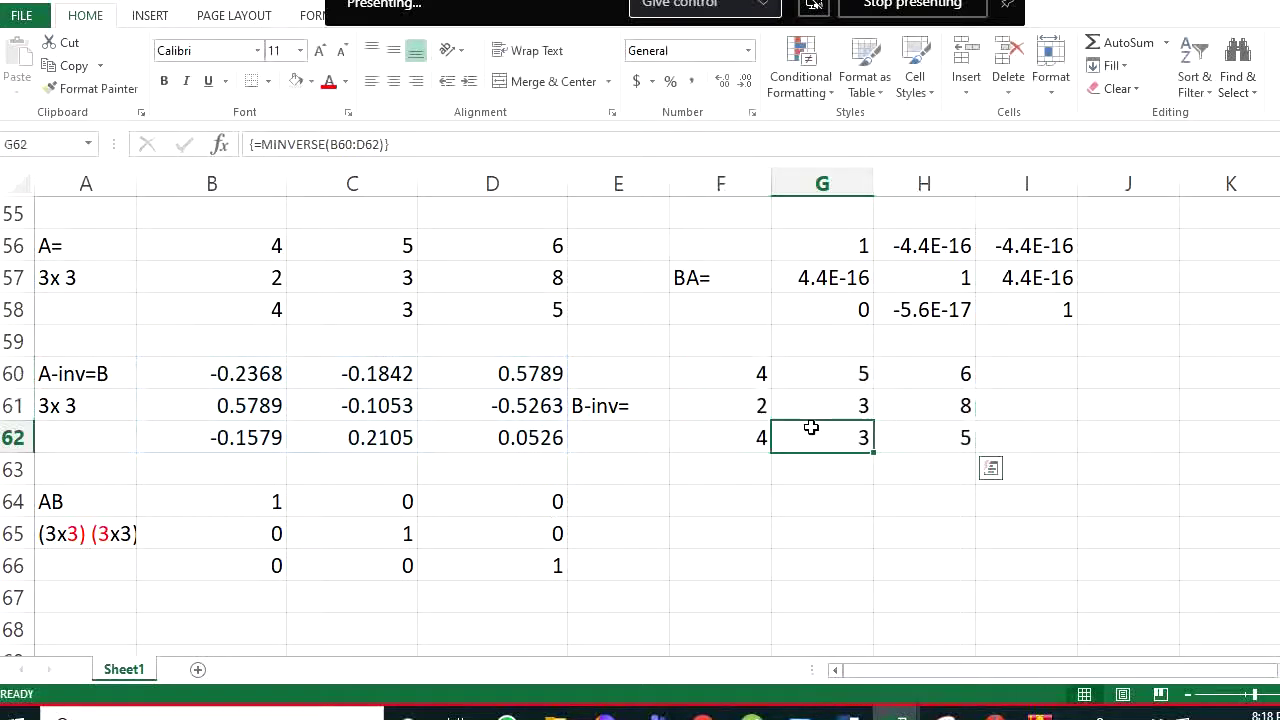
Compare the inverse of B with matrix A in B56:D58, and review A-inverse in B60:D62 and the AB product in B64:D66
click(741, 373)
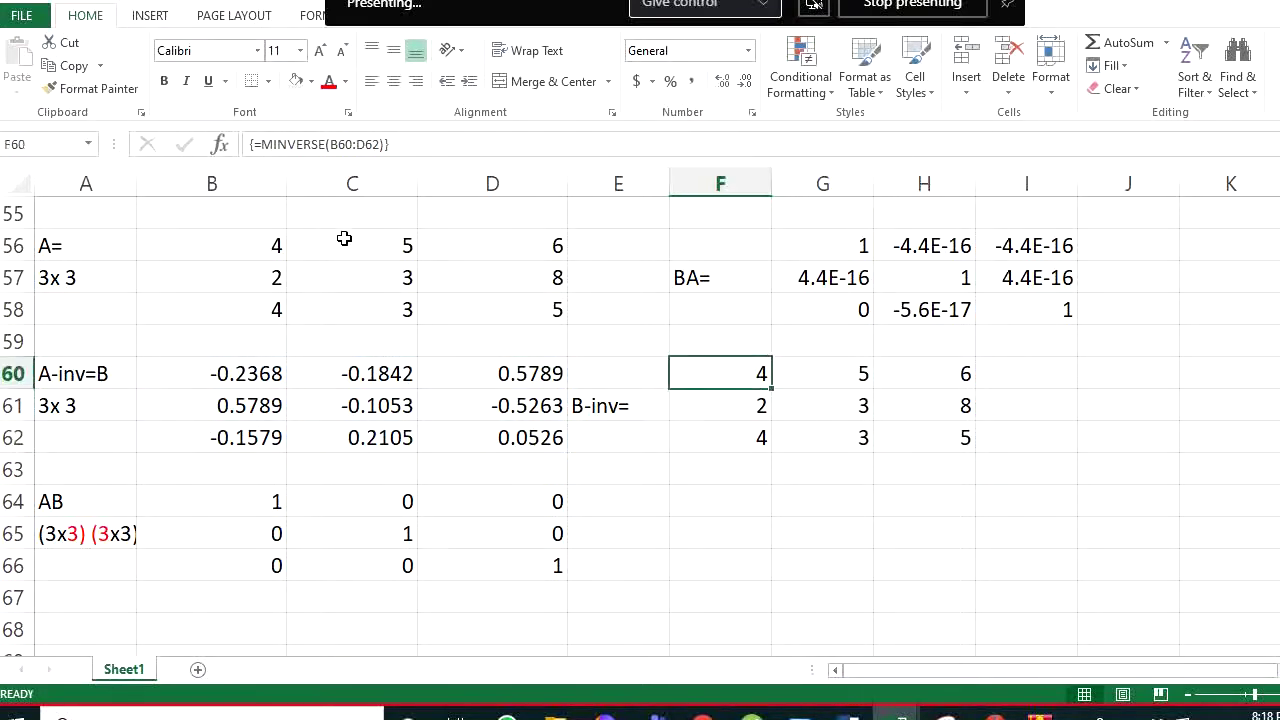
click(250, 249)
drag(244, 249, 476, 310)
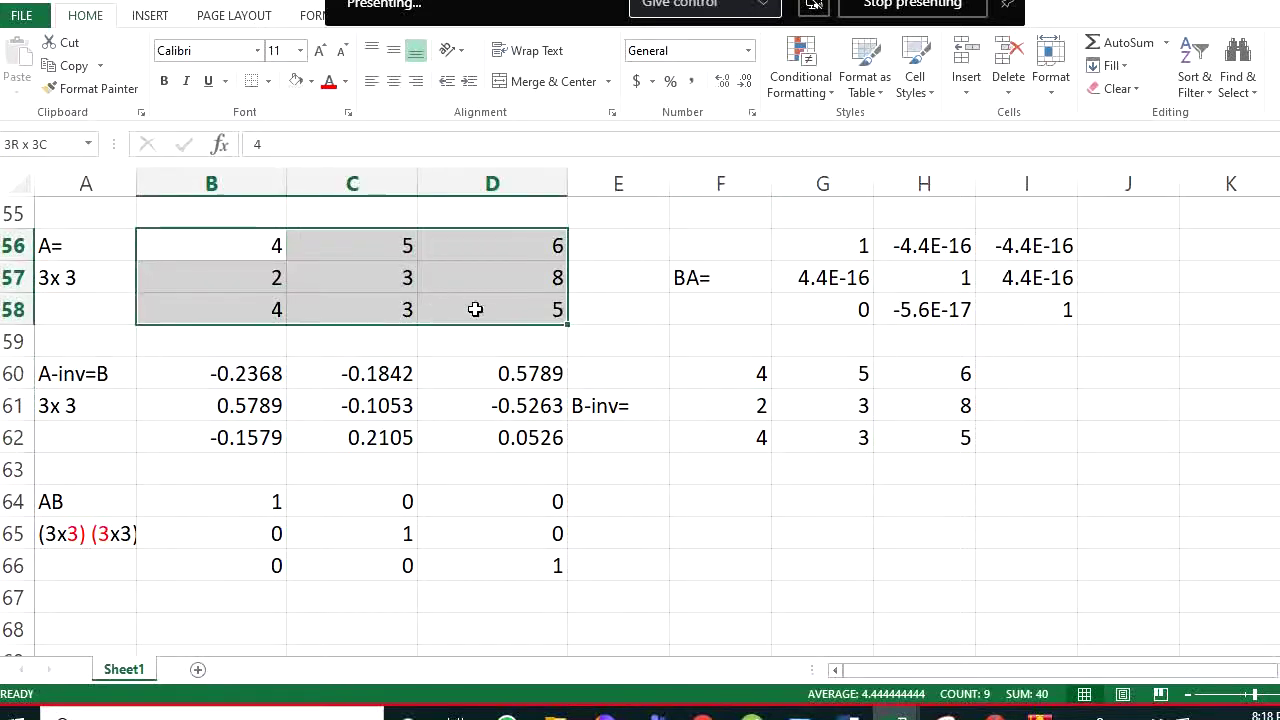
drag(229, 373, 520, 437)
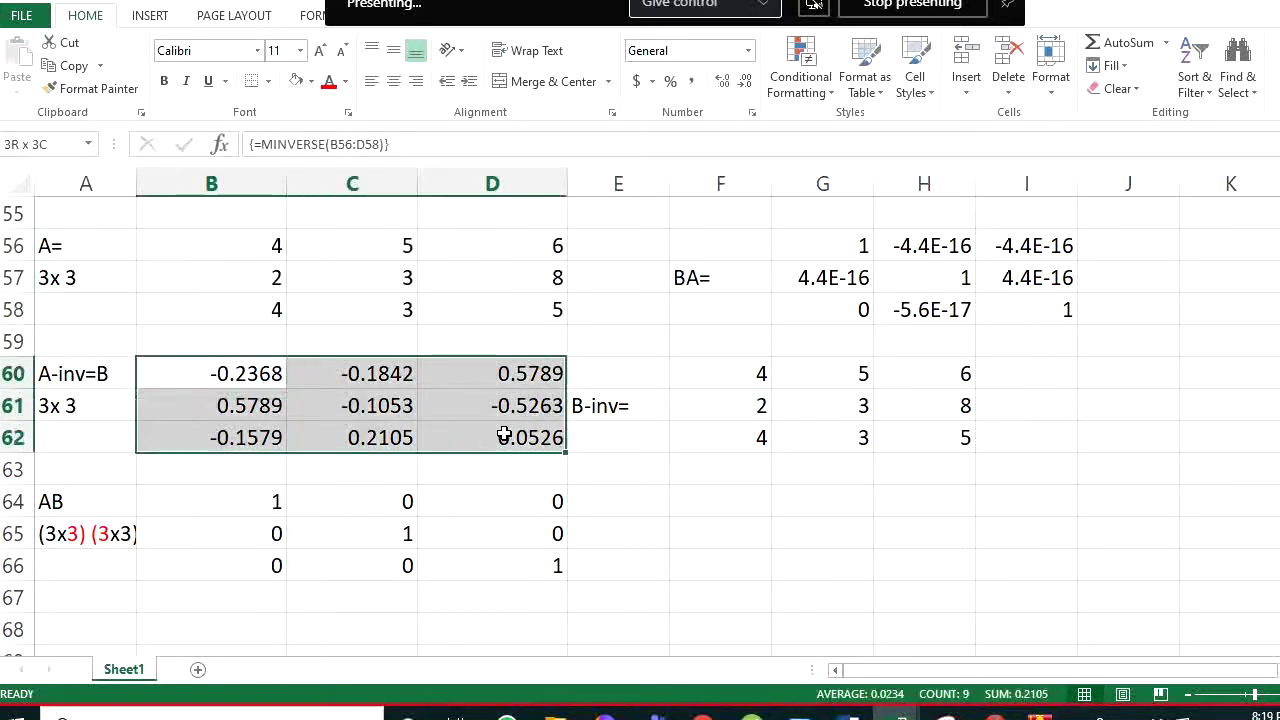
click(527, 437)
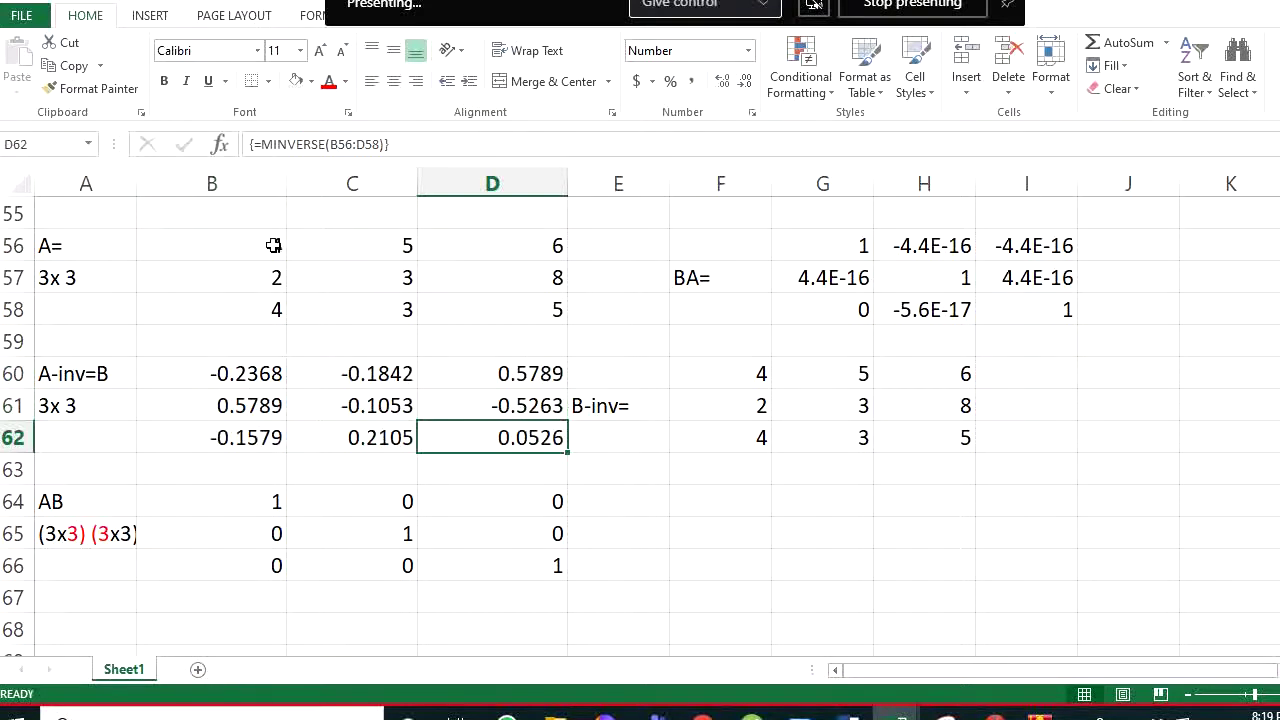
drag(273, 245, 500, 314)
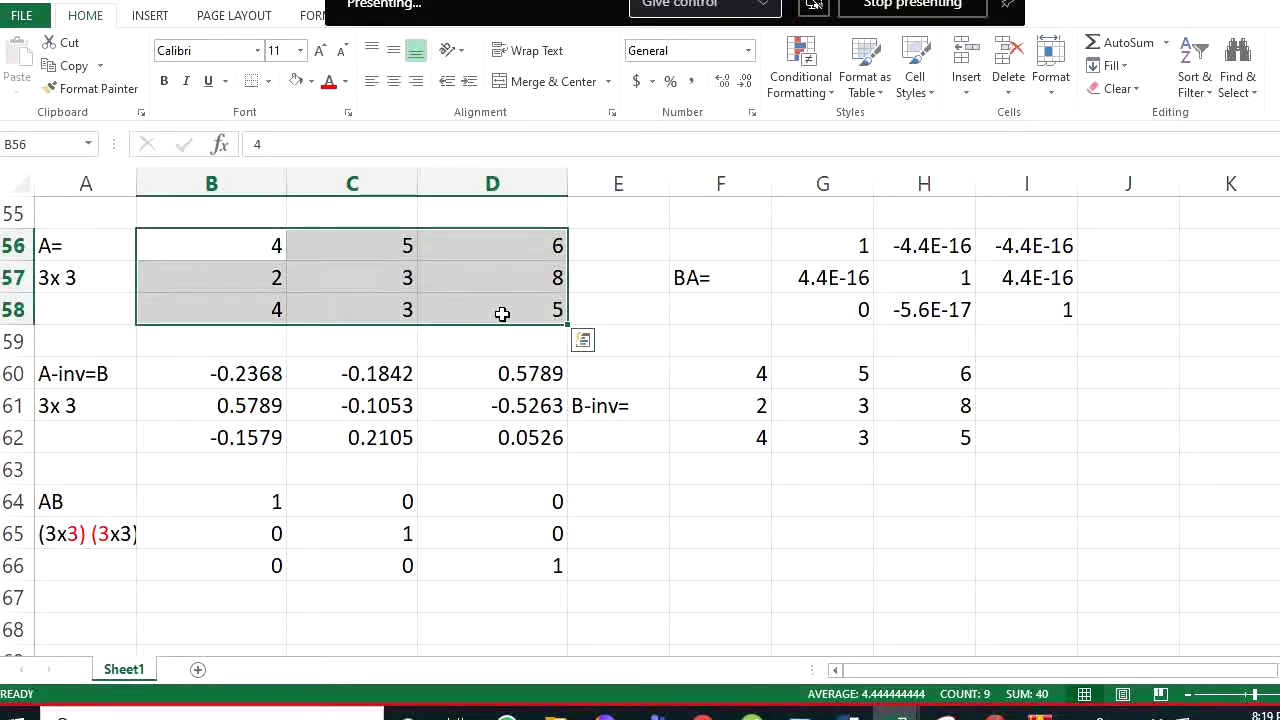
double_click(81, 512)
drag(81, 512, 45, 508)
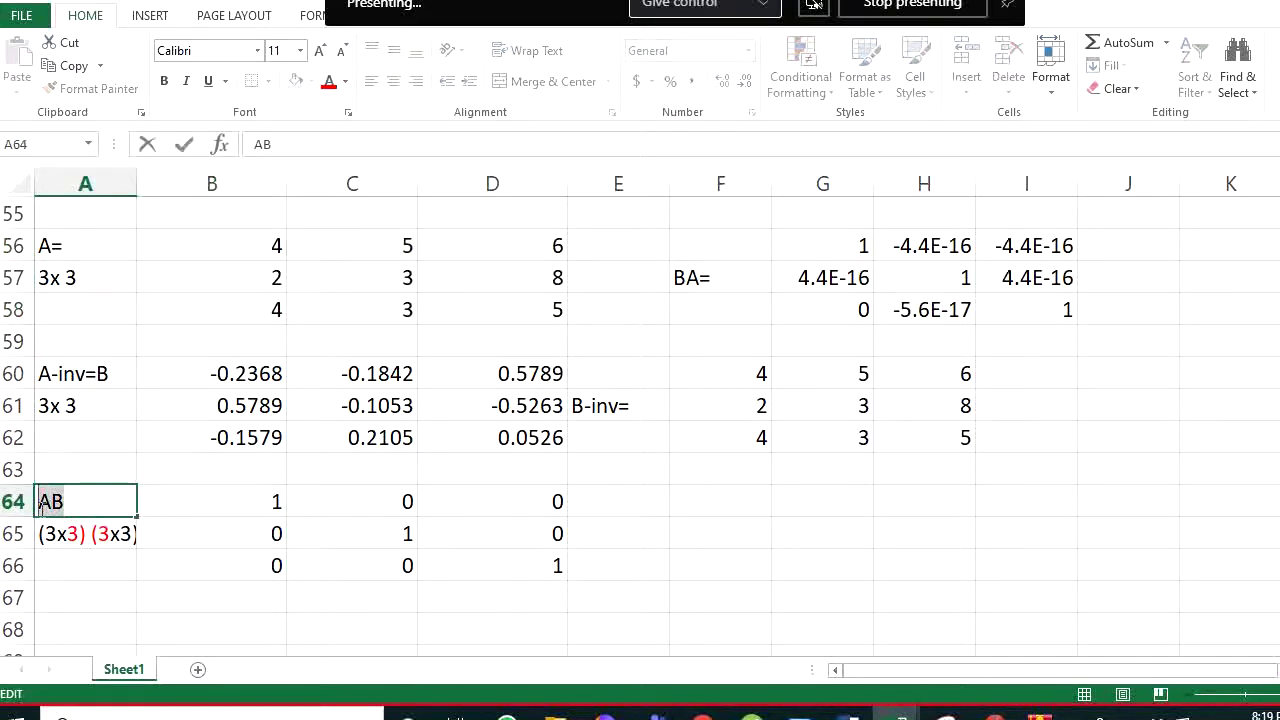
drag(266, 494, 543, 560)
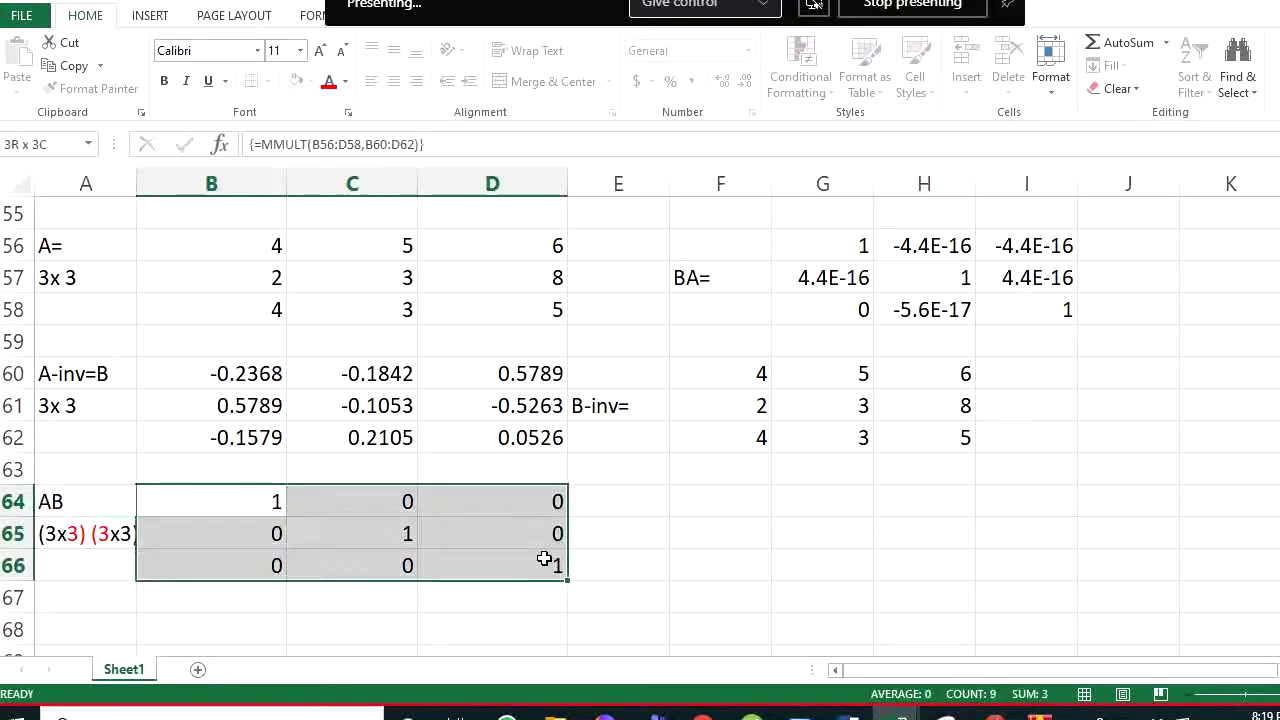
Enter the identity statement AB=BA=I in cell F64
click(735, 492)
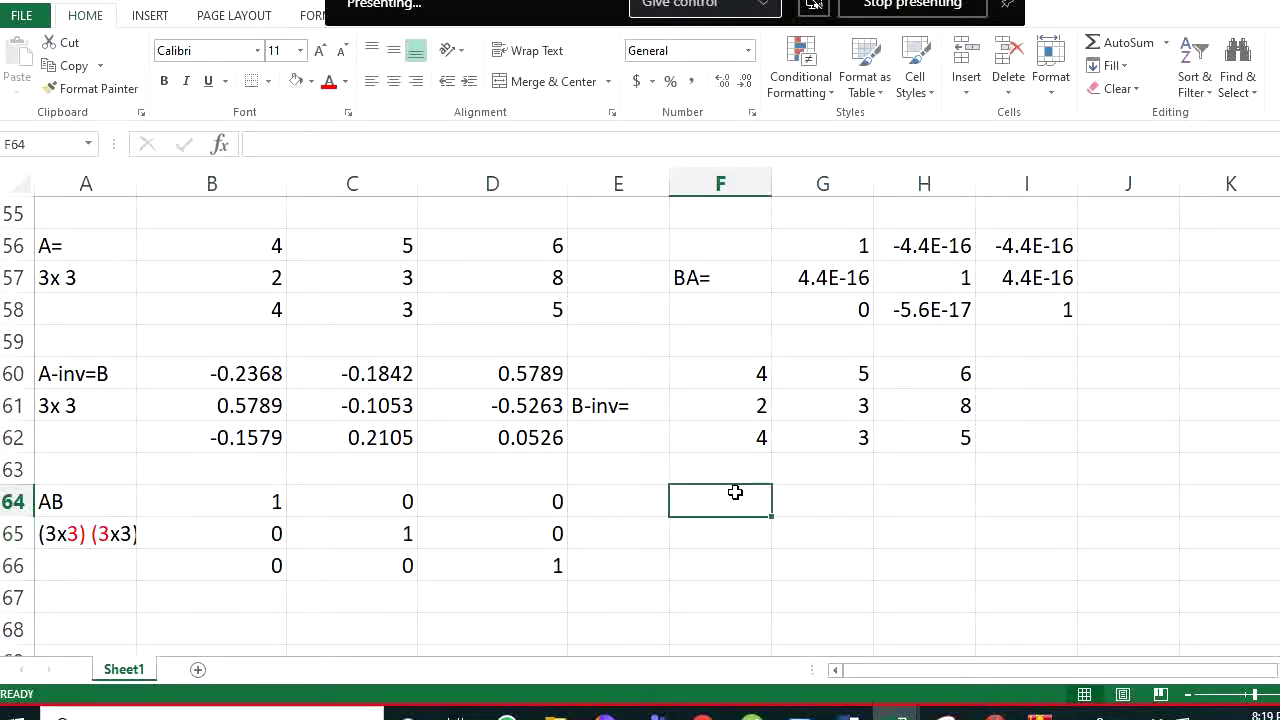
text(AB)
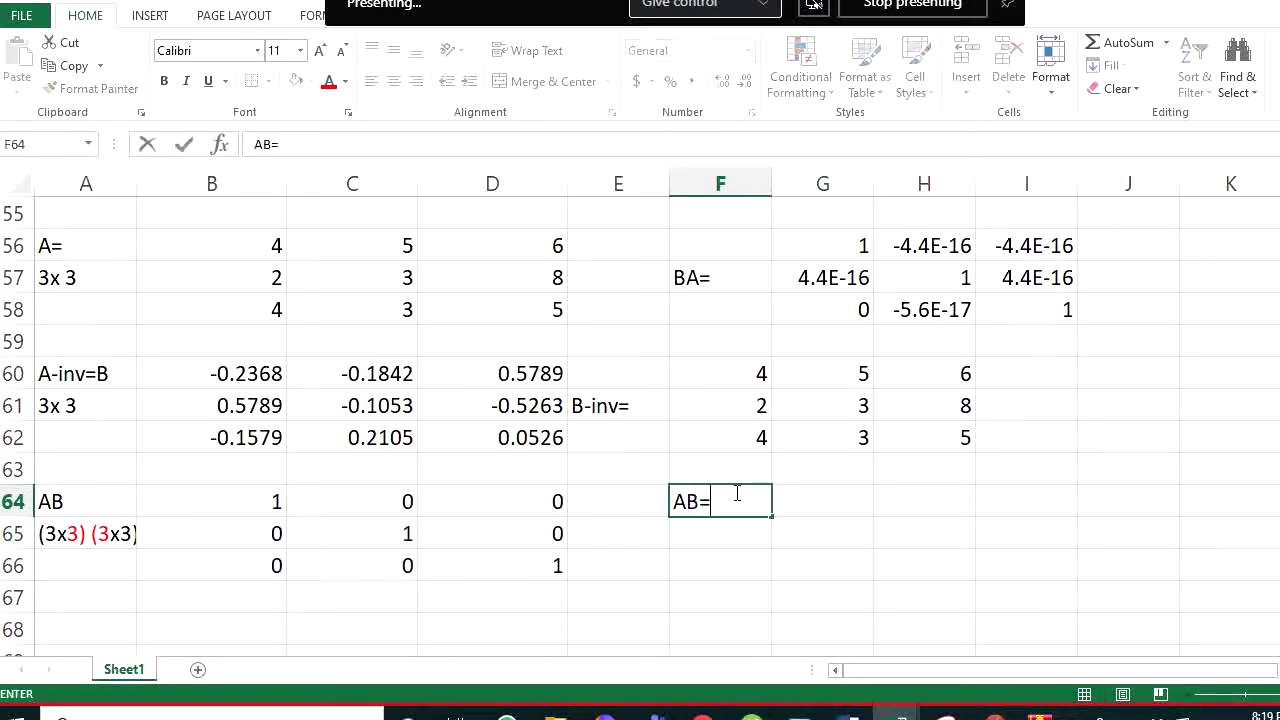
text(=BA=I)
key(Return)
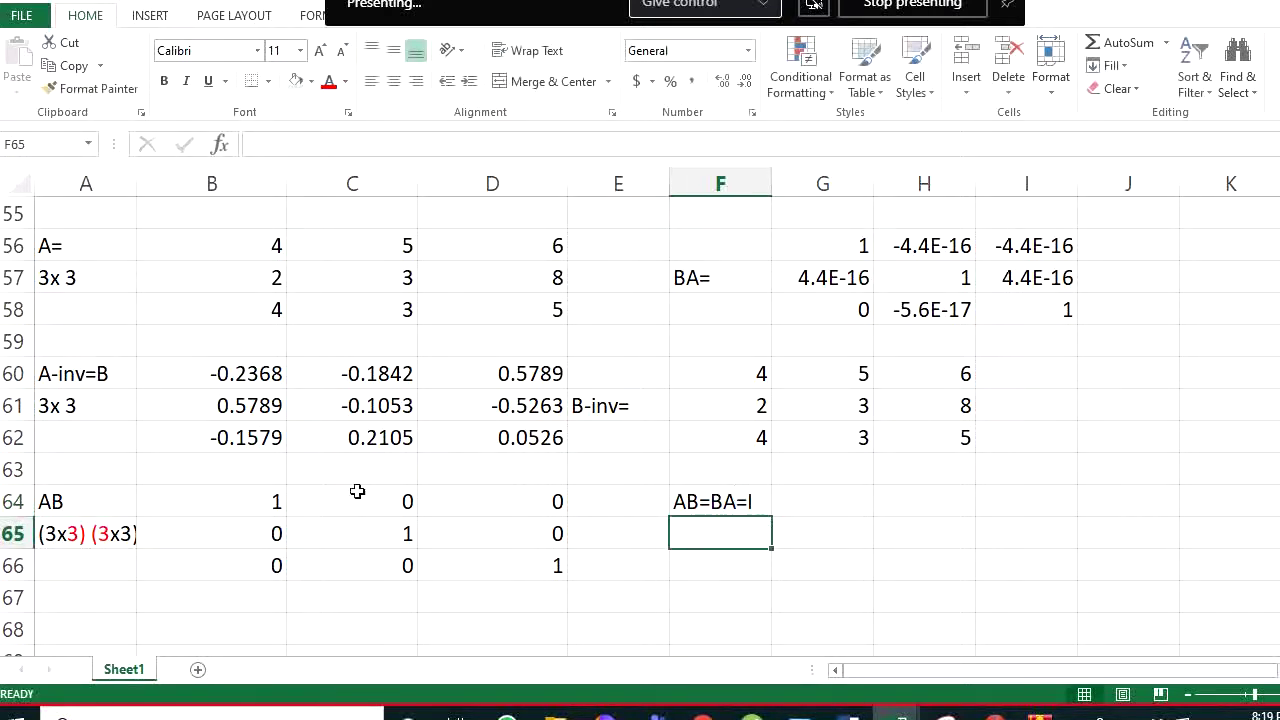
Format the BA product in G56:I58 as Number with no decimal places
click(97, 513)
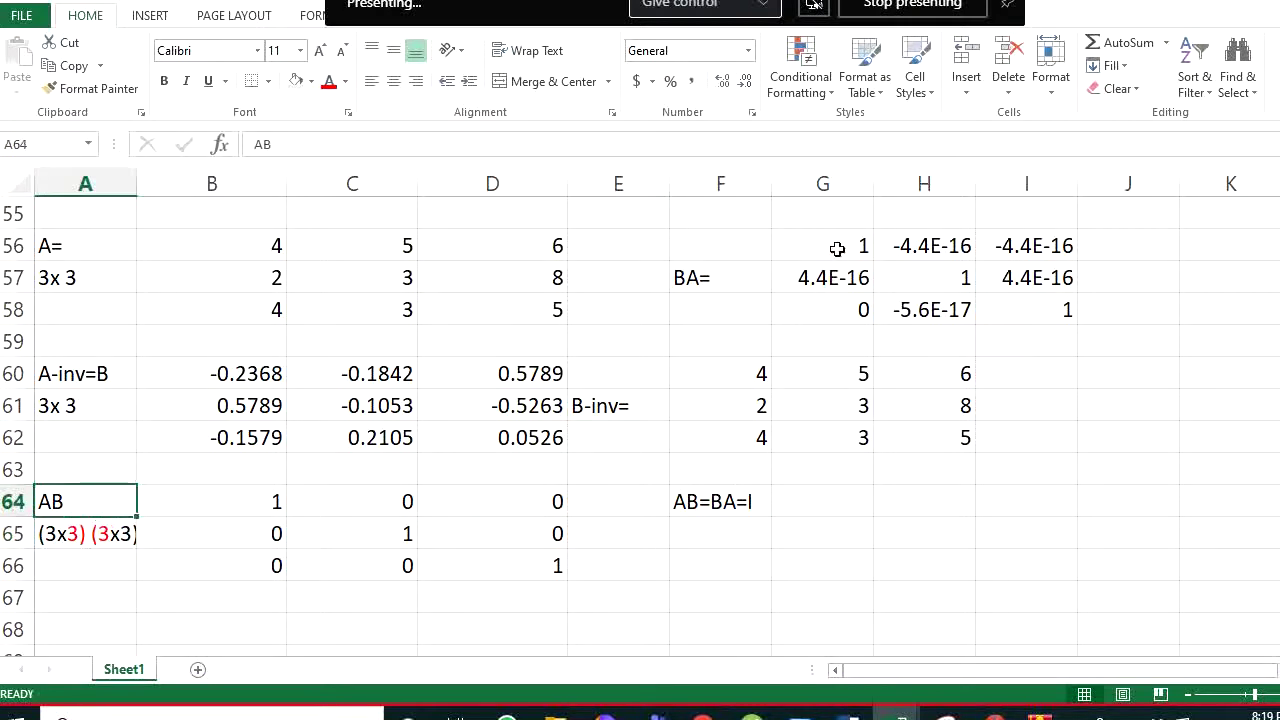
drag(830, 251, 1030, 298)
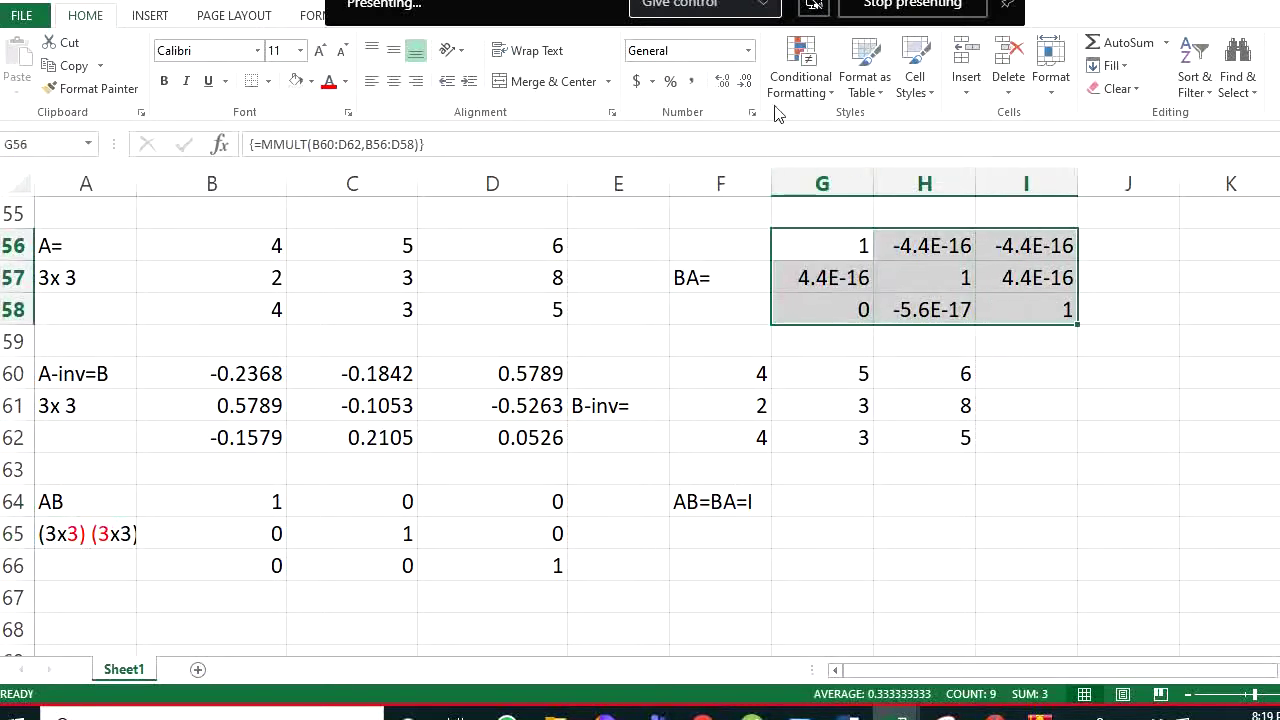
click(748, 51)
click(714, 120)
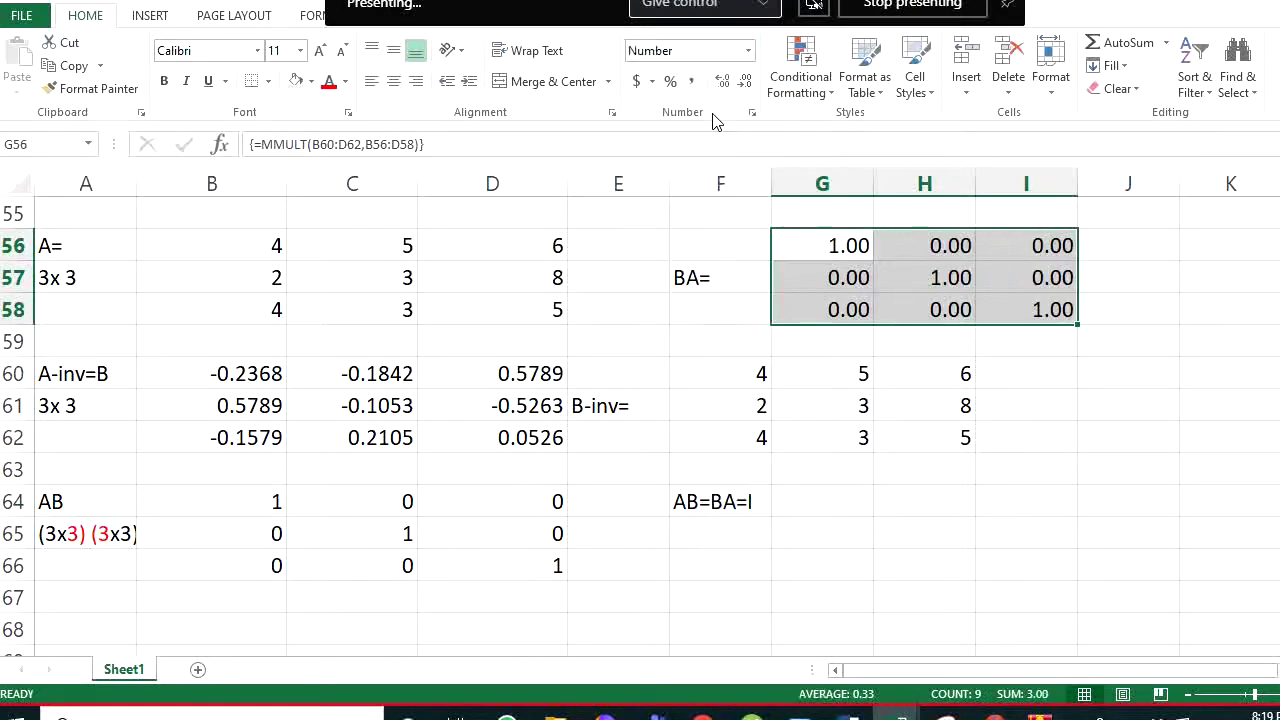
click(746, 82)
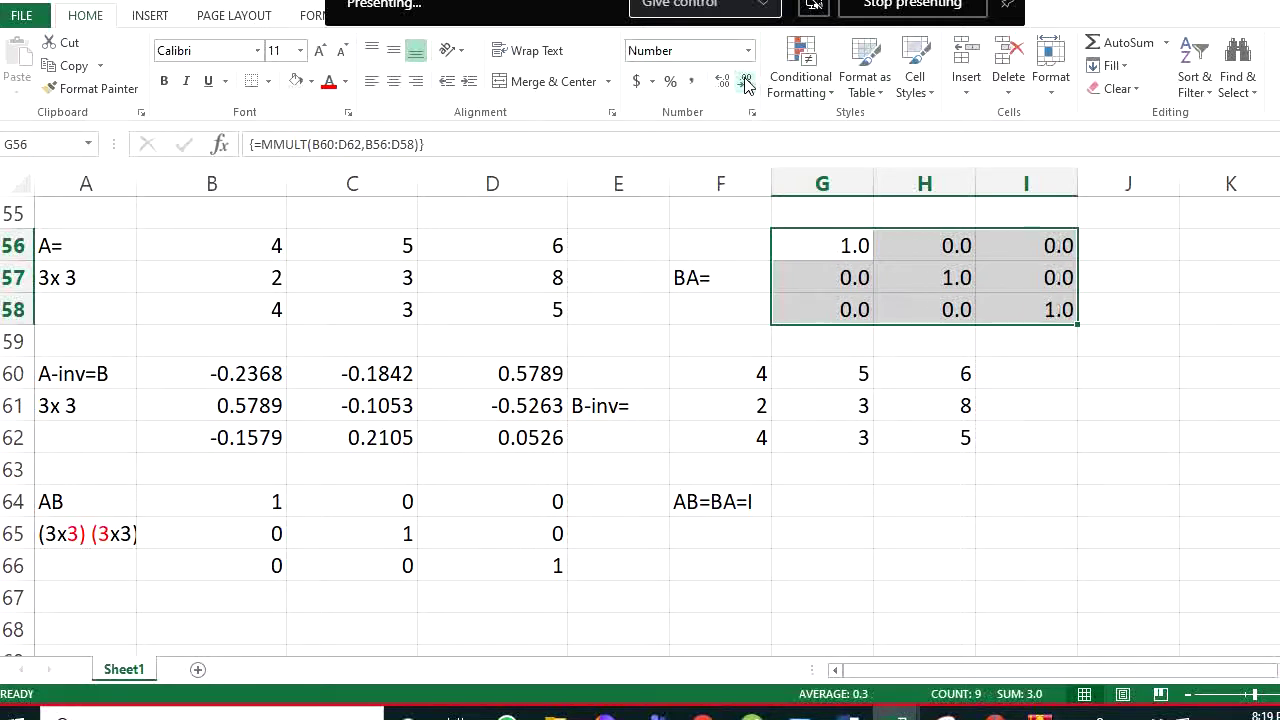
click(746, 82)
click(856, 574)
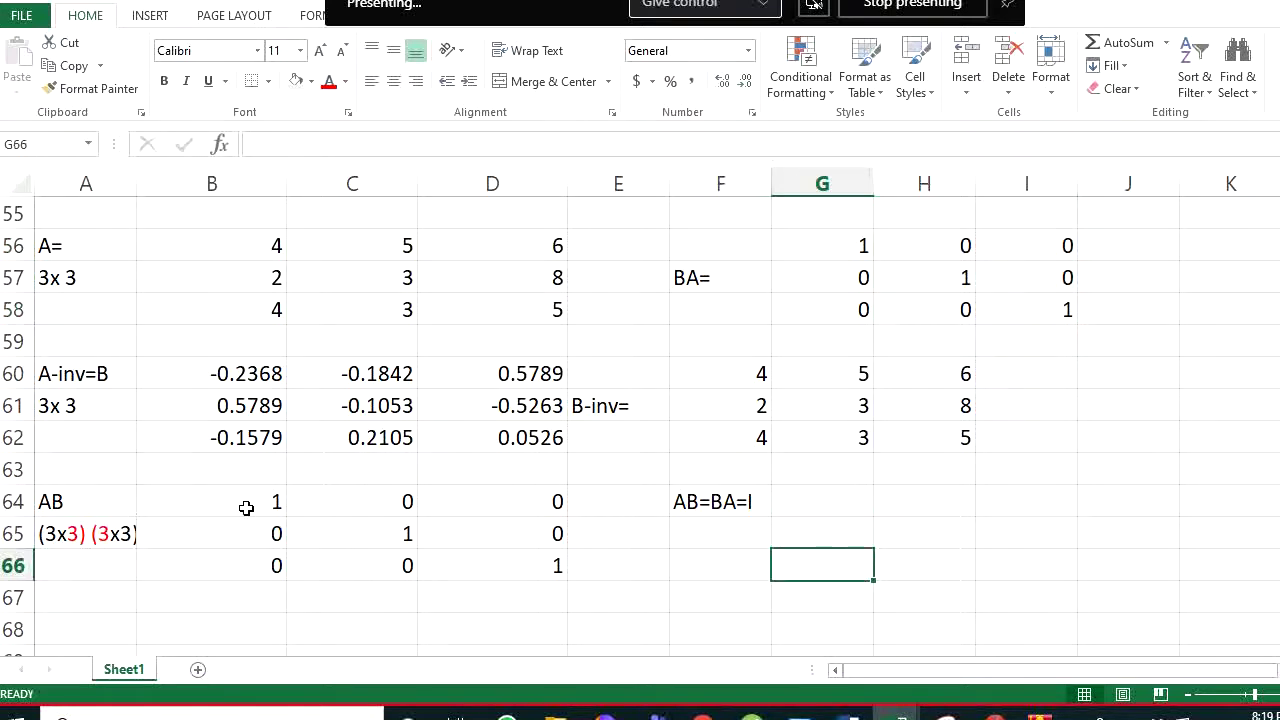
Compare the AB product in B64:D66 with the BA product in G56:I58 and the statement in F64
drag(246, 508, 486, 557)
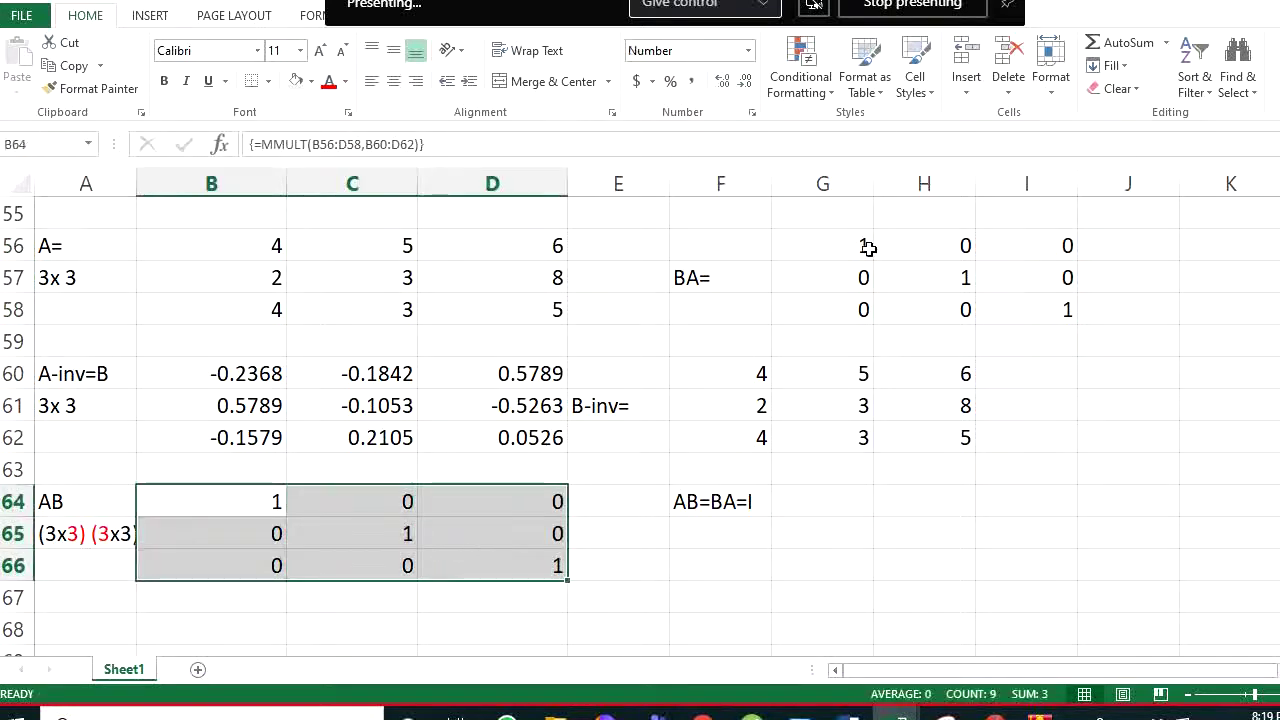
drag(868, 248, 1045, 310)
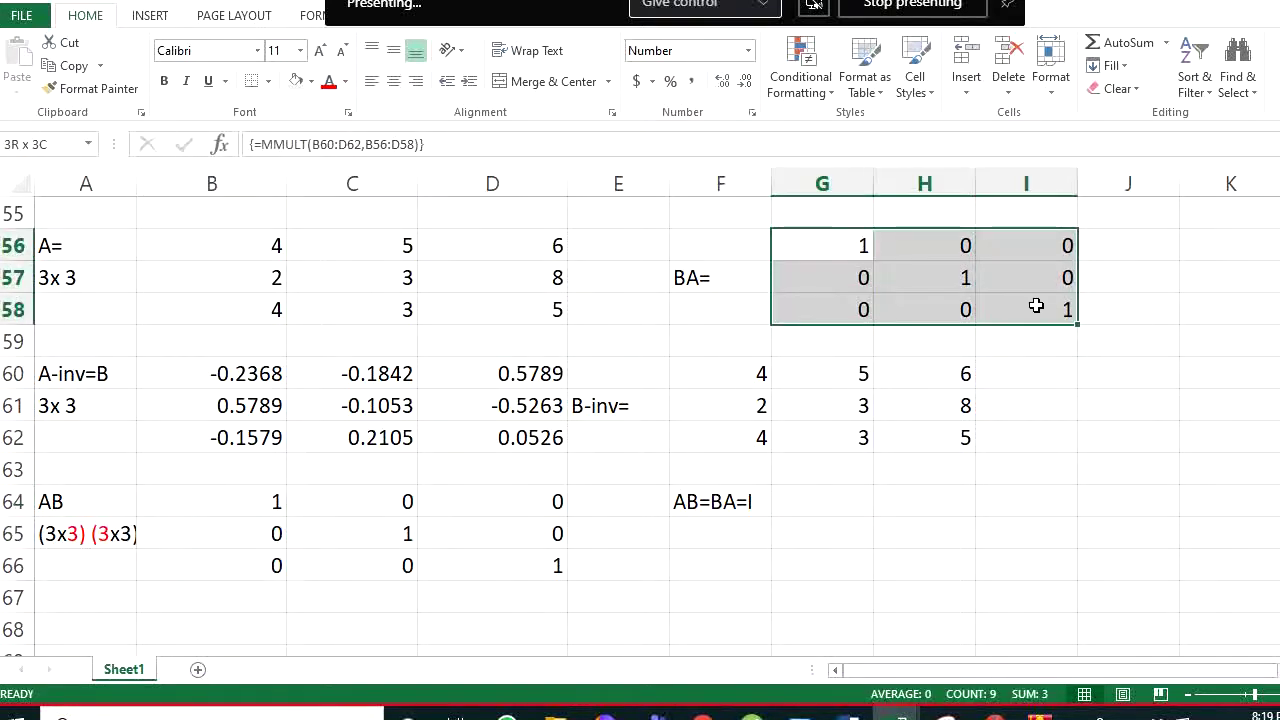
click(740, 505)
click(785, 536)
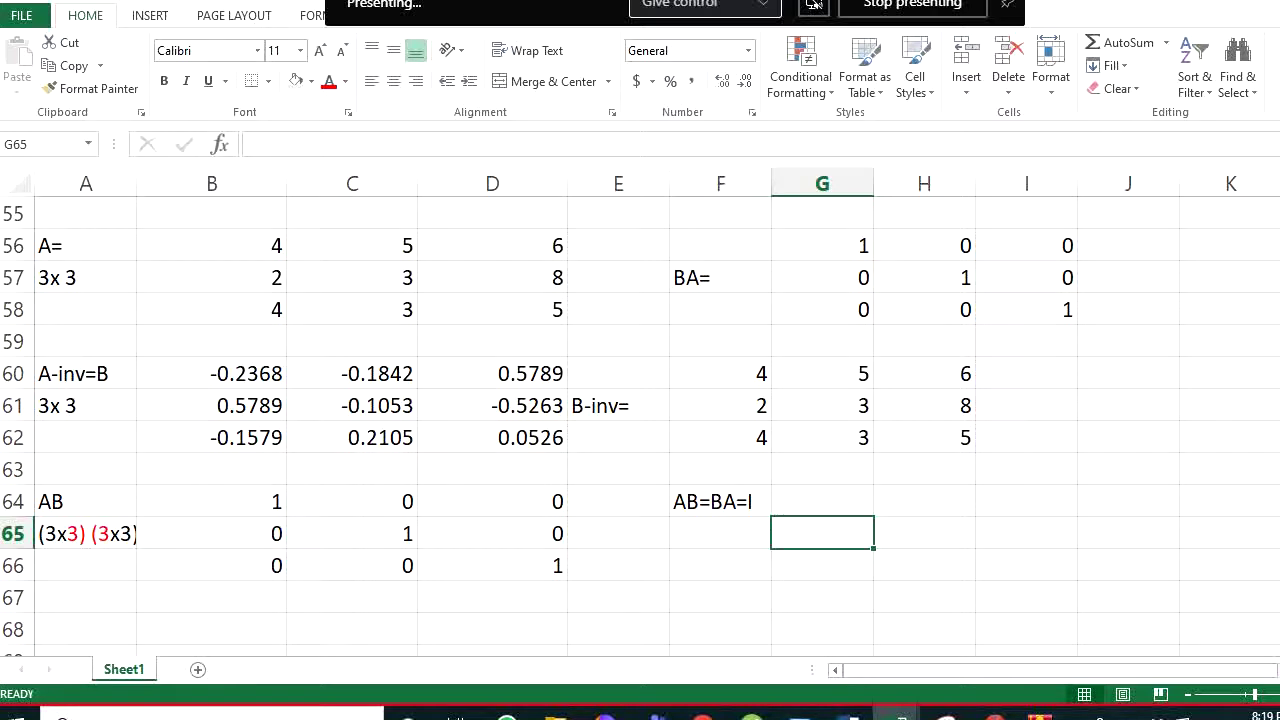
drag(251, 245, 546, 296)
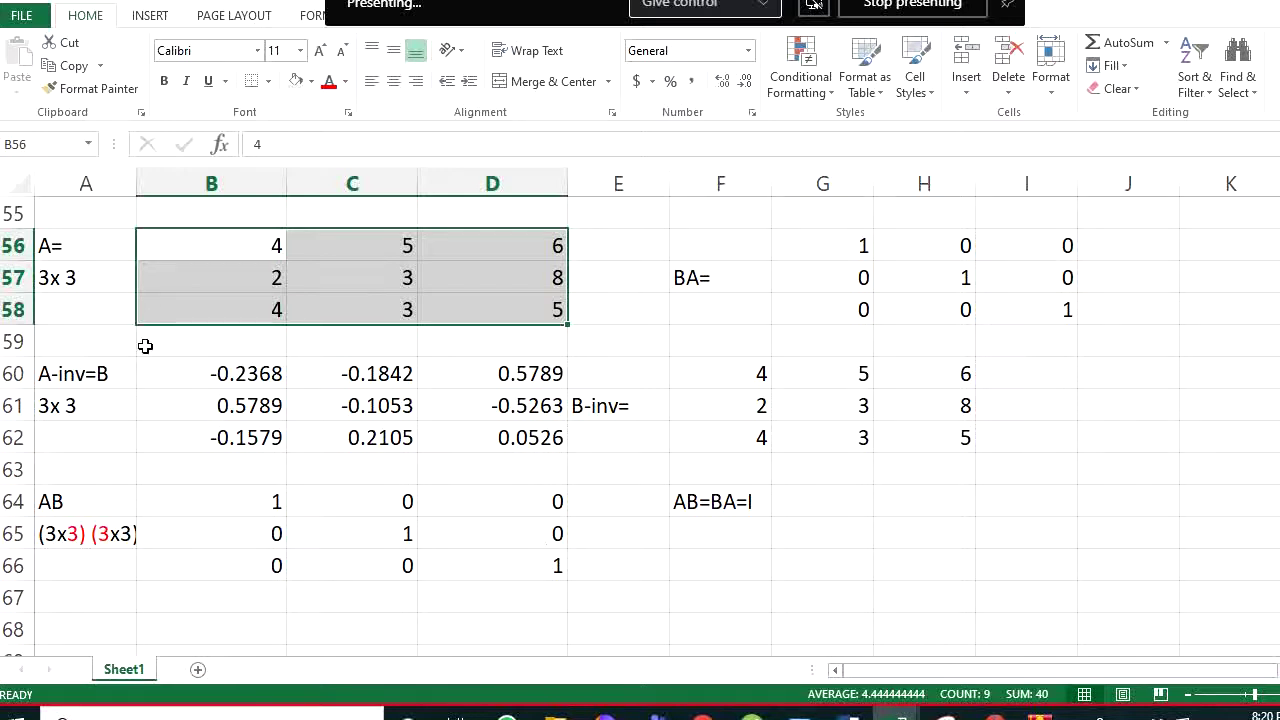
click(816, 5)
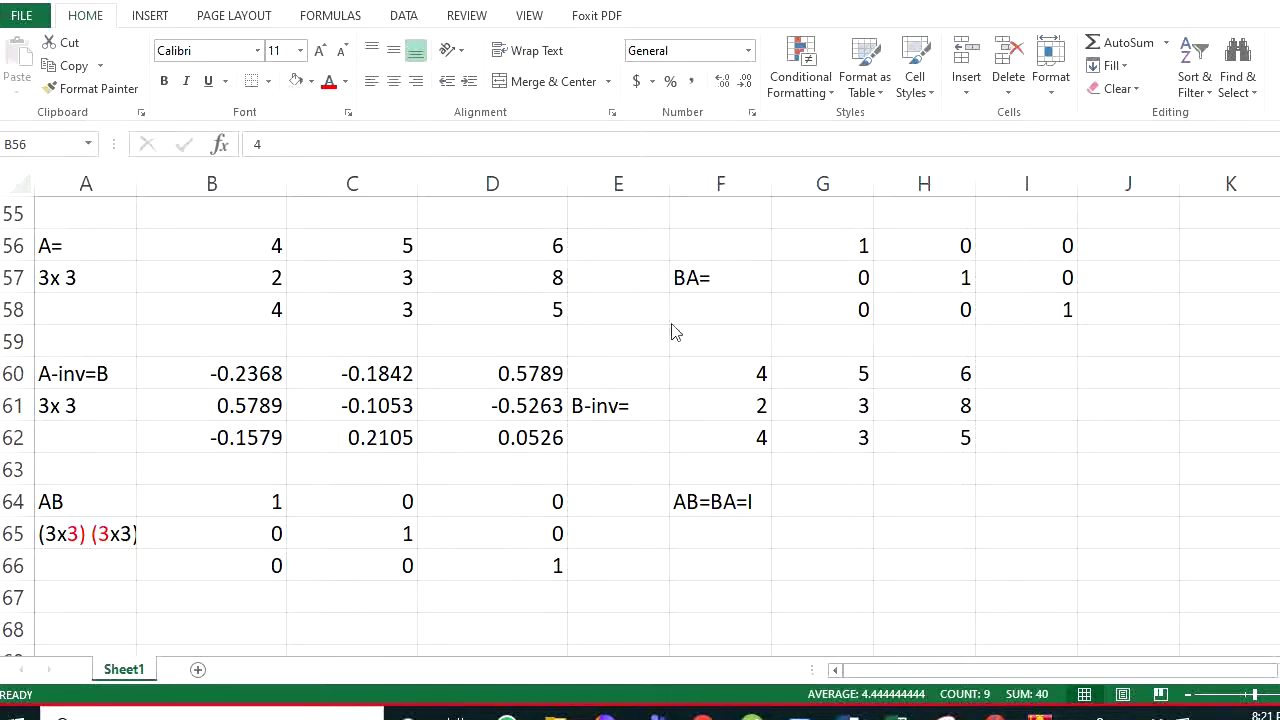
click(1006, 499)
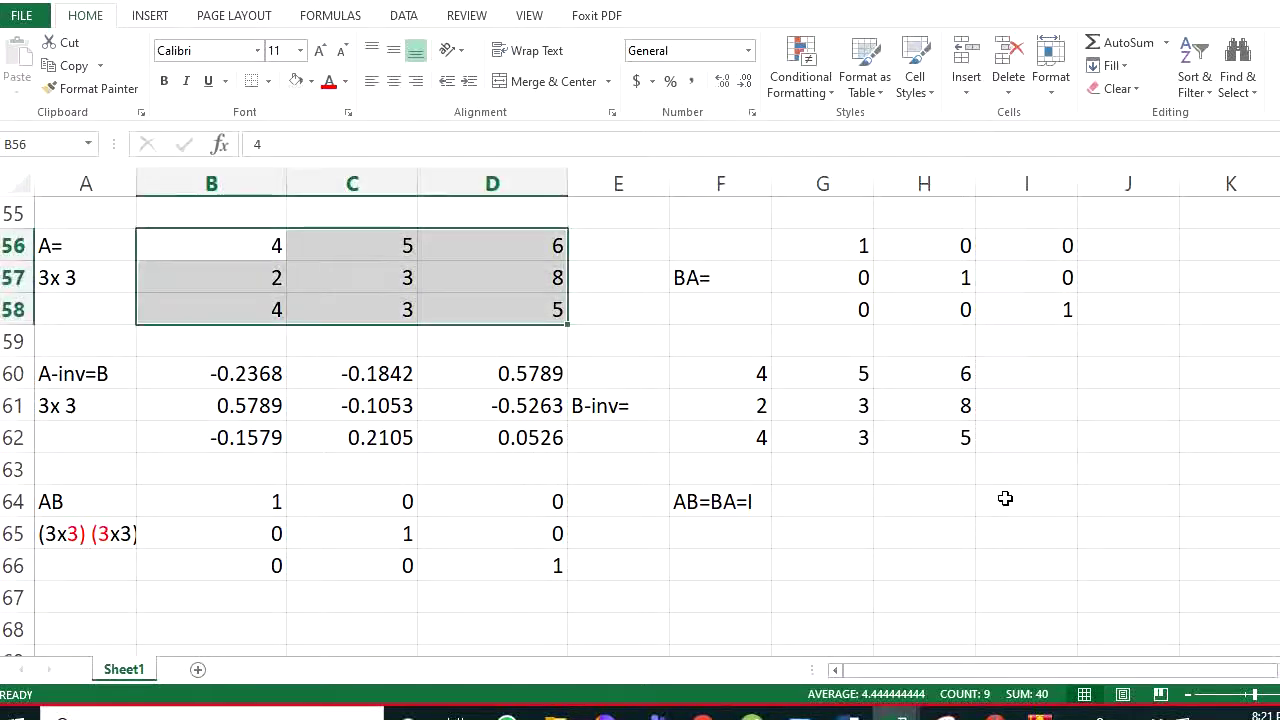
click(900, 577)
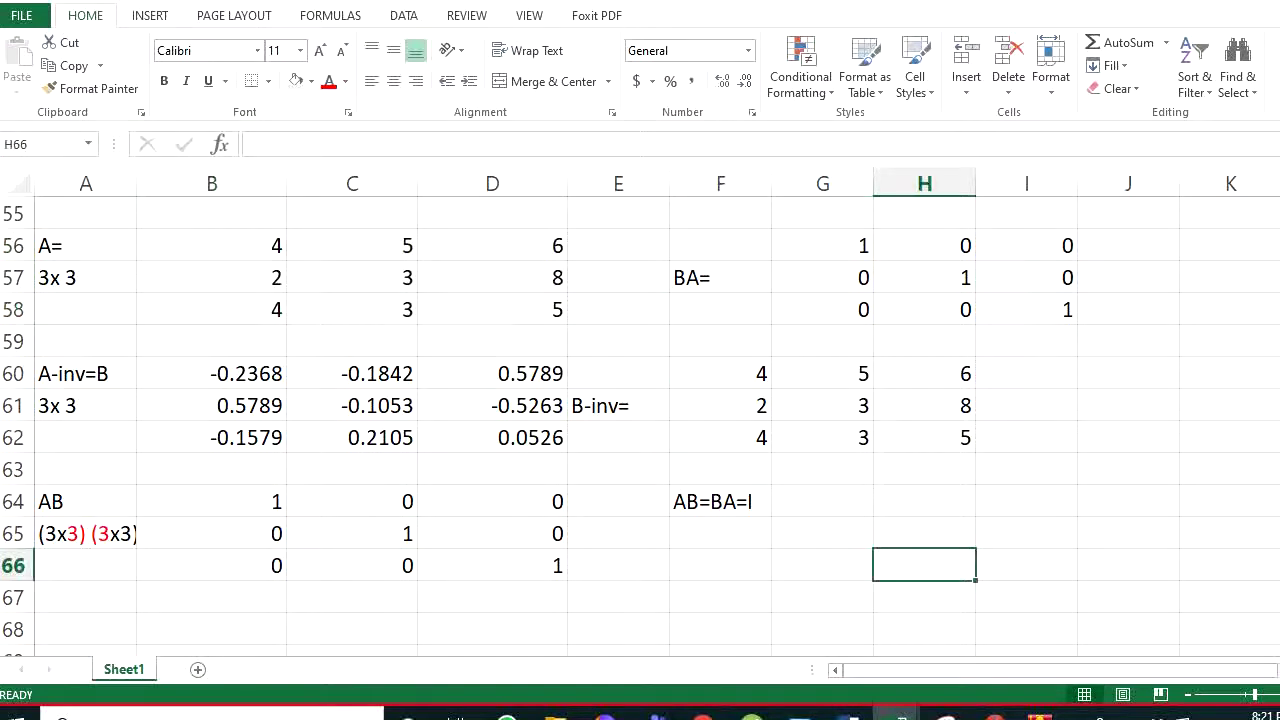
click(842, 548)
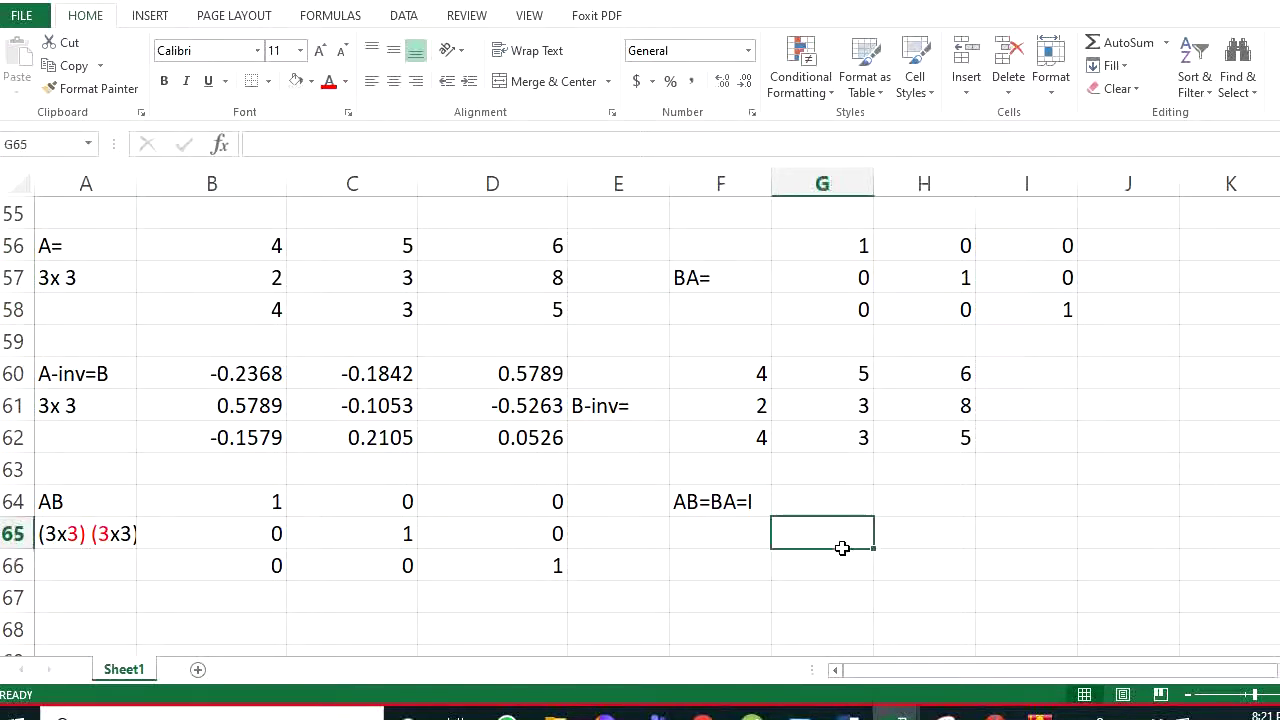
click(733, 593)
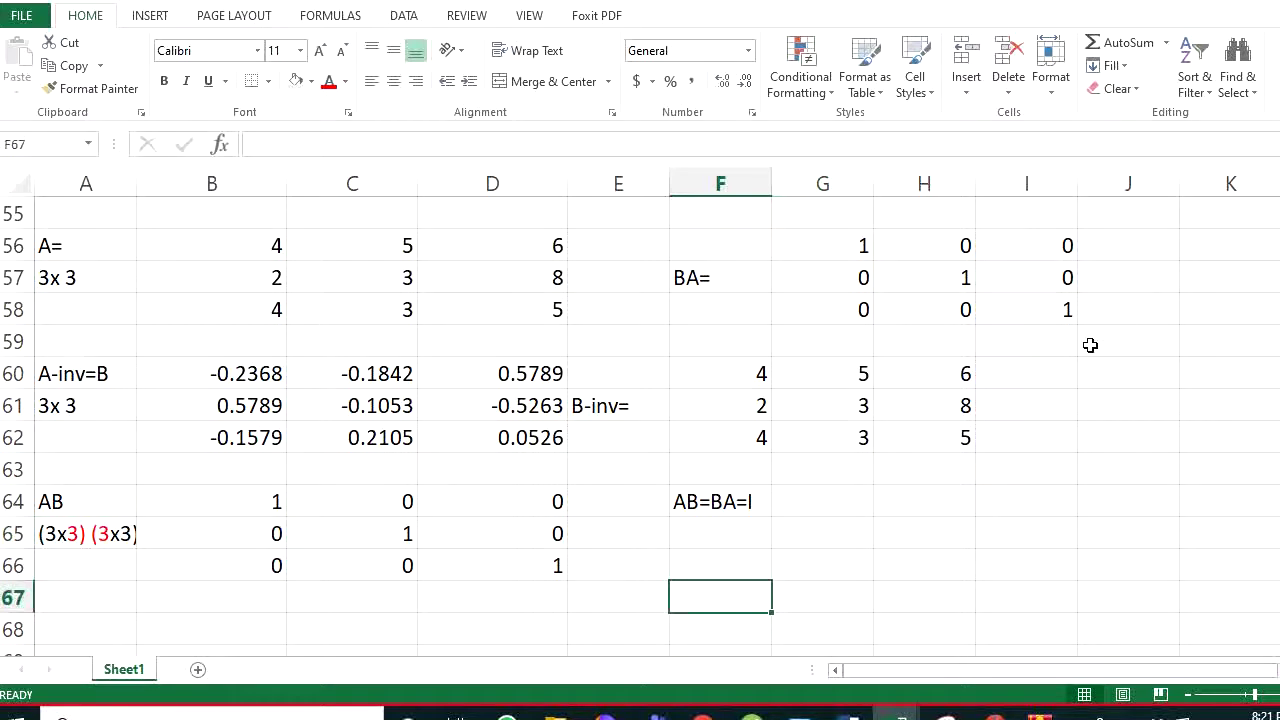
Review the earlier worksheet examples, from the 3x3 matrix products back to the 2x2 matrices, transpose, determinants and column totals
click(1047, 404)
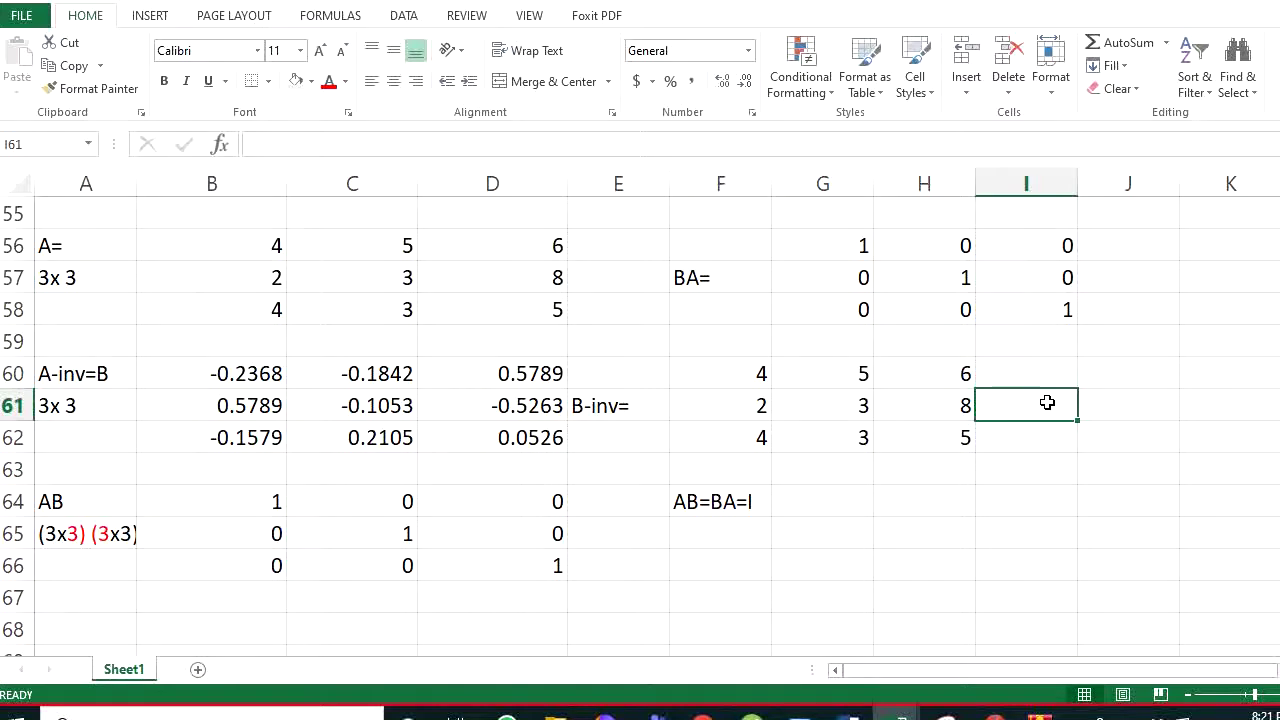
scroll(640, 430, up, 2)
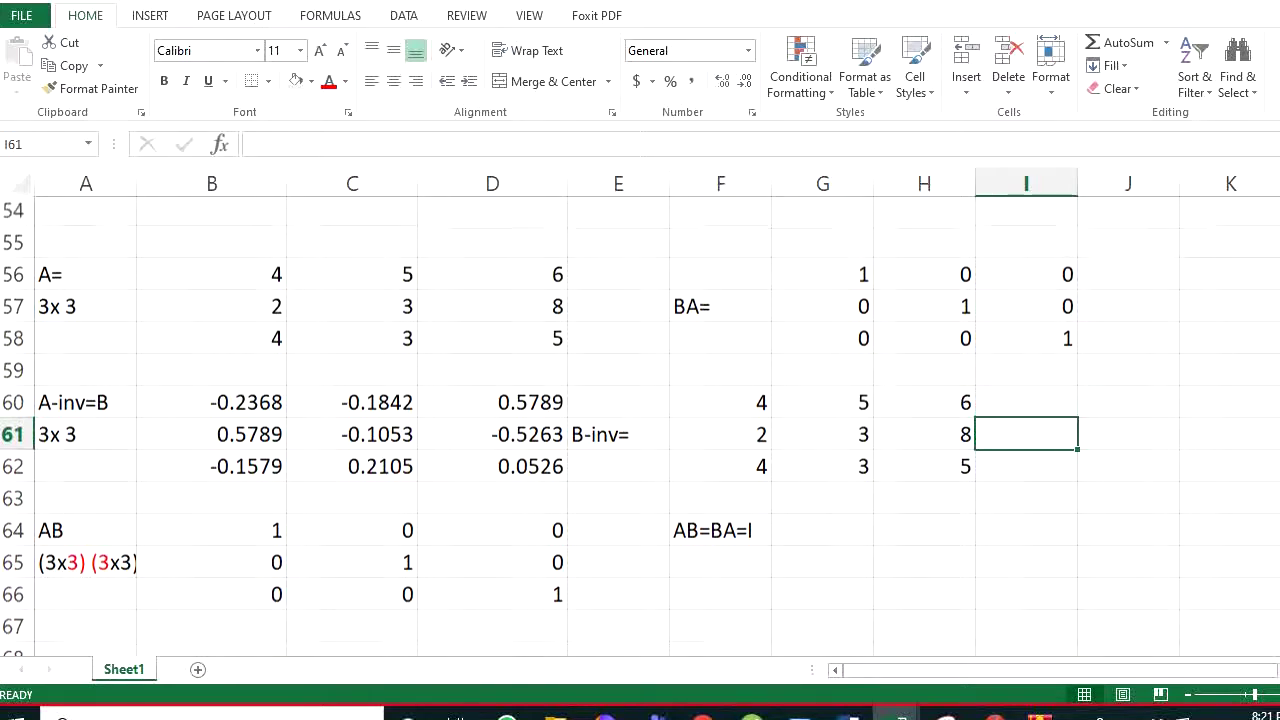
scroll(640, 430, up, 10)
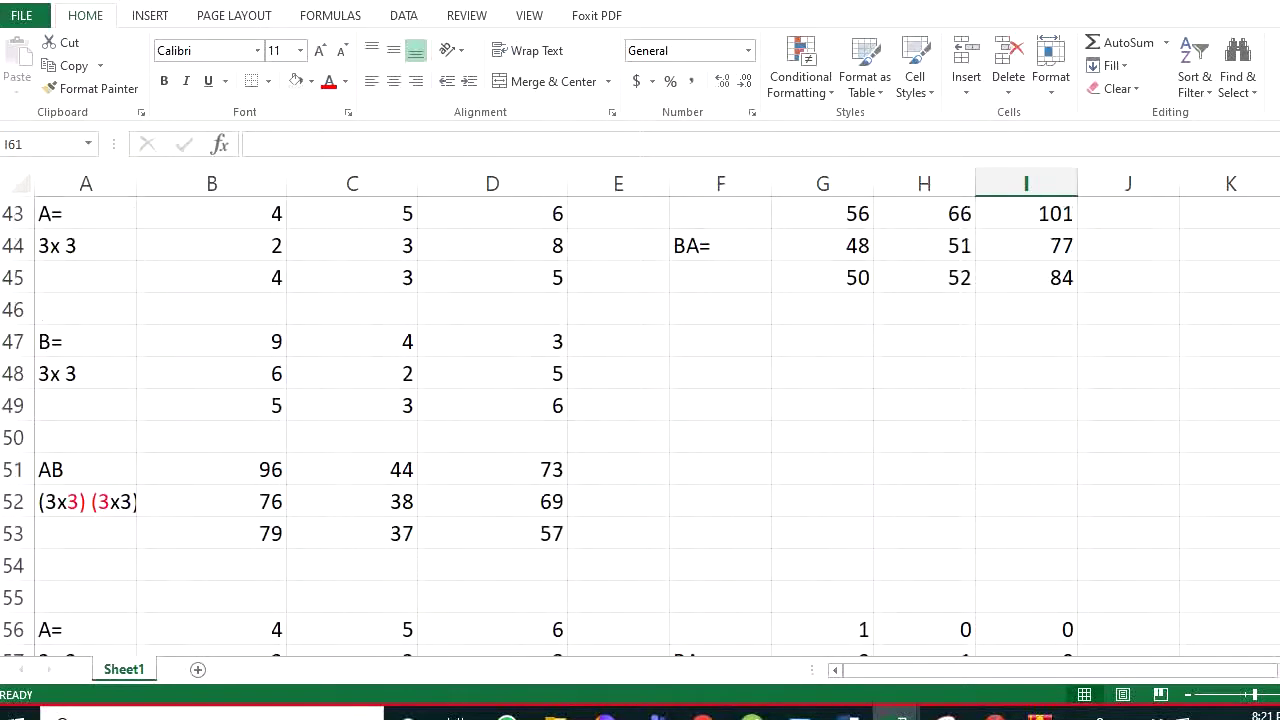
scroll(640, 430, up, 3)
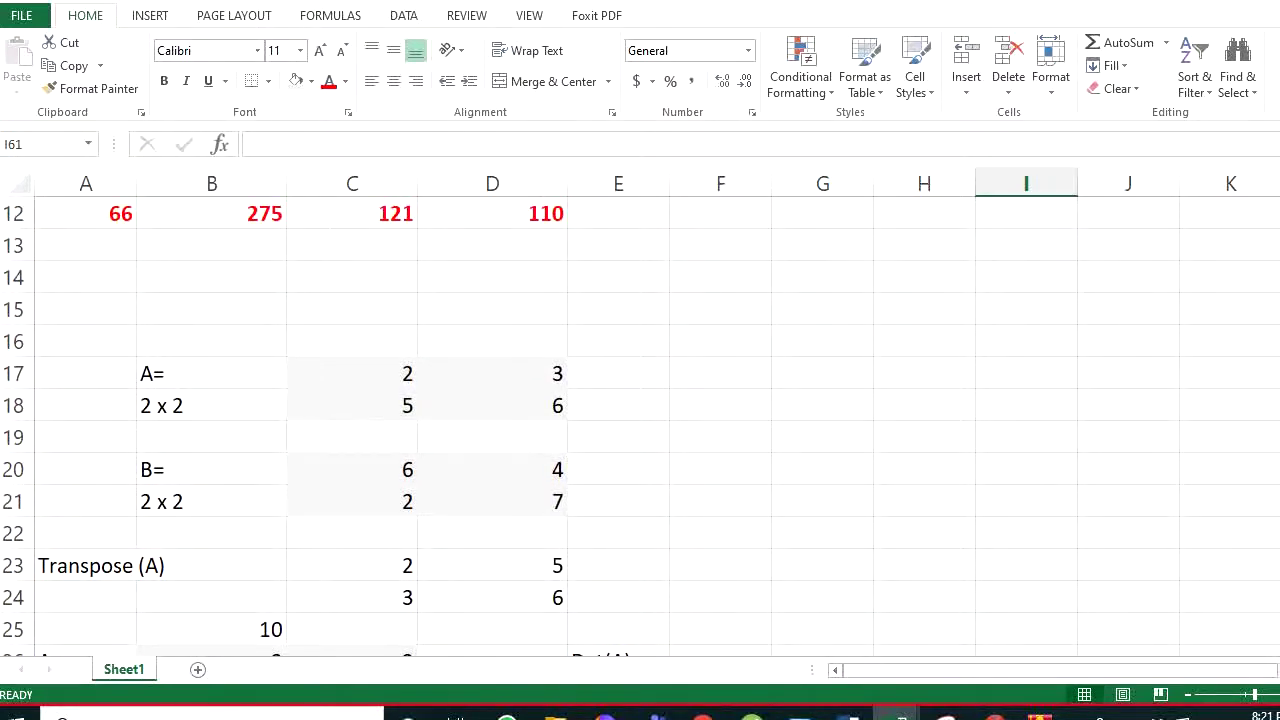
scroll(640, 430, up, 4)
scroll(640, 430, down, 4)
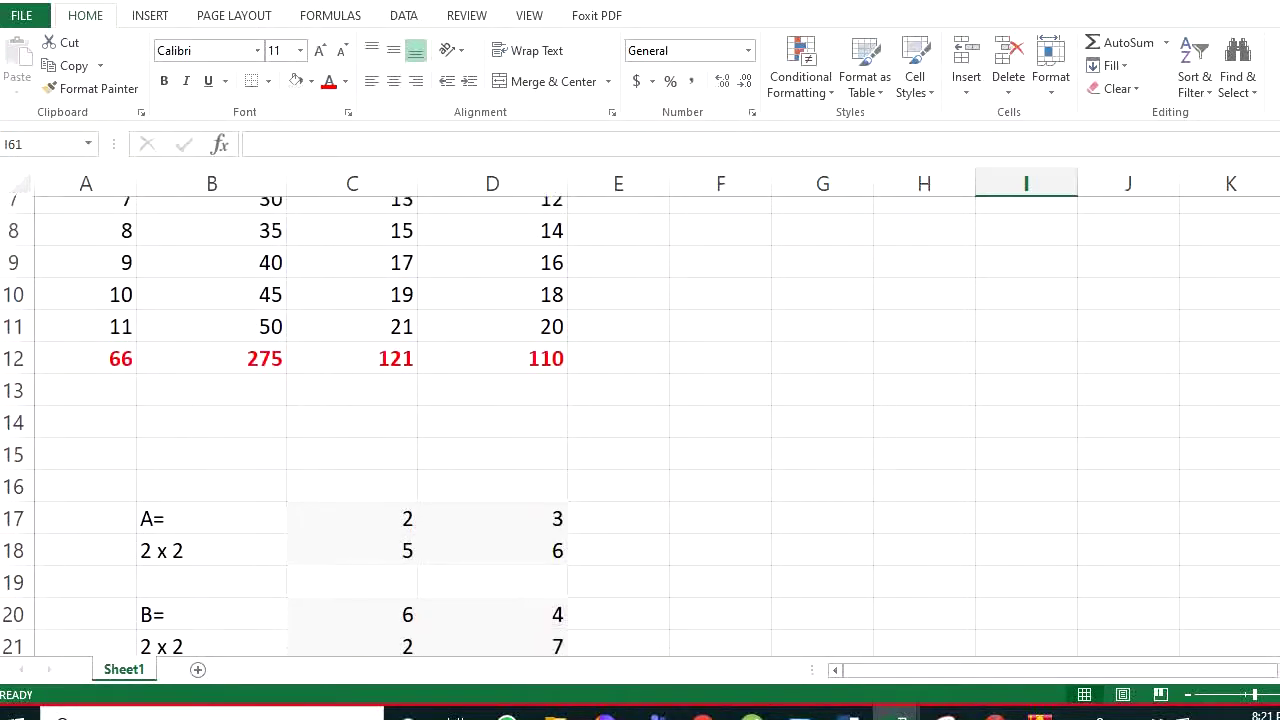
scroll(640, 430, down, 1)
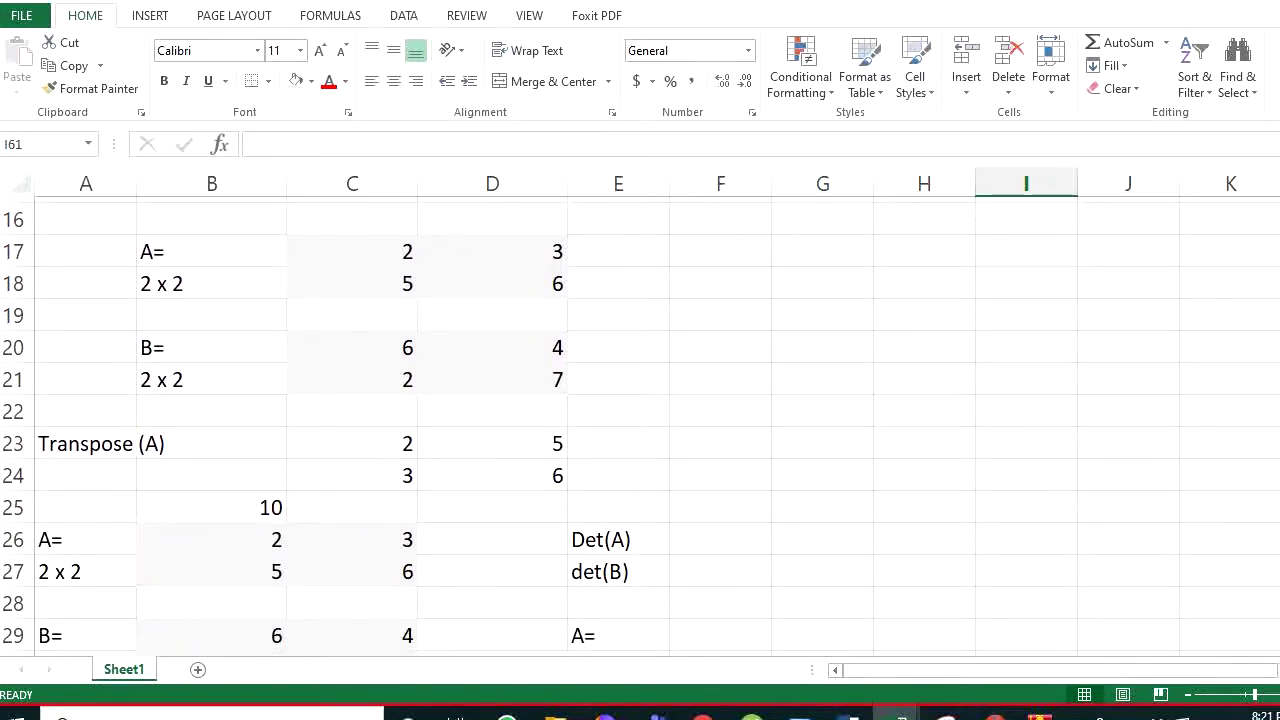
scroll(640, 430, down, 1)
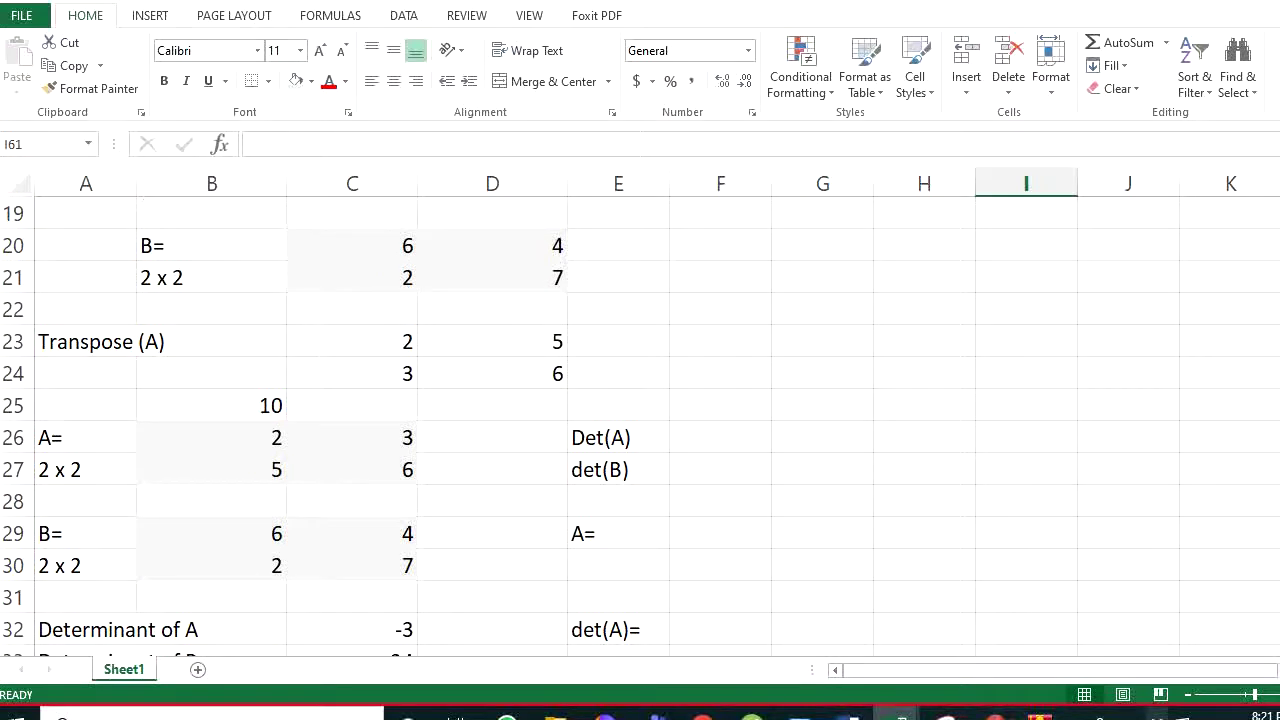
click(1100, 713)
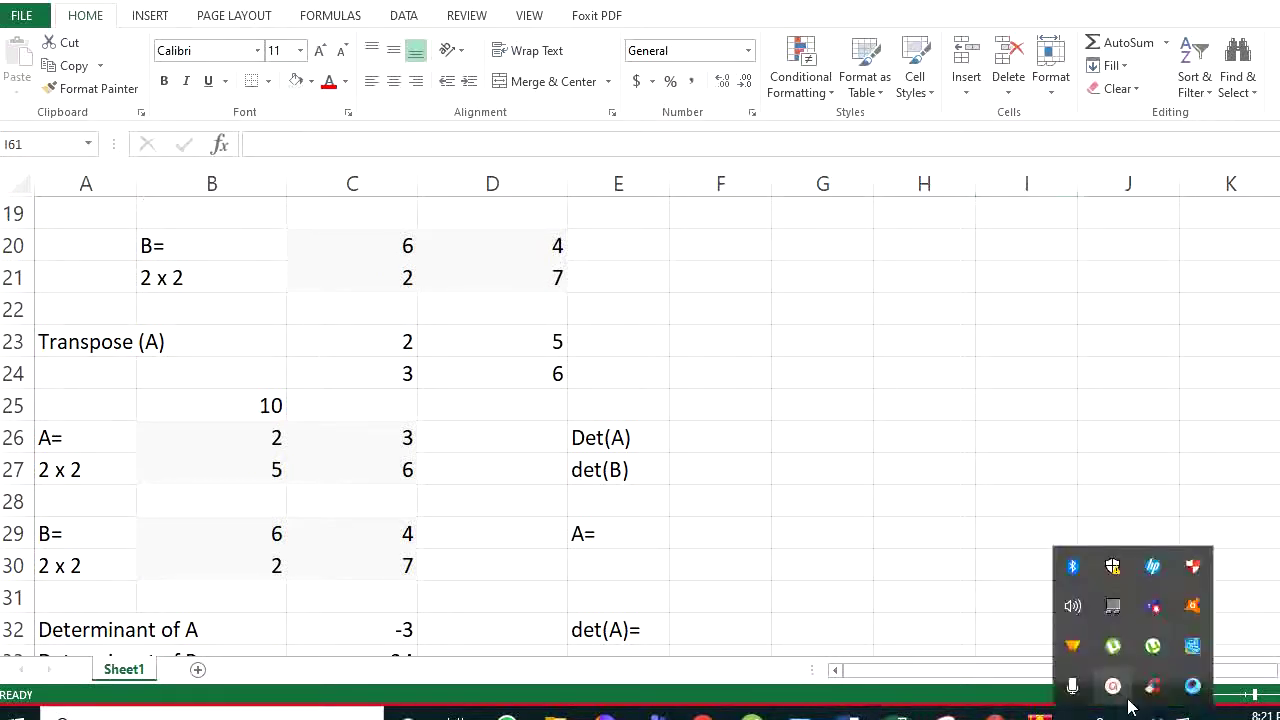
click(900, 565)
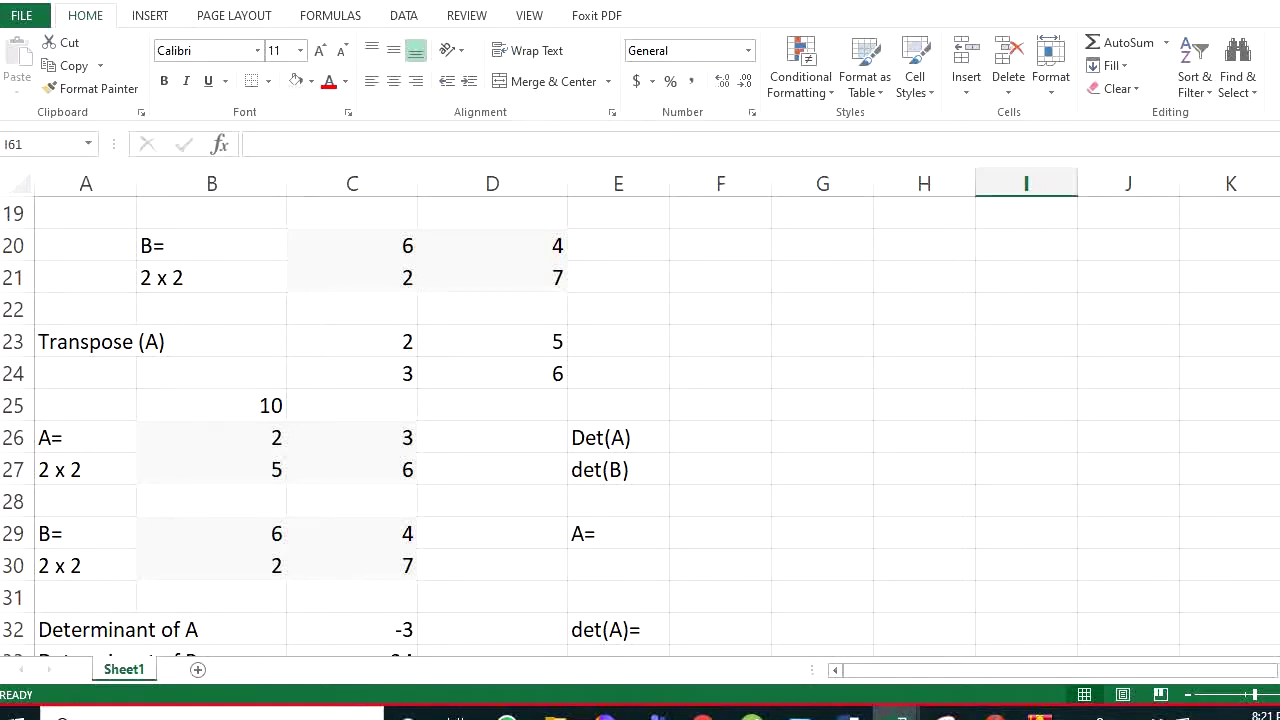
Enter the random number formula =RAND() in cell B68 below the AB product
scroll(640, 420, down, 1)
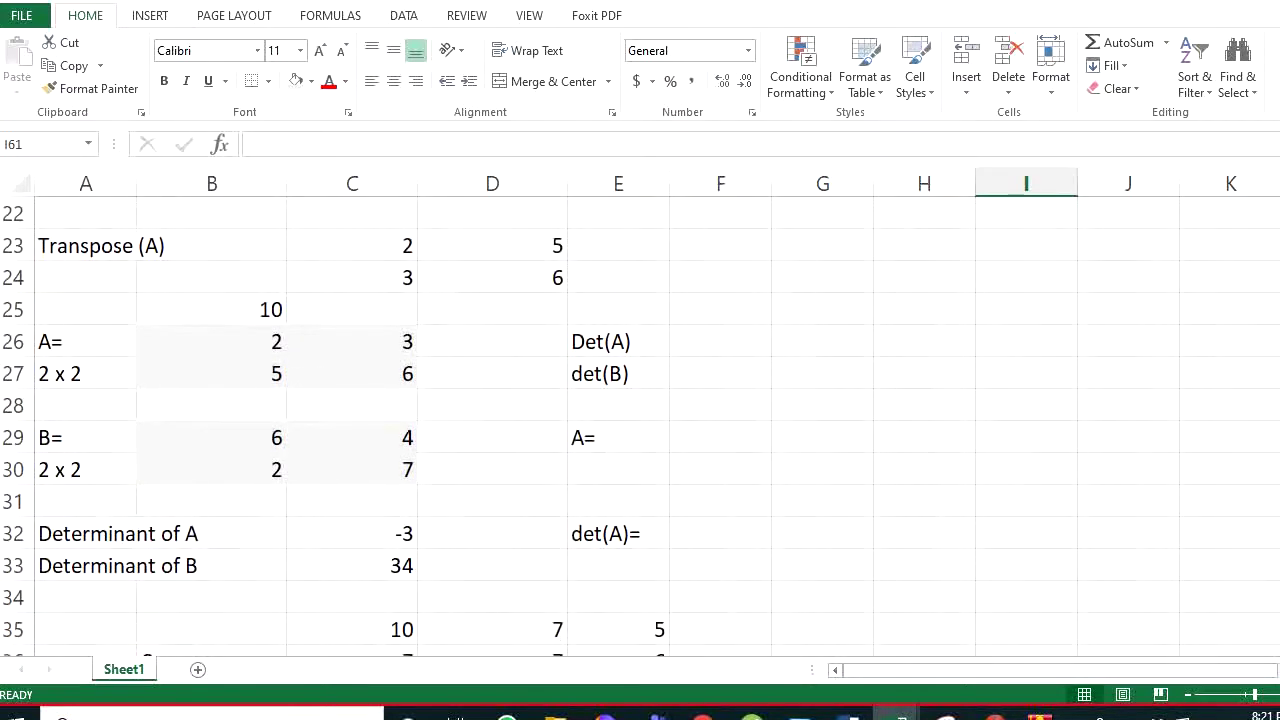
scroll(640, 430, down, 5)
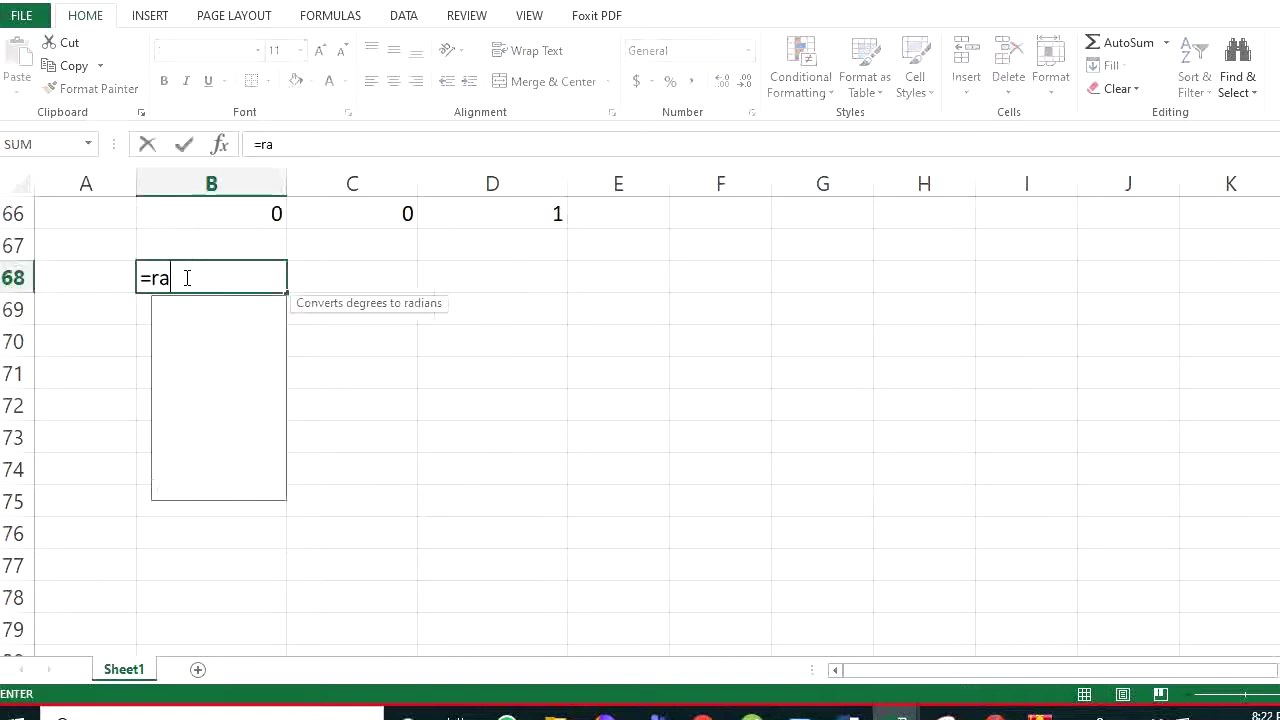
text(nd)
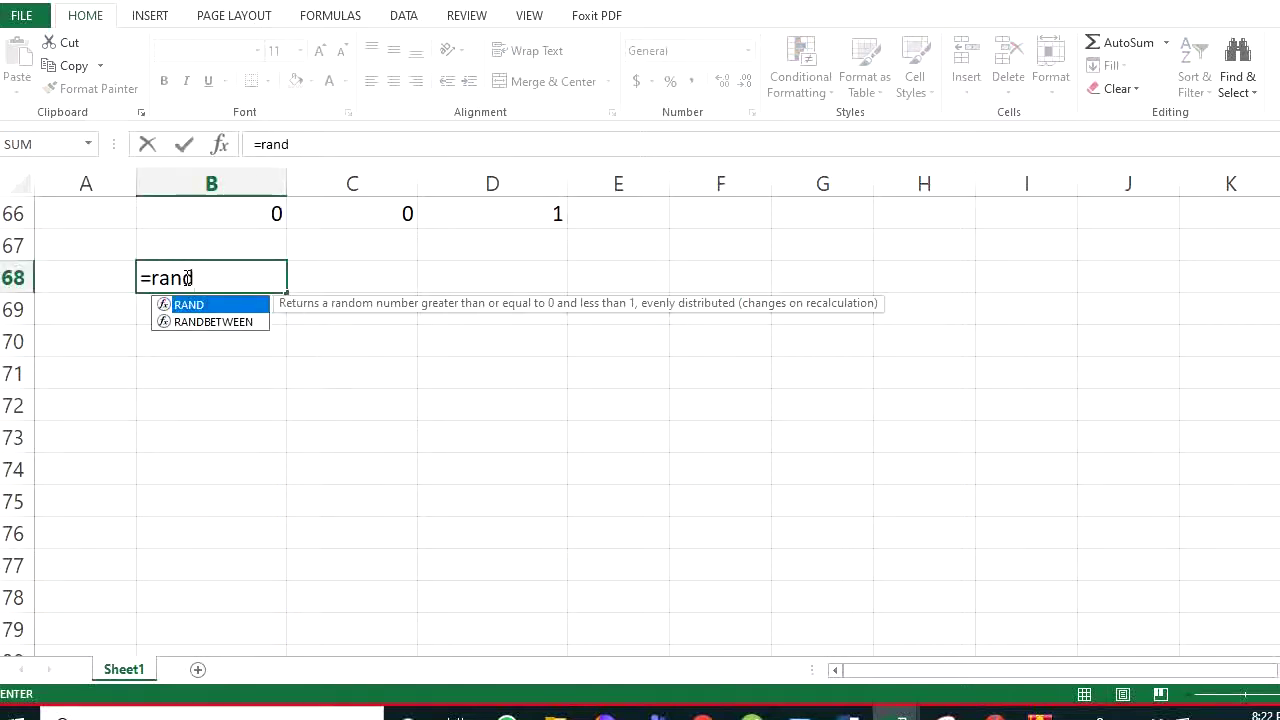
text(())
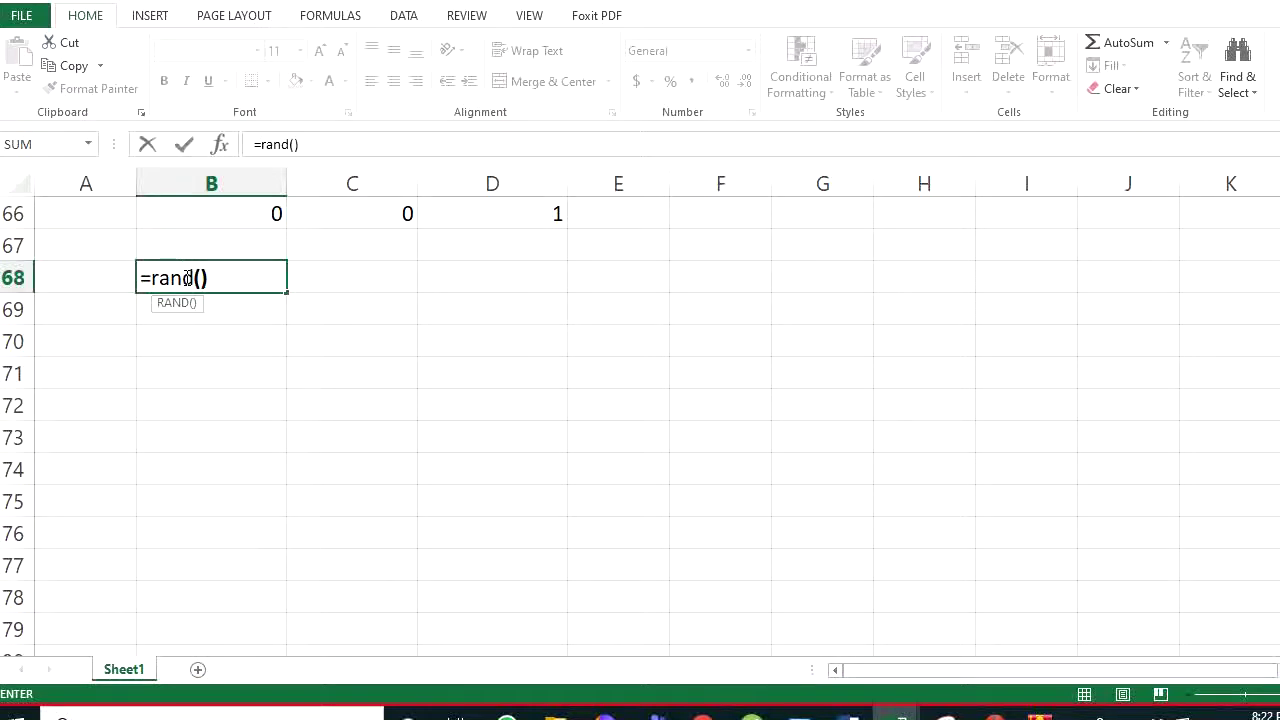
key(Return)
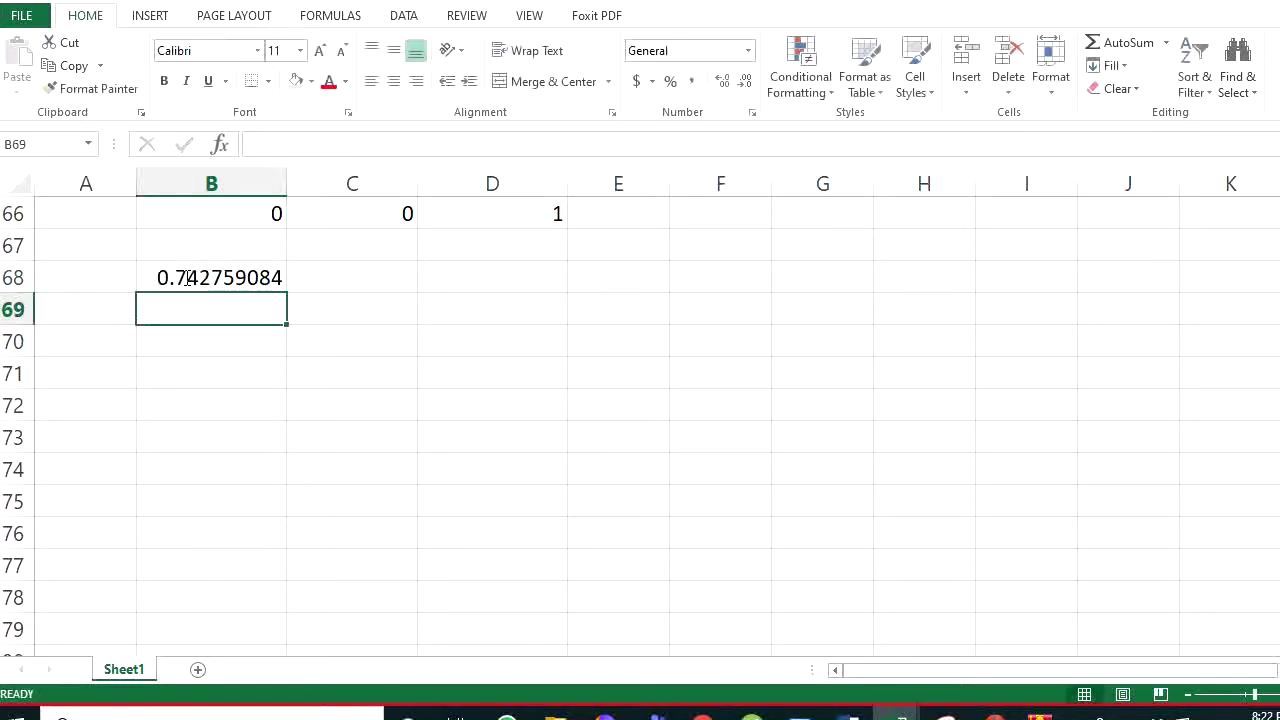
Multiply the random number in B68 by 100 by extending its formula to =RAND()*100
click(258, 277)
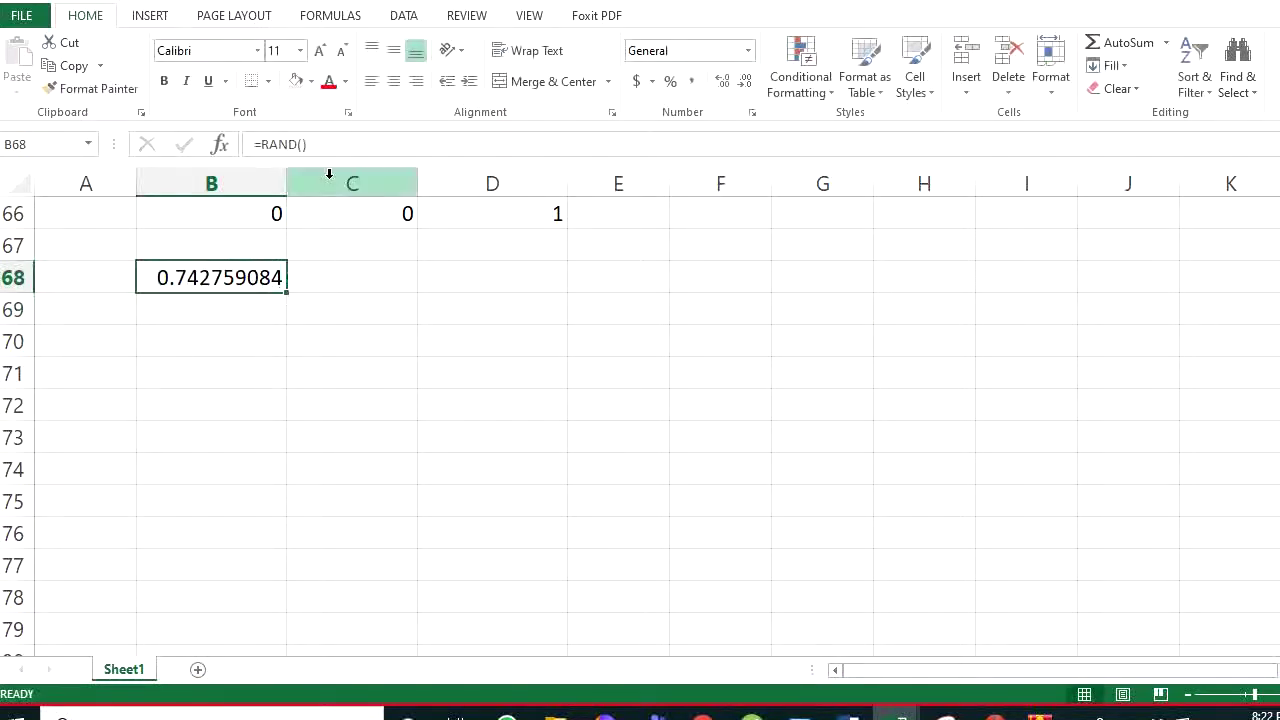
click(328, 145)
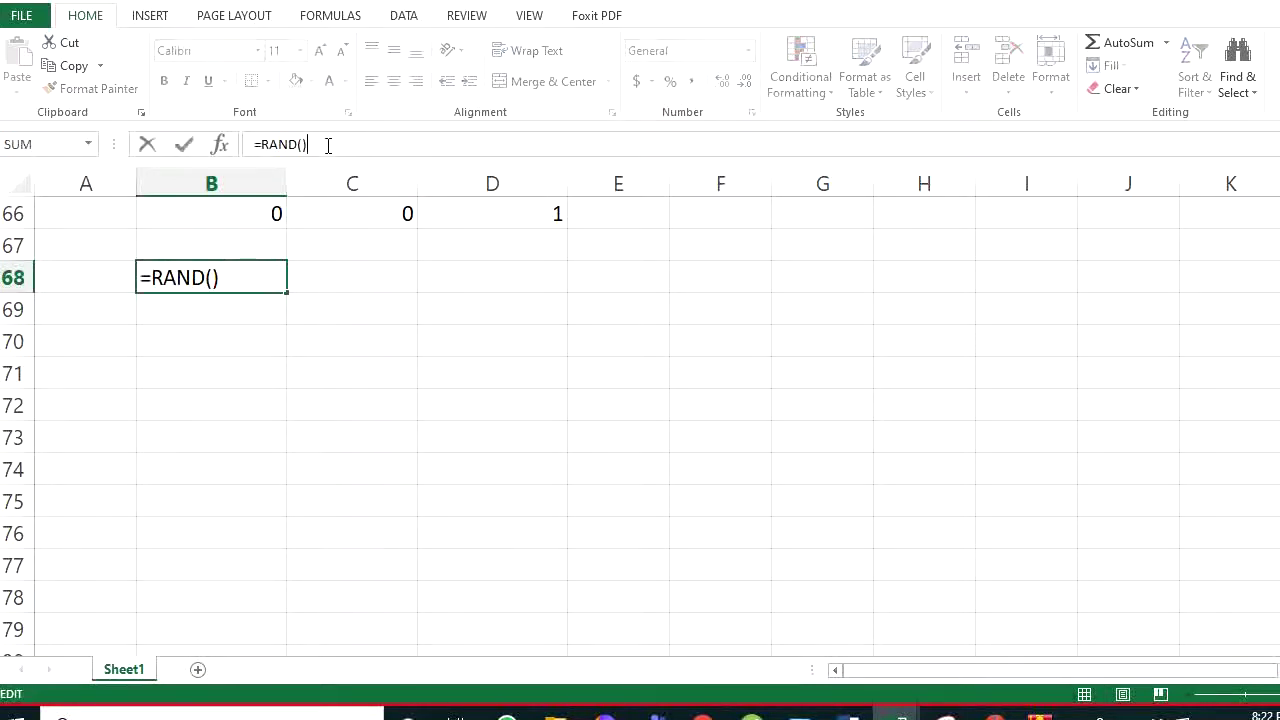
text(*100)
key(Return)
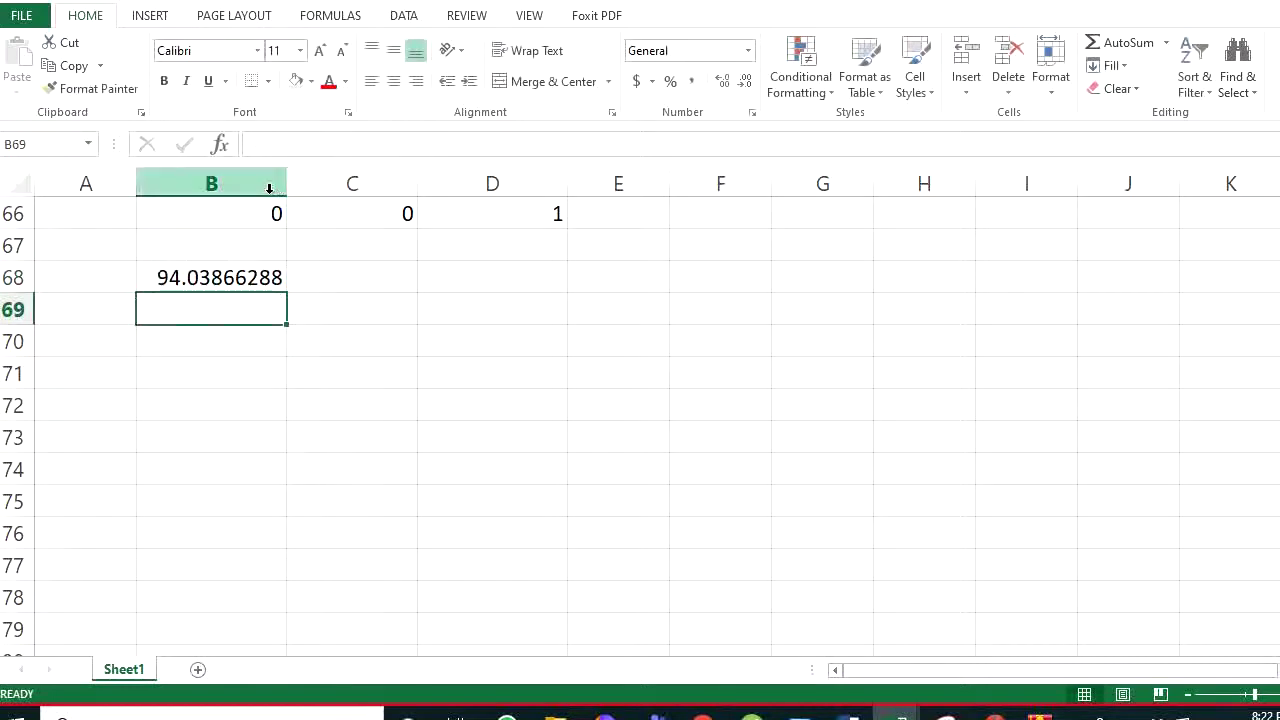
Try to round the random number in B68 to zero decimals with =roundoff(RAND()*100,0)
click(226, 274)
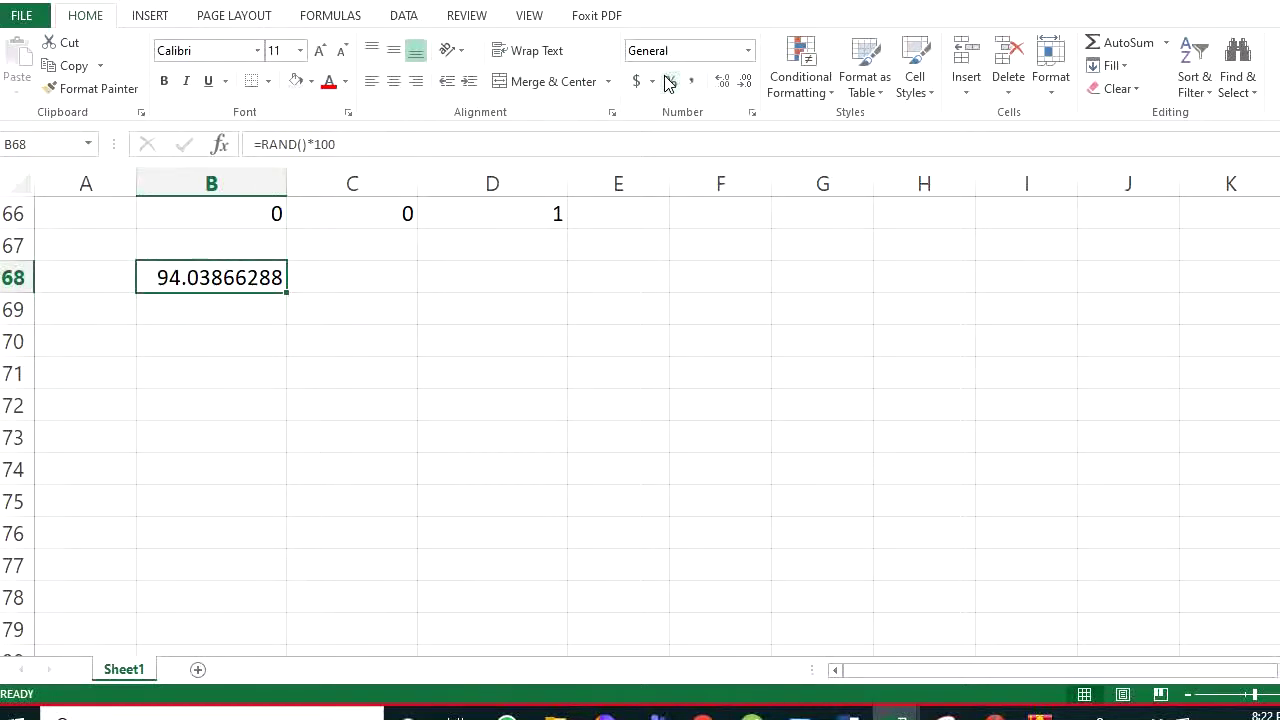
click(262, 145)
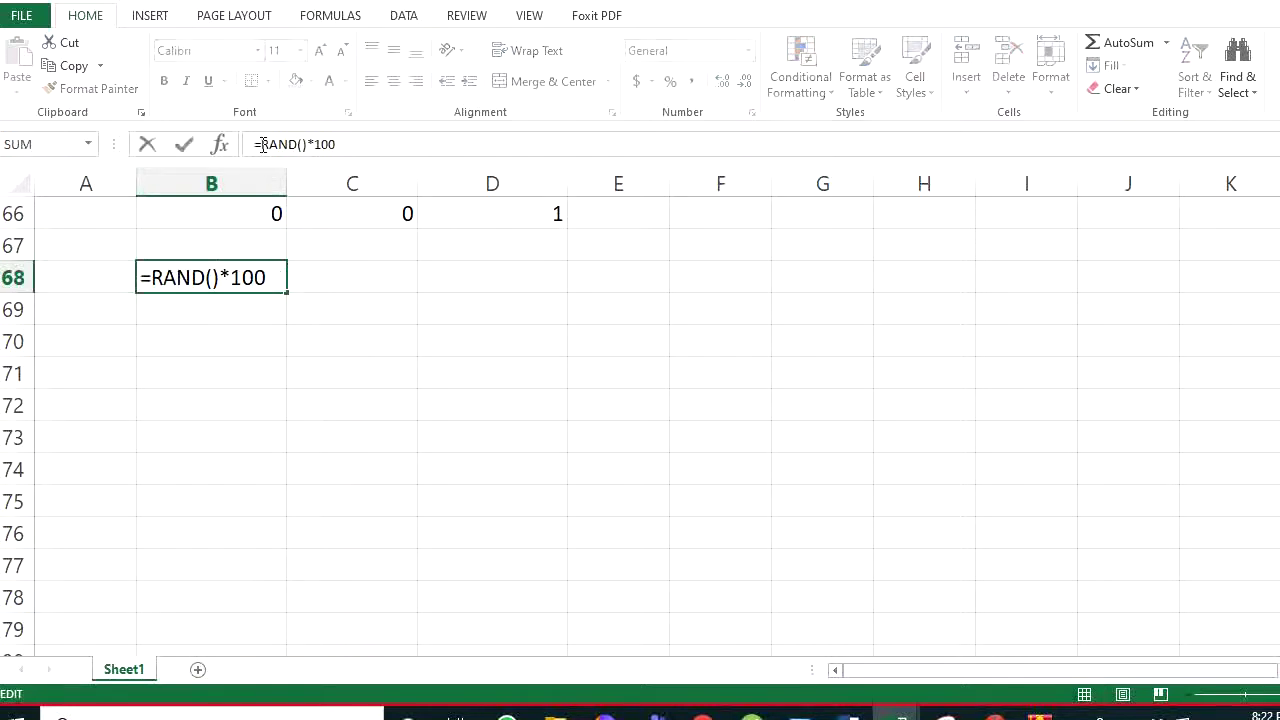
text(round)
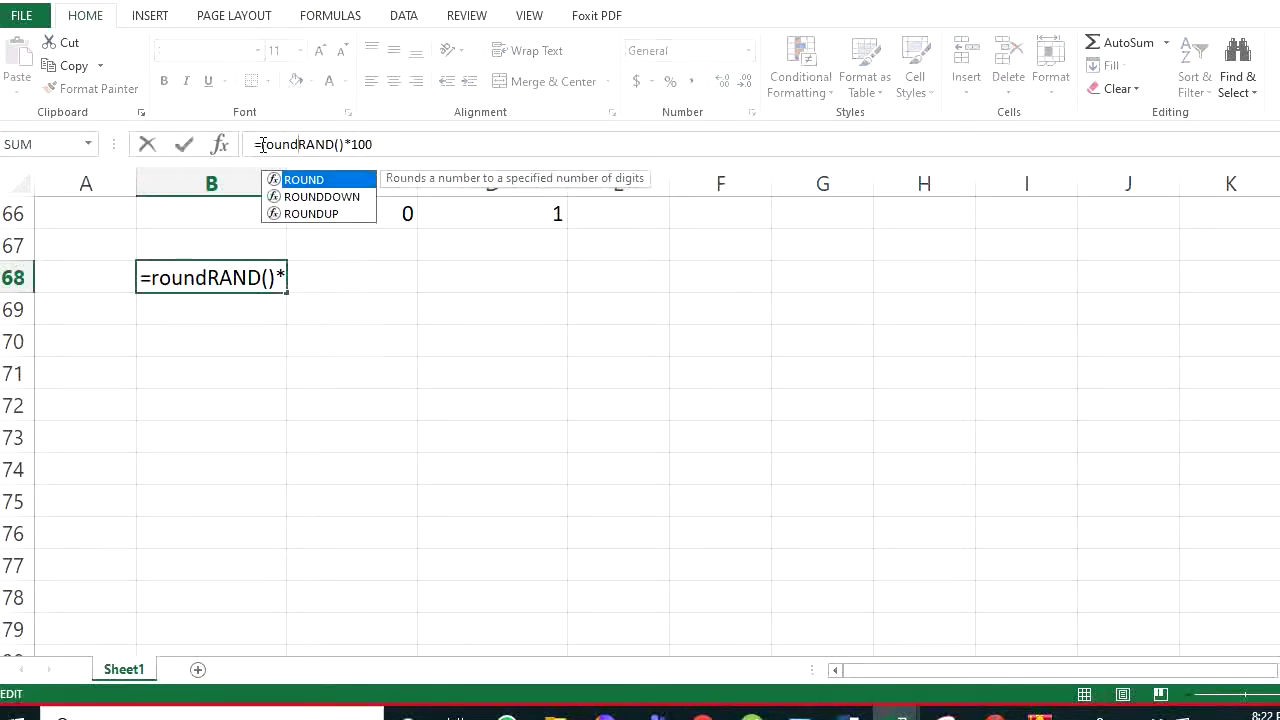
text(off(RAND()*100)
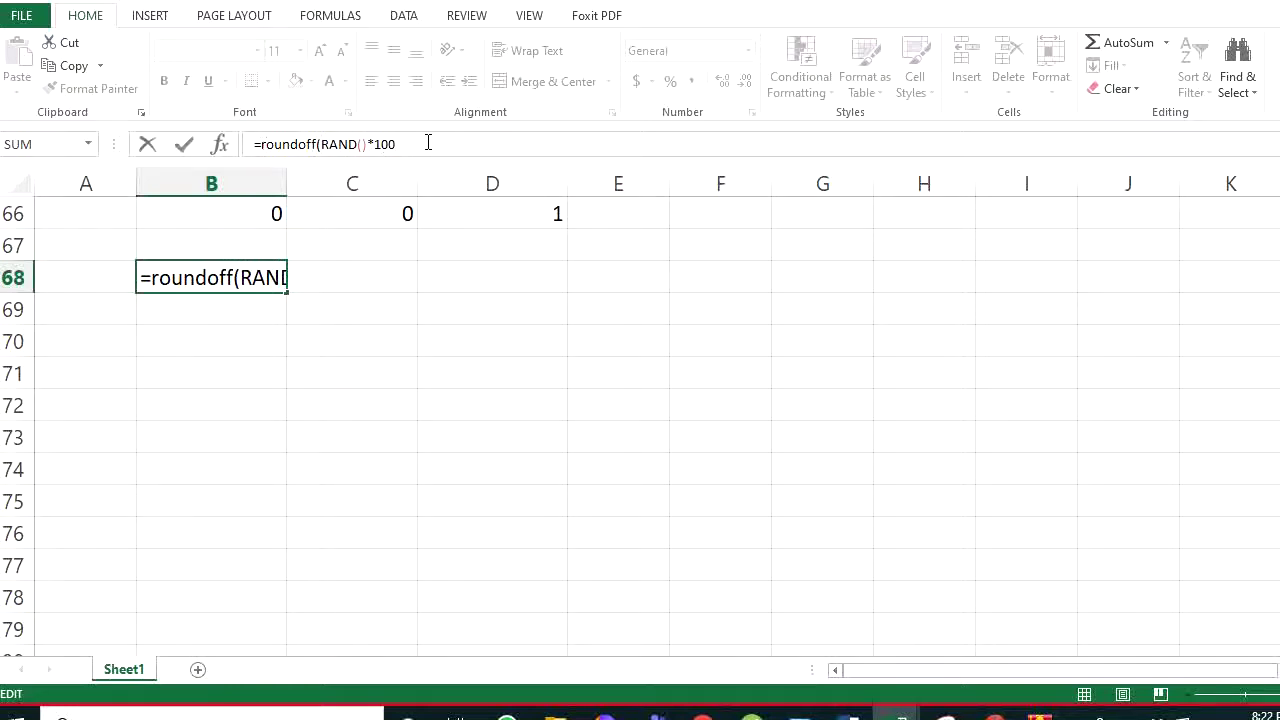
text(,0)
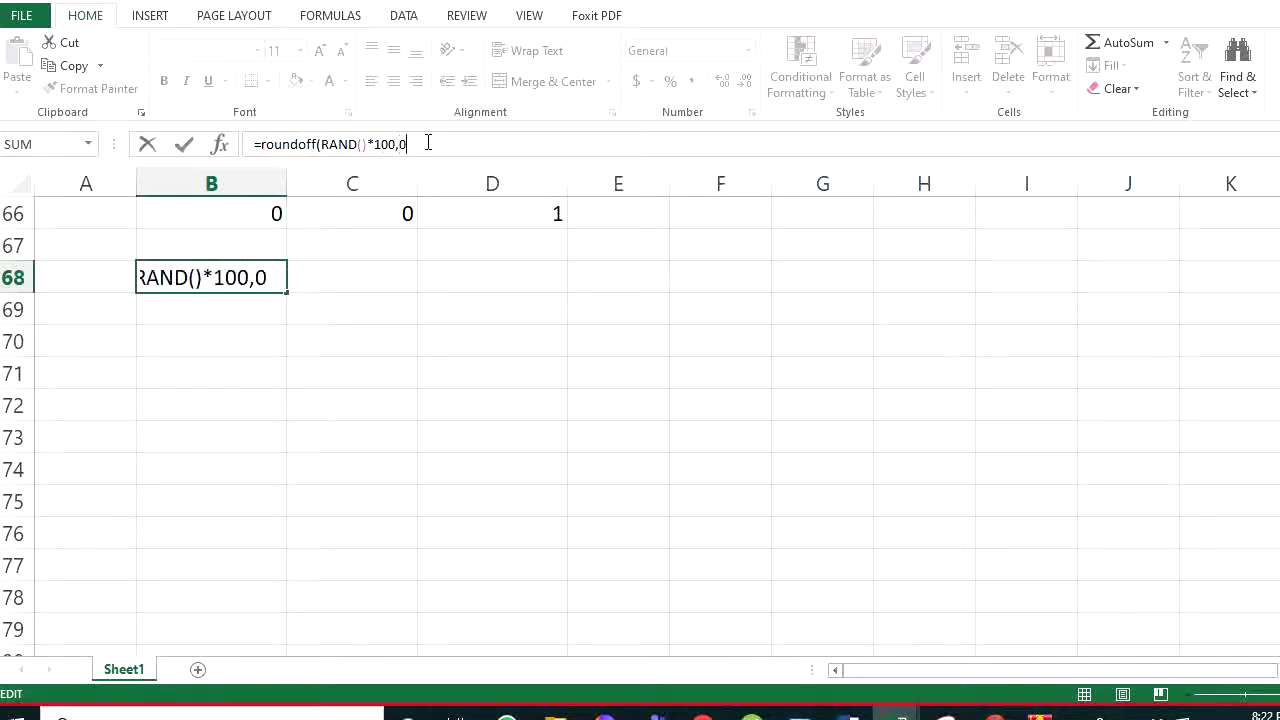
key(Return)
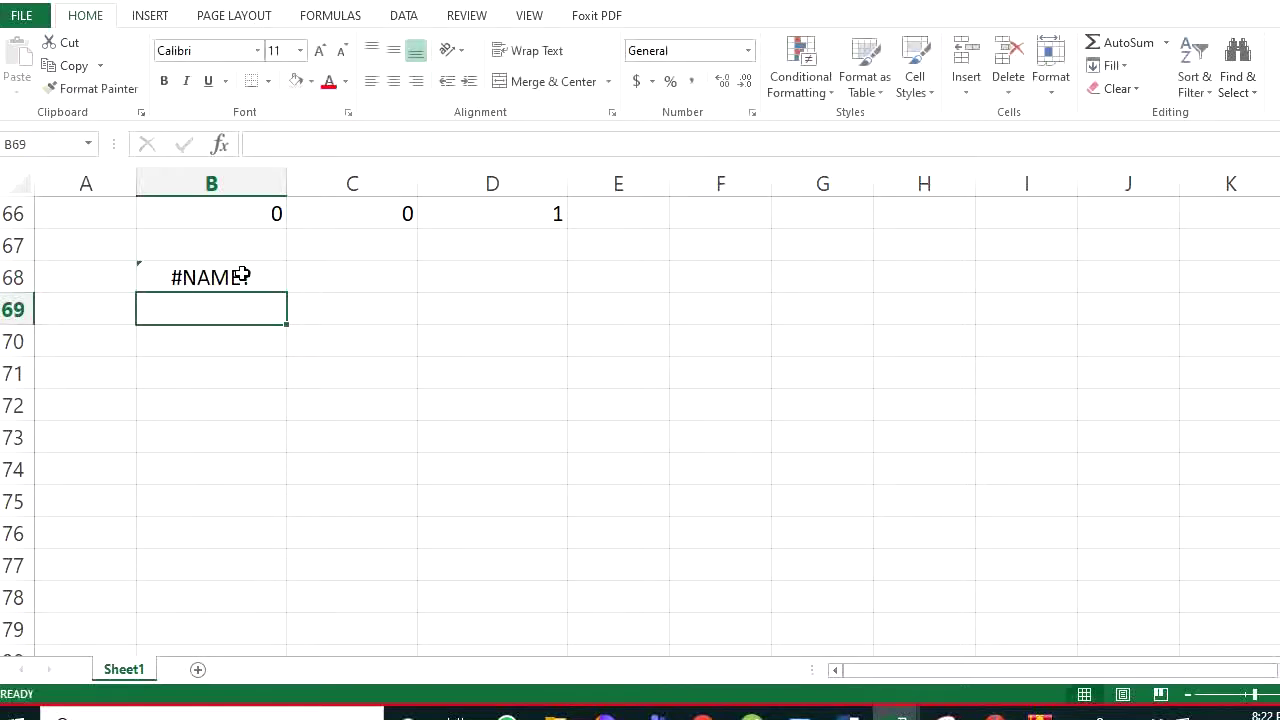
Correct the function name in B68 so the formula reads =ROUND(RAND()*100,0)
click(246, 271)
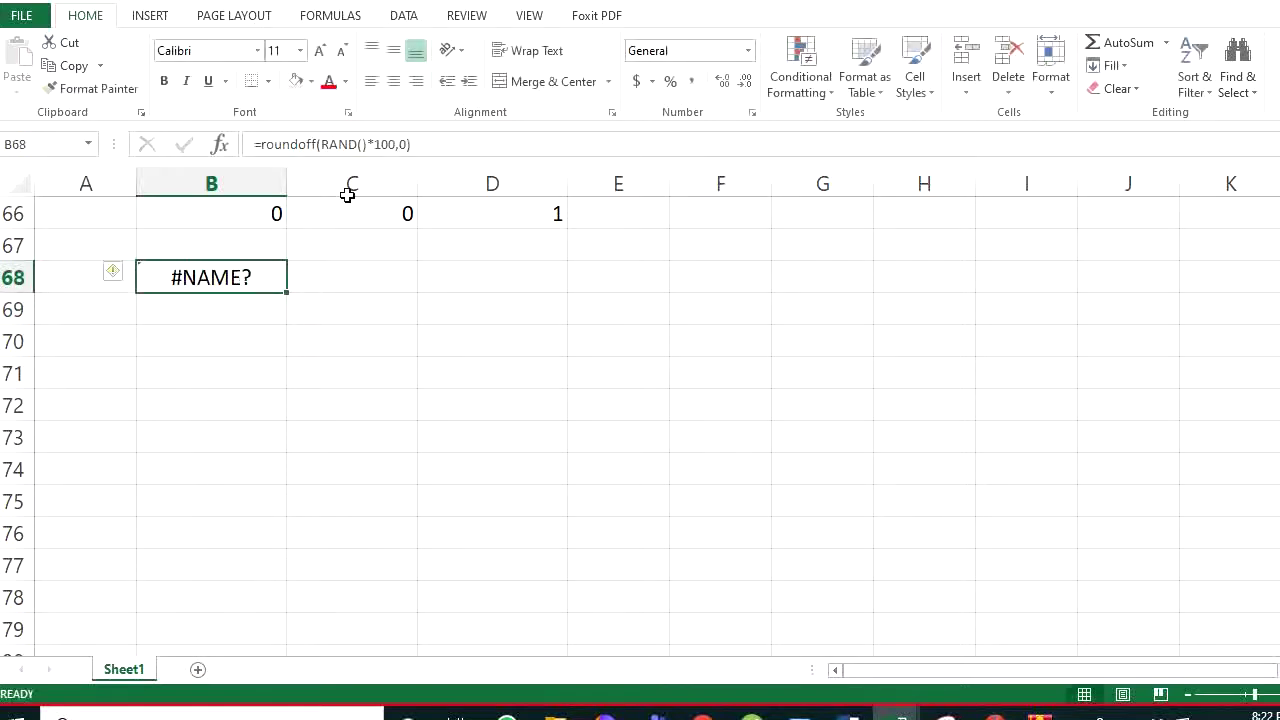
click(307, 144)
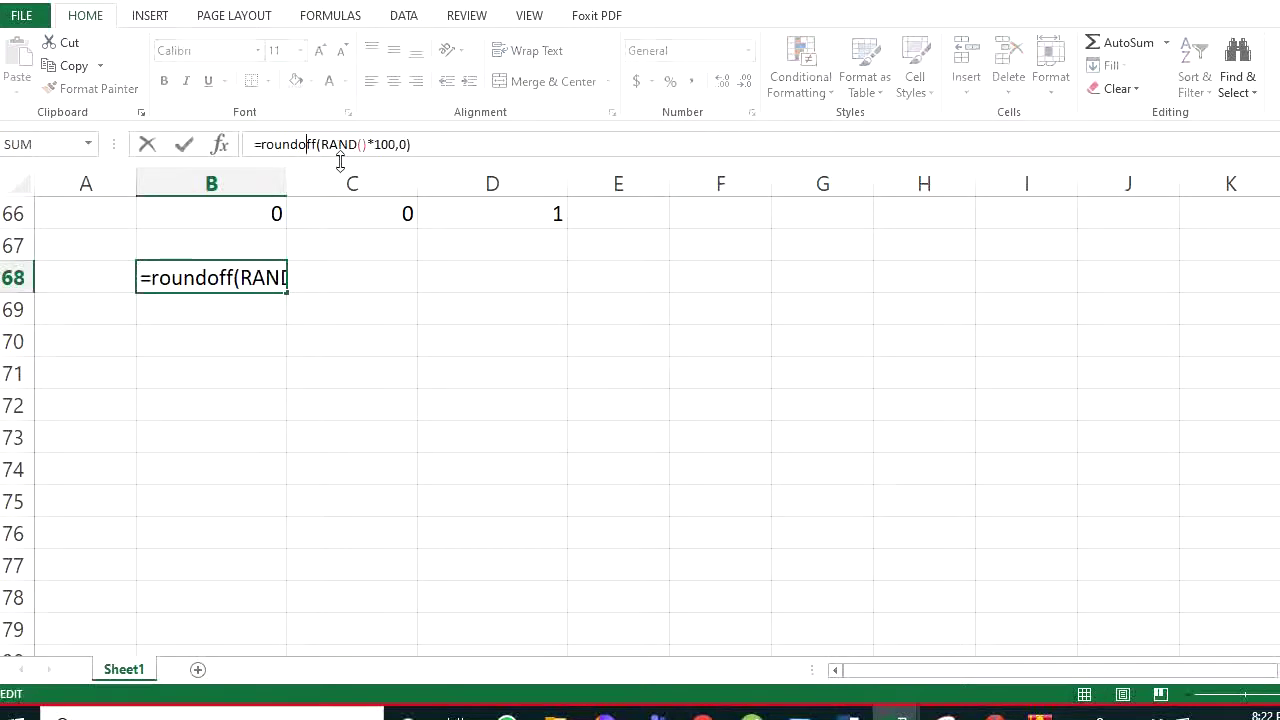
key(BackSpace)
key(Delete)
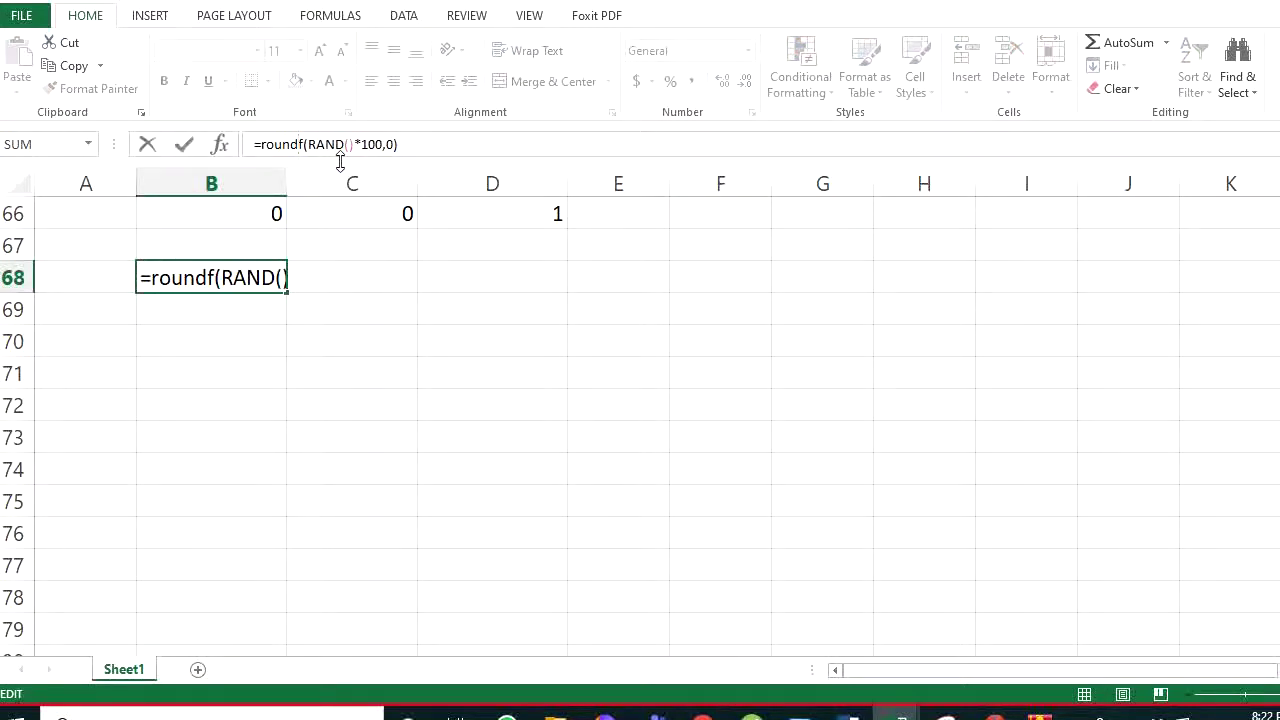
key(BackSpace)
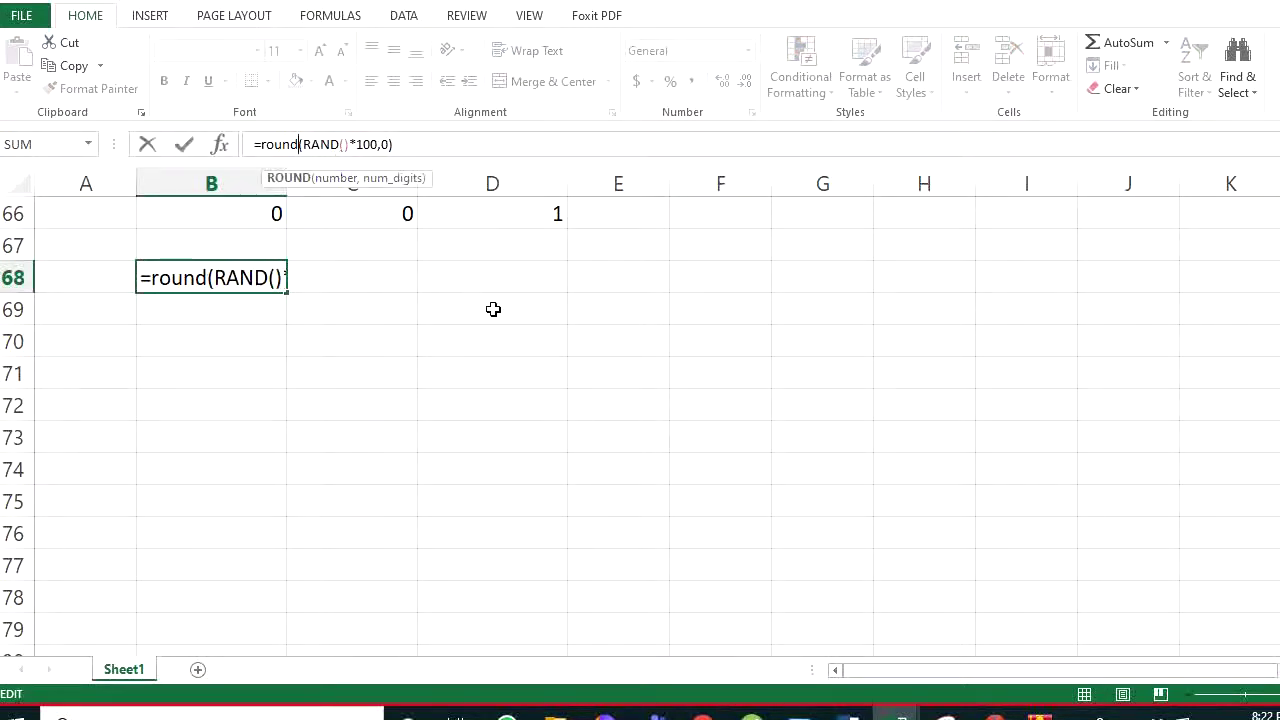
key(Return)
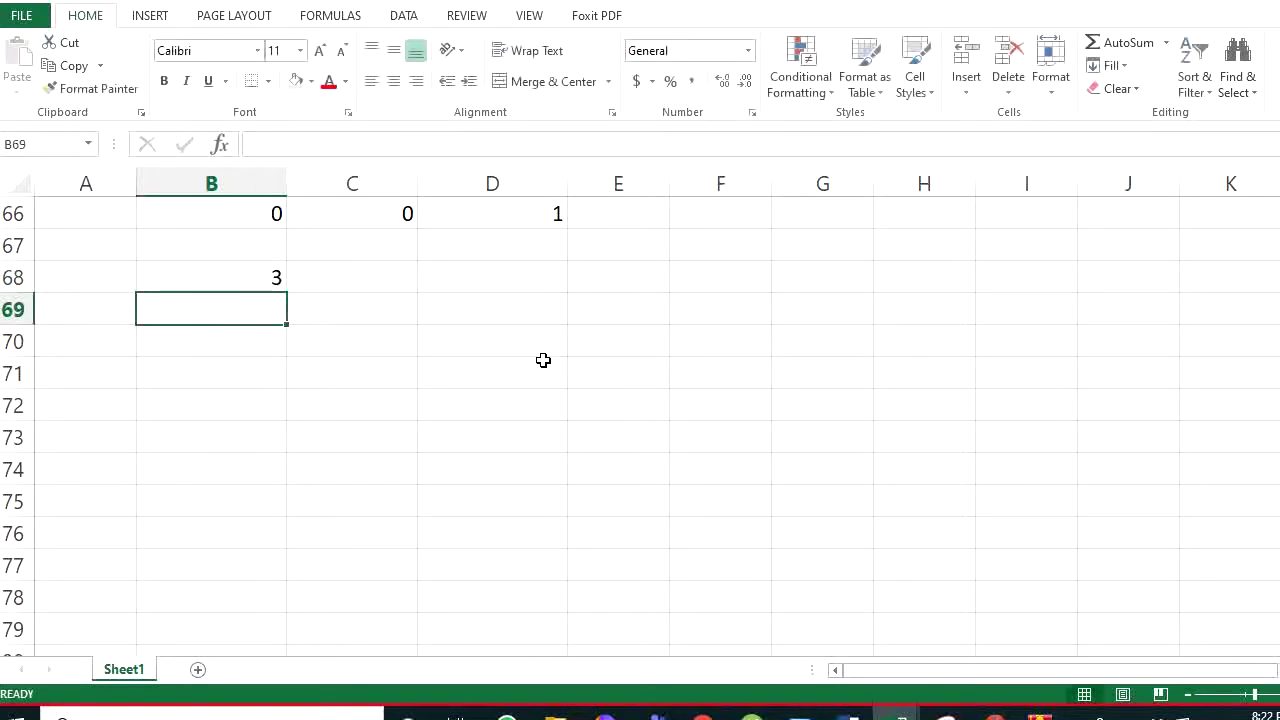
Fill the rounded random number formula from B68 across the range B68:H73
click(254, 279)
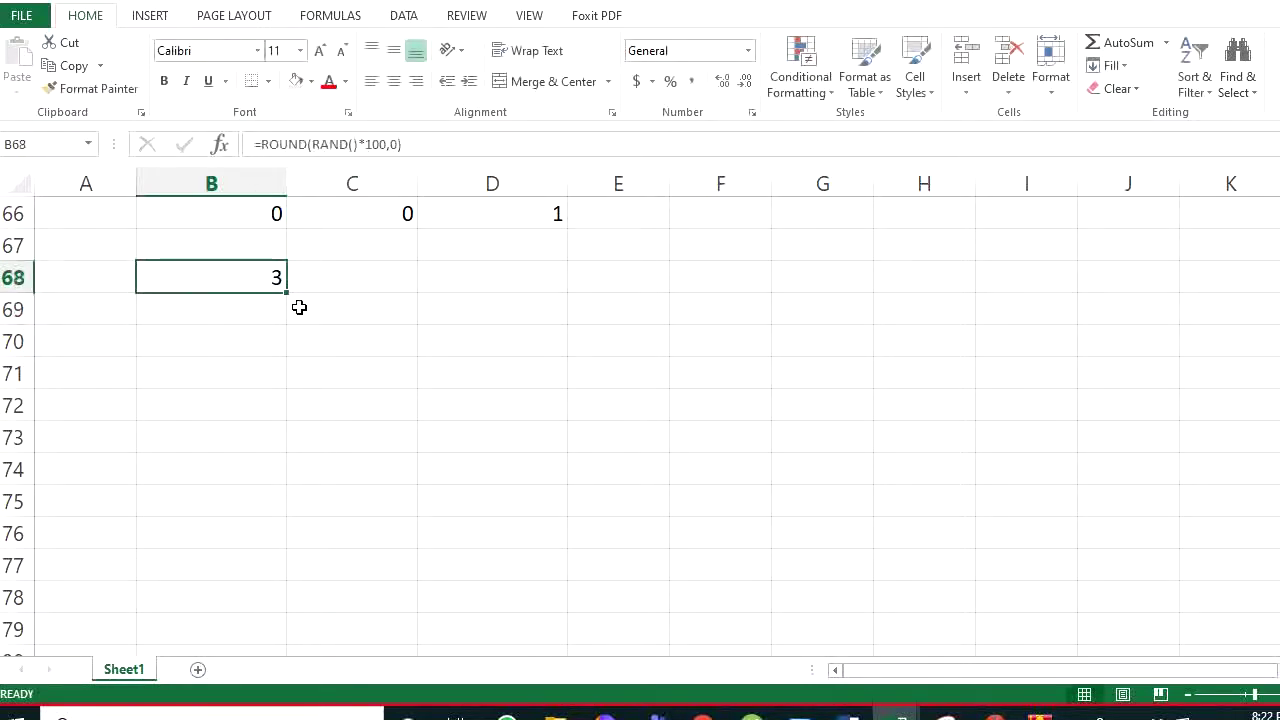
drag(287, 292, 934, 471)
click(620, 591)
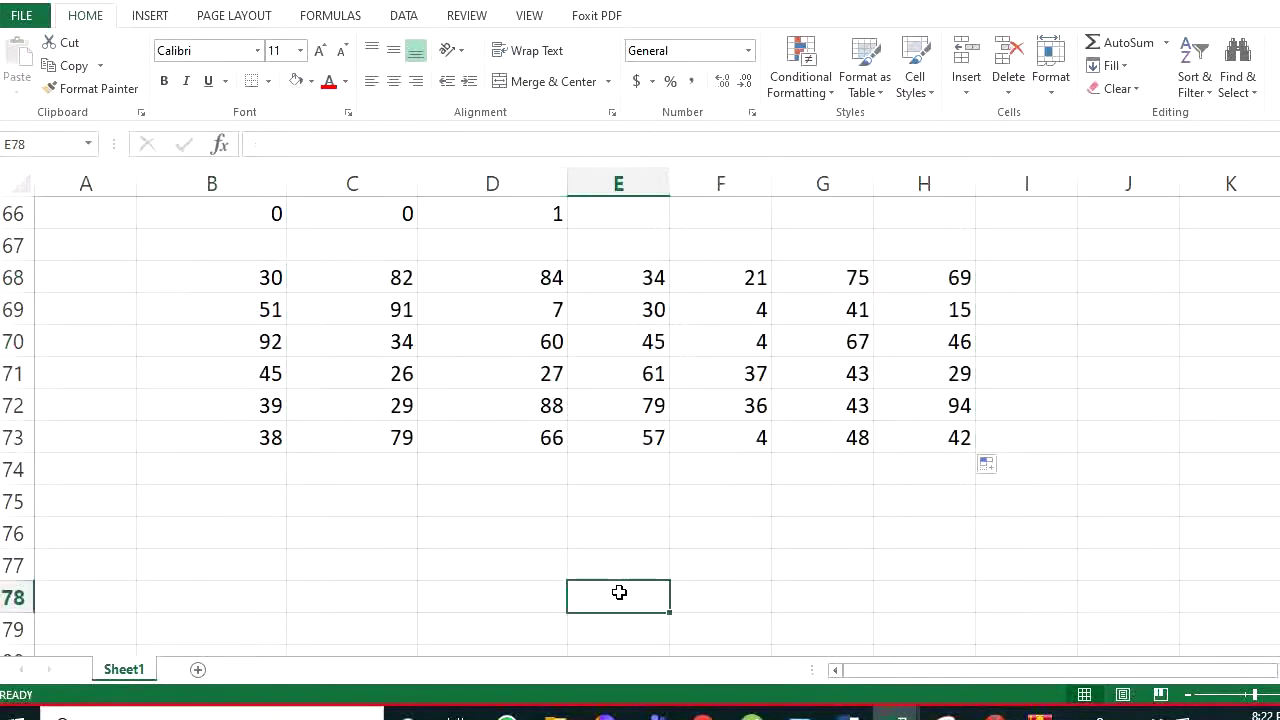
click(276, 278)
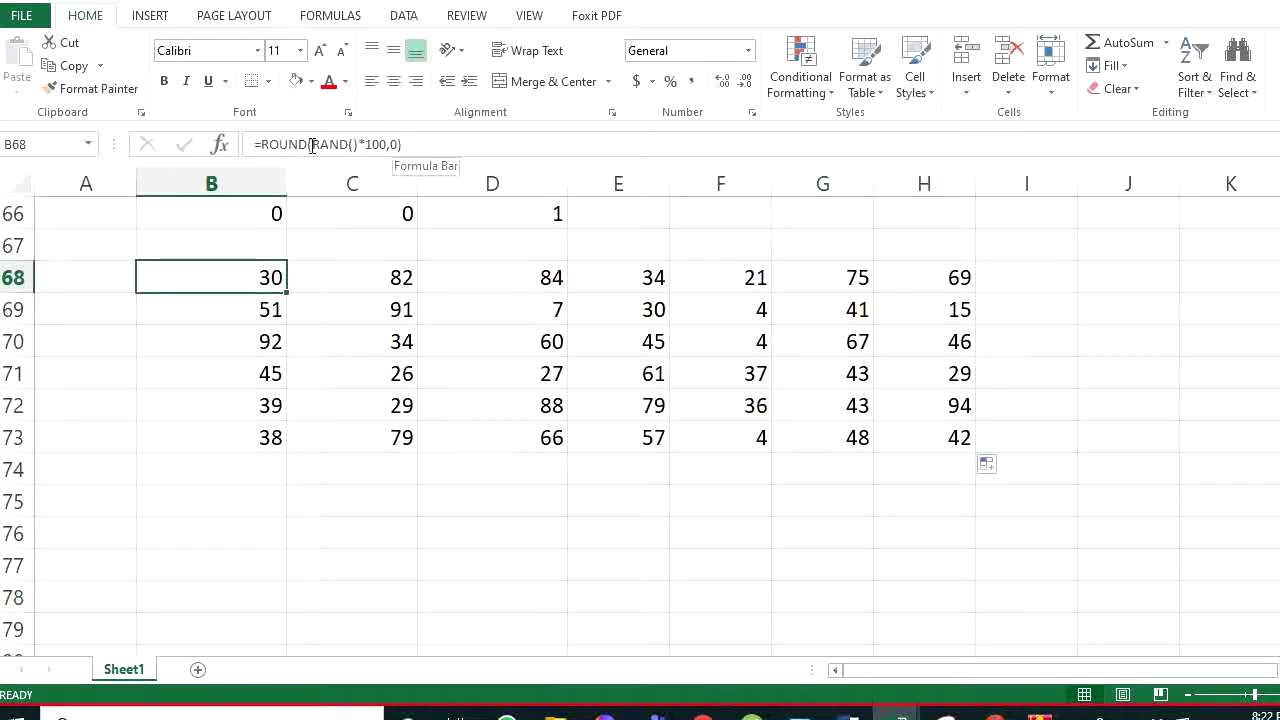
drag(312, 146, 361, 146)
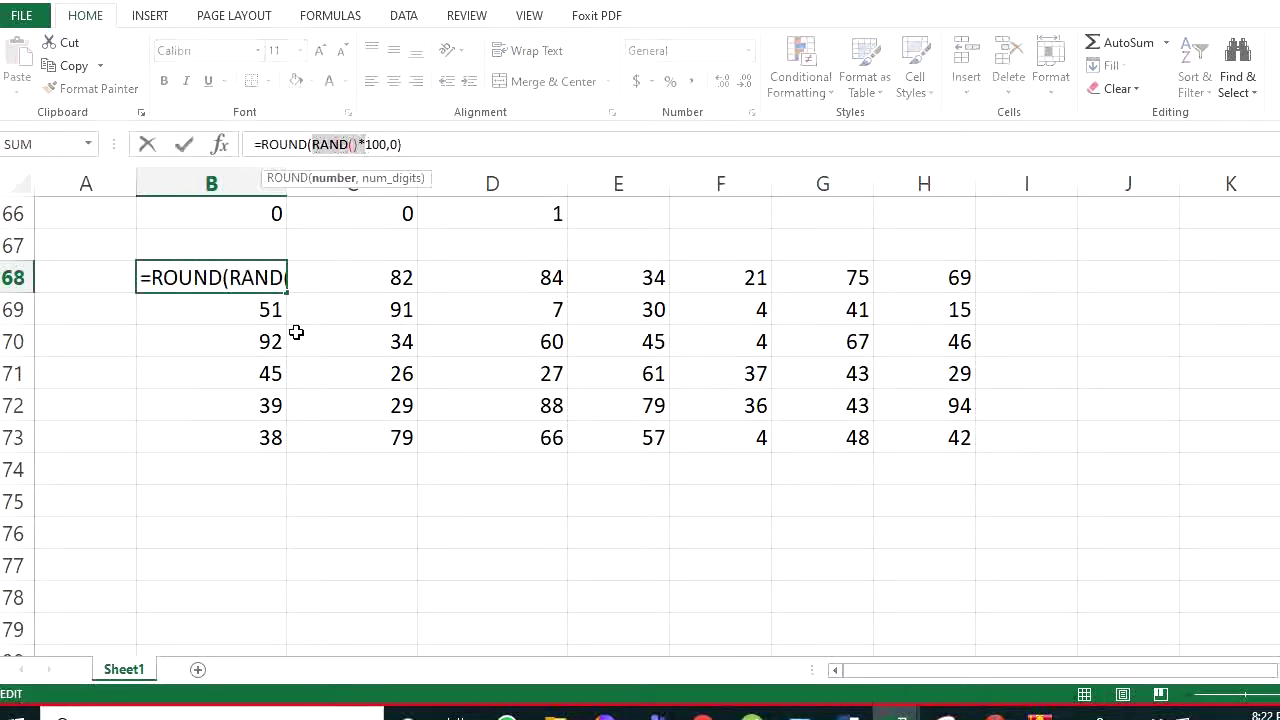
key(Escape)
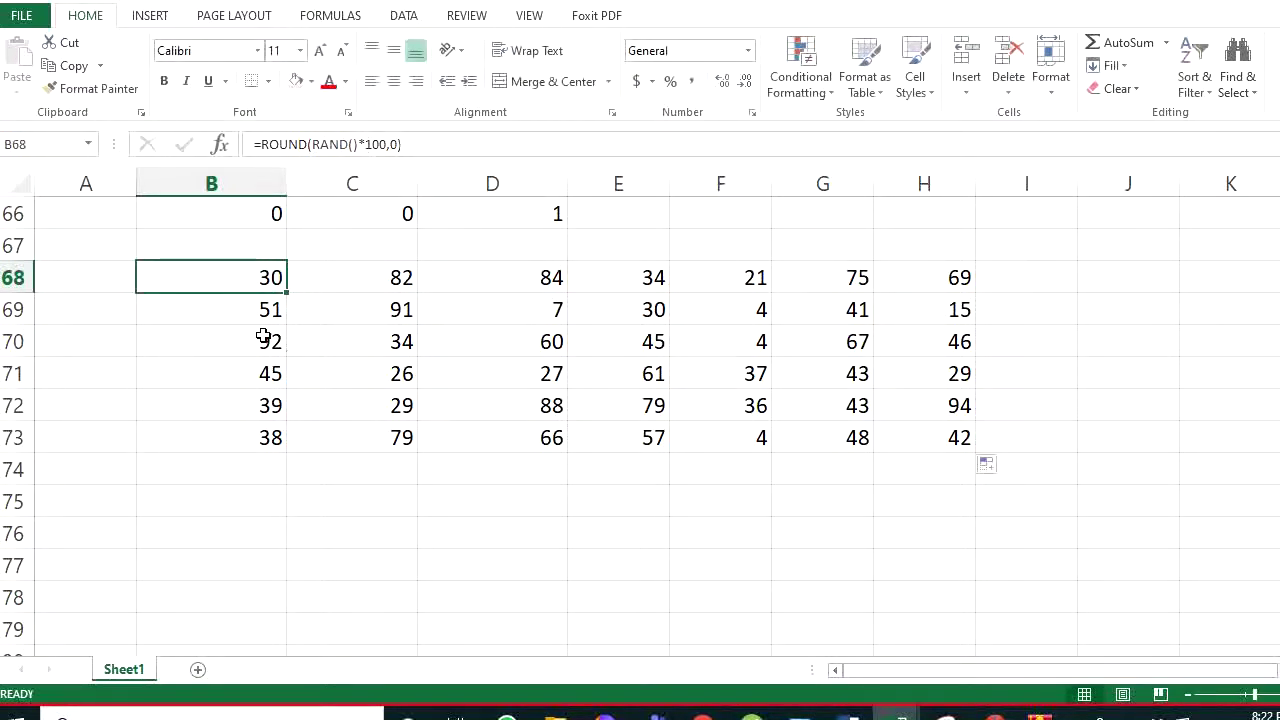
Change the multiplier in B69 so the formula reads =ROUND(RAND()*10,0)
click(247, 305)
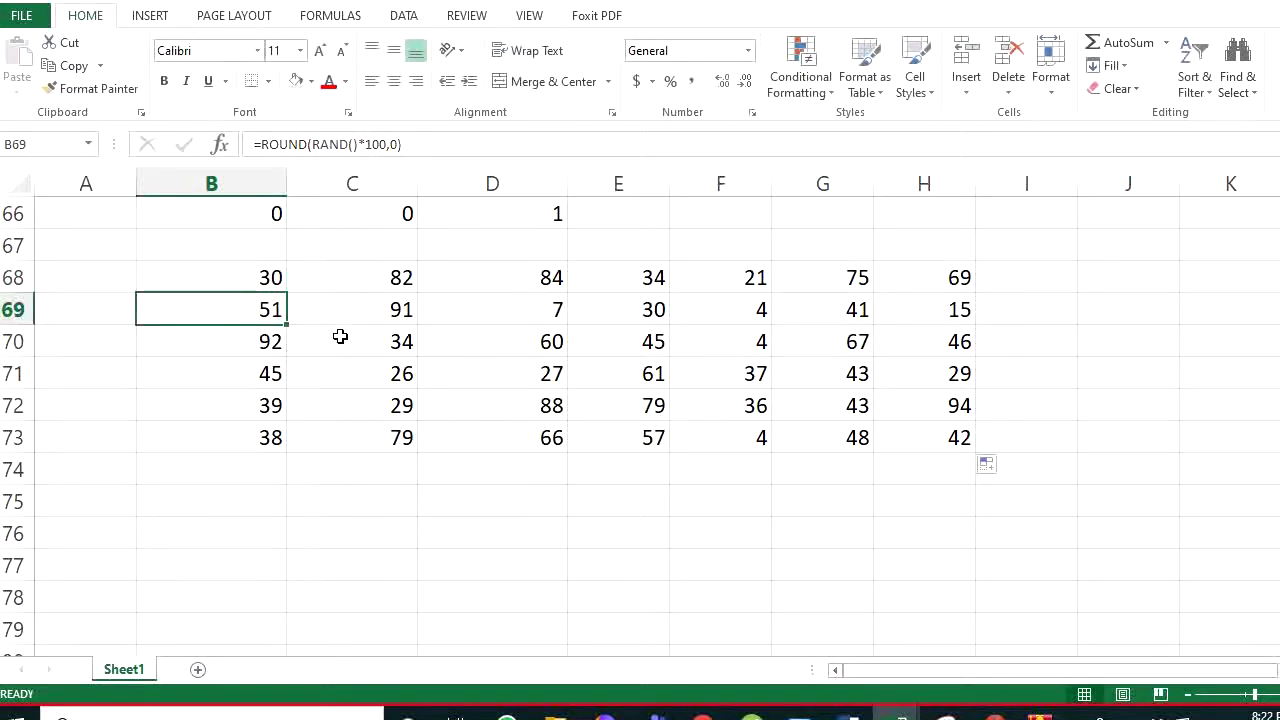
click(380, 146)
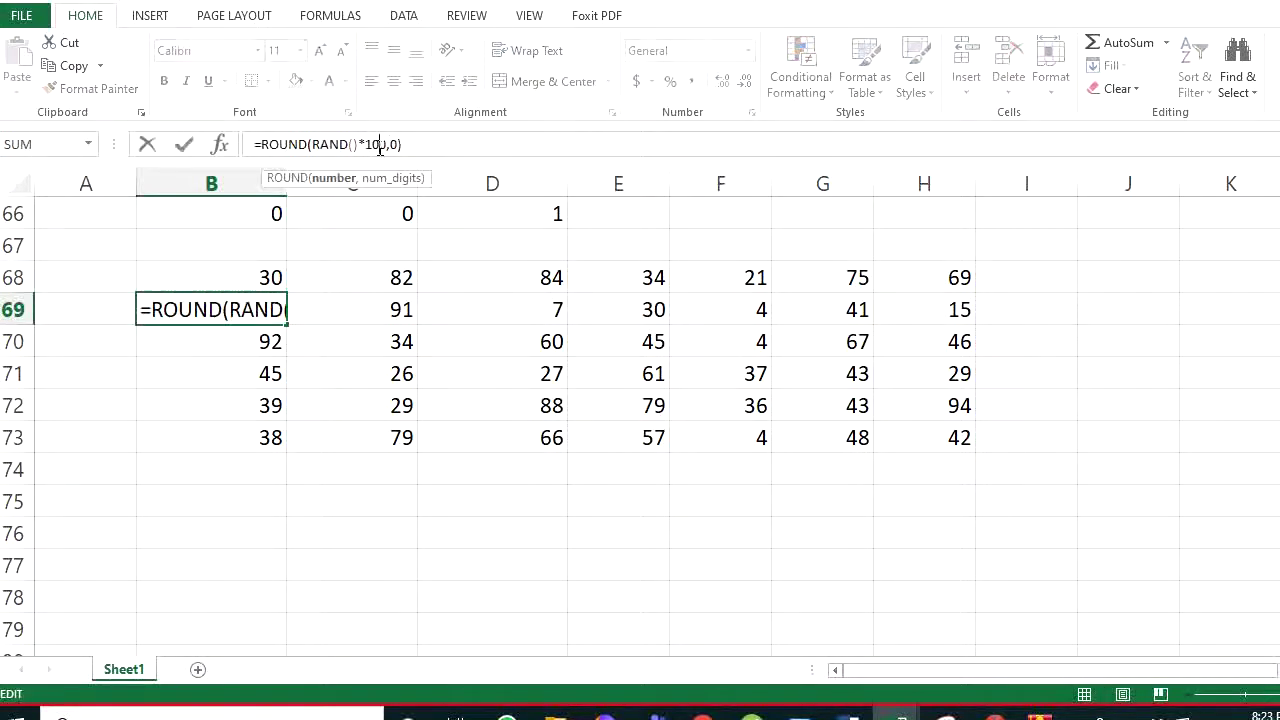
text(0)
key(Return)
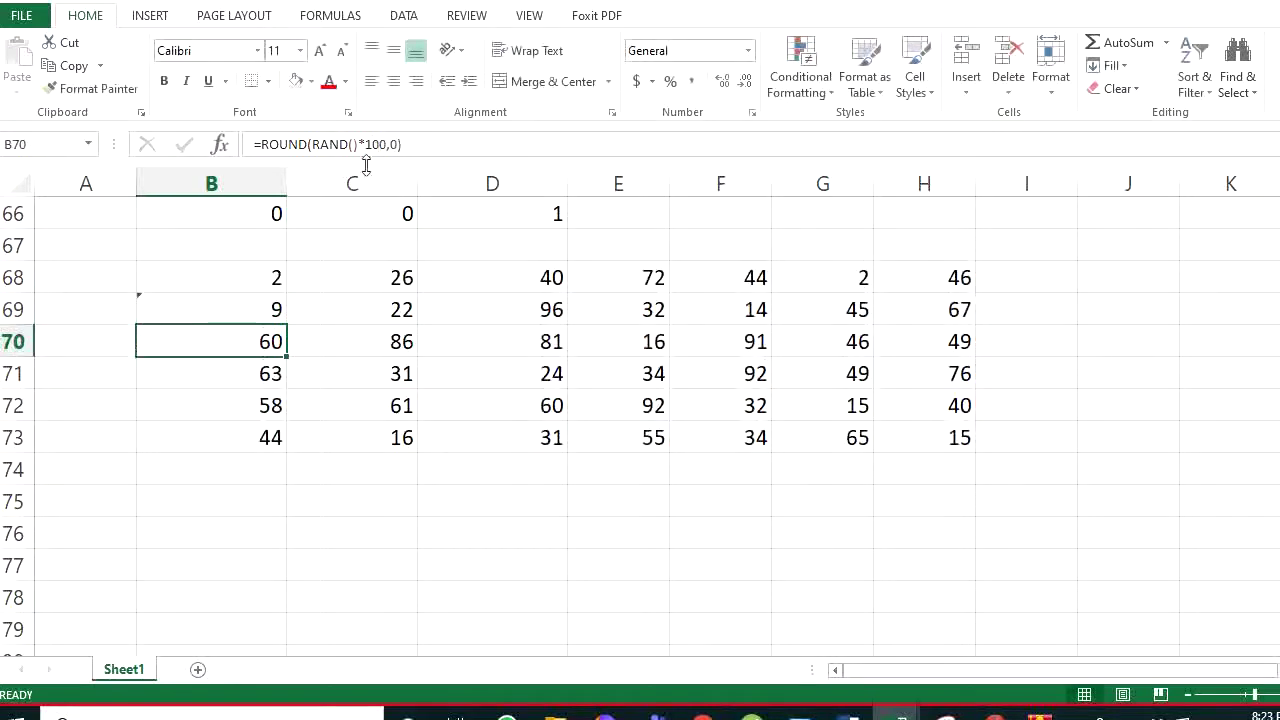
Fill the formula from B69 over the whole random number block B68:H73
click(268, 308)
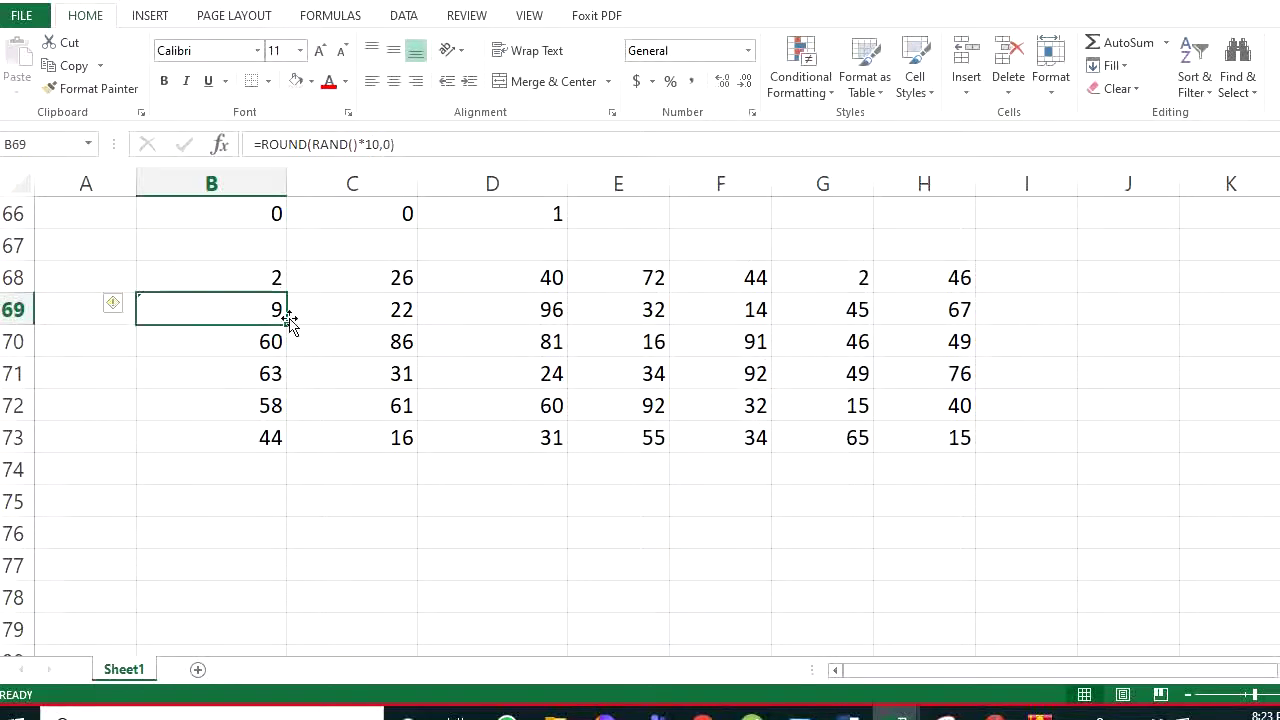
drag(288, 322, 282, 280)
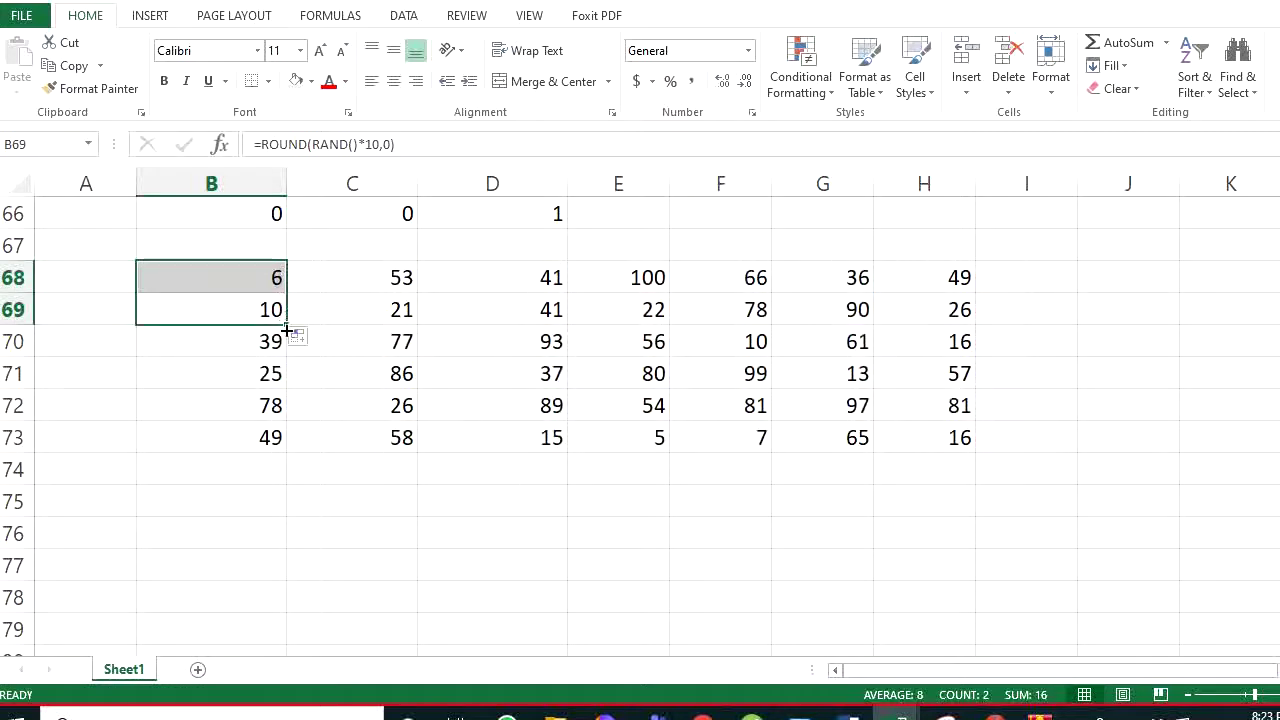
click(285, 331)
click(278, 308)
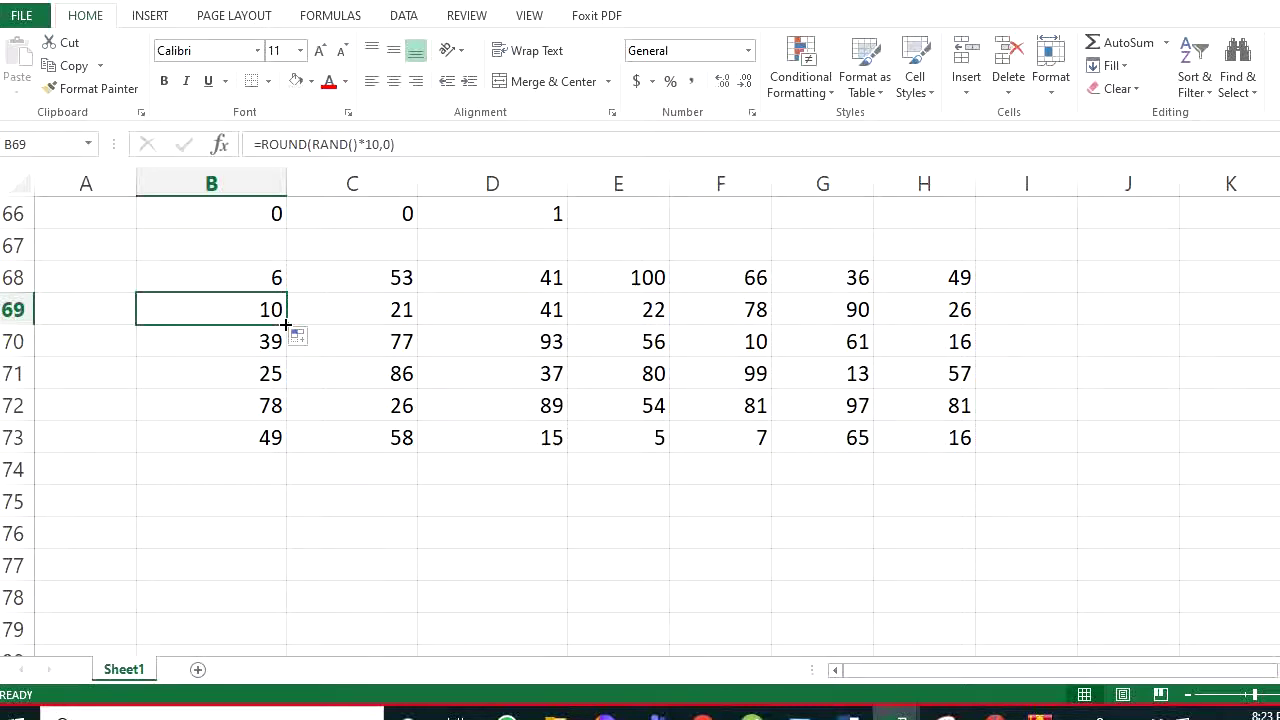
drag(285, 325, 953, 268)
click(1050, 378)
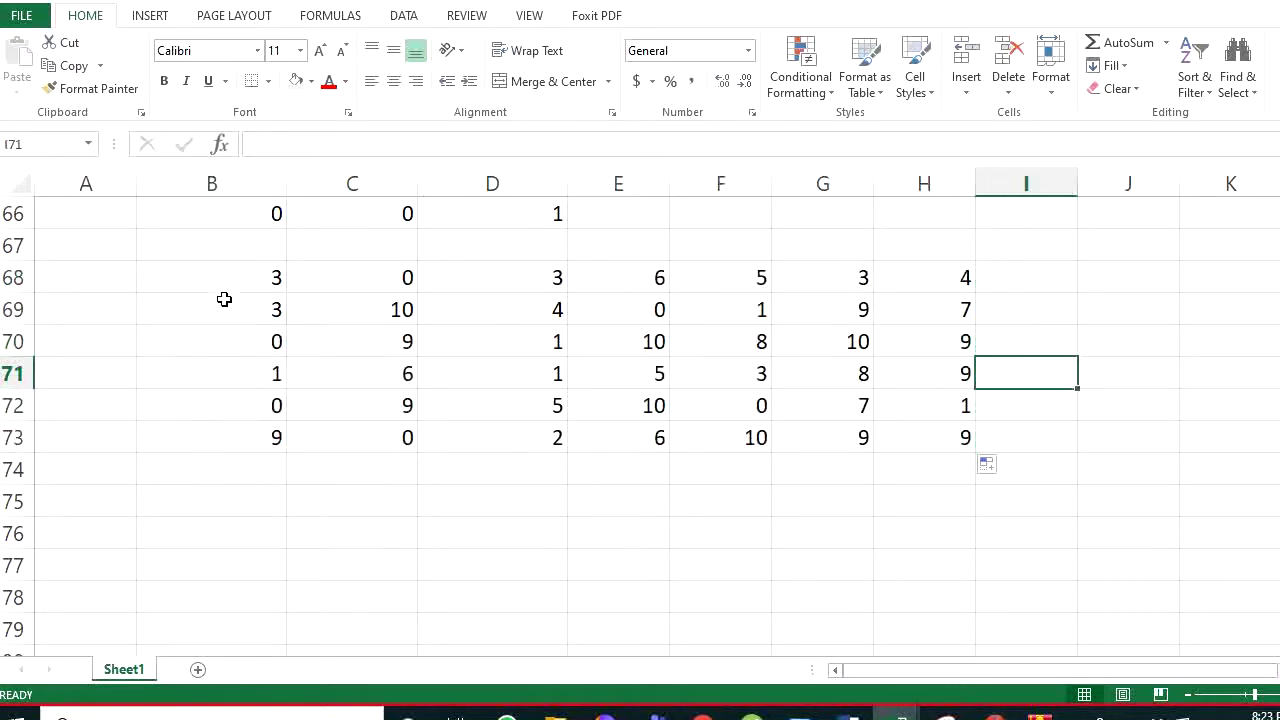
Examine the formulas cell by cell in columns B to D of the random number block
click(252, 283)
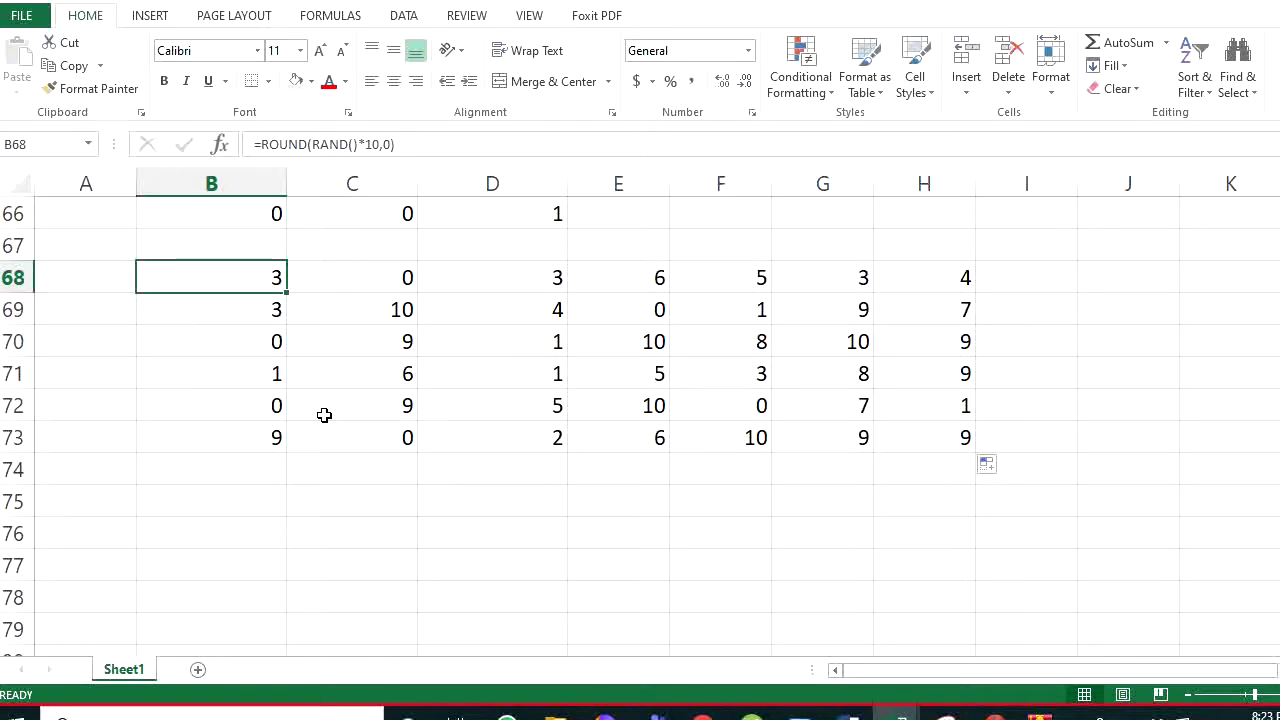
click(254, 321)
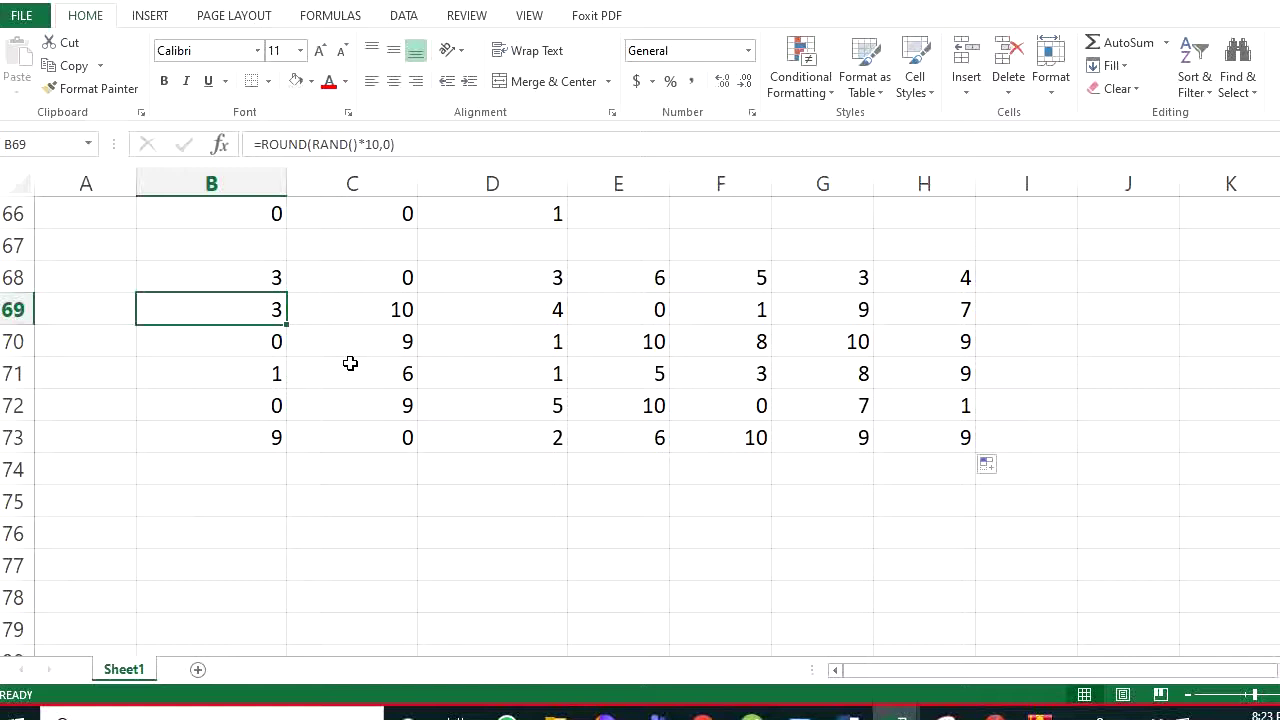
click(271, 342)
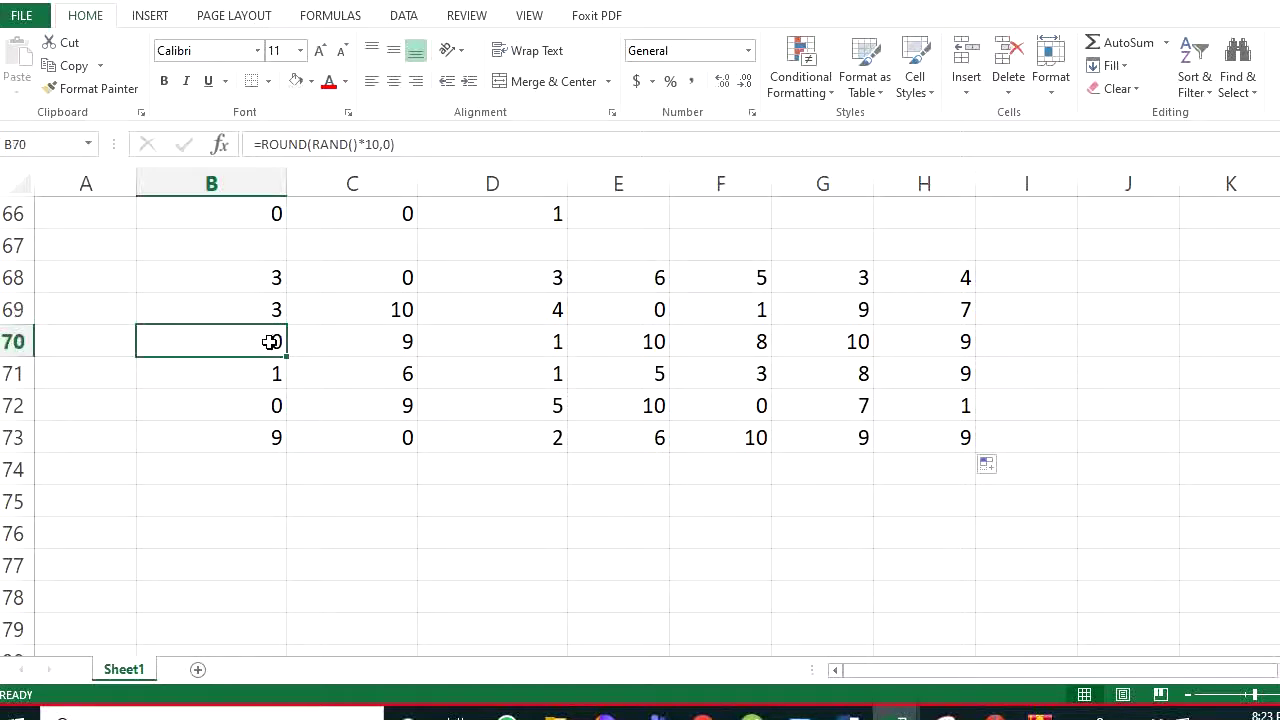
click(268, 373)
click(275, 401)
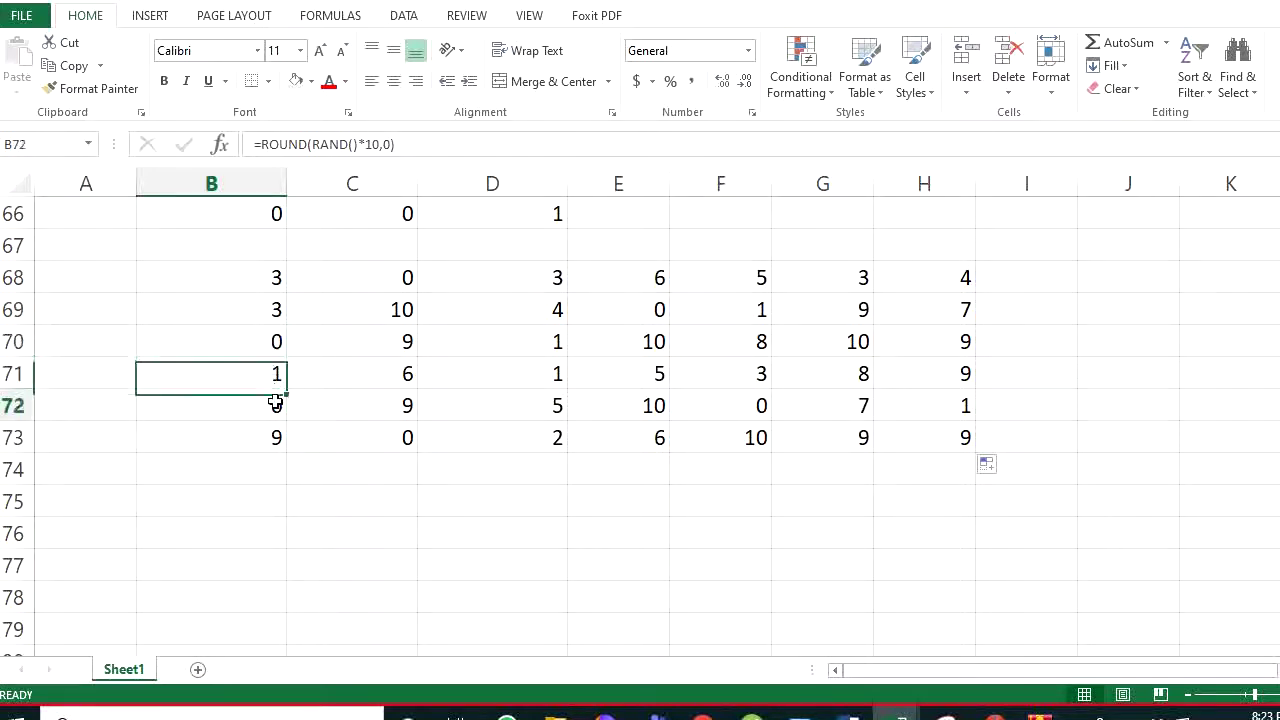
click(491, 440)
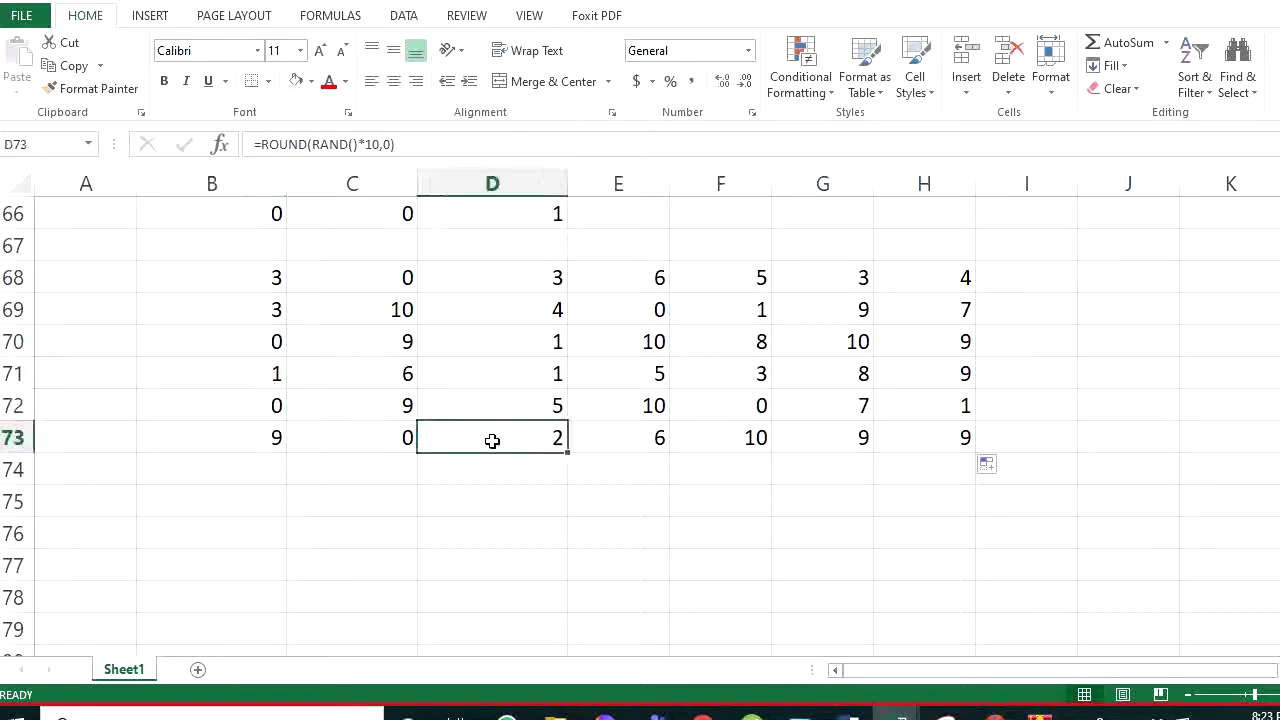
click(400, 278)
click(398, 309)
click(399, 337)
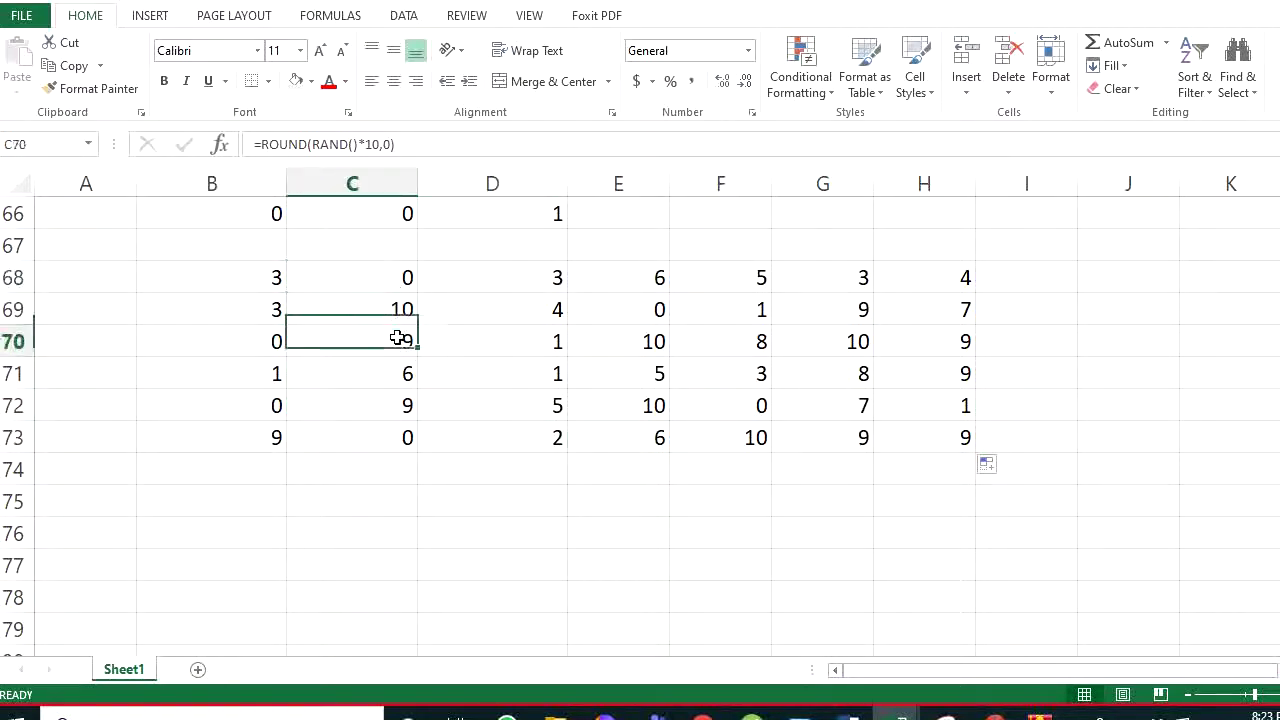
click(404, 376)
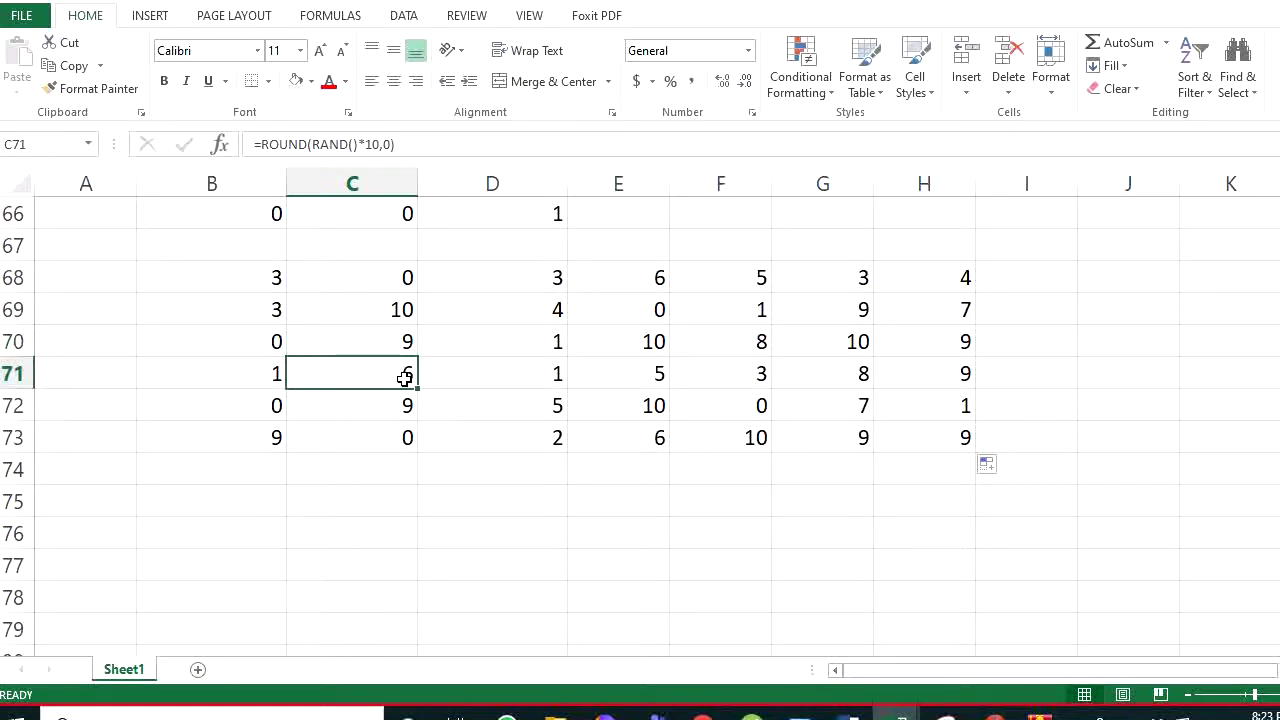
click(405, 405)
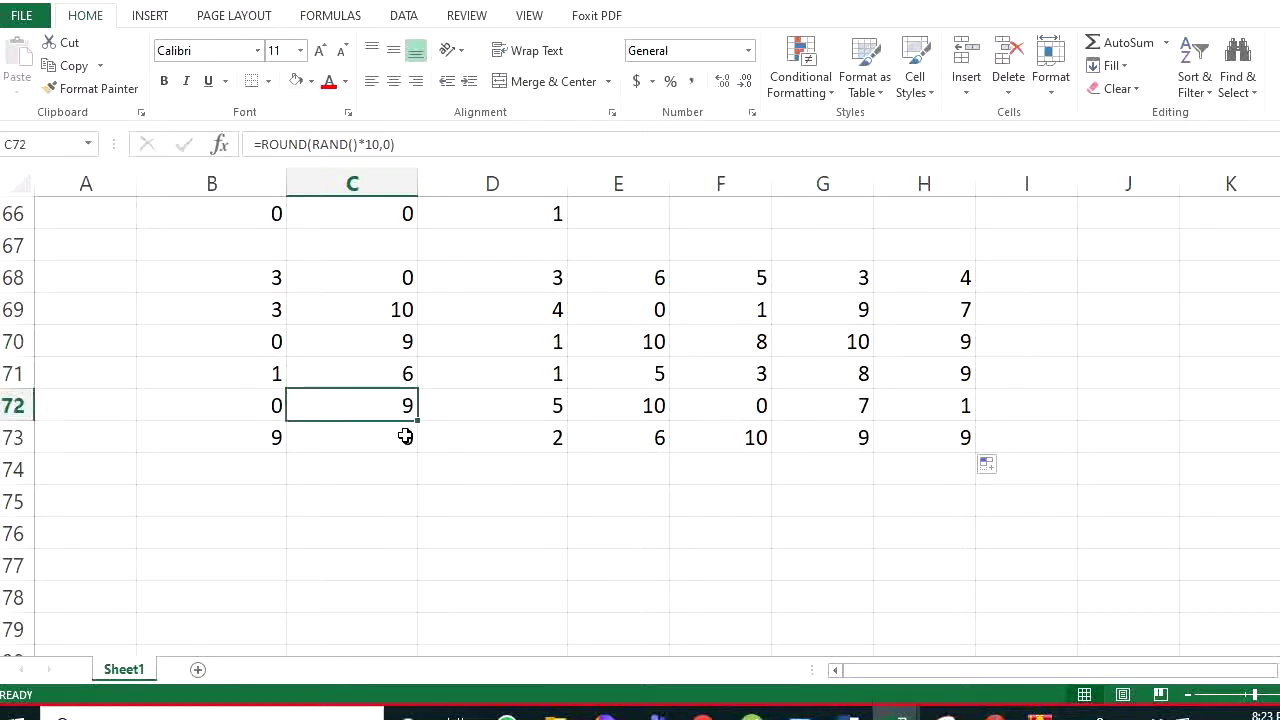
click(405, 437)
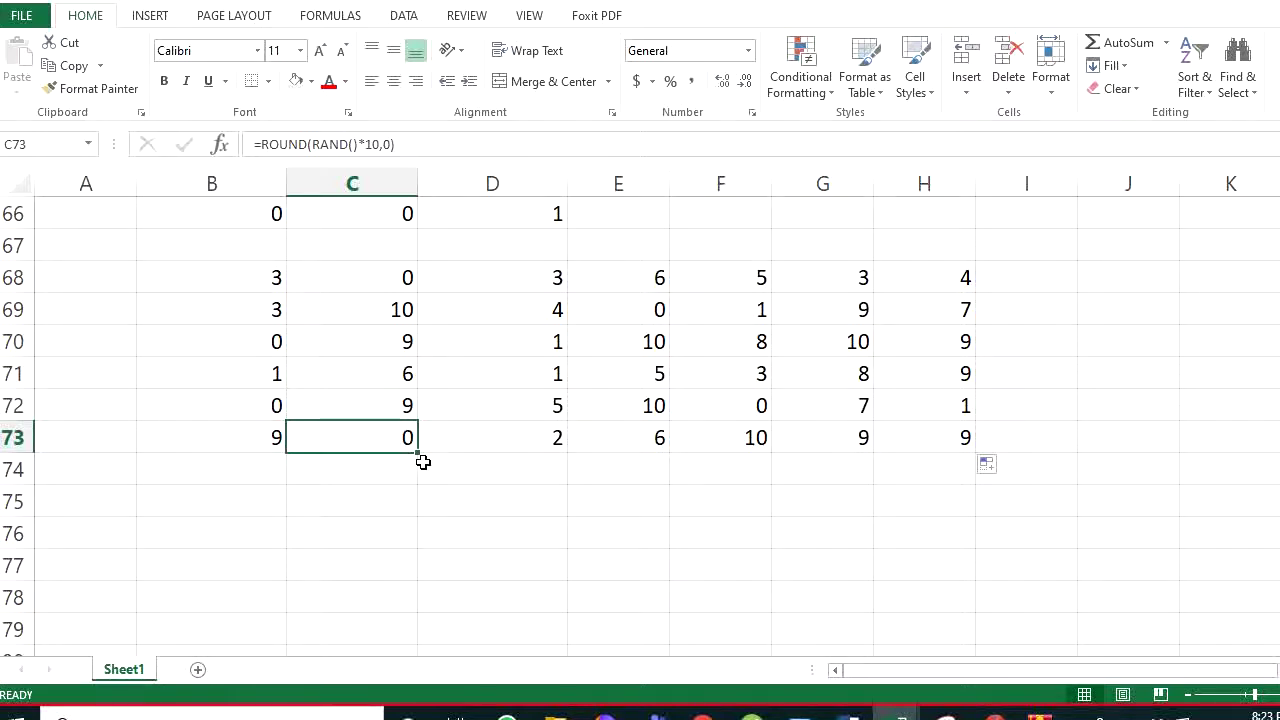
click(459, 438)
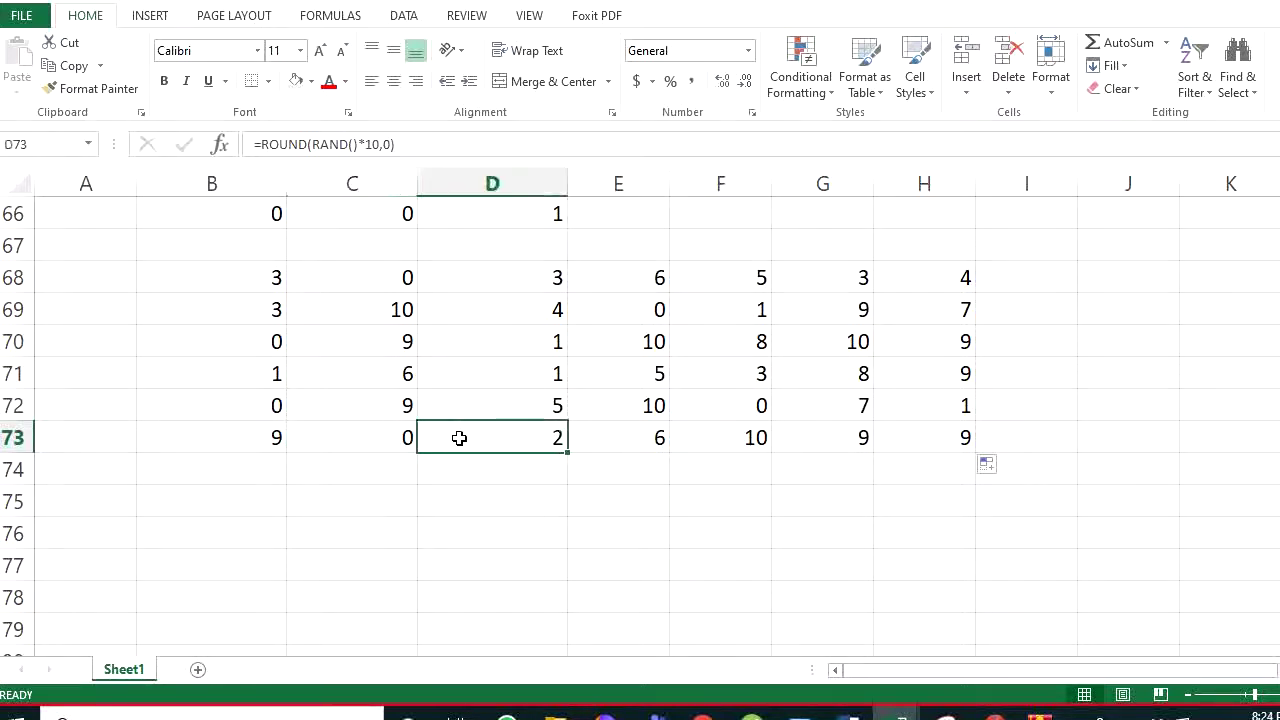
Recalculate the worksheet repeatedly to generate new random numbers in the block B68:H73
click(362, 482)
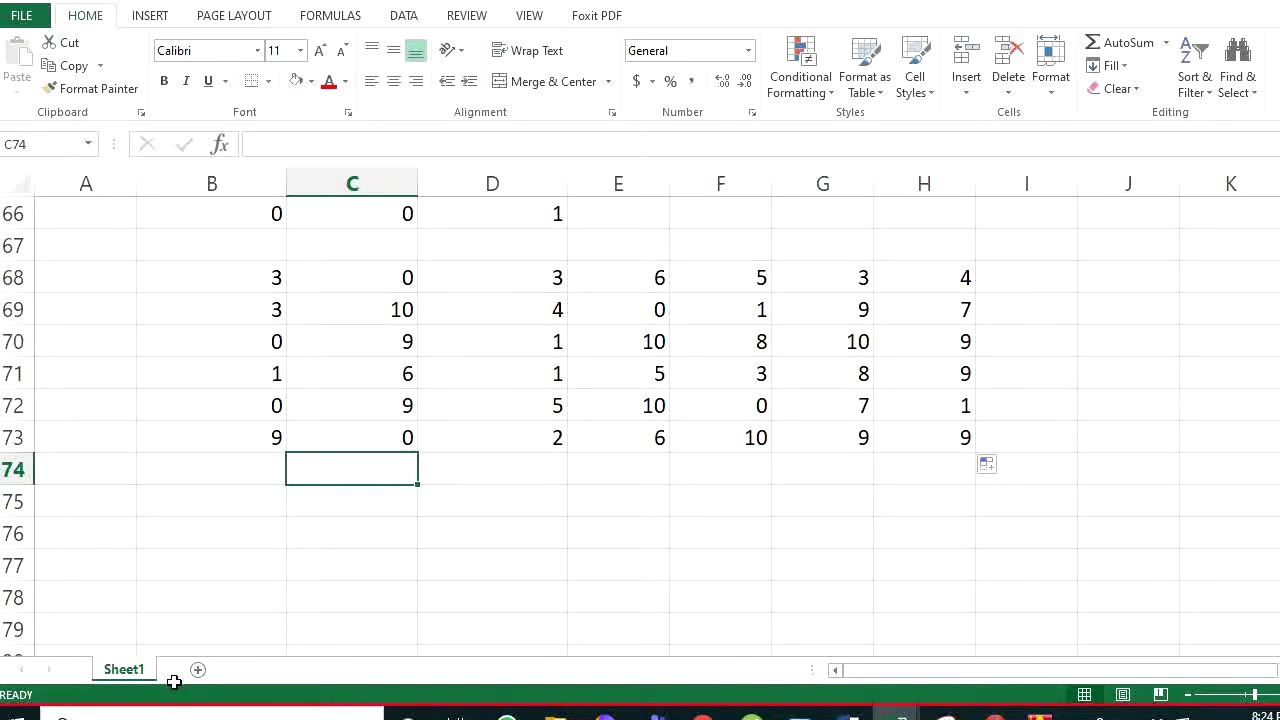
key(F9)
key(F9)
key(F9)
key(F9)
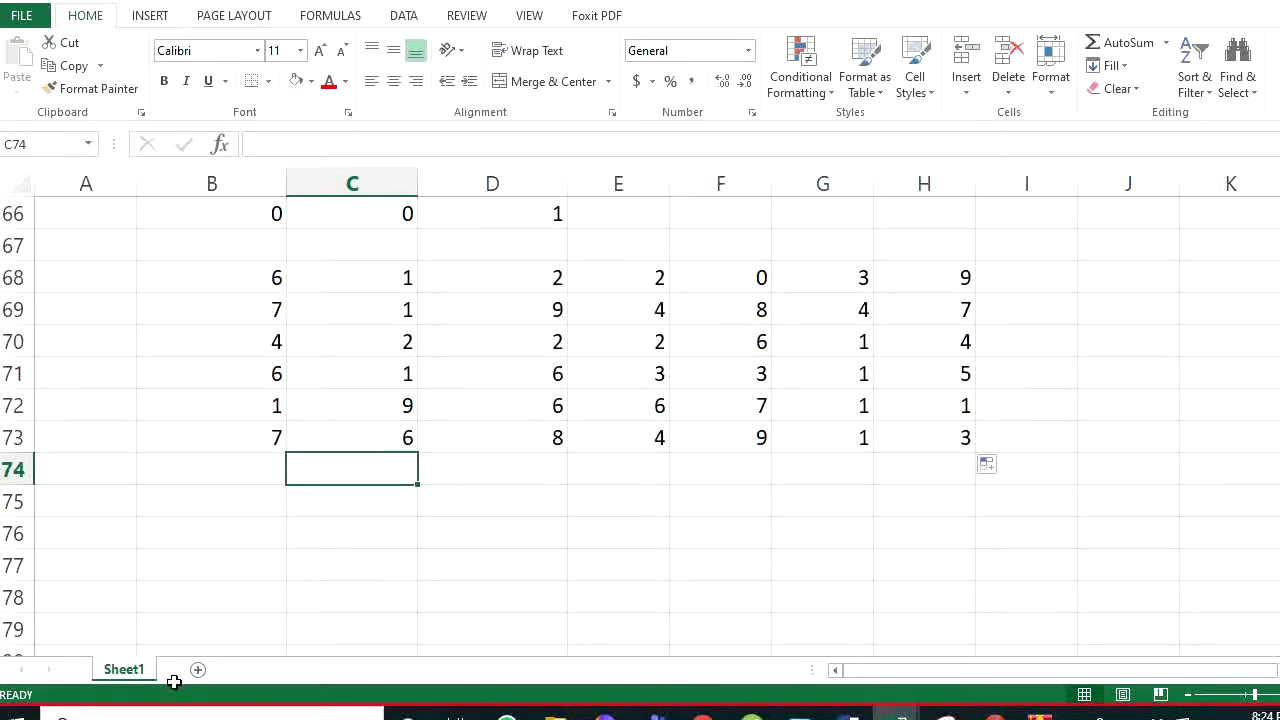
key(F9)
key(F9)
key(F9)
key(F9)
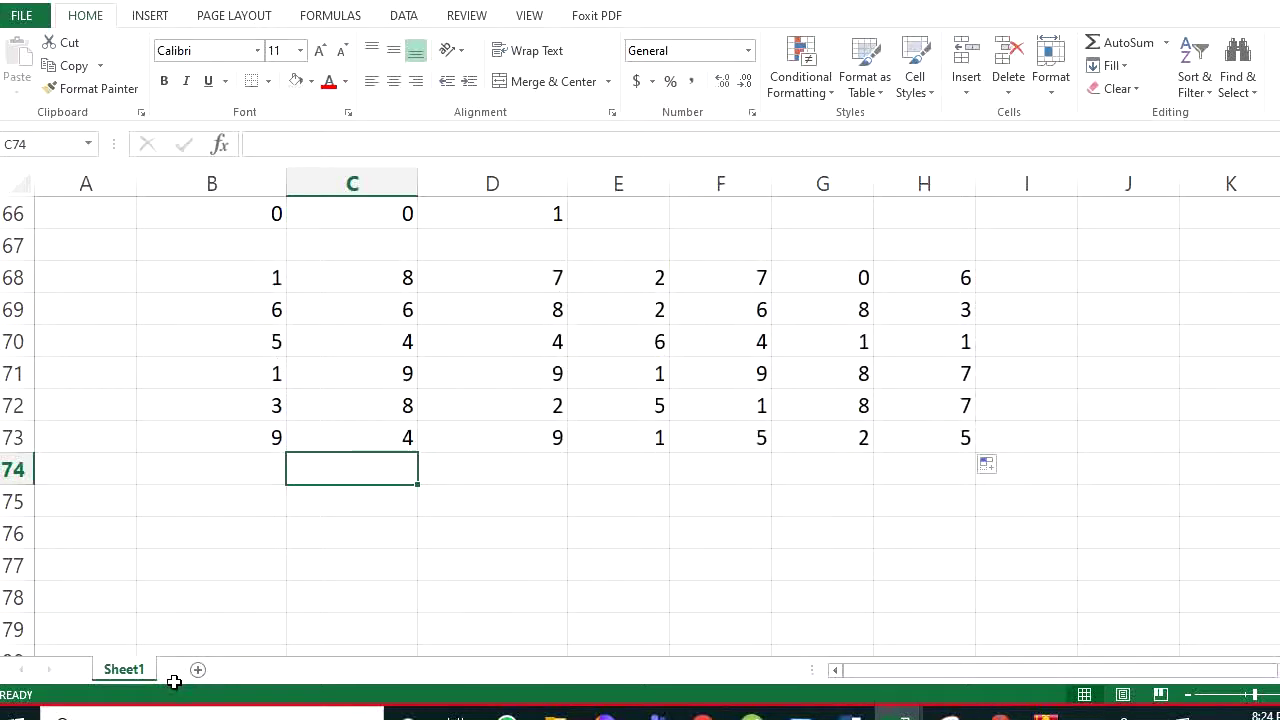
key(F9)
key(F9)
key(F9)
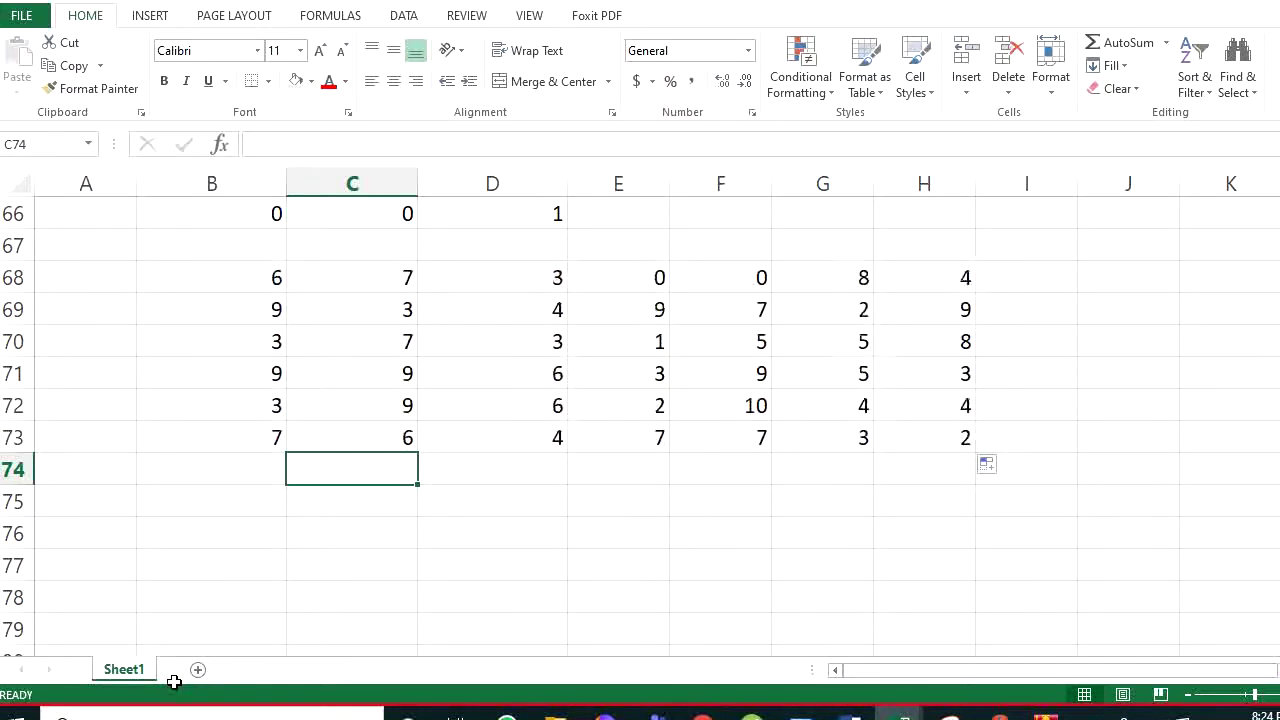
click(1267, 696)
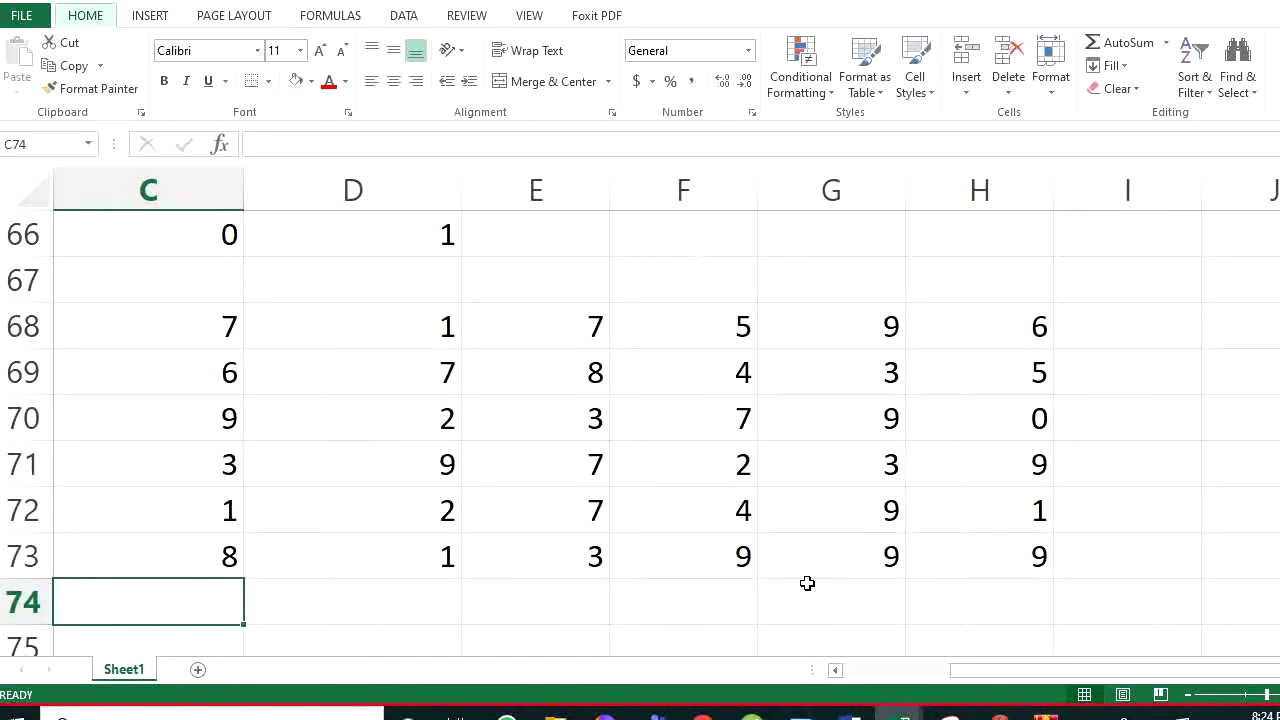
key(alt)
key(Escape)
key(F9)
key(F9)
key(F9)
key(F9)
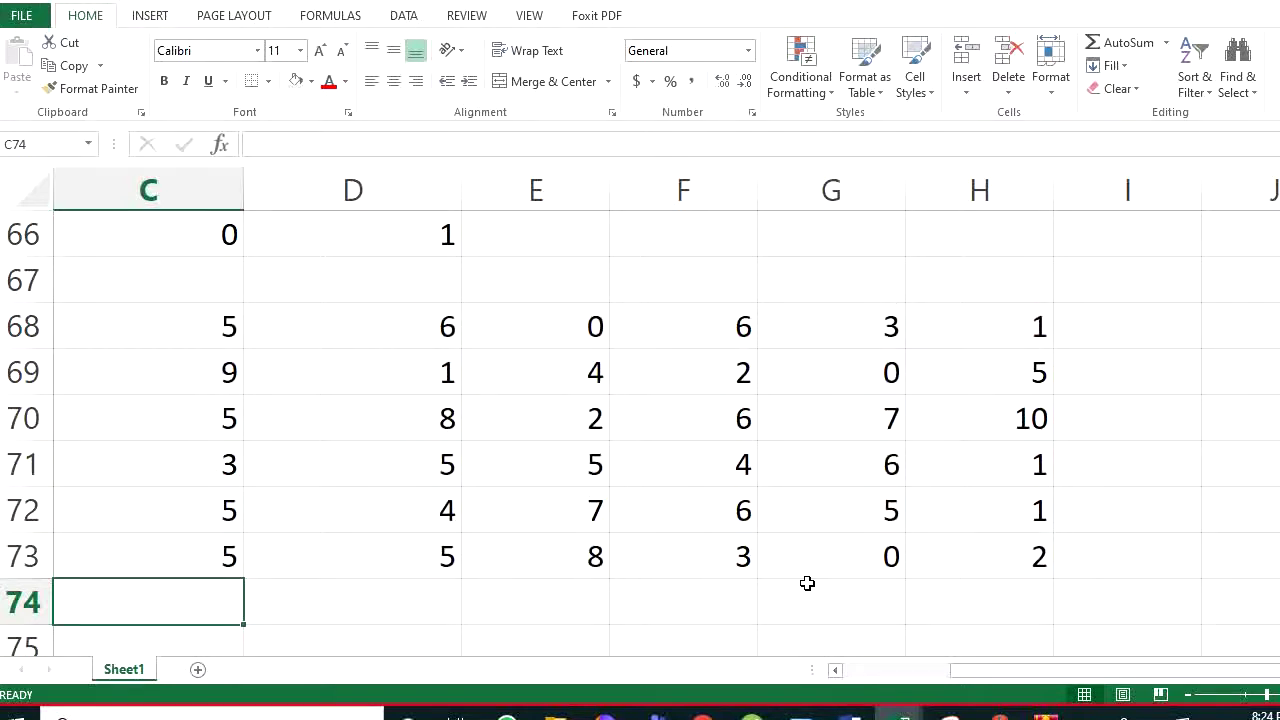
key(F9)
key(F9)
key(F9)
key(F9)
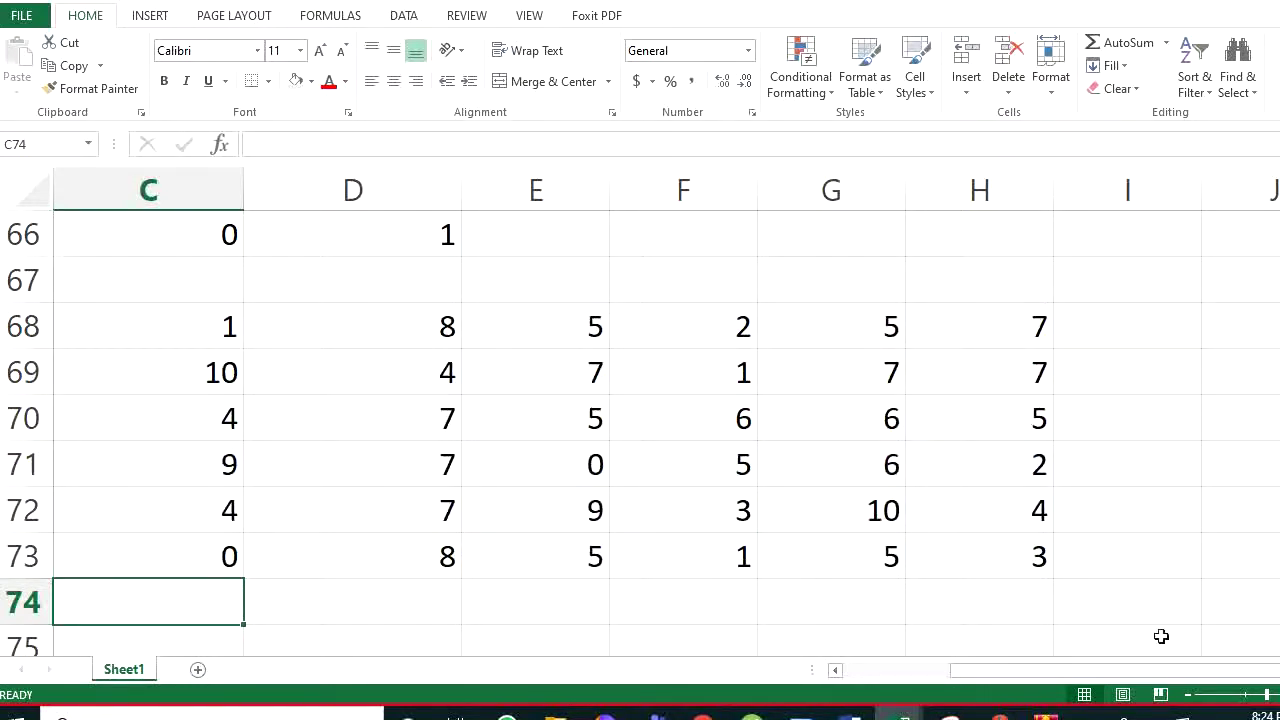
Narrow columns C to H together to one equal, smaller width
scroll(640, 433, down, 1)
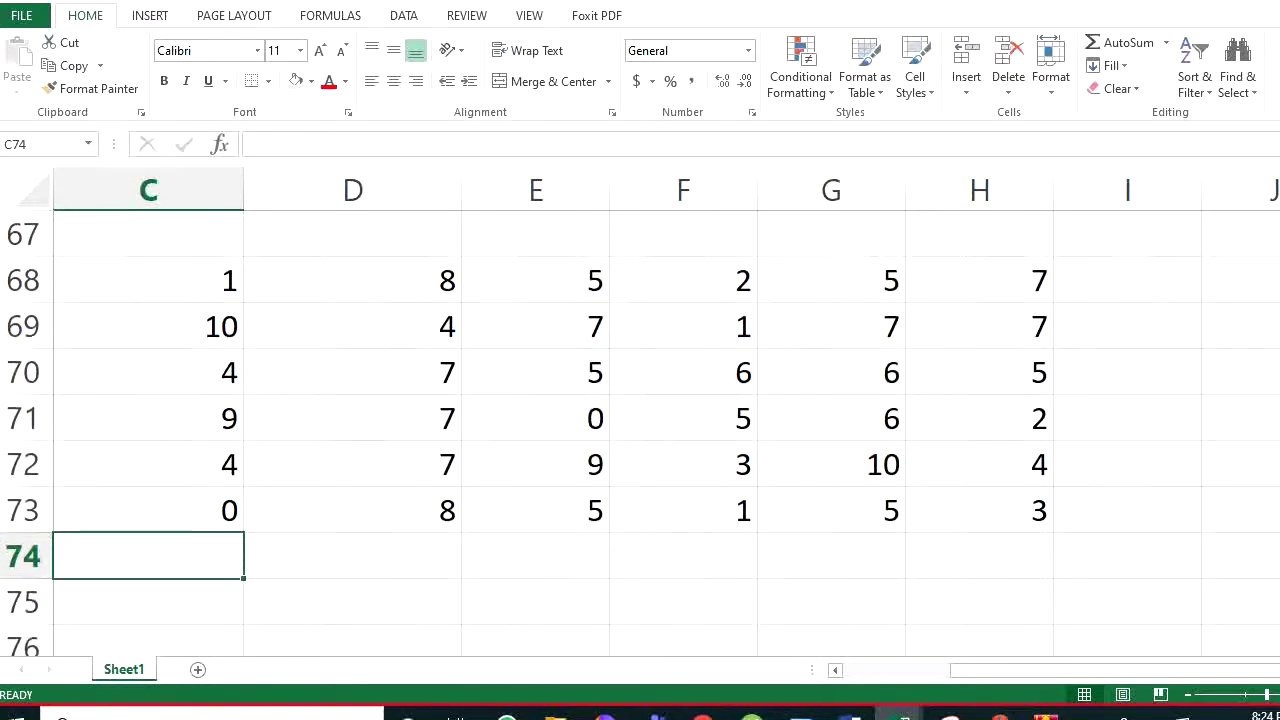
click(214, 282)
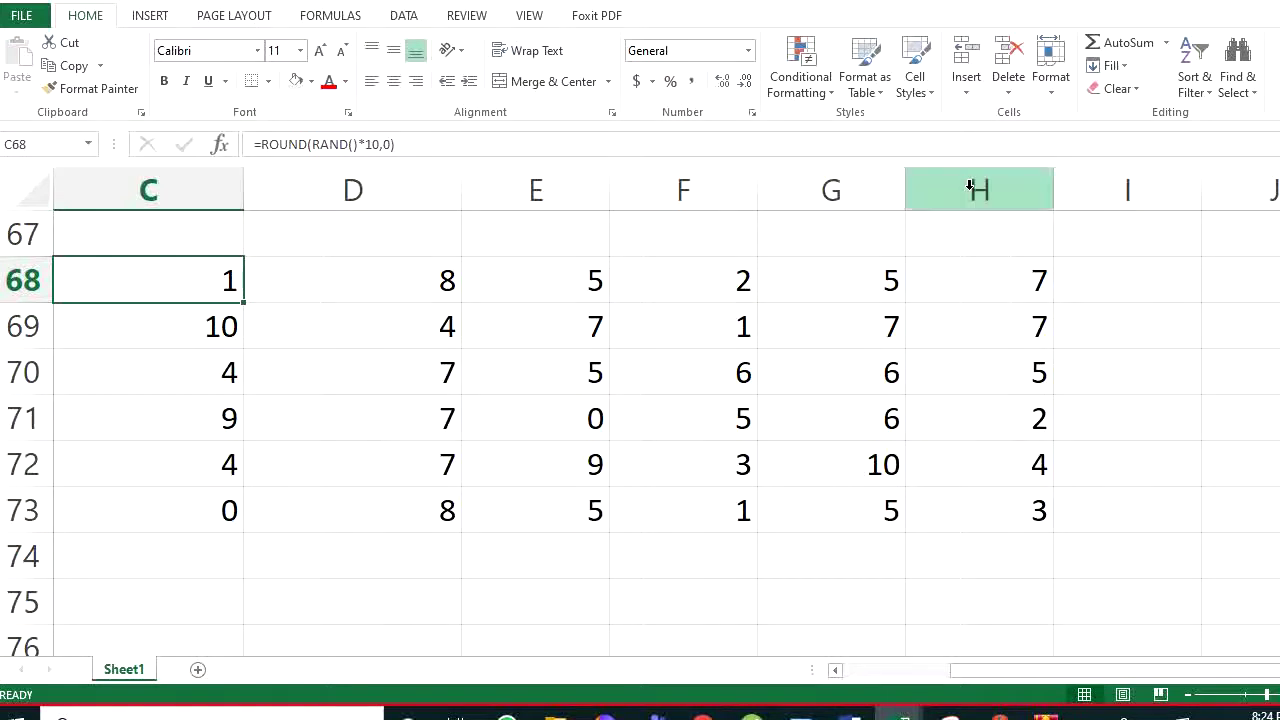
drag(977, 191, 173, 200)
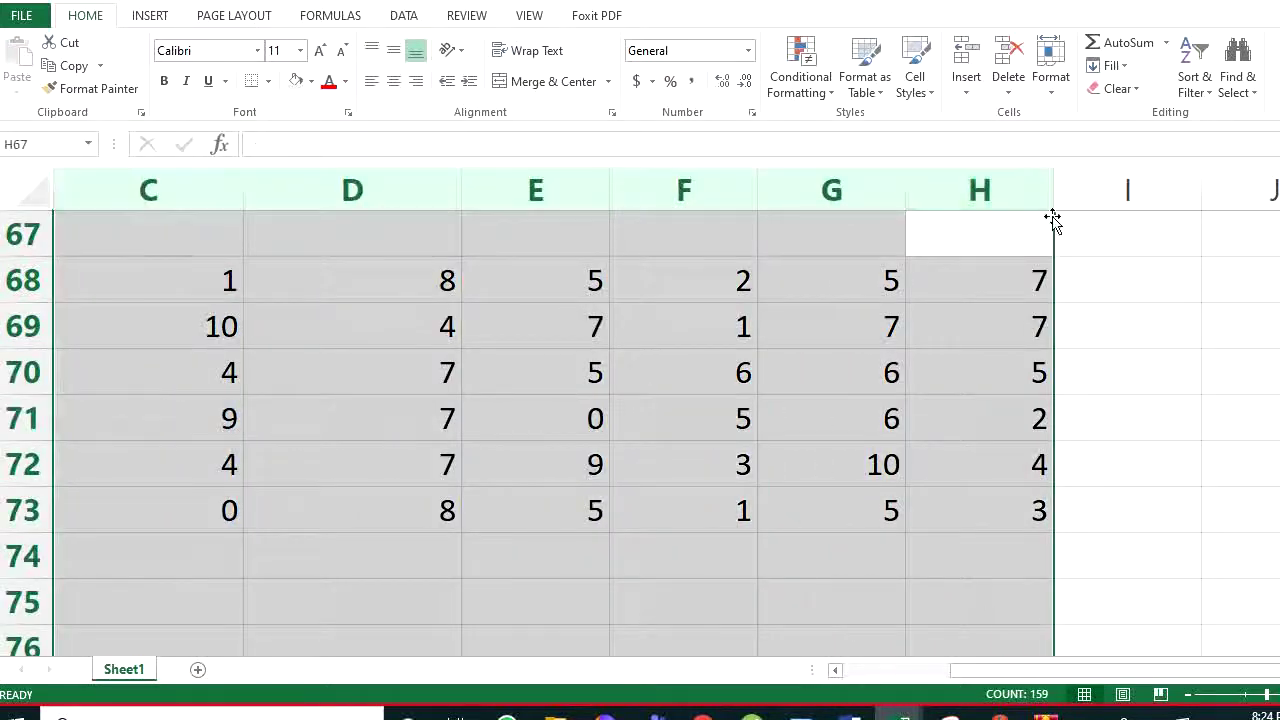
drag(1051, 199, 977, 205)
click(674, 293)
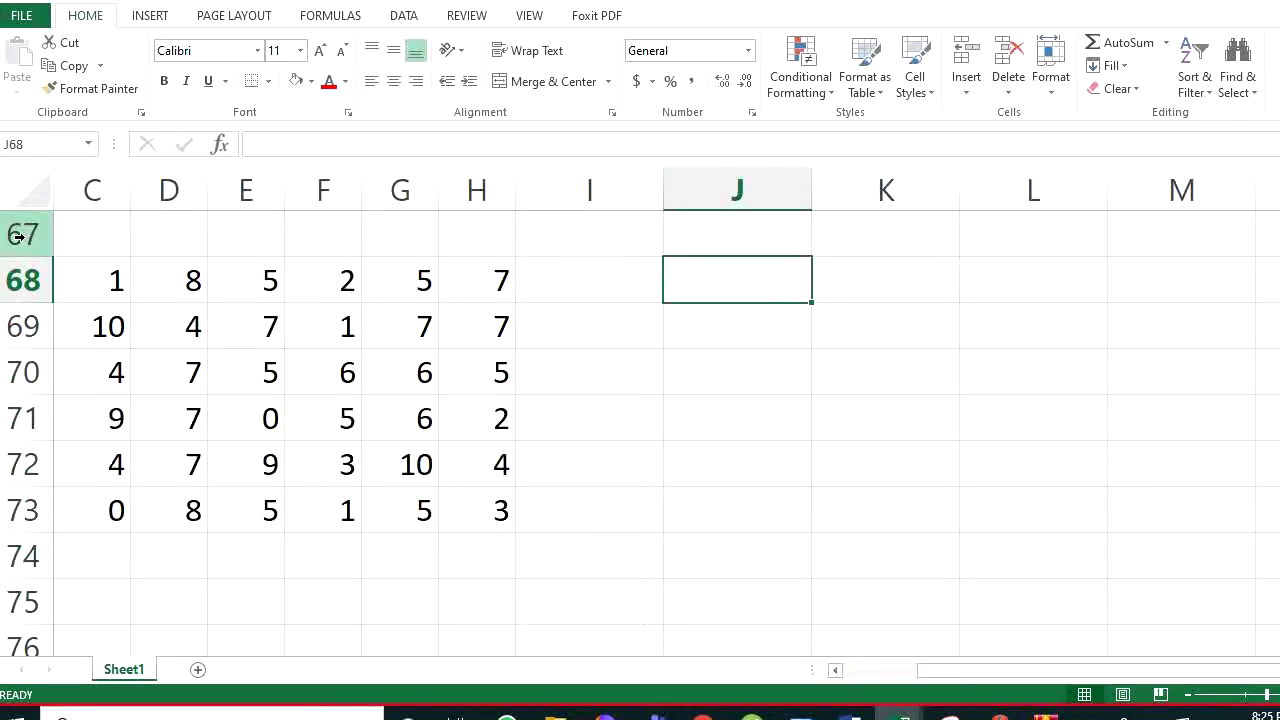
Reduce the height of rows 67 to 78 together to one equal, smaller value
drag(18, 236, 34, 606)
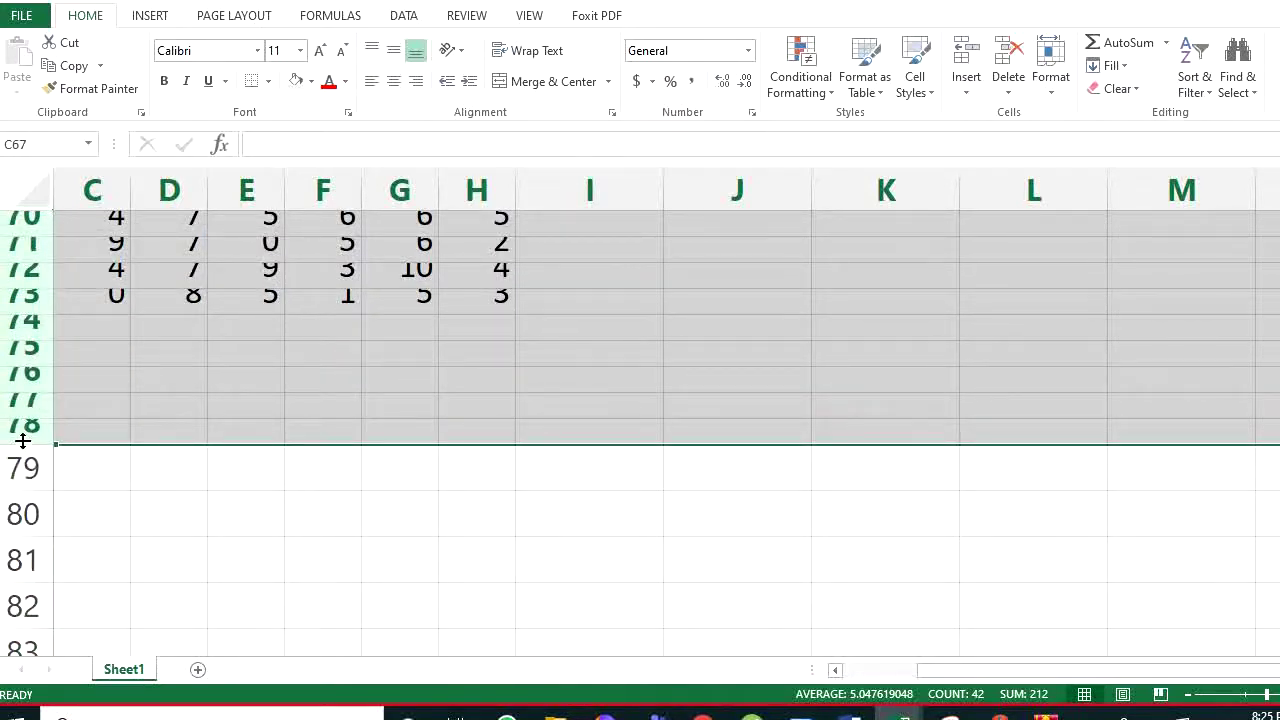
drag(23, 444, 23, 452)
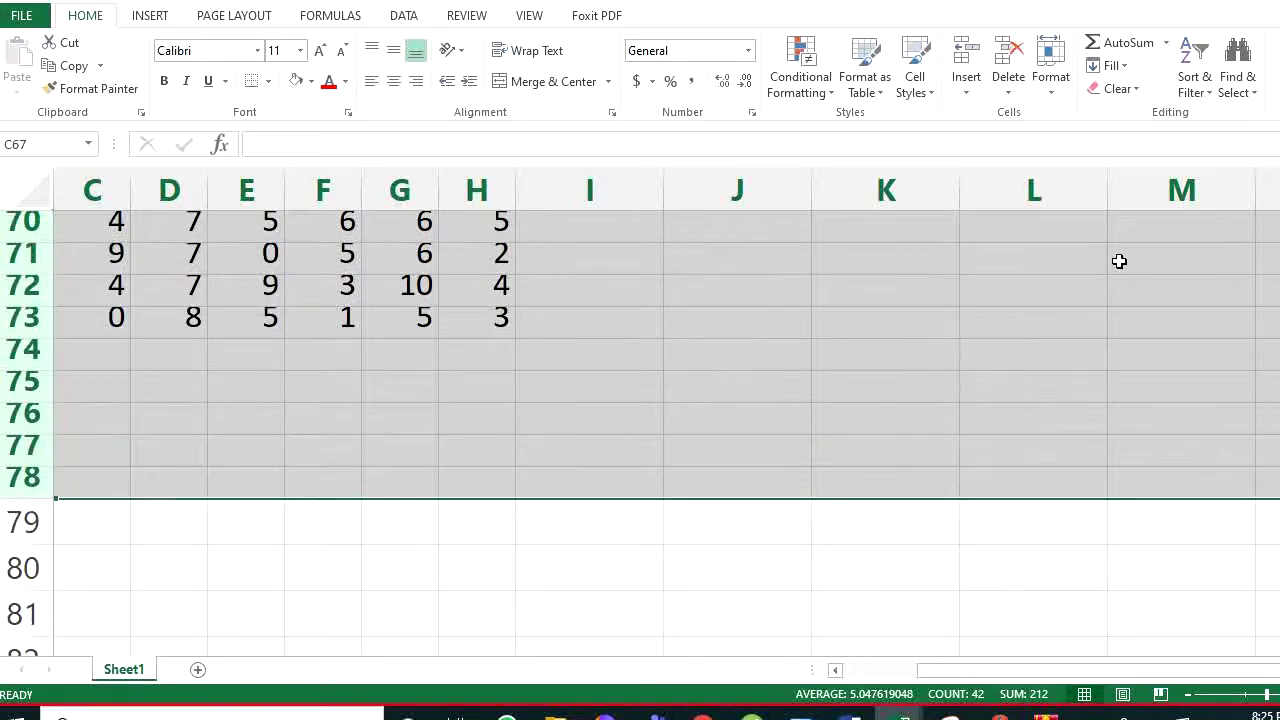
scroll(643, 376, up, 3)
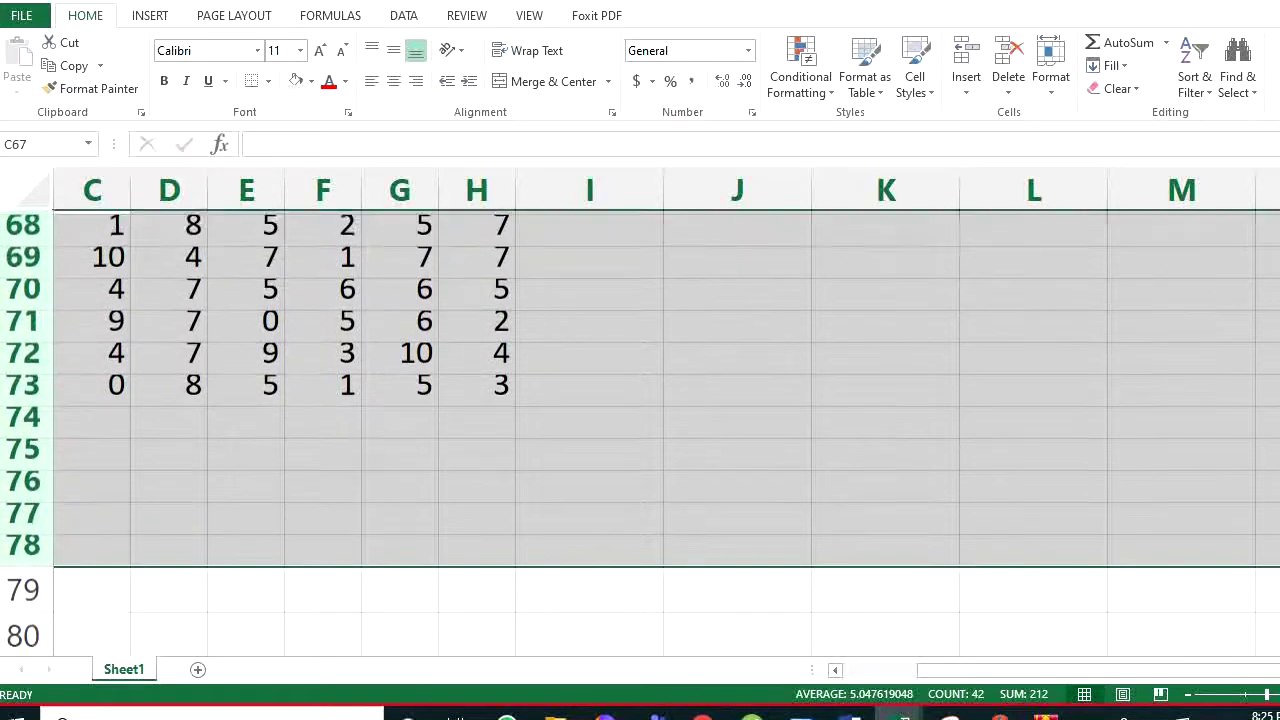
click(643, 376)
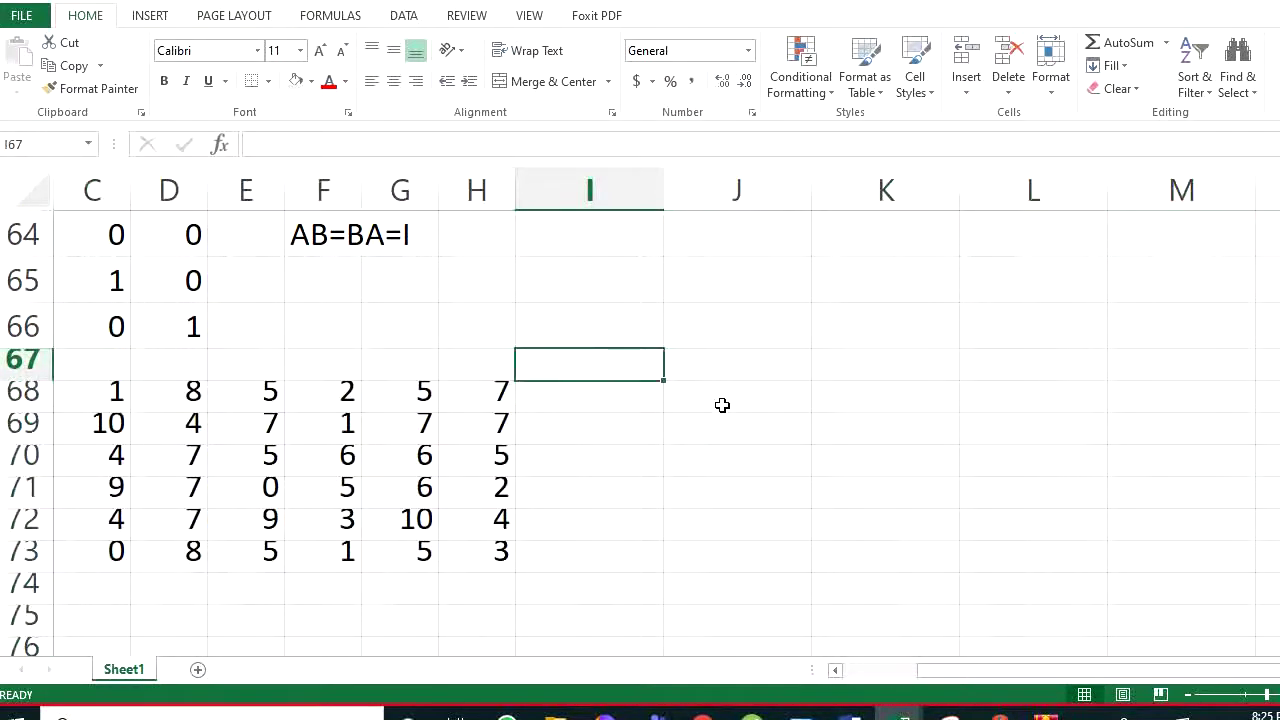
Enter the values 0 to 10 one below the other in cells J68 to J78
click(722, 404)
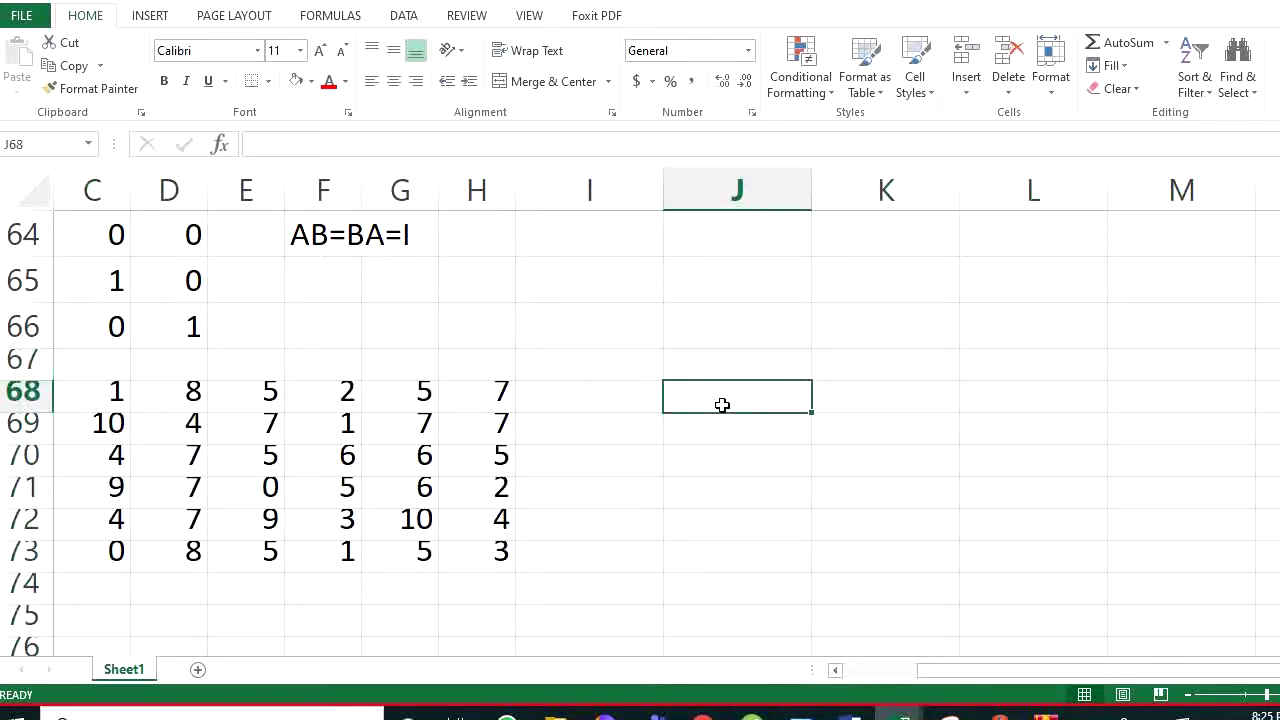
text(0)
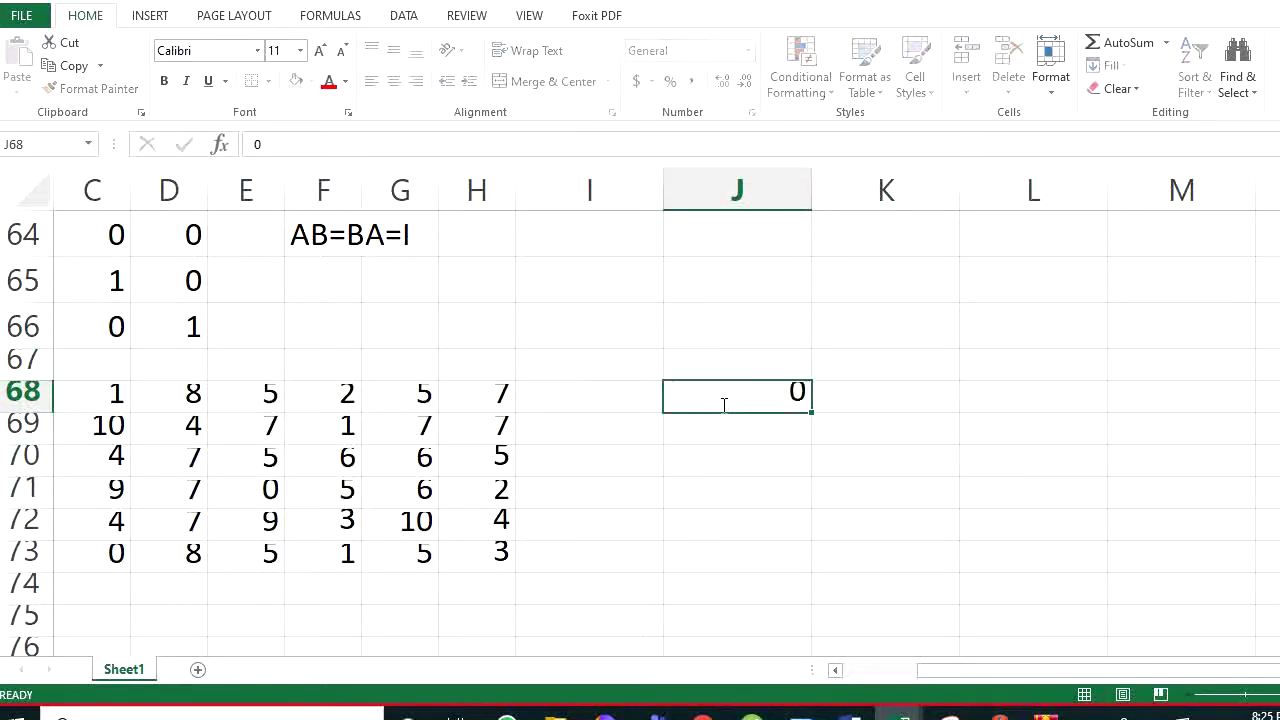
key(Return)
text(1)
key(Return)
text(2)
key(Return)
key(Return)
text(4)
key(Return)
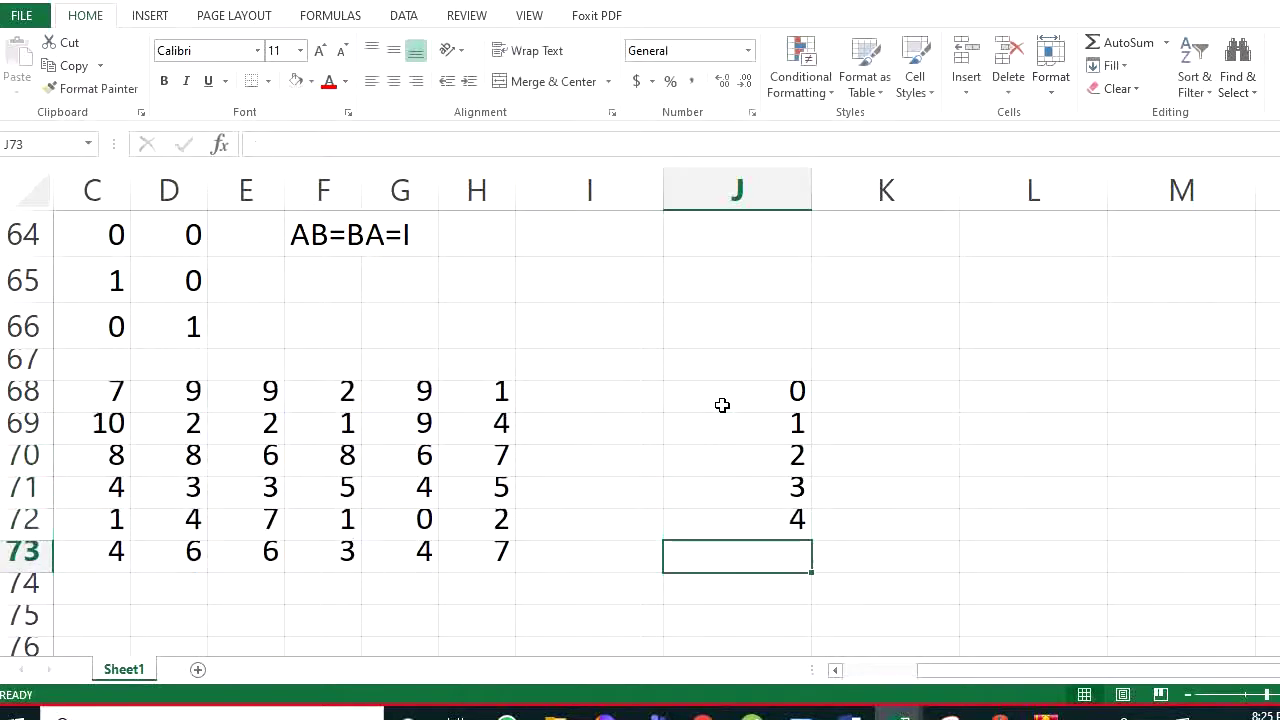
text(5)
key(Return)
text(6)
key(Return)
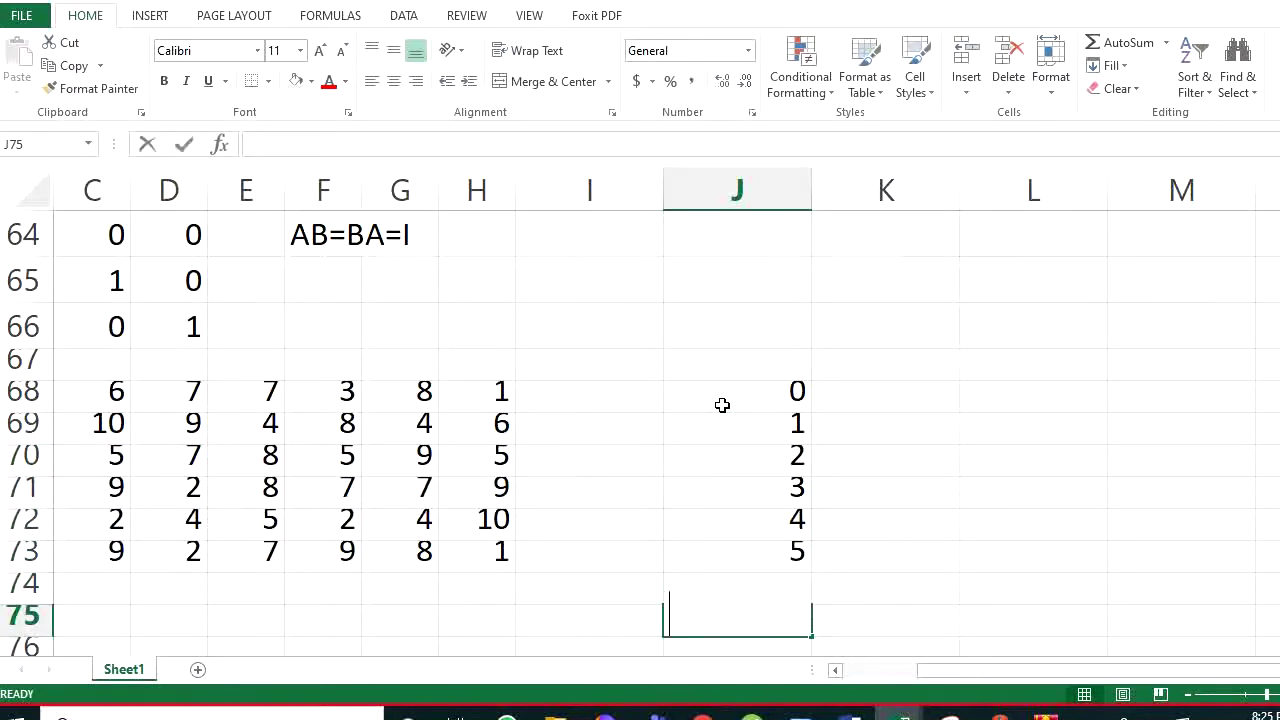
text(7)
key(Return)
text(8)
key(Return)
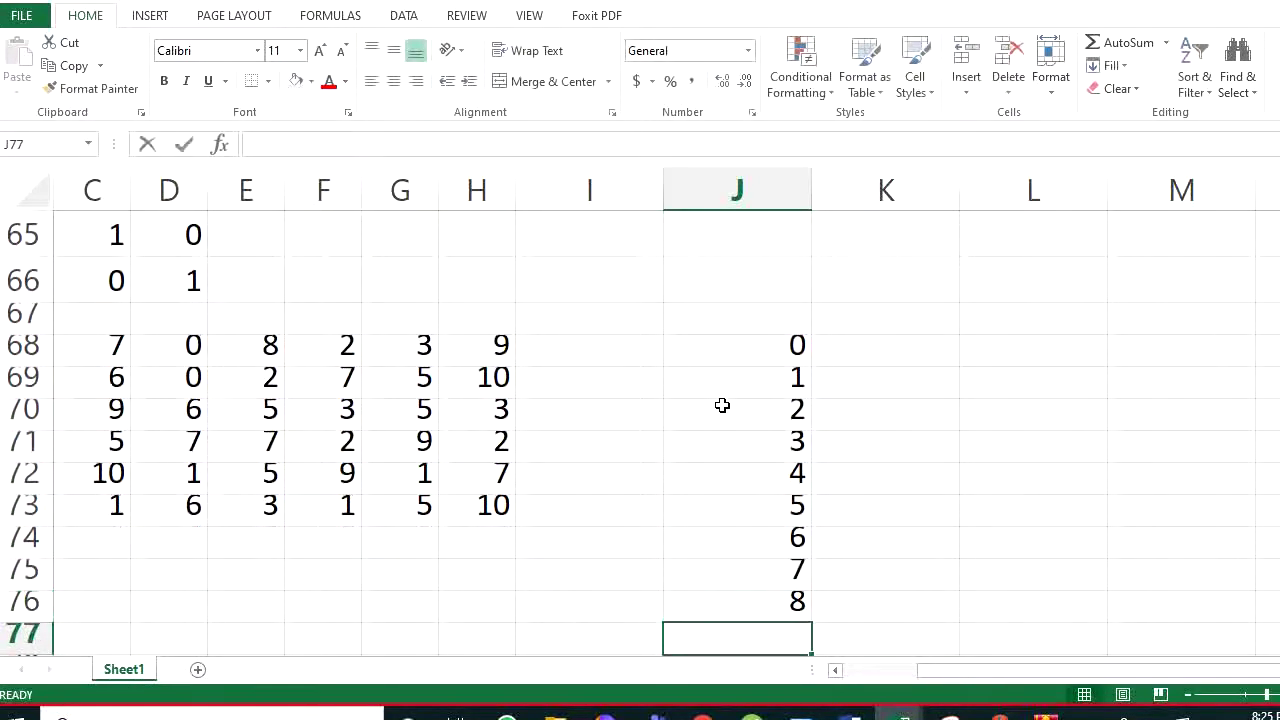
text(9)
key(Return)
text(10)
key(Return)
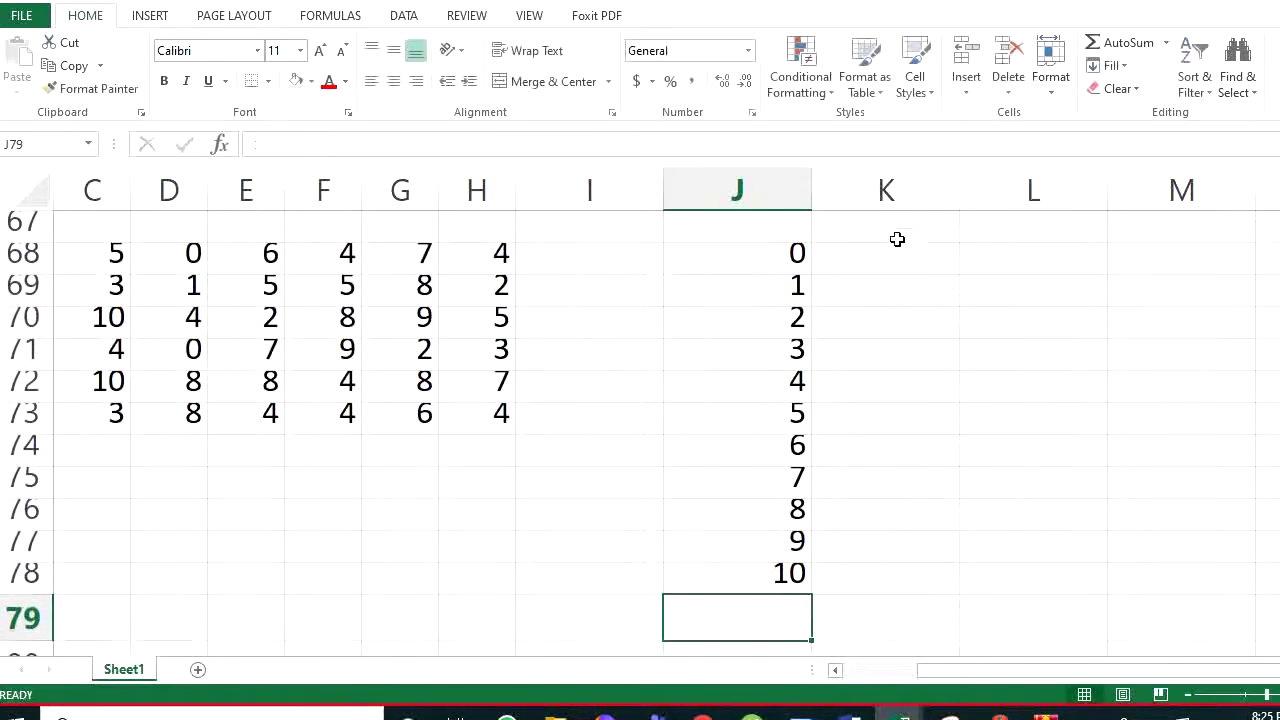
Add the headings X in J67 and f in K67 above the value list
click(795, 230)
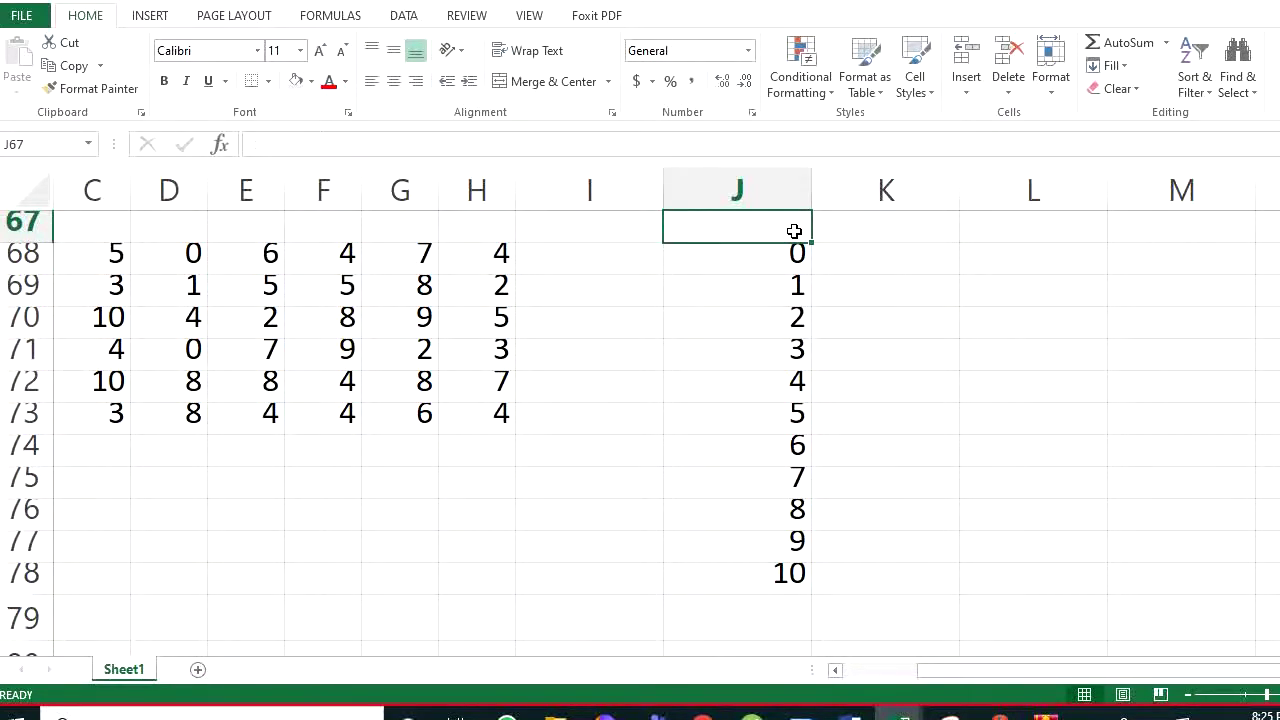
text(X)
key(Return)
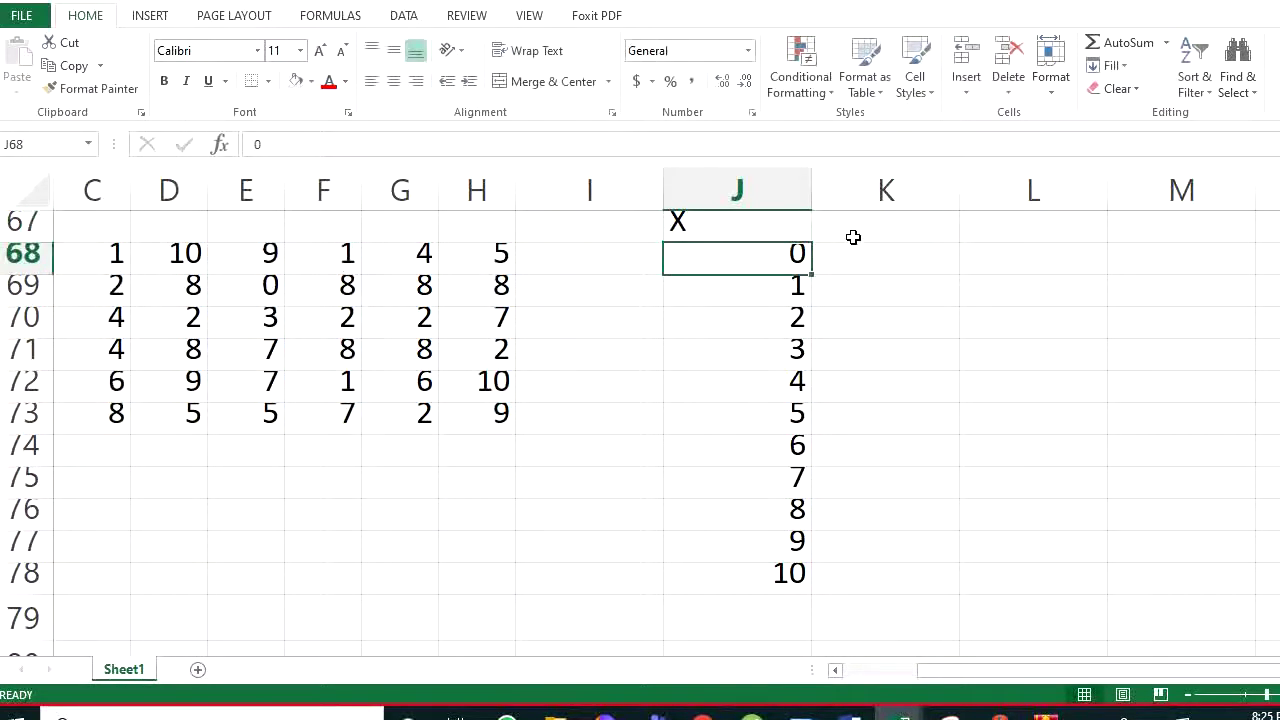
click(853, 236)
text(f)
key(Return)
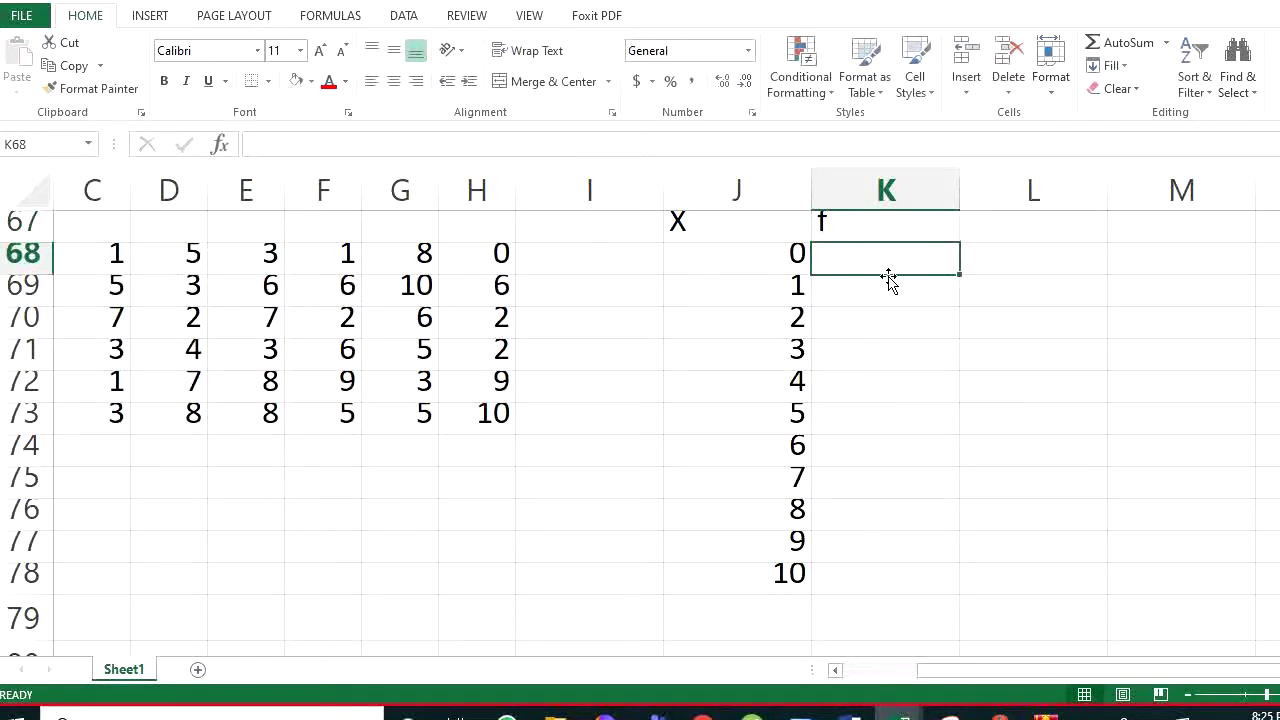
Try to enter =frequency(C68:H73) as an array formula across K68:K78
drag(888, 263, 899, 574)
text(=)
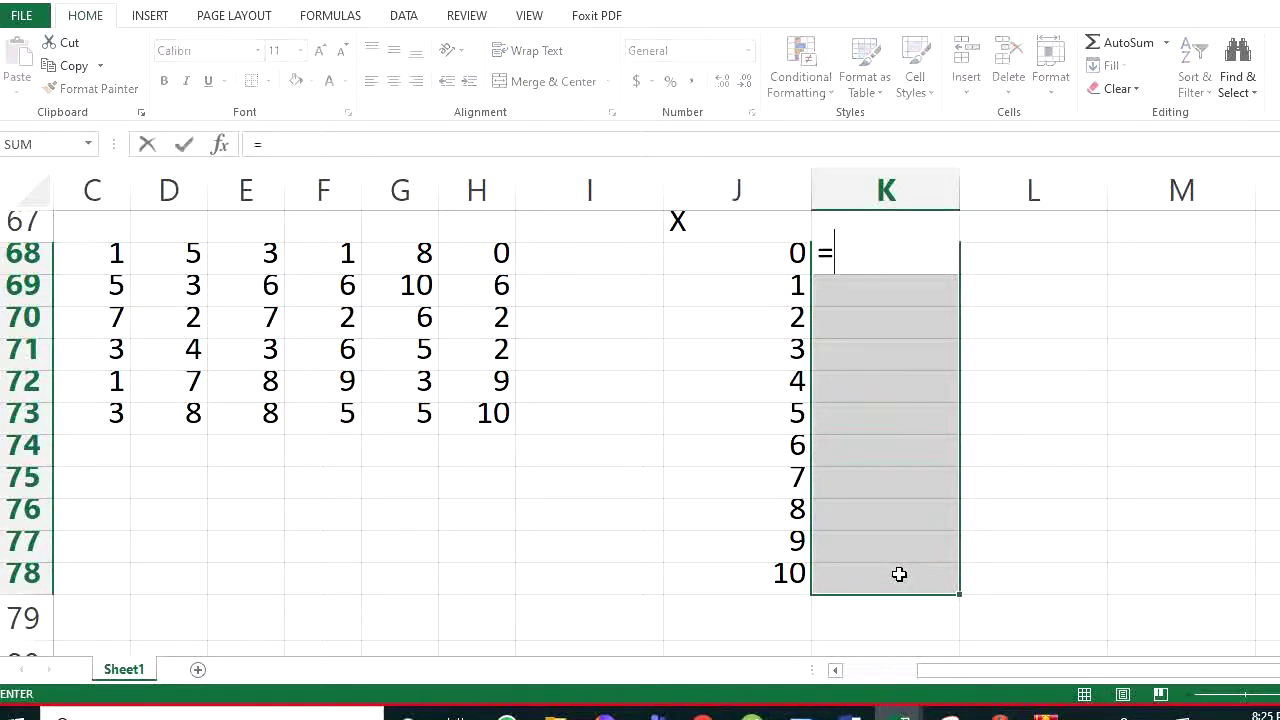
text(freque)
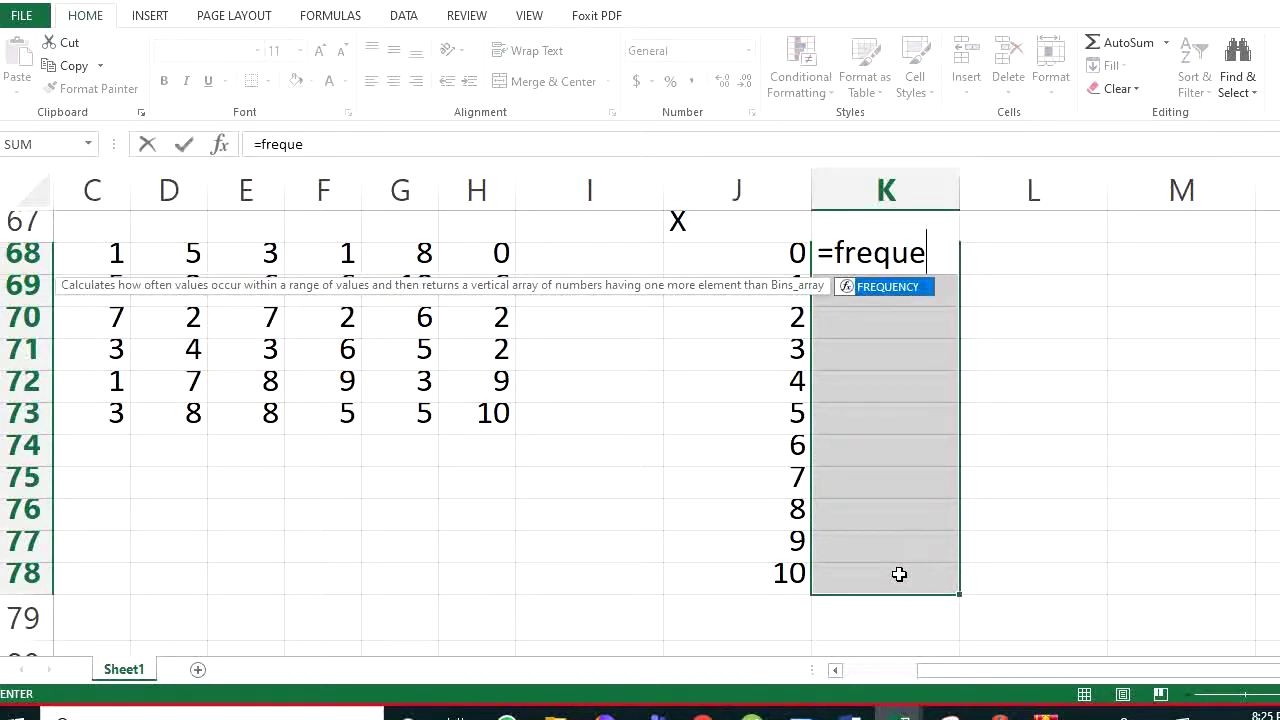
text(ncy()
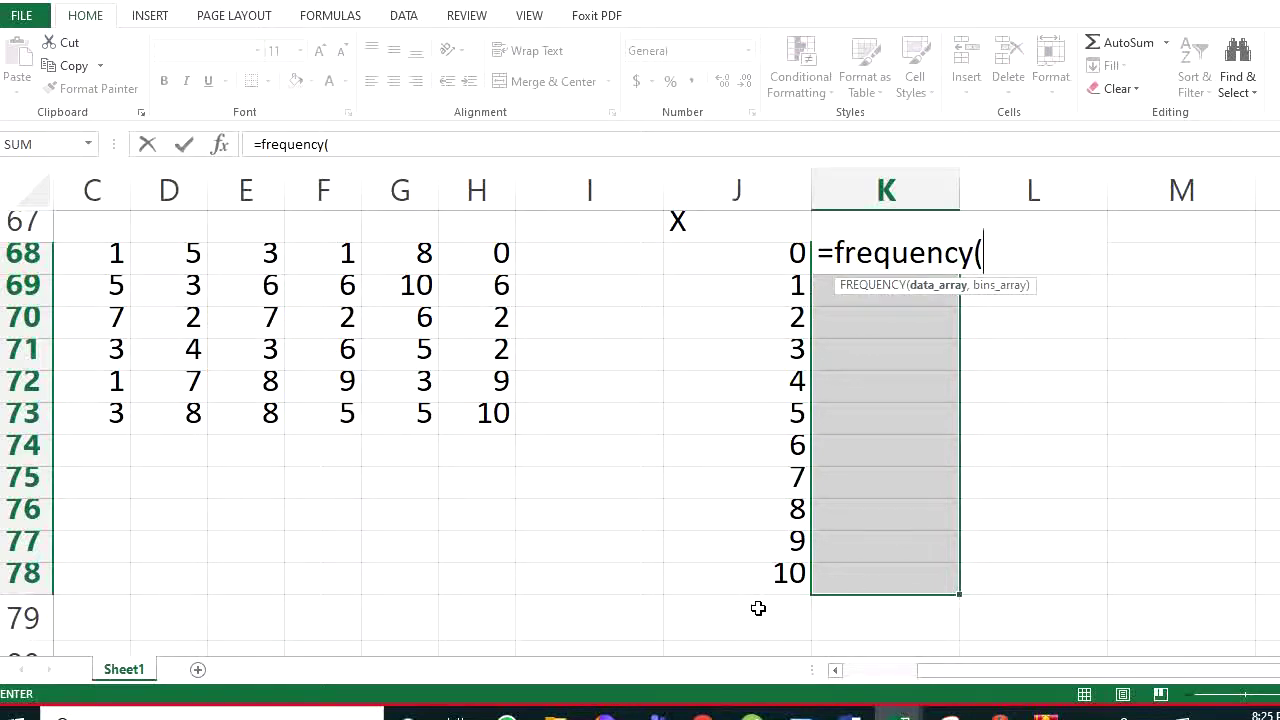
click(486, 417)
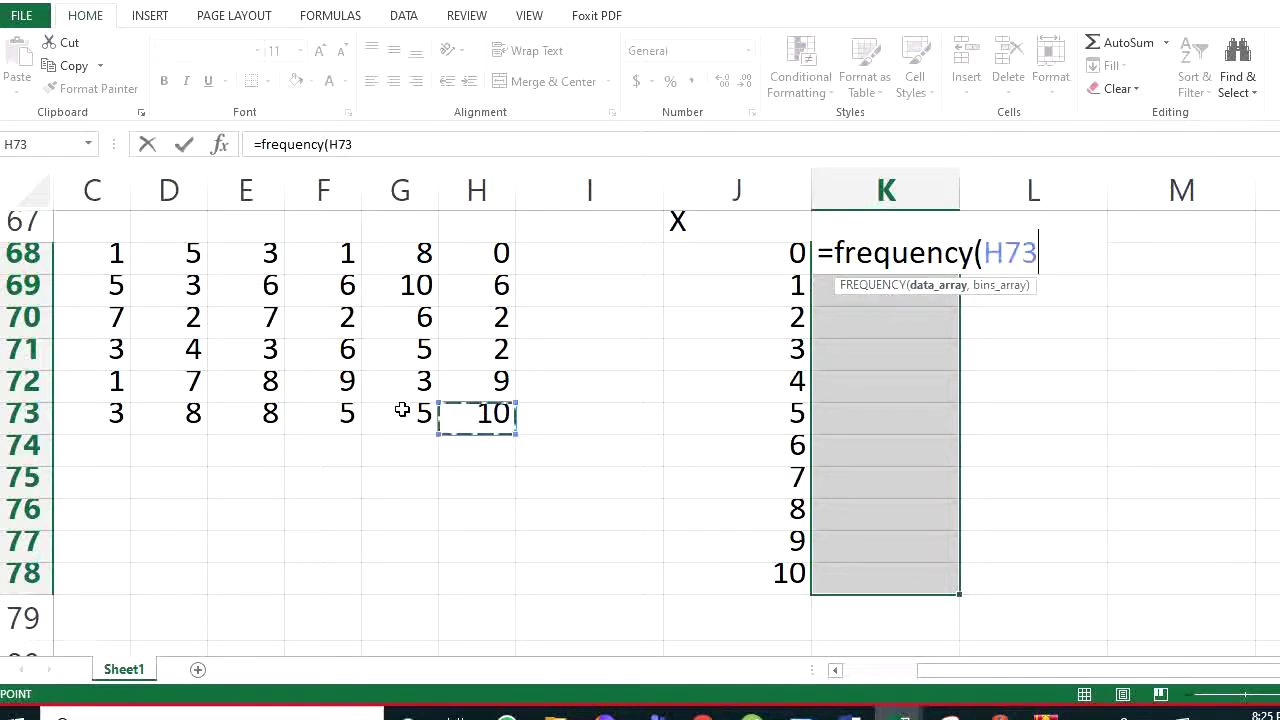
drag(402, 410, 104, 440)
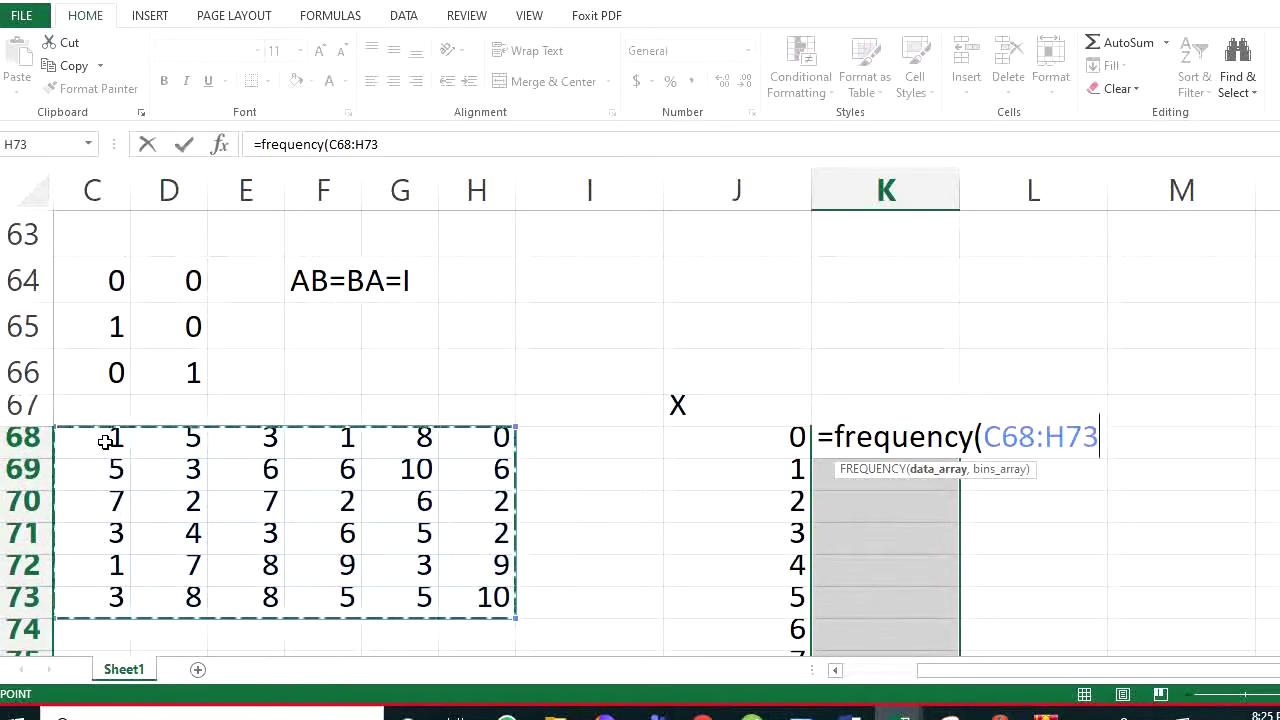
text())
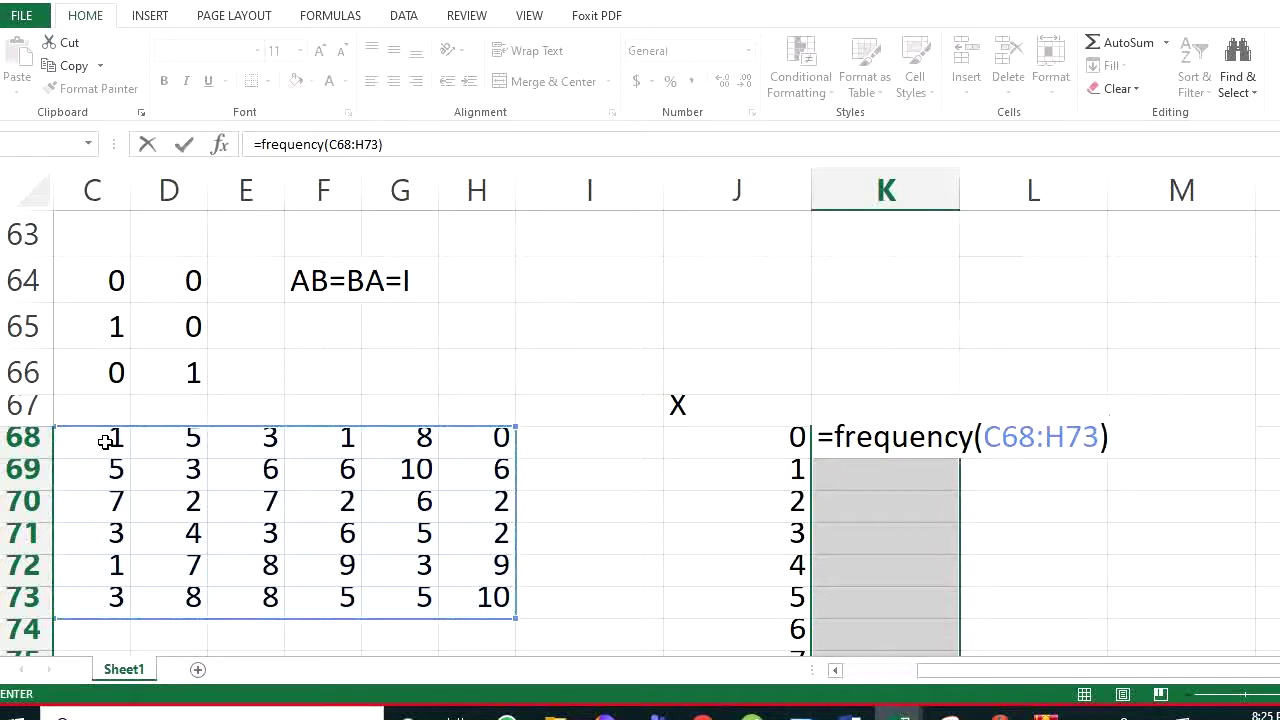
key(ctrl+shift+Return)
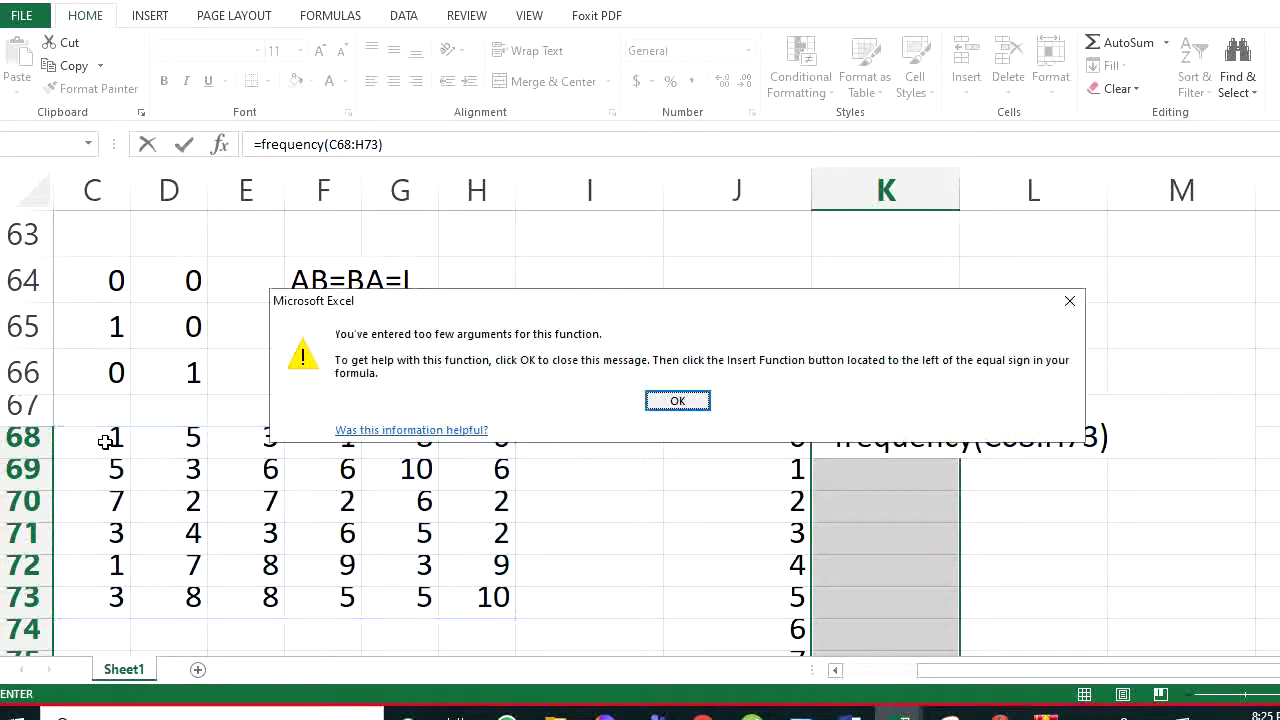
click(678, 402)
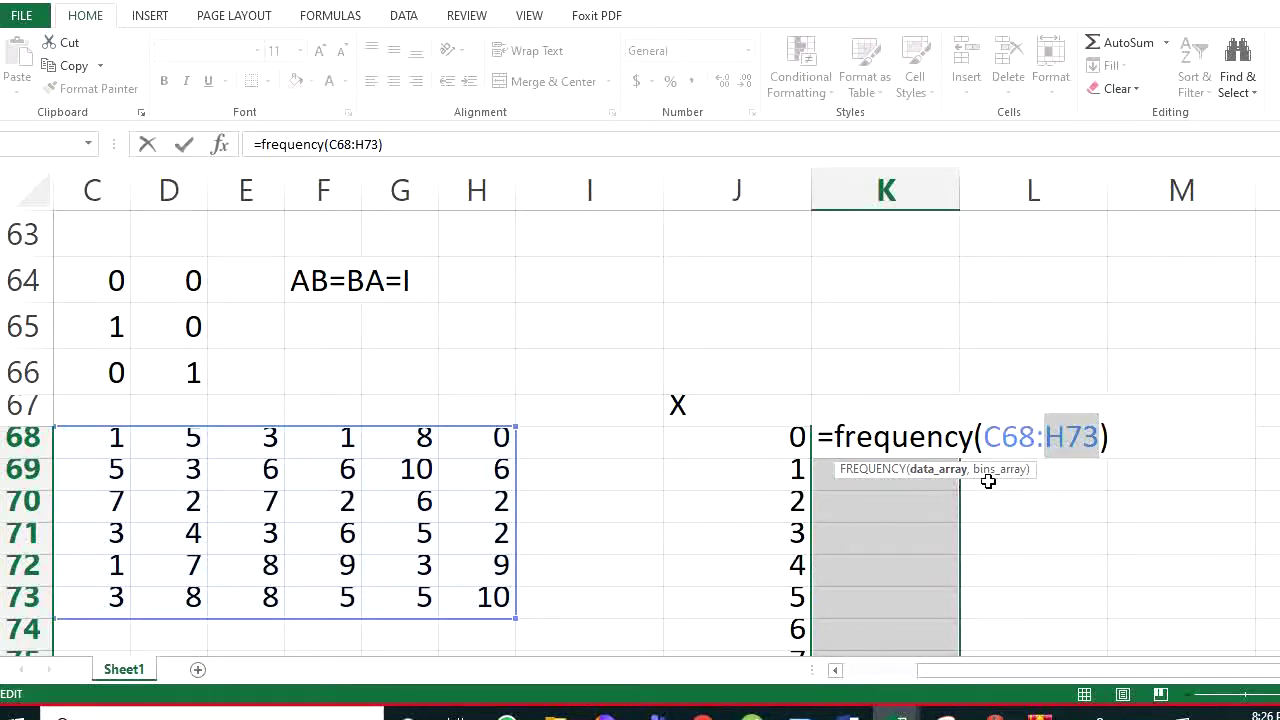
Add J68:J78 as the bins argument of the frequency formula and enter it as an array formula in K68:K78
click(1100, 443)
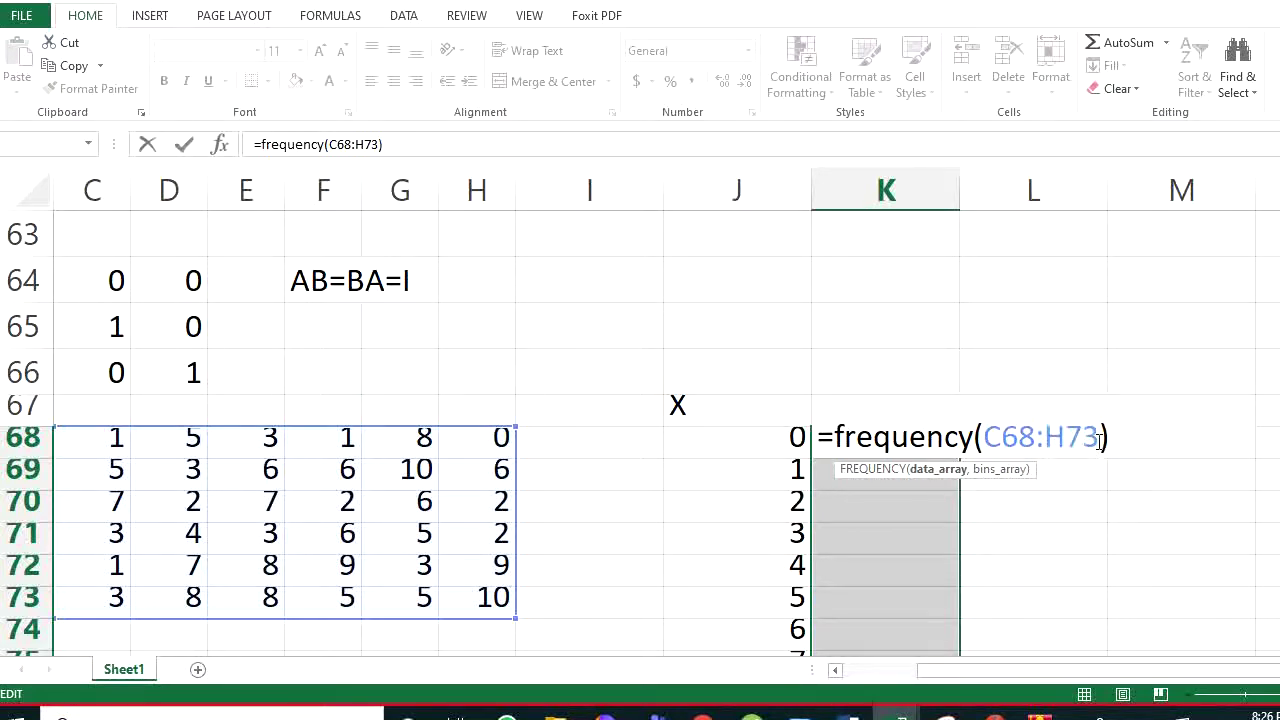
text(,)
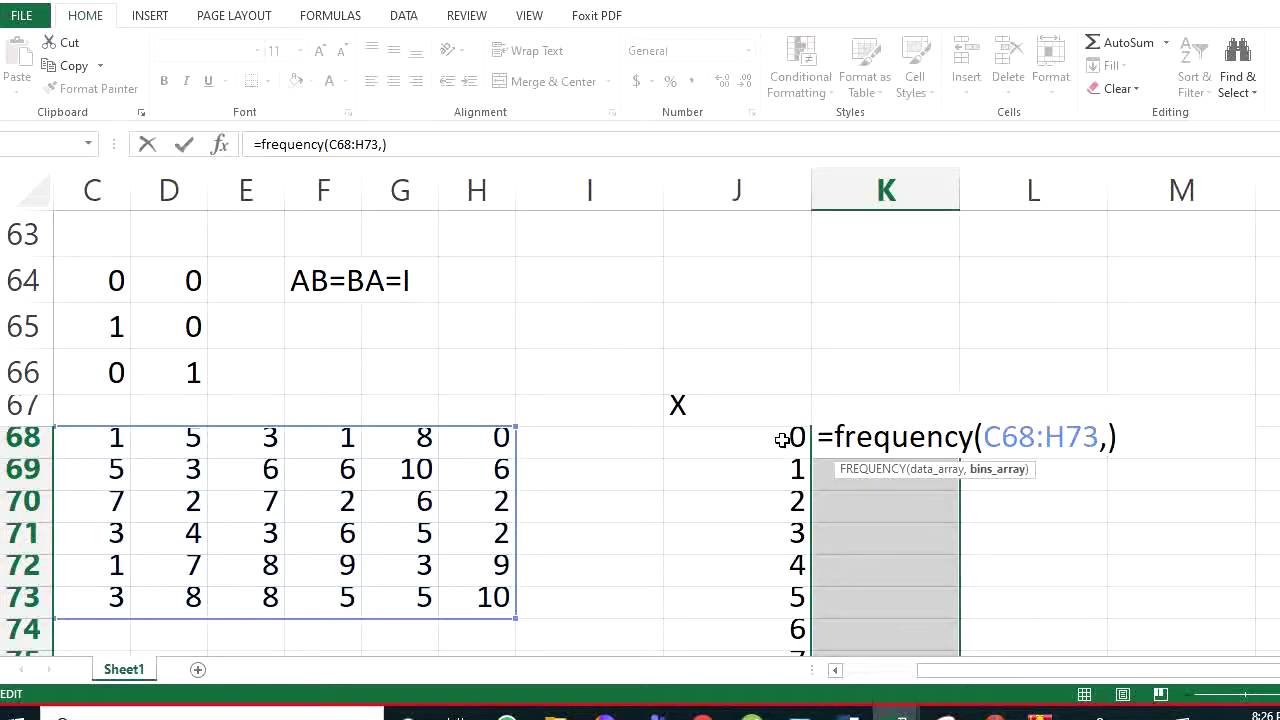
drag(783, 436, 787, 577)
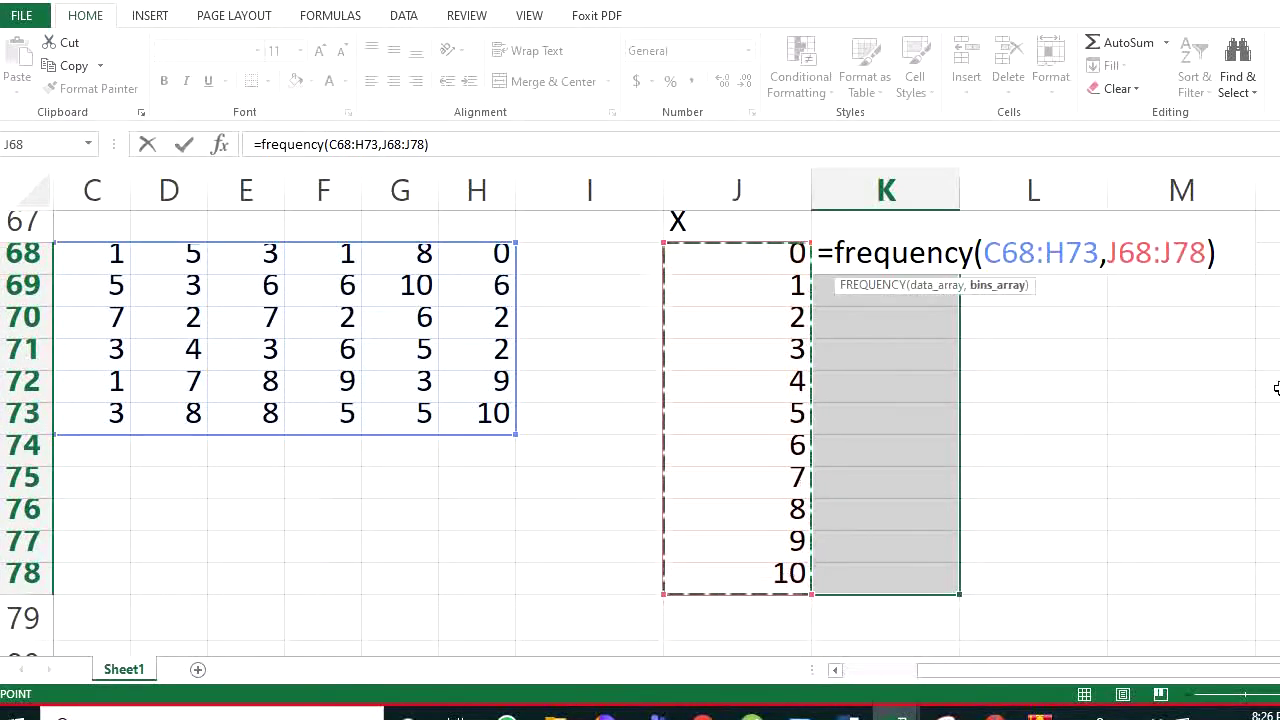
key(ctrl+shift+Return)
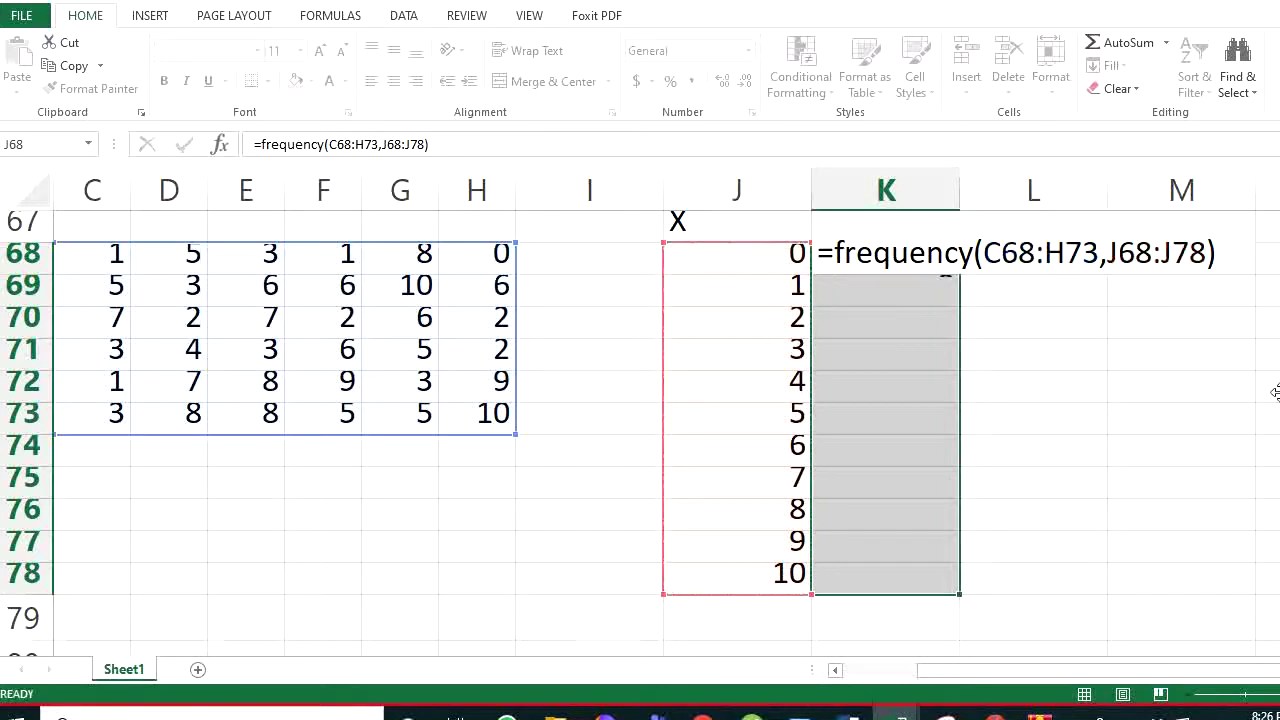
click(1034, 483)
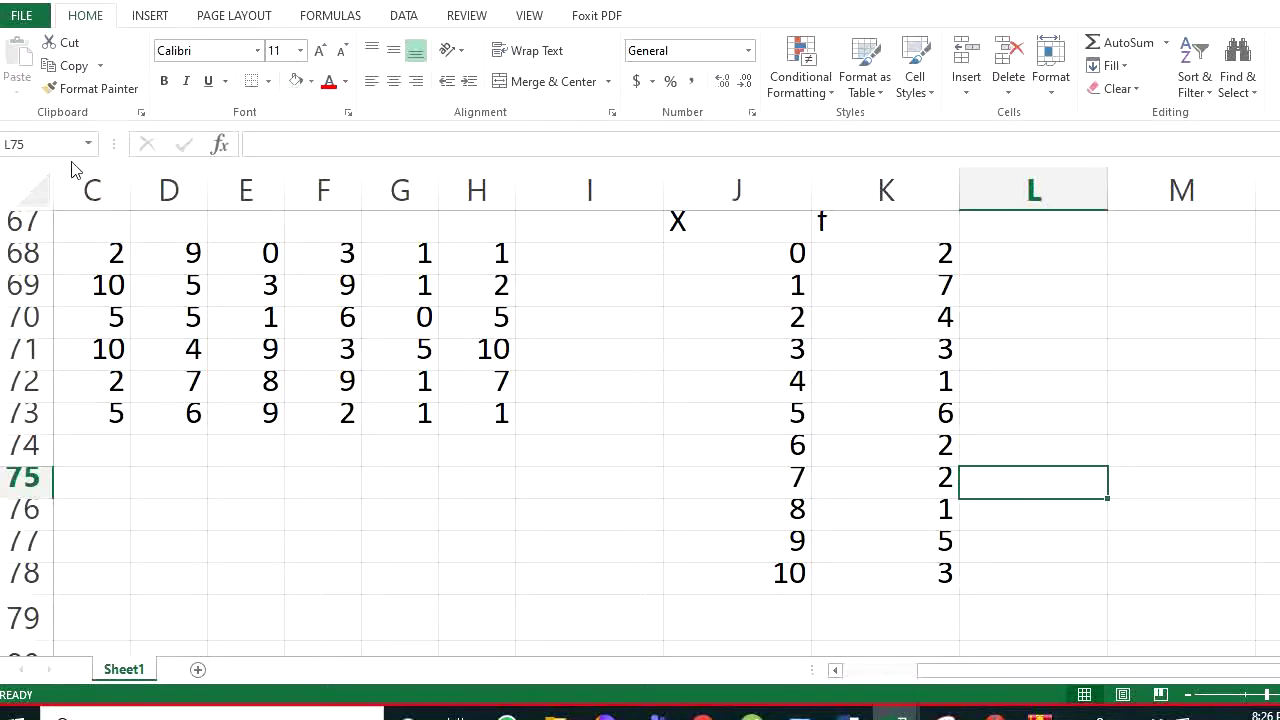
click(22, 191)
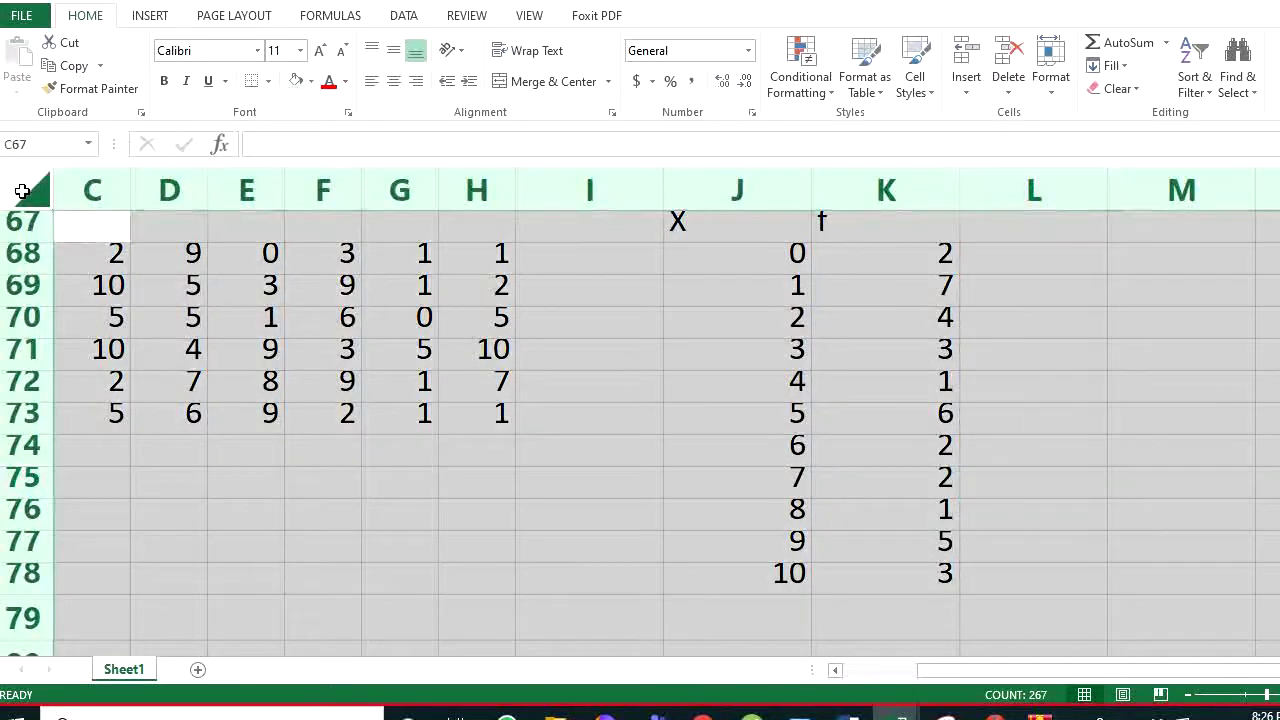
click(285, 52)
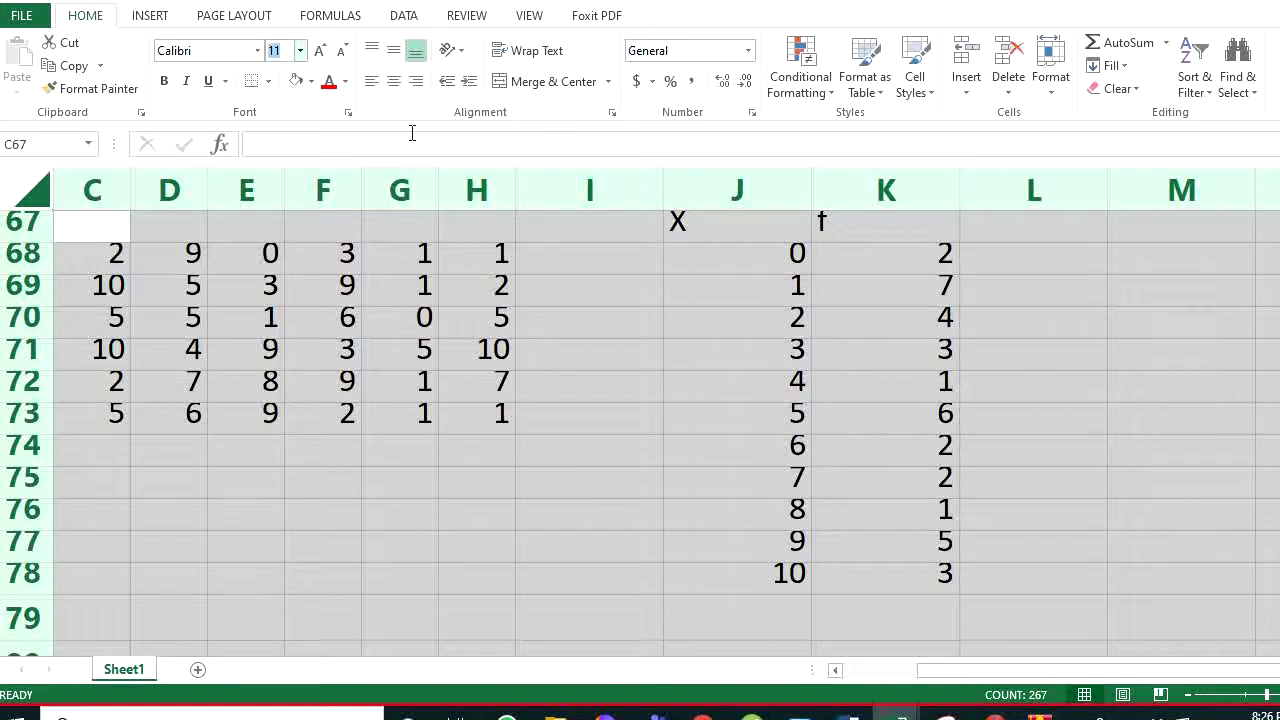
click(1148, 504)
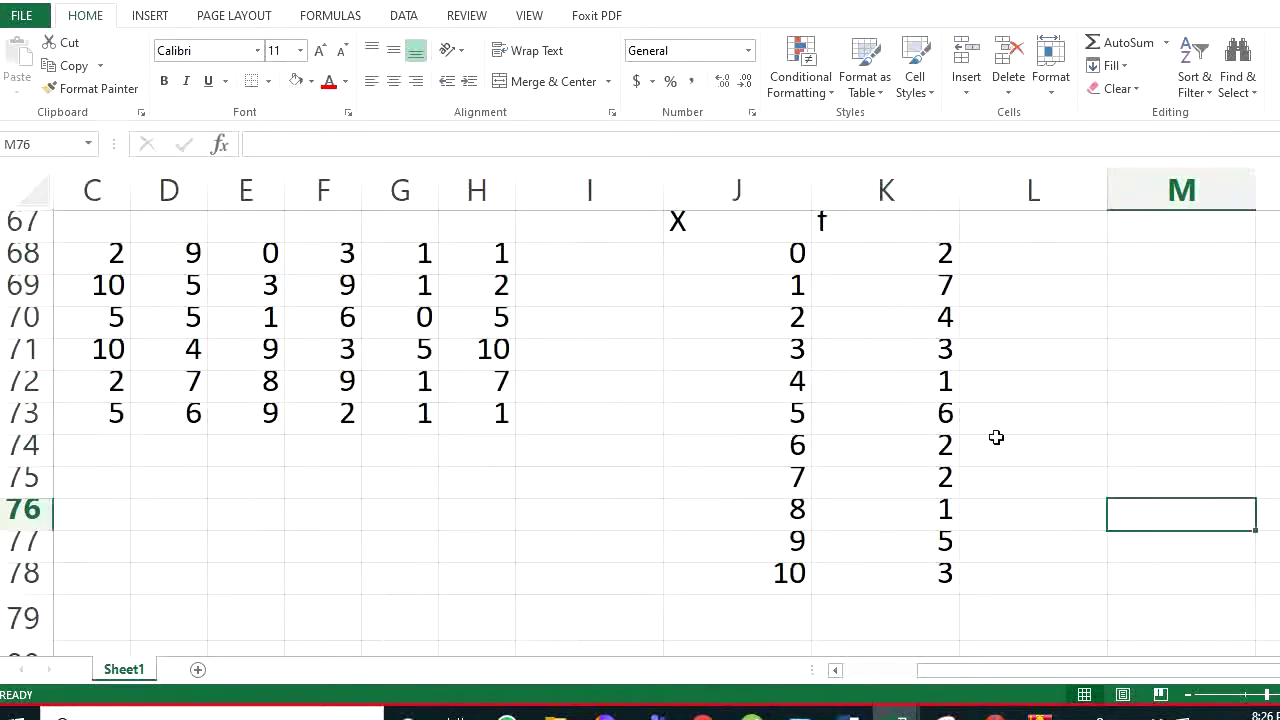
Examine the frequencies in K68 and K69 against their X values and the random number block
click(762, 255)
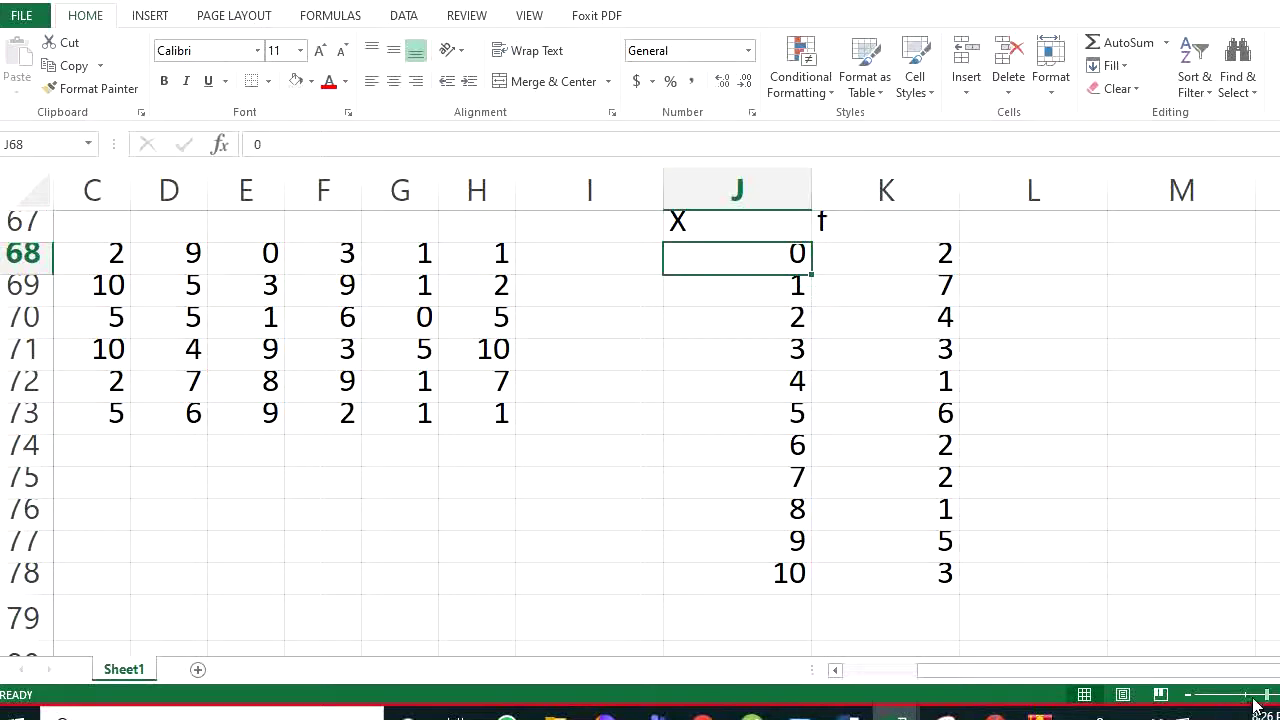
drag(1260, 697, 1256, 695)
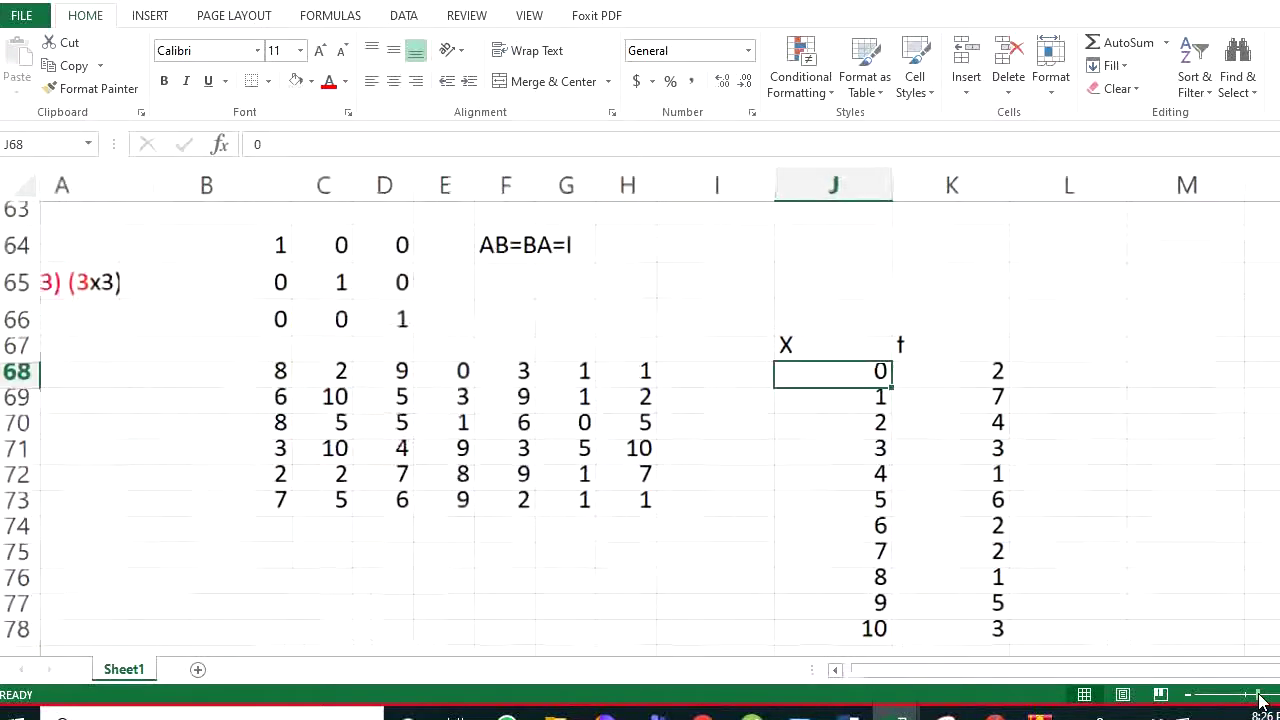
click(954, 380)
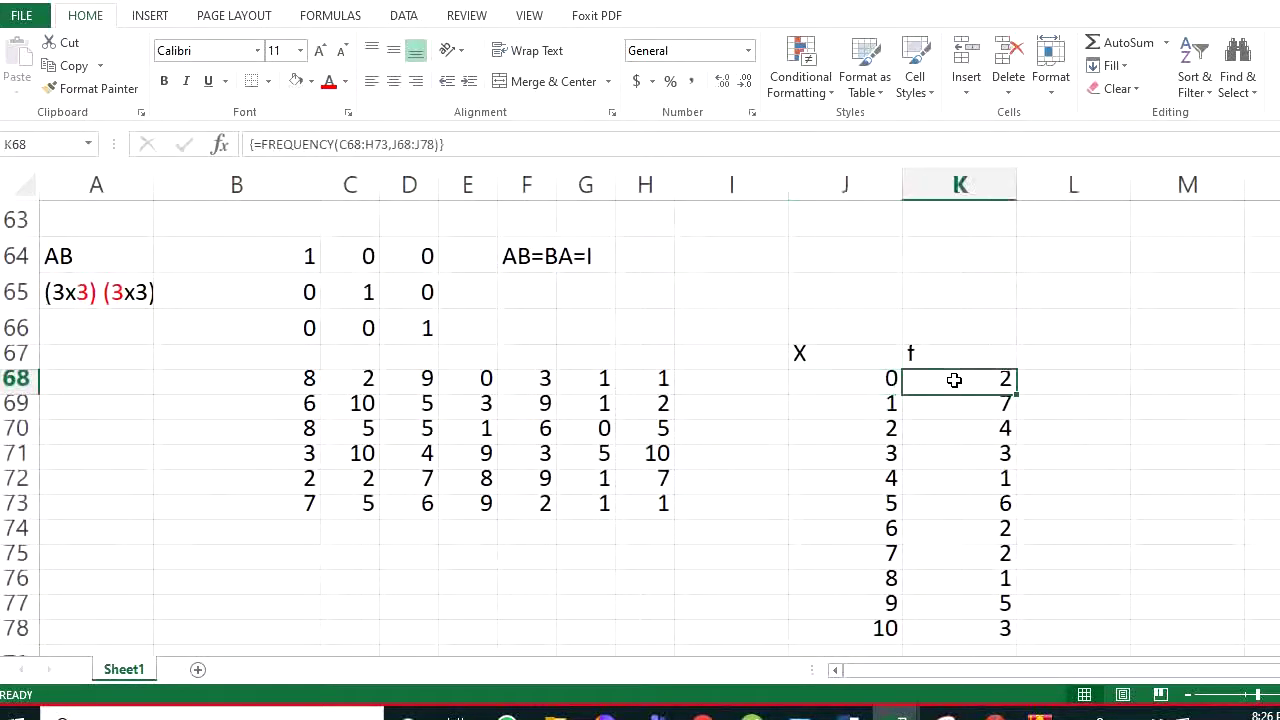
click(888, 406)
click(973, 409)
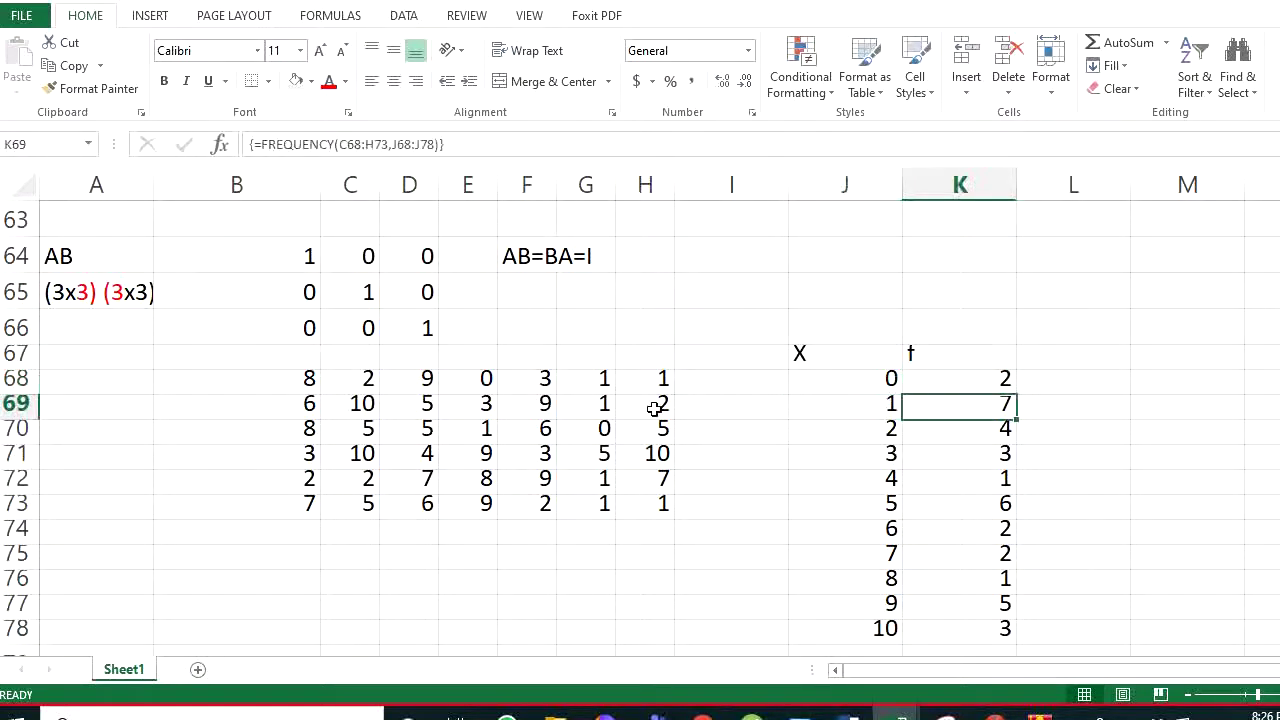
Increase the height of rows 68 to 78 together to one equal, larger value
drag(39, 374, 33, 643)
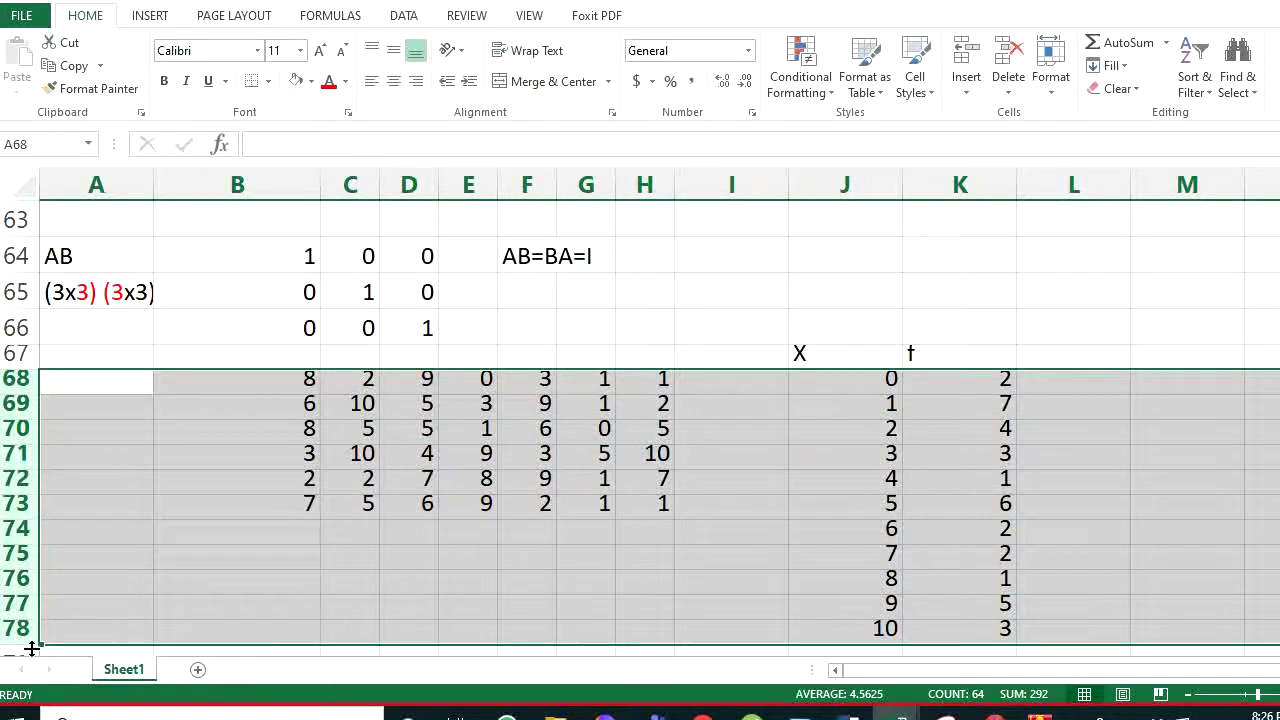
drag(3, 440, 5, 458)
click(494, 465)
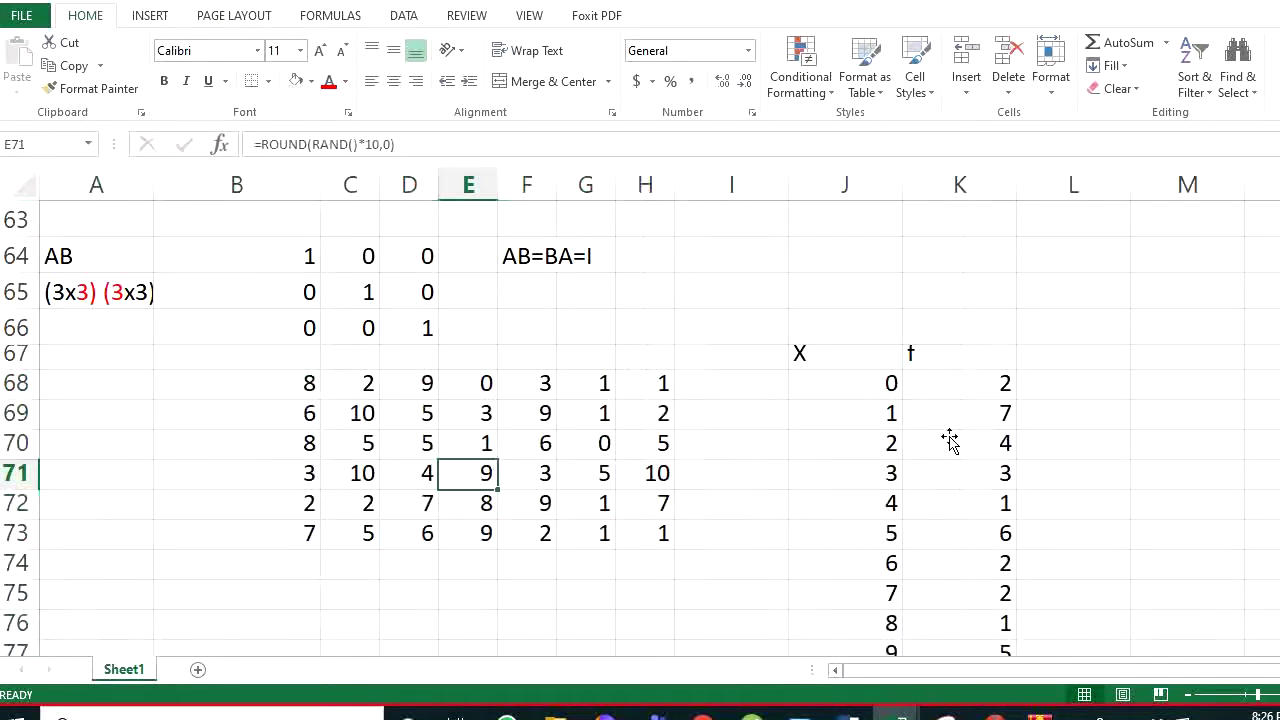
Move the X and f table from J67:K78 up to start at J65, and clear its contents in J66:K76
drag(848, 354, 1000, 566)
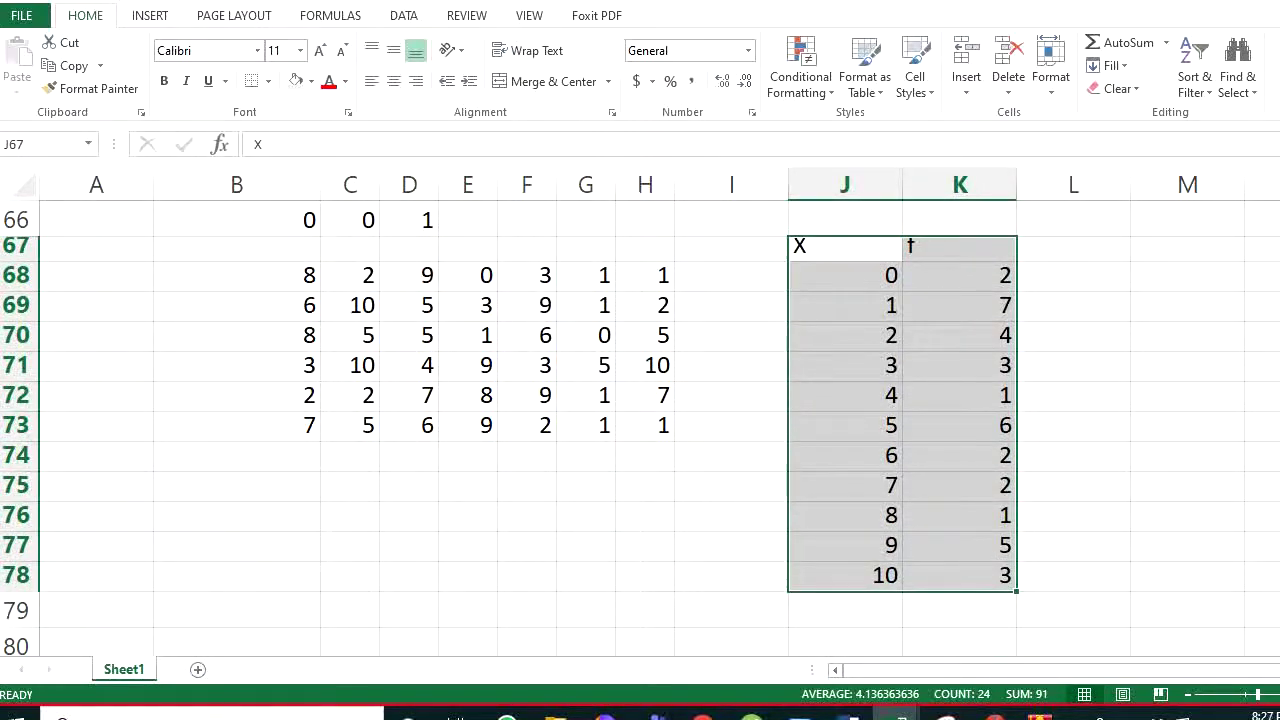
scroll(986, 300, up, 1)
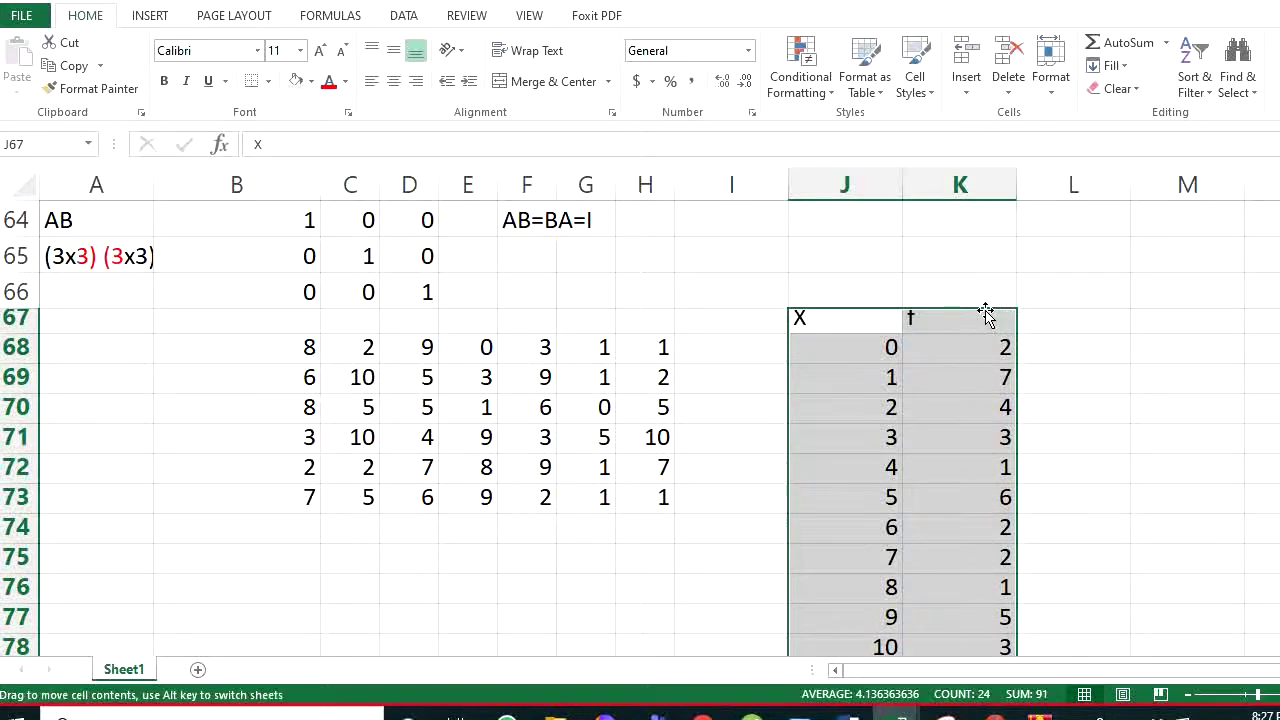
drag(986, 316, 986, 256)
click(1090, 400)
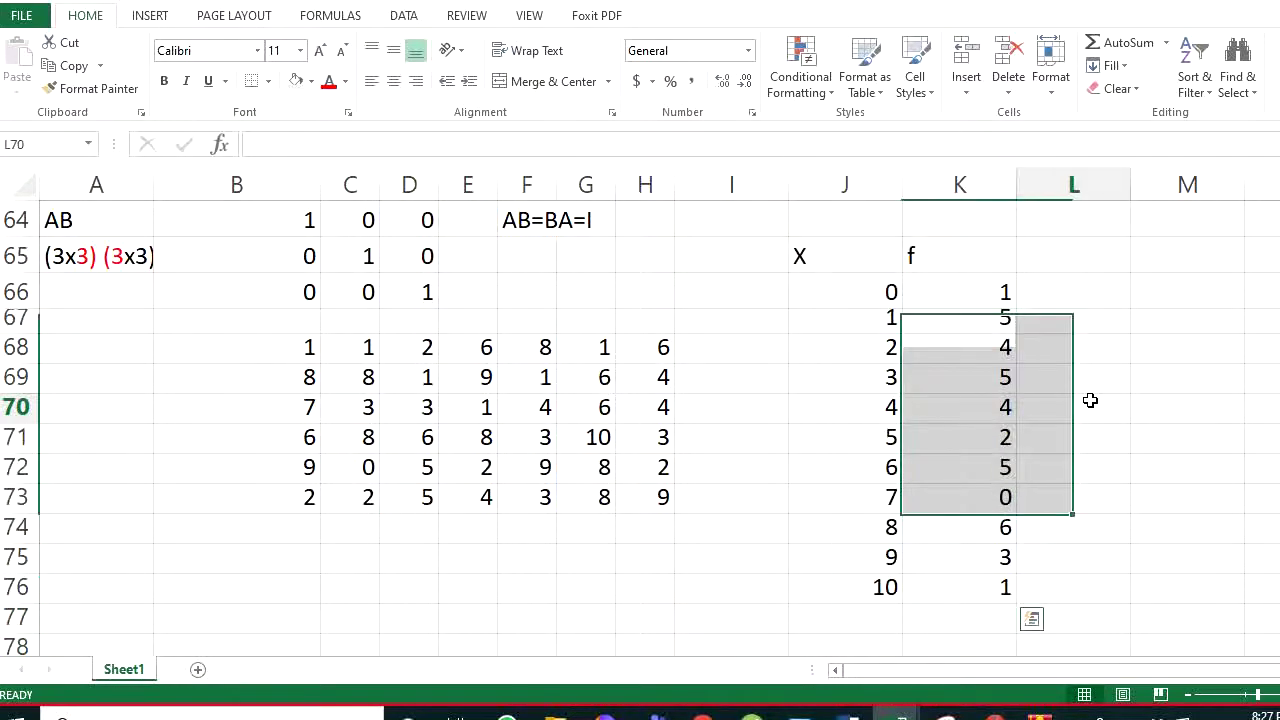
mouse_move(860, 291)
mouse_down()
mouse_move(991, 500)
mouse_move(998, 592)
mouse_up()
key(Delete)
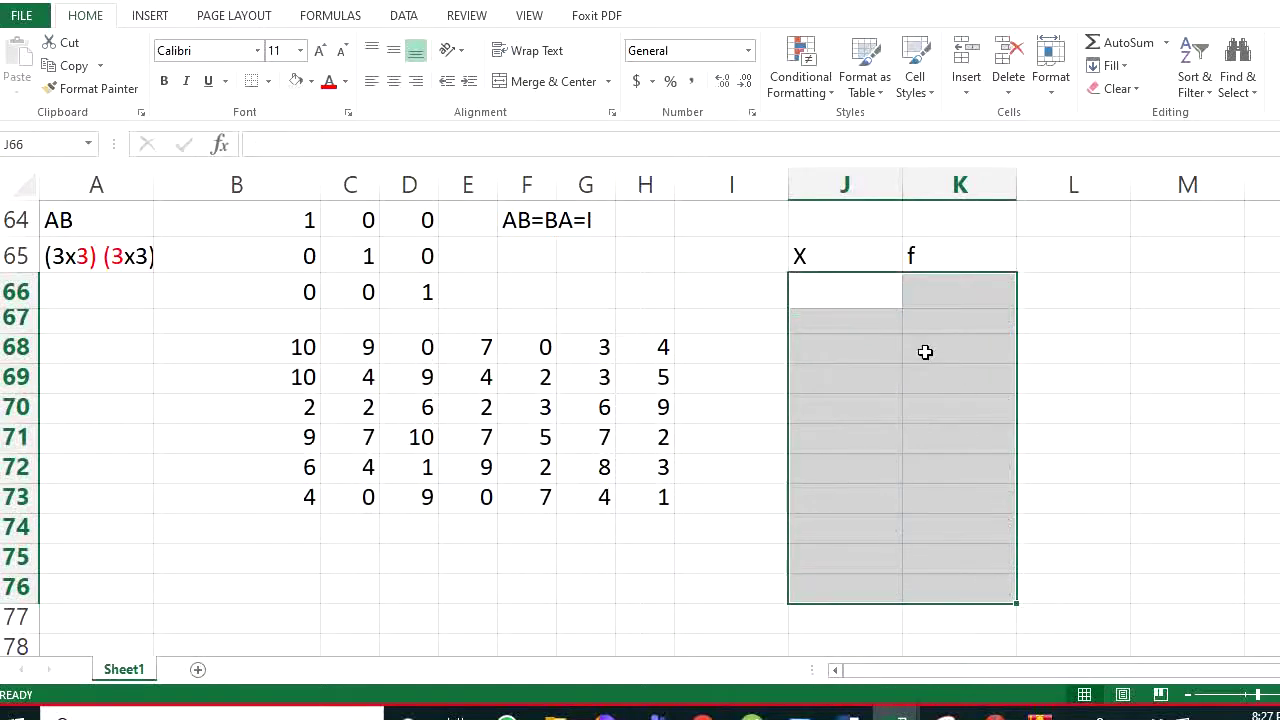
Fill J66:J76 with the X values 0 to 10, entering 0 and 1 and extending the series
click(869, 302)
text(0)
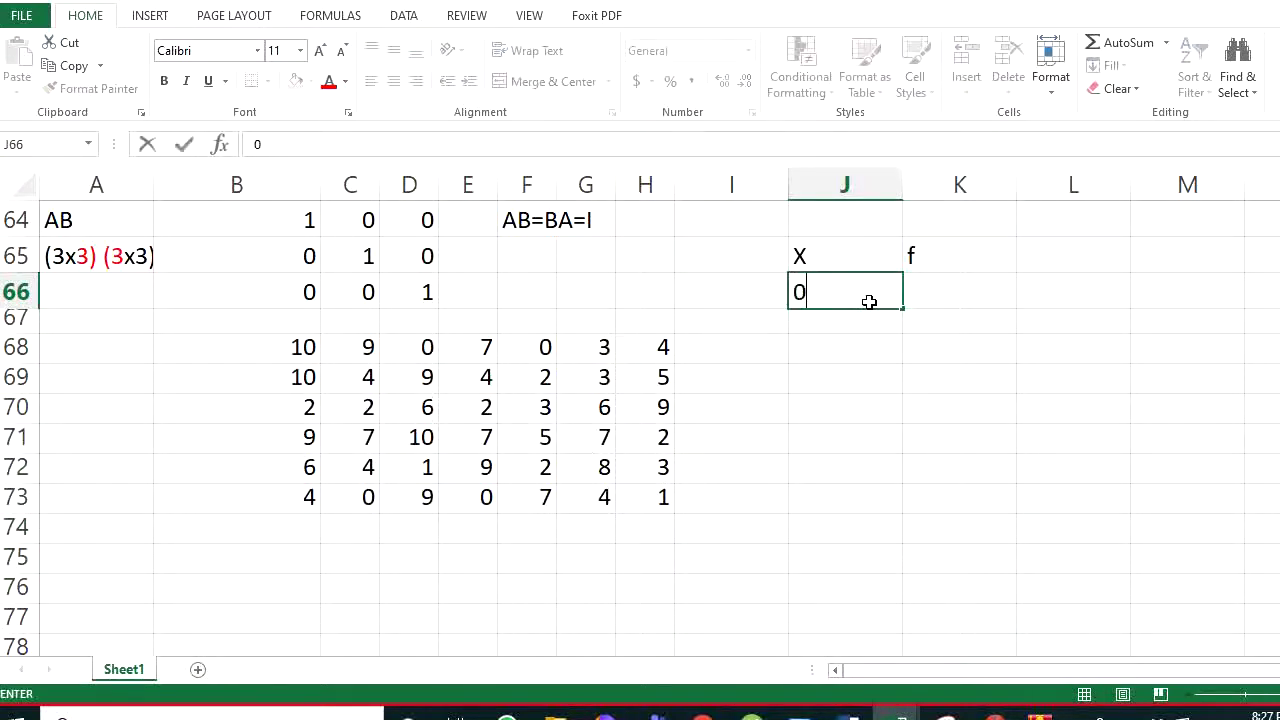
key(Return)
text(1)
key(Return)
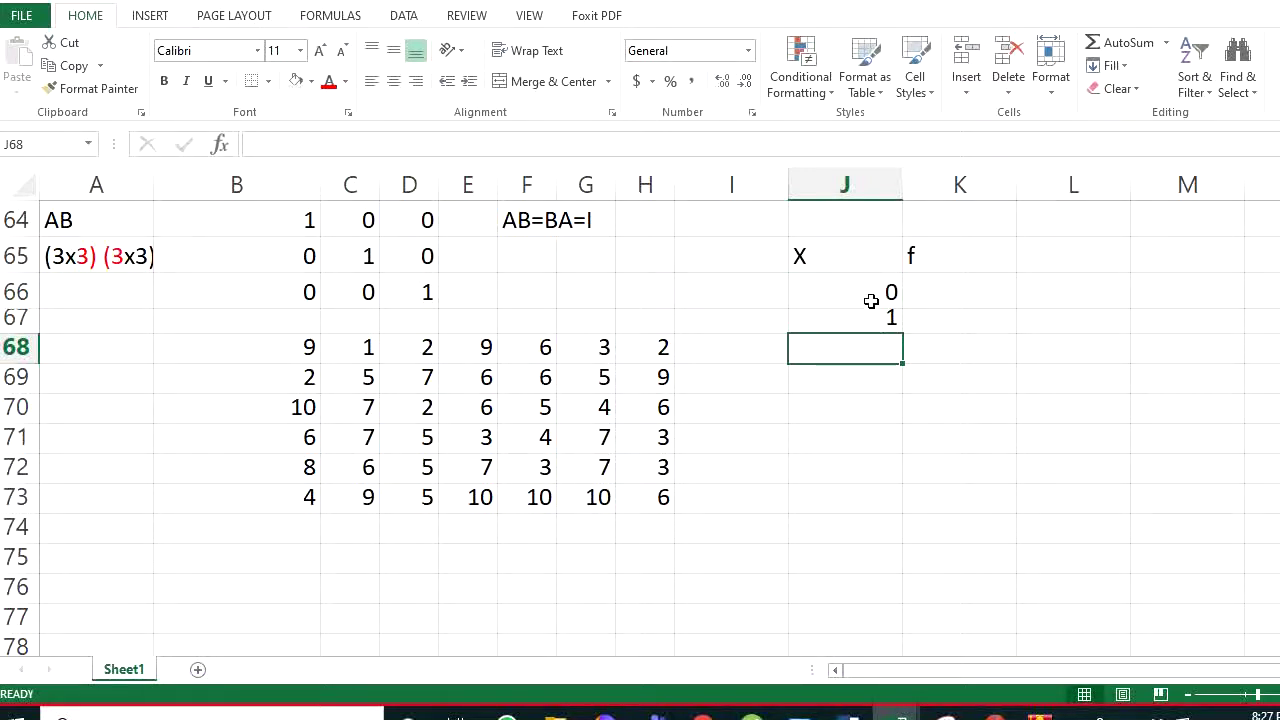
drag(871, 294, 909, 600)
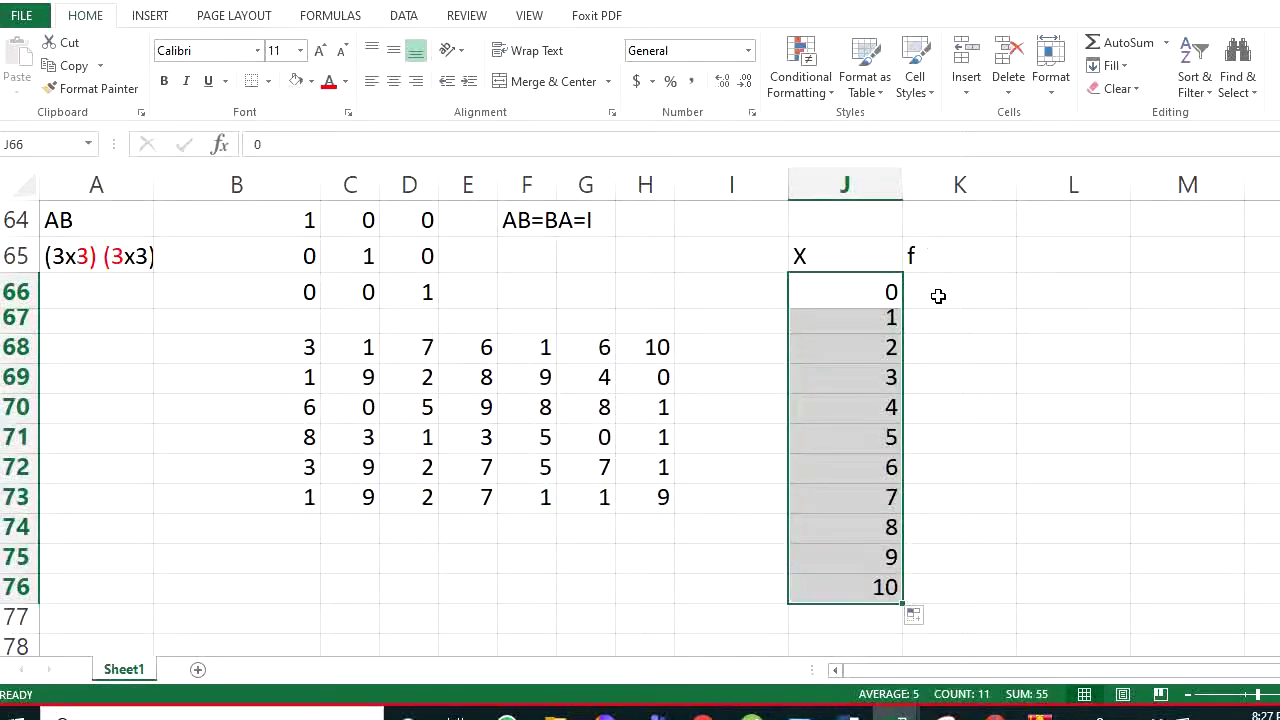
Enter =FREQUENCY(B68:H73,J66:J76) as an array formula in K66:K76
drag(937, 292, 967, 587)
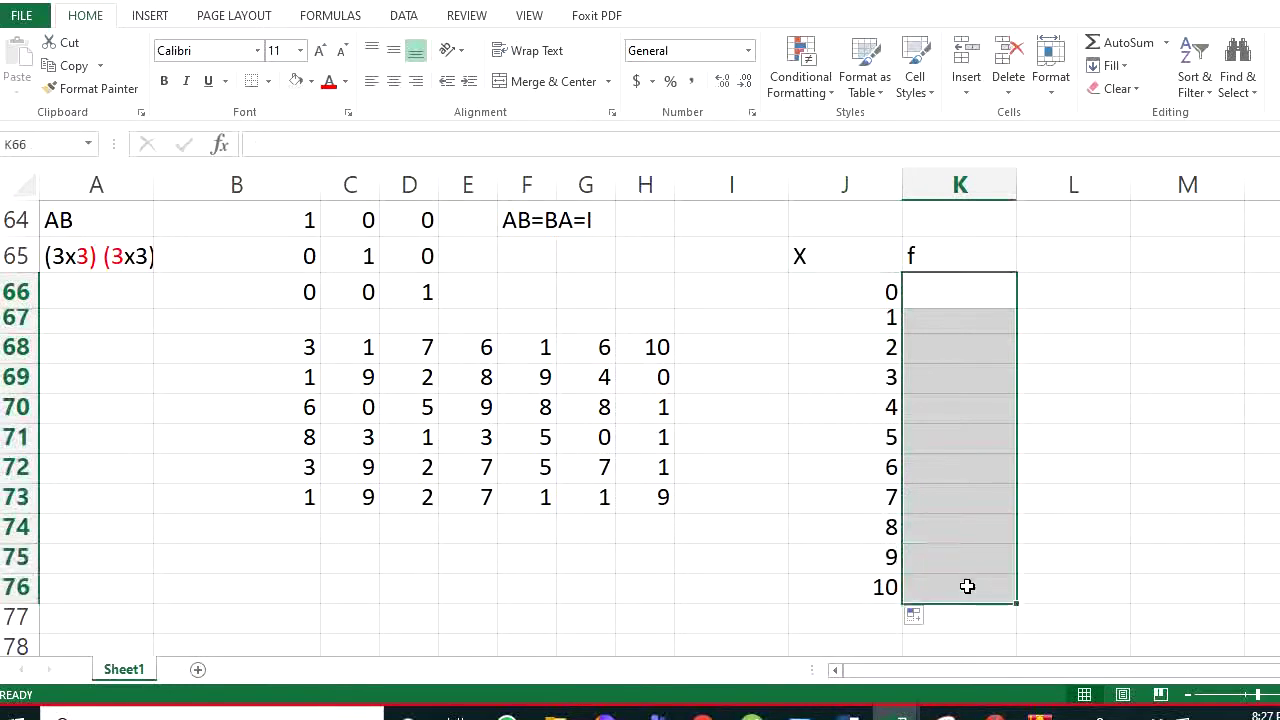
text(=)
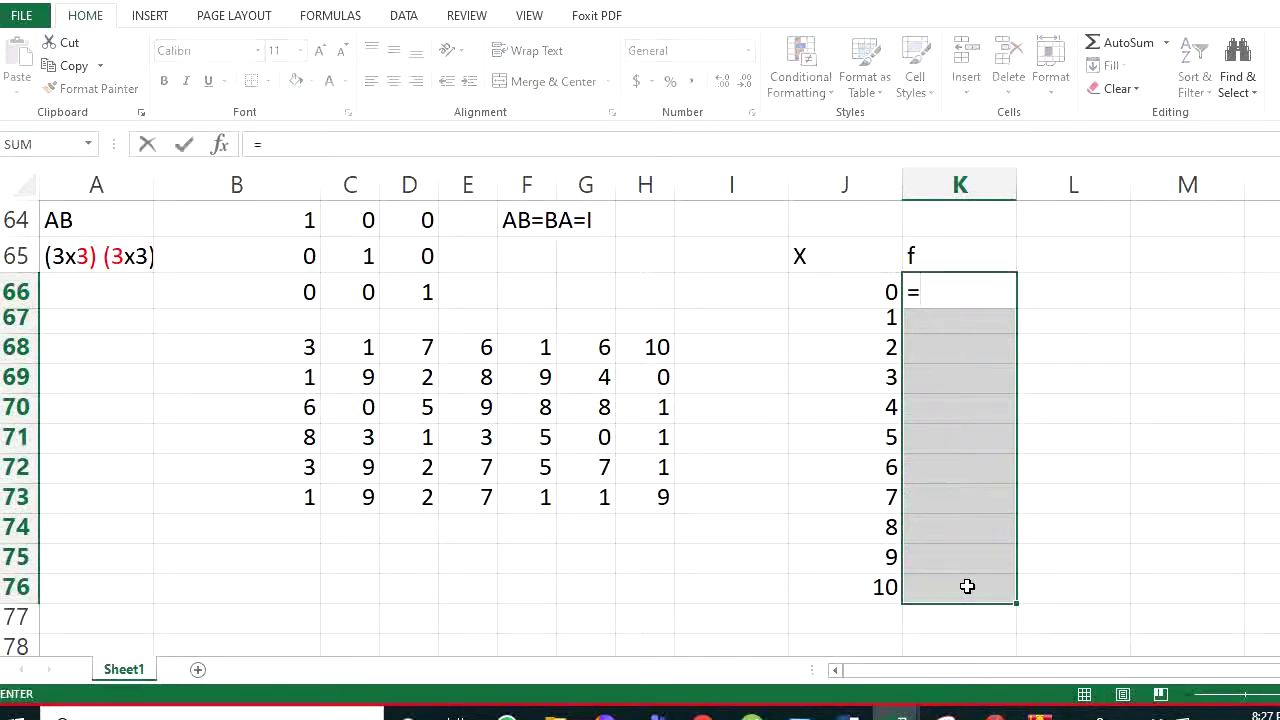
text(frequenc)
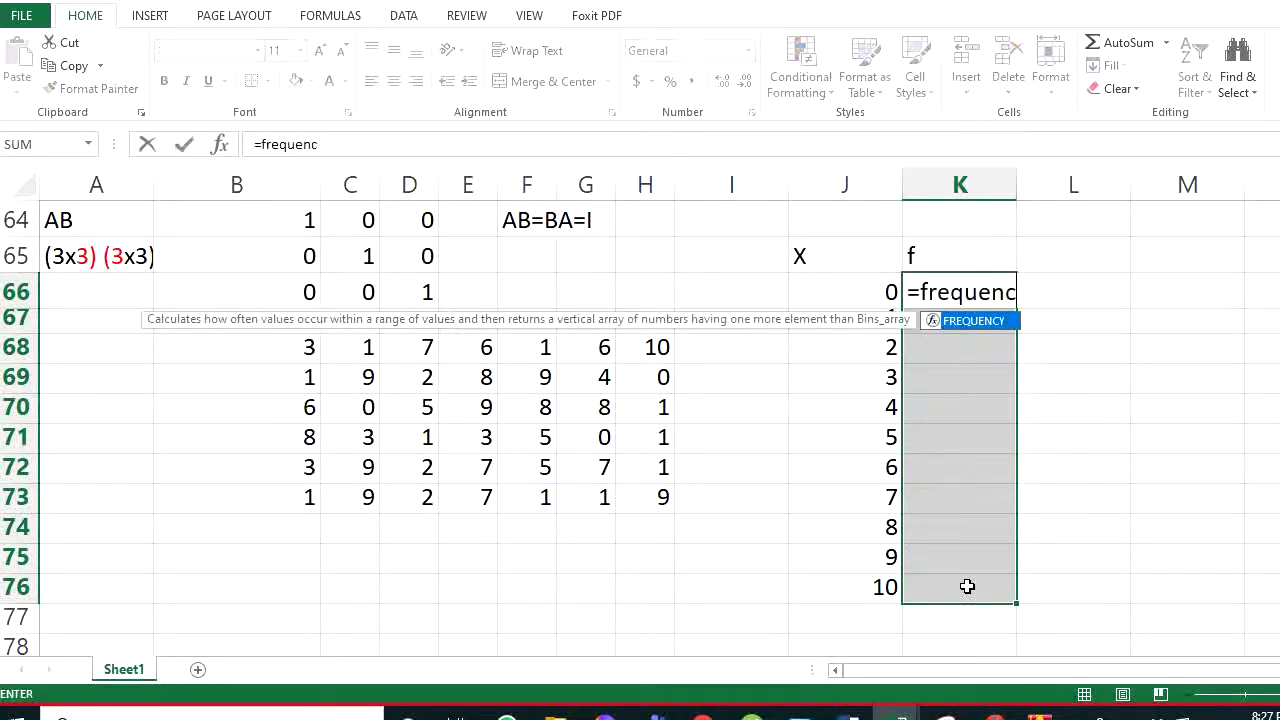
text(y()
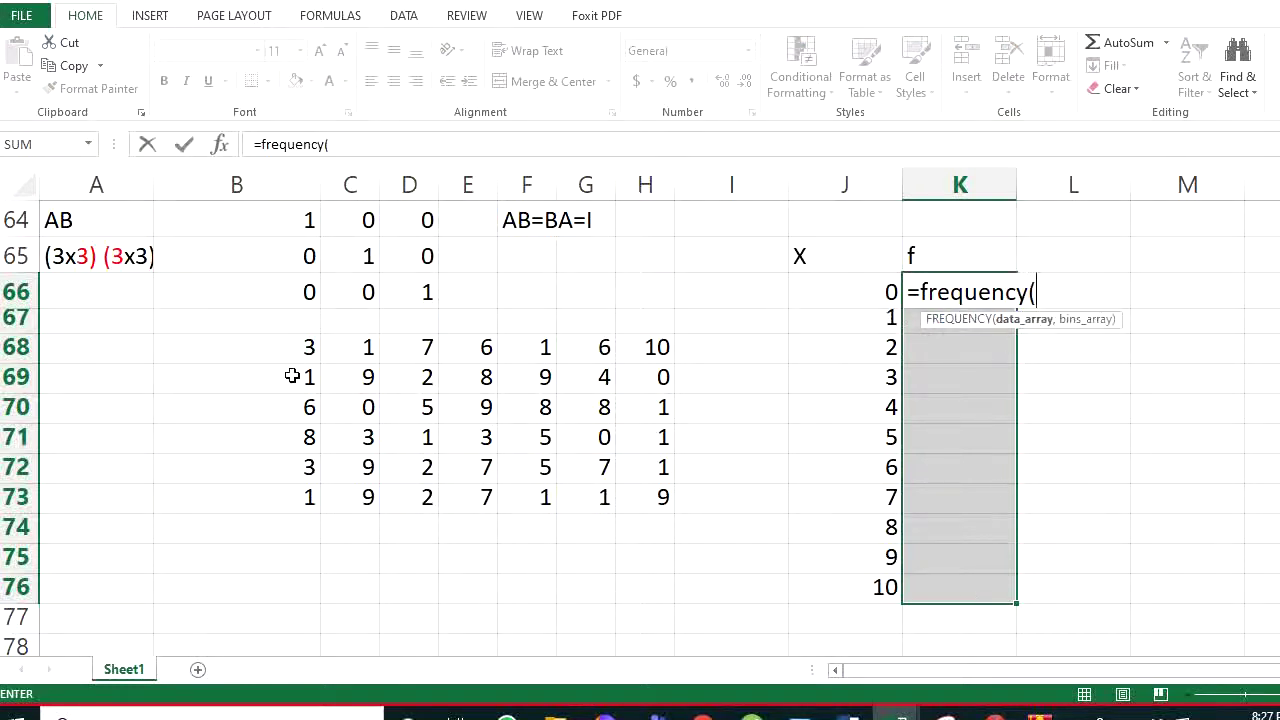
drag(300, 346, 645, 514)
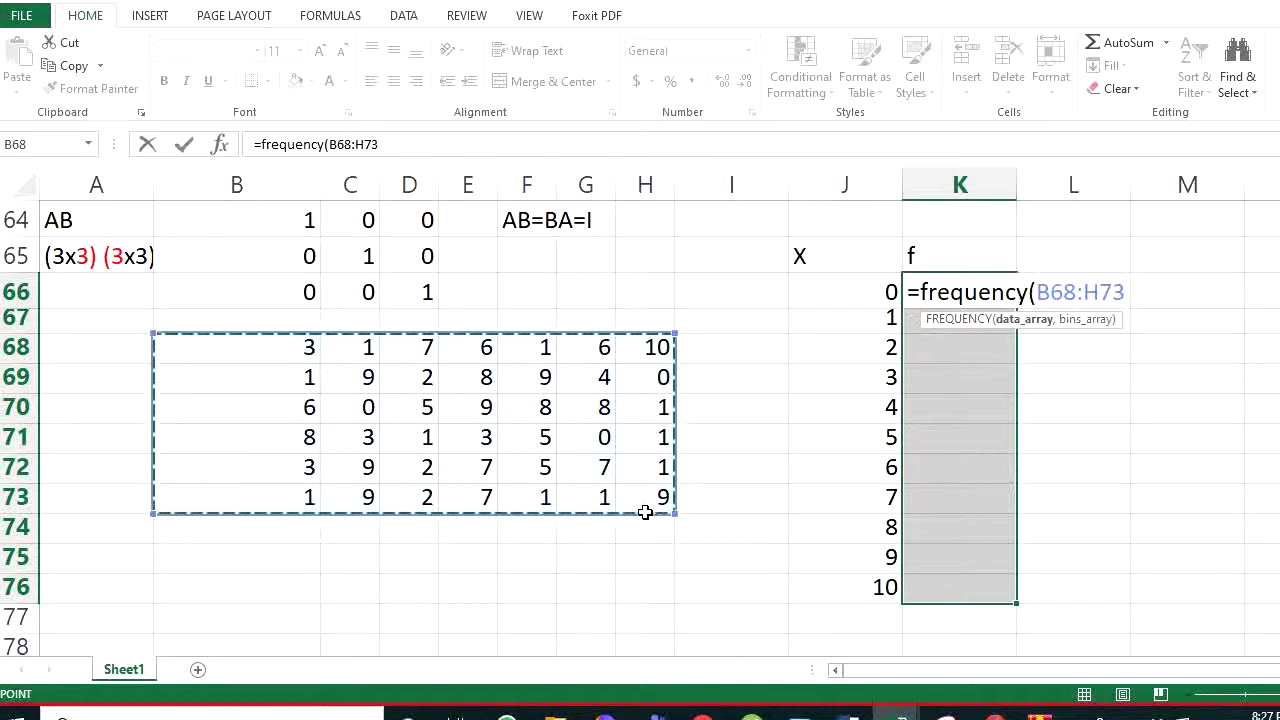
text(,)
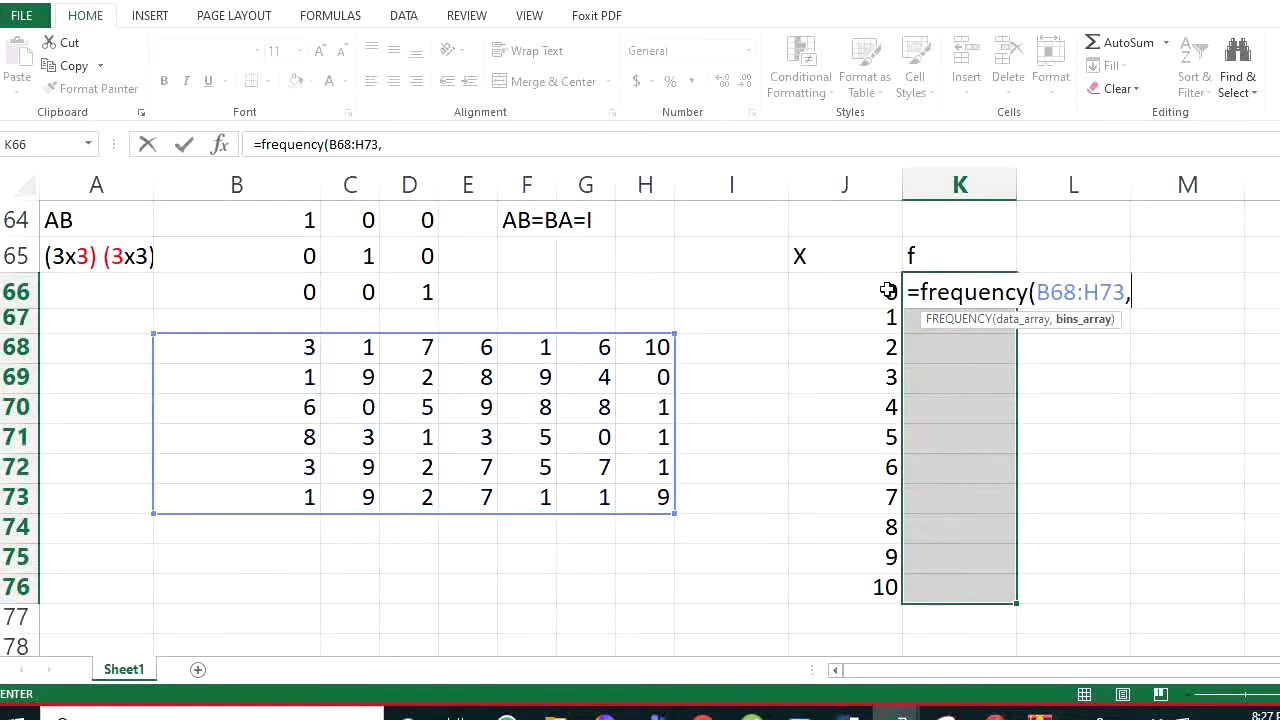
drag(880, 290, 870, 589)
text())
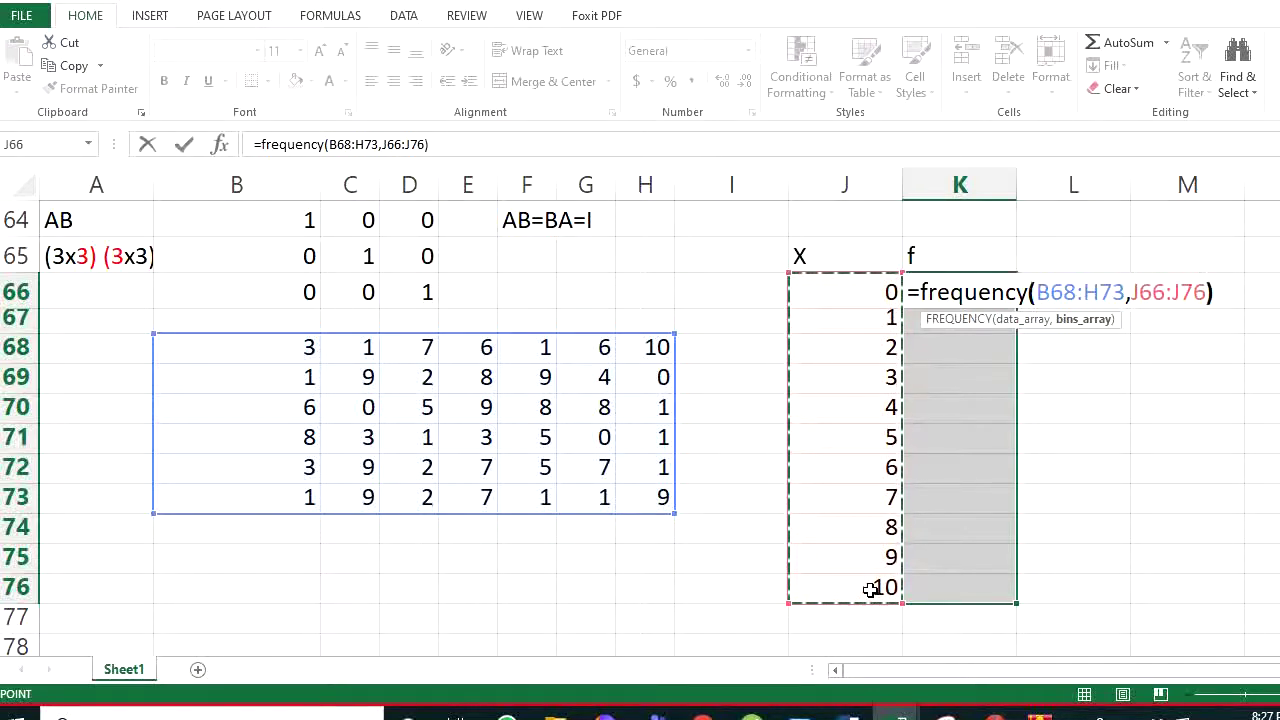
key(ctrl+shift+Return)
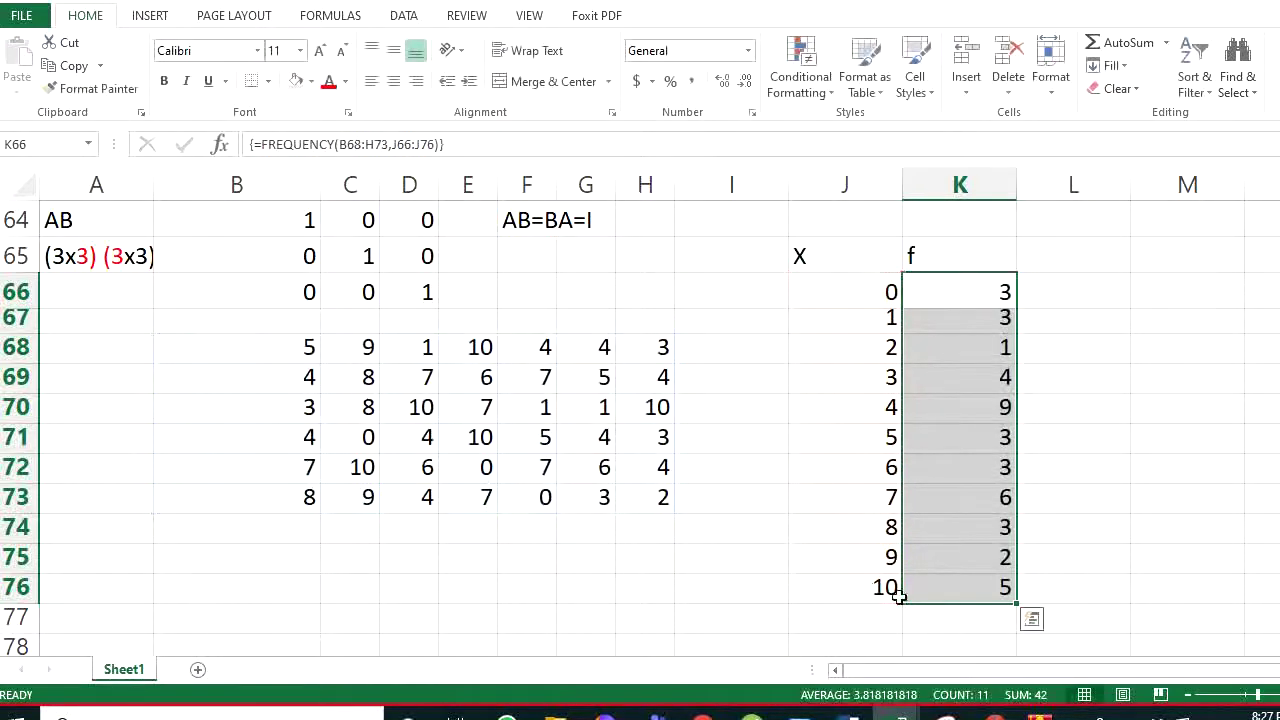
click(1071, 553)
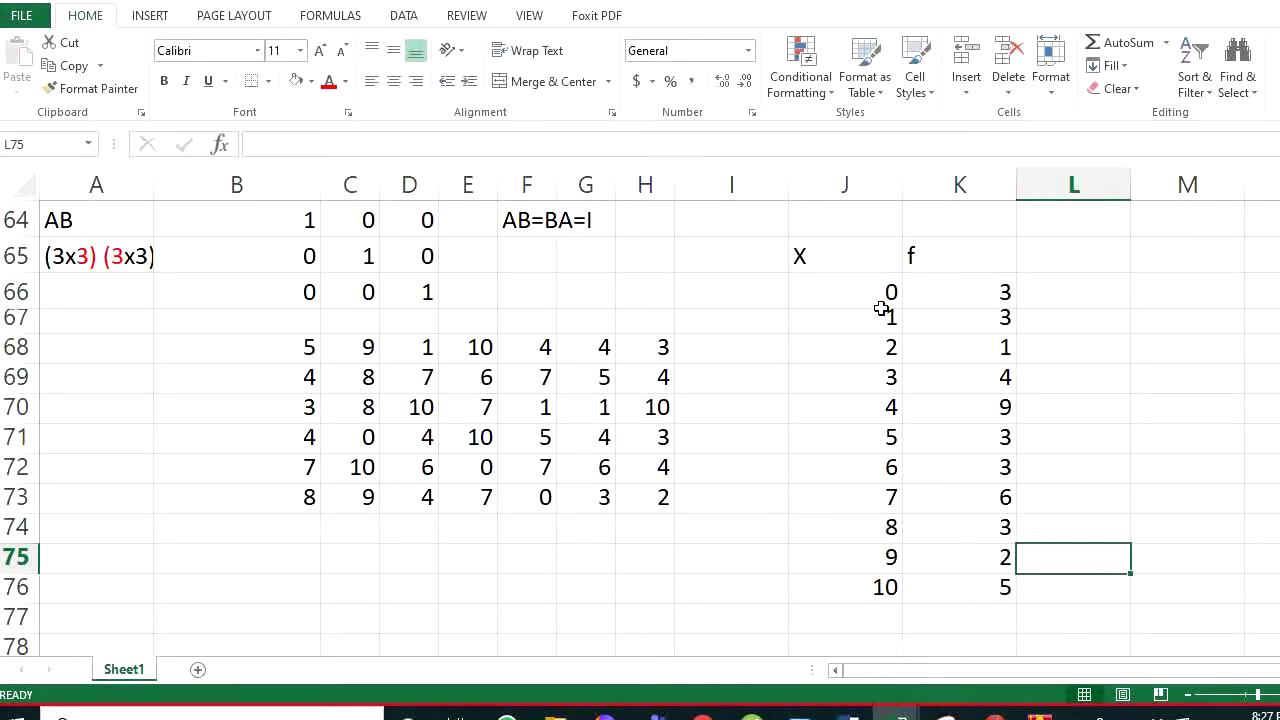
Shade the random number cells holding 5, in B68, F71 and G69, with the light grey fill
drag(964, 292, 987, 585)
click(893, 440)
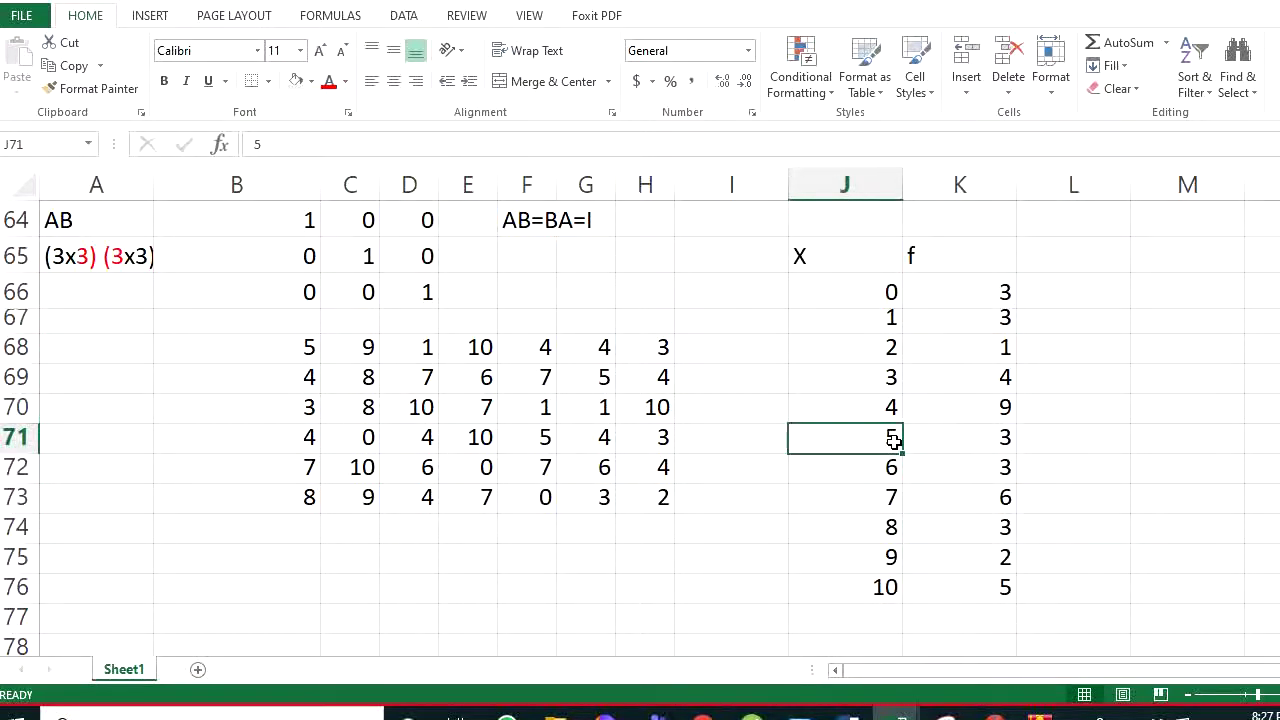
click(545, 436)
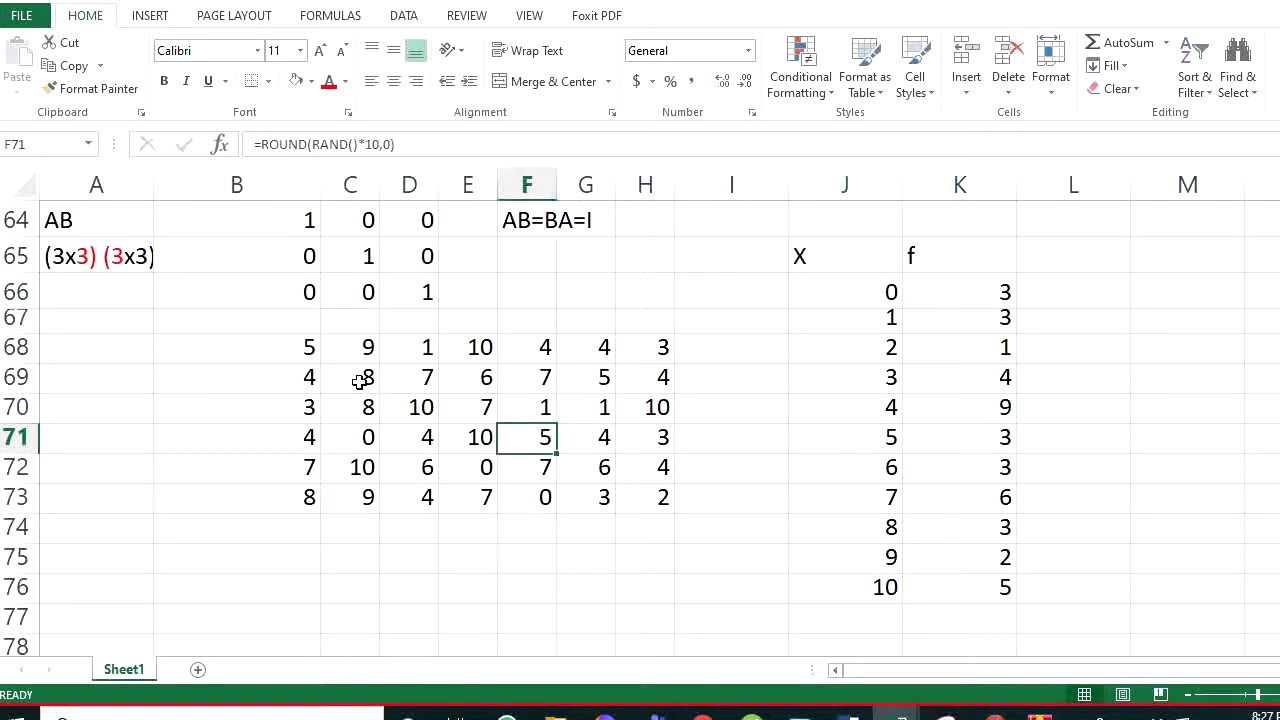
click(310, 347)
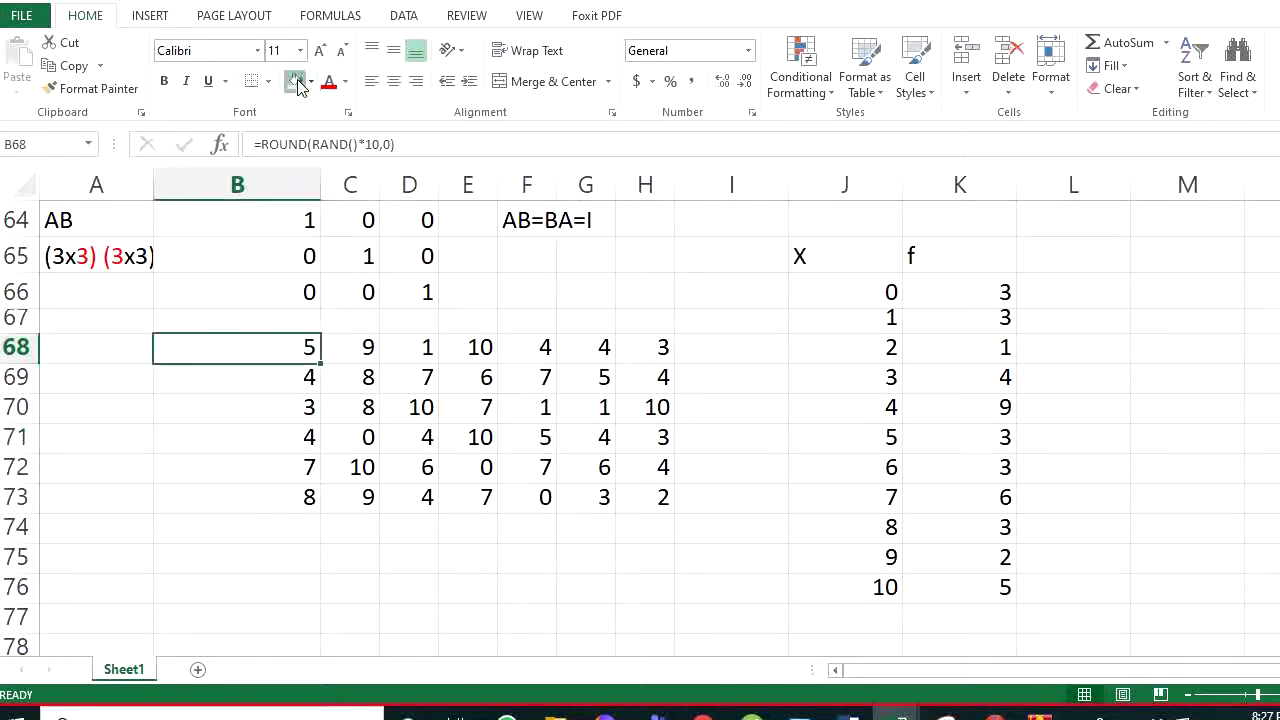
click(535, 447)
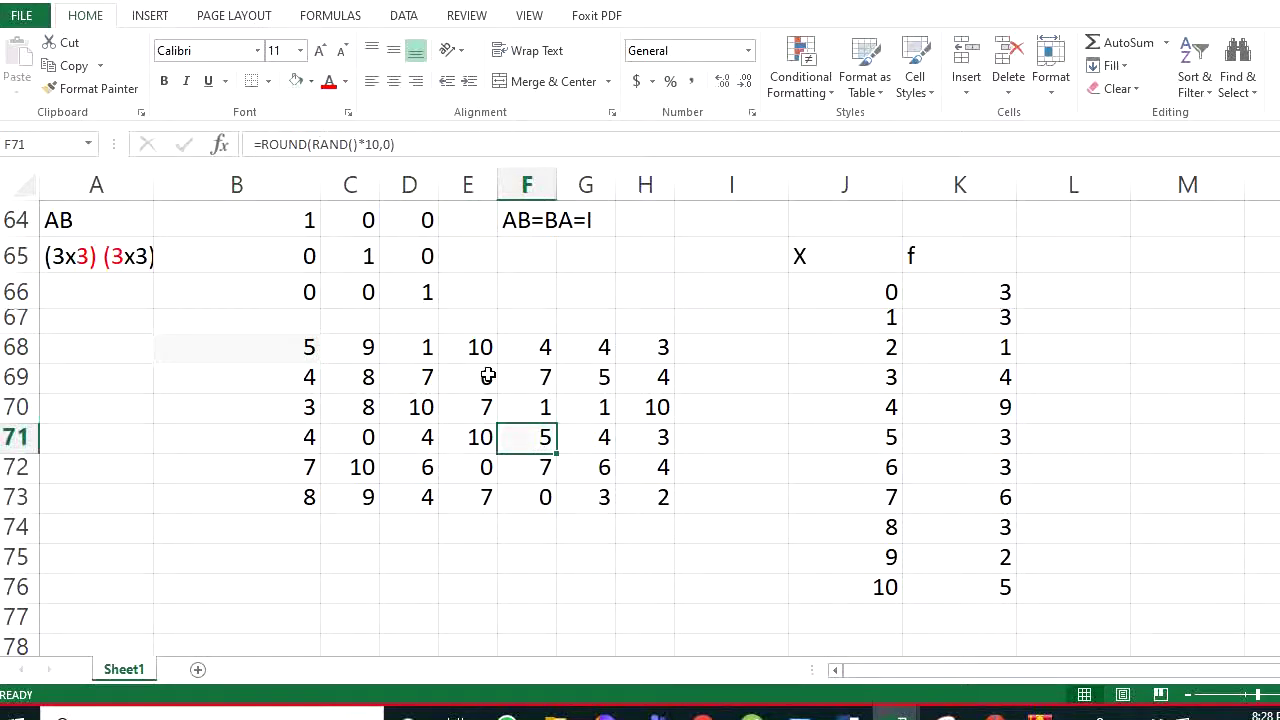
click(603, 377)
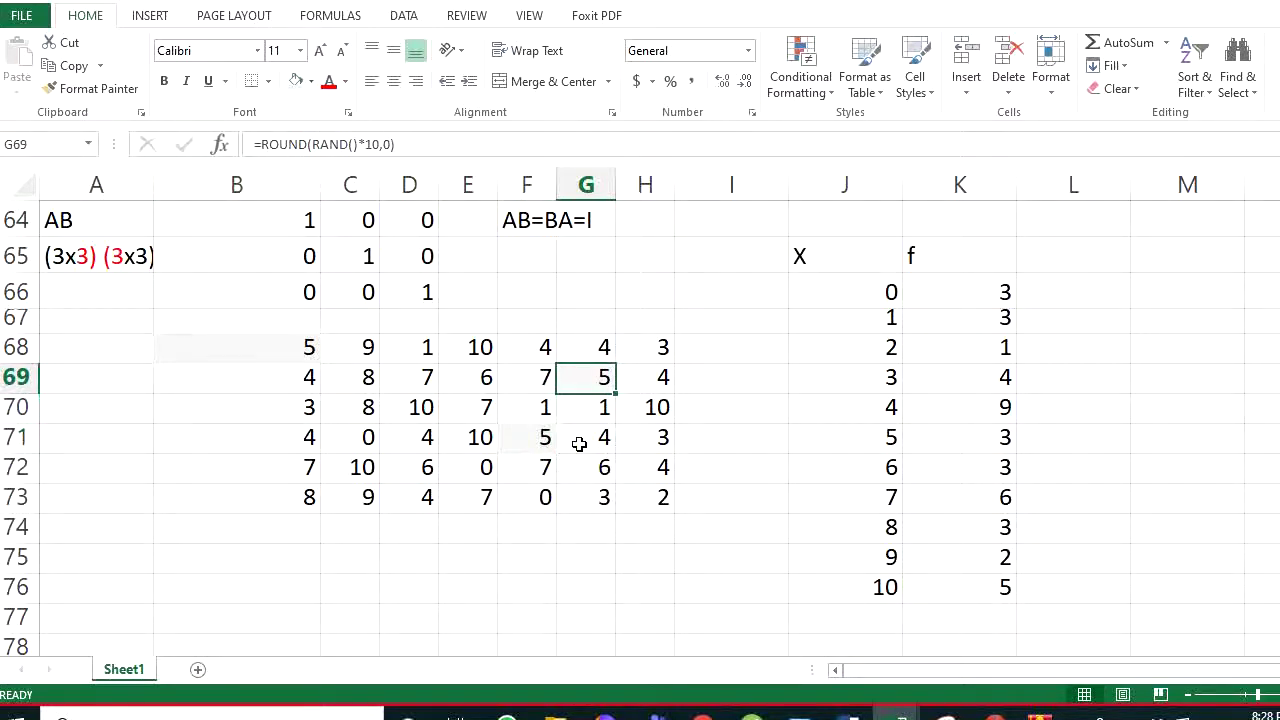
Fill the random number cells holding 0, in C71, E72 and F73, with blue
click(368, 440)
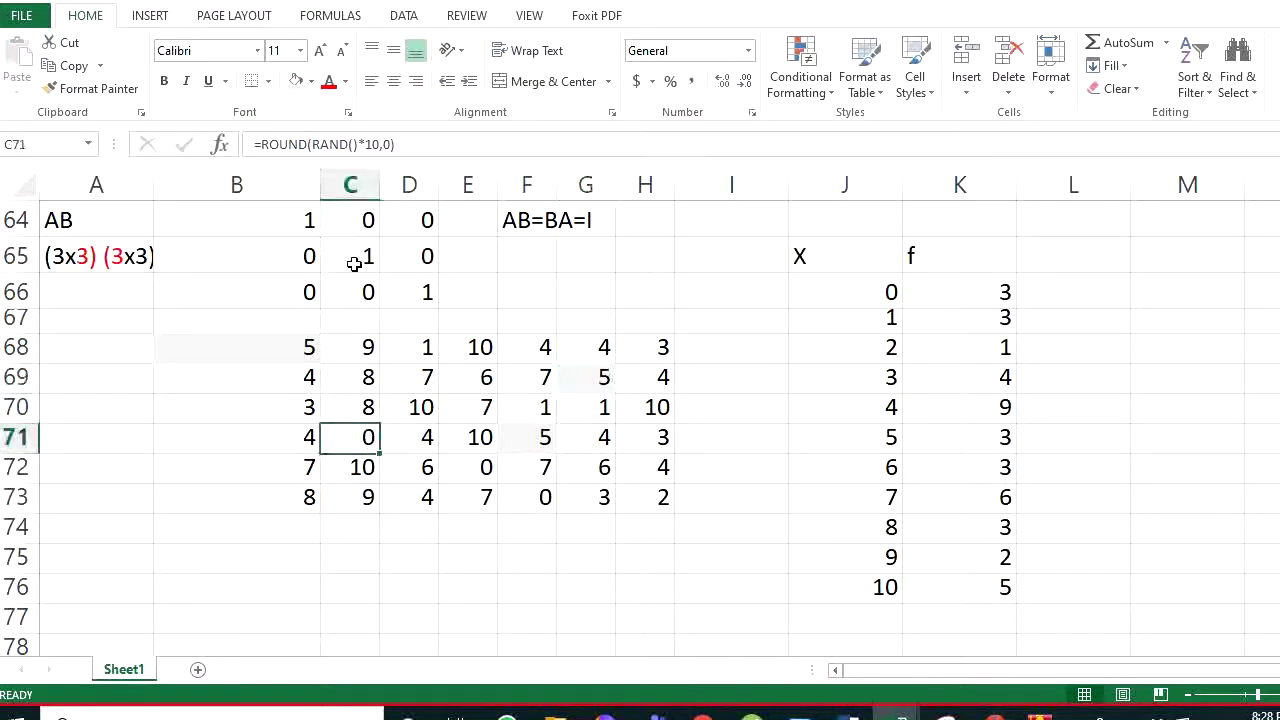
click(311, 81)
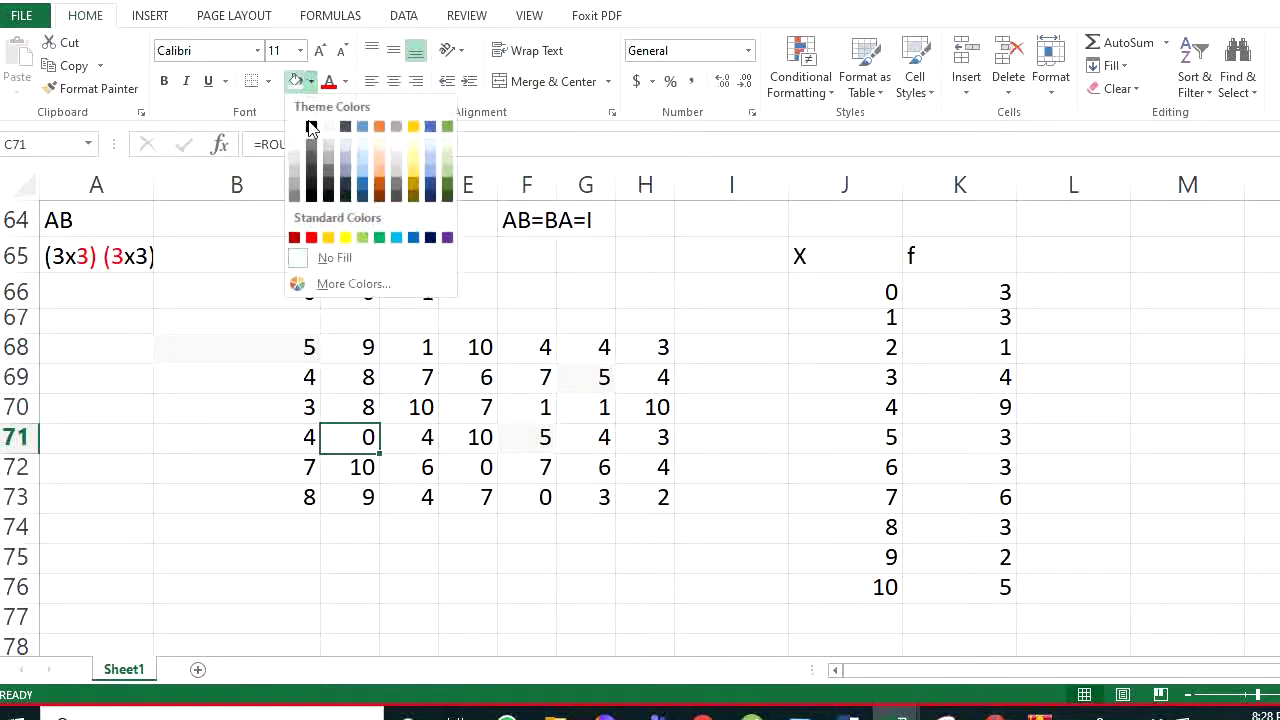
click(361, 124)
click(479, 474)
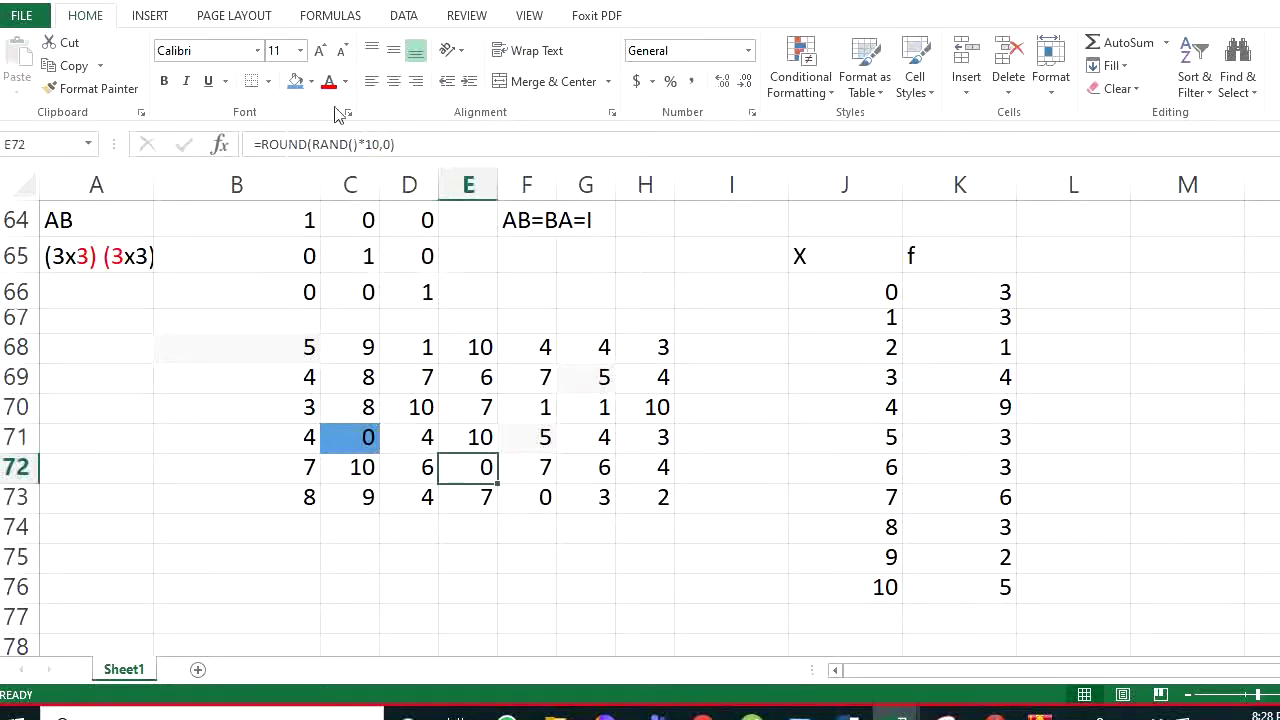
click(296, 85)
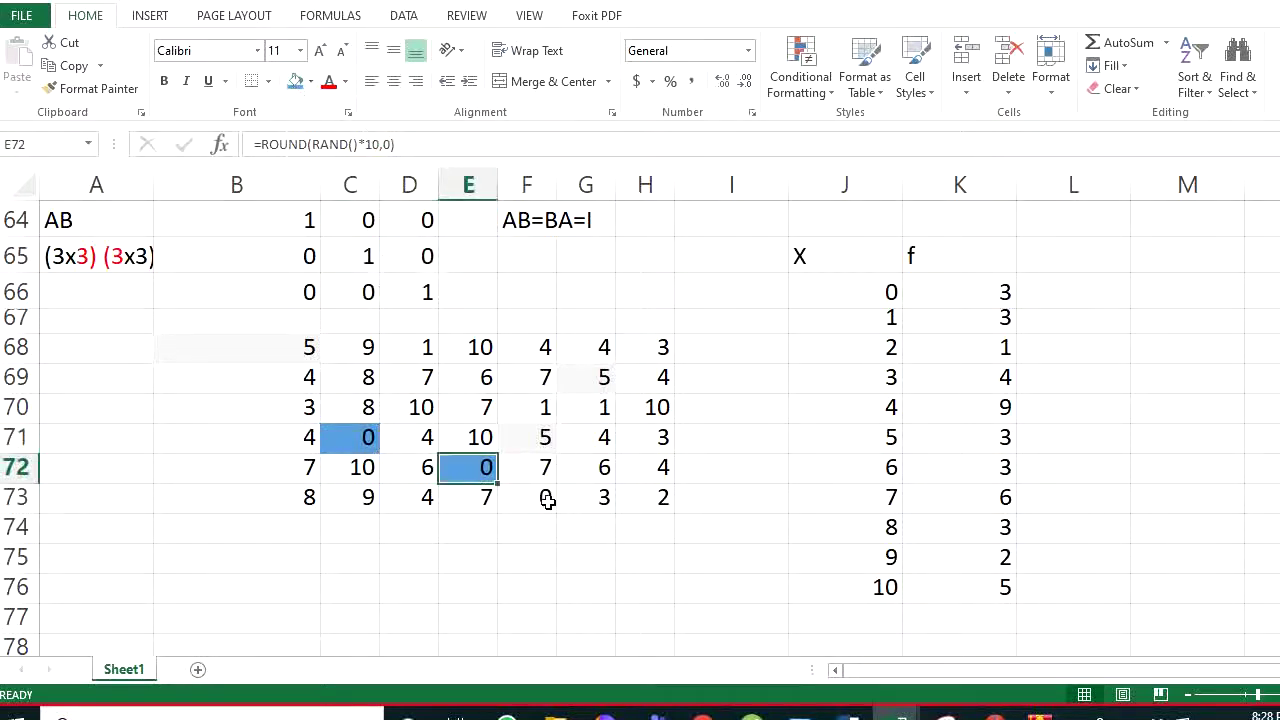
click(545, 497)
click(296, 84)
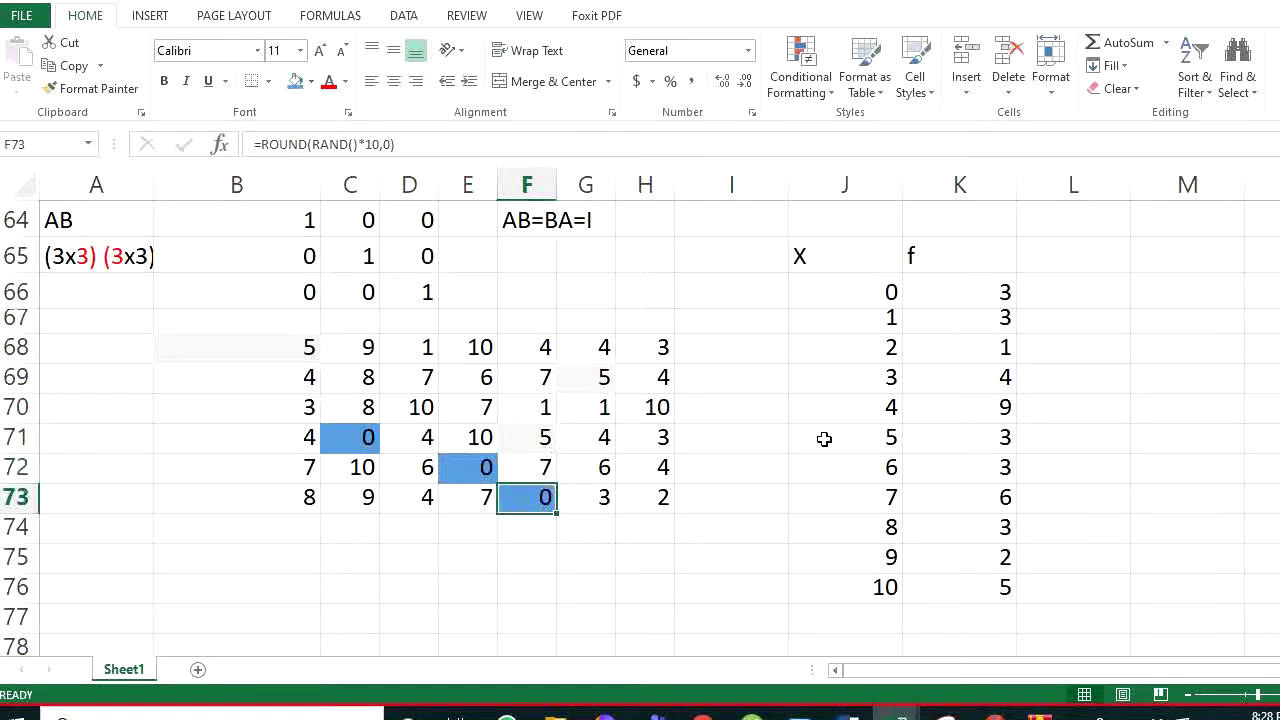
Compare the zeros with the X and f table, and undo all grey and blue fills in the random number block
click(967, 502)
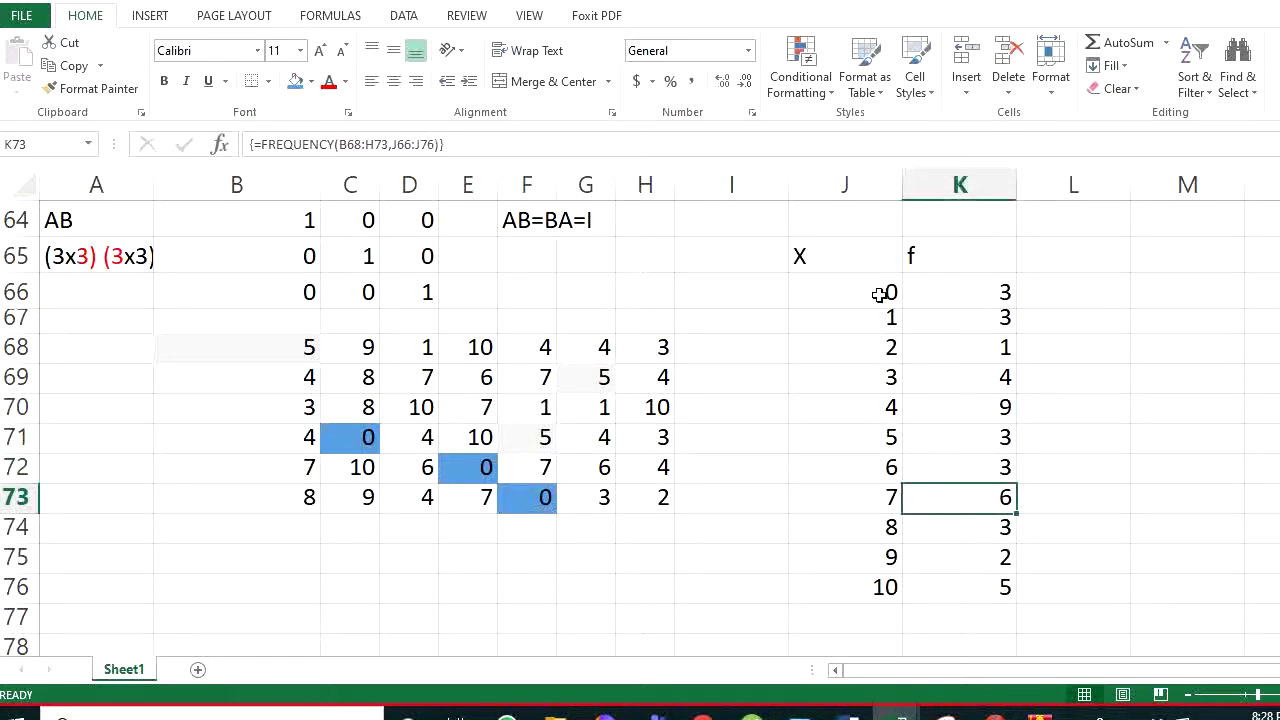
drag(878, 294, 1006, 594)
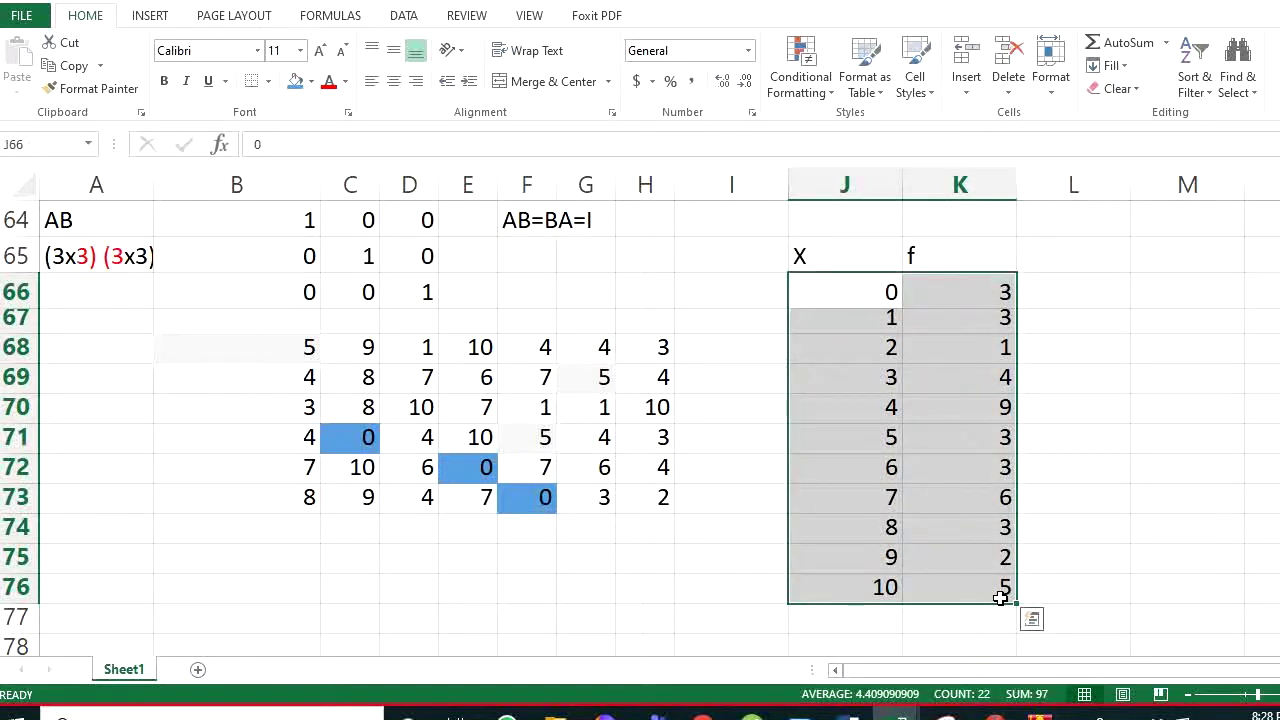
click(1050, 529)
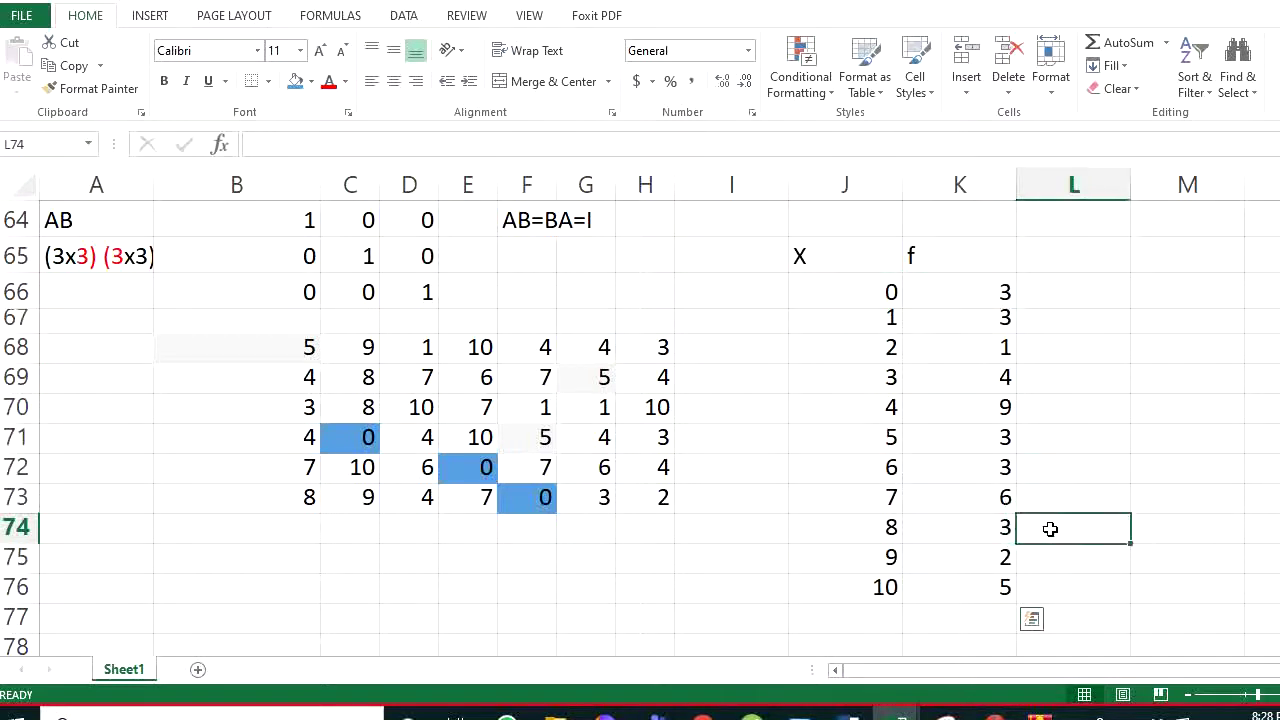
key(ctrl+z)
key(ctrl+z)
key(ctrl+z)
key(ctrl+z)
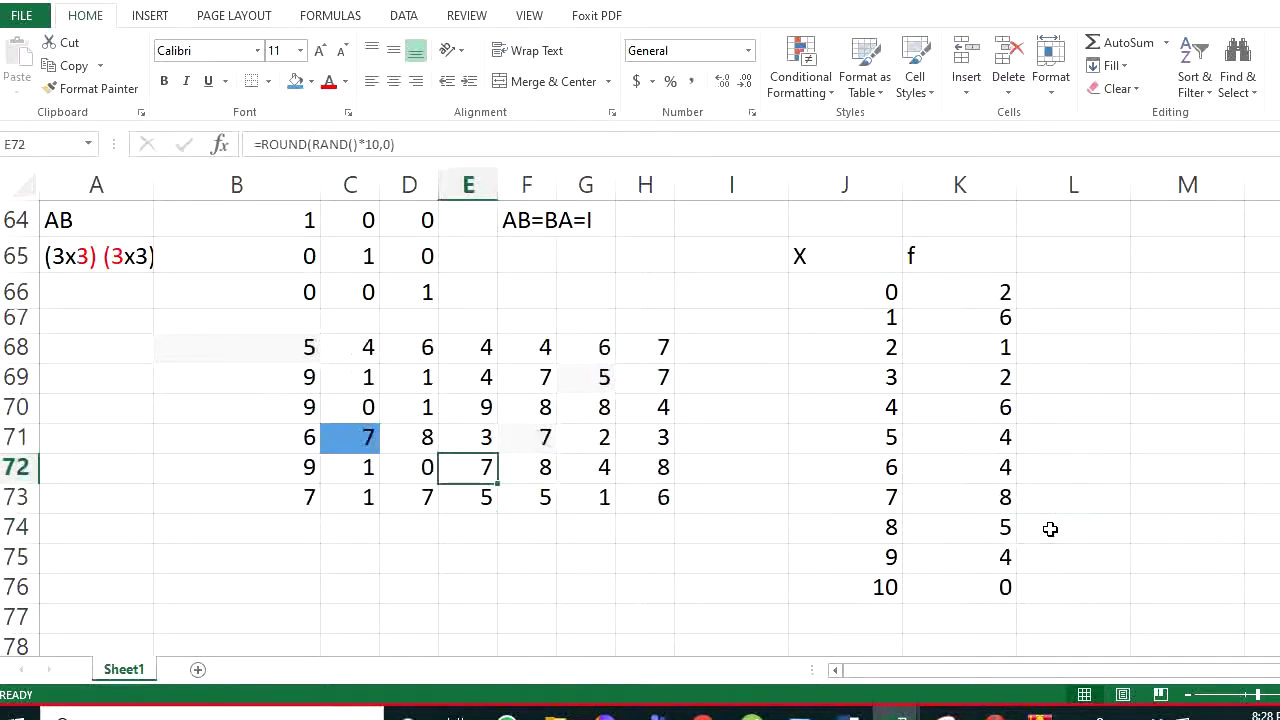
key(ctrl+z)
key(ctrl+z)
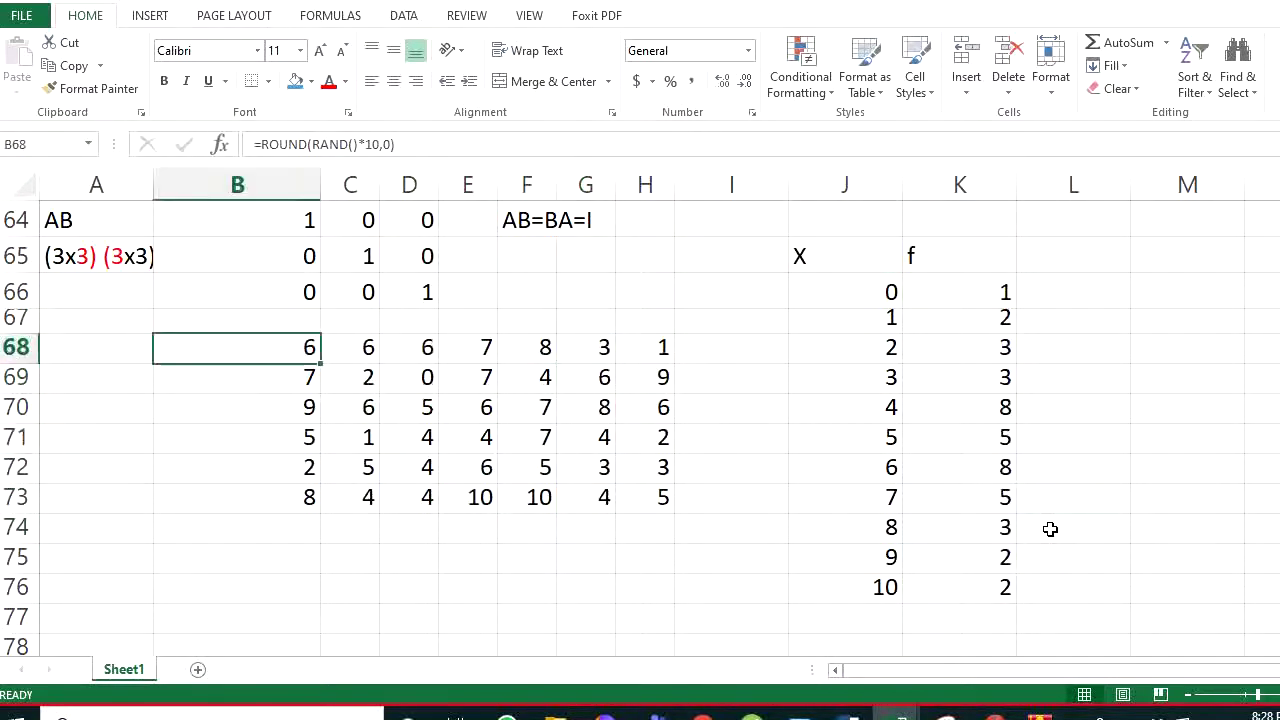
Recalculate the sheet repeatedly to regenerate the random numbers in B68:H73, and review the frequencies in the X and f table
click(808, 487)
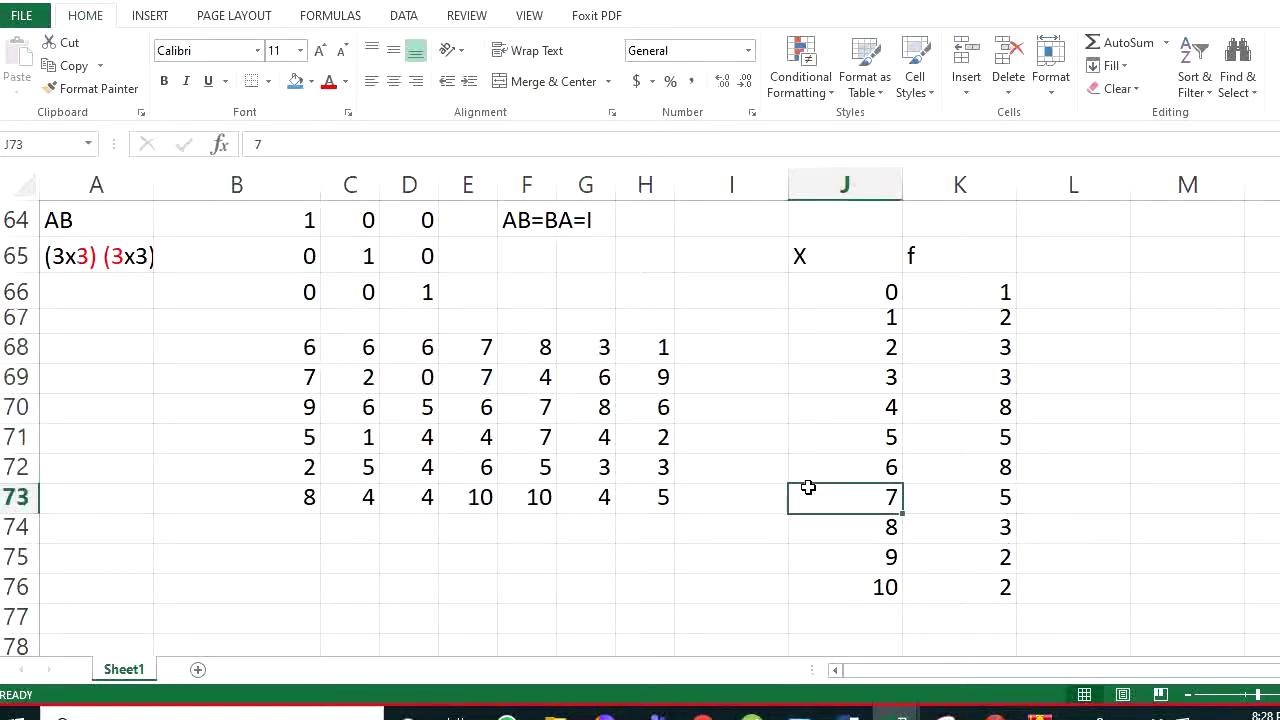
key(alt)
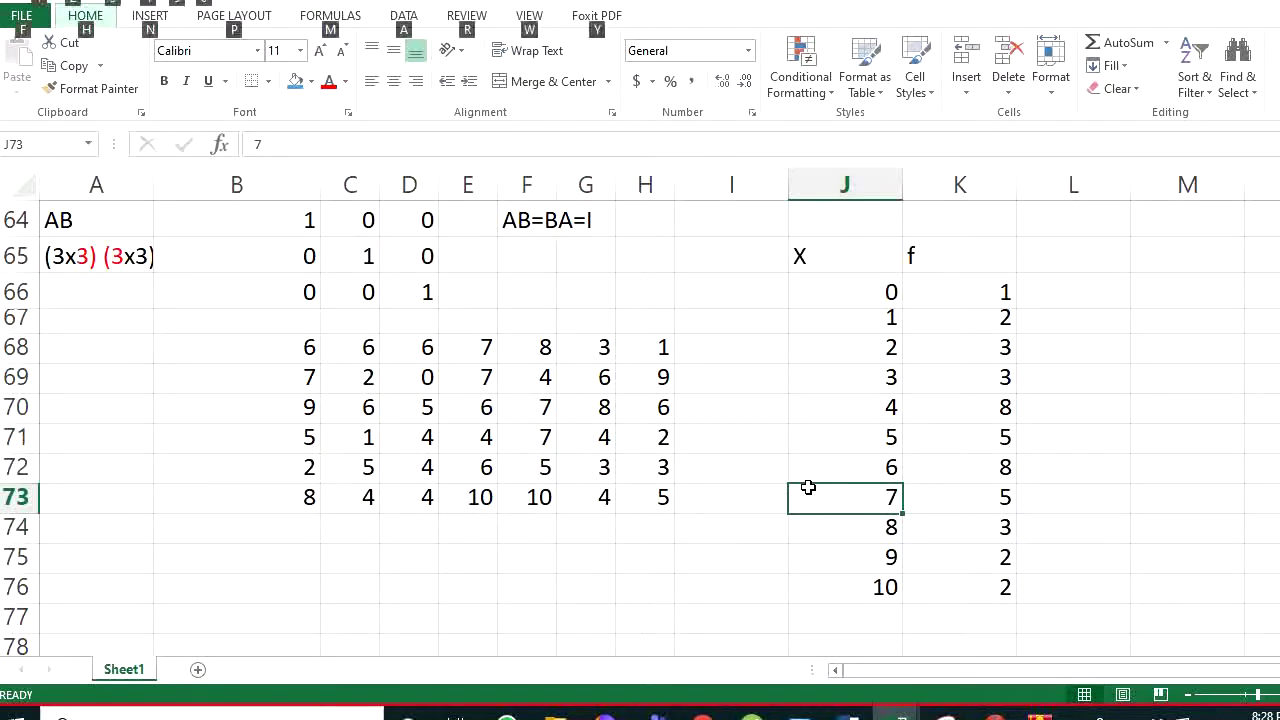
key(F9)
key(F9)
key(F9)
key(F9)
key(F9)
key(F9)
key(F9)
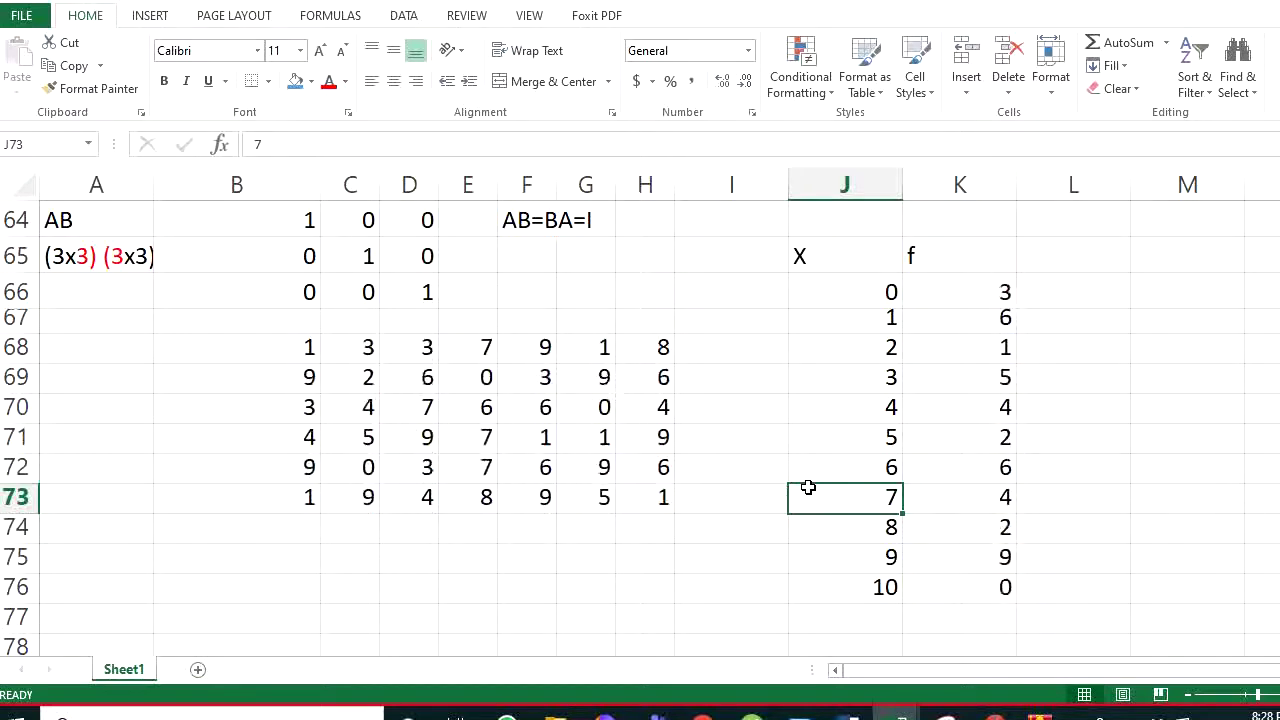
key(F9)
key(F9)
key(F9)
key(F9)
key(F9)
key(F9)
key(F9)
key(F9)
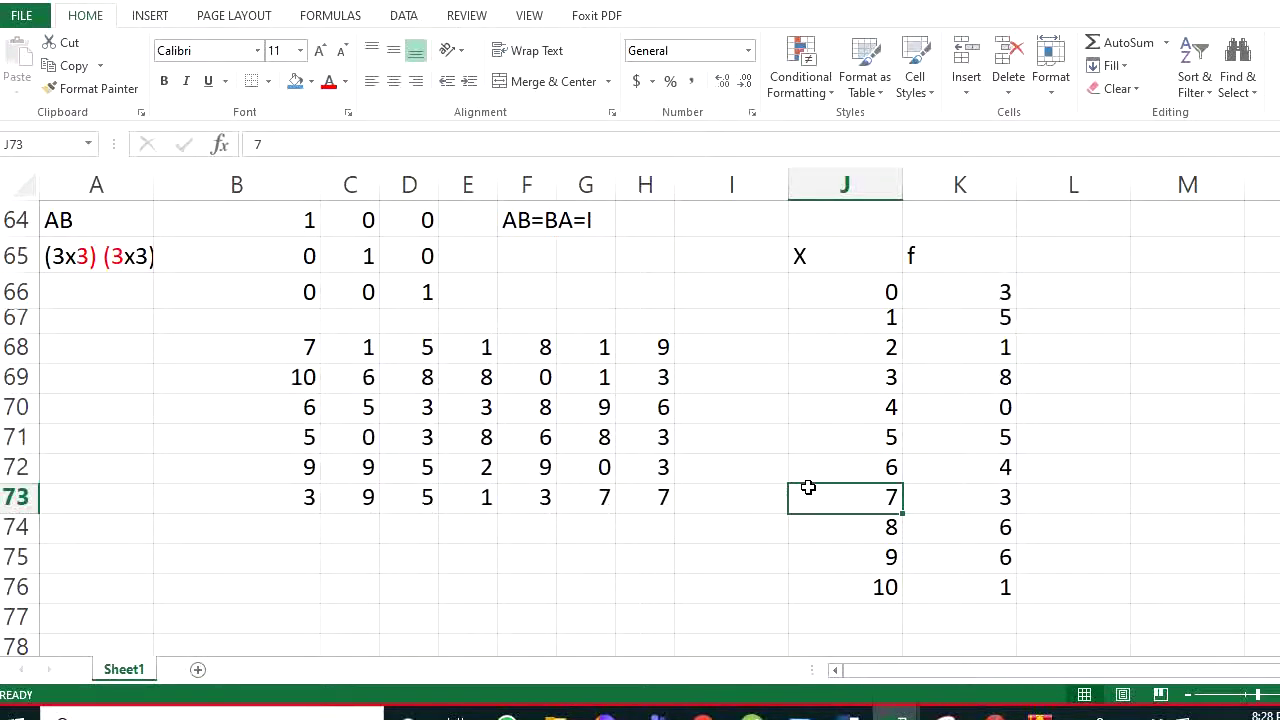
key(F9)
key(F9)
key(F9)
key(F9)
key(F9)
key(F9)
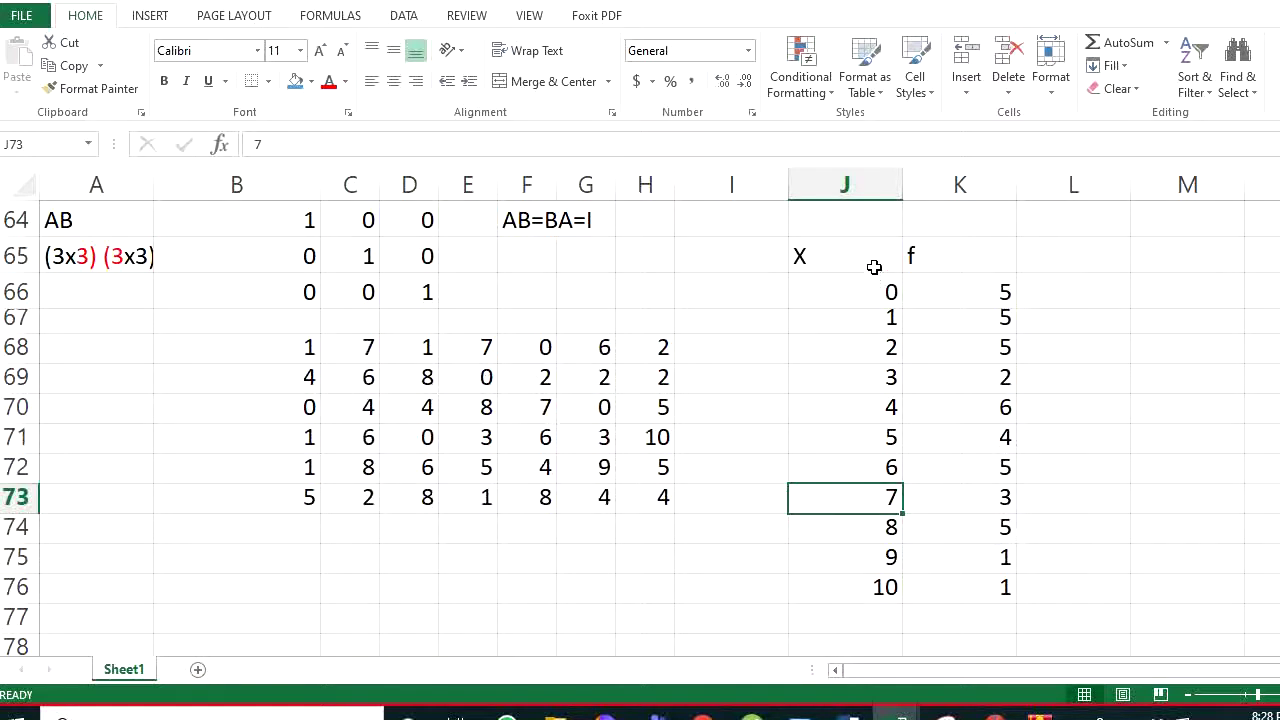
drag(874, 264, 1020, 560)
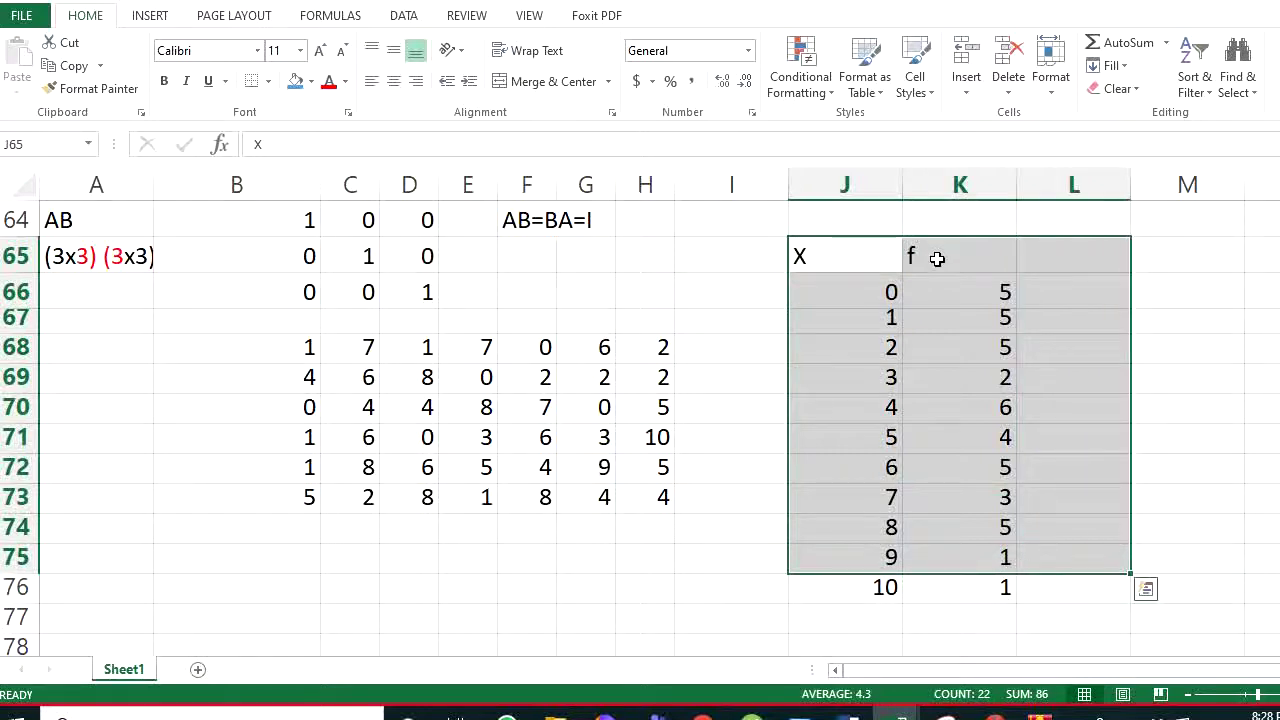
click(927, 499)
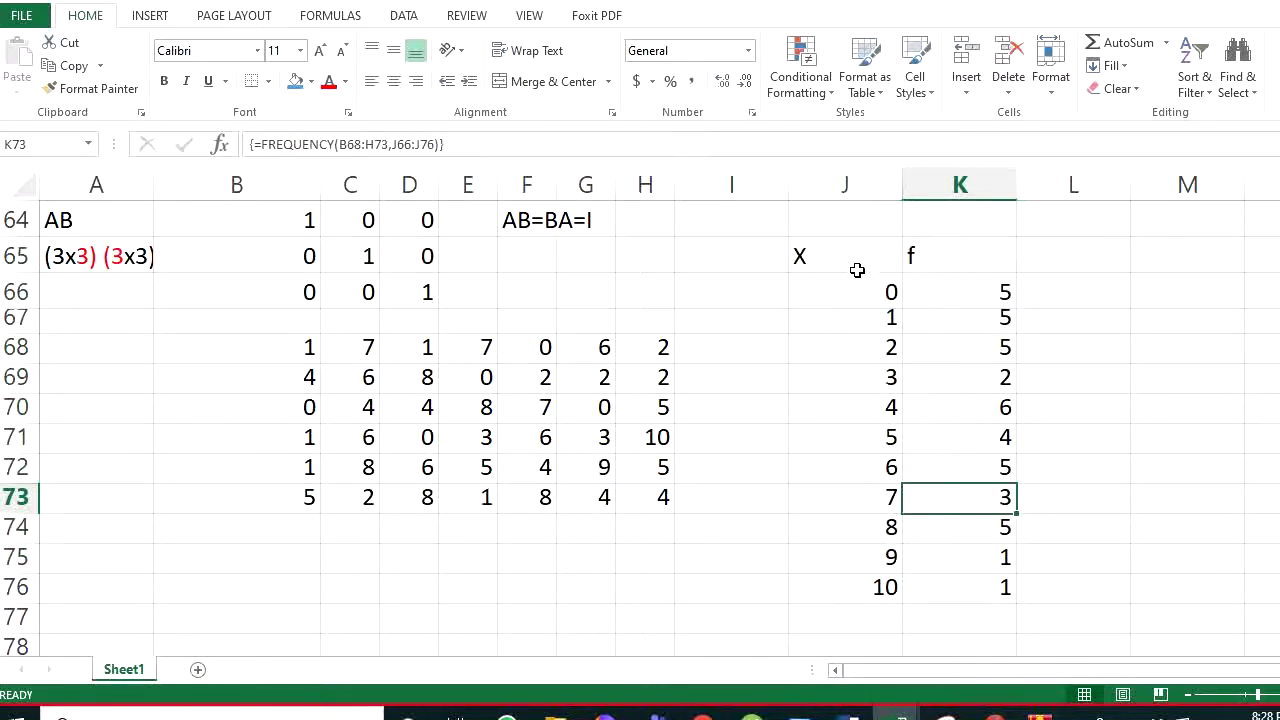
click(750, 520)
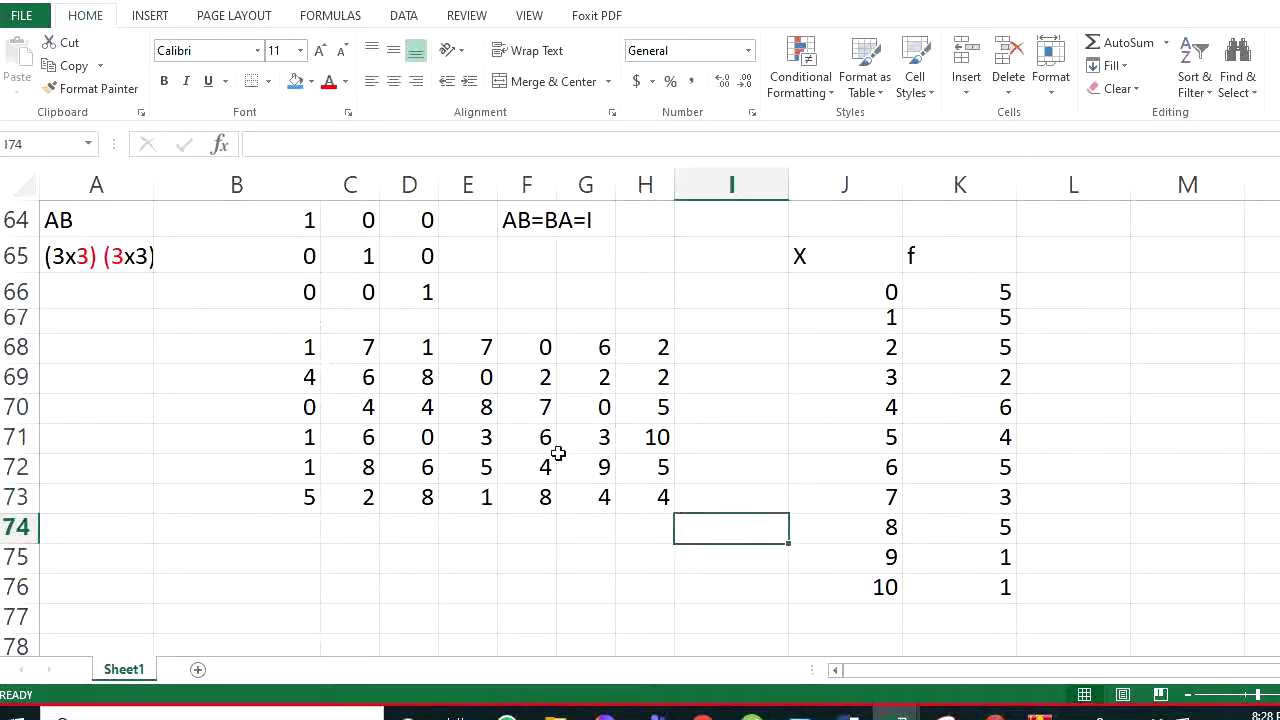
Switch to the Class Lecture meeting in Microsoft Teams to check the participants, and return to the Excel workbook
drag(274, 349, 651, 491)
click(816, 564)
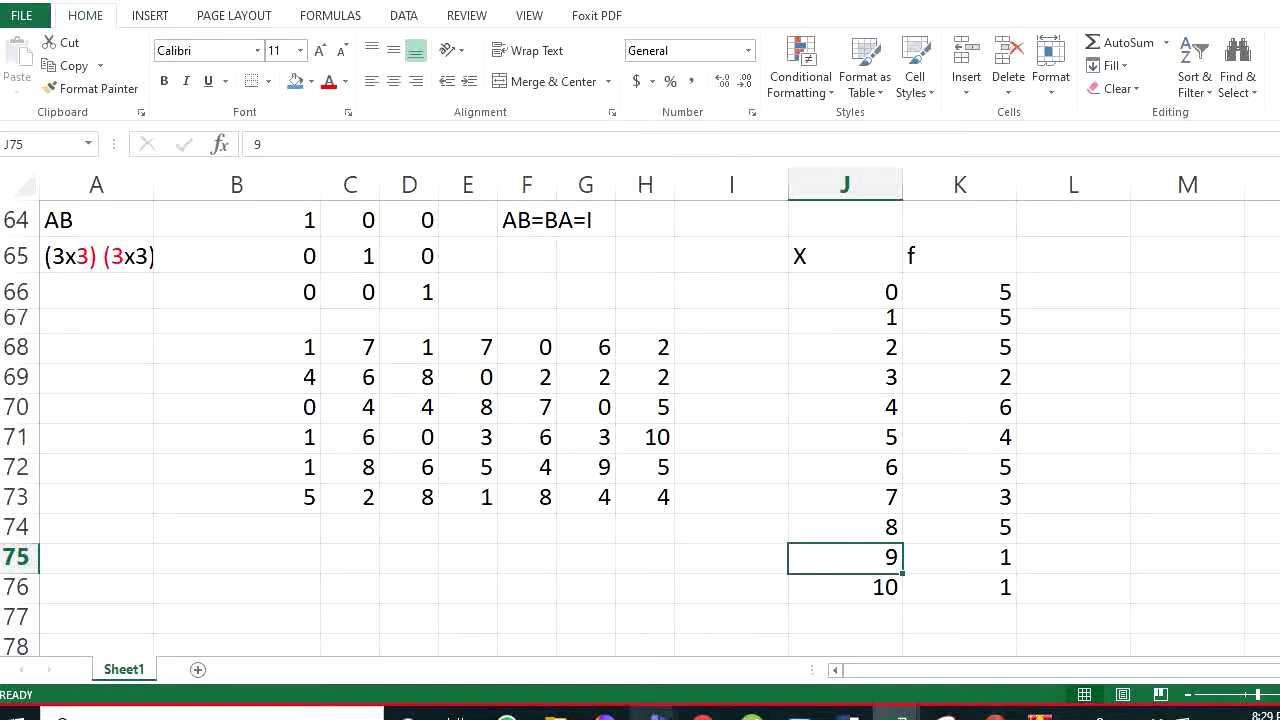
click(655, 712)
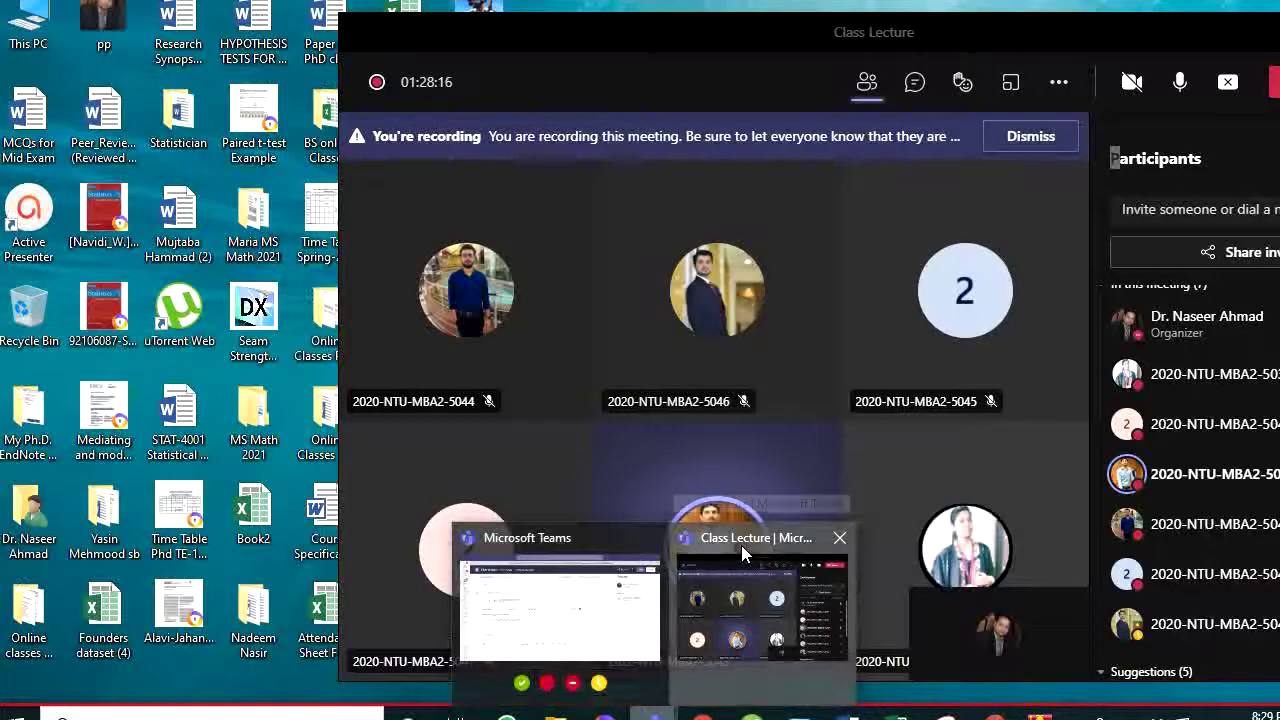
click(741, 545)
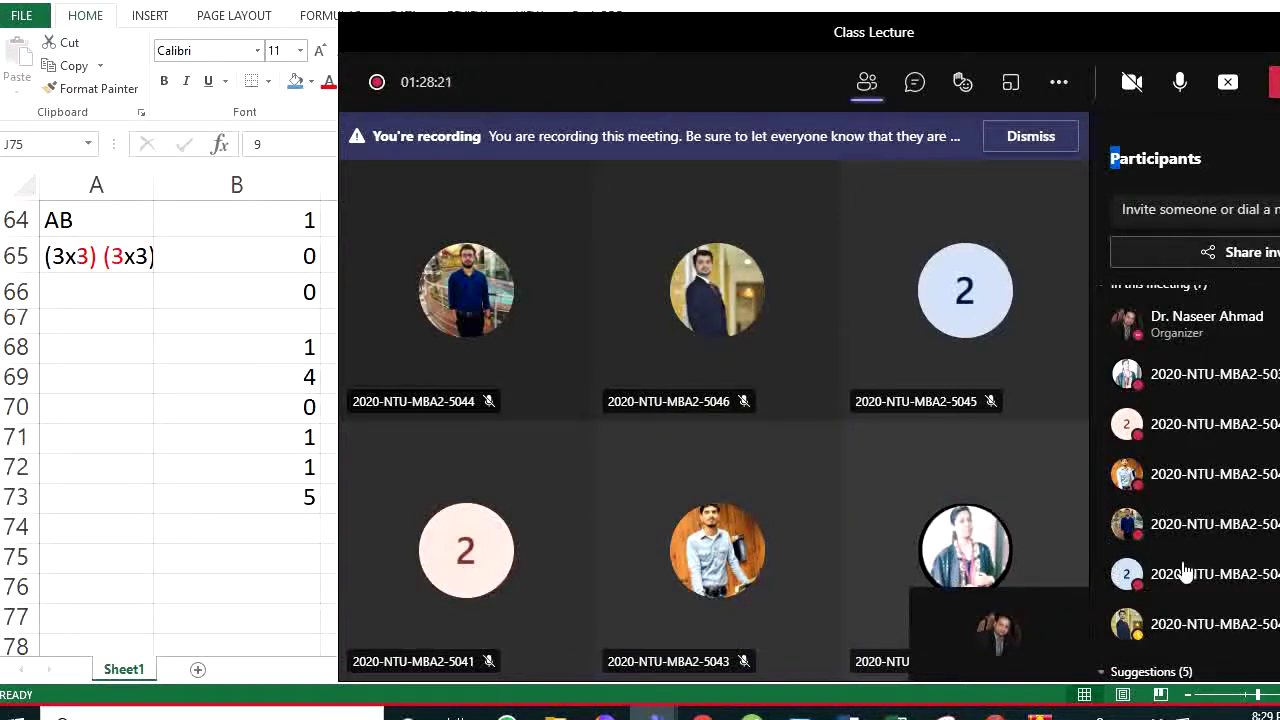
click(232, 472)
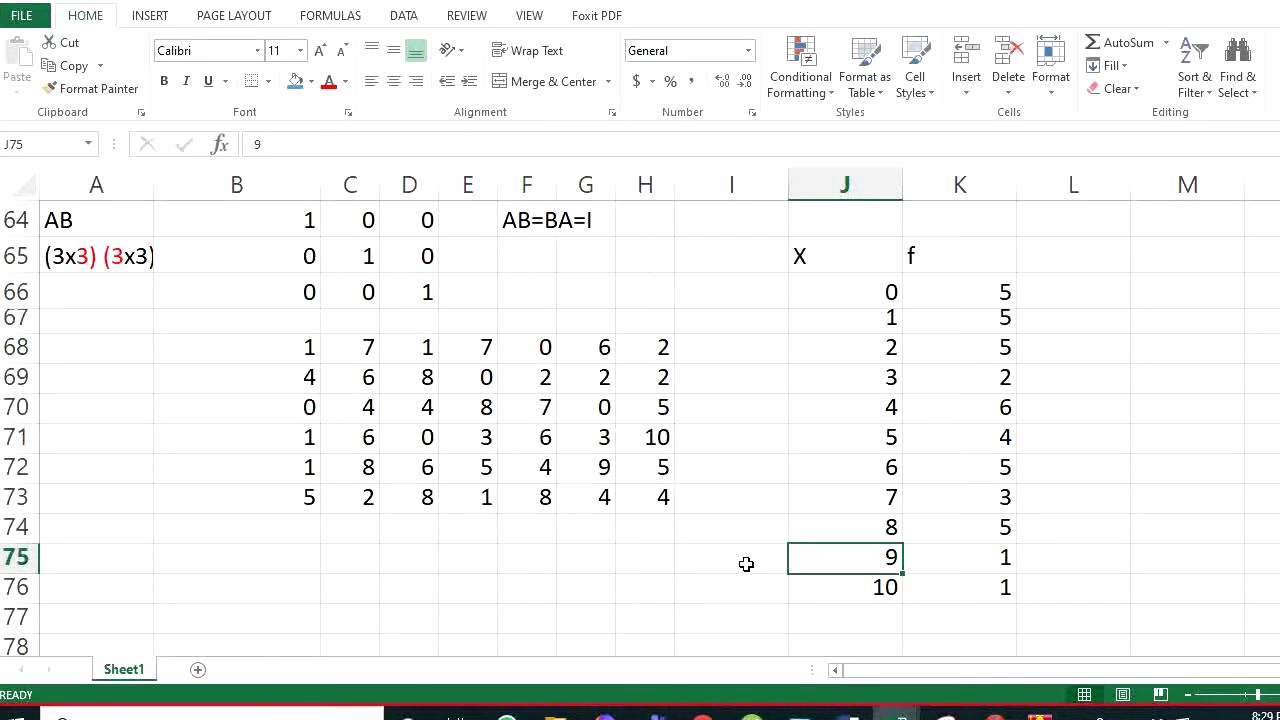
Centre the contents of the X and f frequency table in J65:K76 horizontally
click(661, 568)
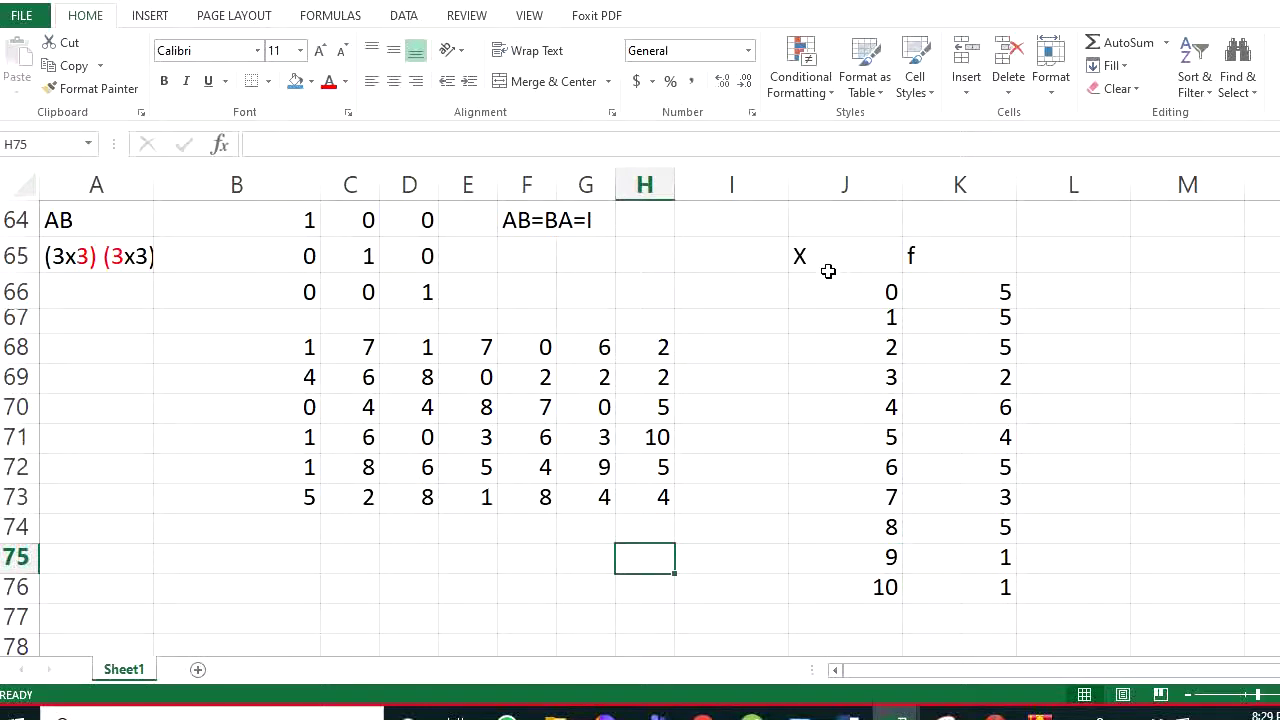
drag(840, 258, 957, 588)
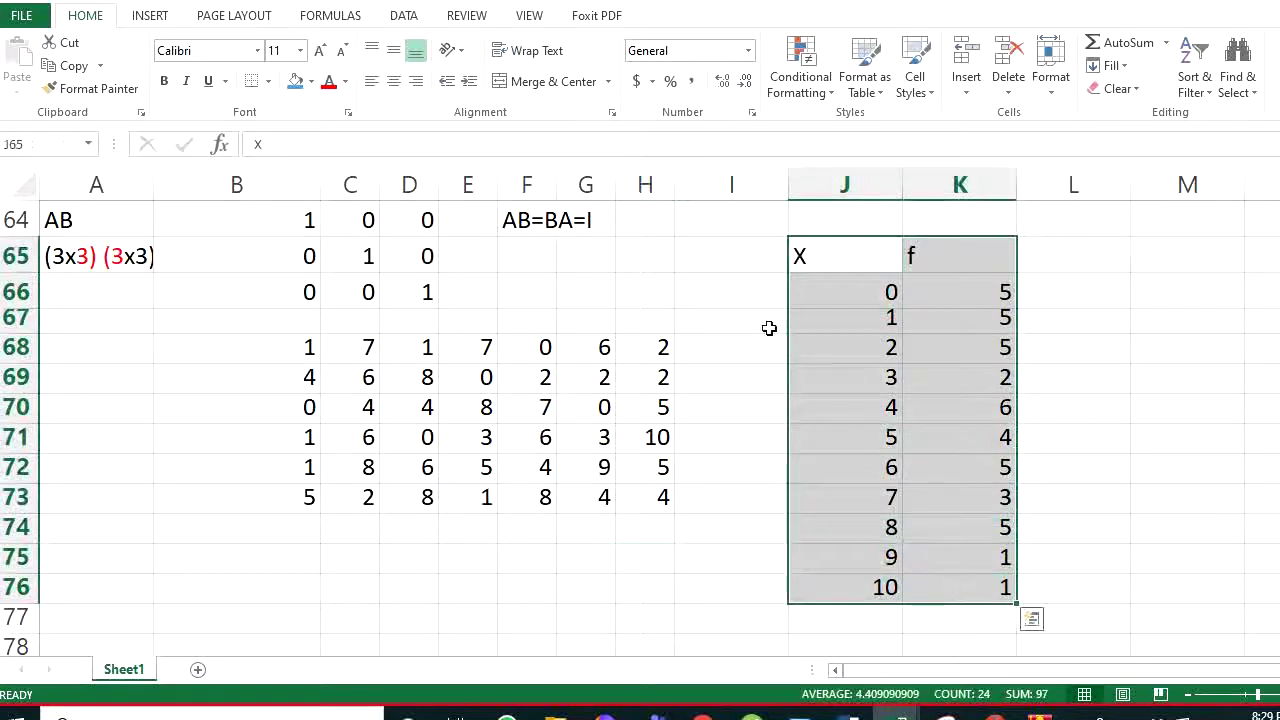
click(391, 84)
click(842, 466)
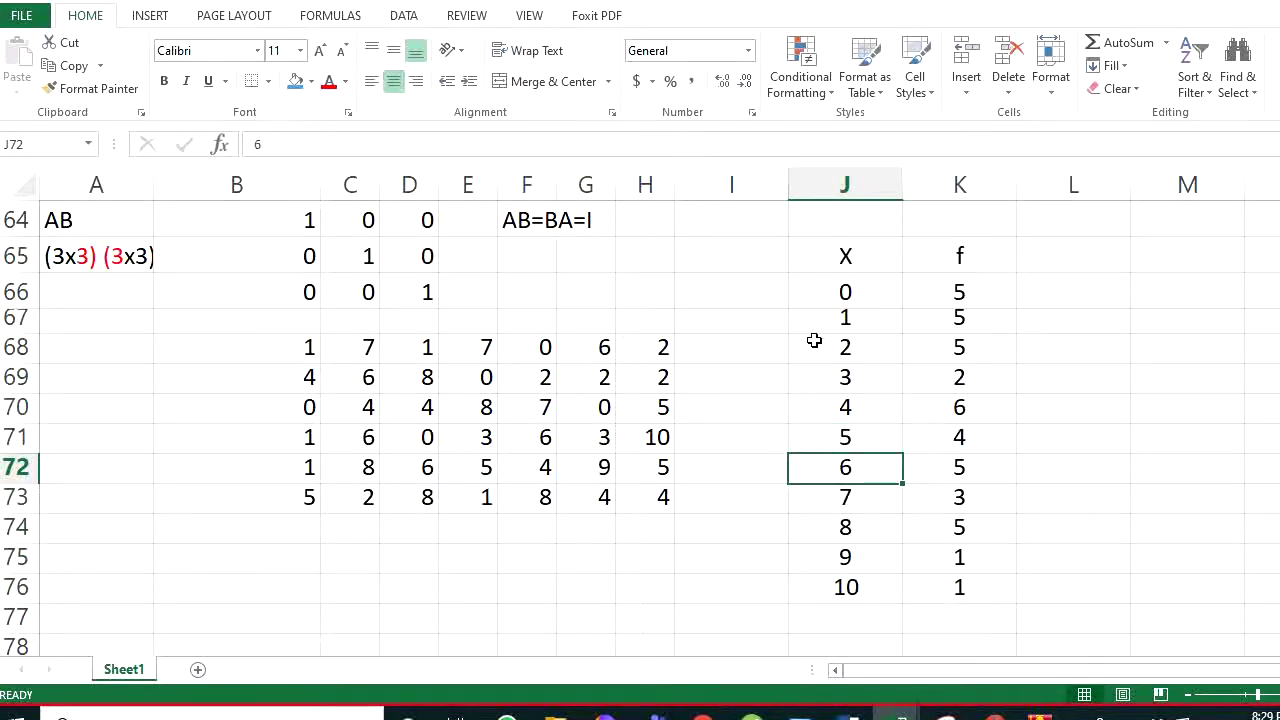
click(845, 316)
drag(840, 257, 944, 586)
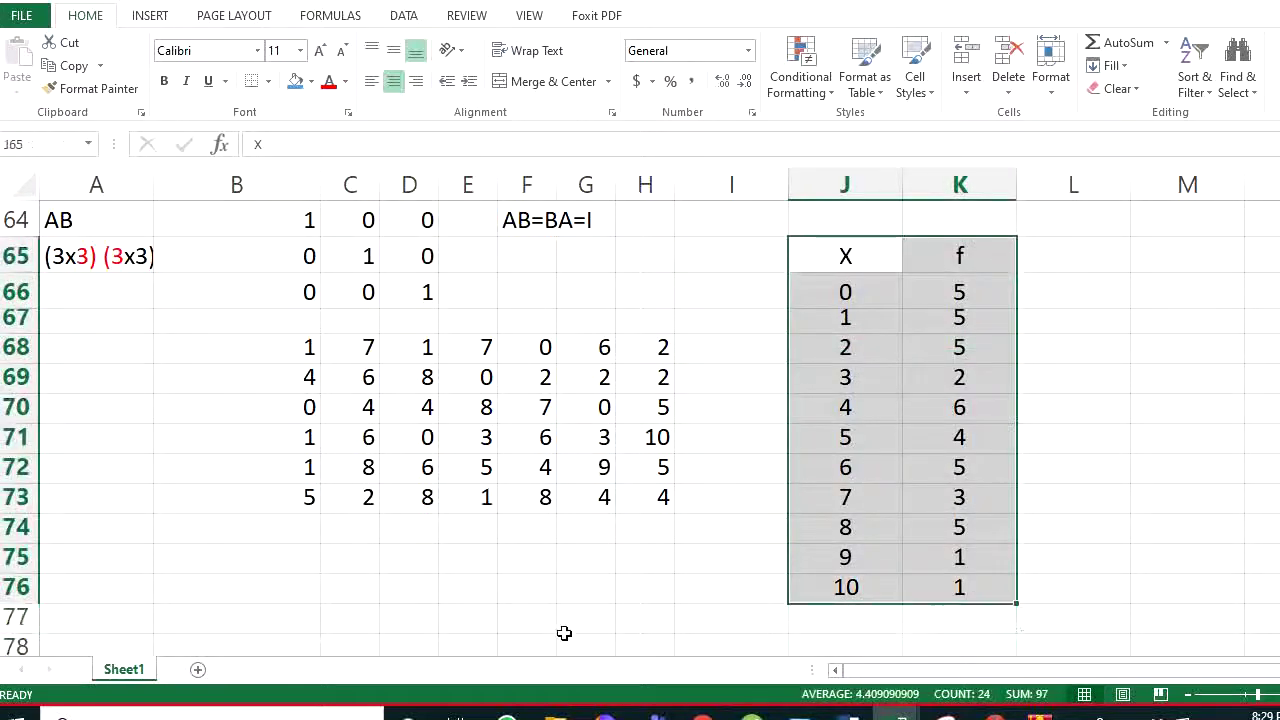
click(564, 633)
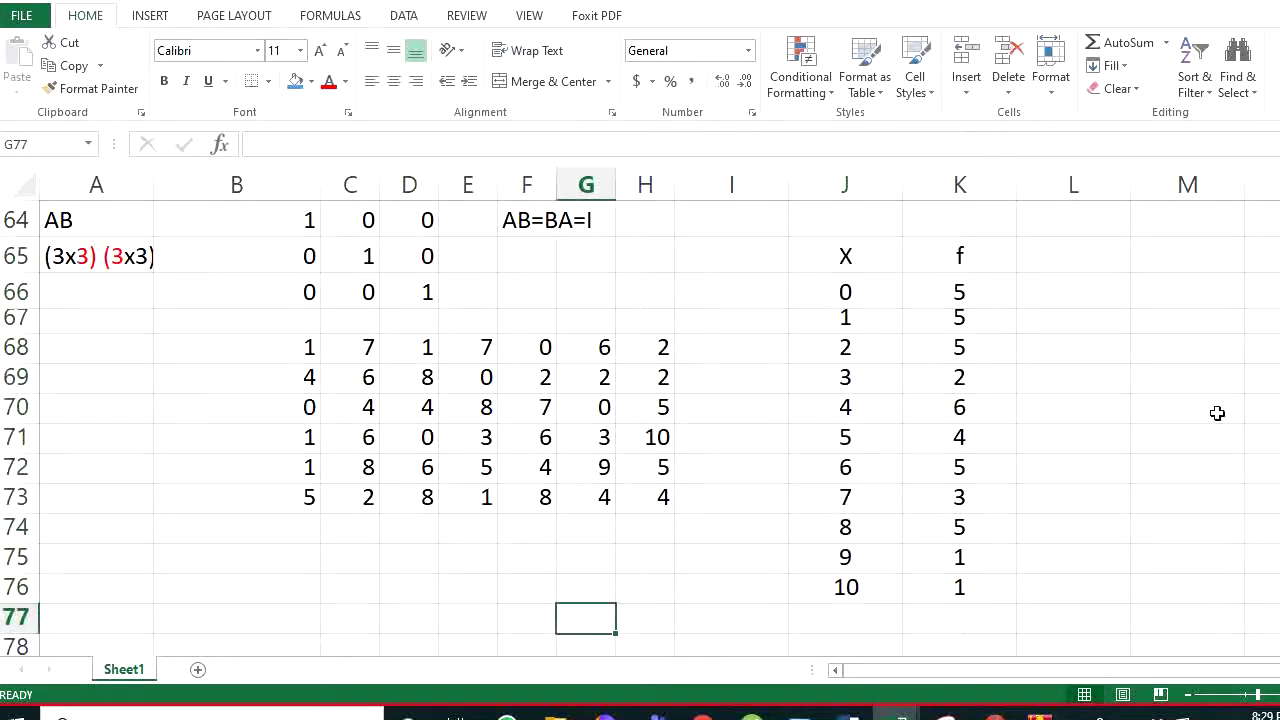
Review the matrix inverse and matrix product examples above the random number block
scroll(1020, 318, up, 1)
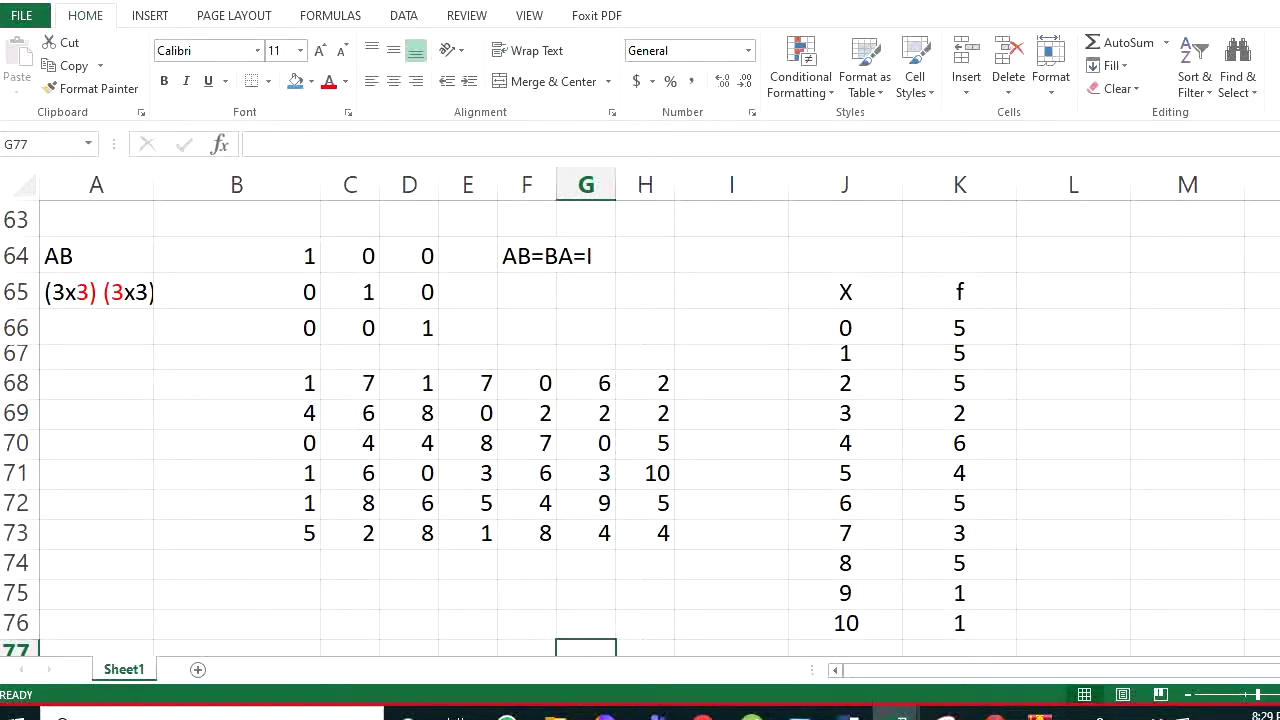
scroll(640, 430, up, 3)
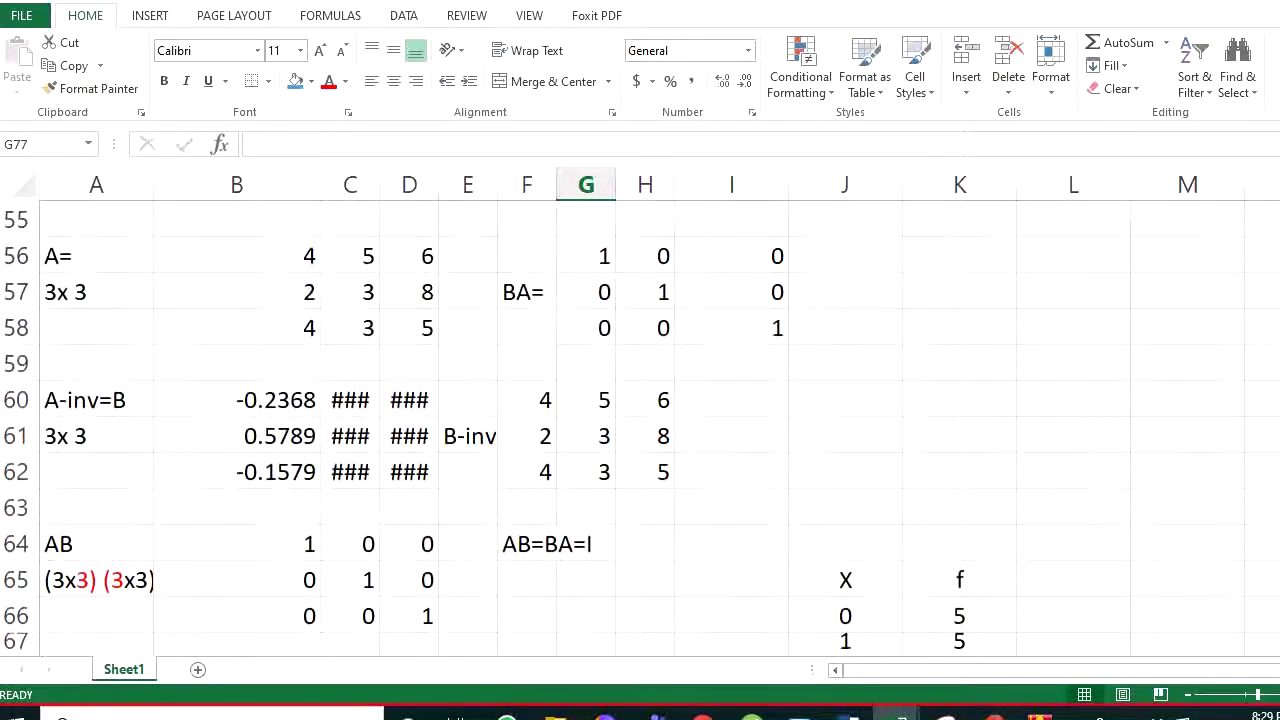